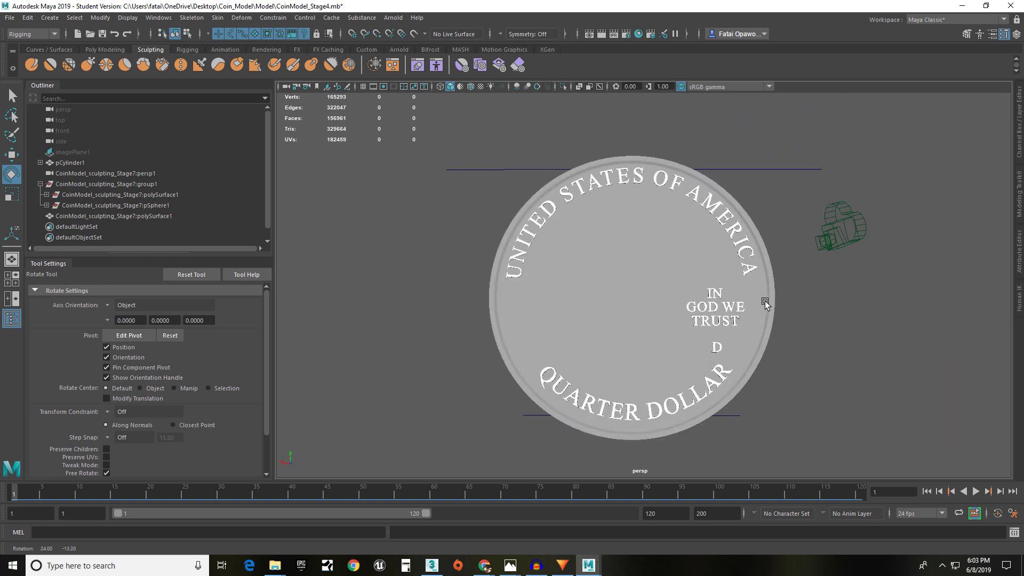
- Create a free image plane and load the Texas quarter reference image 51GEhdnuzXL._SX342_.jpg into it
{"action": "left_click", "coordinate": [654, 186]}
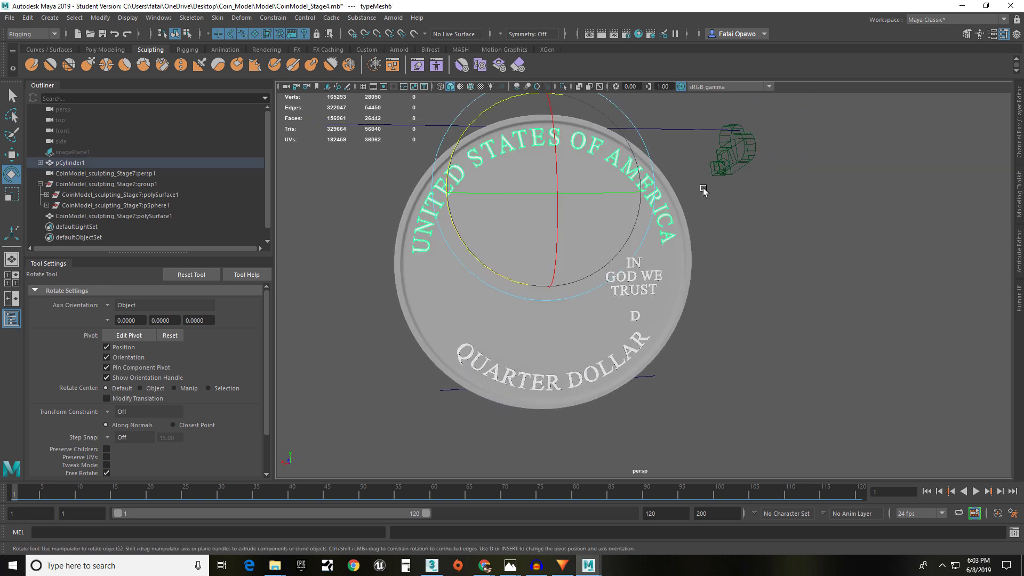
{"action": "left_click", "coordinate": [1019, 256]}
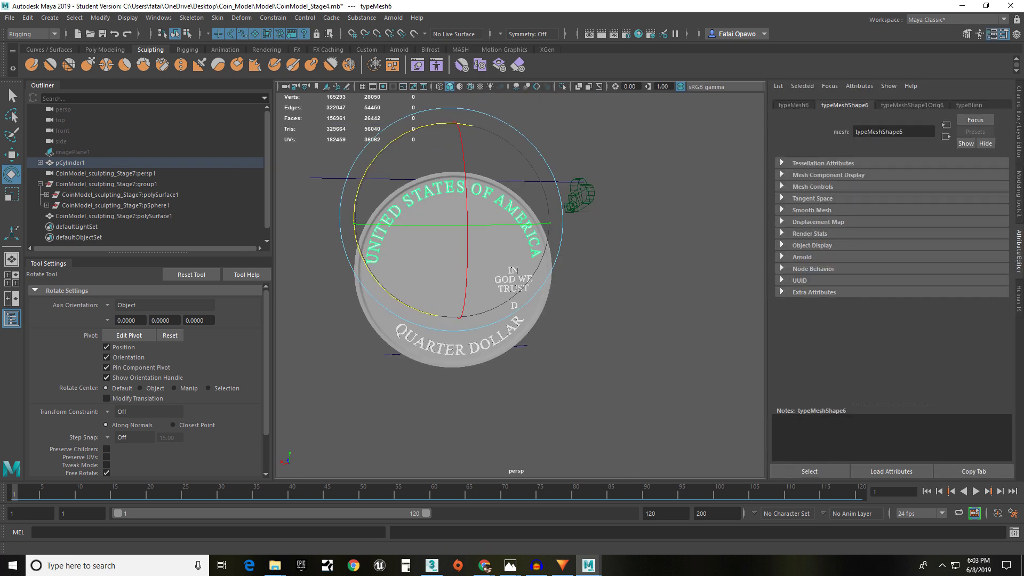
{"action": "left_click", "coordinate": [615, 281]}
{"action": "middle_click_drag", "start_coordinate": [552, 279], "coordinate": [584, 284], "text": "alt"}
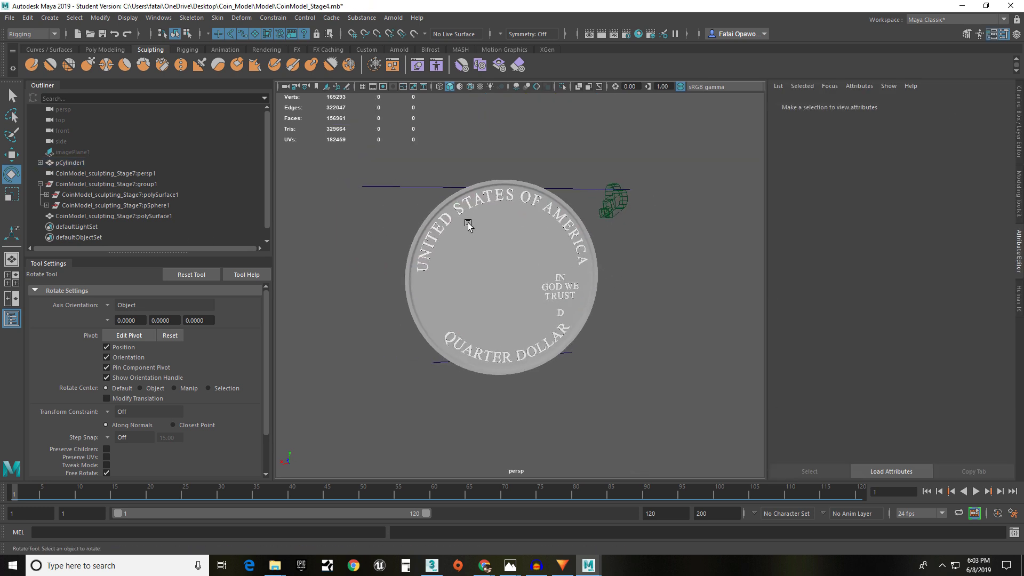
{"action": "left_click", "coordinate": [49, 17]}
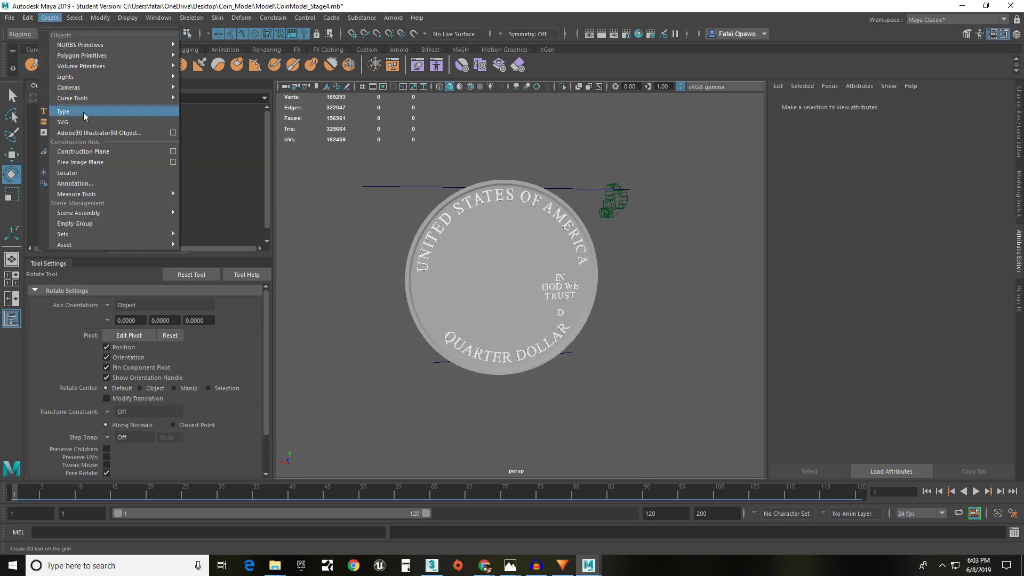
{"action": "left_click", "coordinate": [93, 163]}
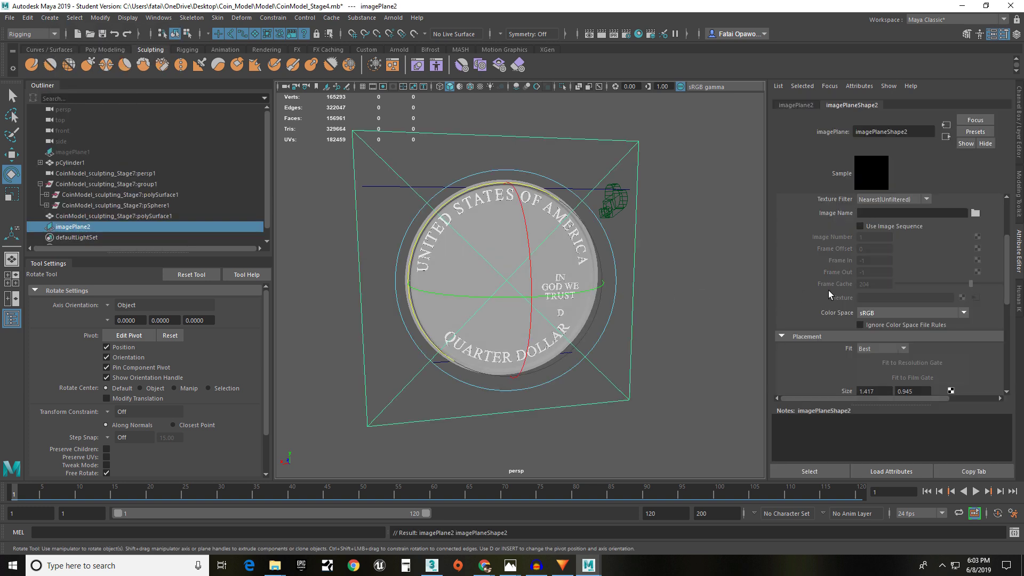
{"action": "left_click", "coordinate": [976, 213]}
{"action": "left_click", "coordinate": [397, 136]}
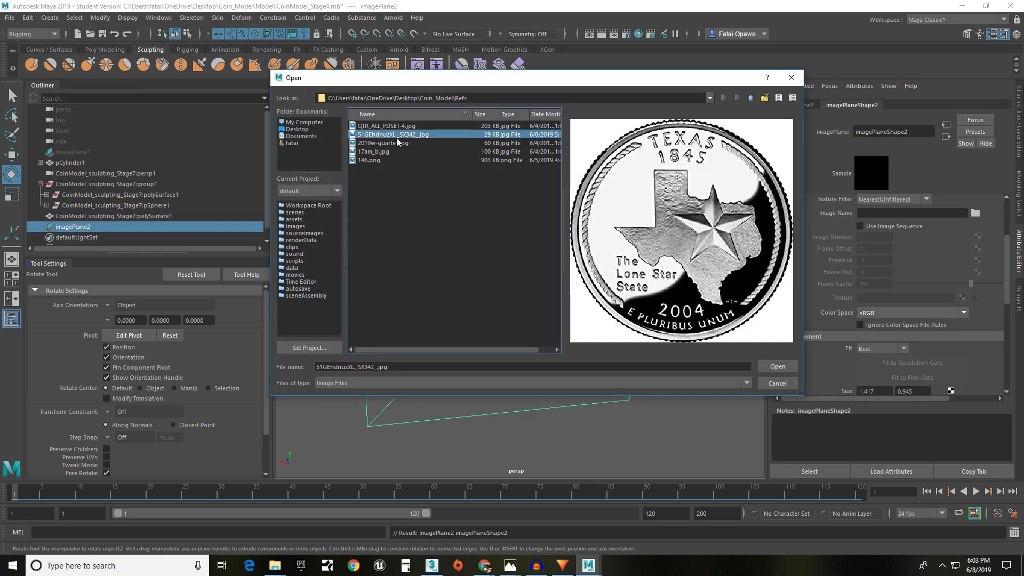
{"action": "left_click", "coordinate": [778, 367]}
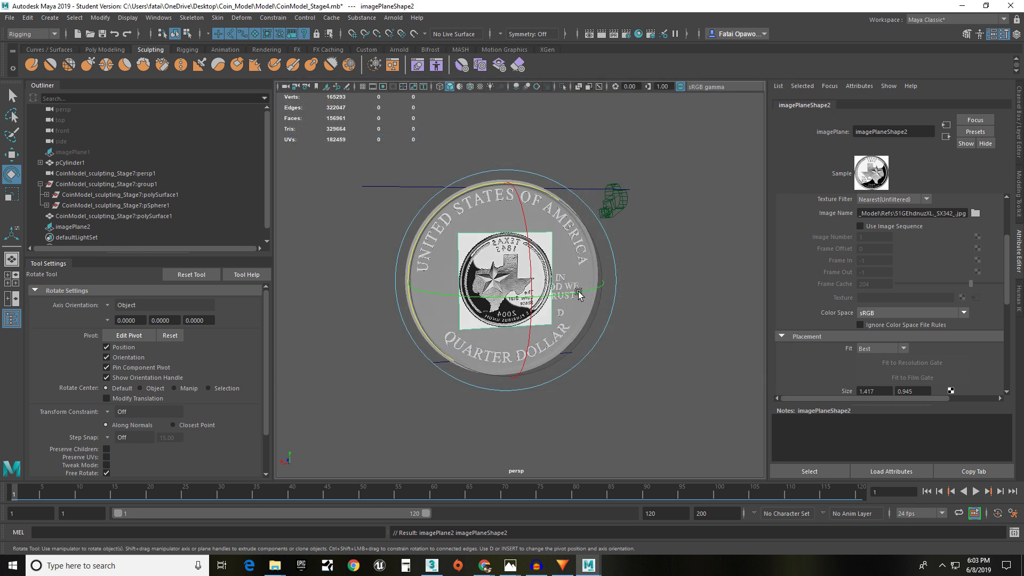
- Scale the image plane up uniformly by about 2.1 so it matches the coin's diameter
{"action": "scroll", "coordinate": [523, 288], "scroll_direction": "up", "scroll_amount": 3}
{"action": "left_click_drag", "start_coordinate": [528, 283], "coordinate": [626, 513], "text": "alt"}
{"action": "key", "text": "r"}
{"action": "left_click_drag", "start_coordinate": [569, 429], "coordinate": [556, 322], "text": "alt"}
{"action": "left_click", "coordinate": [498, 277]}
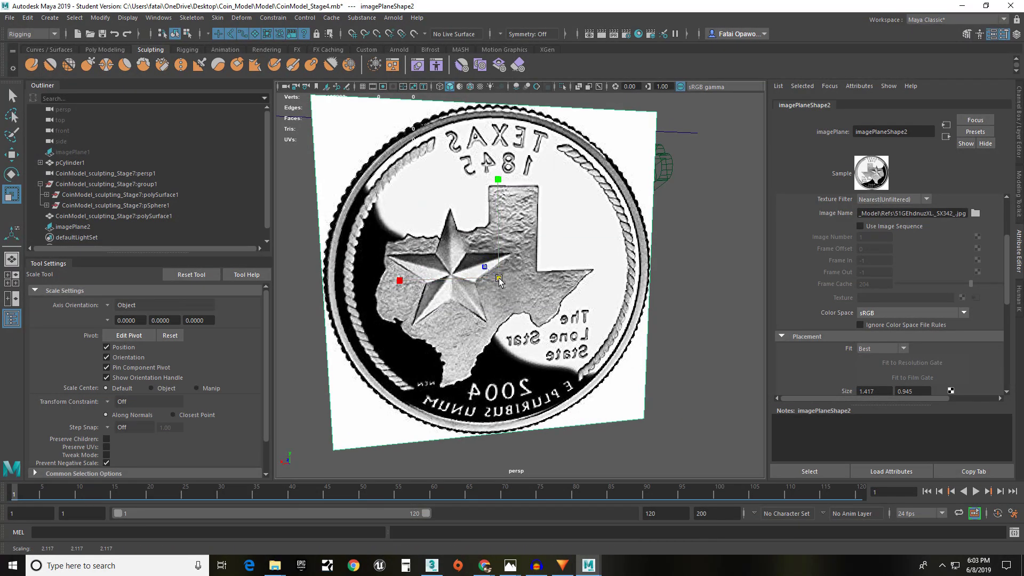
- Rotate the image plane about its vertical axis so the Texas artwork reads the right way round
{"action": "left_click_drag", "start_coordinate": [498, 262], "coordinate": [603, 302], "text": "alt"}
{"action": "key", "text": "w"}
{"action": "left_click_drag", "start_coordinate": [456, 282], "coordinate": [392, 278], "text": "alt"}
{"action": "key", "text": "e"}
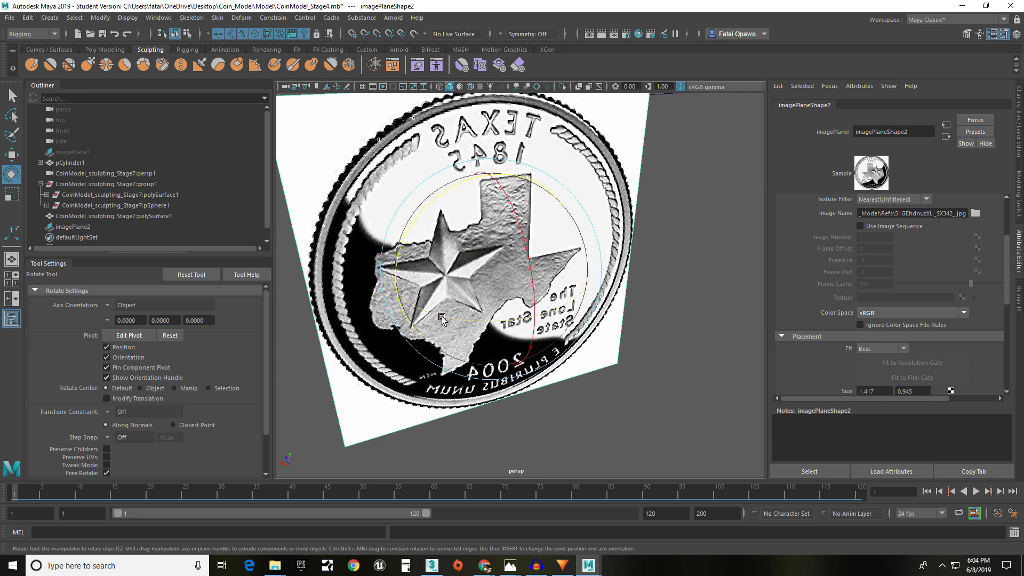
{"action": "left_click_drag", "start_coordinate": [441, 319], "coordinate": [586, 297]}
{"action": "key", "text": "ctrl+z"}
{"action": "left_click_drag", "start_coordinate": [640, 261], "coordinate": [622, 251], "text": "alt"}
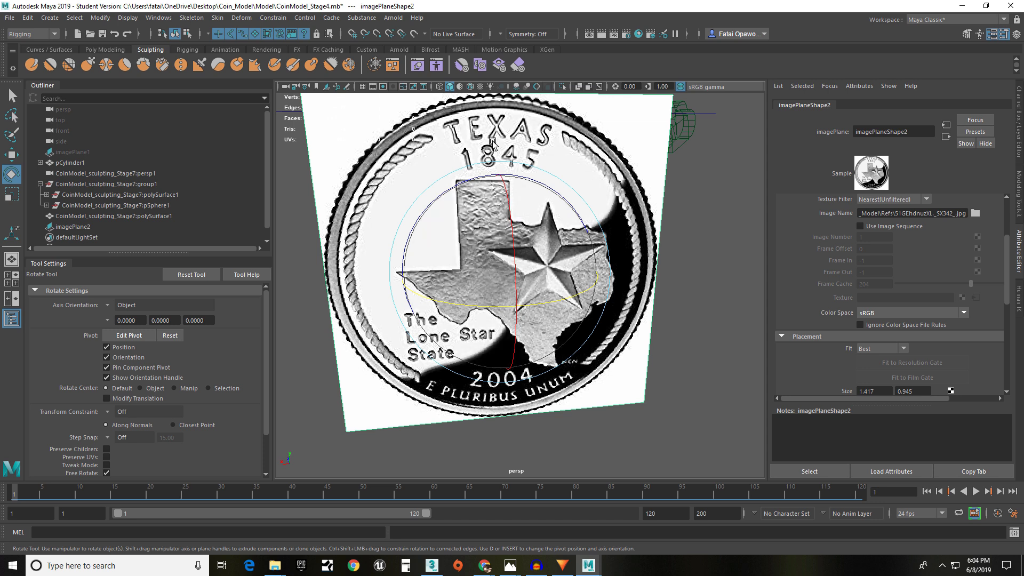
- Move the image plane about 1.24 cm along negative Z, away from the coin's lettered face
{"action": "left_click_drag", "start_coordinate": [526, 158], "coordinate": [486, 219], "text": "alt"}
{"action": "key", "text": "w"}
{"action": "left_click_drag", "start_coordinate": [435, 278], "coordinate": [488, 285]}
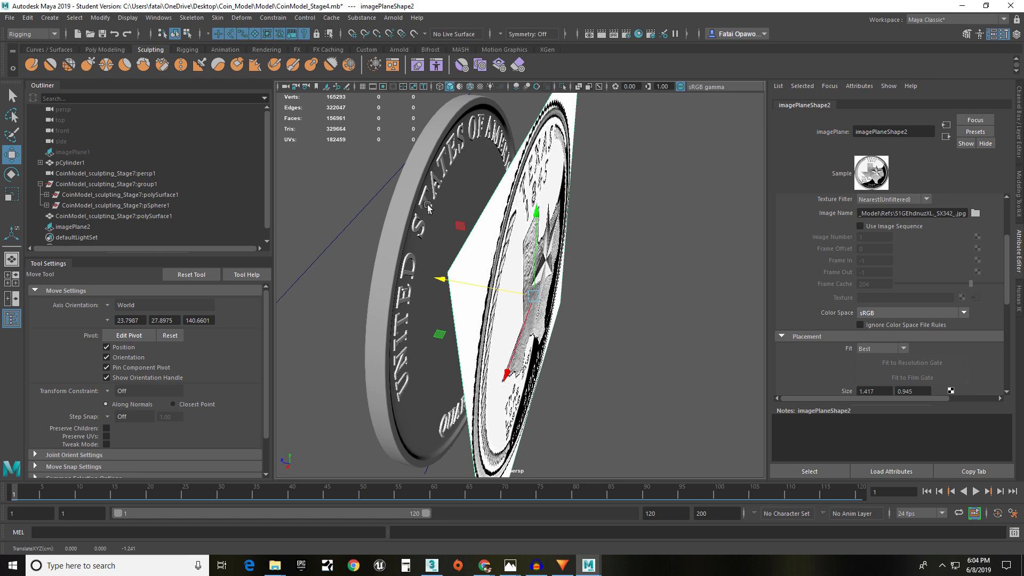
{"action": "left_click", "coordinate": [435, 184]}
{"action": "left_click_drag", "start_coordinate": [435, 184], "coordinate": [546, 233], "text": "alt"}
{"action": "left_click", "coordinate": [507, 261]}
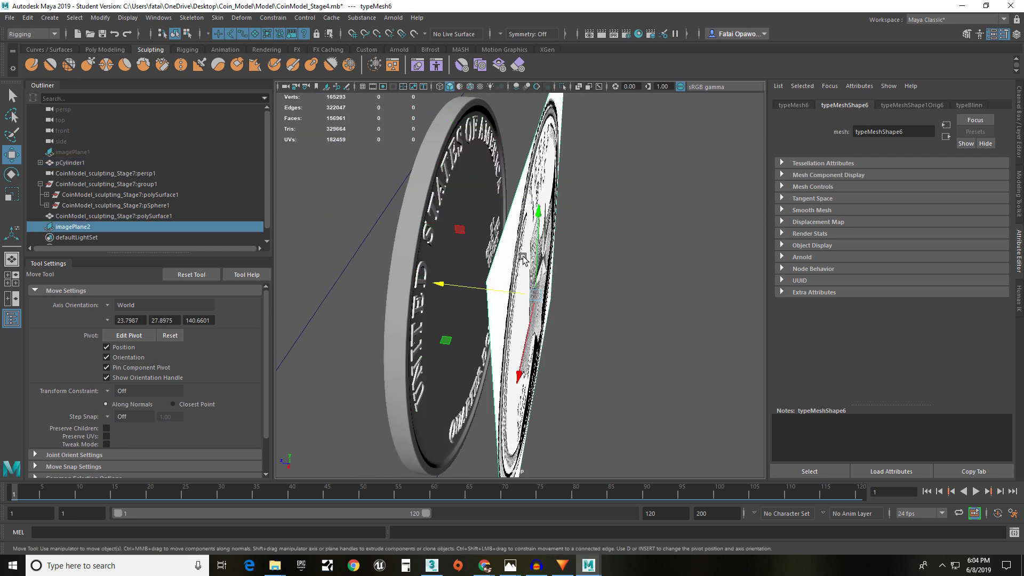
{"action": "left_click_drag", "start_coordinate": [507, 261], "coordinate": [444, 179], "text": "alt"}
- Expand the coin cylinder's hierarchy and examine the mesh and material attributes of the UNITED STATES OF AMERICA lettering
{"action": "left_click", "coordinate": [485, 96]}
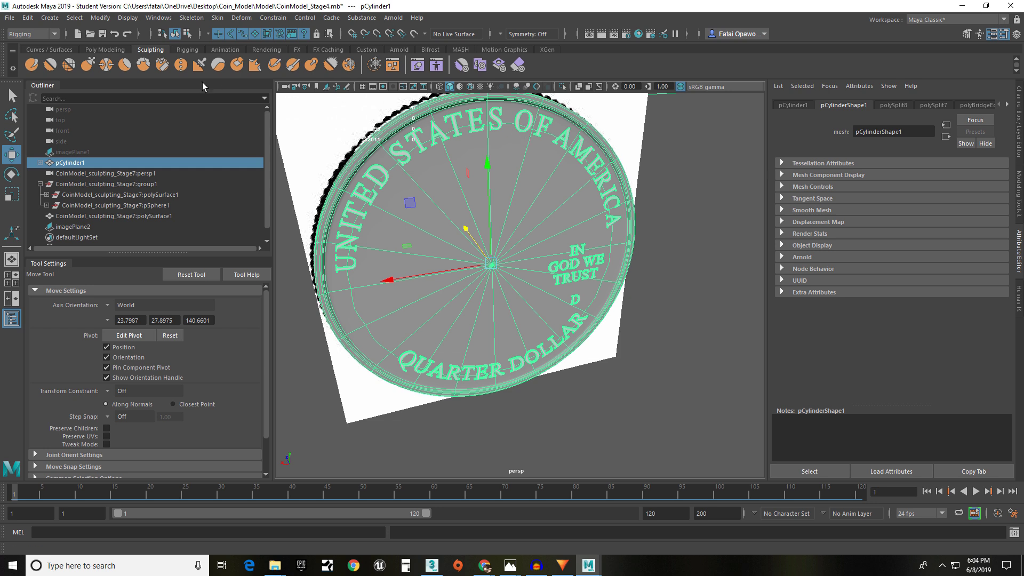
{"action": "left_click", "coordinate": [40, 163]}
{"action": "left_click", "coordinate": [77, 184]}
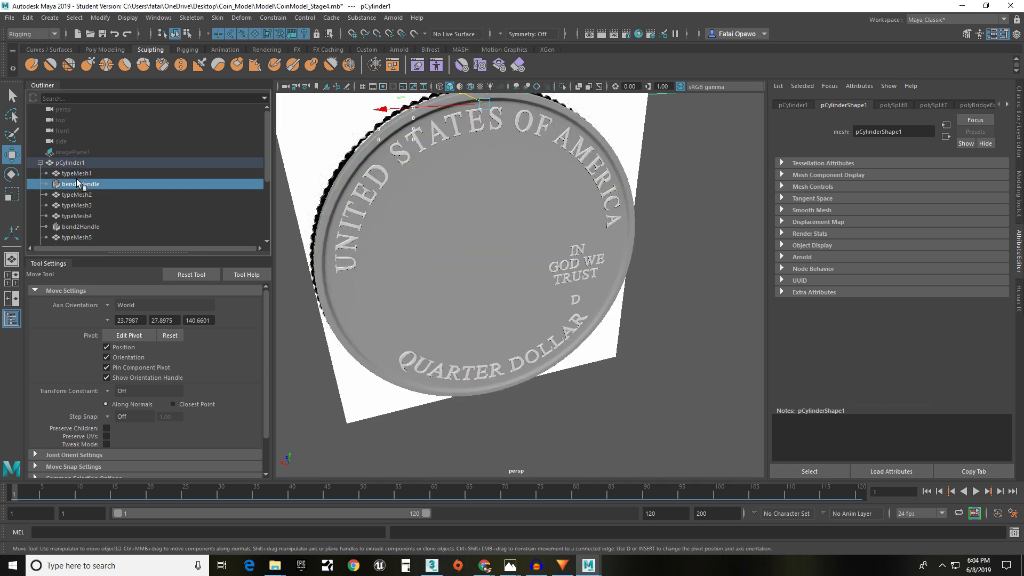
{"action": "left_click", "coordinate": [76, 173]}
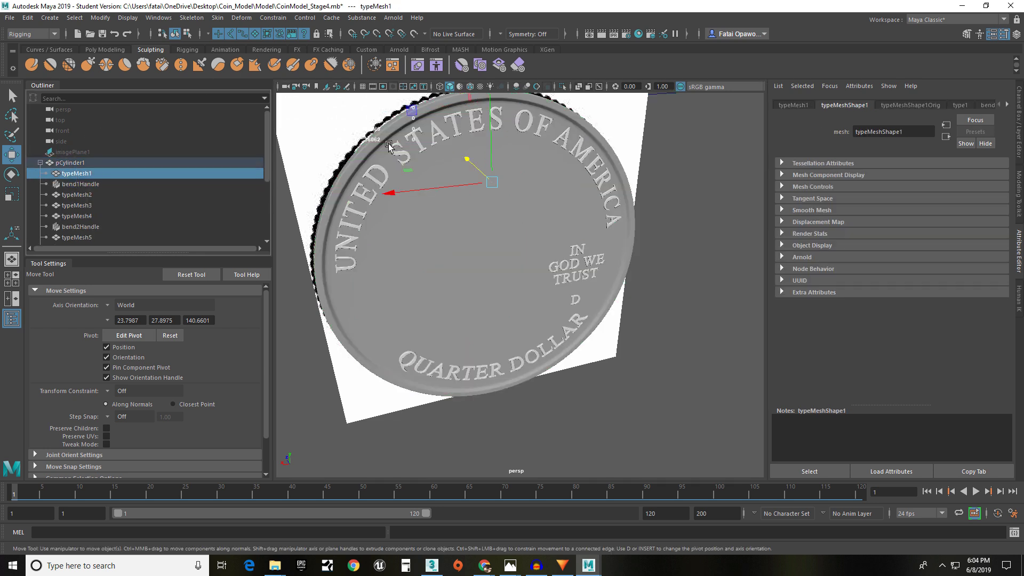
{"action": "left_click", "coordinate": [426, 150]}
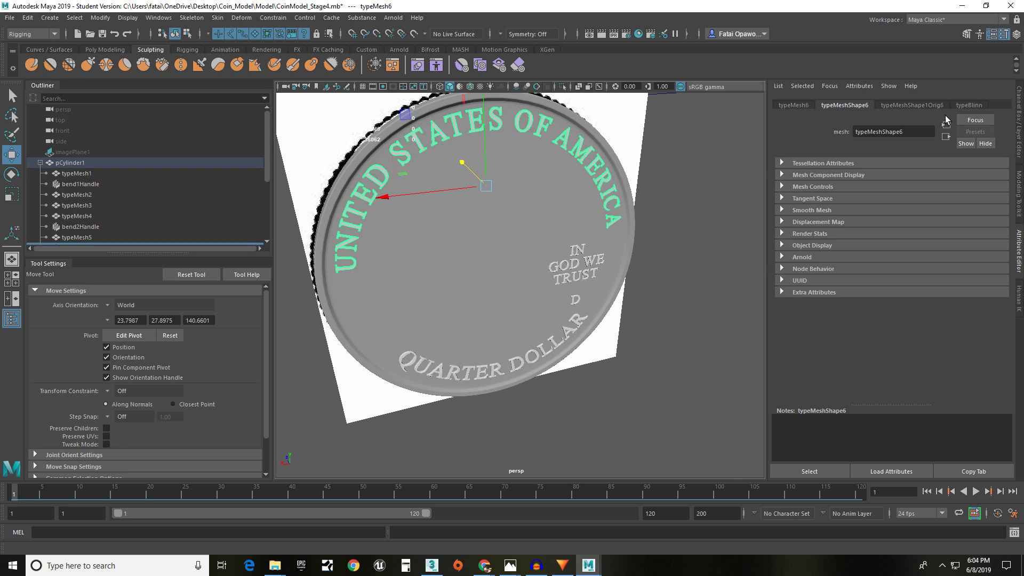
{"action": "left_click", "coordinate": [918, 106]}
{"action": "left_click", "coordinate": [964, 106]}
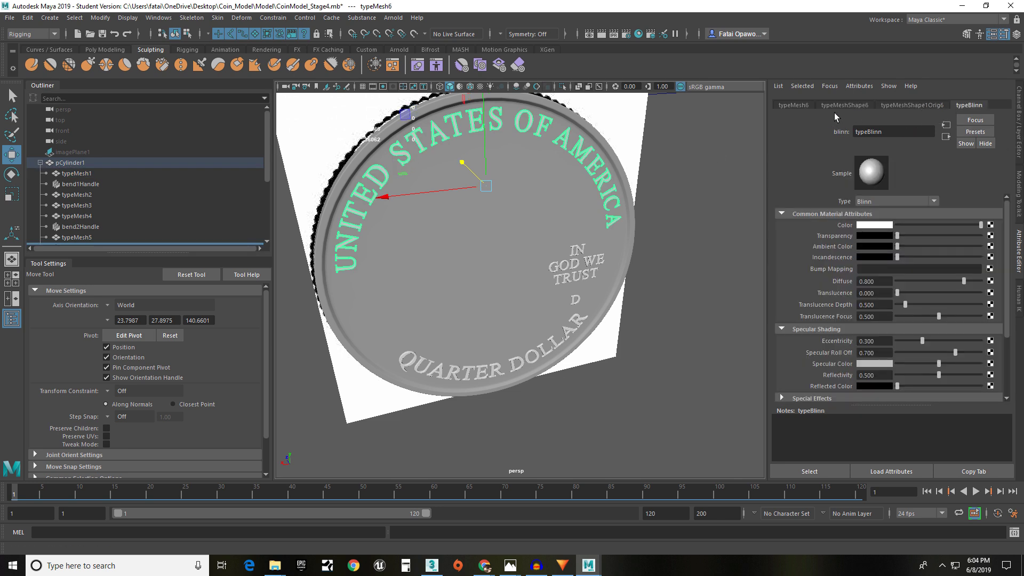
{"action": "left_click", "coordinate": [811, 106]}
{"action": "left_click", "coordinate": [845, 106]}
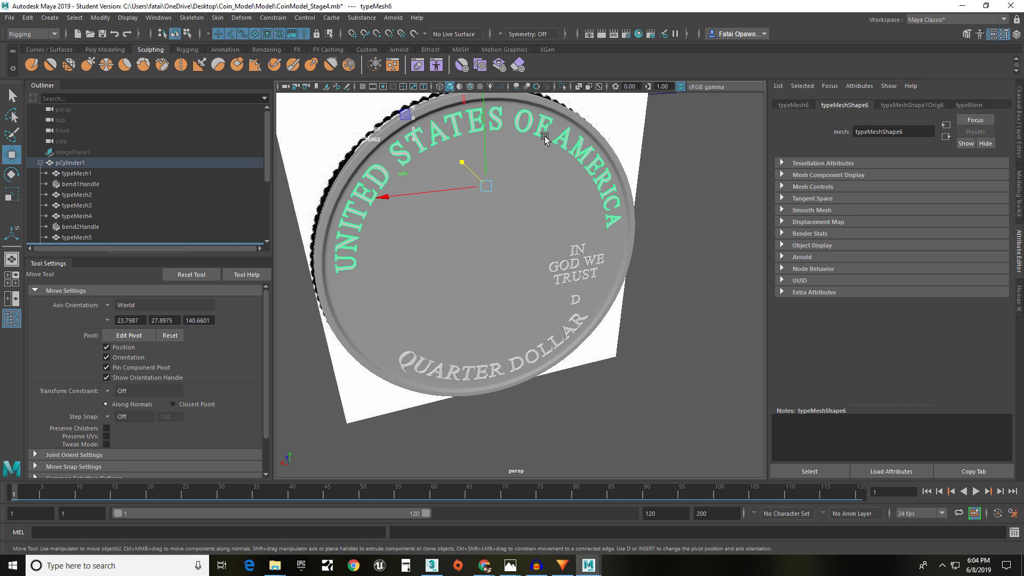
- Move the Texas image plane along Z relative to the coin so the sculpted head no longer pokes through it
{"action": "left_click_drag", "start_coordinate": [482, 157], "coordinate": [654, 149], "text": "alt"}
{"action": "left_click", "coordinate": [532, 119]}
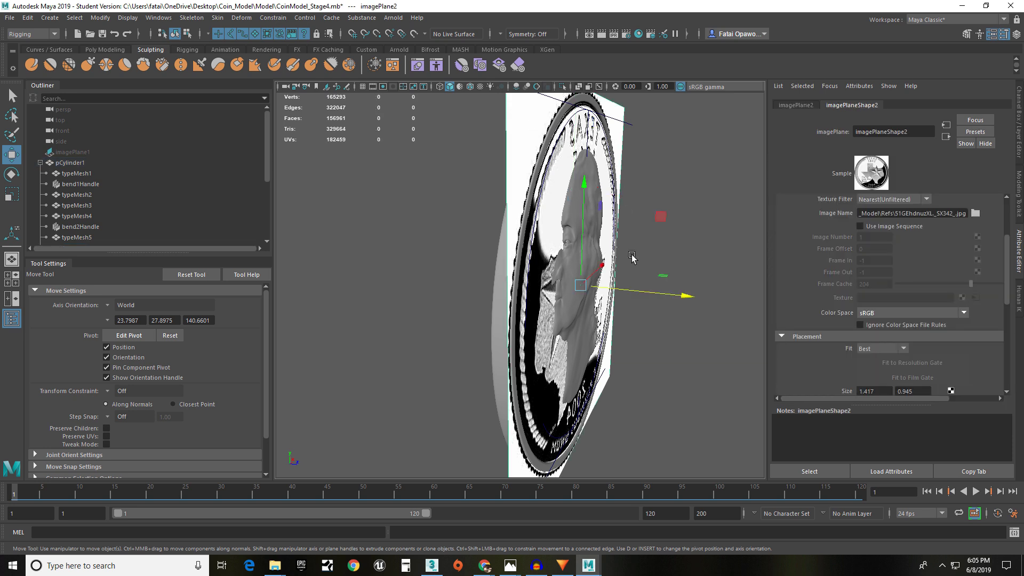
{"action": "left_click_drag", "start_coordinate": [635, 293], "coordinate": [712, 274]}
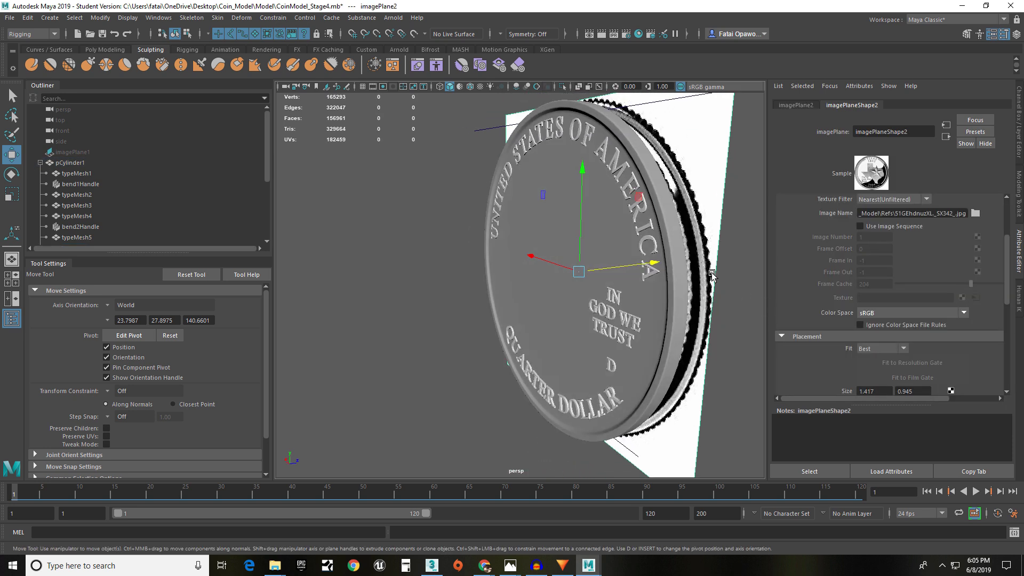
- Delete the UNITED STATES OF AMERICA, IN GOD WE TRUST, D and QUARTER DOLLAR lettering from the coin face
{"action": "left_click", "coordinate": [634, 172]}
{"action": "left_click", "coordinate": [627, 178]}
{"action": "left_click_drag", "start_coordinate": [688, 186], "coordinate": [712, 193], "text": "alt"}
{"action": "key", "text": "Delete"}
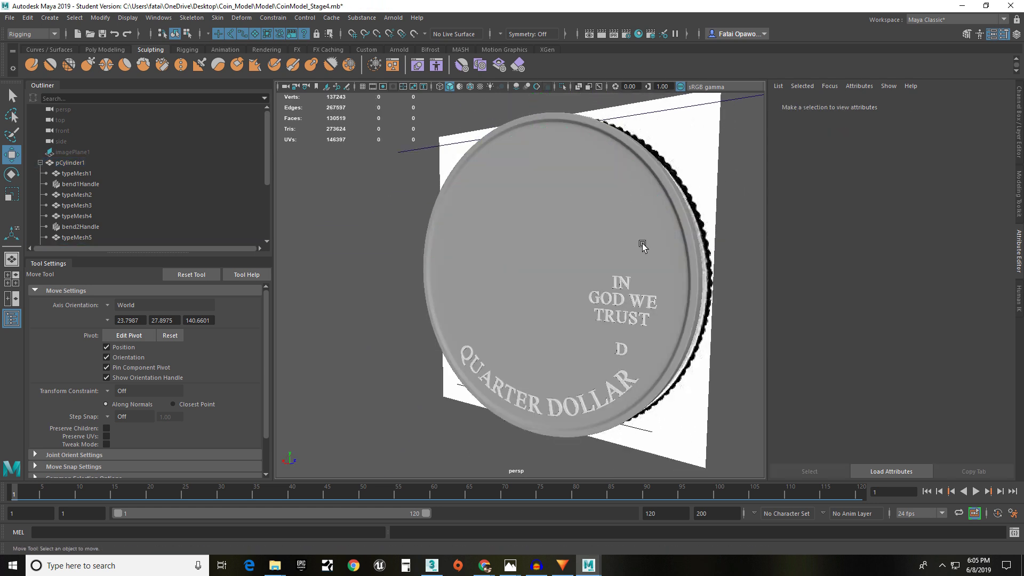
{"action": "left_click", "coordinate": [634, 312]}
{"action": "left_click_drag", "start_coordinate": [632, 316], "coordinate": [606, 364], "text": "alt"}
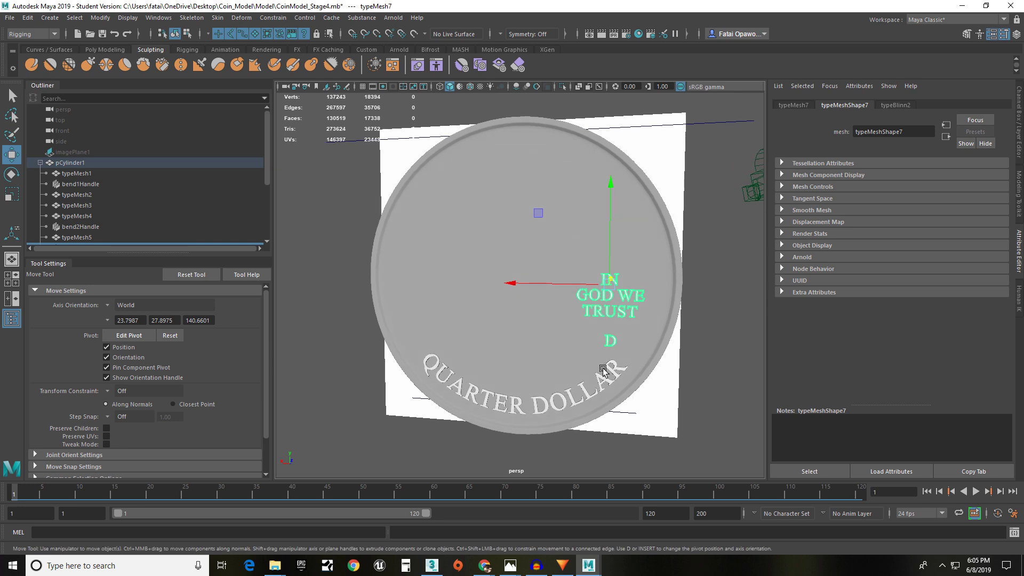
{"action": "key", "text": "Delete"}
{"action": "left_click", "coordinate": [612, 368]}
{"action": "key", "text": "Delete"}
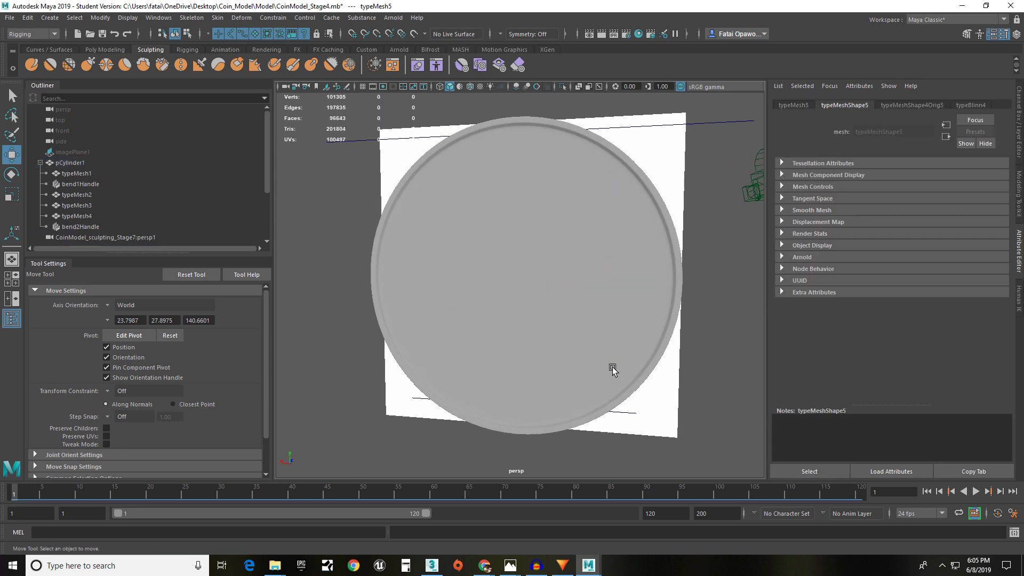
- Select the coin cylinder and switch to the back orthographic view, framing the Texas reference closely
{"action": "left_click_drag", "start_coordinate": [531, 308], "coordinate": [439, 227], "text": "alt"}
{"action": "left_click", "coordinate": [440, 227]}
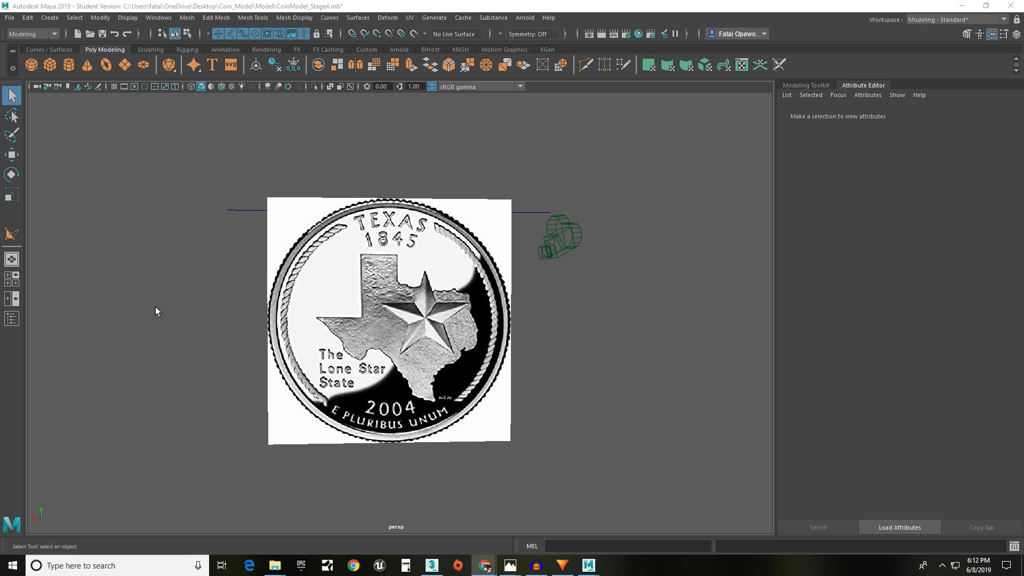
{"action": "left_click", "coordinate": [480, 306]}
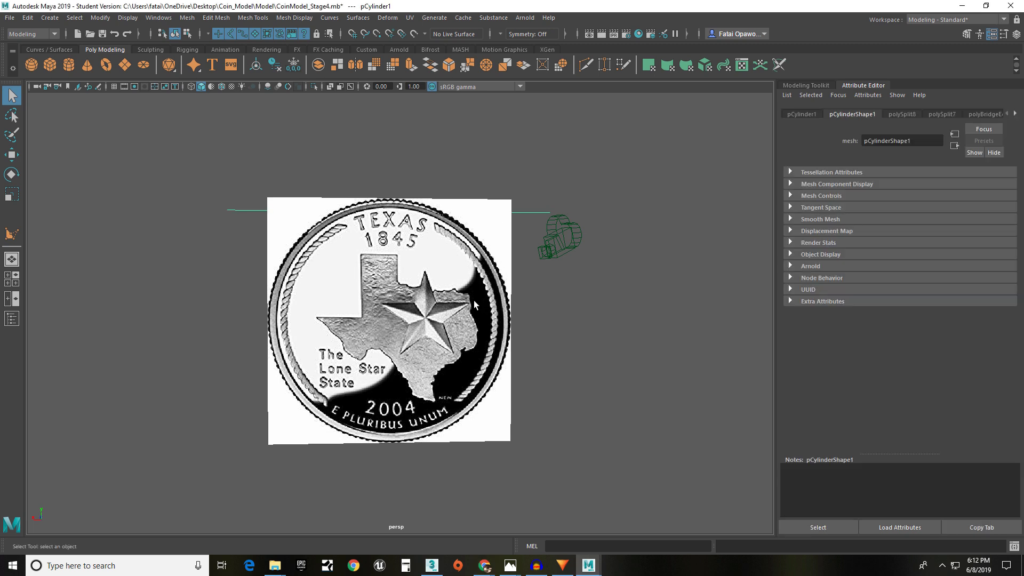
{"action": "key", "text": "space"}
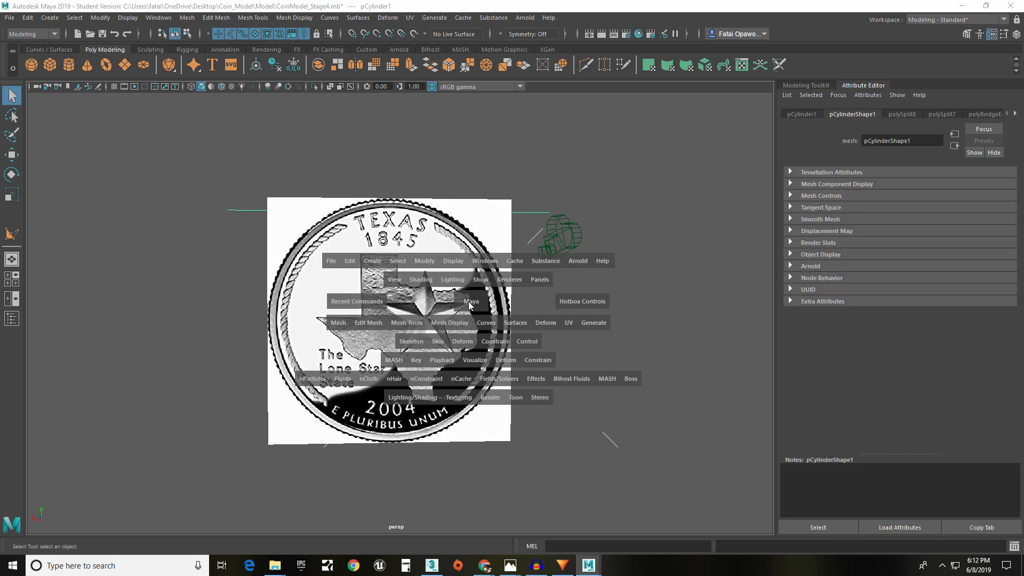
{"action": "left_click", "coordinate": [470, 305]}
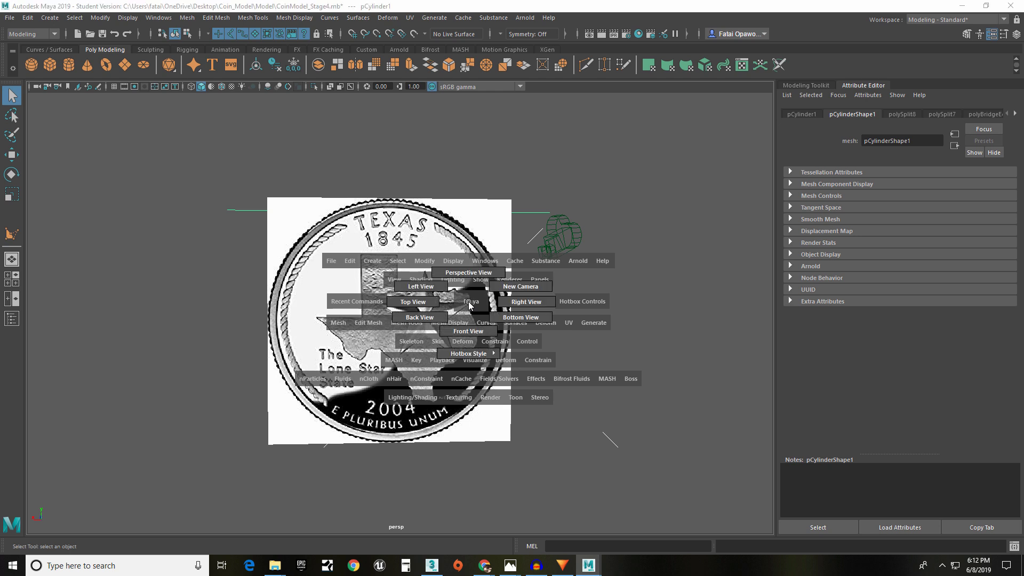
{"action": "left_click_drag", "start_coordinate": [459, 308], "coordinate": [435, 316]}
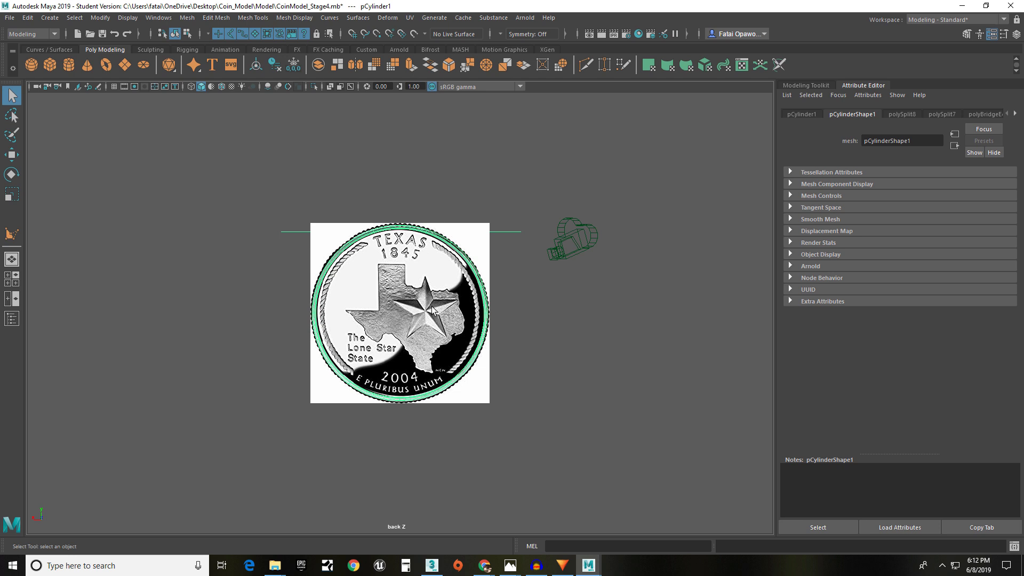
{"action": "scroll", "coordinate": [410, 267], "scroll_direction": "up", "scroll_amount": 6}
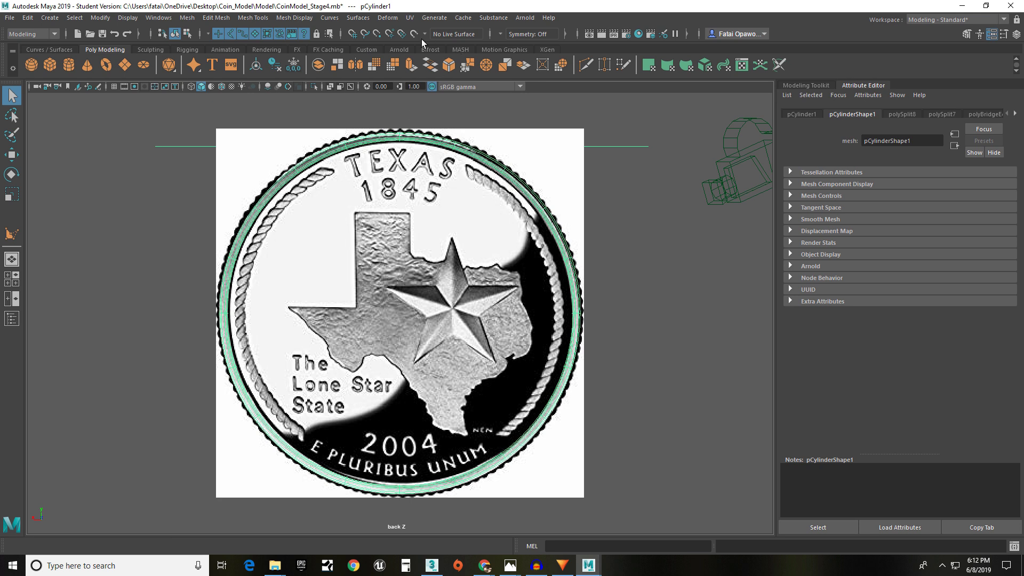
- Begin a new shape with the Create Polygon tool and trace the Texas panhandle from its southwest inner corner around to its southeast corner
{"action": "left_click", "coordinate": [12, 234]}
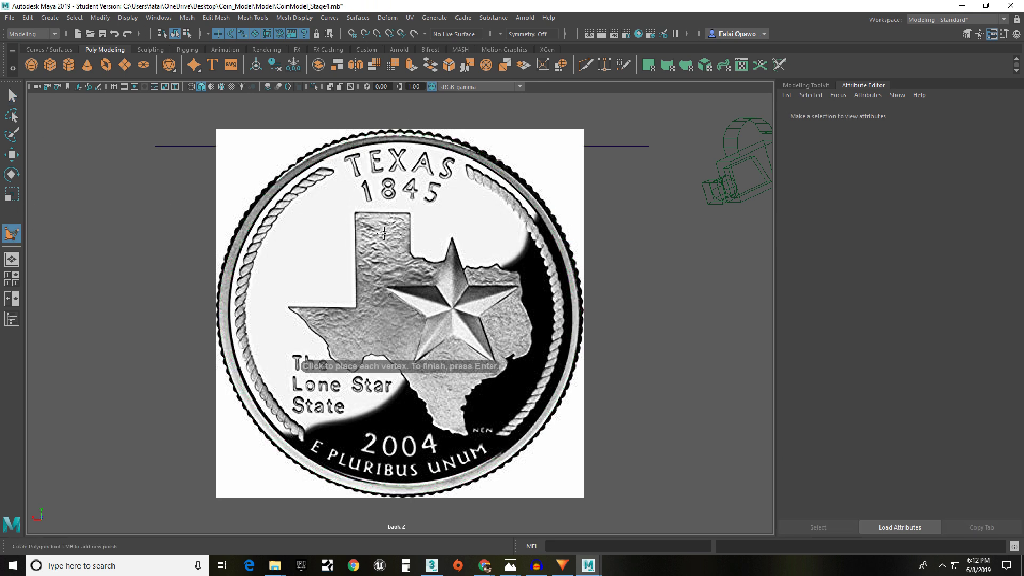
{"action": "left_click", "coordinate": [355, 309]}
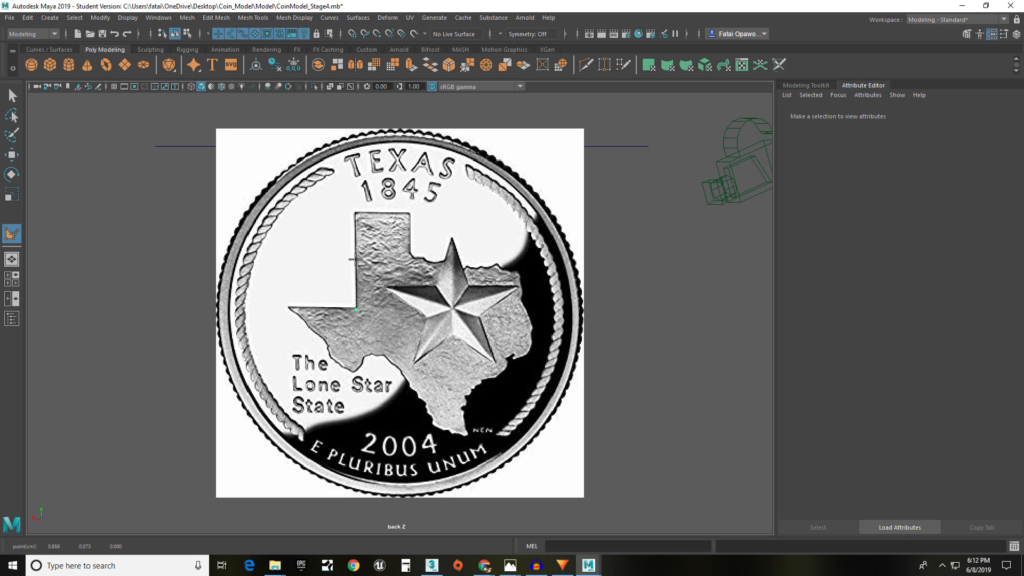
{"action": "left_click", "coordinate": [355, 212]}
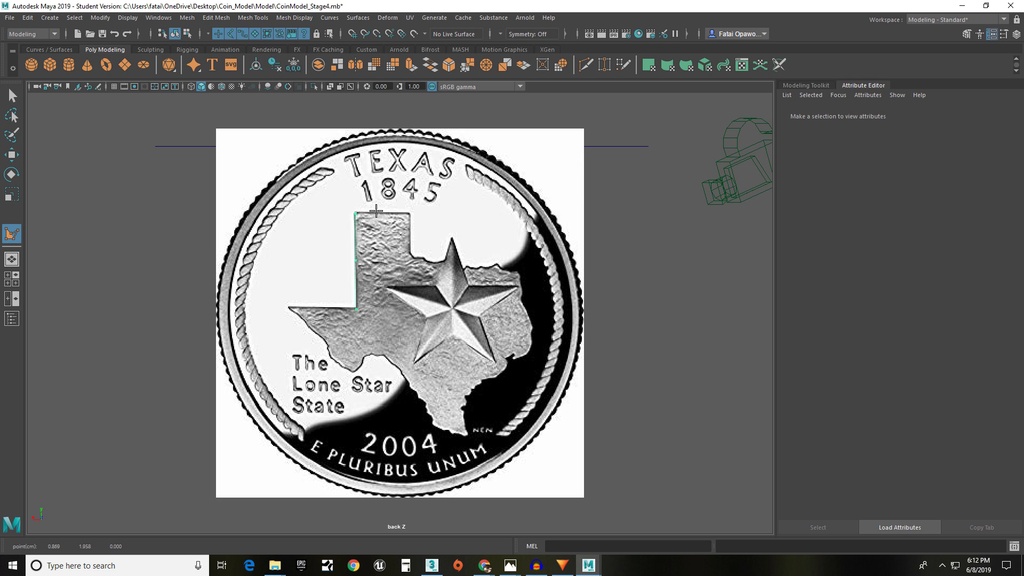
{"action": "left_click", "coordinate": [409, 213]}
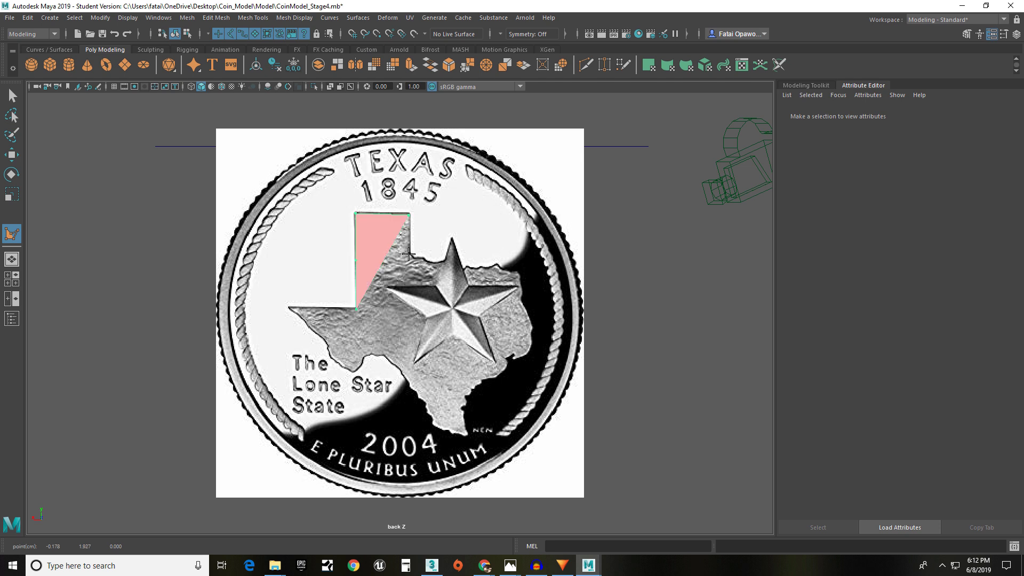
{"action": "left_click", "coordinate": [410, 255]}
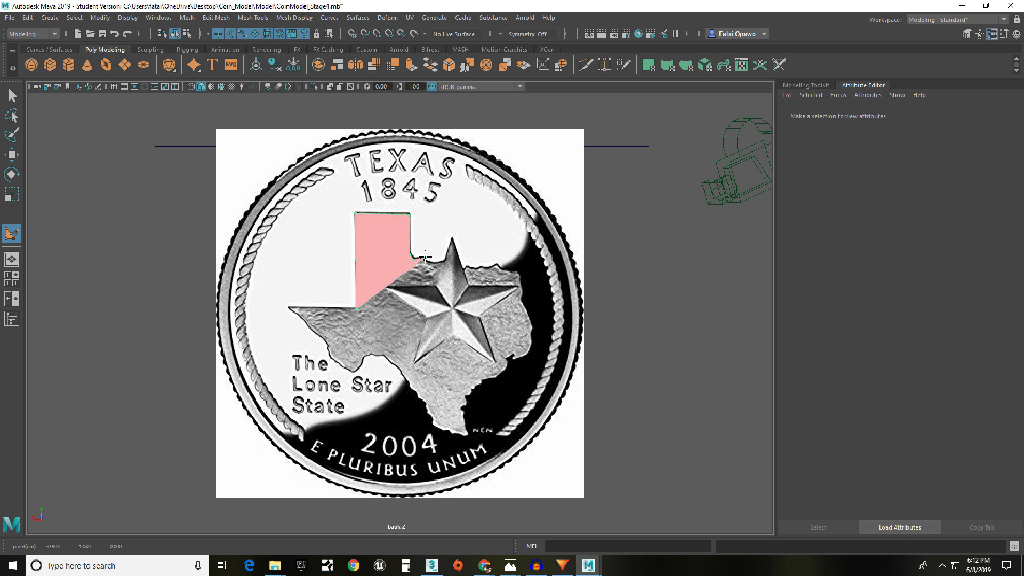
- Continue the polygon outline along the jagged northern border to the state's northeast corner, passing straight across the star's upper point
{"action": "left_click", "coordinate": [441, 260]}
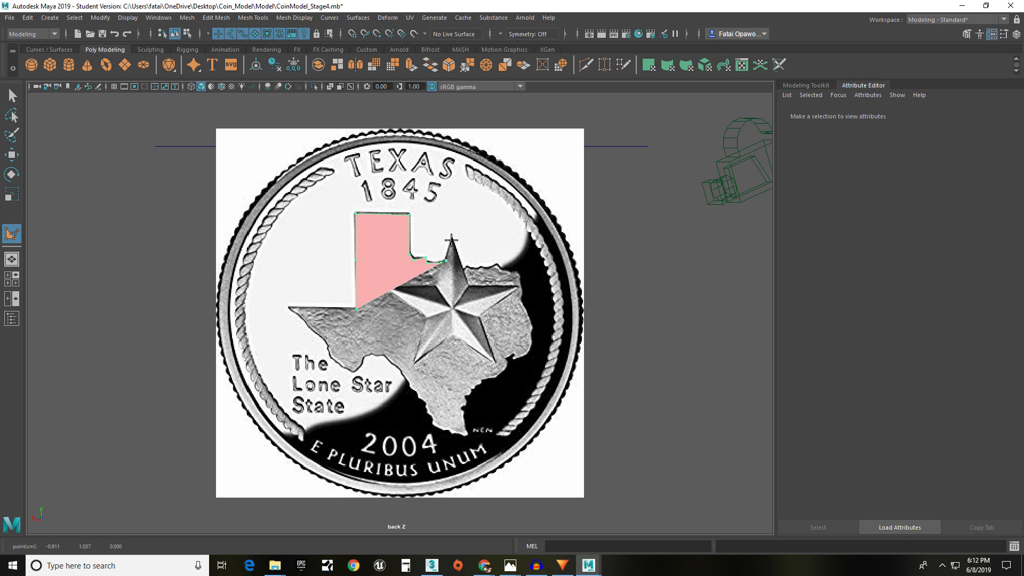
{"action": "left_click", "coordinate": [460, 269]}
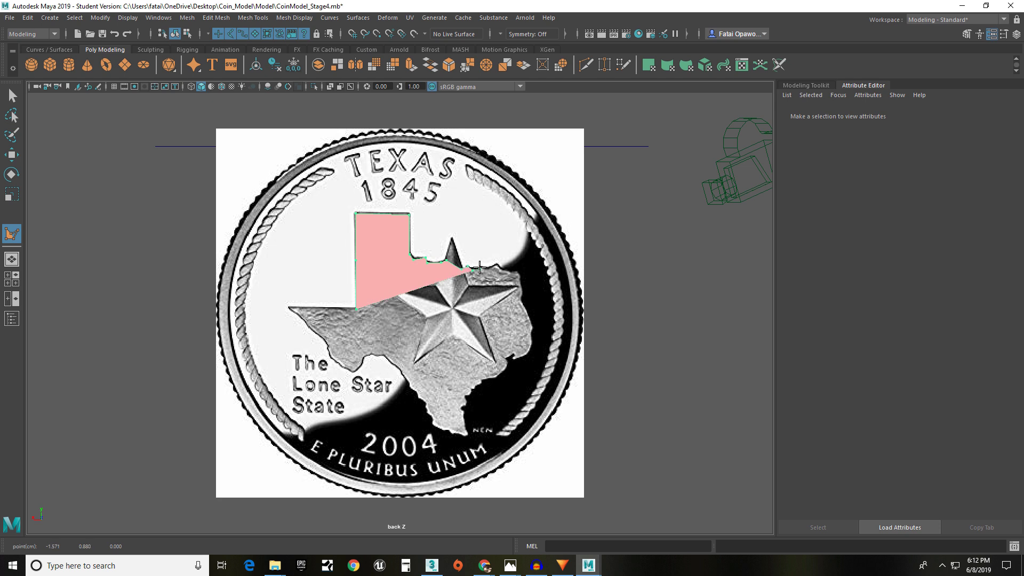
{"action": "left_click", "coordinate": [486, 269]}
{"action": "left_click", "coordinate": [504, 271]}
{"action": "left_click", "coordinate": [513, 273]}
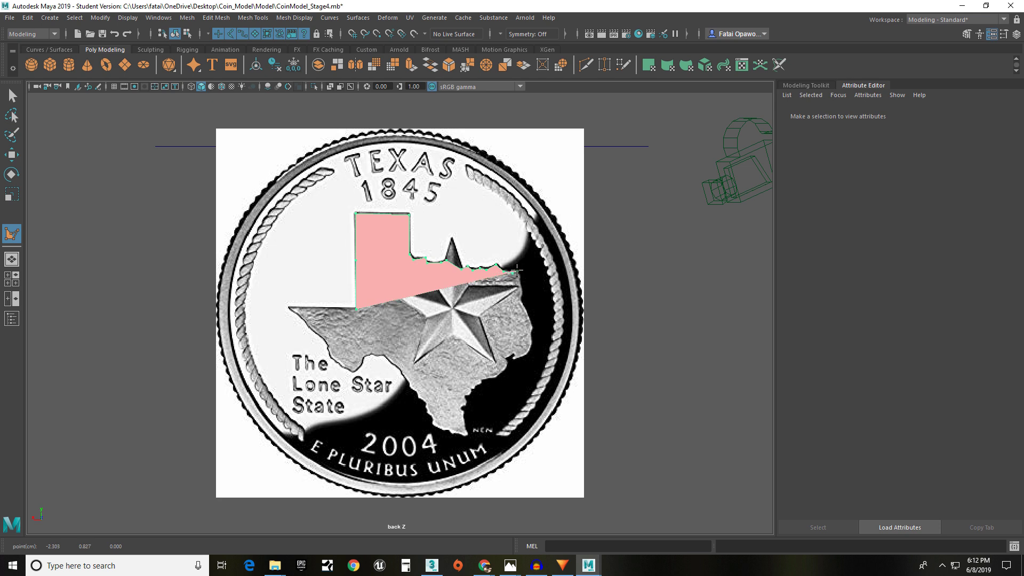
{"action": "left_click", "coordinate": [520, 275]}
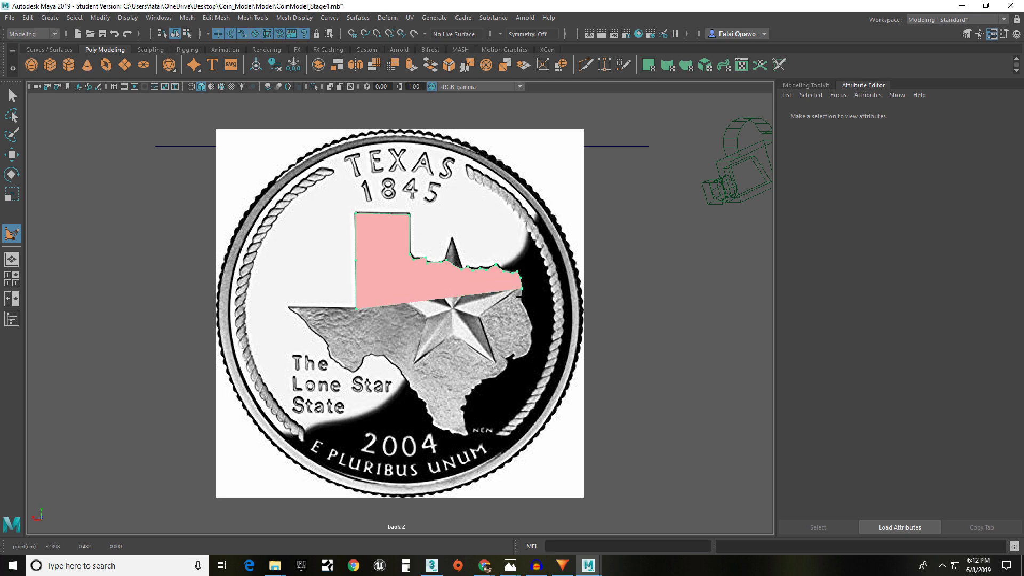
- Trace the polygon down the state's eastern border to the small notch where the coastline begins
{"action": "left_click", "coordinate": [523, 301]}
{"action": "left_click", "coordinate": [531, 319]}
{"action": "left_click", "coordinate": [533, 328]}
{"action": "left_click", "coordinate": [532, 339]}
{"action": "left_click", "coordinate": [524, 354]}
{"action": "left_click", "coordinate": [514, 358]}
{"action": "left_click", "coordinate": [515, 354]}
{"action": "left_click", "coordinate": [508, 357]}
- Trace the polygon along the Gulf coast from the eastern notch down to the state's southern tip
{"action": "left_click", "coordinate": [501, 372]}
{"action": "left_click", "coordinate": [493, 377]}
{"action": "left_click", "coordinate": [485, 381]}
{"action": "left_click", "coordinate": [477, 384]}
{"action": "left_click", "coordinate": [472, 386]}
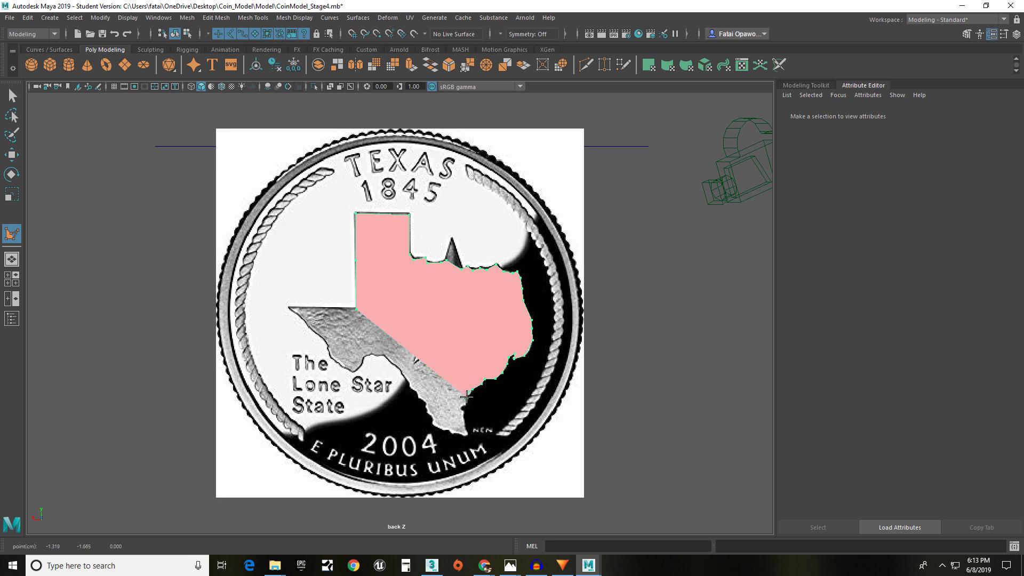
{"action": "left_click", "coordinate": [466, 402]}
{"action": "left_click", "coordinate": [463, 409]}
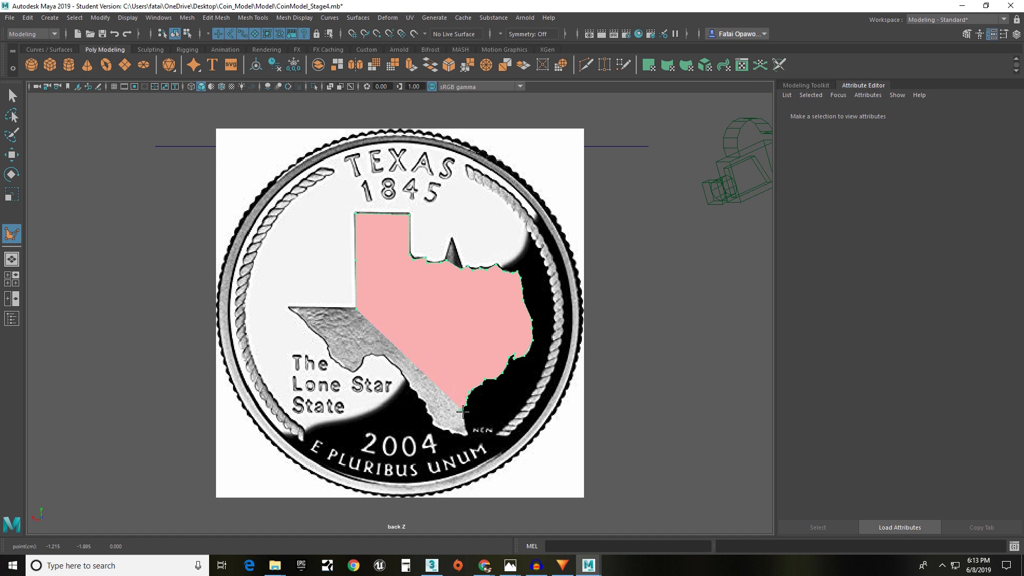
{"action": "left_click", "coordinate": [464, 436]}
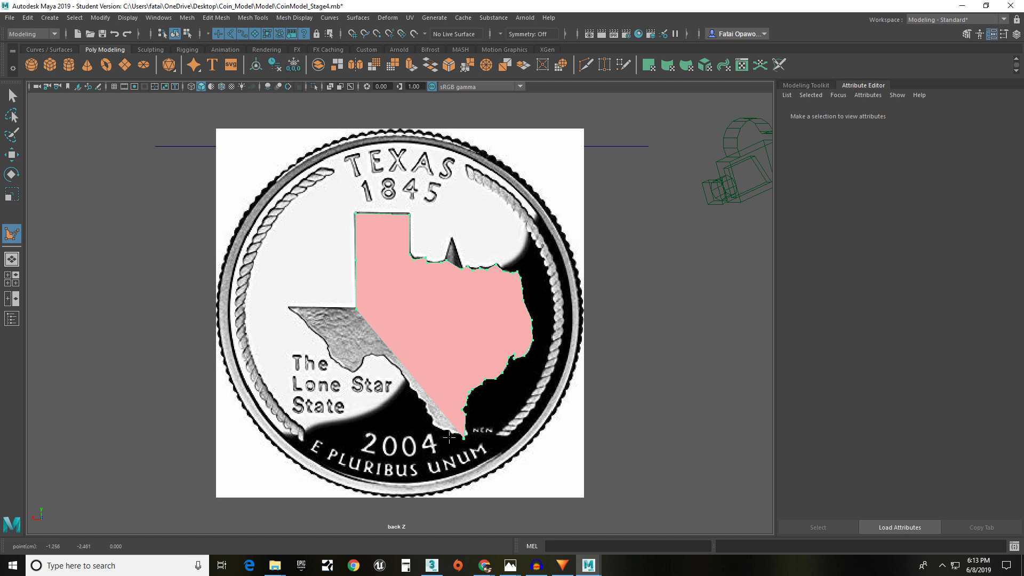
- Trace the polygon from the southern tip up the southwest river border to the notch beside the Big Bend bulge
{"action": "left_click", "coordinate": [433, 425]}
{"action": "left_click", "coordinate": [435, 410]}
{"action": "left_click", "coordinate": [426, 401]}
{"action": "left_click", "coordinate": [418, 395]}
{"action": "left_click", "coordinate": [411, 389]}
{"action": "left_click", "coordinate": [407, 379]}
{"action": "left_click", "coordinate": [399, 370]}
{"action": "left_click", "coordinate": [391, 362]}
{"action": "left_click", "coordinate": [383, 356]}
{"action": "left_click", "coordinate": [364, 354]}
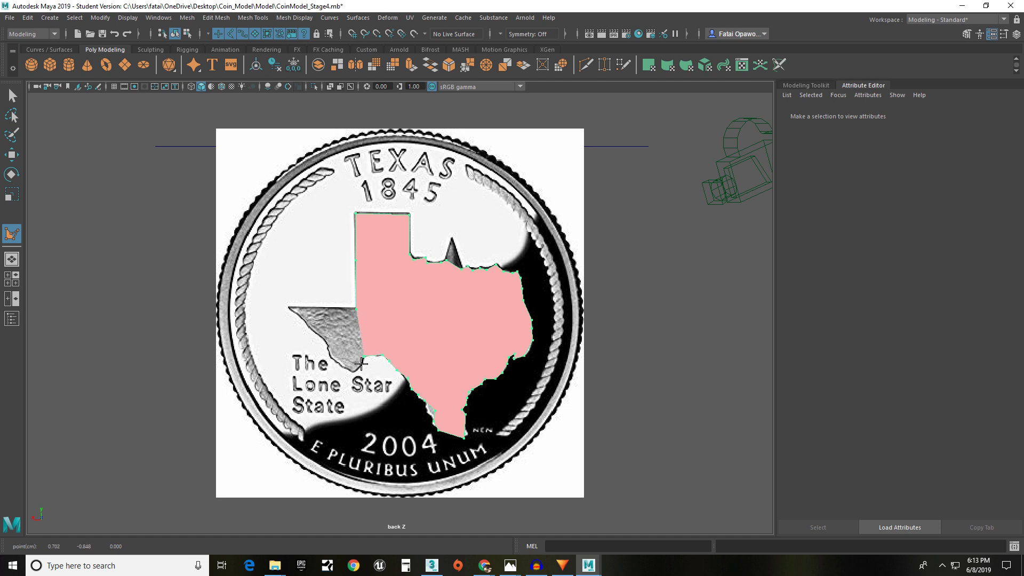
- Trace the Big Bend bulge up to the far western tip and finish the Texas polygon
{"action": "left_click", "coordinate": [349, 369]}
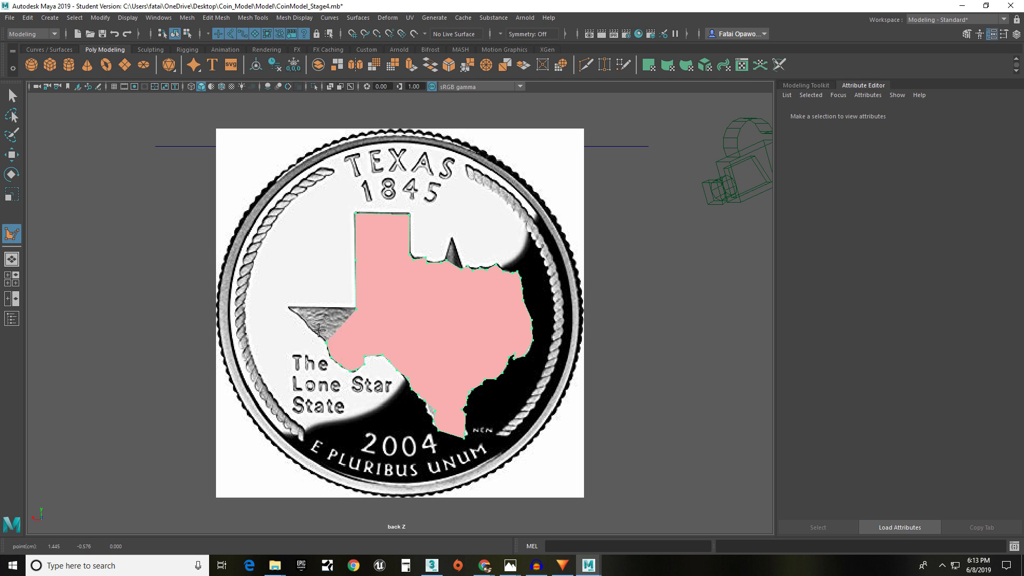
{"action": "left_click", "coordinate": [288, 307]}
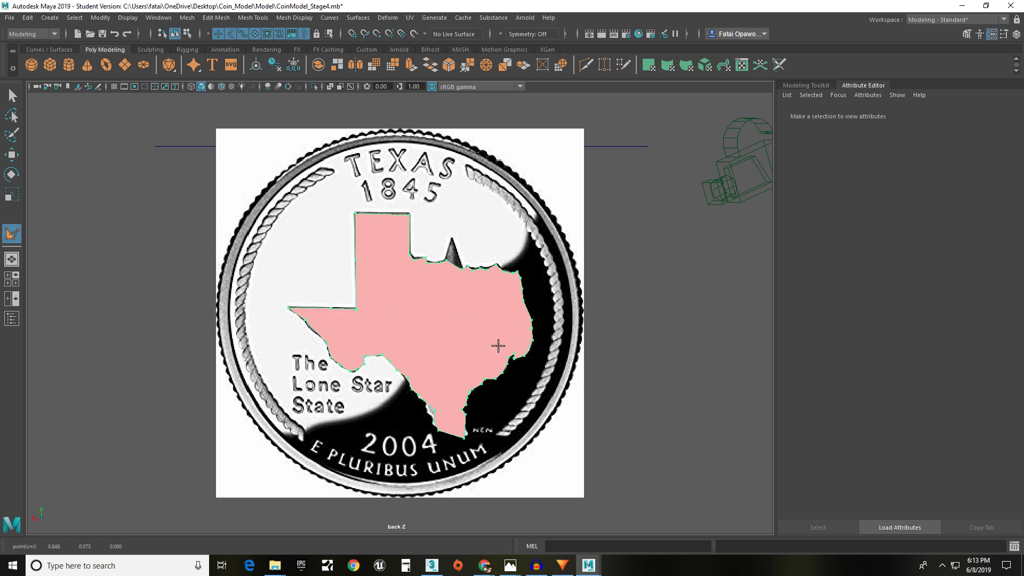
{"action": "scroll", "coordinate": [441, 424], "scroll_direction": "up", "scroll_amount": 2}
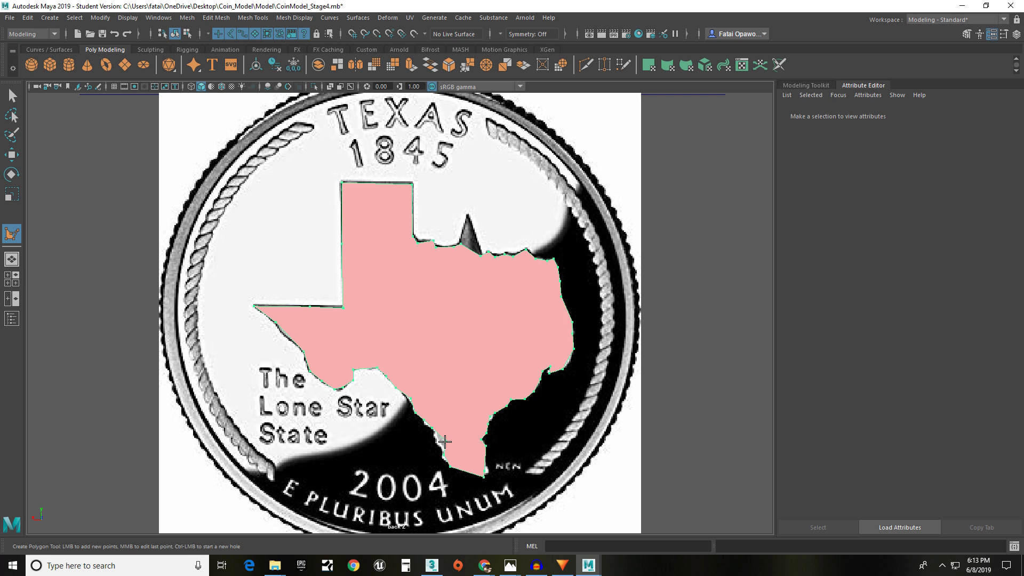
{"action": "left_click", "coordinate": [12, 96]}
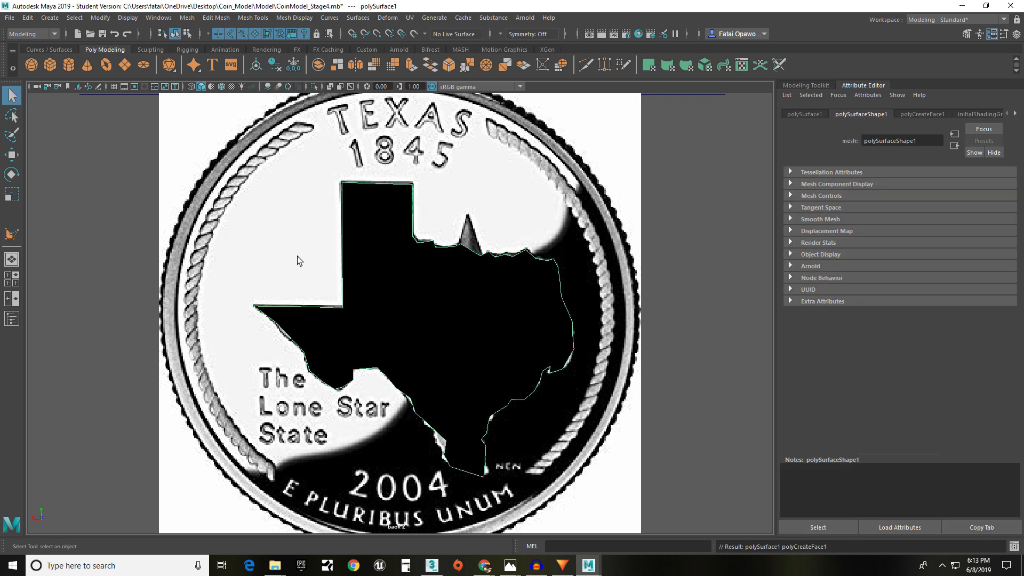
{"action": "key", "text": "F9"}
{"action": "left_click", "coordinate": [455, 440]}
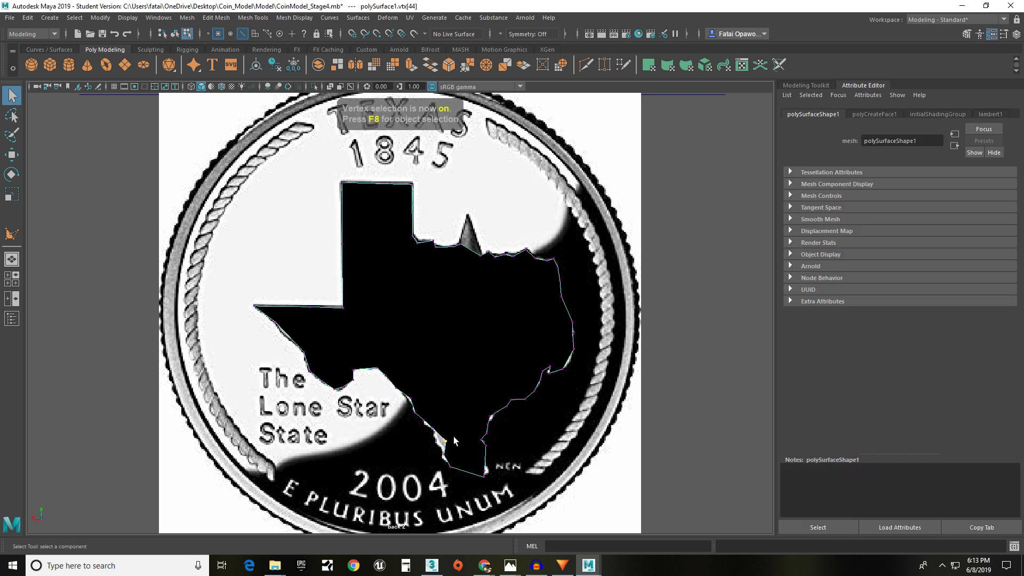
{"action": "left_click", "coordinate": [439, 446]}
{"action": "left_click", "coordinate": [446, 439]}
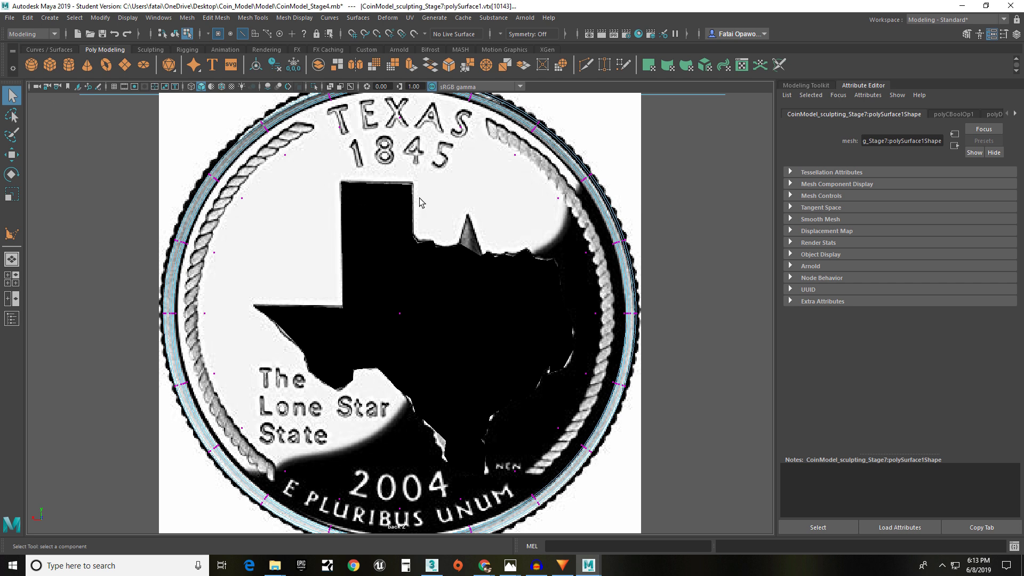
{"action": "left_click", "coordinate": [568, 142]}
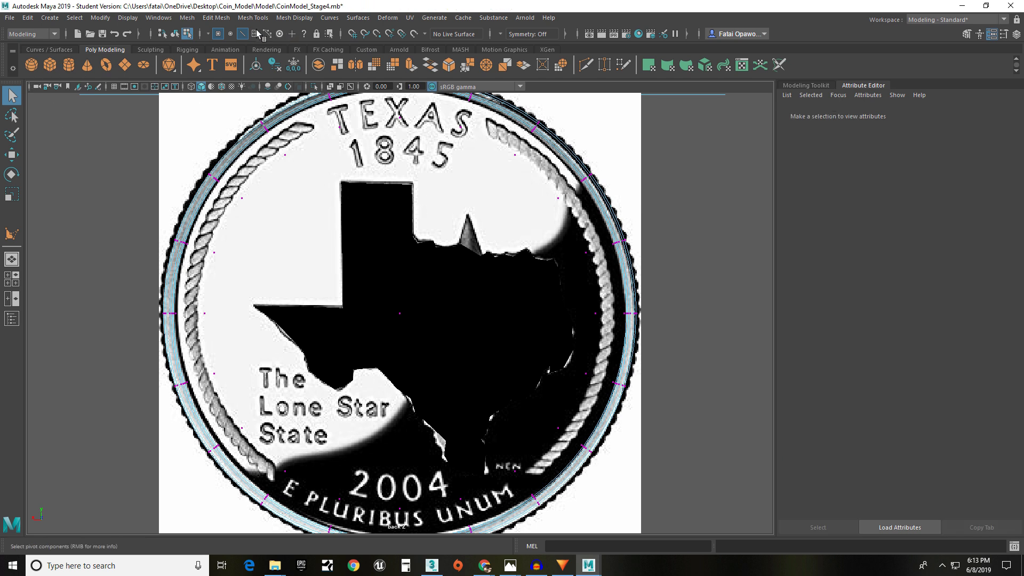
- Reselect the Texas polygon in object mode and move the stray vertex on its lower southwest border toward the reference outline
{"action": "left_click", "coordinate": [175, 34]}
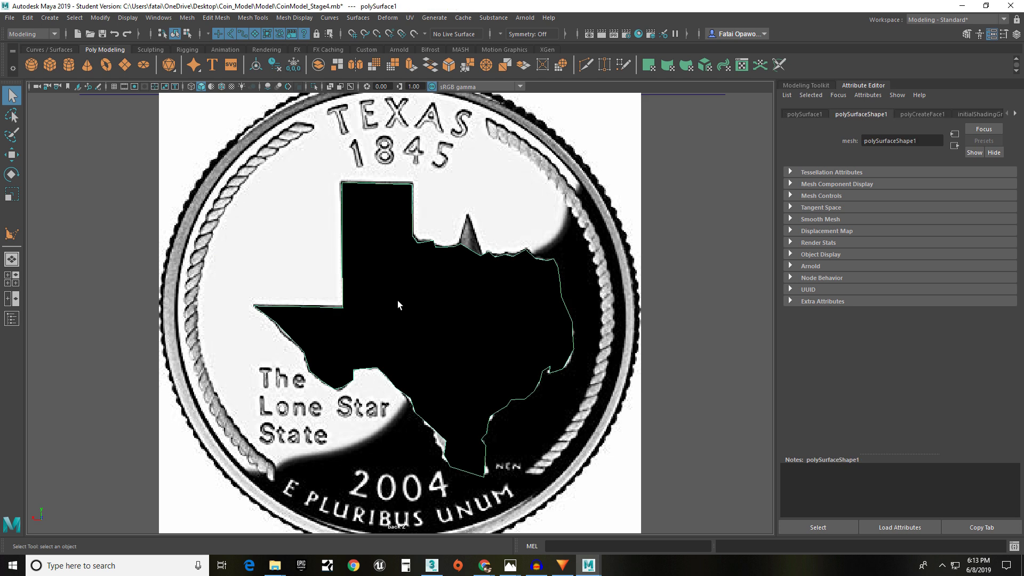
{"action": "key", "text": "F9"}
{"action": "left_click", "coordinate": [414, 406]}
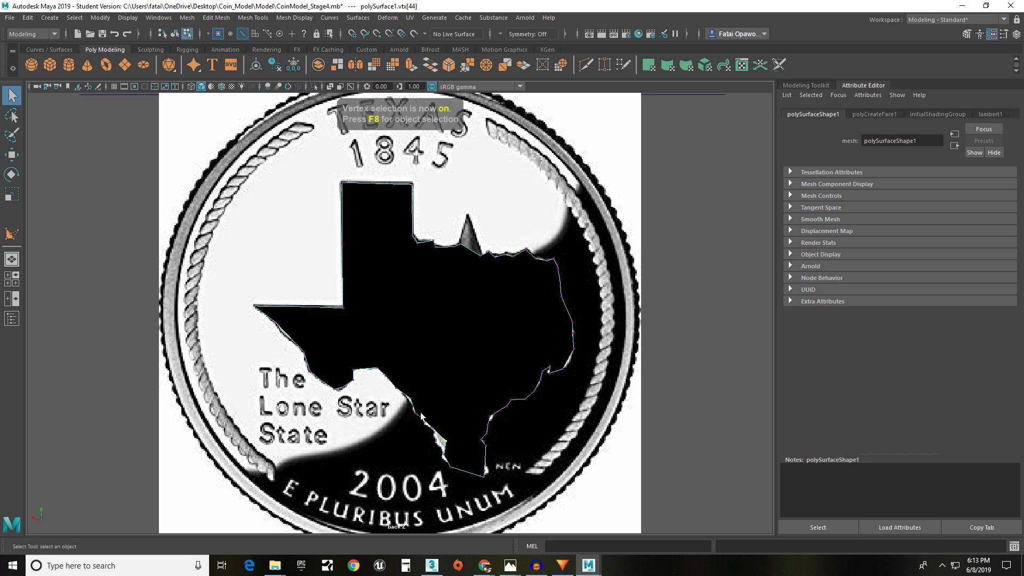
{"action": "key", "text": "w"}
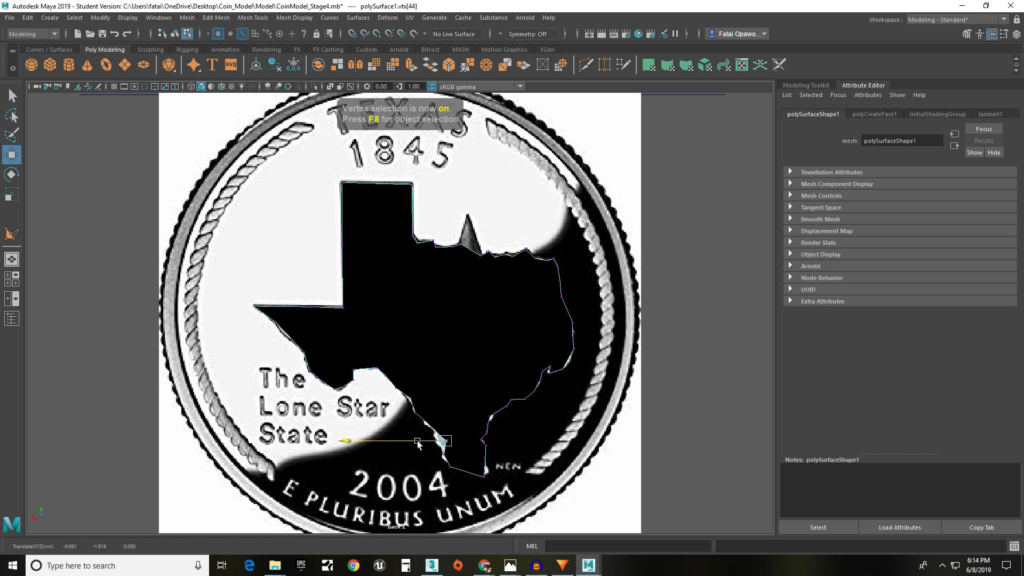
{"action": "left_click_drag", "start_coordinate": [443, 441], "coordinate": [442, 445]}
{"action": "scroll", "coordinate": [443, 446], "scroll_direction": "up", "scroll_amount": 1}
{"action": "left_click", "coordinate": [438, 450]}
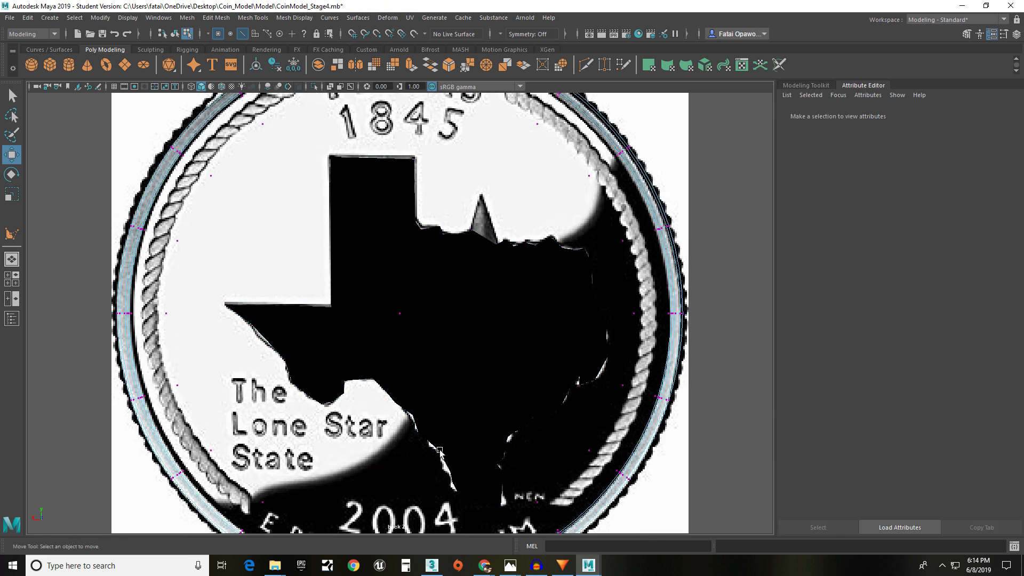
{"action": "left_click", "coordinate": [450, 396]}
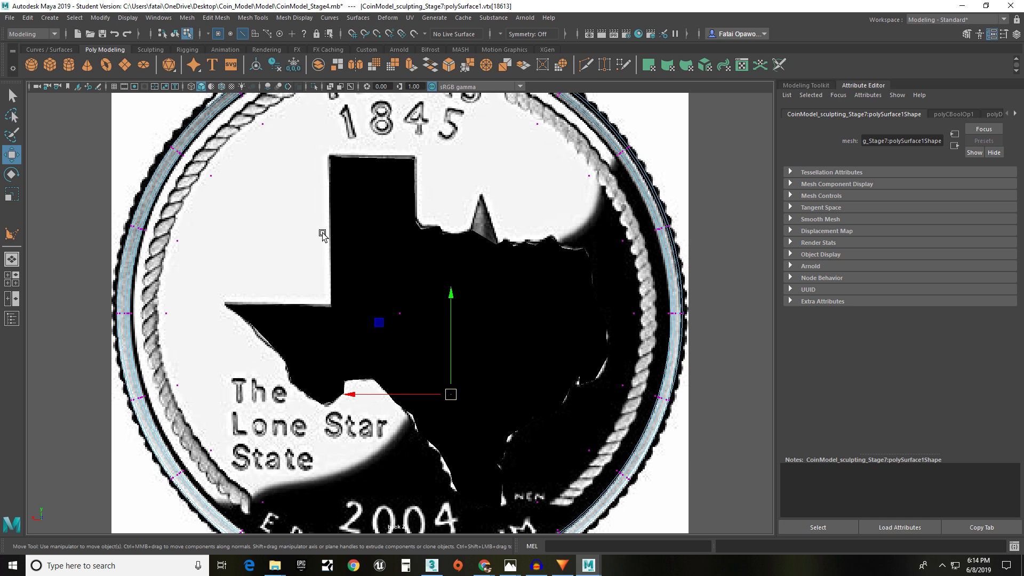
{"action": "left_click_drag", "start_coordinate": [440, 295], "coordinate": [524, 300], "text": "alt"}
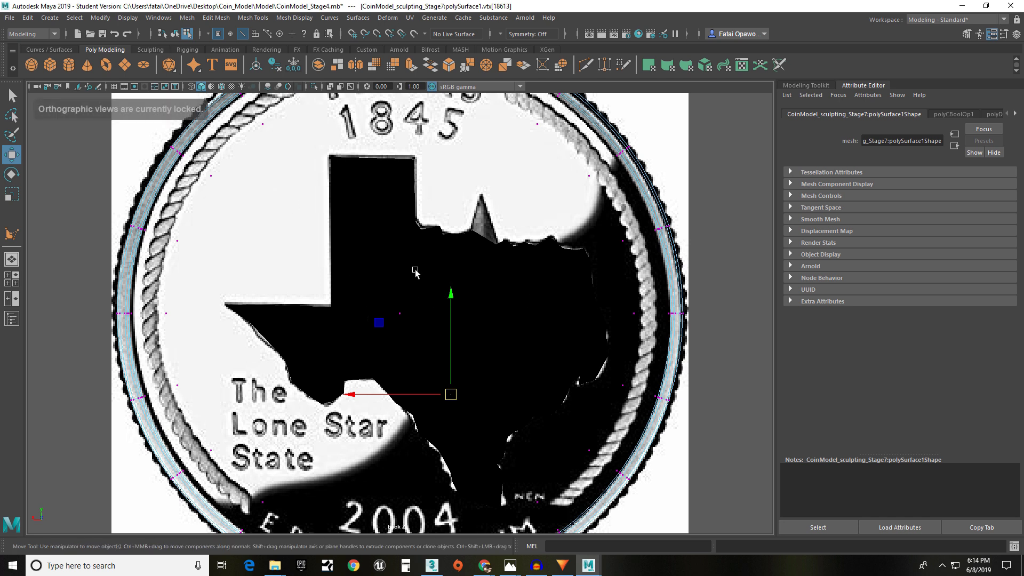
{"action": "scroll", "coordinate": [415, 272], "scroll_direction": "down", "scroll_amount": 5}
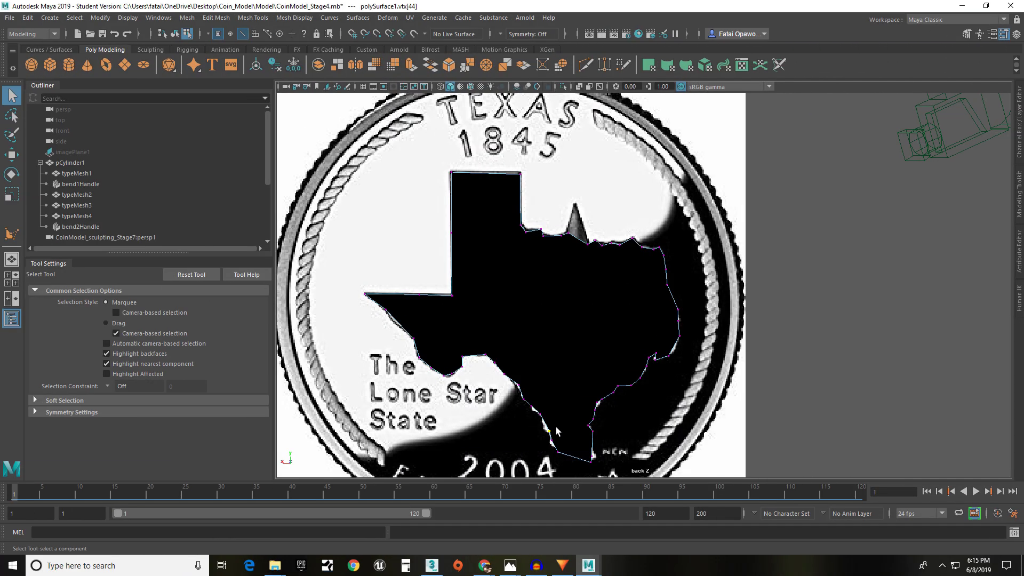
- Move the vertices along the lower southwest border of the Texas polygon so the edge covers the gaps against the reference outline
{"action": "key", "text": "w"}
{"action": "left_click_drag", "start_coordinate": [550, 431], "coordinate": [545, 434]}
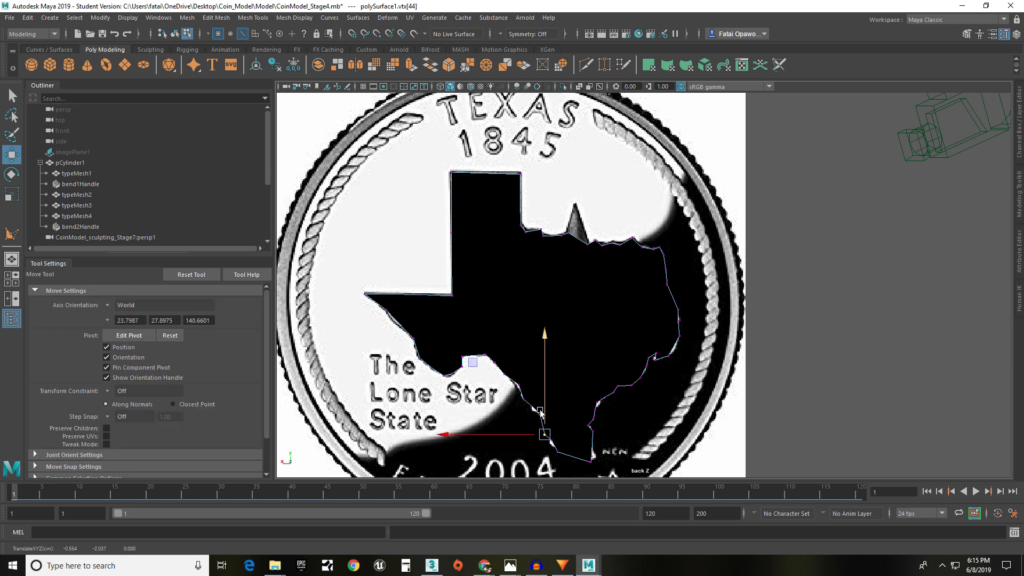
{"action": "left_click", "coordinate": [526, 421]}
{"action": "key", "text": "ctrl+z"}
{"action": "left_click", "coordinate": [539, 414]}
{"action": "left_click_drag", "start_coordinate": [537, 415], "coordinate": [533, 410]}
{"action": "left_click", "coordinate": [530, 408]}
{"action": "key", "text": "ctrl+z"}
{"action": "left_click_drag", "start_coordinate": [537, 414], "coordinate": [535, 414]}
{"action": "left_click", "coordinate": [552, 440]}
{"action": "left_click_drag", "start_coordinate": [551, 441], "coordinate": [550, 445]}
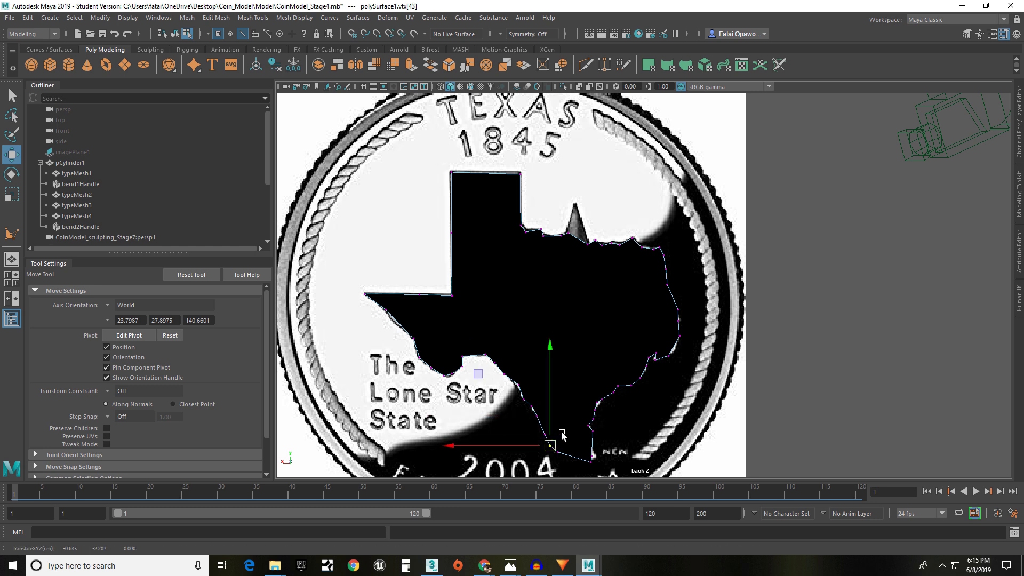
- Adjust one vertex at the state's southern tip and one on its eastern border to match the reference outline
{"action": "left_click", "coordinate": [593, 457]}
{"action": "left_click_drag", "start_coordinate": [596, 459], "coordinate": [599, 453]}
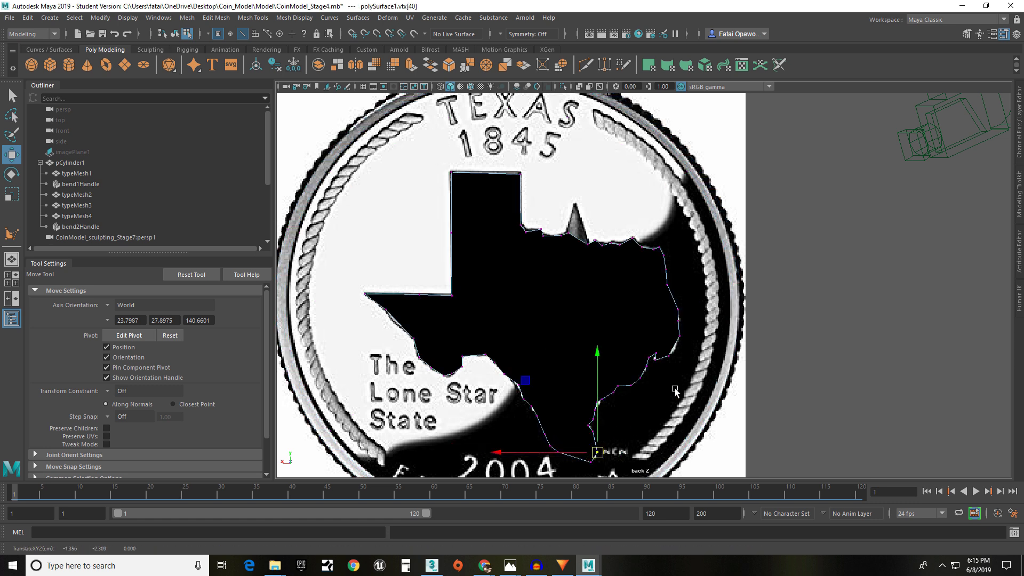
{"action": "left_click", "coordinate": [680, 335]}
{"action": "left_click_drag", "start_coordinate": [679, 334], "coordinate": [679, 343]}
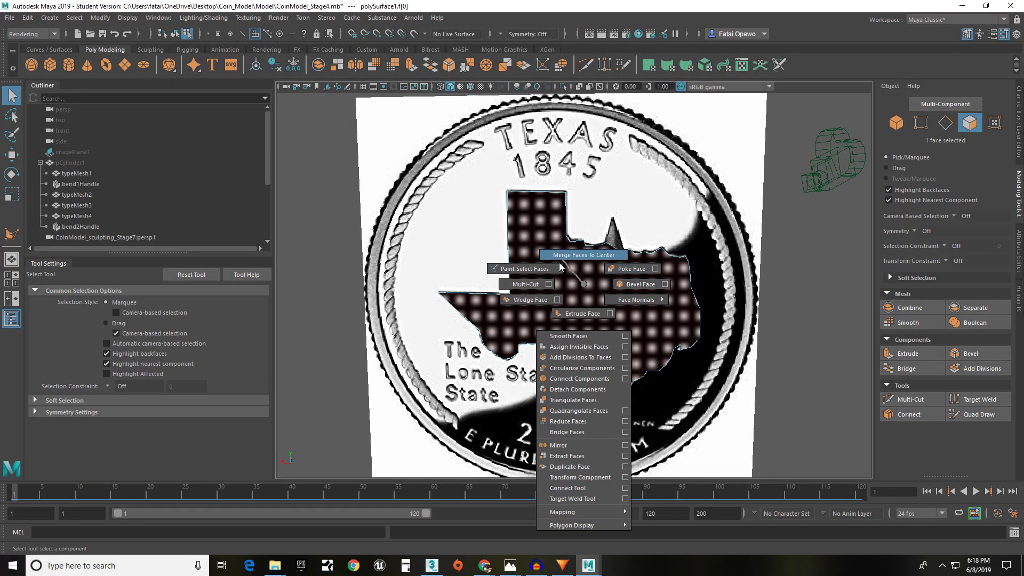
- Reverse the normals of the Texas face and check its shading from an angle in the perspective view
{"action": "right_click_drag", "start_coordinate": [557, 297], "coordinate": [651, 299], "text": "shift"}
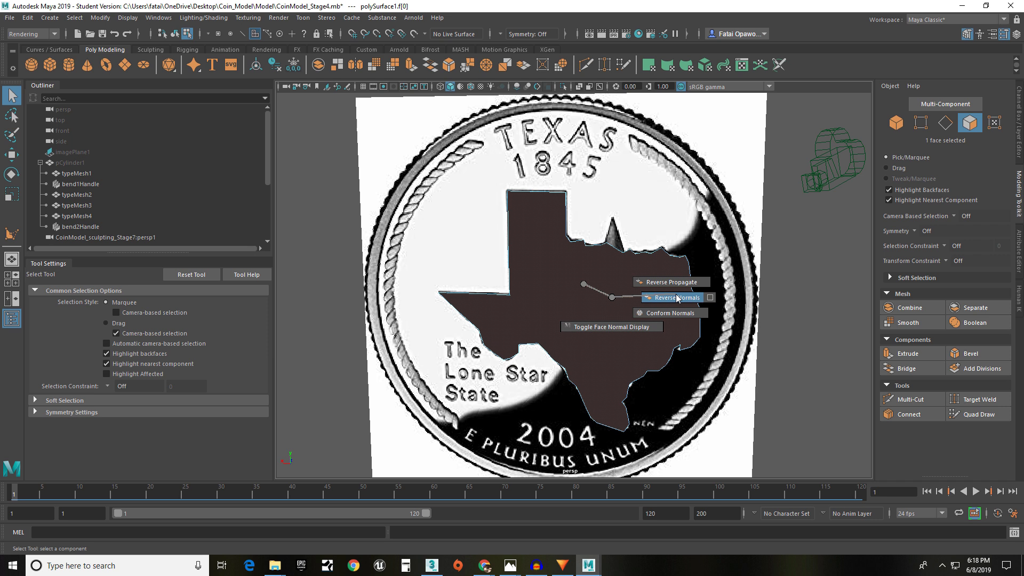
{"action": "right_click_drag", "start_coordinate": [676, 298], "coordinate": [675, 294], "text": "shift"}
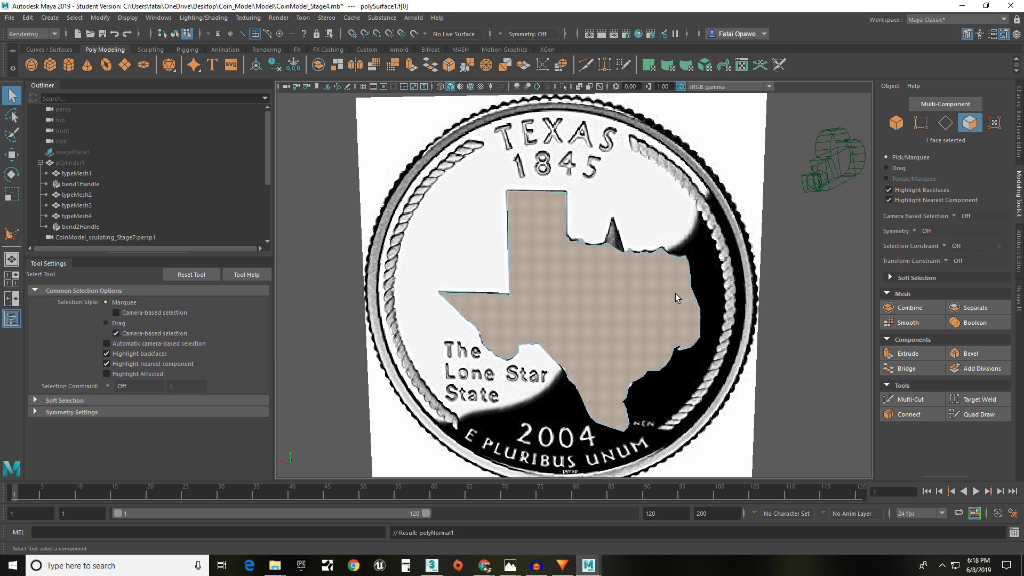
{"action": "mouse_move", "coordinate": [646, 290]}
{"action": "left_mouse_down", "text": "alt"}
{"action": "mouse_move", "coordinate": [644, 300]}
{"action": "mouse_move", "coordinate": [713, 311]}
{"action": "mouse_move", "coordinate": [599, 295]}
{"action": "left_mouse_up", "text": "alt"}
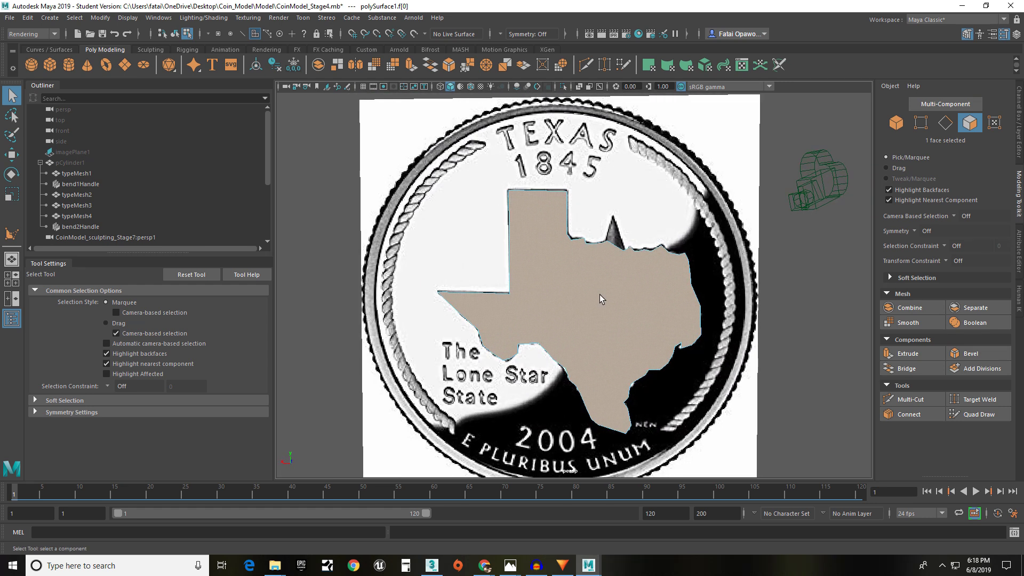
{"action": "left_click_drag", "start_coordinate": [616, 293], "coordinate": [677, 318], "text": "alt"}
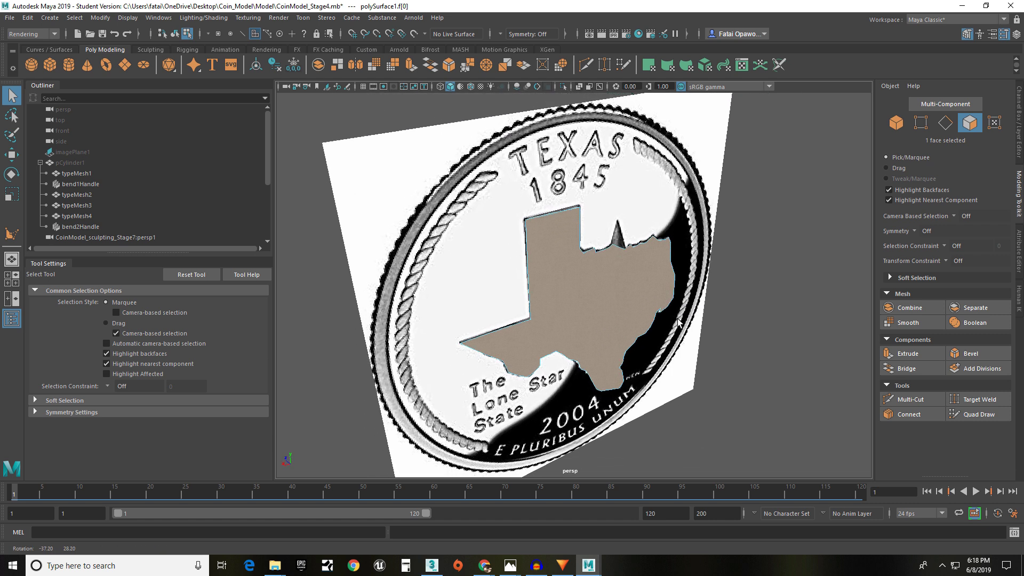
- Extrude the Texas face slightly to give the state shape thickness and return to object mode
{"action": "key", "text": "w"}
{"action": "left_click_drag", "start_coordinate": [593, 324], "coordinate": [447, 343], "text": "alt"}
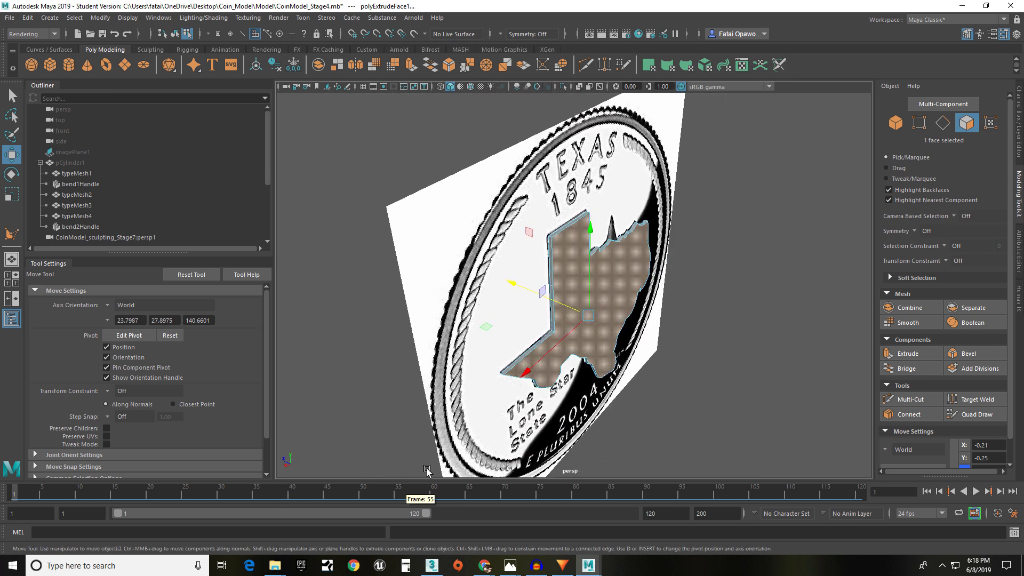
{"action": "key", "text": "q"}
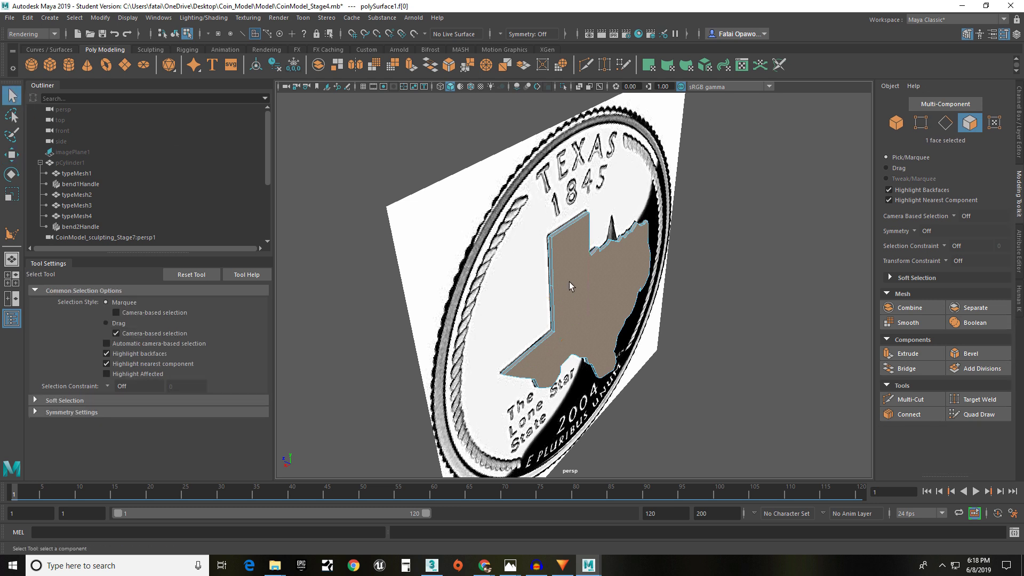
{"action": "key", "text": "F8"}
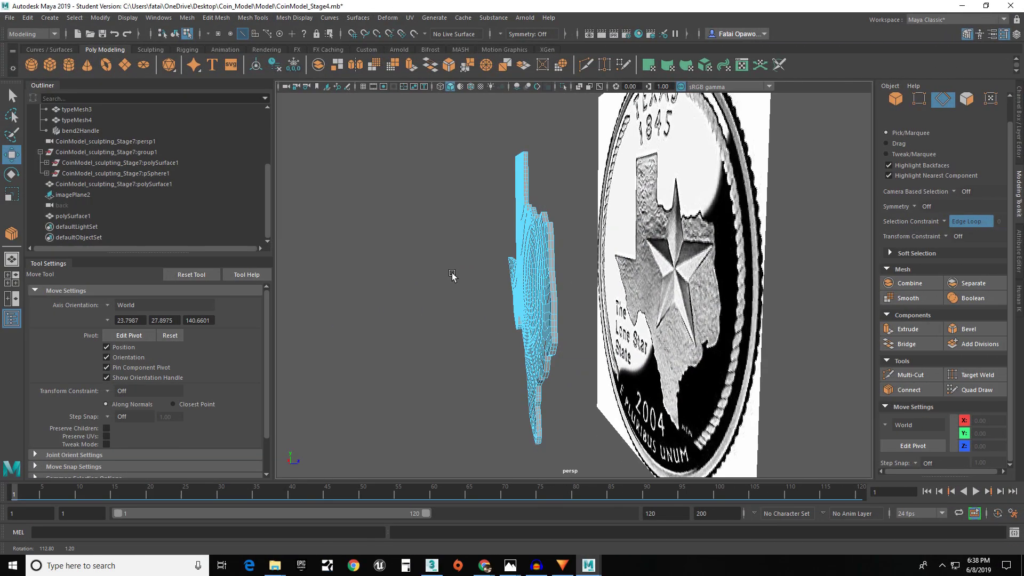
- Check the gridded Texas mesh from several angles, then leave edge selection for object selection and clear the selection
{"action": "left_click_drag", "start_coordinate": [452, 276], "coordinate": [585, 273], "text": "alt"}
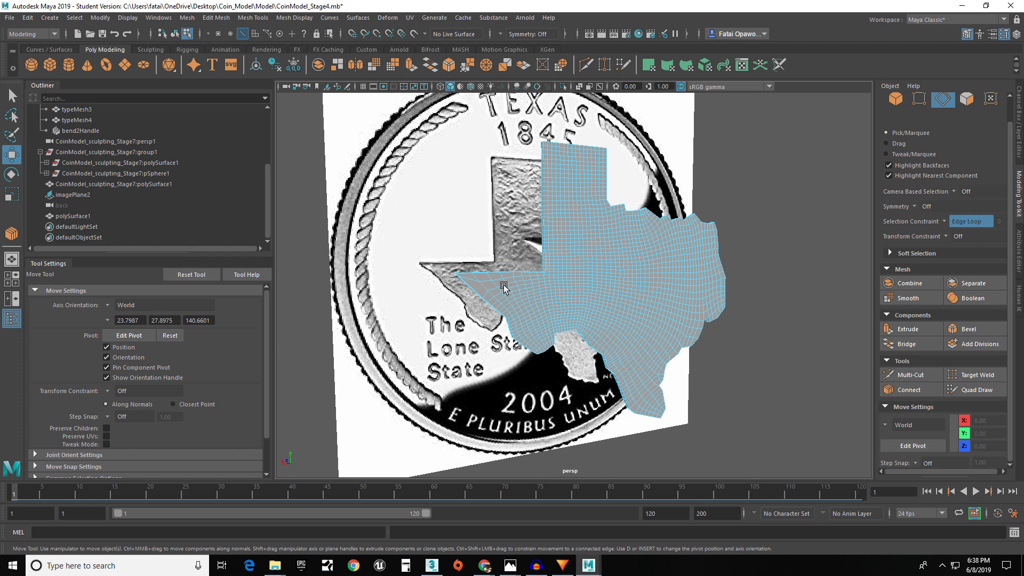
{"action": "mouse_move", "coordinate": [542, 313]}
{"action": "left_mouse_down", "text": "alt"}
{"action": "mouse_move", "coordinate": [608, 349]}
{"action": "mouse_move", "coordinate": [535, 321]}
{"action": "left_mouse_up", "text": "alt"}
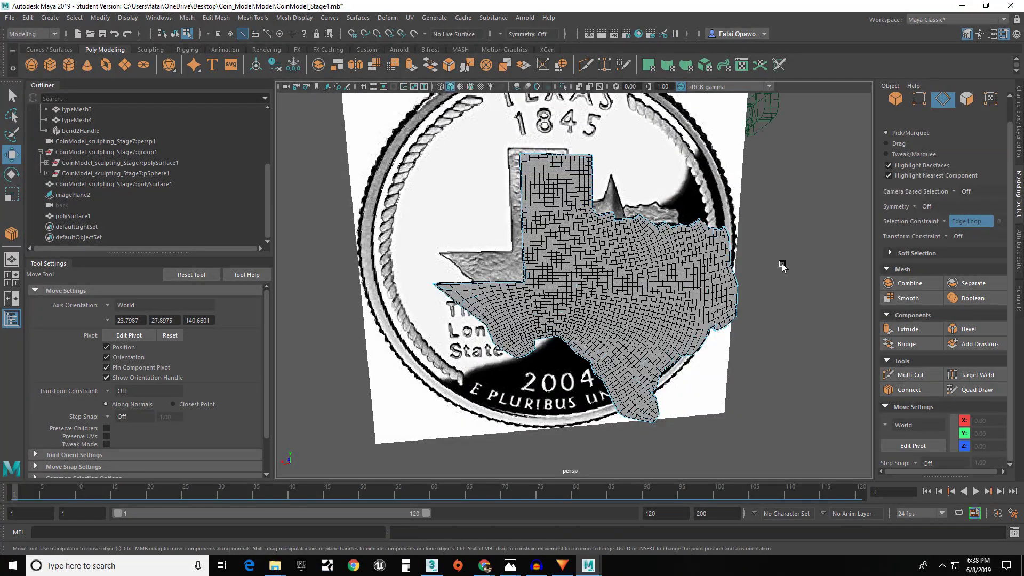
{"action": "key", "text": "3"}
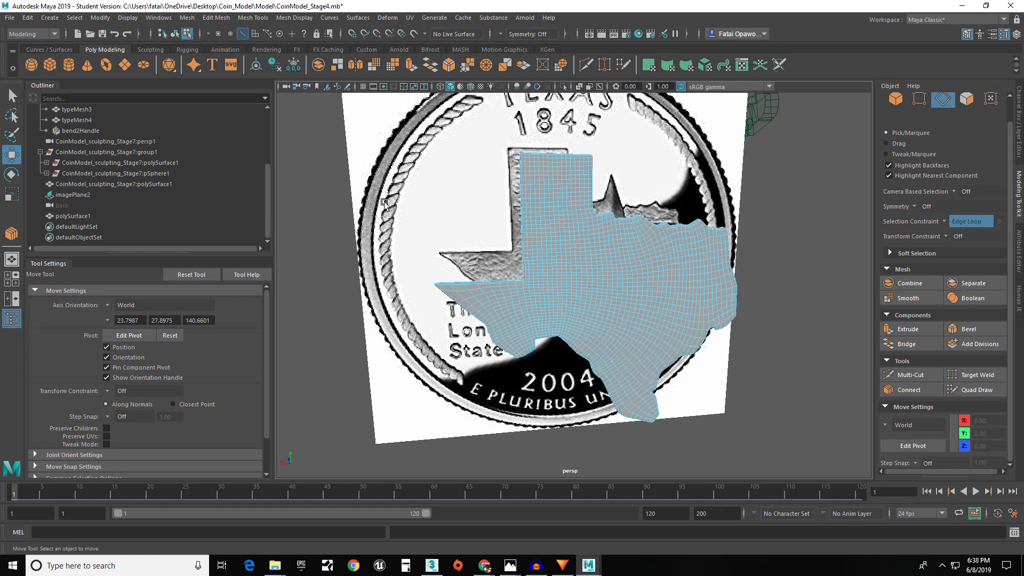
{"action": "left_click", "coordinate": [12, 96]}
{"action": "left_click", "coordinate": [175, 34]}
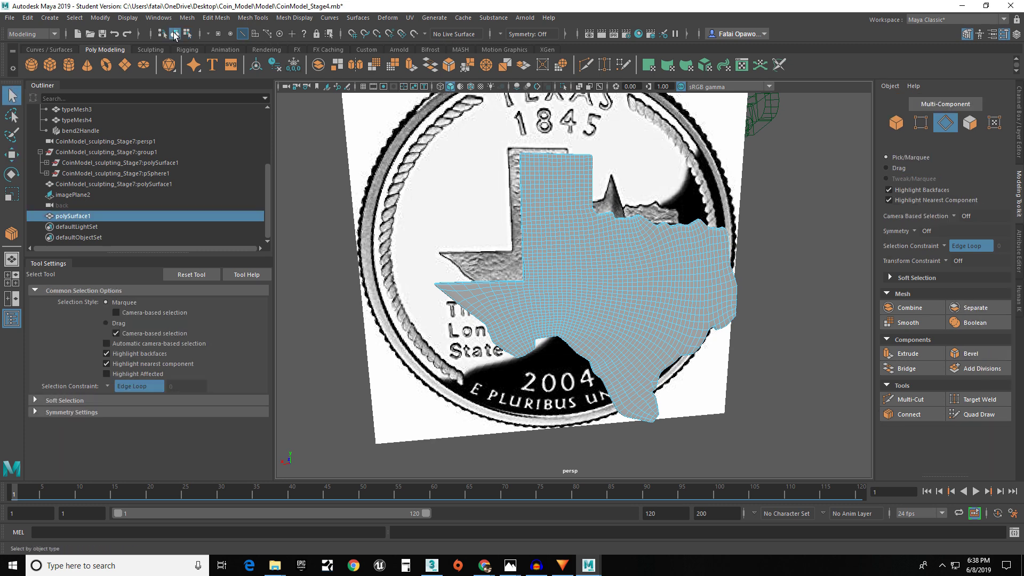
{"action": "left_click", "coordinate": [424, 200]}
{"action": "left_click_drag", "start_coordinate": [424, 200], "coordinate": [519, 227], "text": "alt"}
{"action": "left_click_drag", "start_coordinate": [634, 280], "coordinate": [597, 252], "text": "alt"}
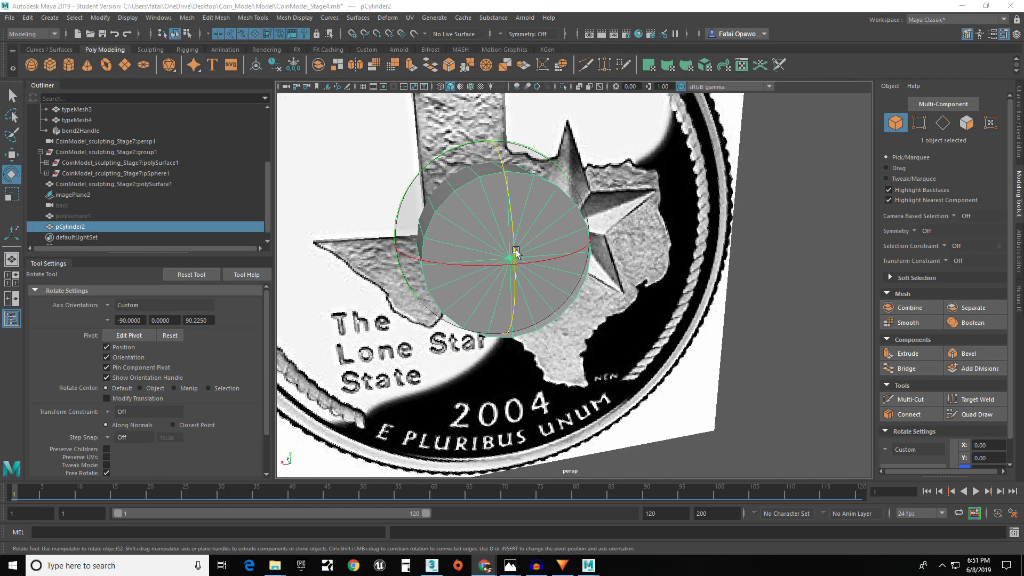
- Set the new cylinder's axis subdivisions to 10 and its height to 1
{"action": "left_click_drag", "start_coordinate": [517, 251], "coordinate": [531, 253]}
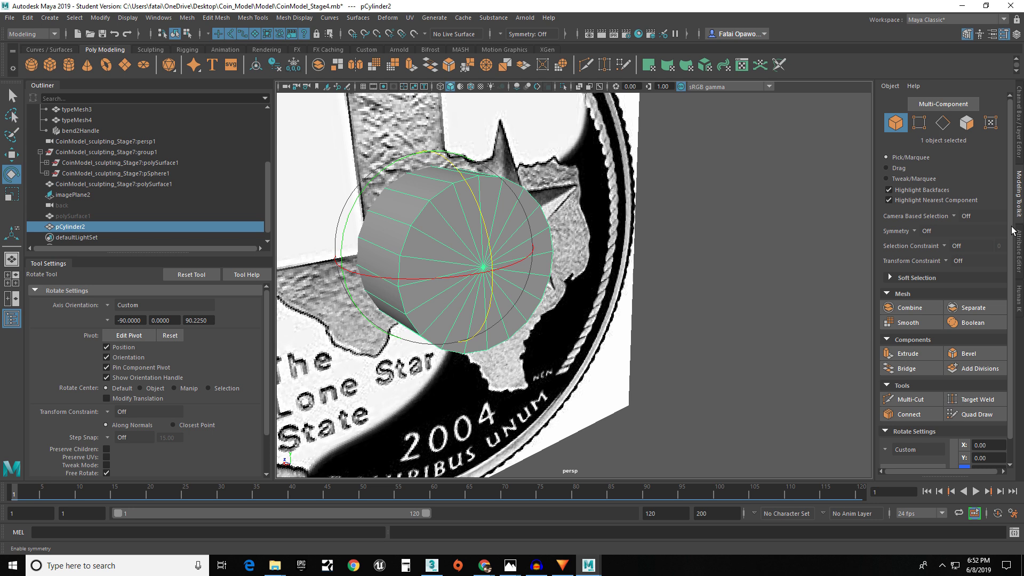
{"action": "left_click", "coordinate": [1019, 252]}
{"action": "double_click", "coordinate": [874, 198]}
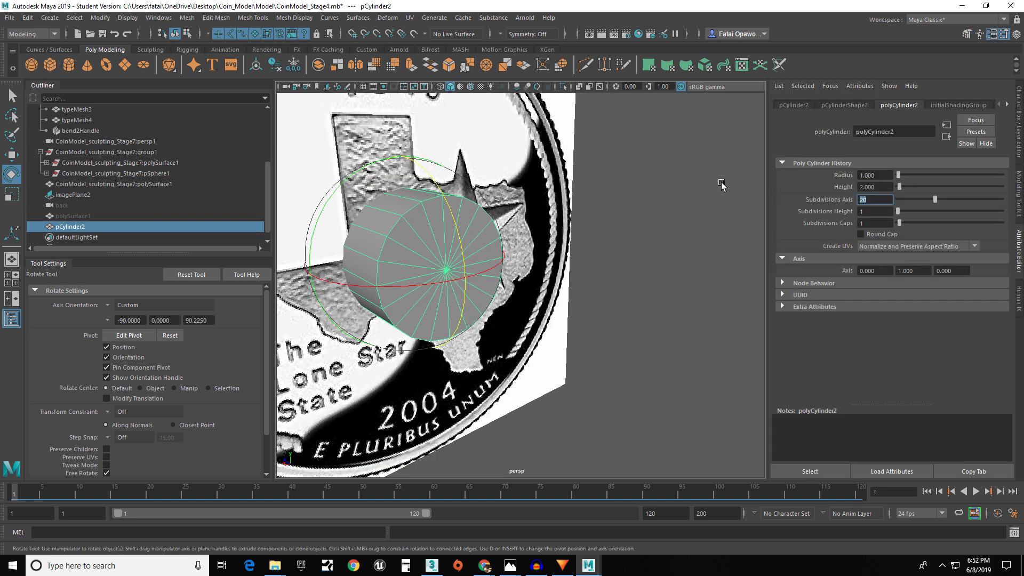
{"action": "key", "text": "Return"}
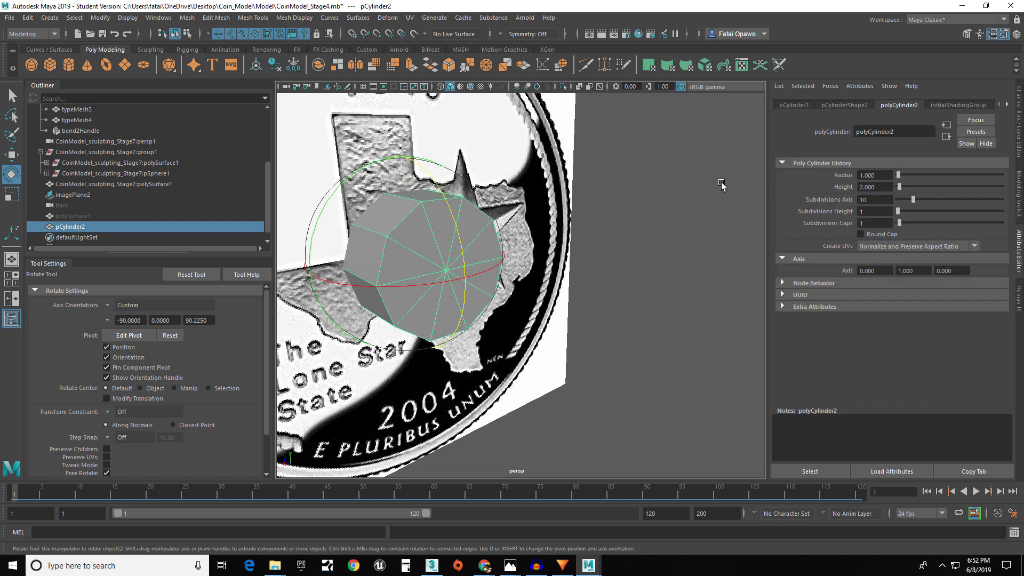
{"action": "double_click", "coordinate": [877, 187]}
{"action": "key", "text": "Return"}
- Centre the cylinder on the star of the reference image, using wireframe display and the back view
{"action": "left_click_drag", "start_coordinate": [429, 222], "coordinate": [538, 180], "text": "alt"}
{"action": "key", "text": "w"}
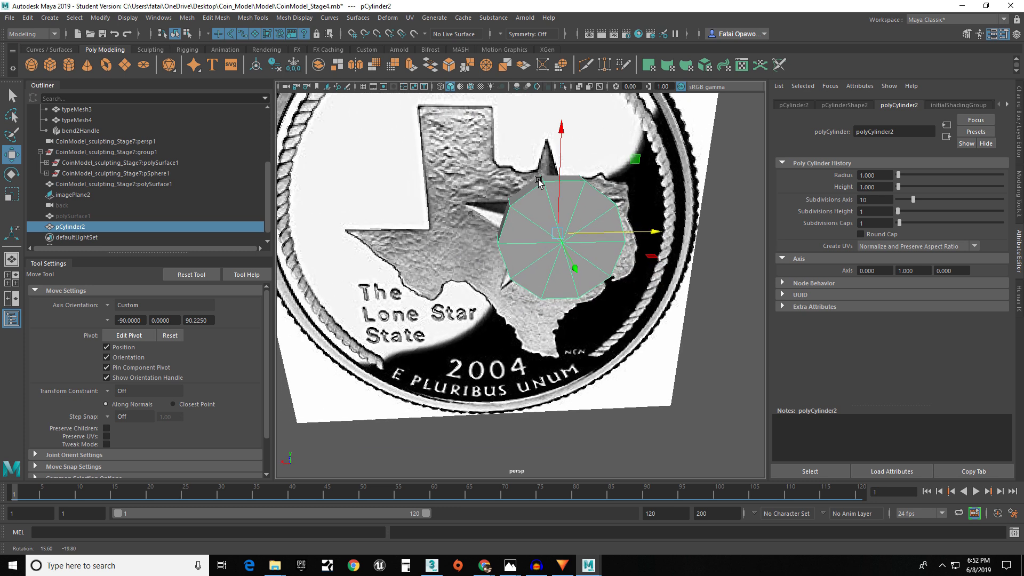
{"action": "scroll", "coordinate": [607, 246], "scroll_direction": "up", "scroll_amount": 2}
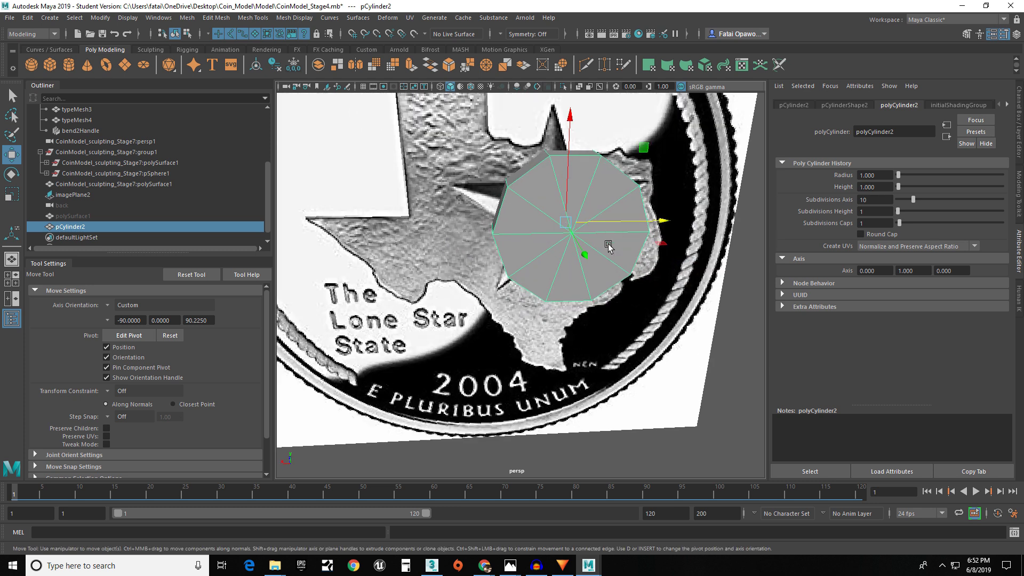
{"action": "scroll", "coordinate": [604, 246], "scroll_direction": "down", "scroll_amount": 2}
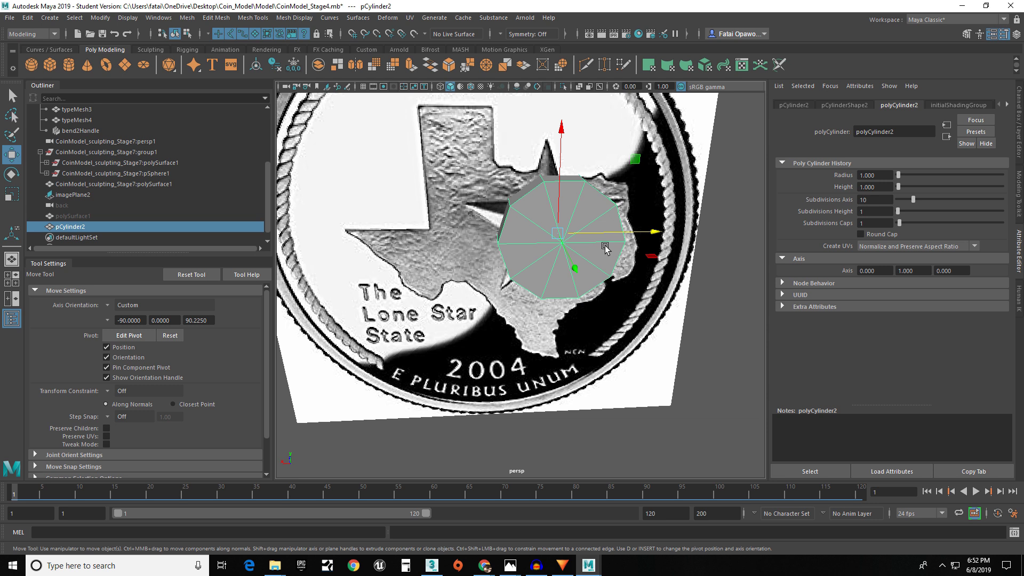
{"action": "key", "text": "4"}
{"action": "scroll", "coordinate": [605, 251], "scroll_direction": "up", "scroll_amount": 3}
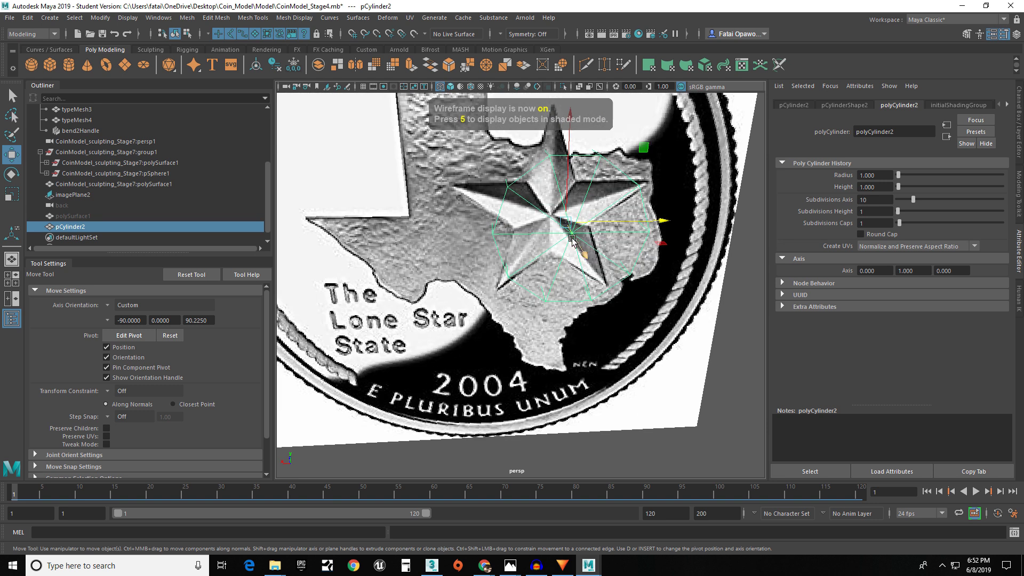
{"action": "right_click_drag", "start_coordinate": [572, 240], "coordinate": [573, 214]}
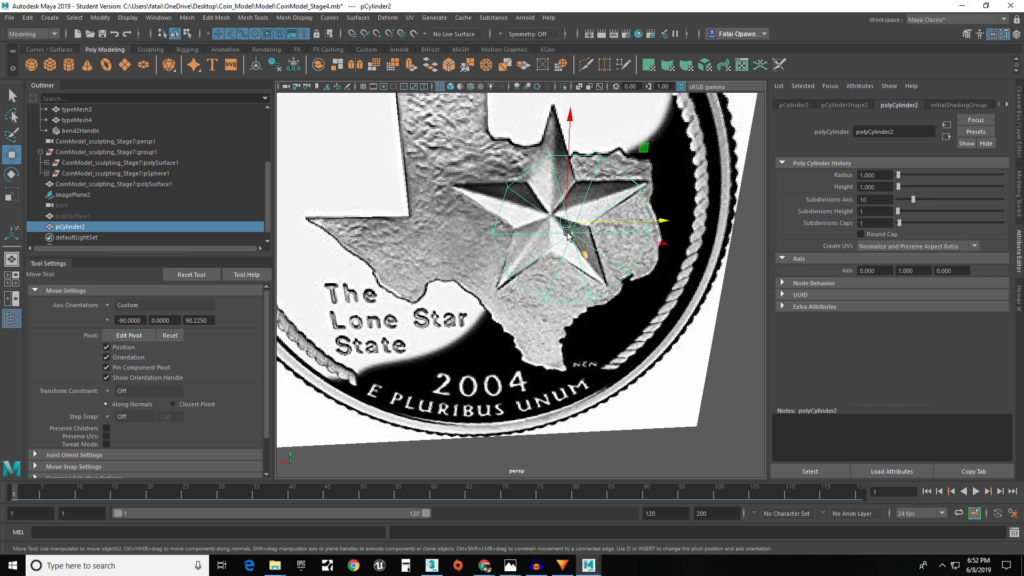
{"action": "key", "text": "space"}
{"action": "left_click_drag", "start_coordinate": [570, 247], "coordinate": [525, 267]}
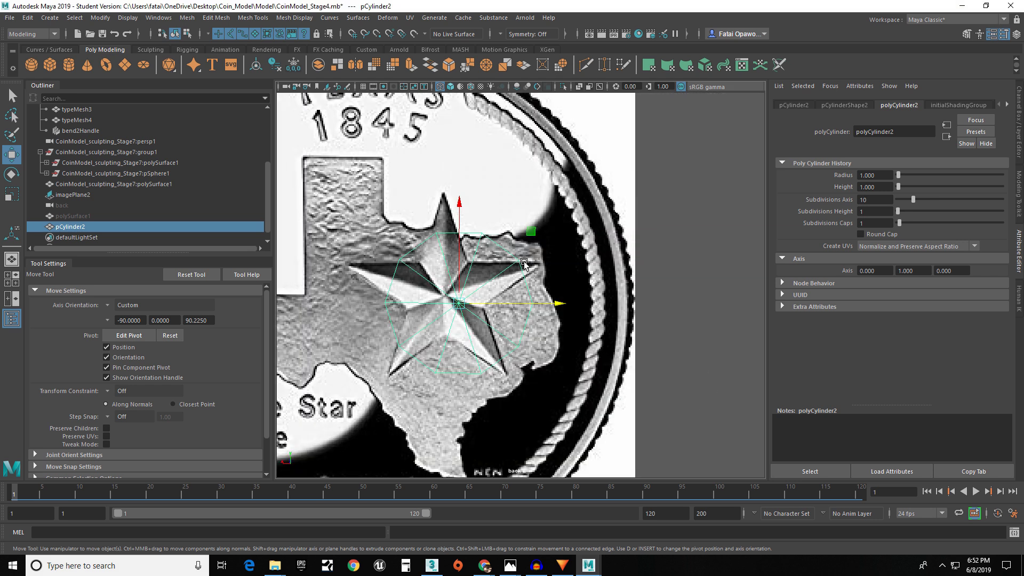
{"action": "scroll", "coordinate": [478, 274], "scroll_direction": "up", "scroll_amount": 4}
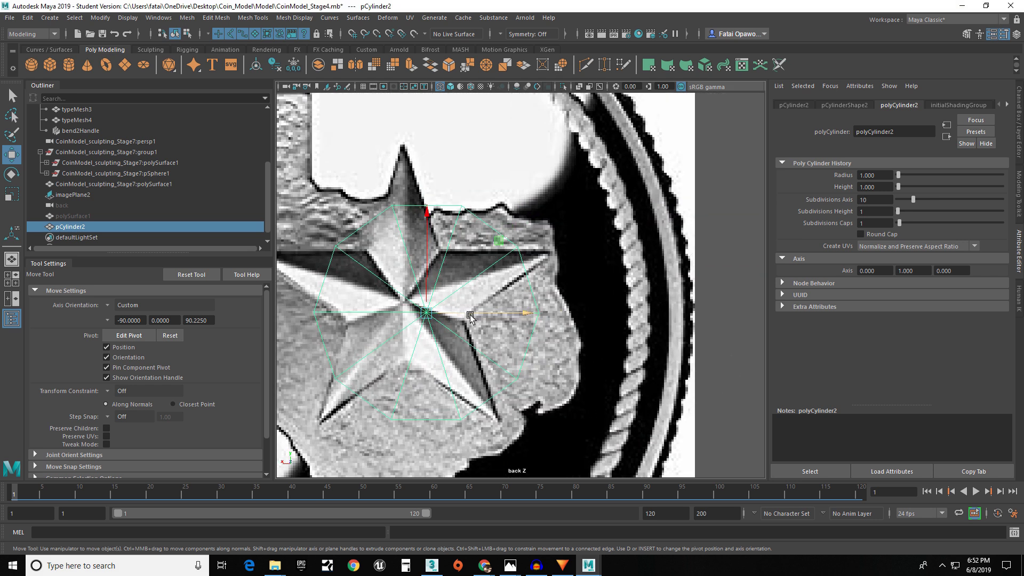
{"action": "left_click_drag", "start_coordinate": [470, 316], "coordinate": [449, 306]}
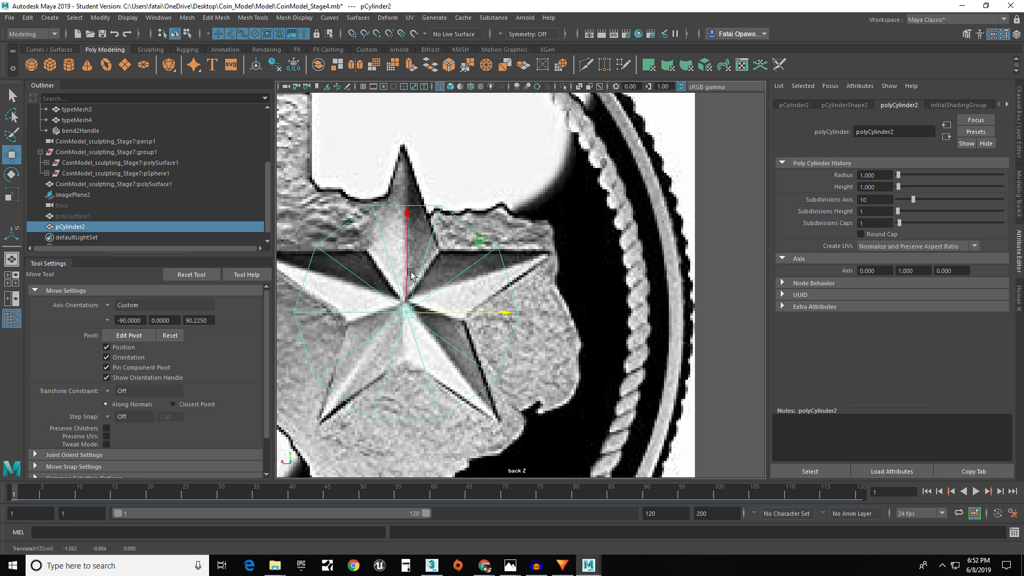
{"action": "mouse_move", "coordinate": [410, 270]}
{"action": "left_mouse_down"}
{"action": "mouse_move", "coordinate": [409, 257]}
{"action": "mouse_move", "coordinate": [413, 264]}
{"action": "left_mouse_up"}
{"action": "left_click_drag", "start_coordinate": [446, 302], "coordinate": [440, 301]}
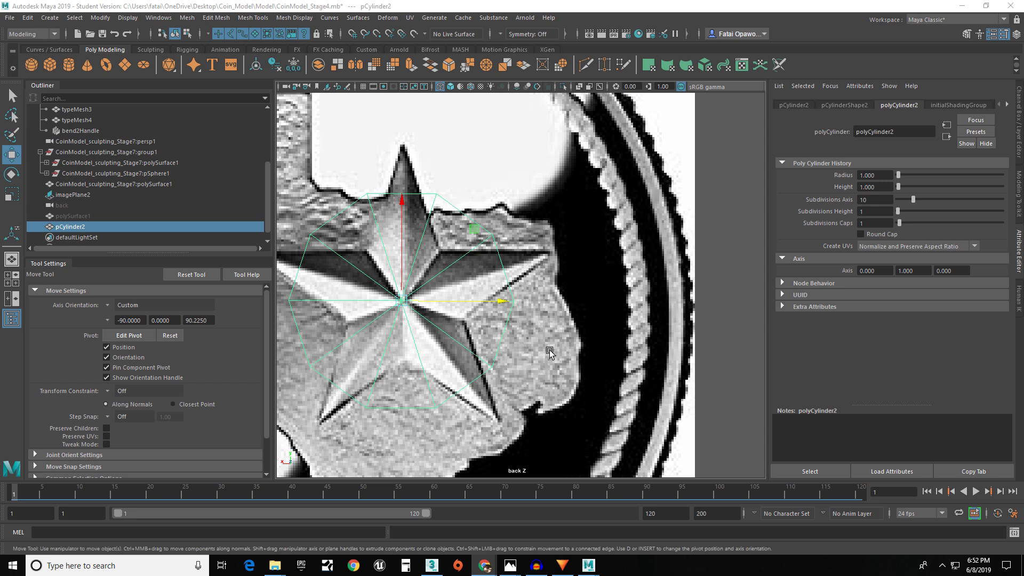
- Return to the perspective view and switch from object selection to edge component selection
{"action": "left_click_drag", "start_coordinate": [428, 315], "coordinate": [398, 323], "text": "alt"}
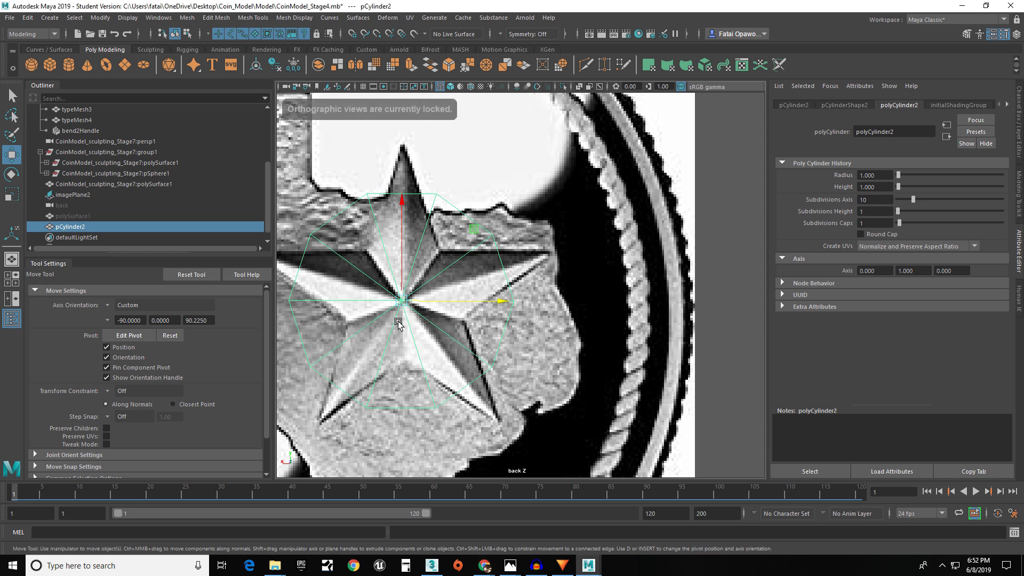
{"action": "key", "text": "space"}
{"action": "mouse_move", "coordinate": [494, 290]}
{"action": "left_mouse_down"}
{"action": "mouse_move", "coordinate": [497, 260]}
{"action": "mouse_move", "coordinate": [520, 300]}
{"action": "mouse_move", "coordinate": [501, 299]}
{"action": "left_mouse_up"}
{"action": "middle_click_drag", "start_coordinate": [502, 299], "coordinate": [469, 314], "text": "alt"}
{"action": "left_click_drag", "start_coordinate": [469, 315], "coordinate": [528, 258], "text": "alt"}
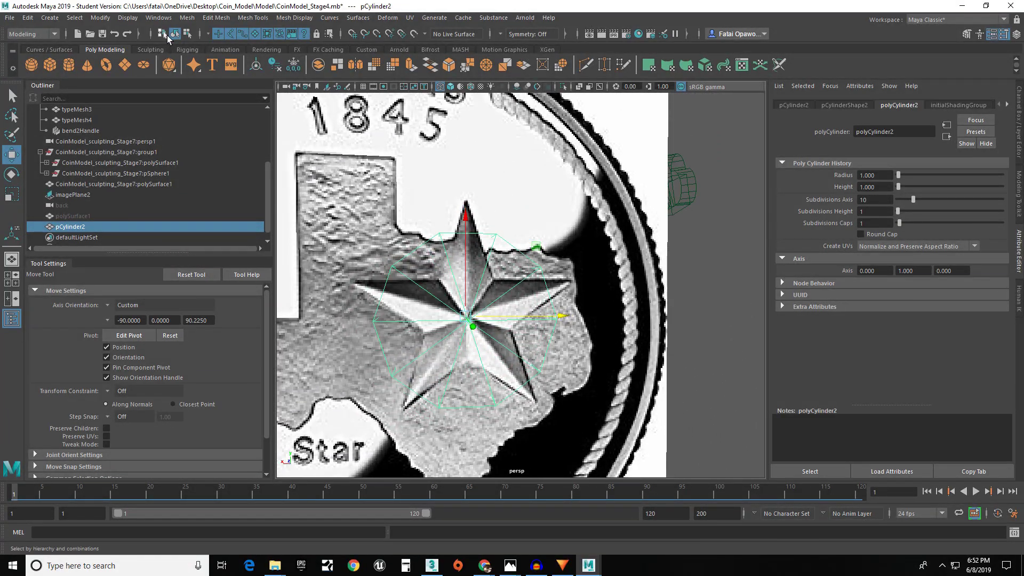
{"action": "left_click", "coordinate": [164, 35]}
{"action": "left_click_drag", "start_coordinate": [547, 299], "coordinate": [515, 331], "text": "alt"}
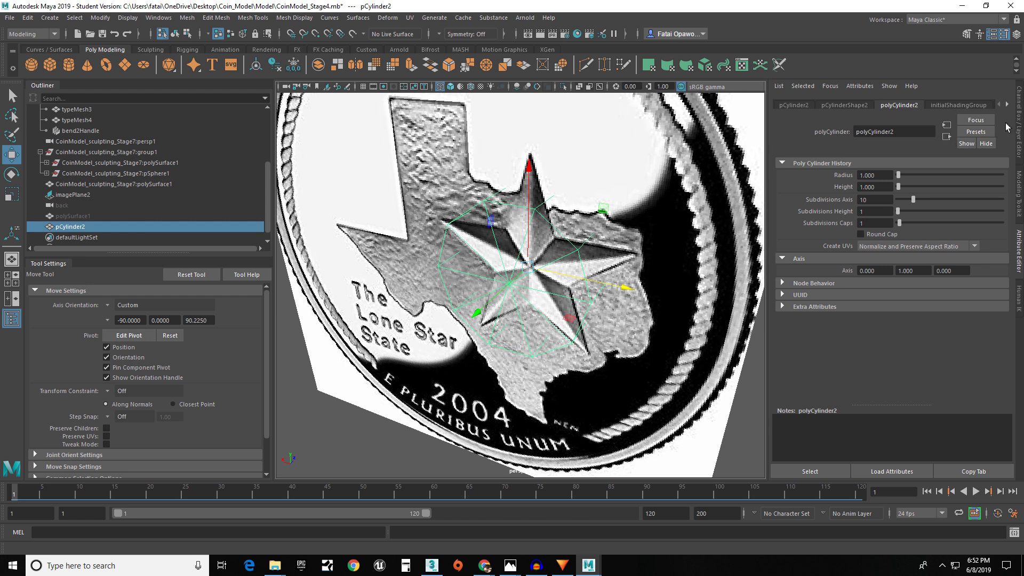
{"action": "left_click", "coordinate": [1020, 204]}
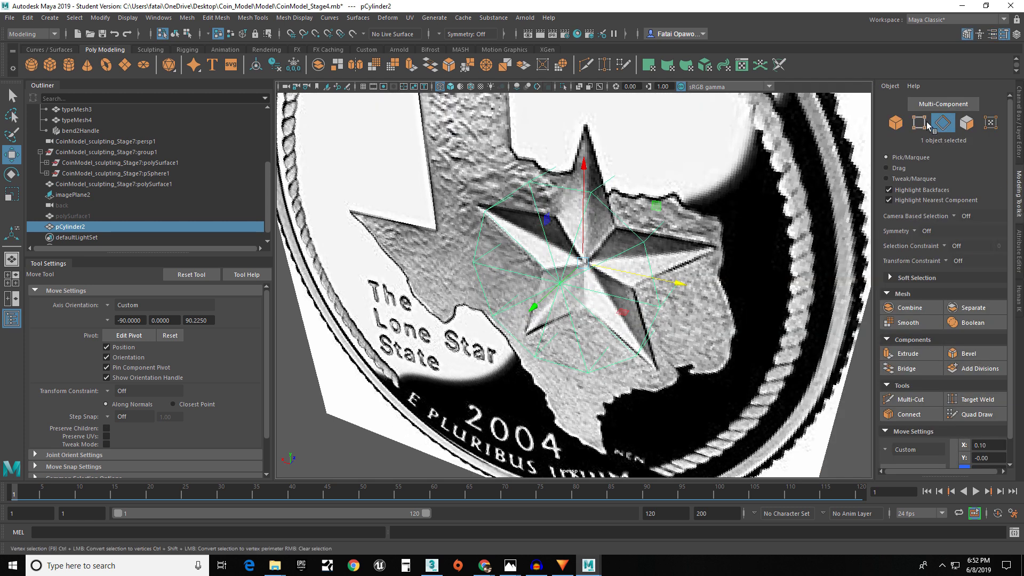
{"action": "left_click_drag", "start_coordinate": [699, 193], "coordinate": [651, 183], "text": "alt"}
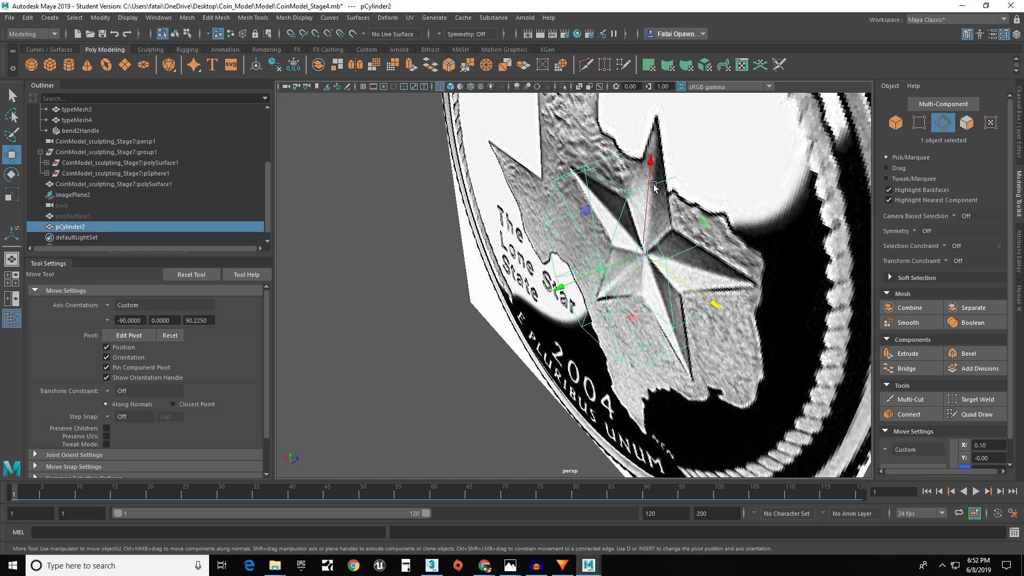
{"action": "middle_click_drag", "start_coordinate": [549, 235], "coordinate": [501, 260], "text": "alt"}
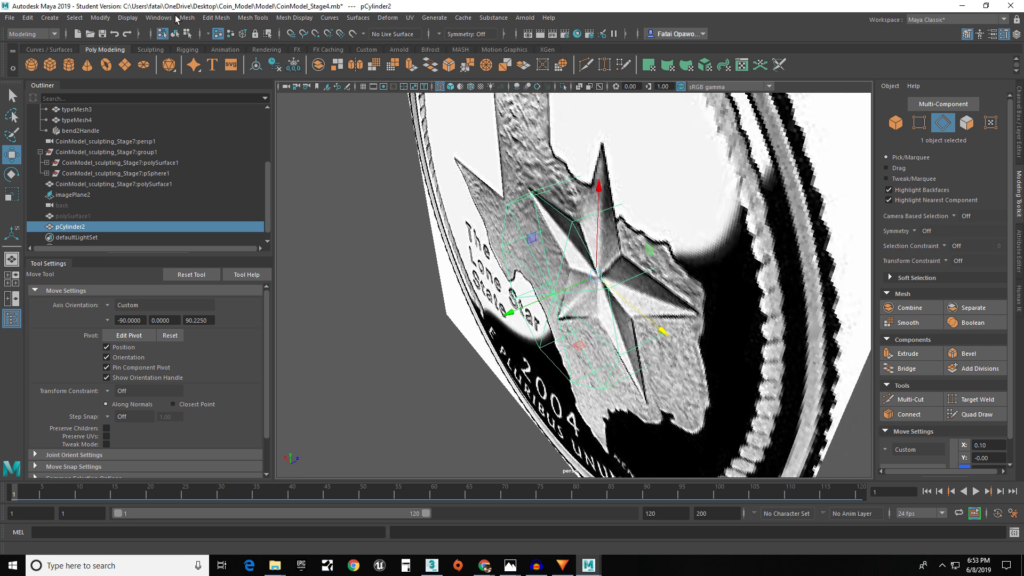
{"action": "left_click", "coordinate": [176, 34]}
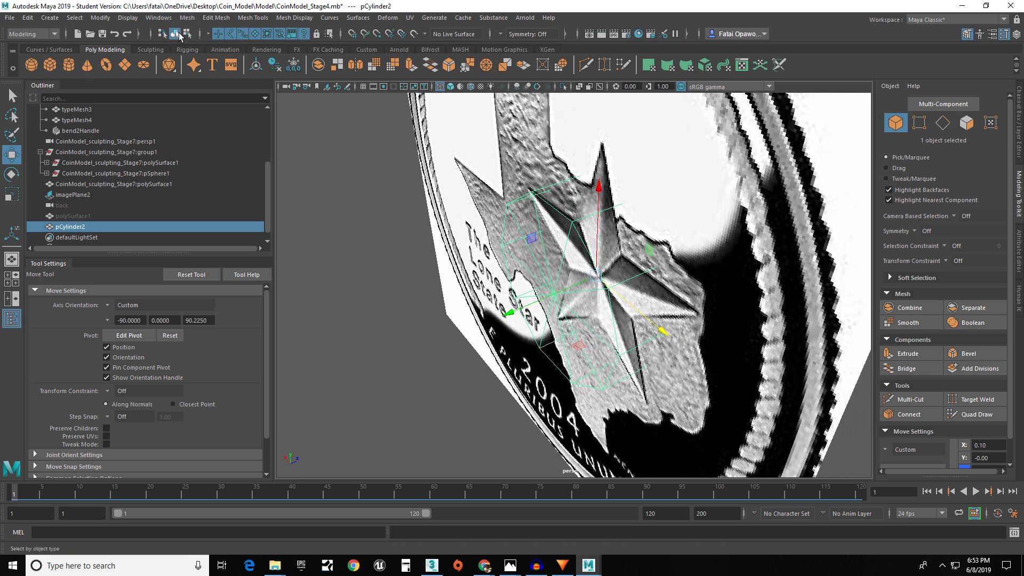
{"action": "left_click", "coordinate": [186, 33]}
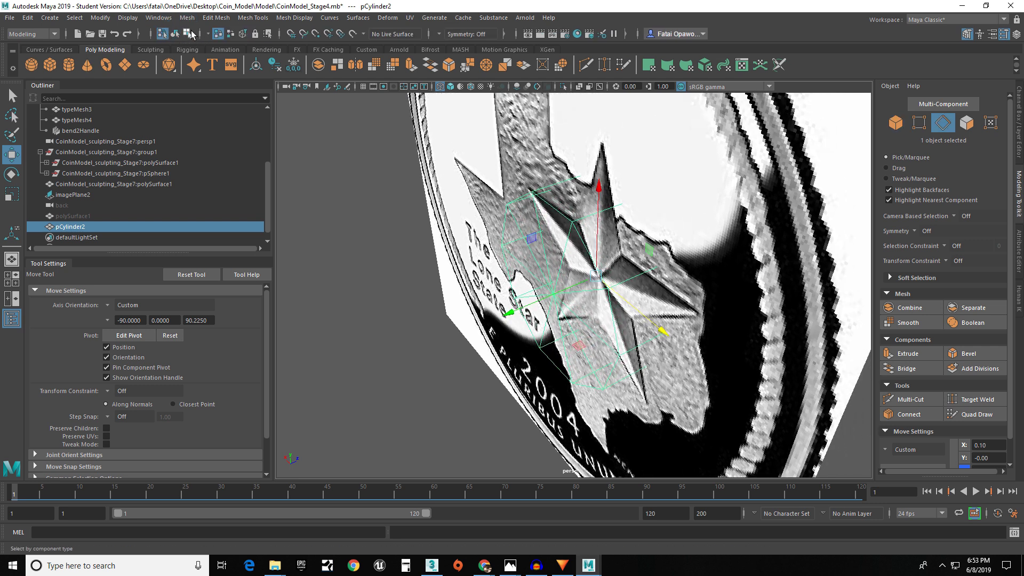
- Restore shaded display and select the cylinder as the object whose edges get edited
{"action": "left_click", "coordinate": [599, 219]}
{"action": "key", "text": "5"}
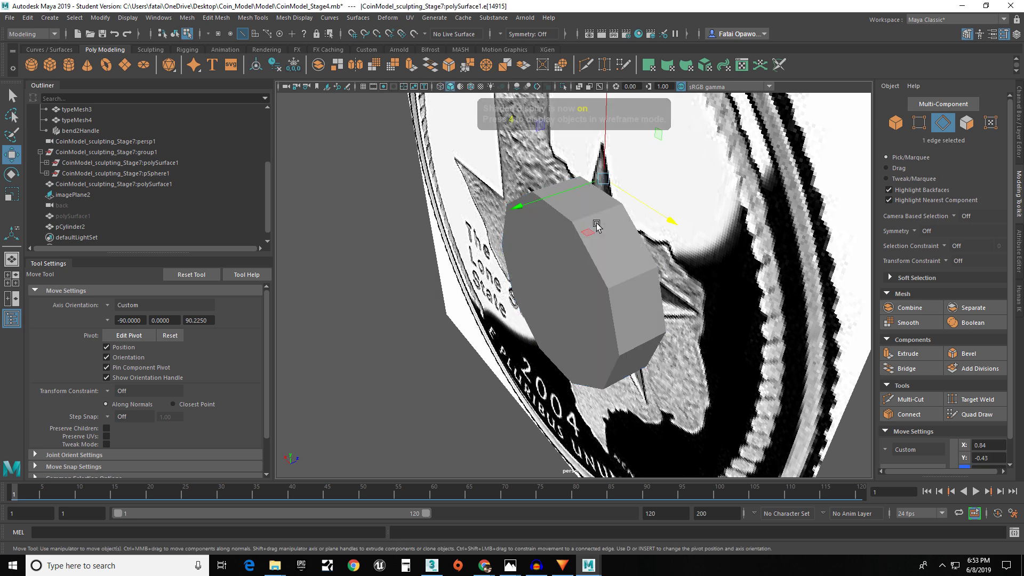
{"action": "left_click_drag", "start_coordinate": [585, 246], "coordinate": [555, 230], "text": "alt"}
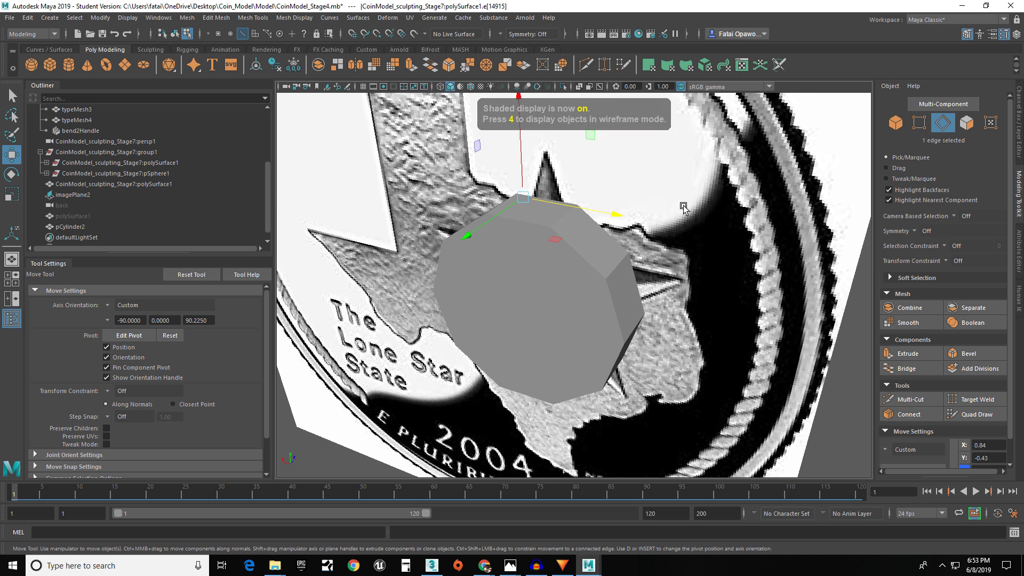
{"action": "scroll", "coordinate": [74, 180], "scroll_direction": "down", "scroll_amount": 1}
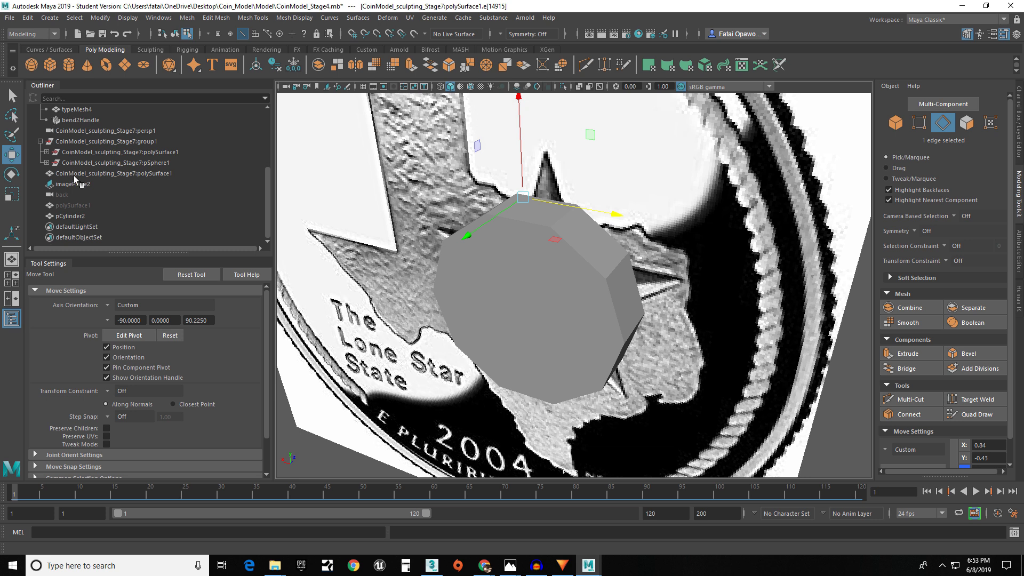
{"action": "left_click", "coordinate": [71, 216]}
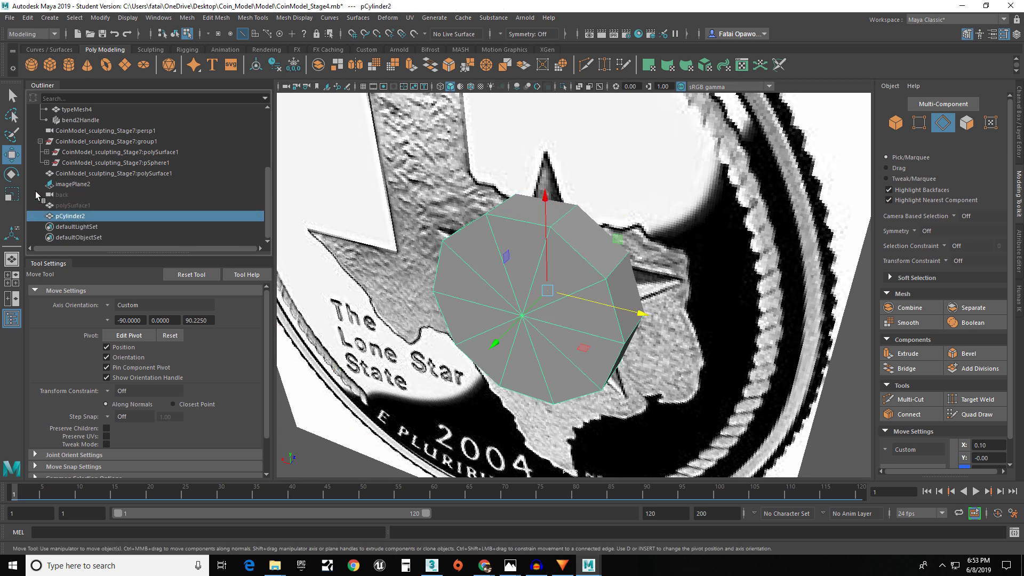
- Select every second side edge around the ten-sided cylinder, five edges in all
{"action": "left_click_drag", "start_coordinate": [549, 240], "coordinate": [598, 238], "text": "alt"}
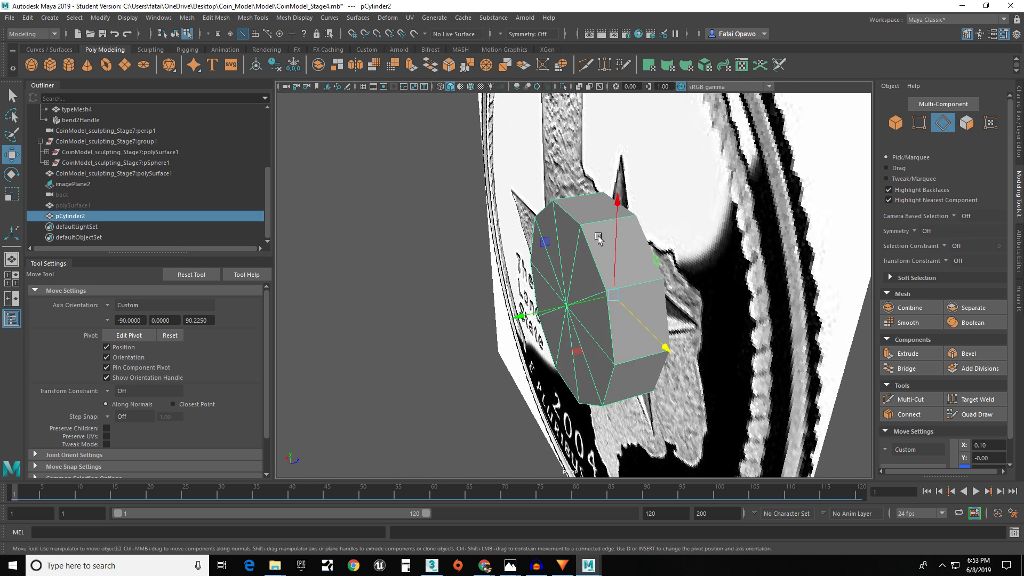
{"action": "left_click", "coordinate": [607, 220]}
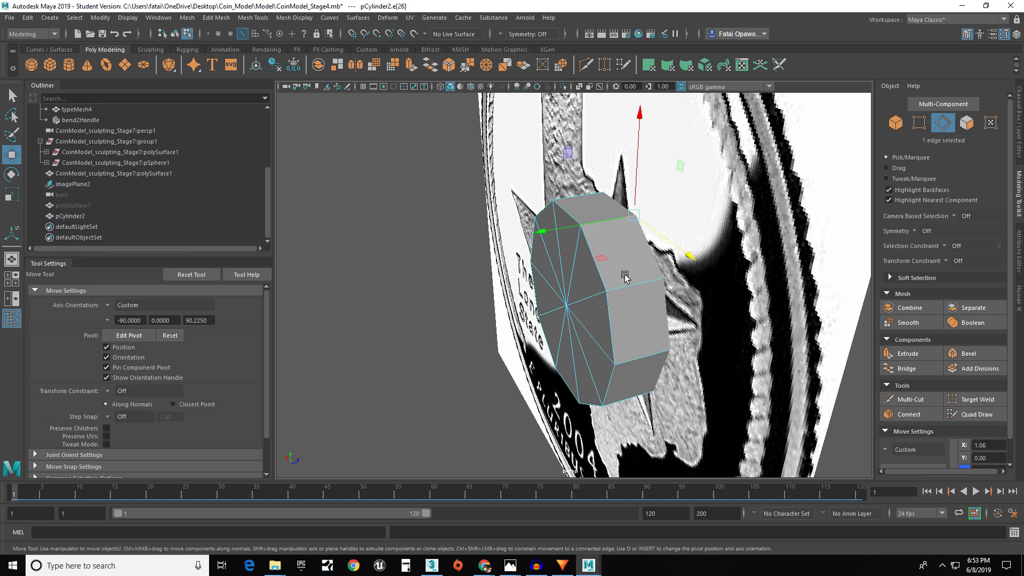
{"action": "left_click_drag", "start_coordinate": [624, 328], "coordinate": [633, 295], "text": "alt"}
{"action": "left_click", "coordinate": [643, 358], "text": "shift"}
{"action": "left_click_drag", "start_coordinate": [642, 401], "coordinate": [646, 309], "text": "alt"}
{"action": "left_click", "coordinate": [582, 342], "text": "shift"}
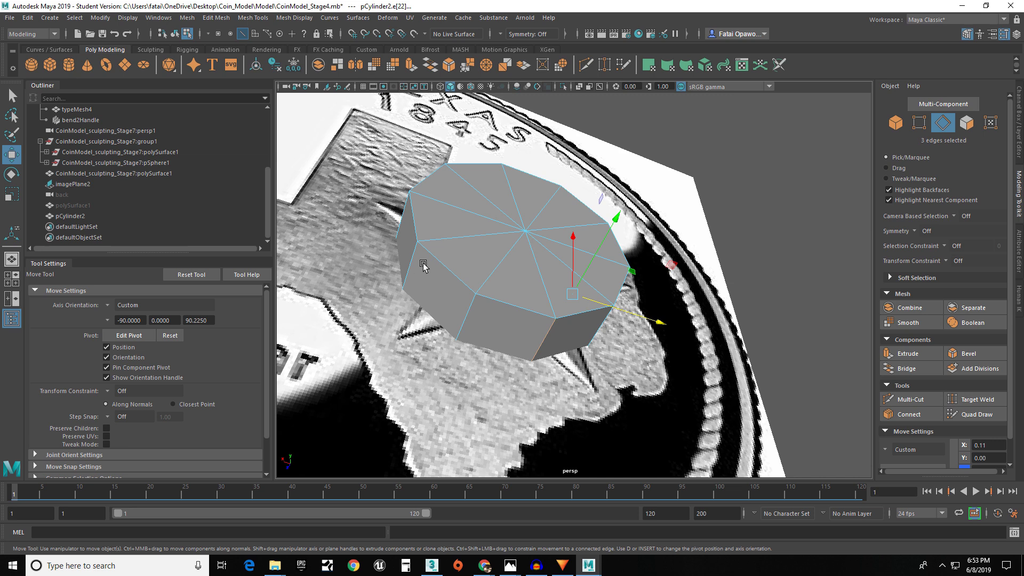
{"action": "left_click", "coordinate": [408, 265], "text": "shift"}
{"action": "mouse_move", "coordinate": [435, 186]}
{"action": "left_mouse_down", "text": "alt"}
{"action": "mouse_move", "coordinate": [496, 260]}
{"action": "mouse_move", "coordinate": [418, 235]}
{"action": "mouse_move", "coordinate": [439, 219]}
{"action": "mouse_move", "coordinate": [437, 198]}
{"action": "left_mouse_up", "text": "alt"}
{"action": "left_click_drag", "start_coordinate": [549, 205], "coordinate": [484, 277], "text": "alt"}
- Scale the five selected edges inward so the cylinder takes the shape of a five-pointed star
{"action": "key", "text": "r"}
{"action": "key", "text": "ctrl+z"}
{"action": "middle_click_drag", "start_coordinate": [516, 208], "coordinate": [502, 288], "text": "alt"}
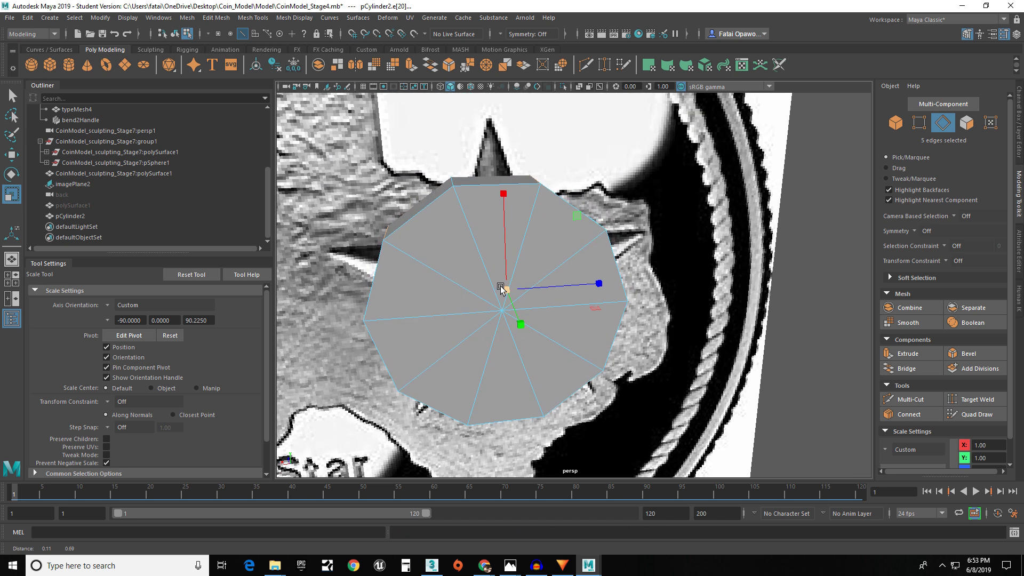
{"action": "middle_click_drag", "start_coordinate": [501, 288], "coordinate": [446, 293], "text": "alt"}
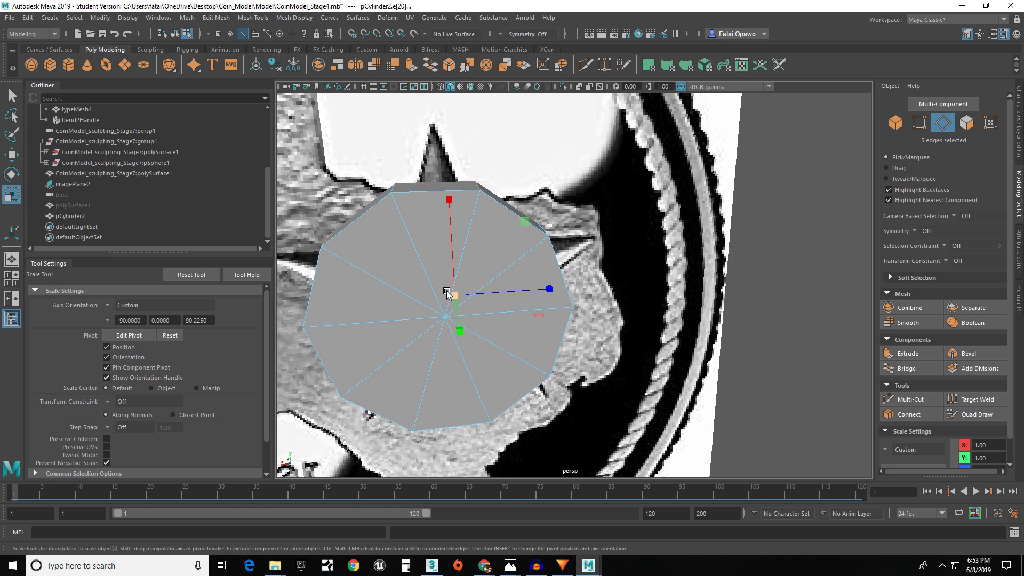
{"action": "left_click_drag", "start_coordinate": [457, 293], "coordinate": [429, 245]}
- Select the five side edges at the star's outer tips and scale them outward to lengthen the points
{"action": "left_click", "coordinate": [394, 216]}
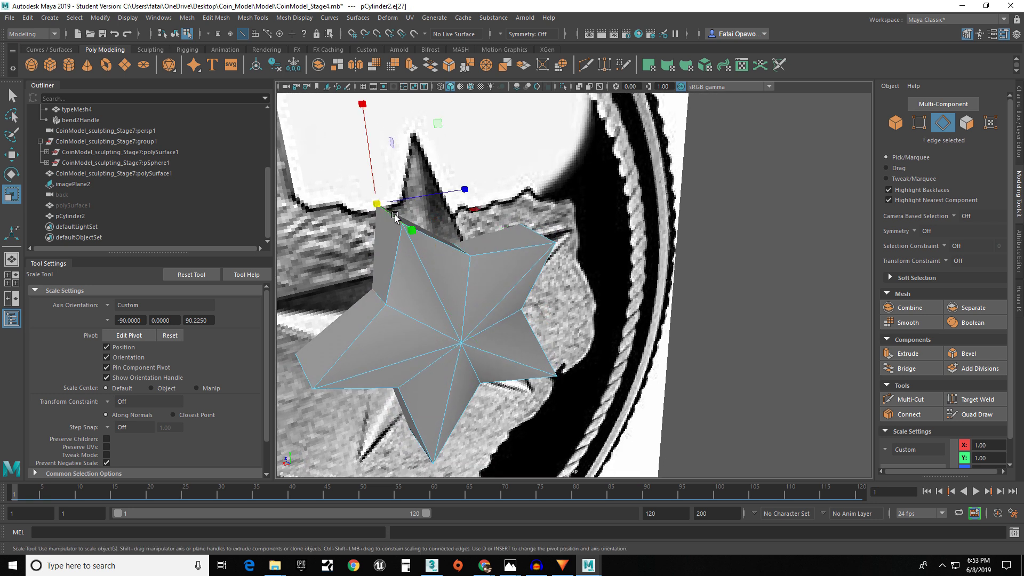
{"action": "left_click", "coordinate": [548, 238], "text": "shift"}
{"action": "left_click_drag", "start_coordinate": [554, 366], "coordinate": [551, 393], "text": "alt"}
{"action": "left_click", "coordinate": [572, 386], "text": "shift"}
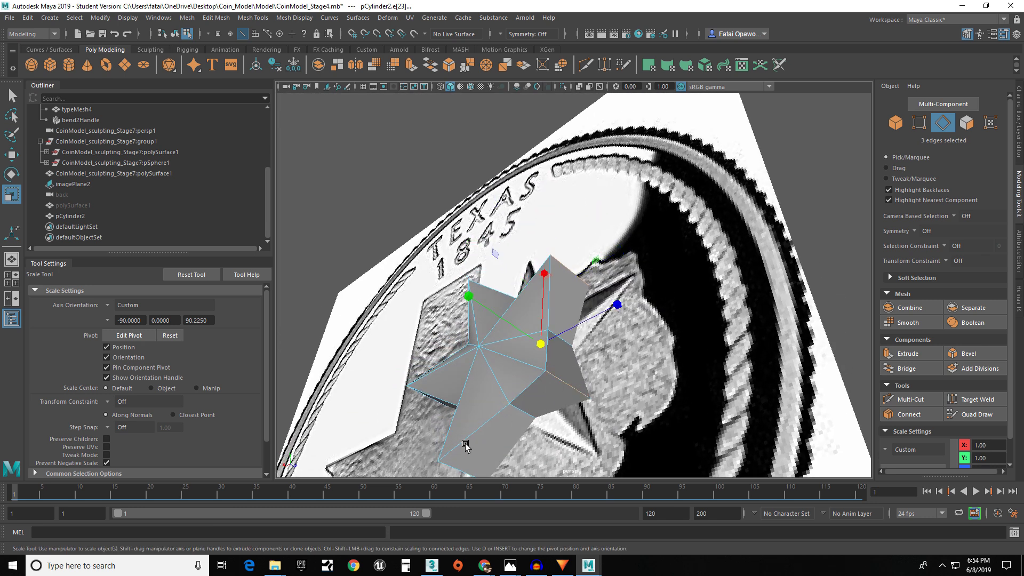
{"action": "left_click", "coordinate": [452, 468], "text": "shift"}
{"action": "left_click_drag", "start_coordinate": [417, 361], "coordinate": [405, 332], "text": "alt"}
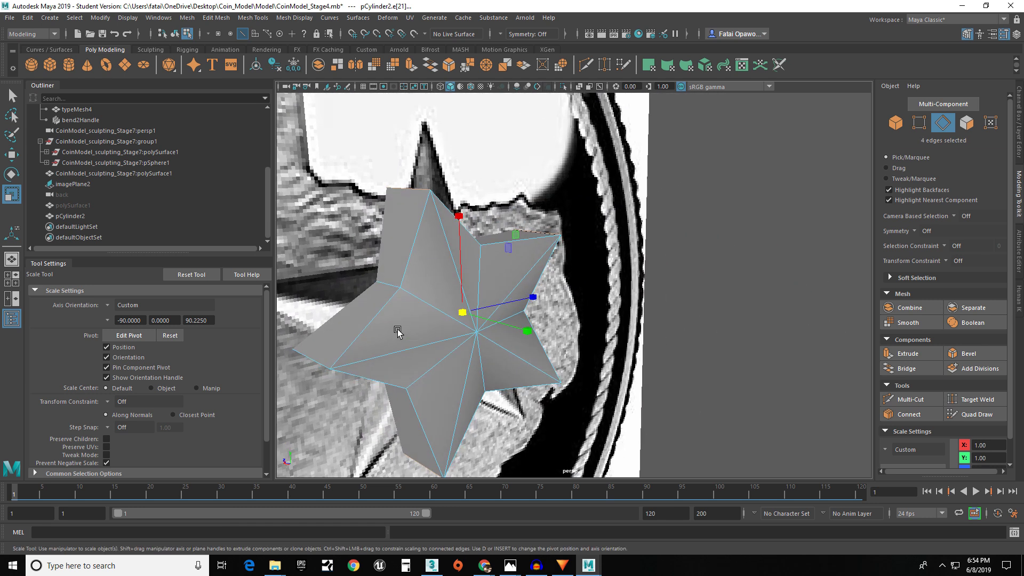
{"action": "left_click", "coordinate": [320, 364], "text": "shift"}
{"action": "left_click_drag", "start_coordinate": [429, 322], "coordinate": [472, 522]}
{"action": "left_click_drag", "start_coordinate": [422, 348], "coordinate": [376, 282], "text": "alt"}
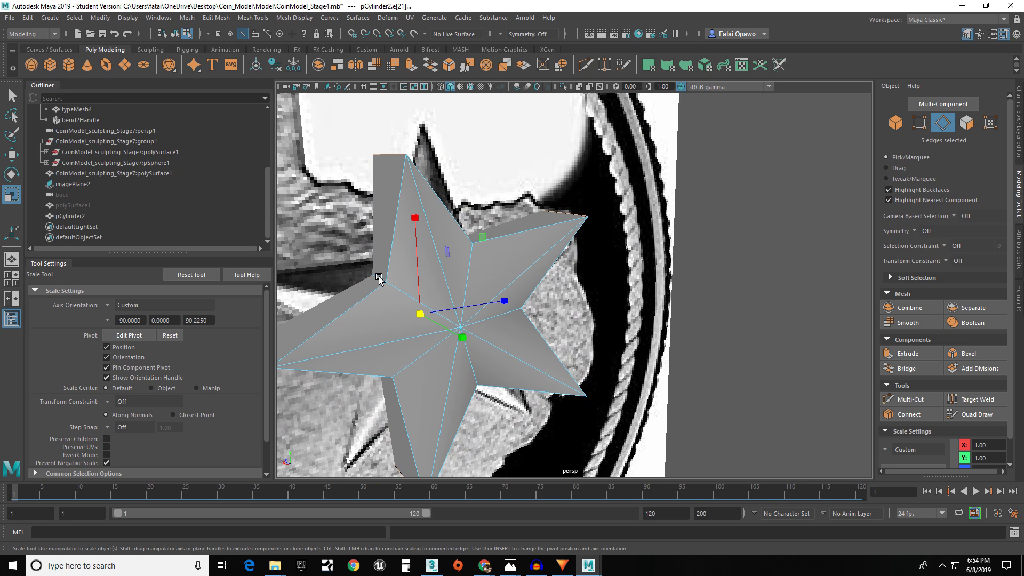
- Select the five side edges at the star's inner corners
{"action": "left_click", "coordinate": [377, 282]}
{"action": "left_click_drag", "start_coordinate": [454, 264], "coordinate": [418, 286], "text": "alt"}
{"action": "left_click", "coordinate": [481, 216], "text": "shift"}
{"action": "left_click_drag", "start_coordinate": [589, 318], "coordinate": [554, 324], "text": "alt"}
{"action": "left_click", "coordinate": [586, 315], "text": "shift"}
{"action": "left_click", "coordinate": [555, 430], "text": "shift"}
{"action": "left_click_drag", "start_coordinate": [555, 430], "coordinate": [372, 290], "text": "alt"}
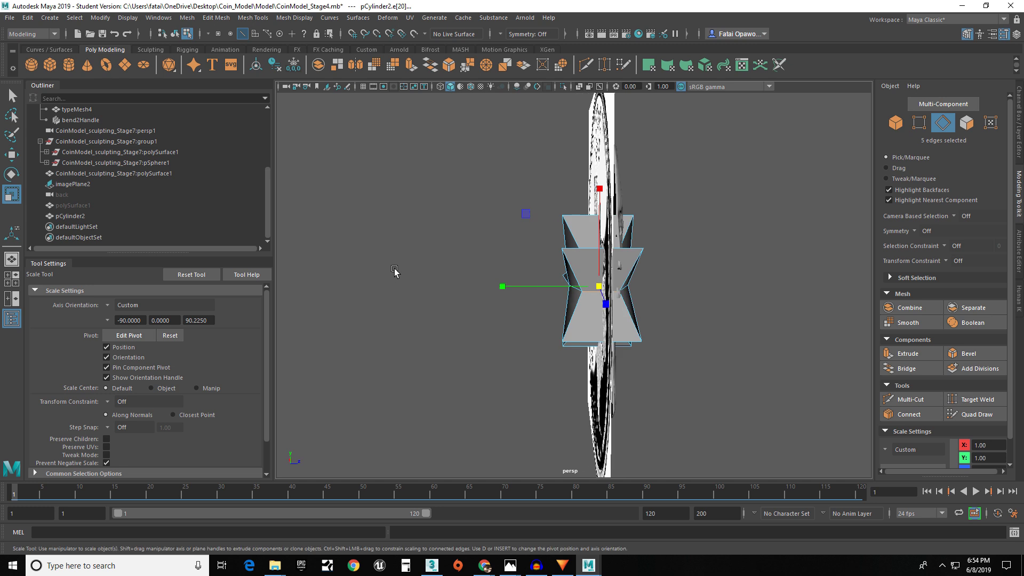
- Use Target Weld with merging to the center to join the first opposite front and back vertices on the star's rim
{"action": "key", "text": "1"}
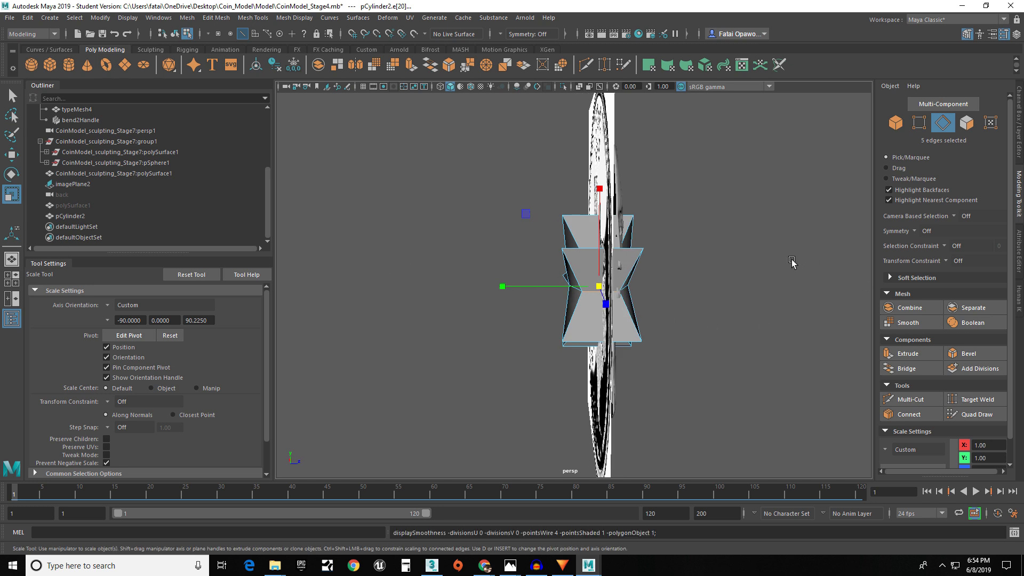
{"action": "key", "text": "F9"}
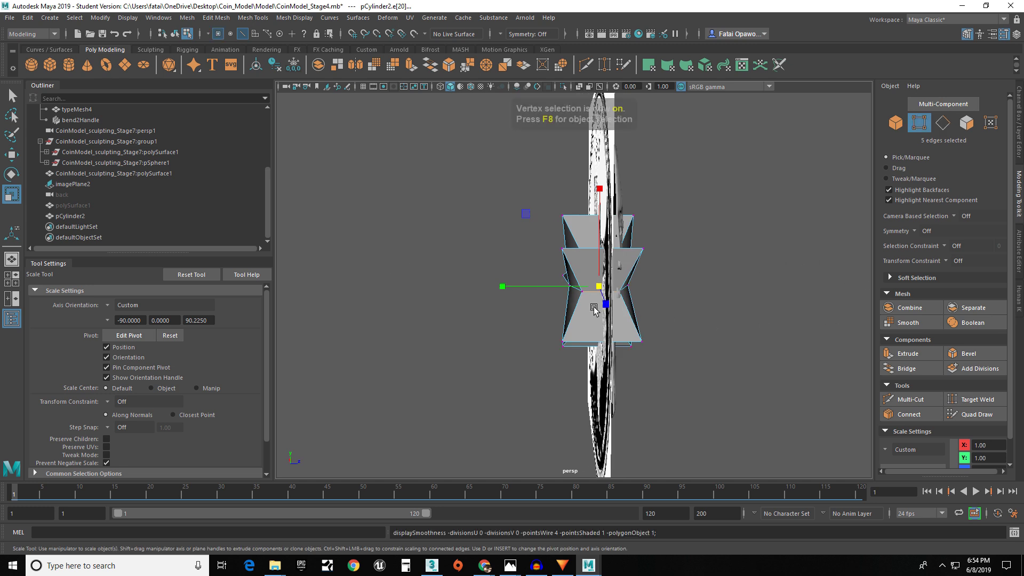
{"action": "left_click", "coordinate": [974, 402]}
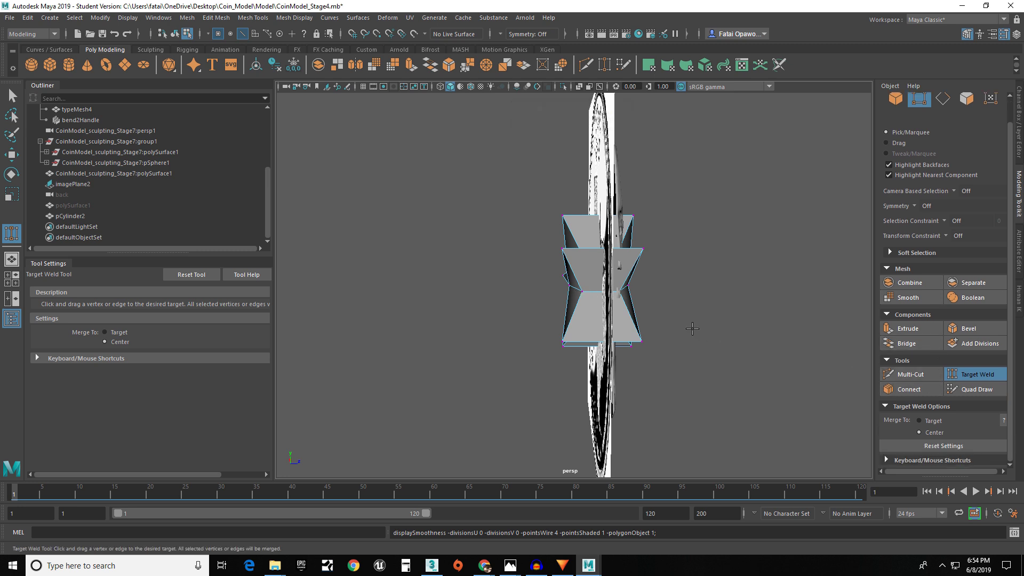
{"action": "scroll", "coordinate": [596, 302], "scroll_direction": "up", "scroll_amount": 3}
{"action": "left_click_drag", "start_coordinate": [654, 299], "coordinate": [587, 287], "text": "alt"}
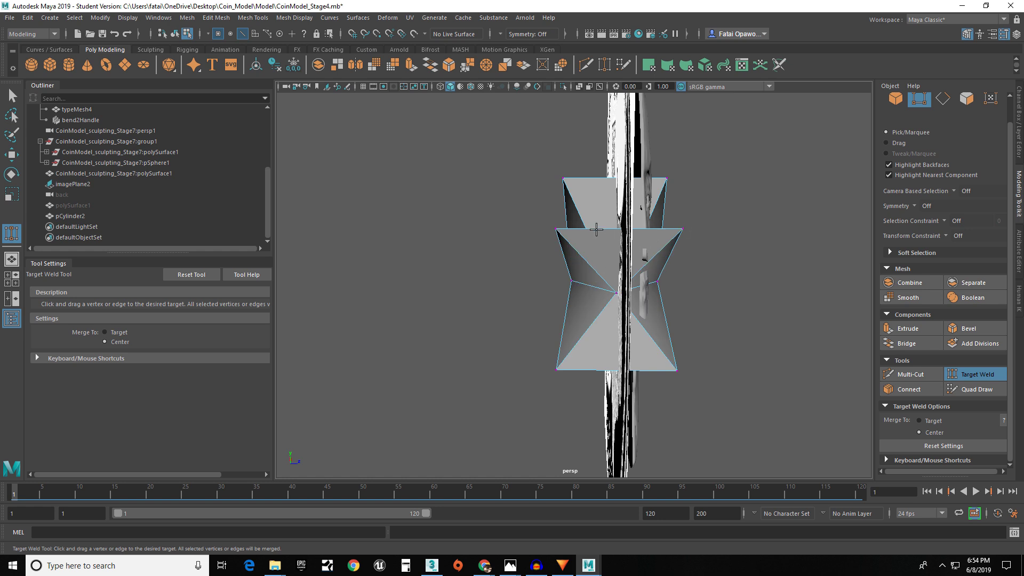
{"action": "left_click_drag", "start_coordinate": [582, 234], "coordinate": [603, 265], "text": "alt"}
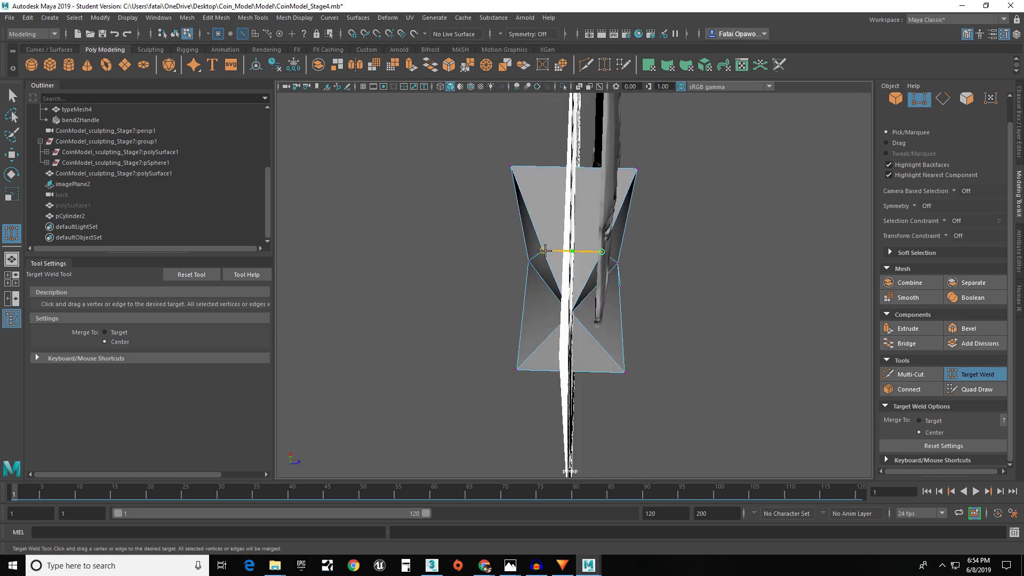
{"action": "left_click_drag", "start_coordinate": [545, 250], "coordinate": [545, 250]}
- Continue welding the opposite front and back vertices at the star's tips and inner corners to thin its rim to an edge
{"action": "left_click_drag", "start_coordinate": [545, 214], "coordinate": [606, 163], "text": "alt"}
{"action": "left_click_drag", "start_coordinate": [502, 180], "coordinate": [650, 205], "text": "alt"}
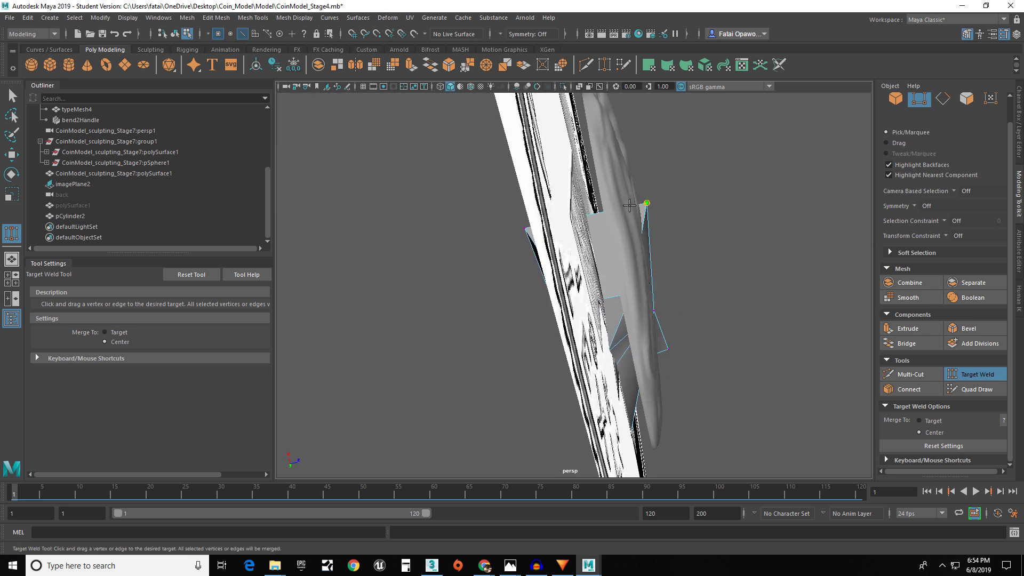
{"action": "left_click_drag", "start_coordinate": [516, 228], "coordinate": [517, 338], "text": "alt"}
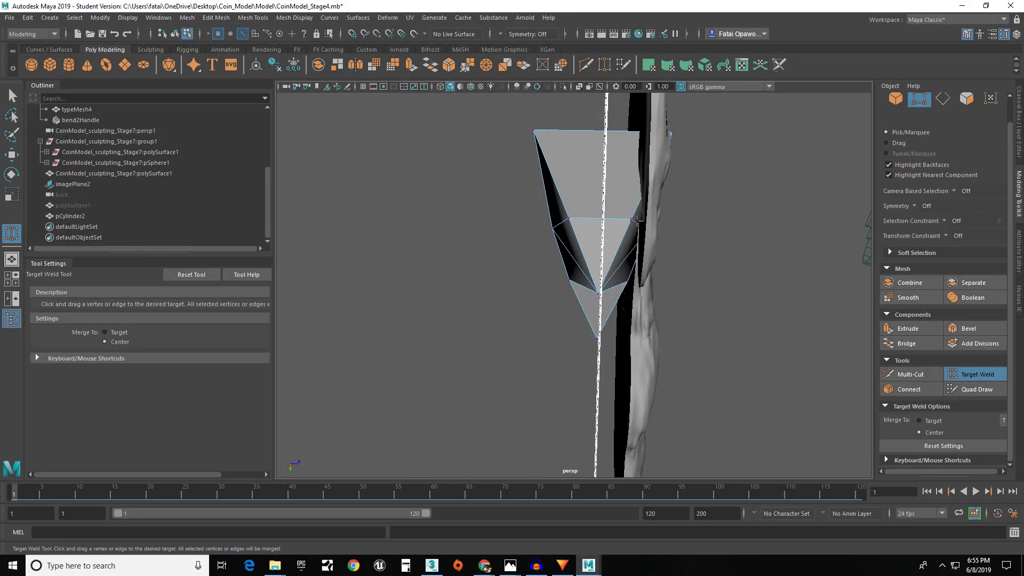
{"action": "left_click_drag", "start_coordinate": [558, 220], "coordinate": [676, 153], "text": "alt"}
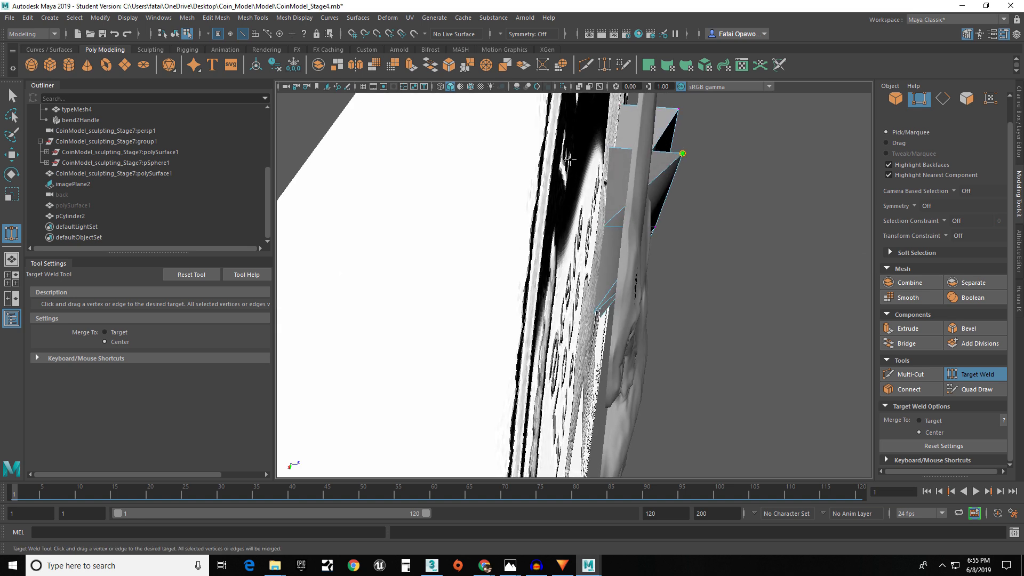
{"action": "left_click_drag", "start_coordinate": [557, 166], "coordinate": [670, 153], "text": "alt"}
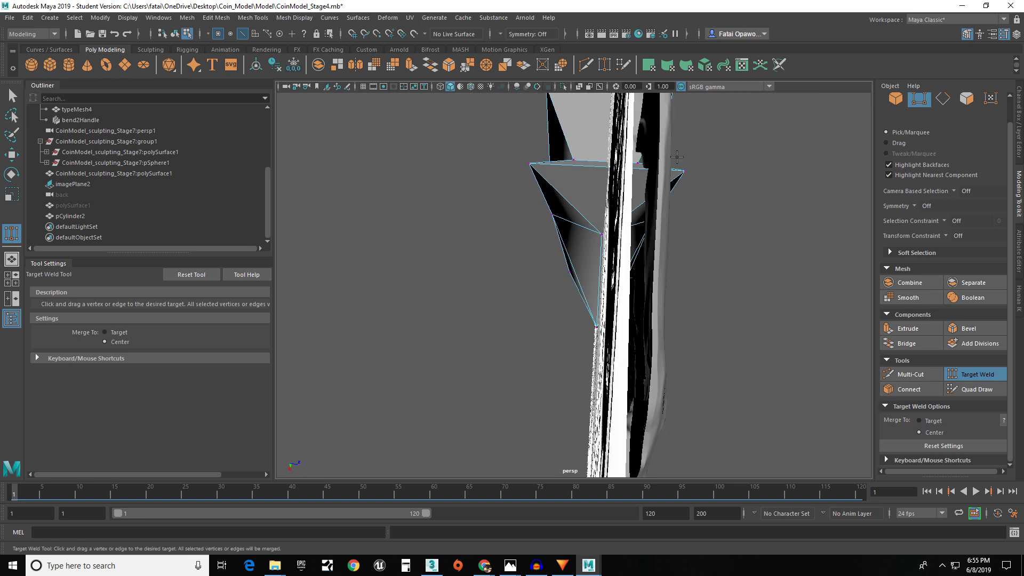
{"action": "left_click_drag", "start_coordinate": [591, 166], "coordinate": [579, 285], "text": "alt"}
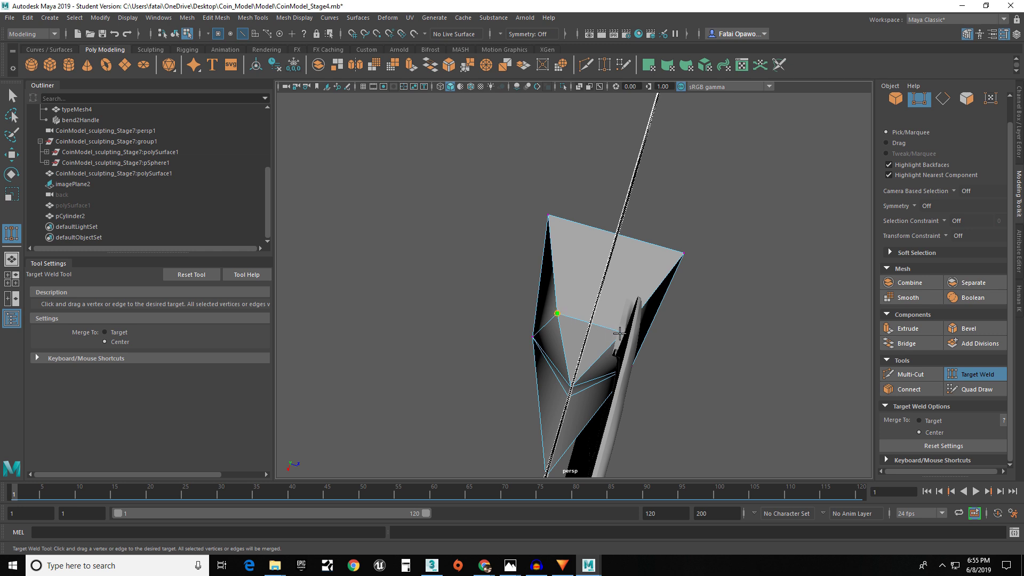
{"action": "mouse_move", "coordinate": [618, 334]}
{"action": "left_mouse_down", "text": "alt"}
{"action": "mouse_move", "coordinate": [612, 320]}
{"action": "mouse_move", "coordinate": [620, 342]}
{"action": "left_mouse_up", "text": "alt"}
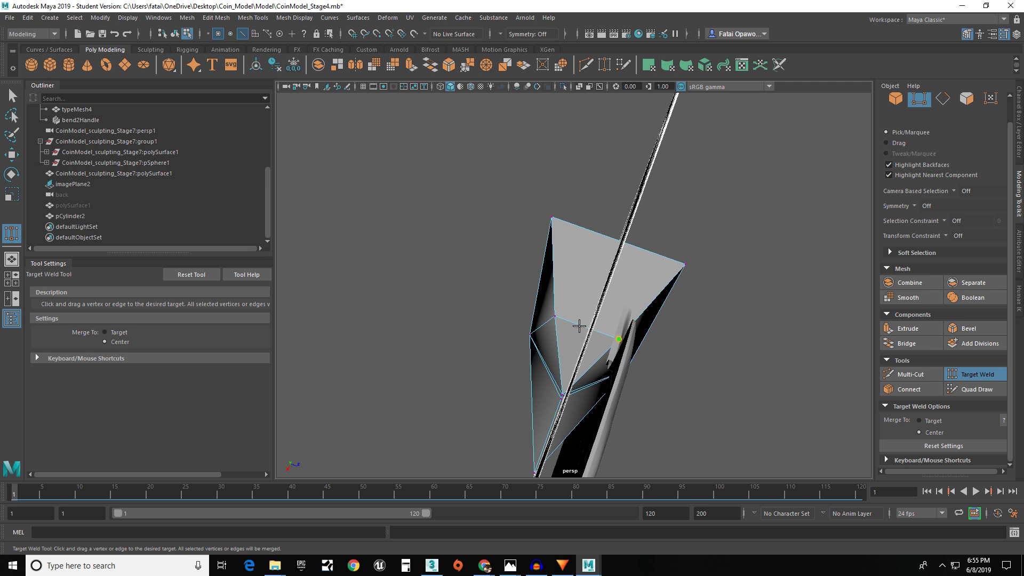
{"action": "left_click_drag", "start_coordinate": [630, 293], "coordinate": [688, 284], "text": "alt"}
{"action": "left_click_drag", "start_coordinate": [571, 214], "coordinate": [254, 65], "text": "alt"}
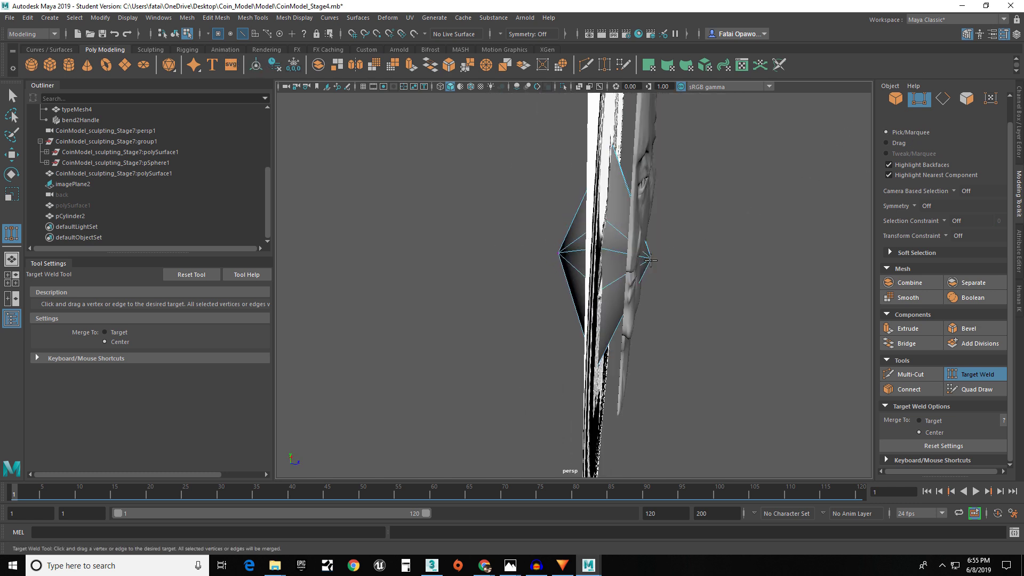
{"action": "key", "text": "w"}
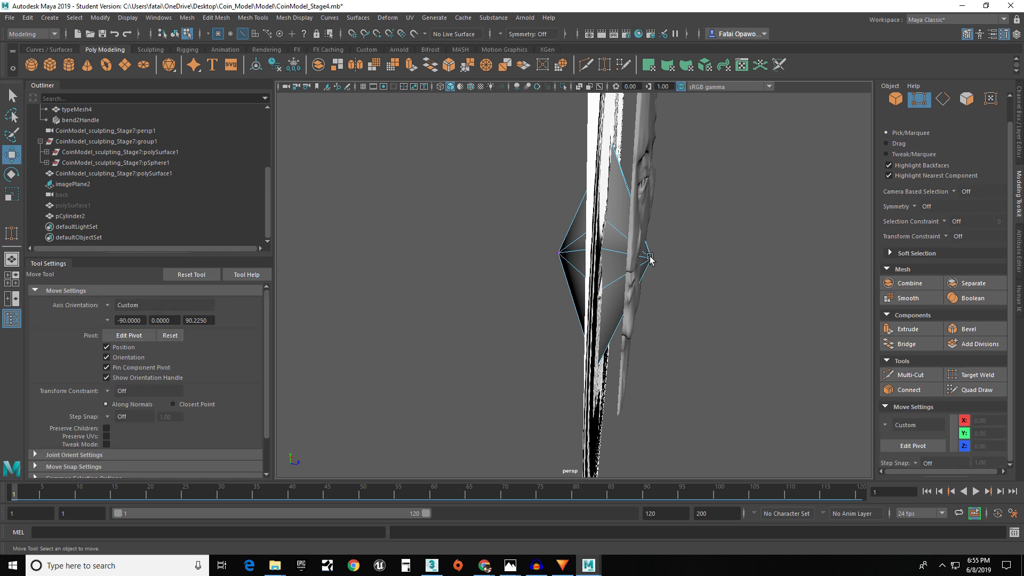
{"action": "left_click", "coordinate": [649, 258]}
{"action": "right_click", "coordinate": [663, 262], "text": "shift"}
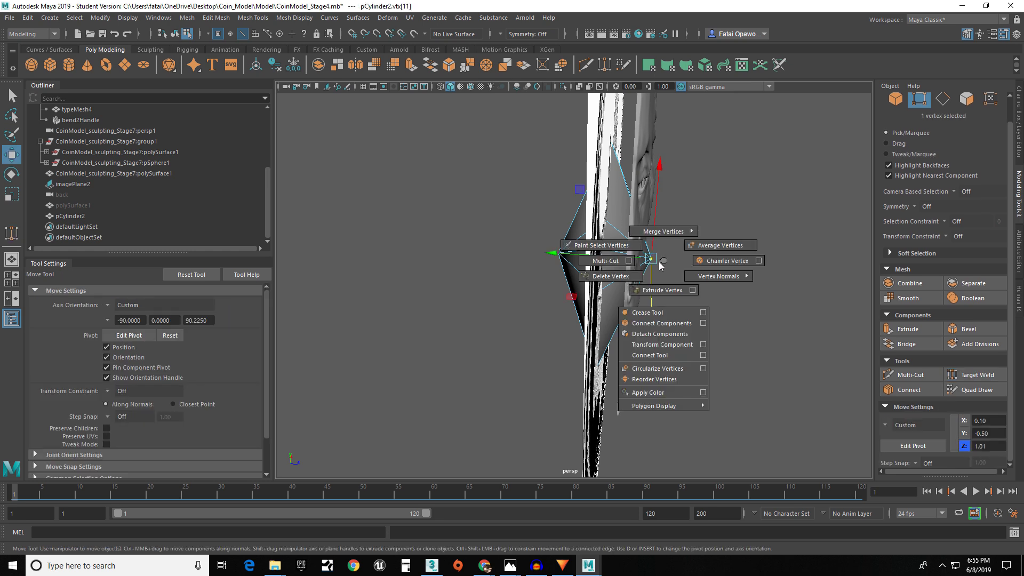
{"action": "right_click", "coordinate": [662, 262], "text": "ctrl"}
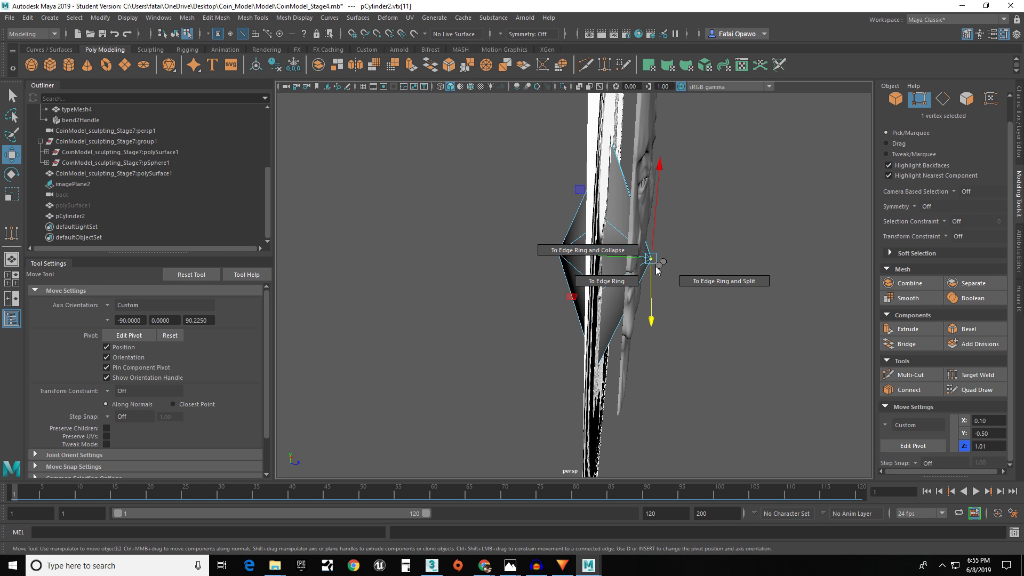
{"action": "right_click_drag", "start_coordinate": [673, 259], "coordinate": [617, 280], "text": "ctrl"}
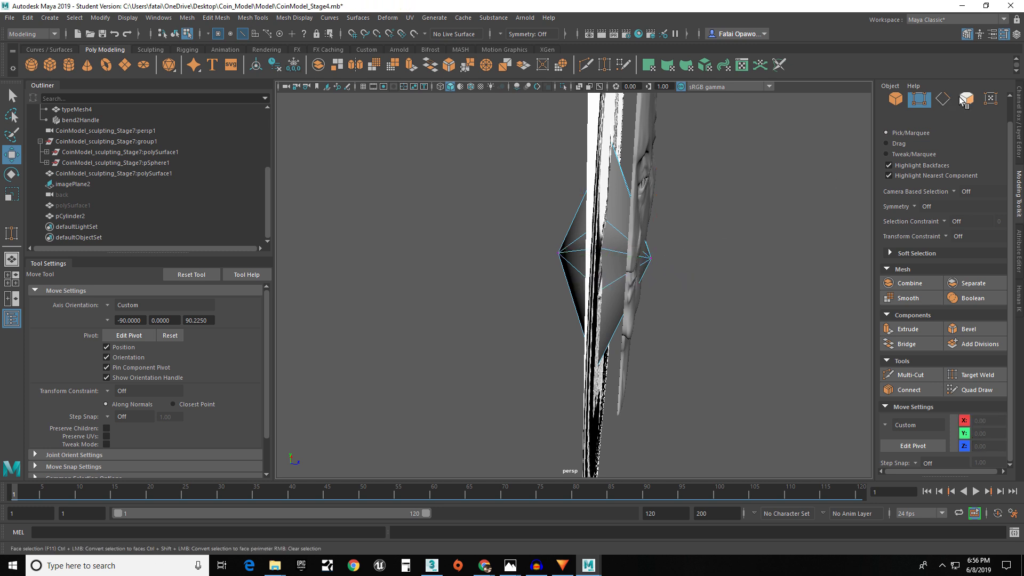
- Try to select all the faces on the portrait-side half of the star using face selection
{"action": "left_click", "coordinate": [971, 100]}
{"action": "left_click", "coordinate": [622, 264]}
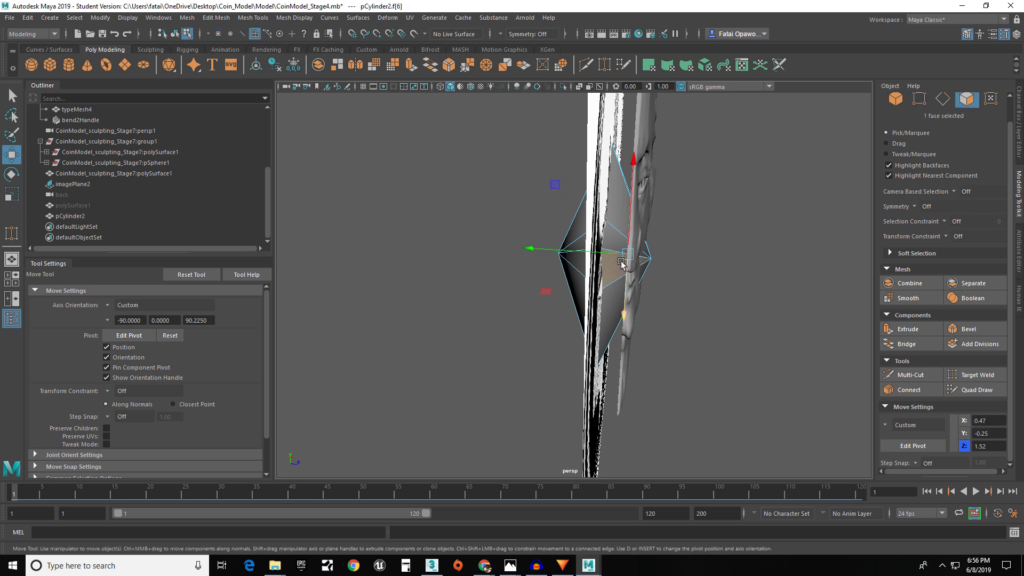
{"action": "left_click", "coordinate": [620, 245], "text": "shift"}
{"action": "left_click", "coordinate": [630, 244], "text": "shift"}
{"action": "left_click_drag", "start_coordinate": [693, 237], "coordinate": [627, 253], "text": "alt"}
{"action": "left_click", "coordinate": [673, 282], "text": "shift"}
{"action": "left_click_drag", "start_coordinate": [668, 283], "coordinate": [628, 270], "text": "alt"}
{"action": "left_click", "coordinate": [627, 279], "text": "shift"}
{"action": "left_click", "coordinate": [617, 286], "text": "shift"}
{"action": "left_click", "coordinate": [611, 287], "text": "shift"}
{"action": "left_click", "coordinate": [608, 291], "text": "shift"}
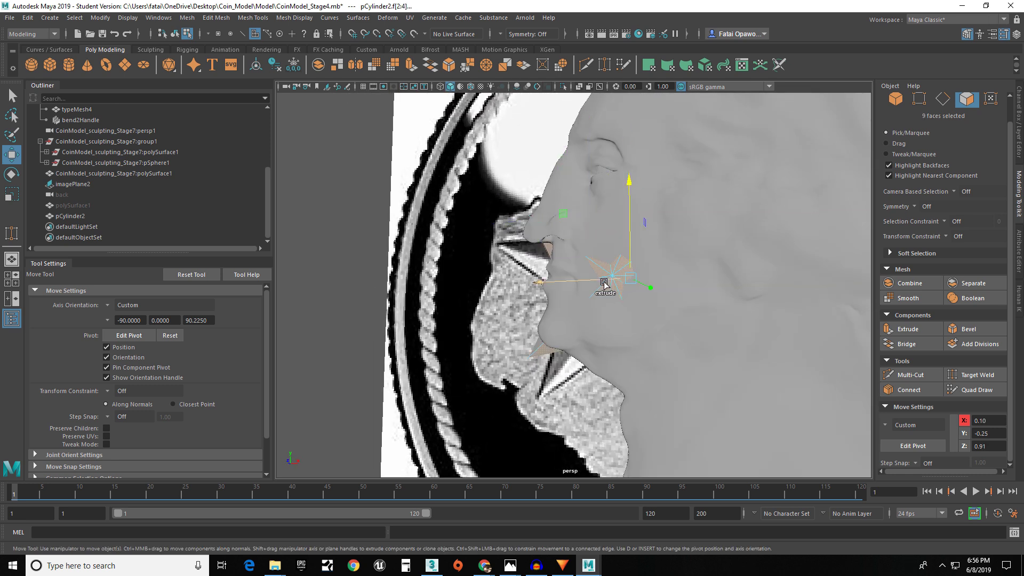
{"action": "double_click", "coordinate": [537, 342], "text": "shift"}
{"action": "right_click_drag", "start_coordinate": [584, 314], "coordinate": [624, 329], "text": "alt"}
{"action": "left_click_drag", "start_coordinate": [624, 332], "coordinate": [906, 315], "text": "alt"}
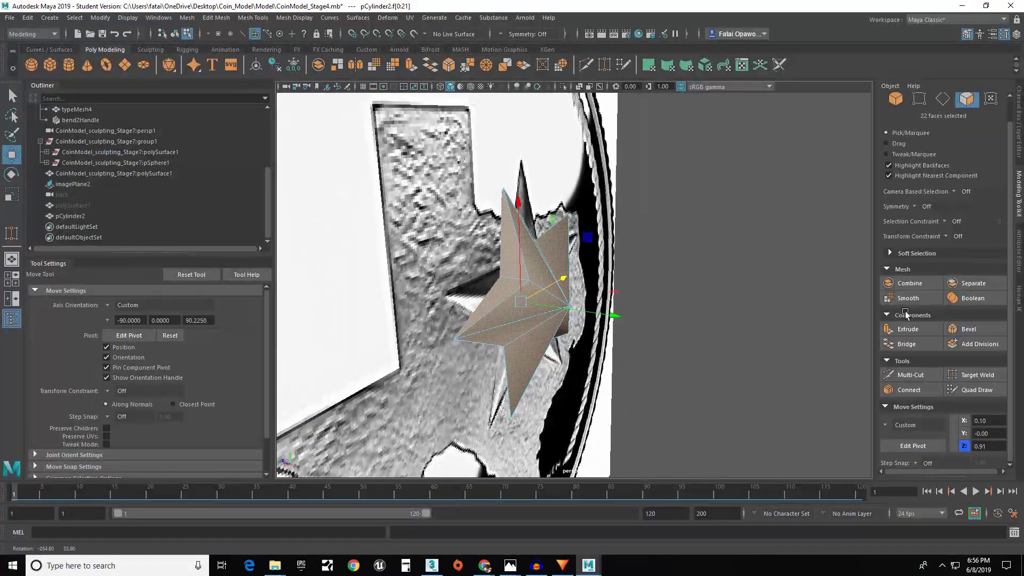
{"action": "mouse_move", "coordinate": [654, 315]}
{"action": "left_mouse_down", "text": "alt"}
{"action": "mouse_move", "coordinate": [677, 318]}
{"action": "mouse_move", "coordinate": [657, 323]}
{"action": "left_mouse_up", "text": "alt"}
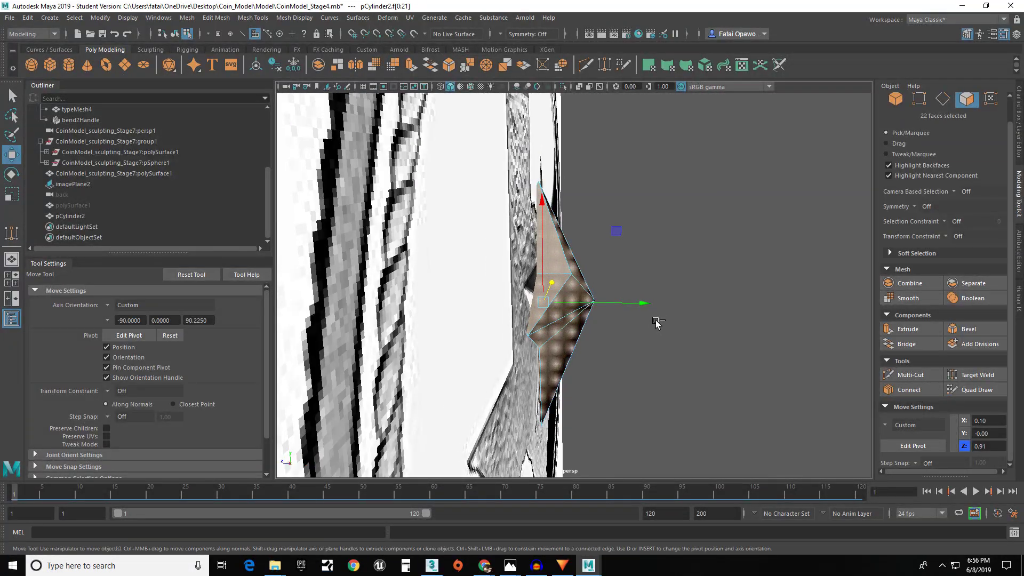
{"action": "key", "text": "shift+z"}
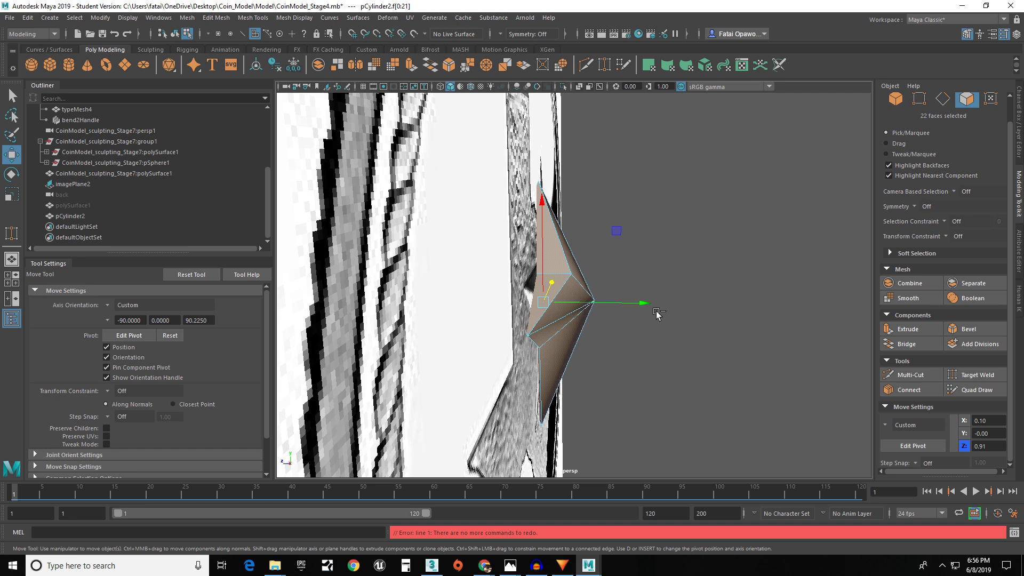
{"action": "key", "text": "z"}
{"action": "mouse_move", "coordinate": [636, 289]}
{"action": "left_mouse_down", "text": "alt"}
{"action": "mouse_move", "coordinate": [600, 298]}
{"action": "mouse_move", "coordinate": [654, 286]}
{"action": "mouse_move", "coordinate": [636, 291]}
{"action": "left_mouse_up", "text": "alt"}
- Target weld the missed pair of front and back vertices at the star's inner corner
{"action": "left_click", "coordinate": [918, 98]}
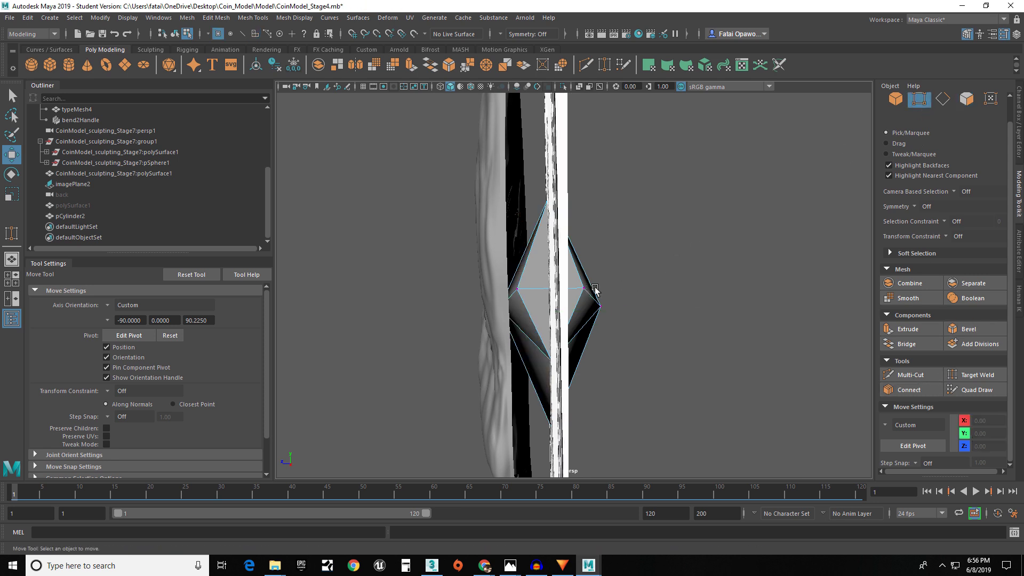
{"action": "left_click", "coordinate": [973, 375]}
{"action": "left_click_drag", "start_coordinate": [537, 286], "coordinate": [508, 281], "text": "alt"}
{"action": "right_click_drag", "start_coordinate": [508, 281], "coordinate": [668, 278], "text": "alt"}
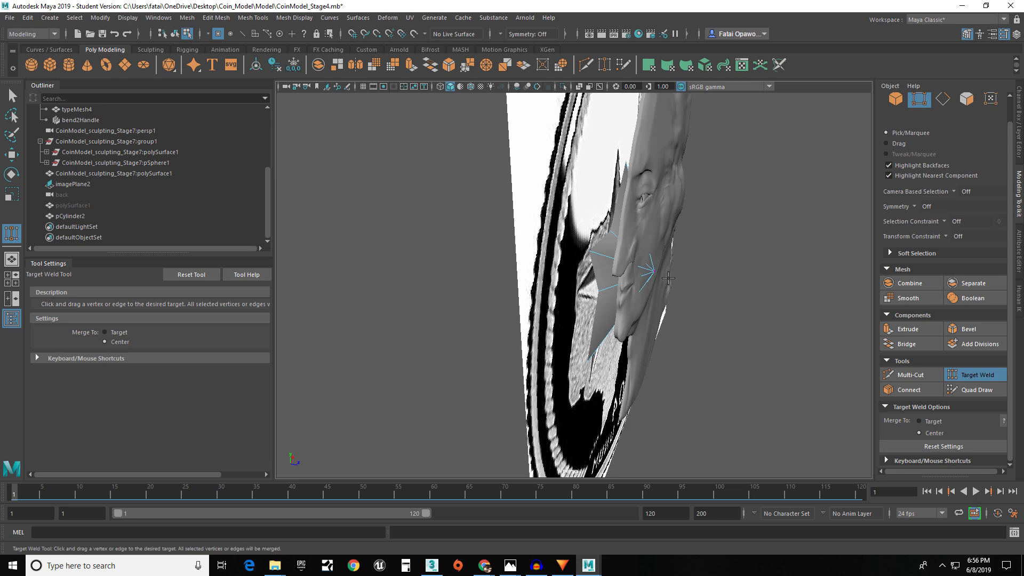
- Try to delete the star's center vertex on the portrait side and undo the deletion
{"action": "key", "text": "w"}
{"action": "left_click", "coordinate": [653, 274]}
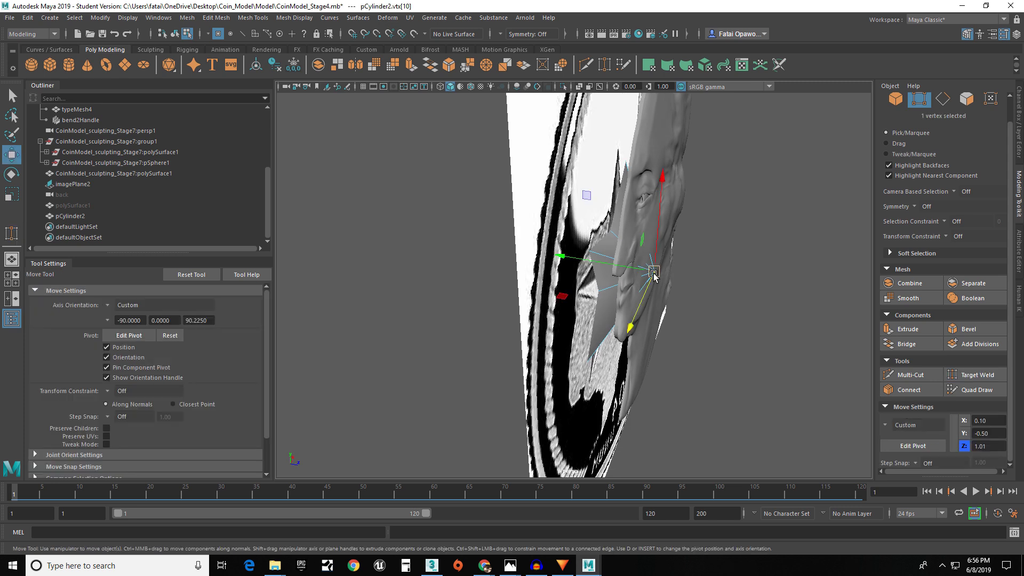
{"action": "left_click", "coordinate": [713, 293]}
{"action": "key", "text": "ctrl+z"}
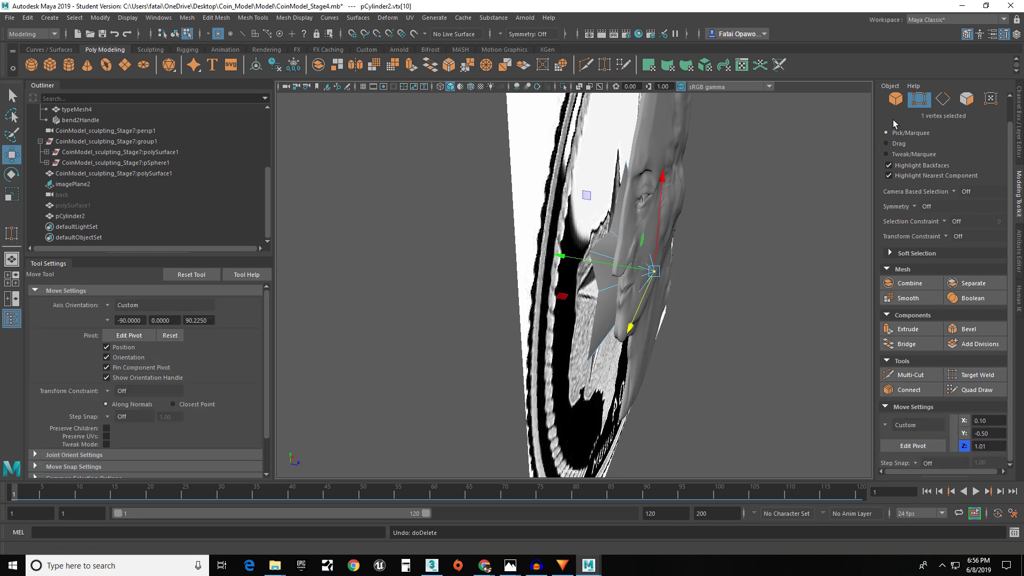
- Select all ten faces on the portrait-side half of the star in face mode and delete them
{"action": "left_click", "coordinate": [973, 104]}
{"action": "left_click", "coordinate": [633, 275]}
{"action": "left_click_drag", "start_coordinate": [634, 275], "coordinate": [615, 247], "text": "alt"}
{"action": "left_click", "coordinate": [614, 240], "text": "shift"}
{"action": "left_click", "coordinate": [618, 193], "text": "shift"}
{"action": "left_click_drag", "start_coordinate": [619, 188], "coordinate": [584, 283], "text": "alt"}
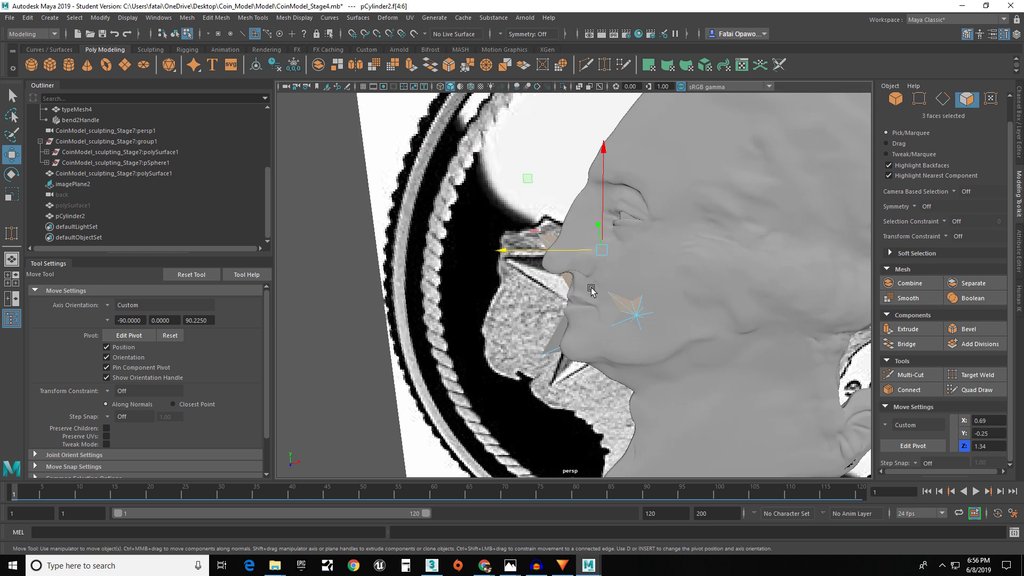
{"action": "left_click", "coordinate": [643, 312], "text": "shift"}
{"action": "left_click", "coordinate": [645, 316], "text": "shift"}
{"action": "left_click", "coordinate": [645, 317], "text": "shift"}
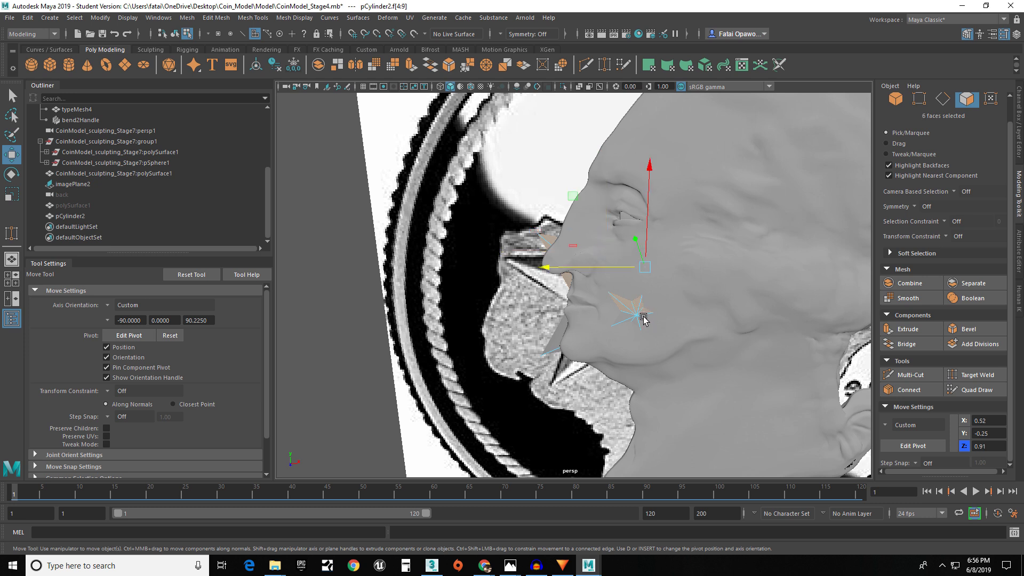
{"action": "left_click", "coordinate": [638, 324], "text": "shift"}
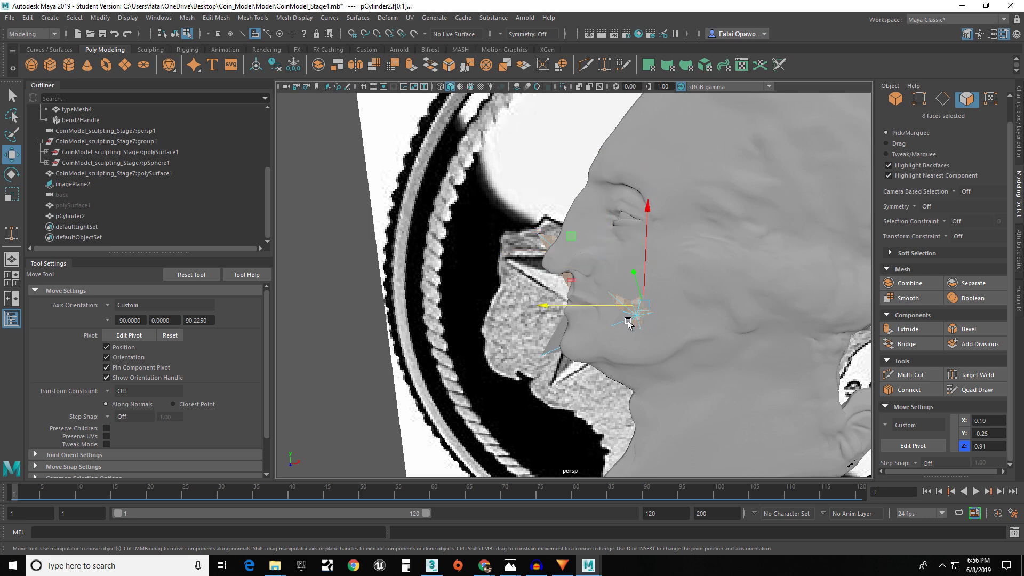
{"action": "left_click", "coordinate": [628, 317], "text": "shift"}
{"action": "left_click_drag", "start_coordinate": [560, 313], "coordinate": [723, 309], "text": "alt"}
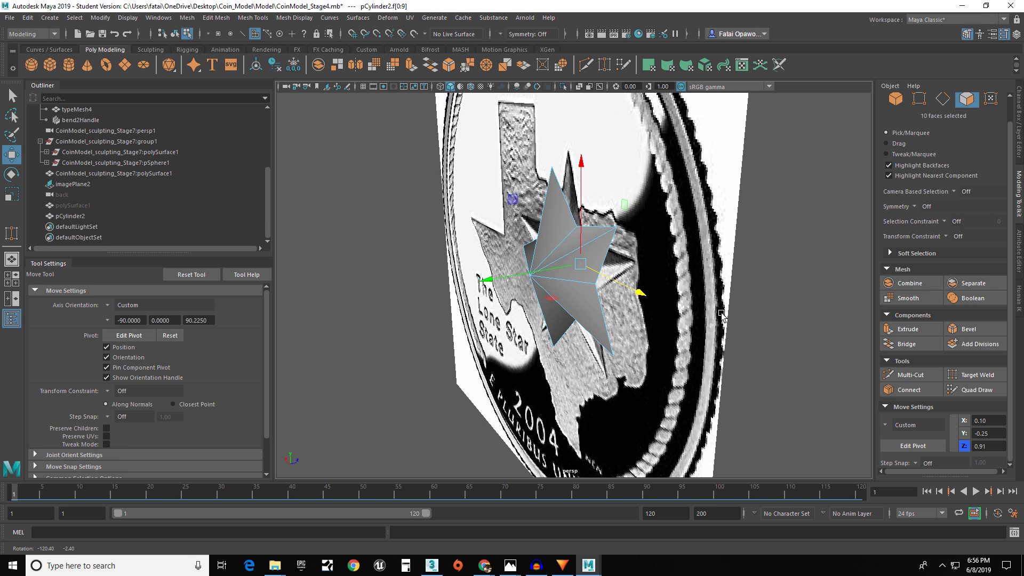
{"action": "left_click", "coordinate": [667, 288]}
- Select the ten edges radiating from the star's center to its tips and inner corners
{"action": "left_click_drag", "start_coordinate": [573, 288], "coordinate": [662, 277], "text": "alt"}
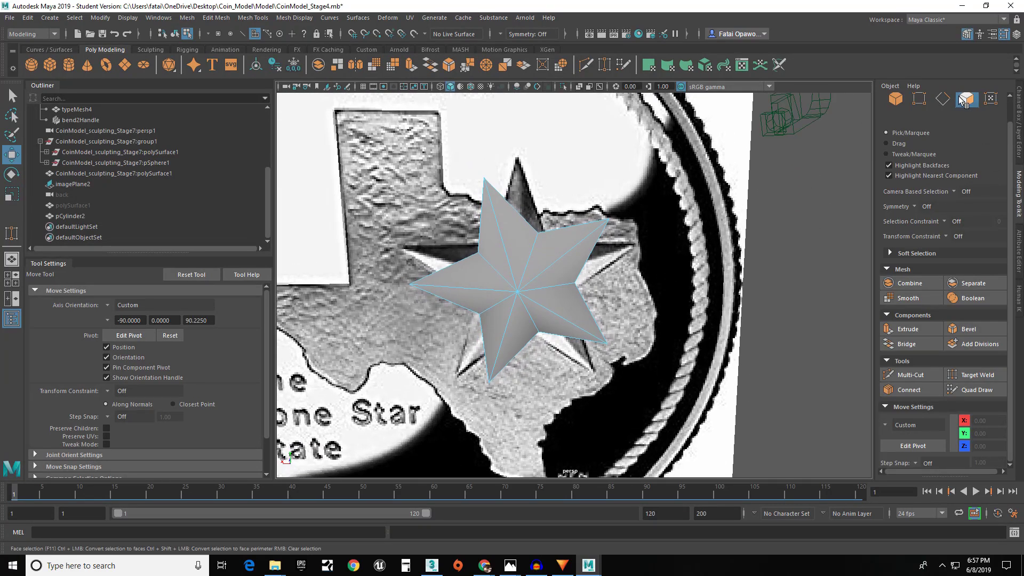
{"action": "left_click", "coordinate": [942, 100]}
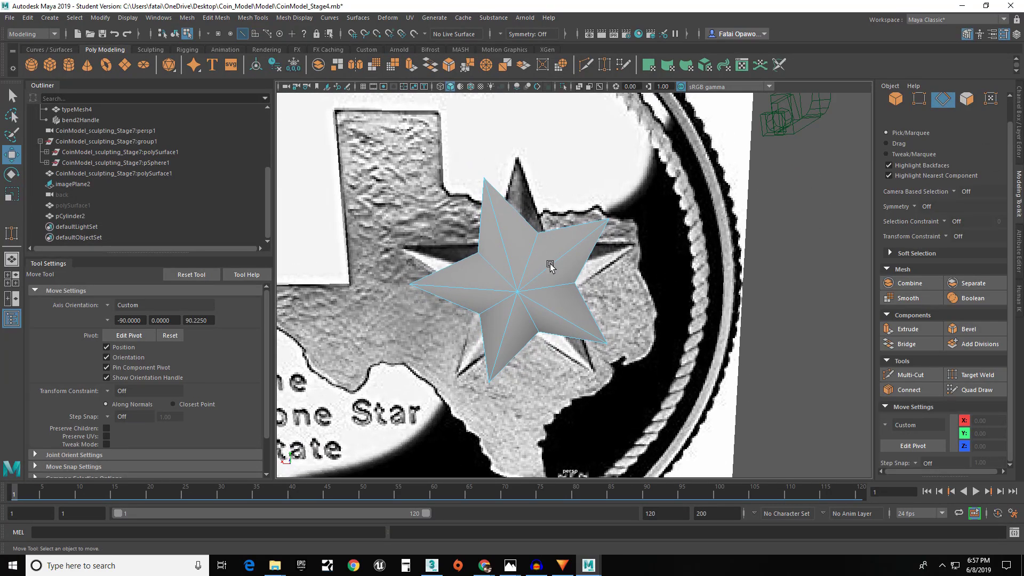
{"action": "left_click", "coordinate": [551, 264]}
{"action": "left_click", "coordinate": [544, 292], "text": "shift"}
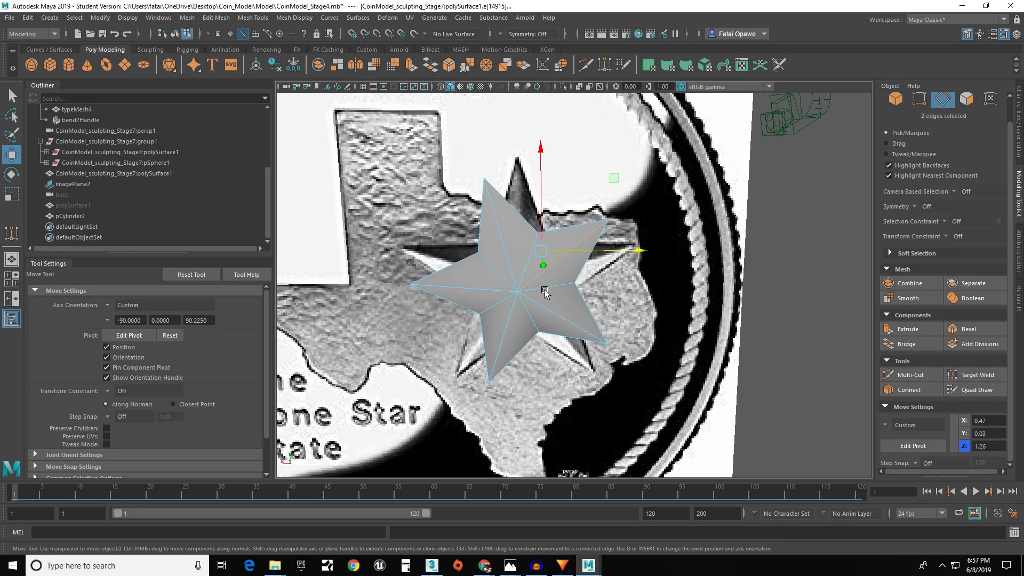
{"action": "scroll", "coordinate": [544, 300], "scroll_direction": "up", "scroll_amount": 3}
{"action": "left_click", "coordinate": [537, 289]}
{"action": "left_click", "coordinate": [528, 260], "text": "shift"}
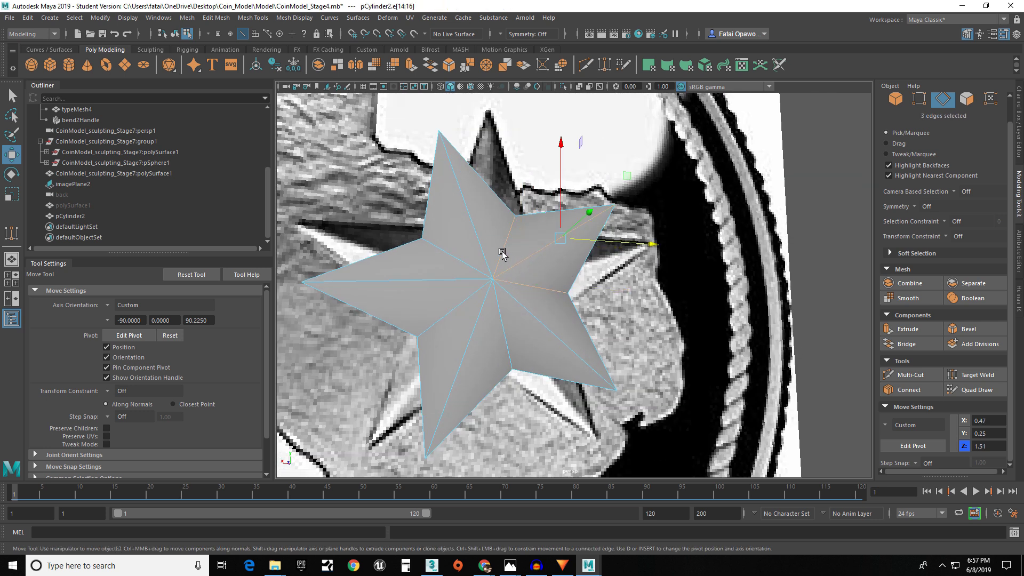
{"action": "left_click", "coordinate": [479, 245], "text": "shift"}
{"action": "left_click", "coordinate": [460, 261], "text": "shift"}
{"action": "left_click", "coordinate": [441, 281], "text": "shift"}
{"action": "left_click", "coordinate": [463, 313], "text": "shift"}
{"action": "left_click", "coordinate": [474, 323], "text": "shift"}
{"action": "left_click_drag", "start_coordinate": [537, 318], "coordinate": [552, 328], "text": "alt"}
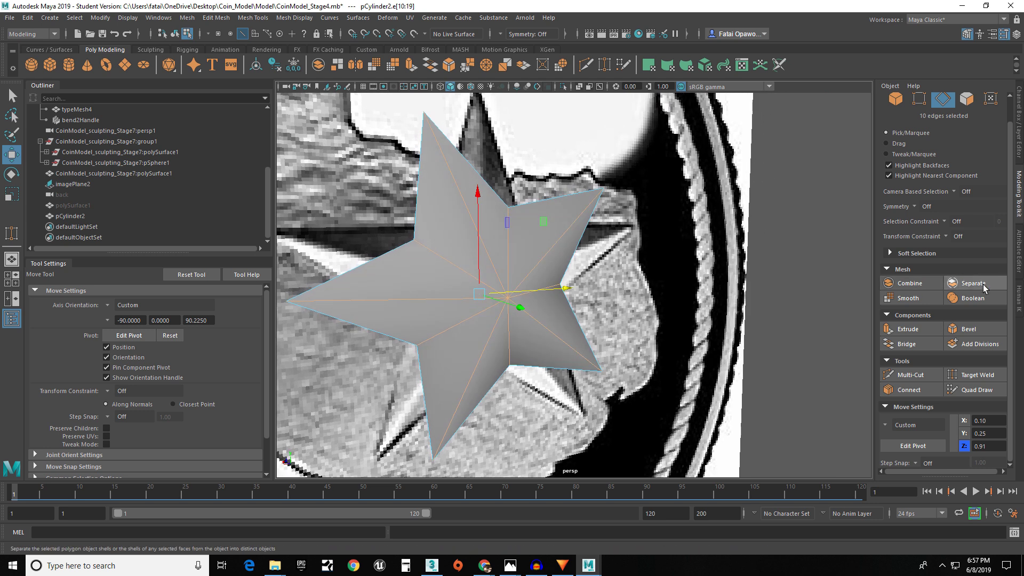
- Bevel the star's selected ridge and valley edges with a fraction of 0.02 and 2 segments
{"action": "left_click", "coordinate": [968, 329]}
{"action": "left_click_drag", "start_coordinate": [539, 269], "coordinate": [557, 254], "text": "alt"}
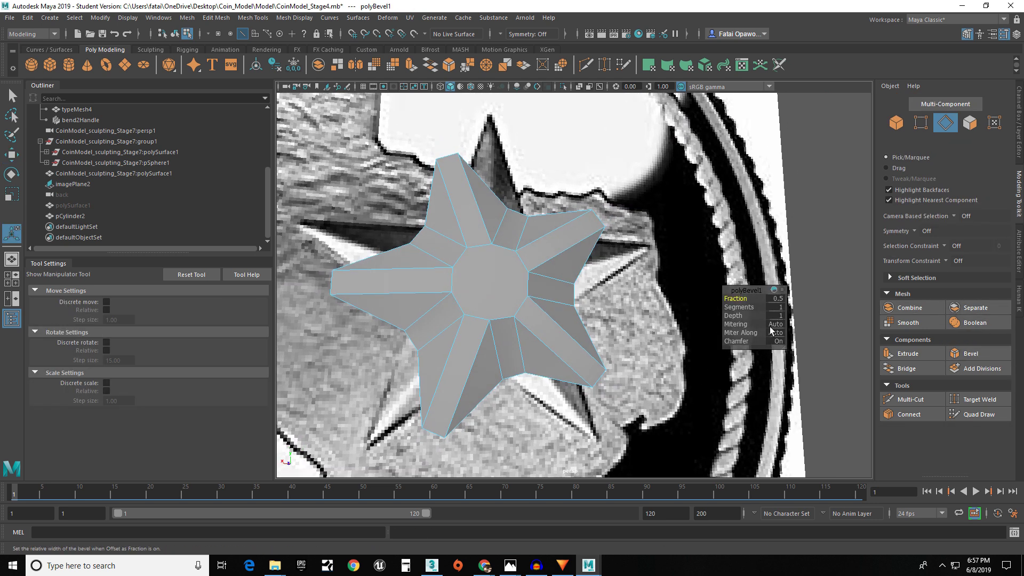
{"action": "left_click", "coordinate": [781, 298]}
{"action": "type", "text": ".02"}
{"action": "key", "text": "Return"}
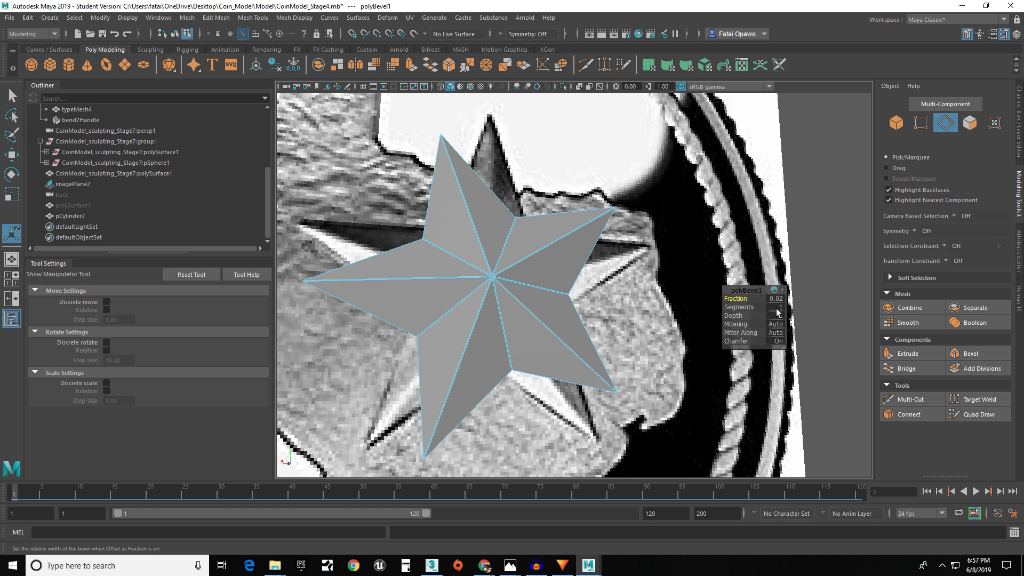
{"action": "left_click", "coordinate": [778, 307]}
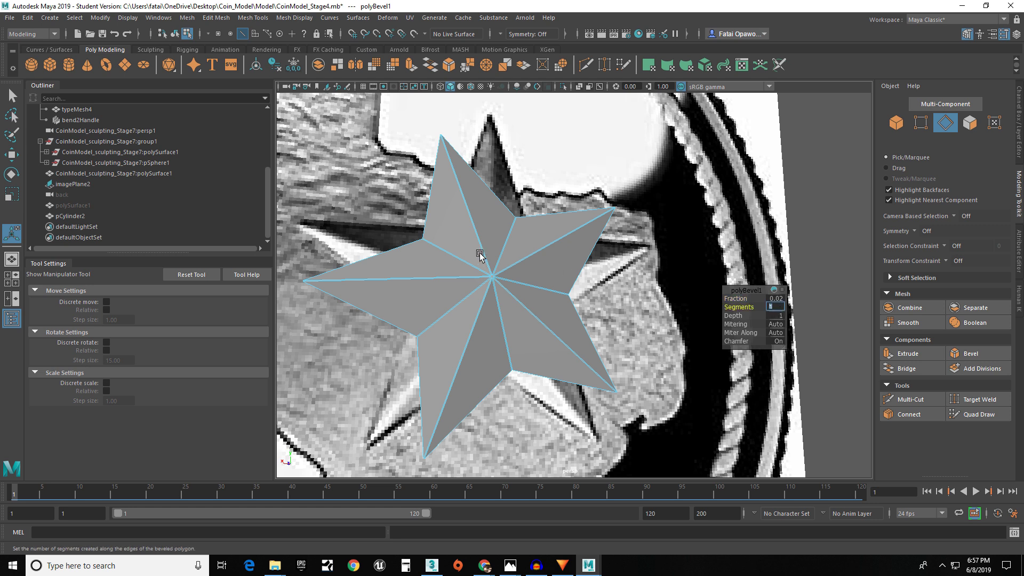
{"action": "scroll", "coordinate": [480, 257], "scroll_direction": "up", "scroll_amount": 3}
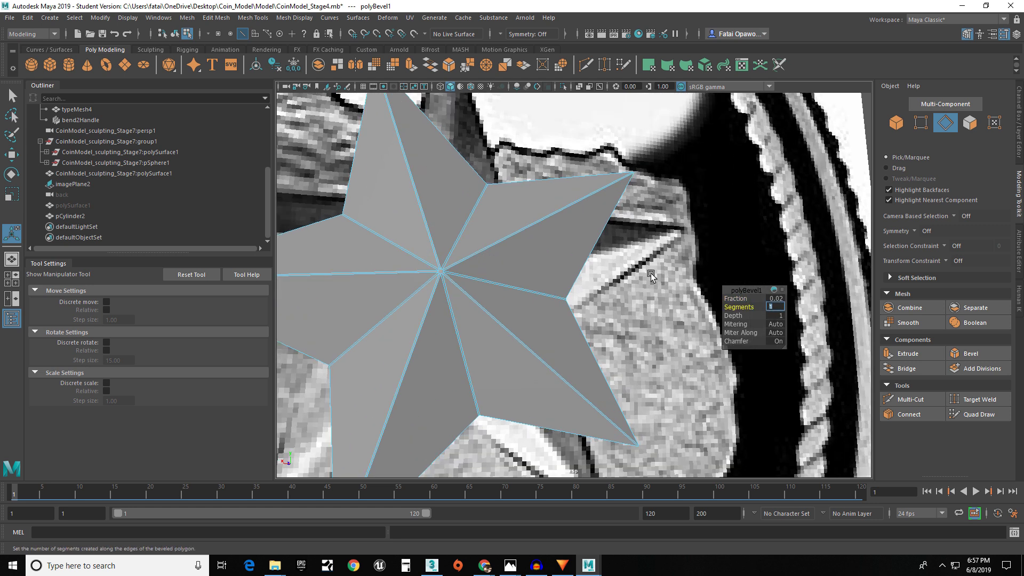
{"action": "type", "text": "2"}
{"action": "key", "text": "Return"}
- Toggle the bevel's Chamfer off and back on while checking the star's center, and set Miter Along to Center
{"action": "scroll", "coordinate": [442, 267], "scroll_direction": "up", "scroll_amount": 6}
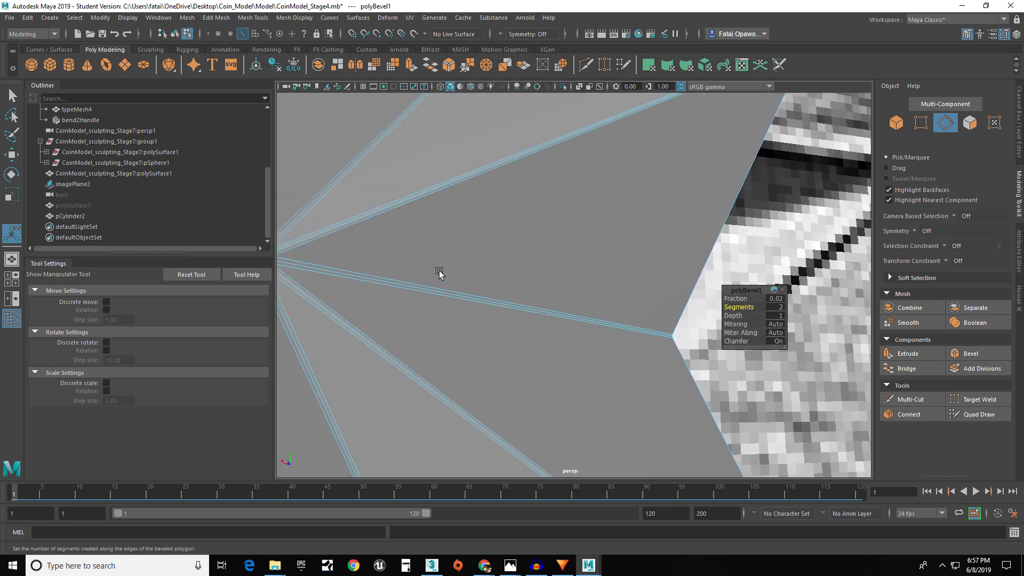
{"action": "middle_click_drag", "start_coordinate": [412, 261], "coordinate": [556, 274], "text": "alt"}
{"action": "scroll", "coordinate": [649, 288], "scroll_direction": "up", "scroll_amount": 2}
{"action": "middle_click_drag", "start_coordinate": [661, 288], "coordinate": [592, 271], "text": "alt"}
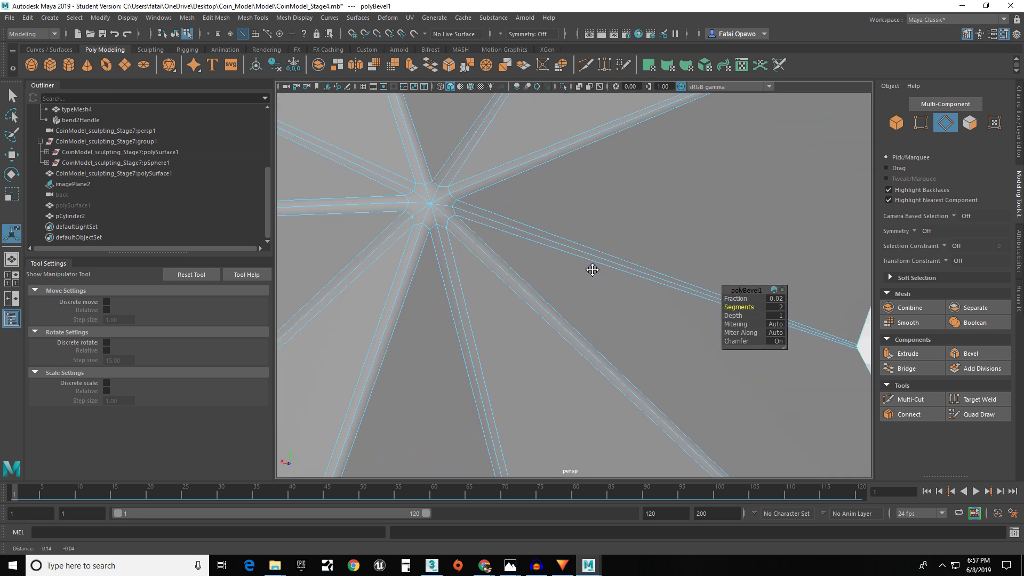
{"action": "left_click", "coordinate": [778, 341]}
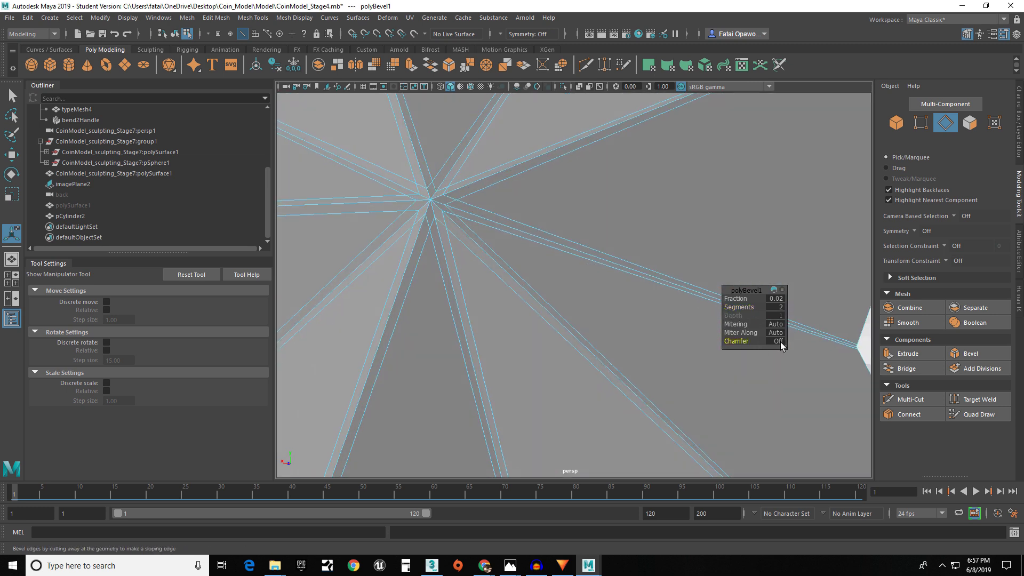
{"action": "left_click", "coordinate": [778, 341]}
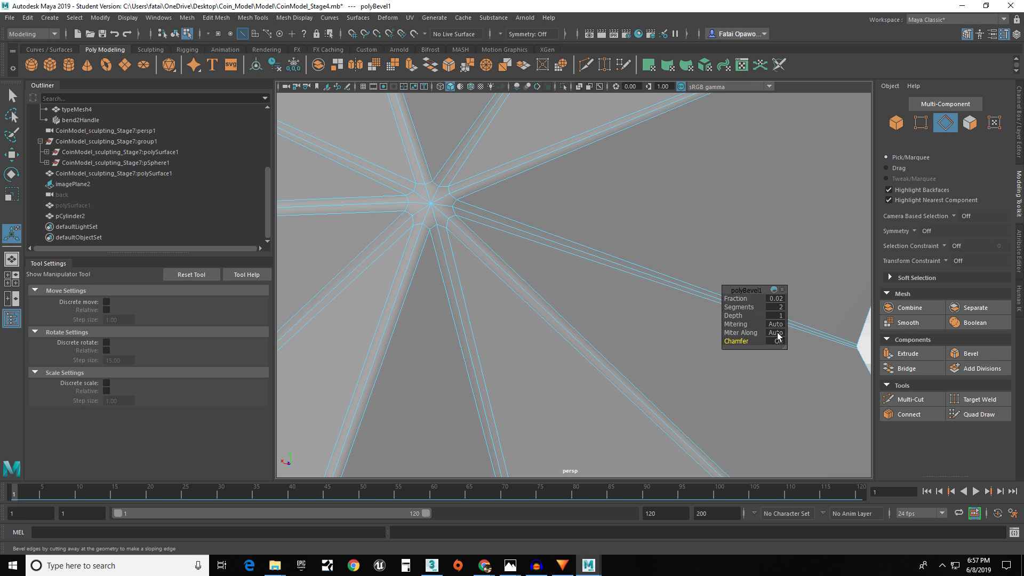
{"action": "left_click", "coordinate": [776, 333]}
{"action": "left_click", "coordinate": [779, 347]}
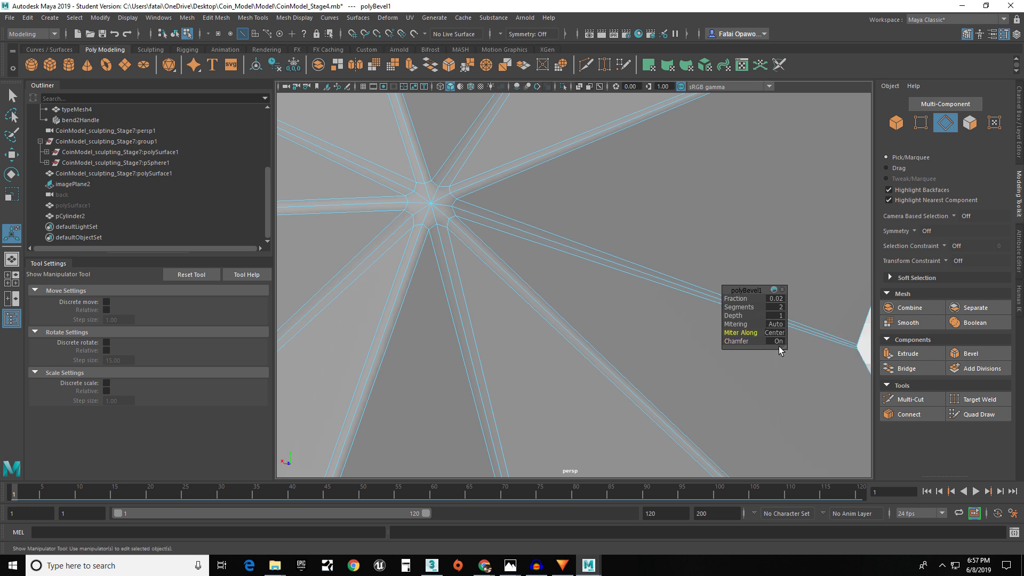
- Try the Edge and Hard Edge options for Miter Along and Chamfer off, and restore Center with Chamfer on
{"action": "left_click", "coordinate": [776, 332]}
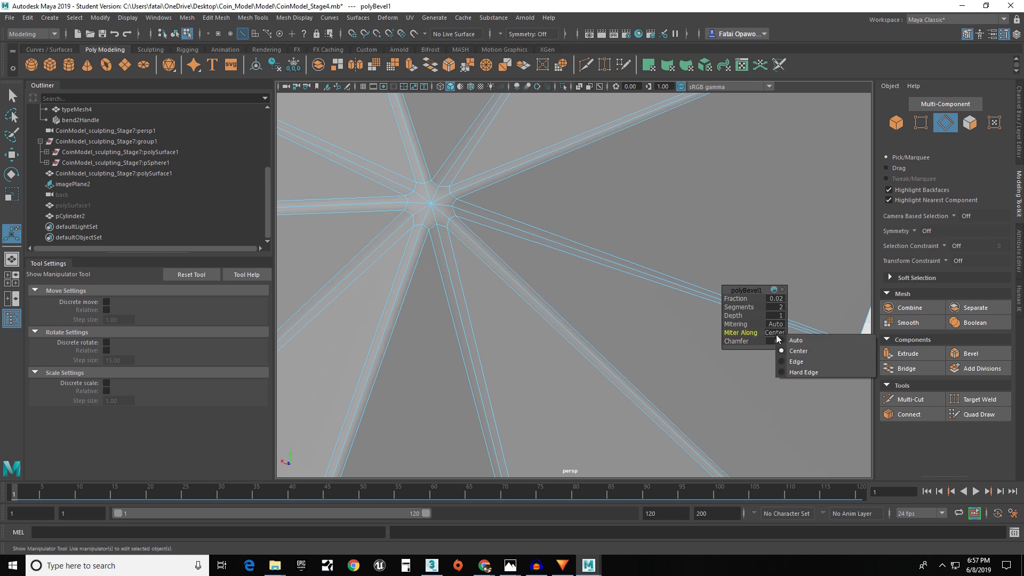
{"action": "left_click", "coordinate": [793, 363]}
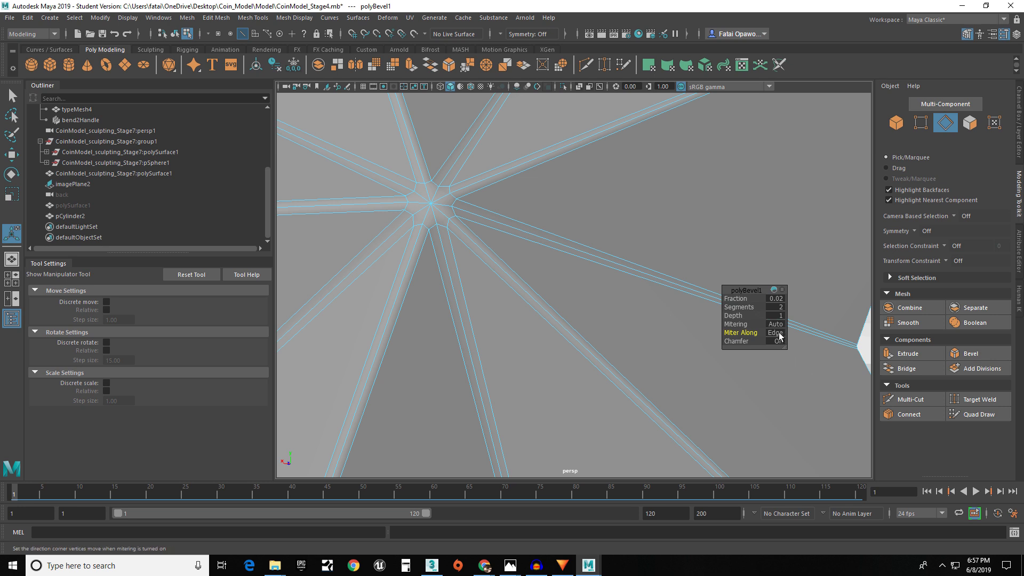
{"action": "left_click", "coordinate": [777, 333]}
{"action": "left_click", "coordinate": [794, 372]}
{"action": "left_click", "coordinate": [779, 340]}
{"action": "left_click", "coordinate": [777, 333]}
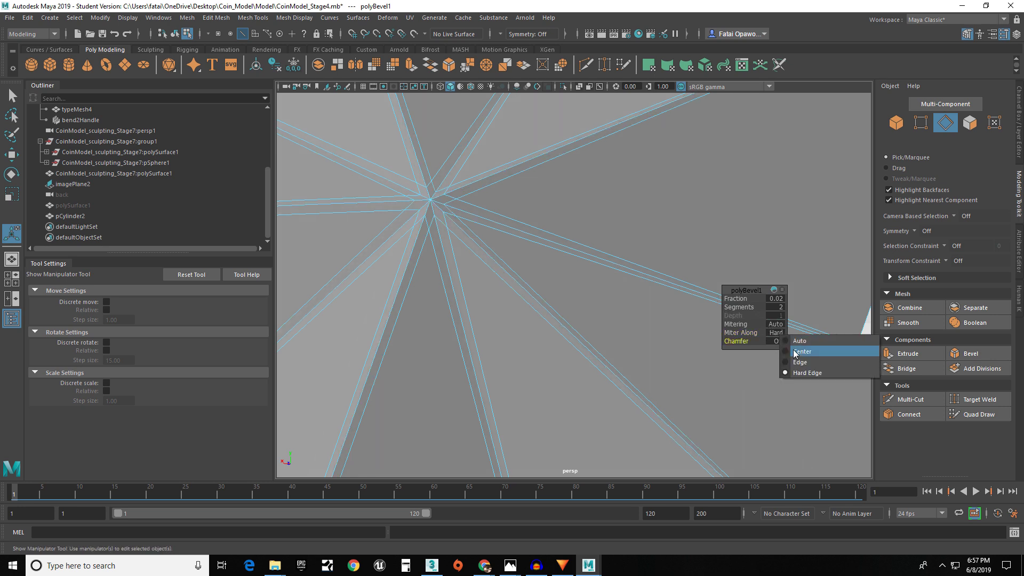
{"action": "left_click", "coordinate": [794, 352]}
{"action": "left_click", "coordinate": [778, 341]}
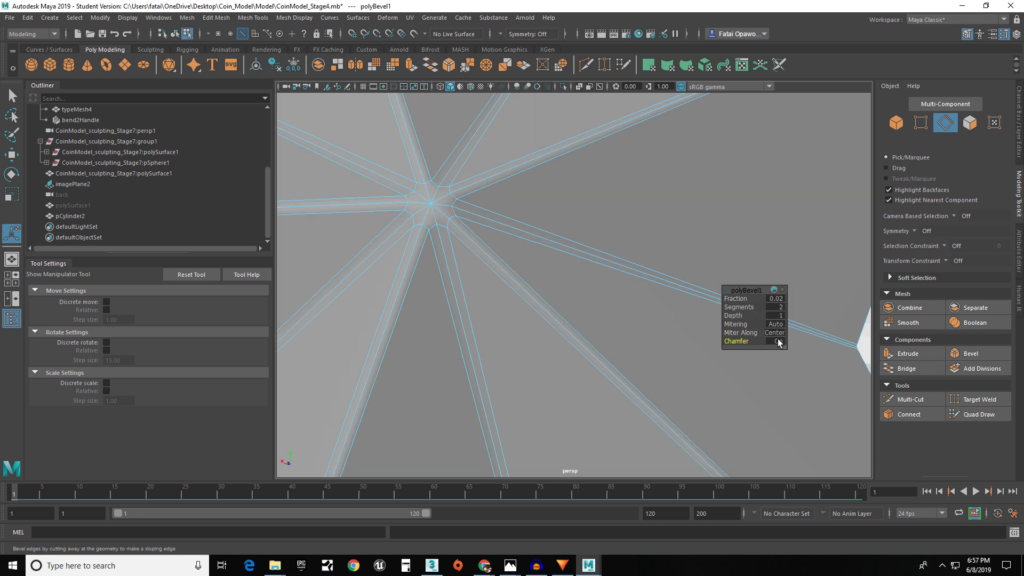
- Try bevel depths of 2 and 0.5, and restore the depth to 1
{"action": "left_click", "coordinate": [776, 317]}
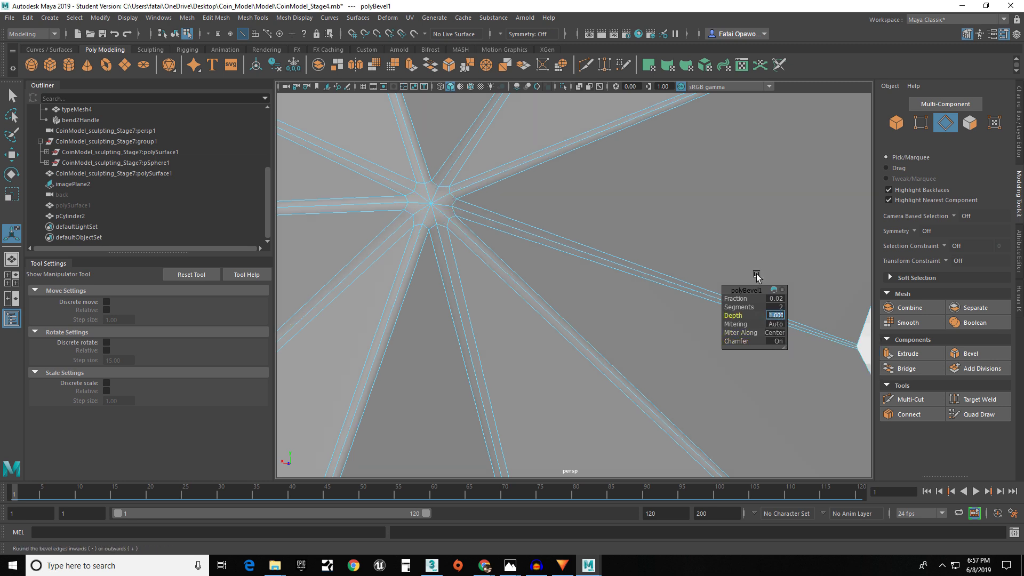
{"action": "type", "text": "2"}
{"action": "key", "text": "Return"}
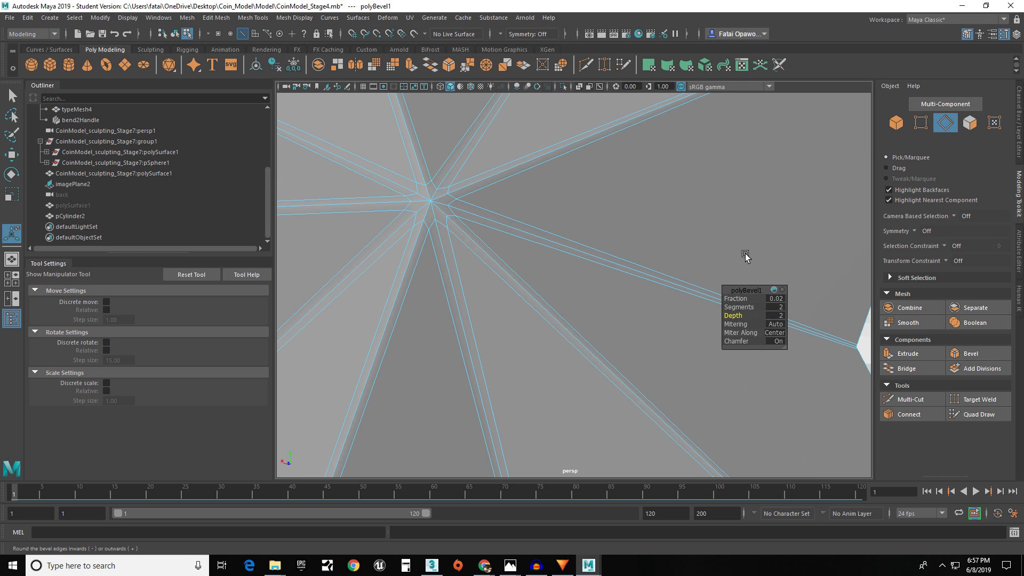
{"action": "left_click", "coordinate": [780, 316]}
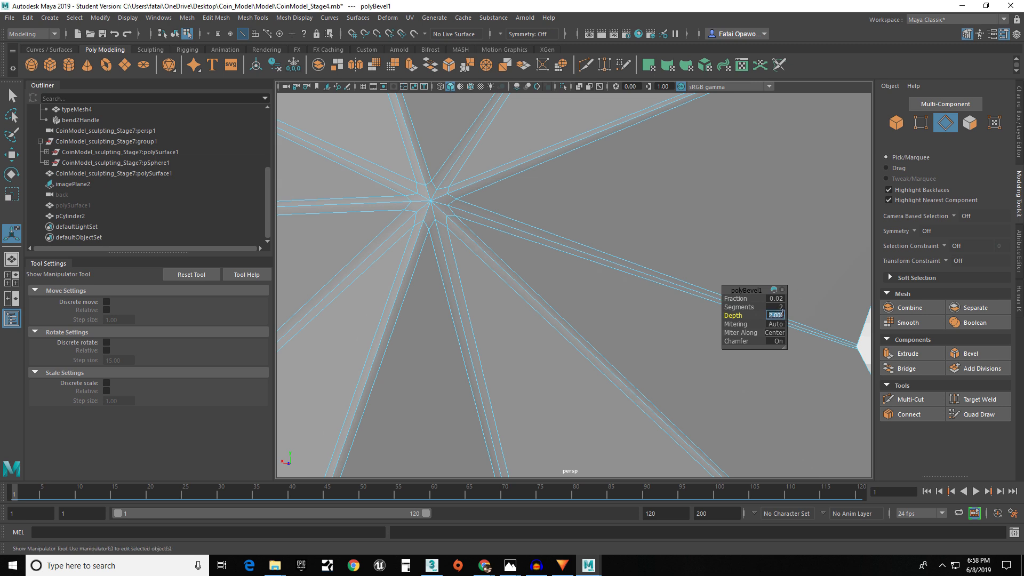
{"action": "type", "text": ".5"}
{"action": "key", "text": "Return"}
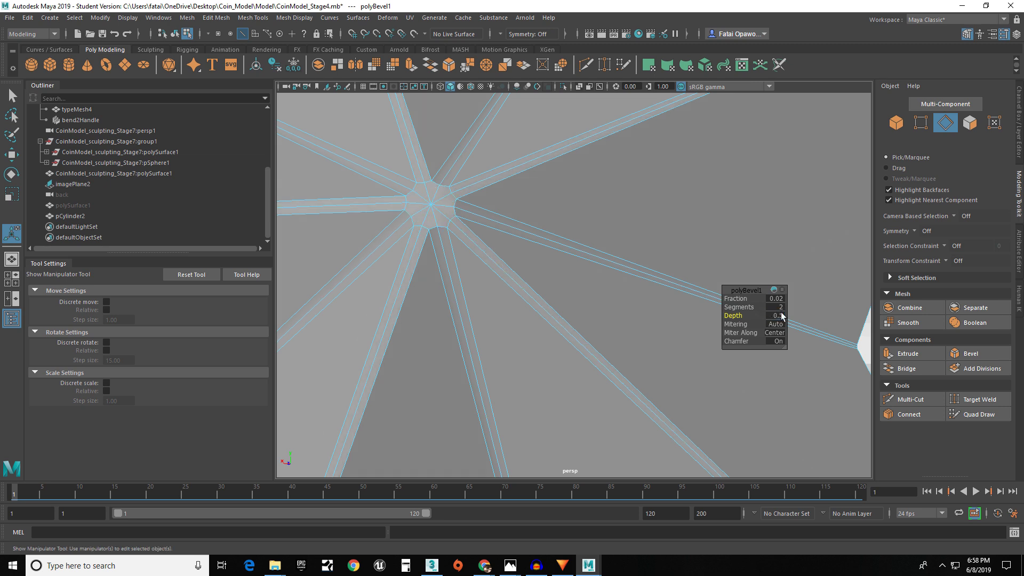
{"action": "left_click", "coordinate": [775, 316]}
{"action": "type", "text": "1"}
{"action": "key", "text": "Return"}
{"action": "left_click_drag", "start_coordinate": [706, 265], "coordinate": [676, 307], "text": "alt"}
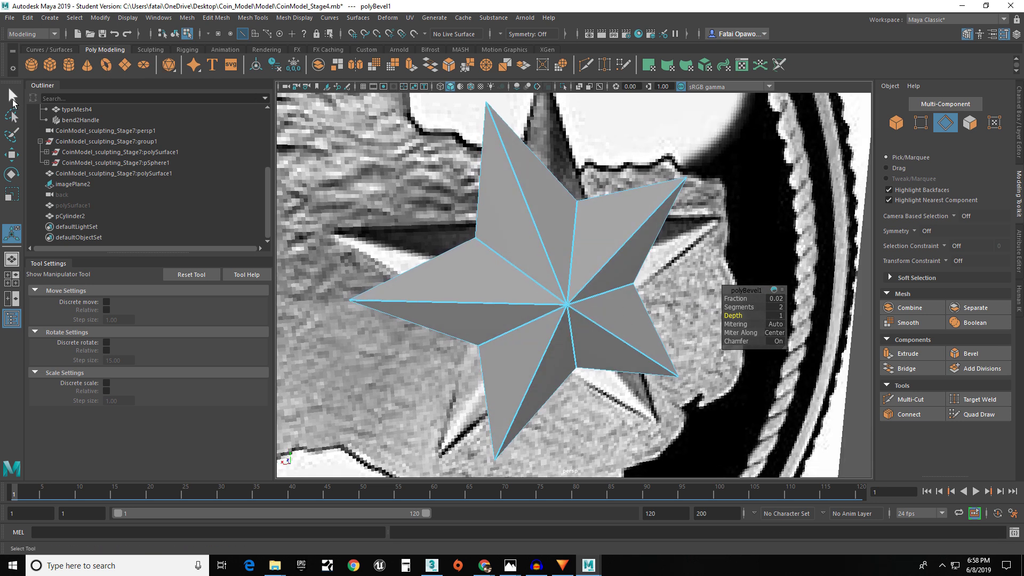
- Select the whole star in object mode and rotate it about 17 degrees to align its points with the reference star
{"action": "left_click", "coordinate": [13, 99]}
{"action": "mouse_move", "coordinate": [540, 272]}
{"action": "left_mouse_down", "text": "alt"}
{"action": "mouse_move", "coordinate": [523, 267]}
{"action": "mouse_move", "coordinate": [622, 259]}
{"action": "mouse_move", "coordinate": [556, 268]}
{"action": "left_mouse_up", "text": "alt"}
{"action": "left_click", "coordinate": [555, 269]}
{"action": "key", "text": "e"}
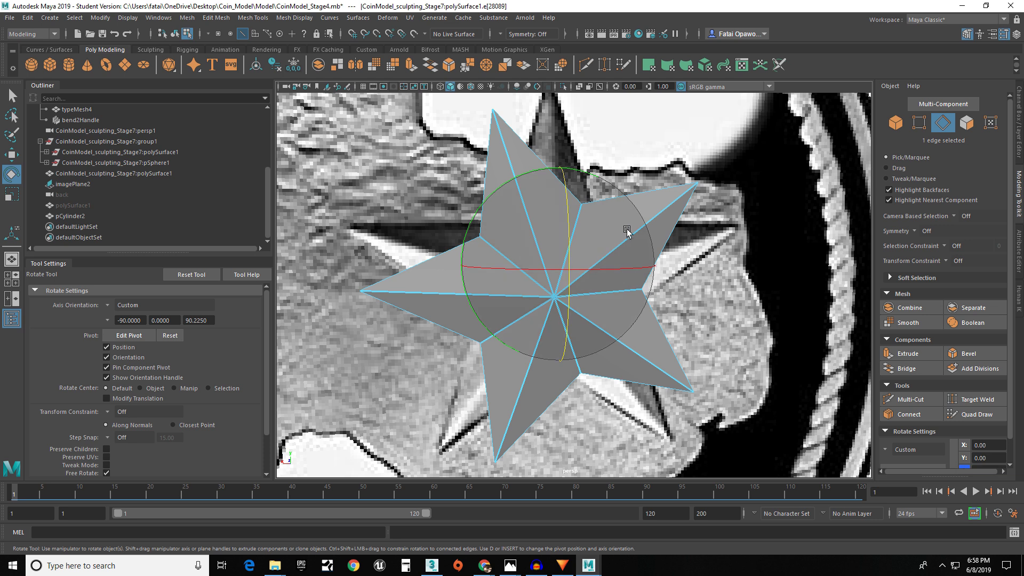
{"action": "left_click", "coordinate": [569, 258]}
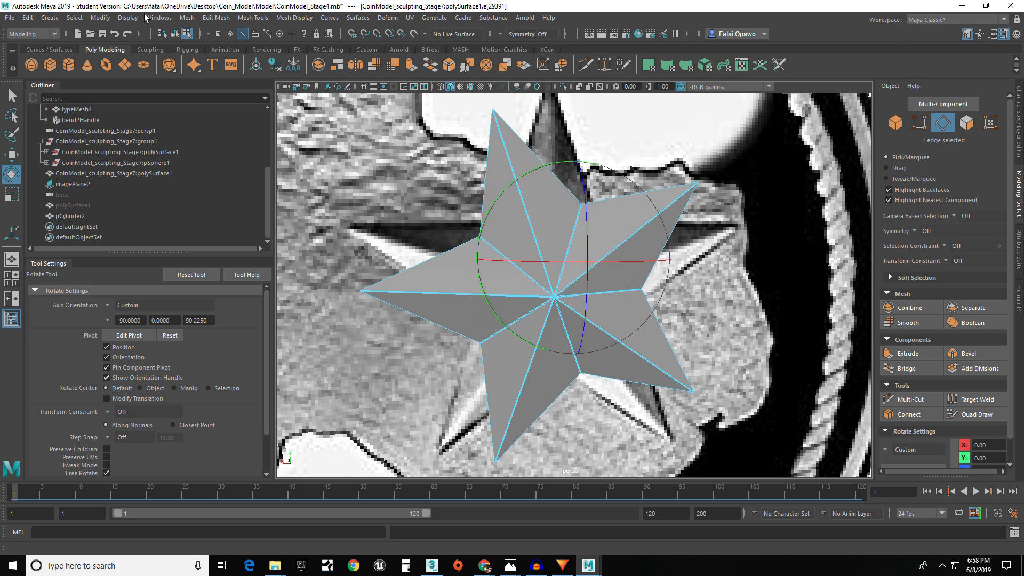
{"action": "left_click", "coordinate": [175, 34]}
{"action": "left_click", "coordinate": [541, 213]}
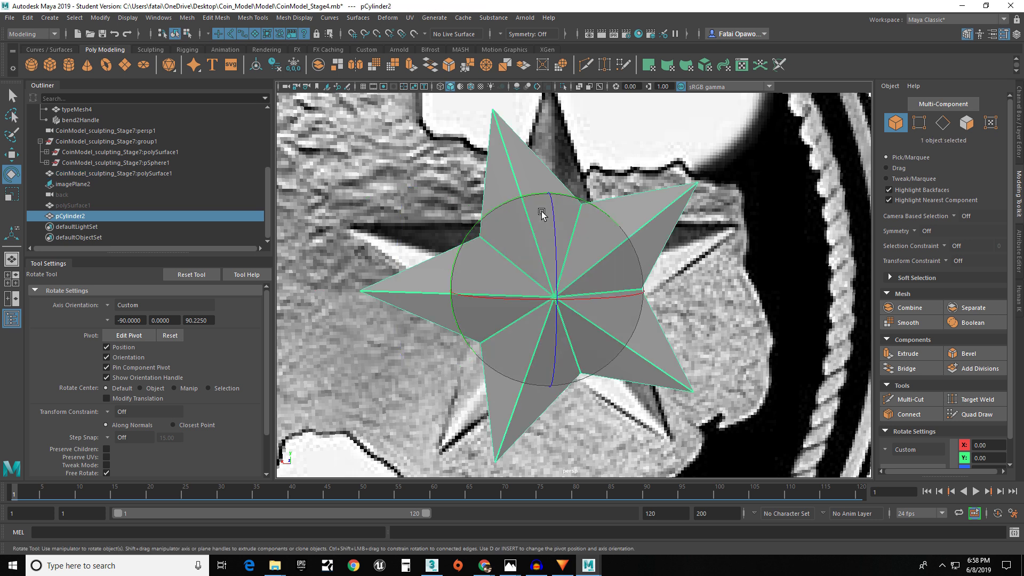
{"action": "left_click_drag", "start_coordinate": [542, 207], "coordinate": [600, 211]}
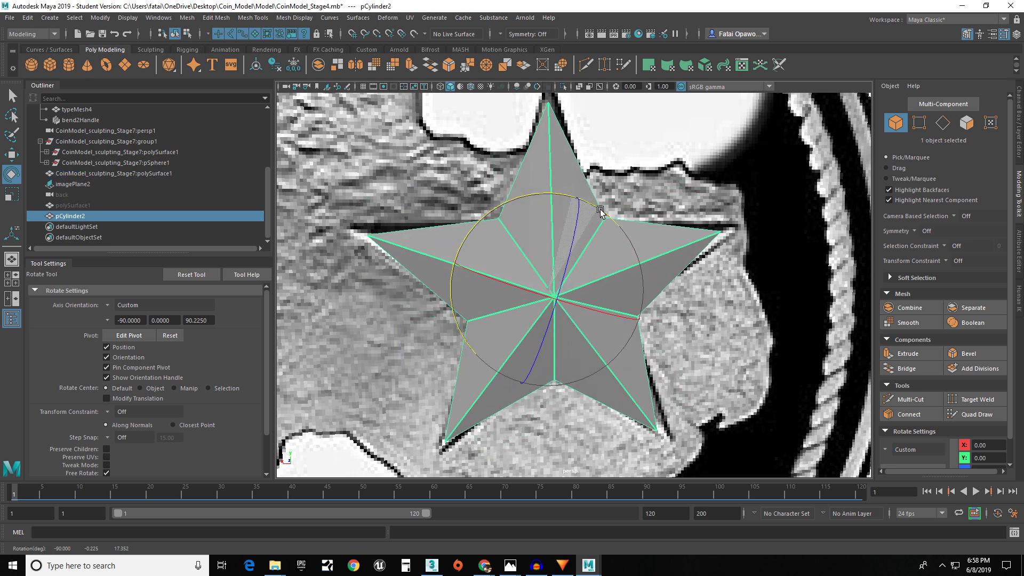
{"action": "left_click_drag", "start_coordinate": [600, 212], "coordinate": [600, 213]}
- Move the star into place over the reference star and set its display to unsmoothed
{"action": "key", "text": "w"}
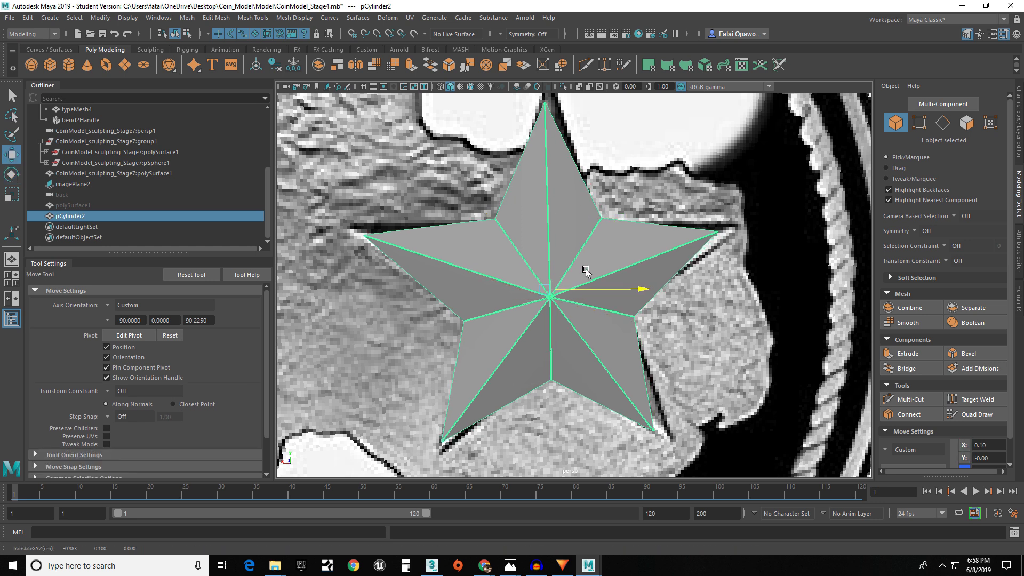
{"action": "left_click_drag", "start_coordinate": [599, 292], "coordinate": [520, 236]}
{"action": "scroll", "coordinate": [606, 293], "scroll_direction": "down", "scroll_amount": 3}
{"action": "key", "text": "1"}
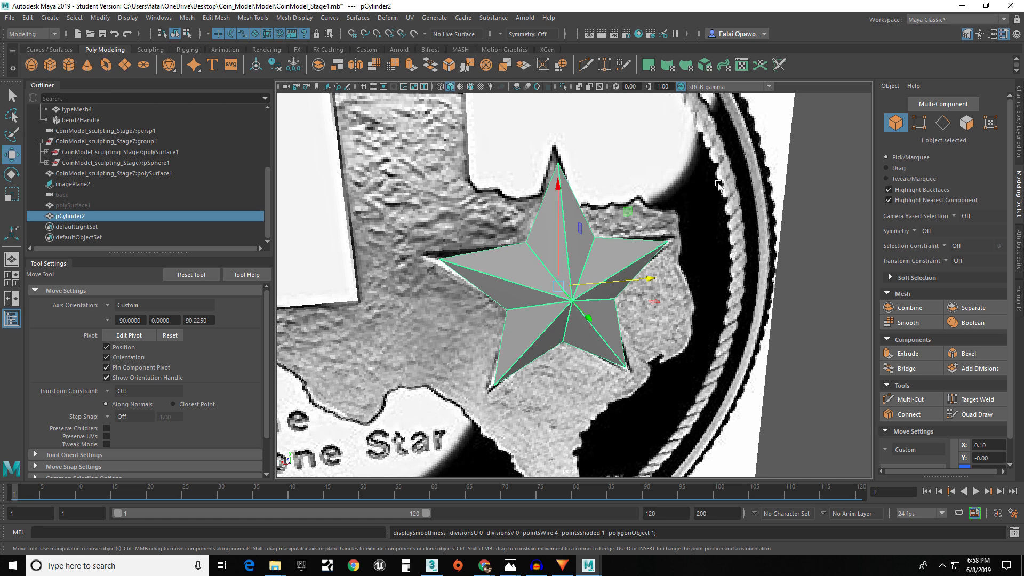
- Select the vertices of the star's two side points and scale them outward to match the reference star's tips
{"action": "key", "text": "F9"}
{"action": "left_click_drag", "start_coordinate": [585, 183], "coordinate": [560, 136]}
{"action": "left_click_drag", "start_coordinate": [660, 219], "coordinate": [690, 259]}
{"action": "left_click_drag", "start_coordinate": [421, 240], "coordinate": [477, 280]}
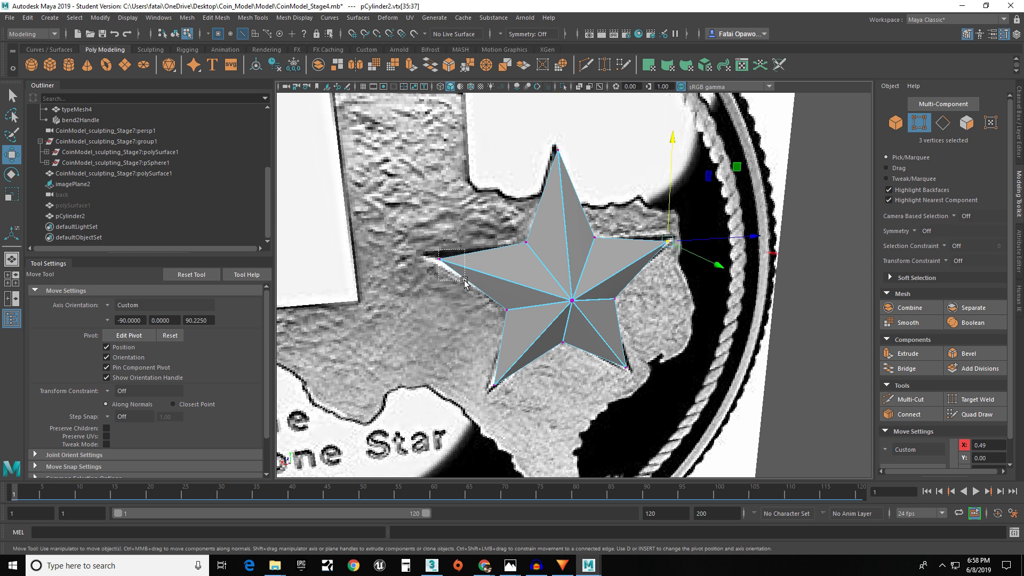
{"action": "left_click_drag", "start_coordinate": [413, 235], "coordinate": [459, 274], "text": "shift"}
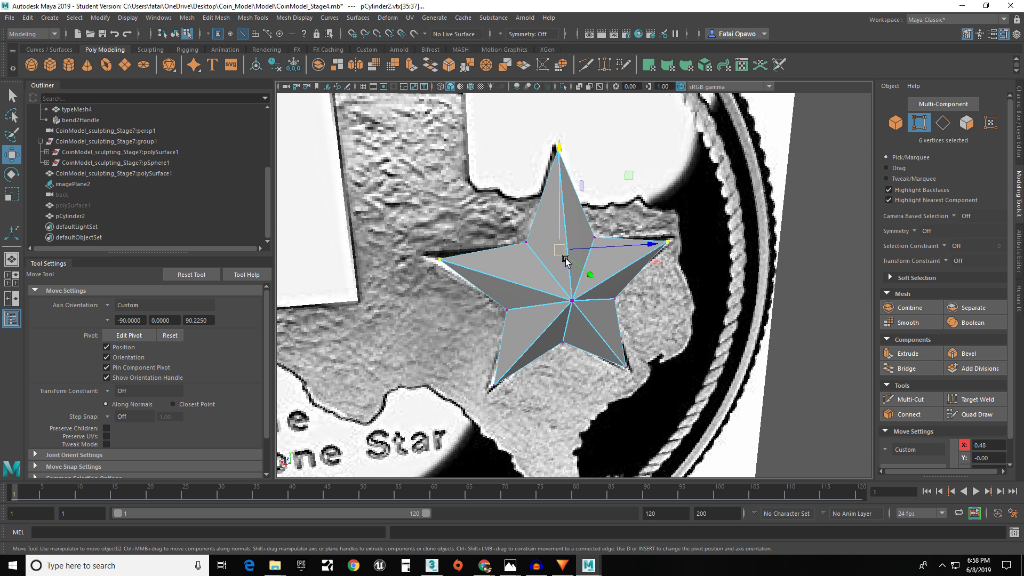
{"action": "key", "text": "r"}
{"action": "left_click", "coordinate": [608, 249]}
{"action": "left_click_drag", "start_coordinate": [608, 248], "coordinate": [616, 249]}
- Select the vertices of the star's two lower points and scale them slightly apart to meet the reference tips
{"action": "left_click_drag", "start_coordinate": [632, 374], "coordinate": [616, 352]}
{"action": "left_click_drag", "start_coordinate": [482, 381], "coordinate": [503, 403], "text": "shift"}
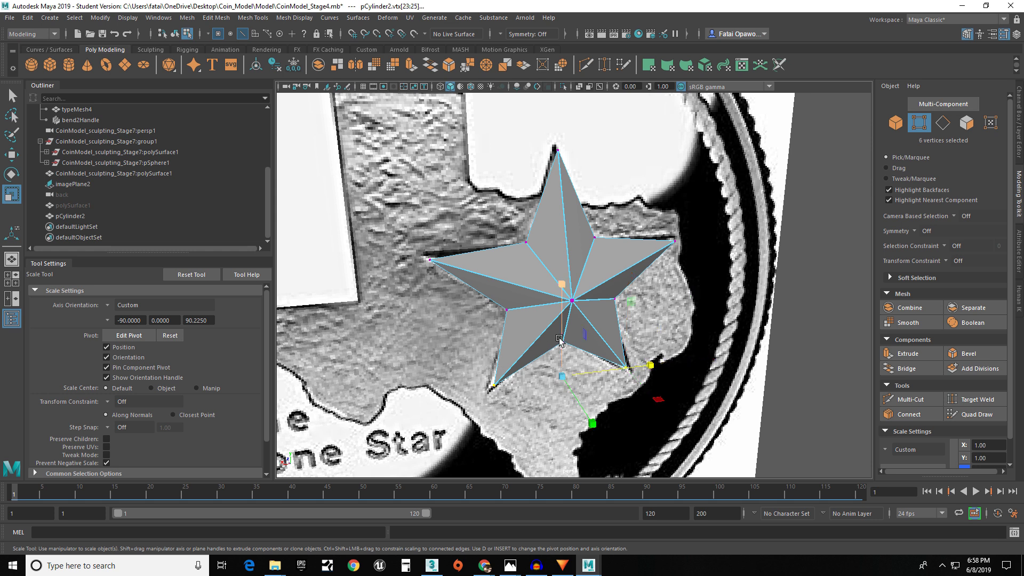
{"action": "left_click_drag", "start_coordinate": [562, 377], "coordinate": [563, 375]}
{"action": "key", "text": "ctrl+z"}
{"action": "left_click_drag", "start_coordinate": [595, 377], "coordinate": [599, 376]}
{"action": "key", "text": "w"}
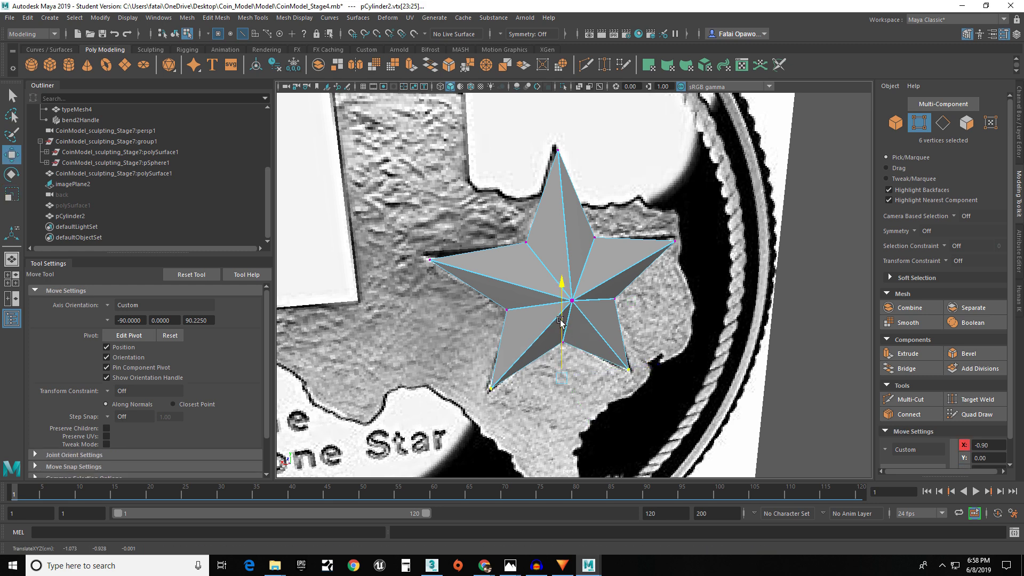
- Return to object mode, select the whole star and adjust its raised height by scaling it along its depth axis
{"action": "scroll", "coordinate": [561, 324], "scroll_direction": "down", "scroll_amount": 3}
{"action": "mouse_move", "coordinate": [558, 324]}
{"action": "left_mouse_down", "text": "alt"}
{"action": "mouse_move", "coordinate": [512, 293]}
{"action": "mouse_move", "coordinate": [411, 311]}
{"action": "mouse_move", "coordinate": [578, 326]}
{"action": "left_mouse_up", "text": "alt"}
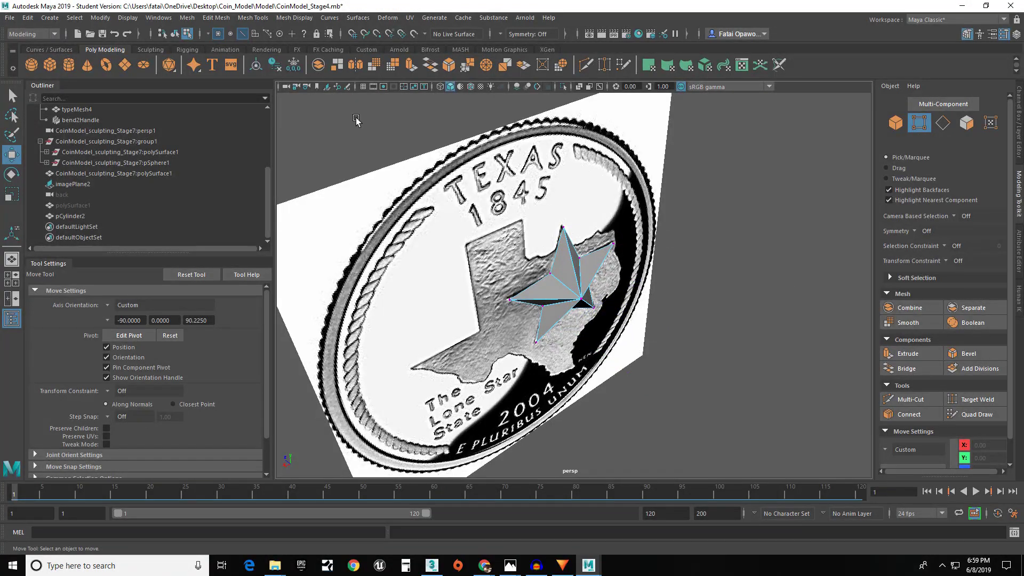
{"action": "left_click", "coordinate": [12, 96]}
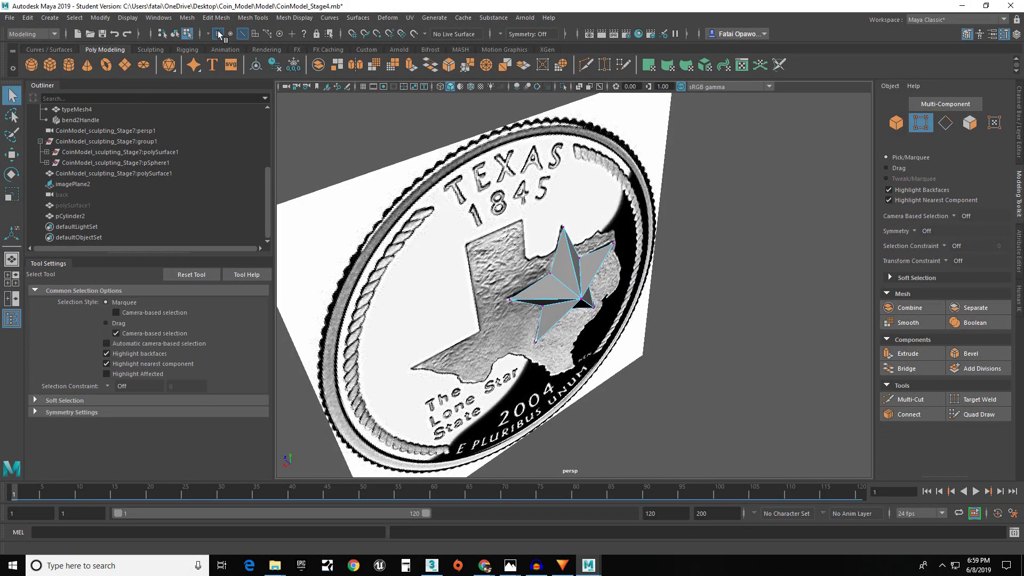
{"action": "left_click", "coordinate": [174, 37]}
{"action": "left_click", "coordinate": [636, 320]}
{"action": "left_click", "coordinate": [582, 290]}
{"action": "left_click_drag", "start_coordinate": [572, 299], "coordinate": [530, 297], "text": "alt"}
{"action": "scroll", "coordinate": [564, 279], "scroll_direction": "up", "scroll_amount": 6}
{"action": "key", "text": "r"}
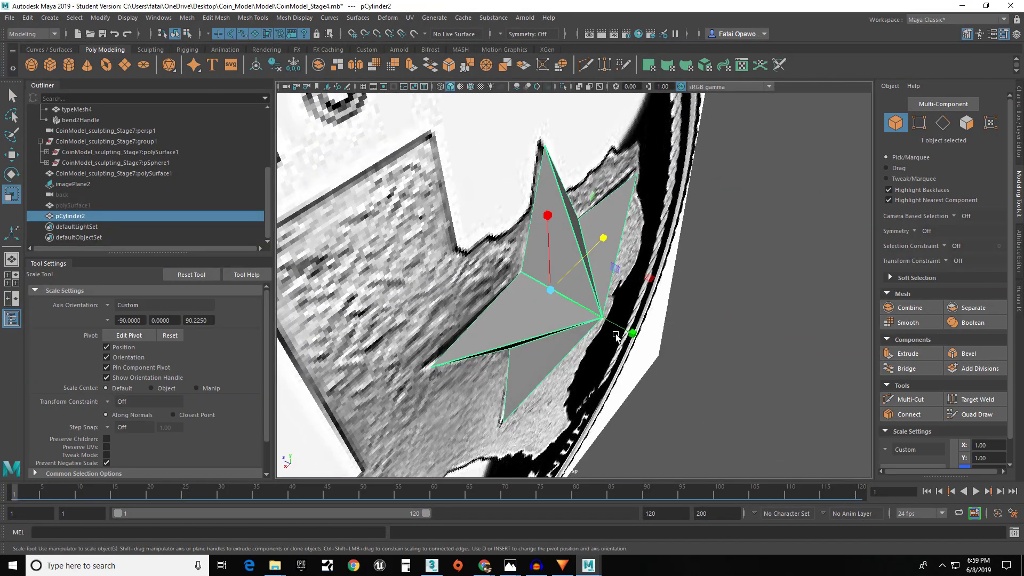
{"action": "left_click_drag", "start_coordinate": [628, 329], "coordinate": [646, 291]}
{"action": "left_click", "coordinate": [748, 258]}
{"action": "left_click_drag", "start_coordinate": [733, 260], "coordinate": [645, 292], "text": "alt"}
{"action": "scroll", "coordinate": [572, 290], "scroll_direction": "down", "scroll_amount": 3}
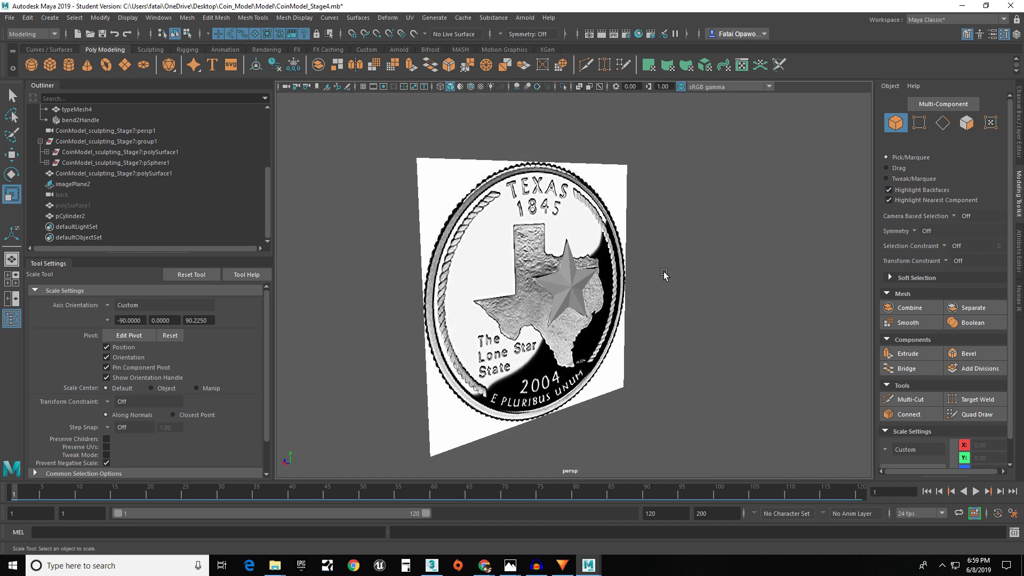
- Unhide the Texas shape polySurface1 and move it back toward the reference map behind the star
{"action": "left_click", "coordinate": [70, 206]}
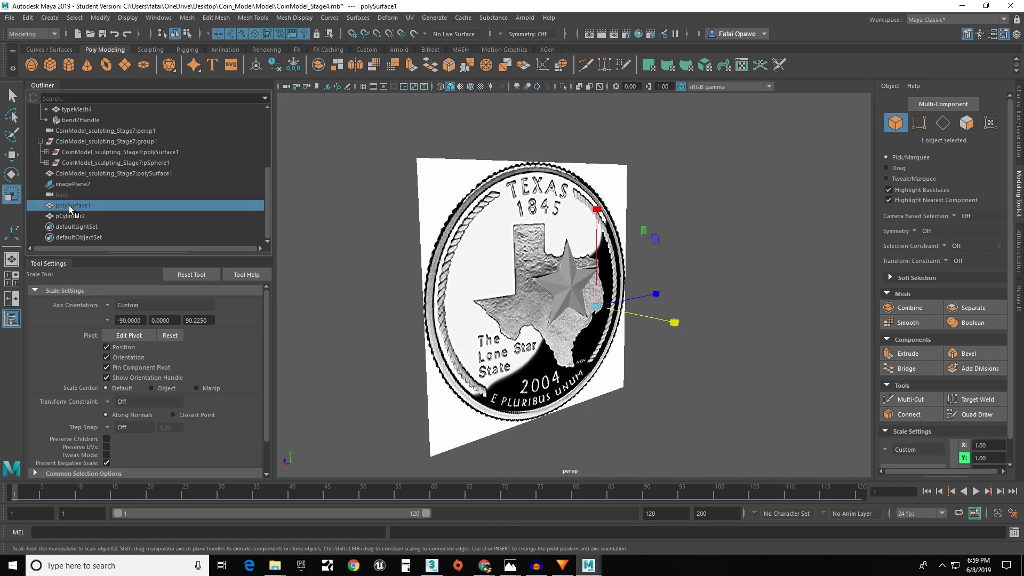
{"action": "key", "text": "h"}
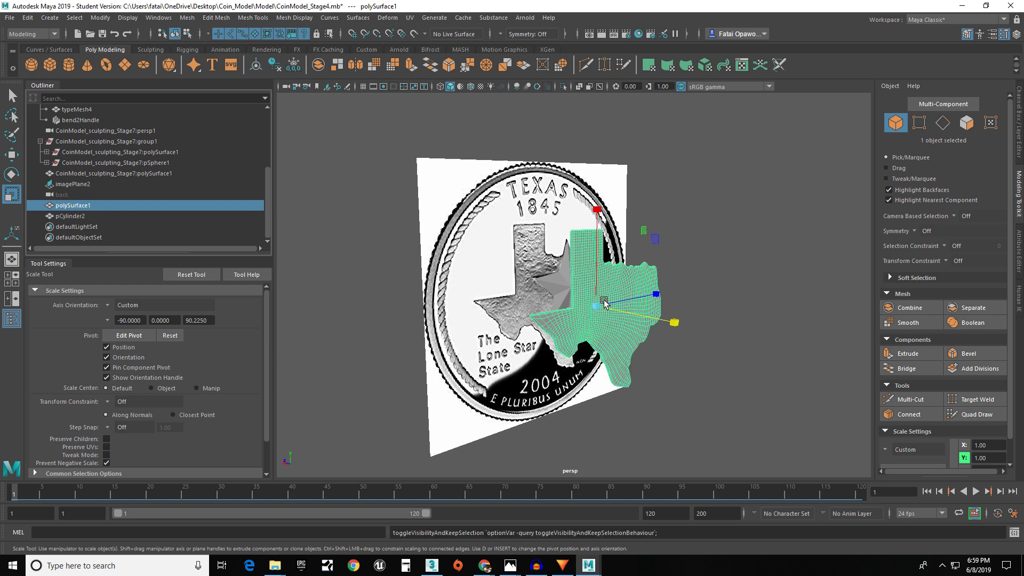
{"action": "key", "text": "w"}
{"action": "left_click_drag", "start_coordinate": [626, 318], "coordinate": [605, 295]}
- Move the Texas shape slightly deeper so it sits close to the reference image beneath the star
{"action": "left_click", "coordinate": [567, 282]}
{"action": "left_click_drag", "start_coordinate": [618, 295], "coordinate": [581, 256], "text": "alt"}
{"action": "scroll", "coordinate": [560, 240], "scroll_direction": "up", "scroll_amount": 10}
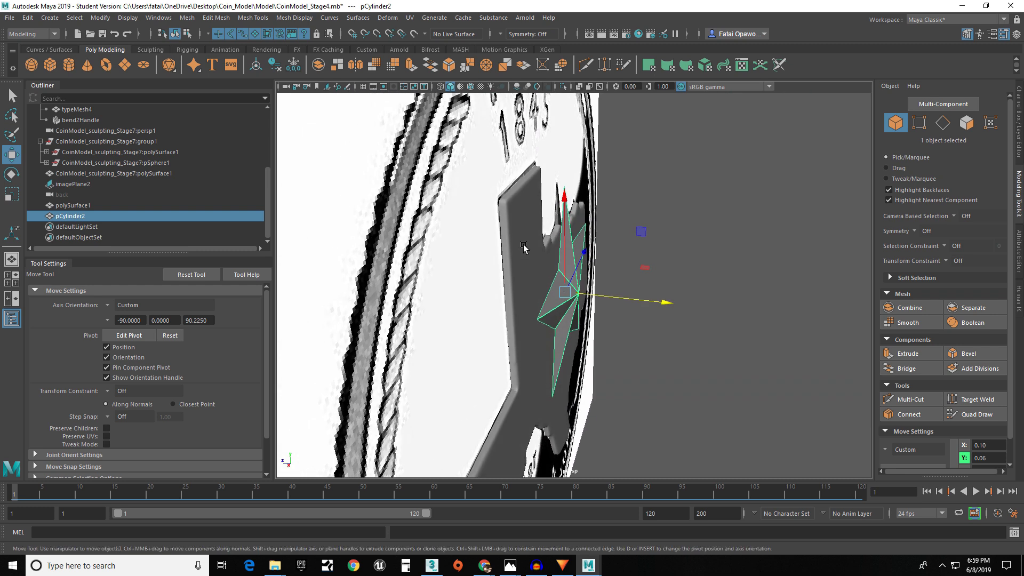
{"action": "left_click", "coordinate": [534, 226]}
{"action": "left_click_drag", "start_coordinate": [591, 356], "coordinate": [587, 356]}
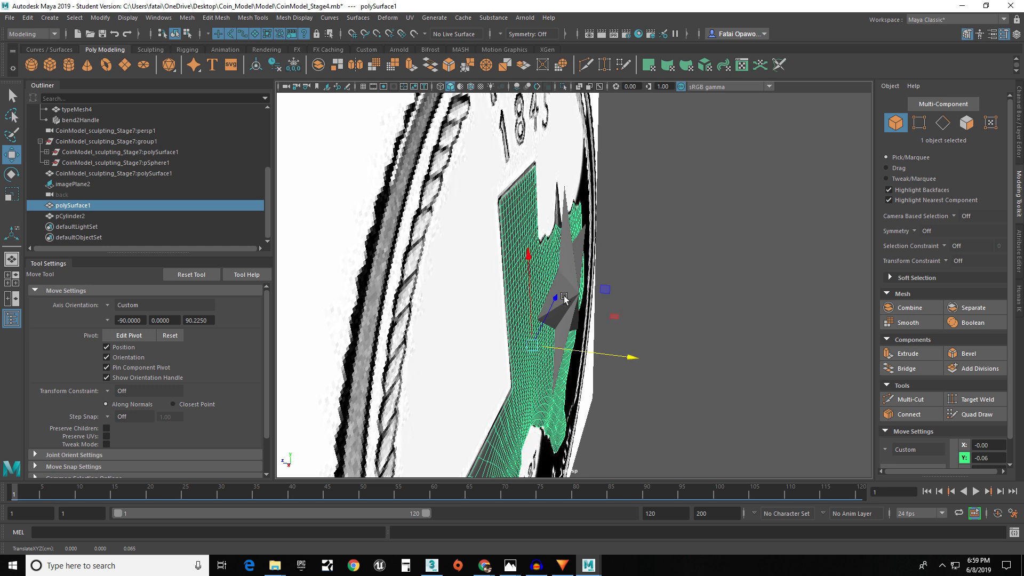
{"action": "left_click", "coordinate": [564, 298]}
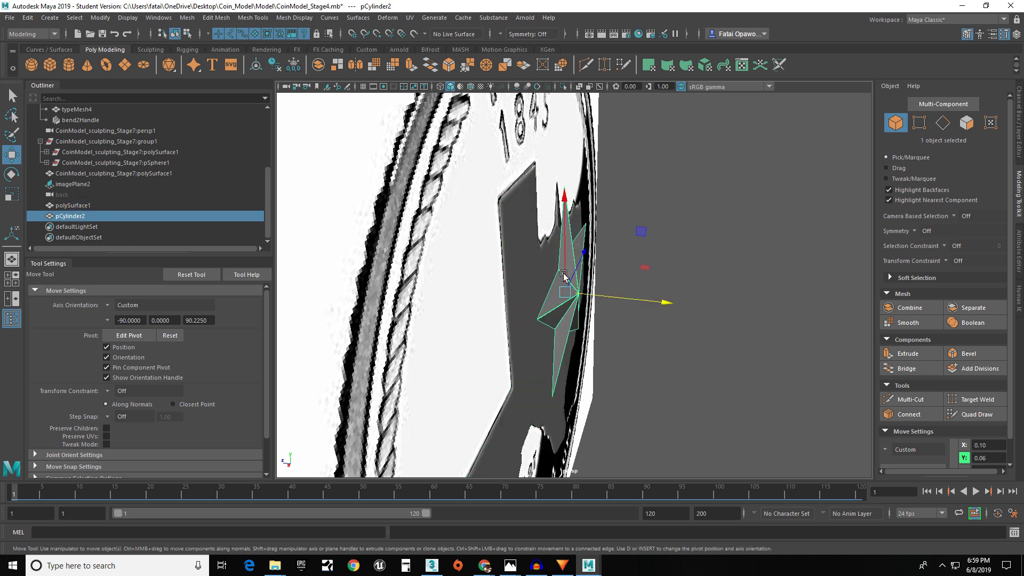
- Set the Texas shape to unsmoothed display and move it forward, away from the reference image, to expose its side wall
{"action": "left_click", "coordinate": [539, 219]}
{"action": "left_click_drag", "start_coordinate": [520, 224], "coordinate": [505, 219], "text": "alt"}
{"action": "key", "text": "1"}
{"action": "left_click_drag", "start_coordinate": [574, 357], "coordinate": [619, 367]}
{"action": "left_click_drag", "start_coordinate": [529, 220], "coordinate": [558, 305], "text": "alt"}
{"action": "scroll", "coordinate": [558, 306], "scroll_direction": "up", "scroll_amount": 5}
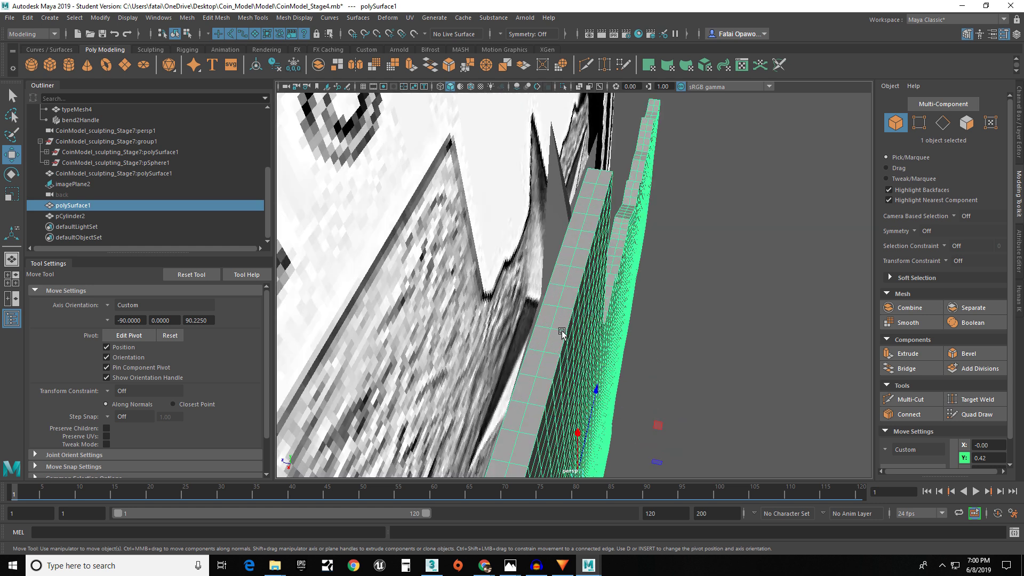
- Select the edge loop around the middle of the Texas side wall and move it close to the front edge
{"action": "key", "text": "F10"}
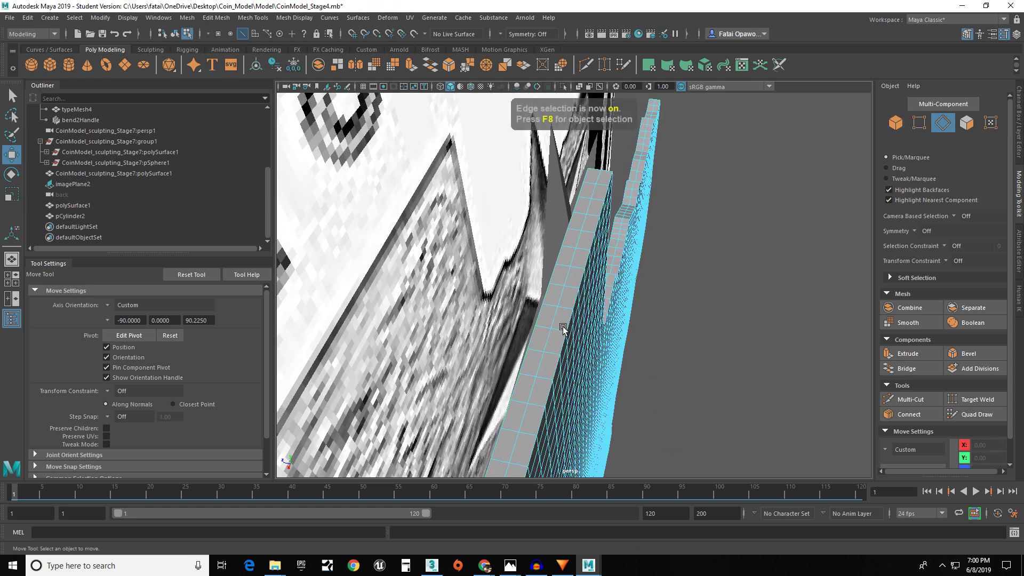
{"action": "left_click", "coordinate": [560, 330]}
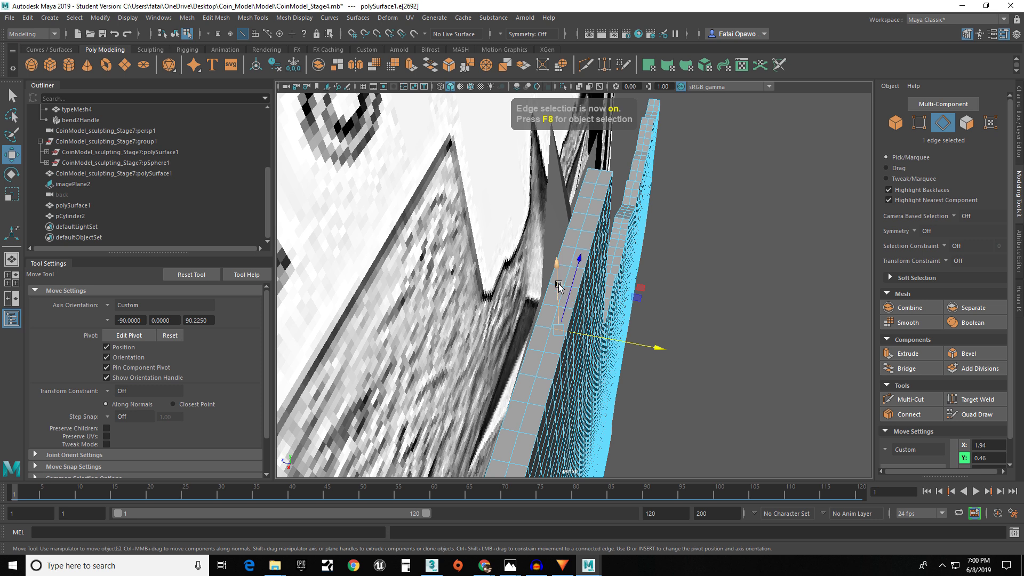
{"action": "double_click", "coordinate": [609, 309]}
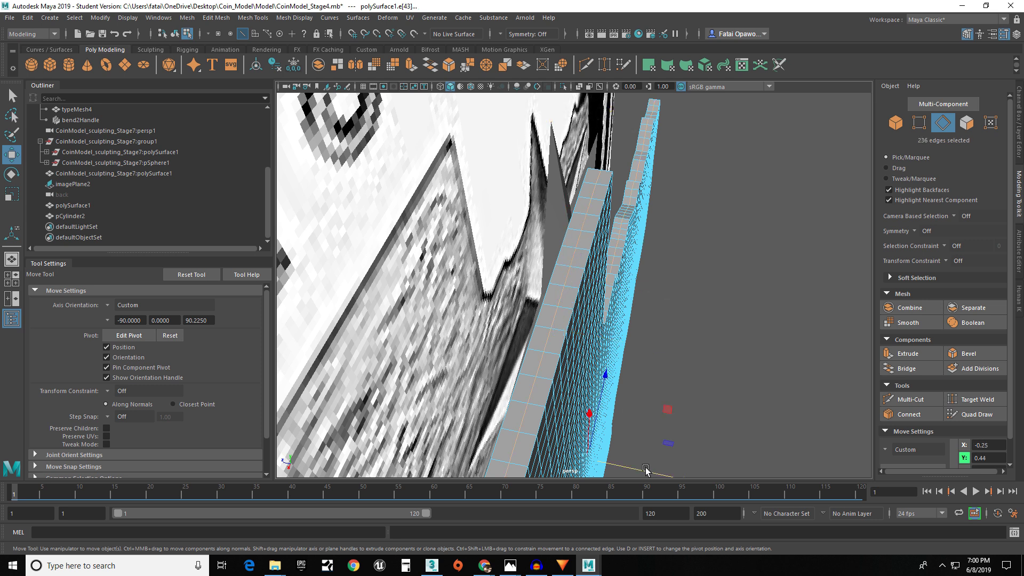
{"action": "left_click_drag", "start_coordinate": [643, 472], "coordinate": [644, 473]}
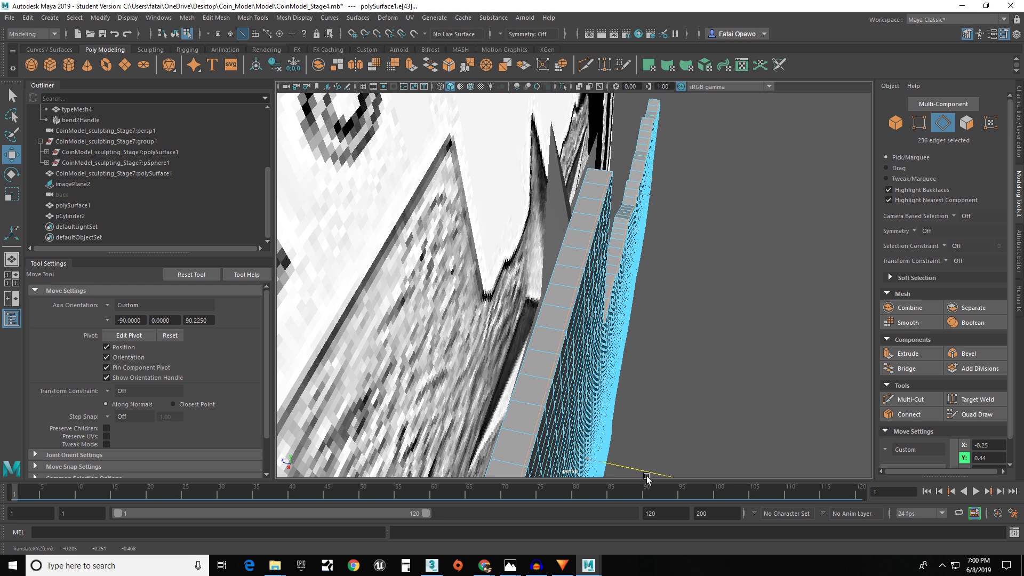
{"action": "left_click_drag", "start_coordinate": [647, 478], "coordinate": [649, 423]}
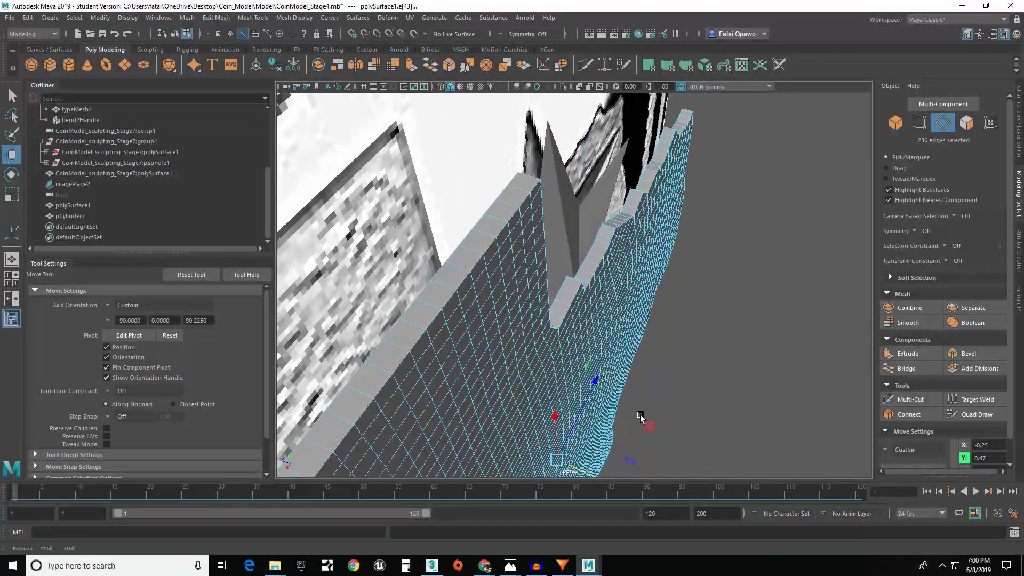
- Show the Texas shape with the smooth preview and cage, and return it to its place against the reference image
{"action": "key", "text": "2"}
{"action": "left_click", "coordinate": [621, 267]}
{"action": "left_click", "coordinate": [11, 96]}
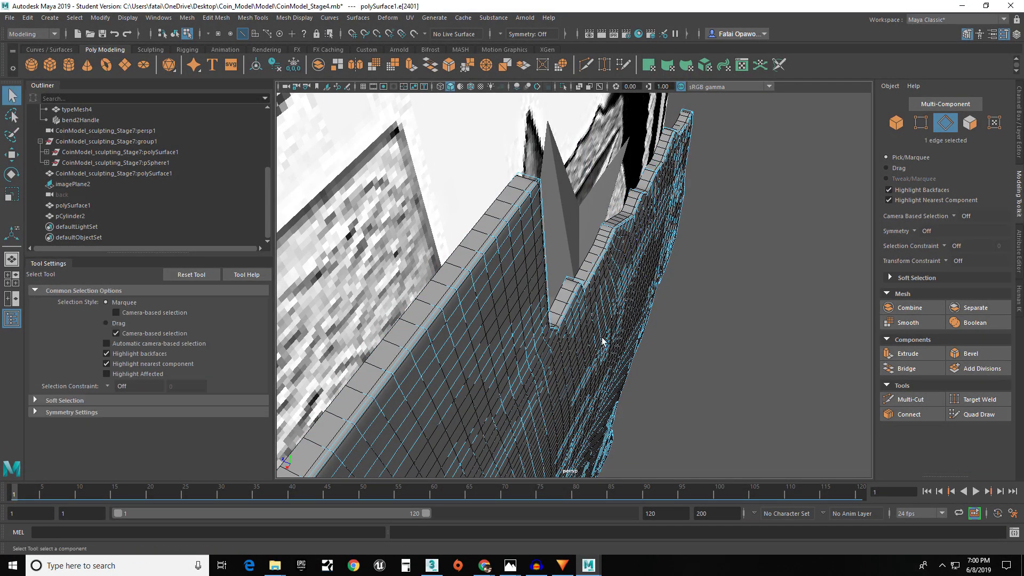
{"action": "left_click_drag", "start_coordinate": [584, 339], "coordinate": [532, 341], "text": "alt"}
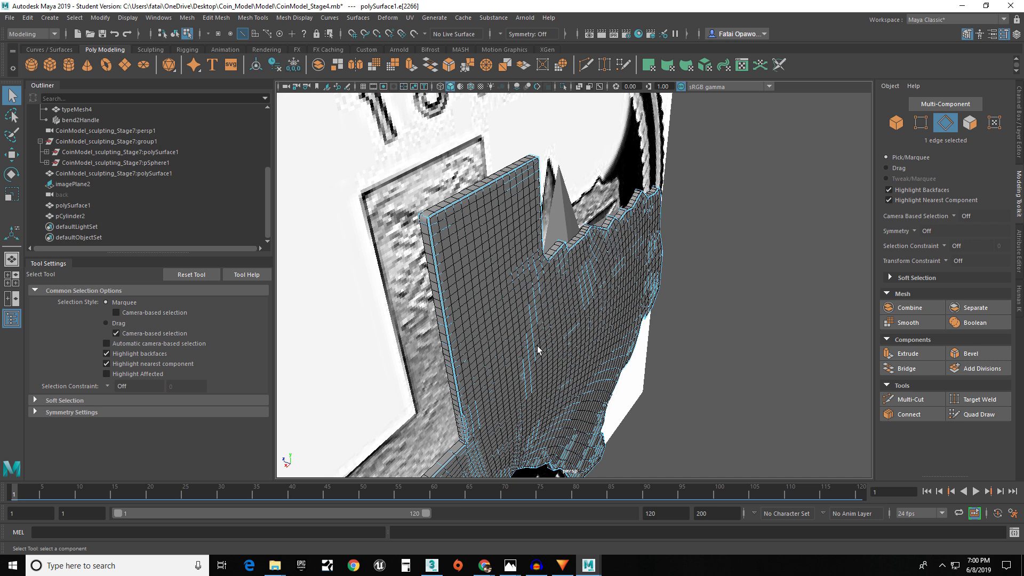
{"action": "key", "text": "w"}
{"action": "key", "text": "ctrl+z"}
{"action": "left_click", "coordinate": [941, 125]}
{"action": "left_click", "coordinate": [560, 374]}
{"action": "left_click_drag", "start_coordinate": [590, 408], "coordinate": [559, 291], "text": "alt"}
- Move the star slightly closer to the Texas surface, then select its edge loop and extrude the edges a short distance backward
{"action": "left_click", "coordinate": [559, 289]}
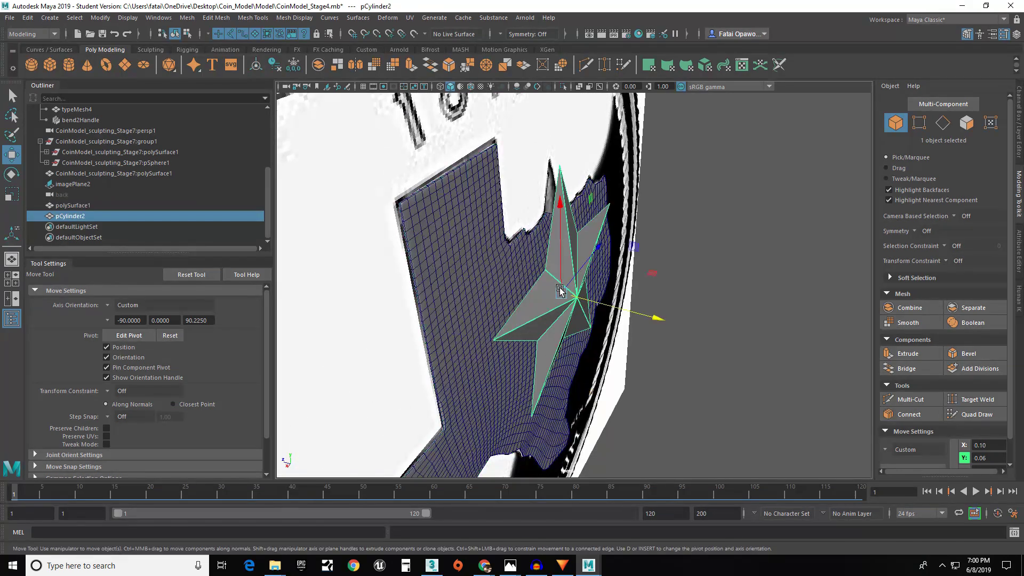
{"action": "left_click_drag", "start_coordinate": [625, 313], "coordinate": [621, 316]}
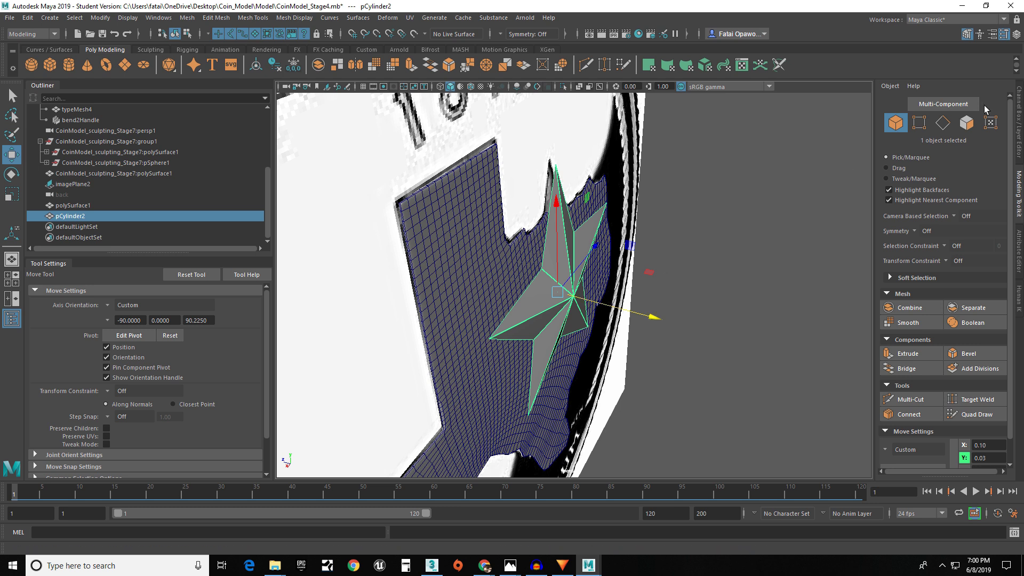
{"action": "left_click", "coordinate": [942, 122]}
{"action": "left_click", "coordinate": [547, 238]}
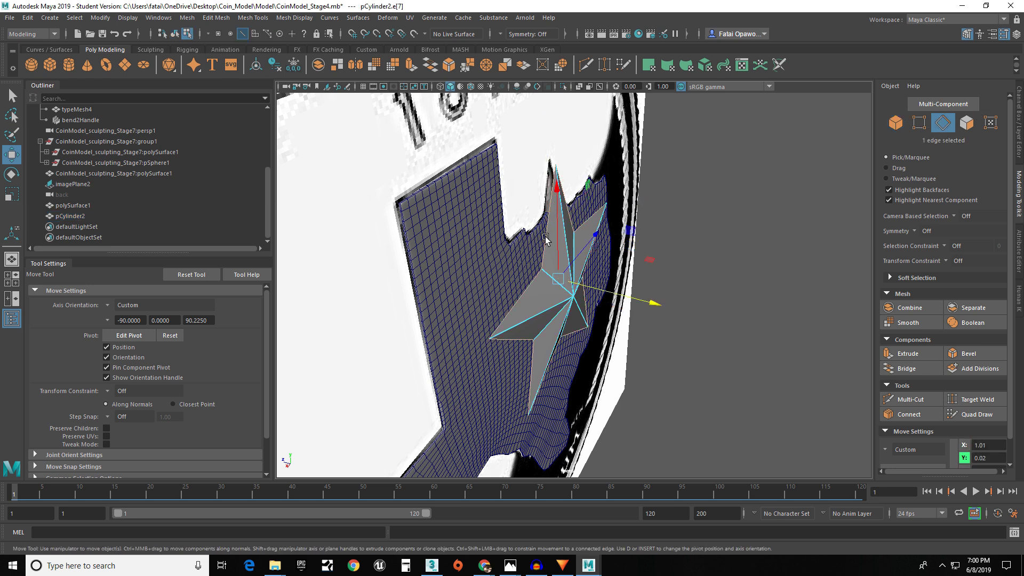
{"action": "double_click", "coordinate": [547, 238]}
{"action": "left_click_drag", "start_coordinate": [598, 290], "coordinate": [594, 289], "text": "shift"}
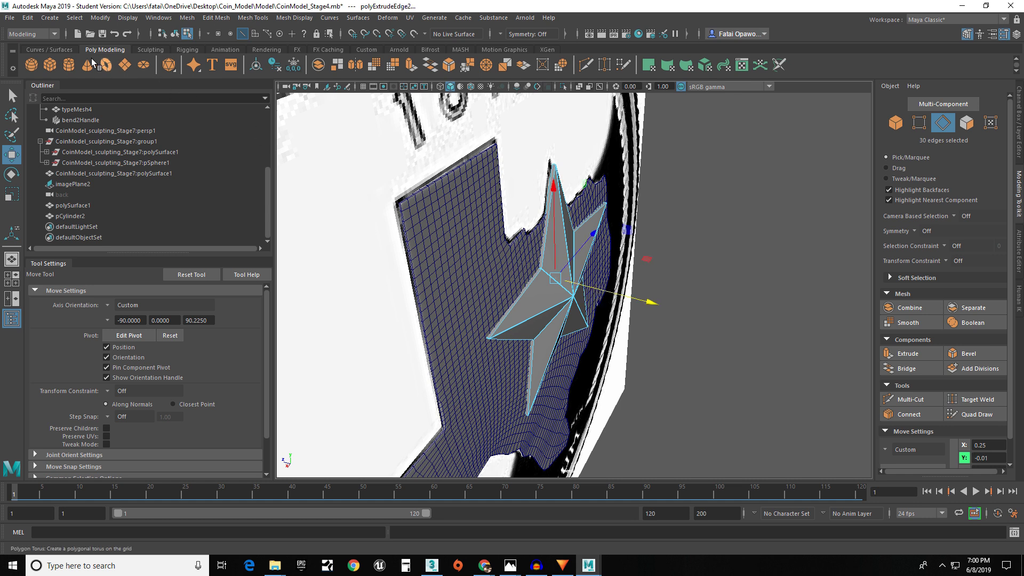
{"action": "key", "text": "q"}
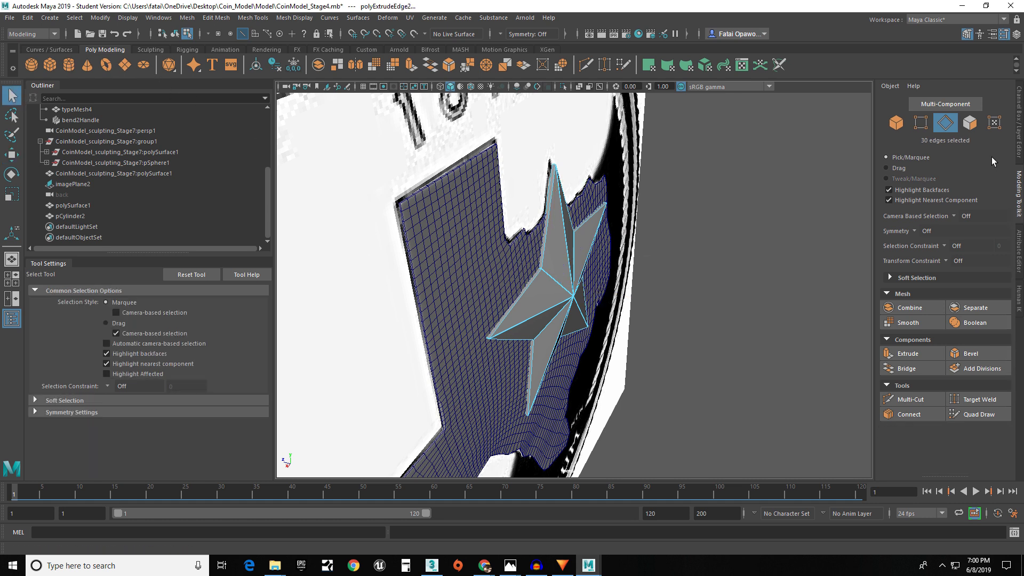
- Switch the star to object mode and move it deeper so its base sinks into the Texas surface
{"action": "left_click", "coordinate": [896, 123]}
{"action": "key", "text": "w"}
{"action": "left_click_drag", "start_coordinate": [589, 302], "coordinate": [440, 304]}
{"action": "scroll", "coordinate": [568, 182], "scroll_direction": "up", "scroll_amount": 8}
{"action": "left_click_drag", "start_coordinate": [606, 271], "coordinate": [614, 238], "text": "alt"}
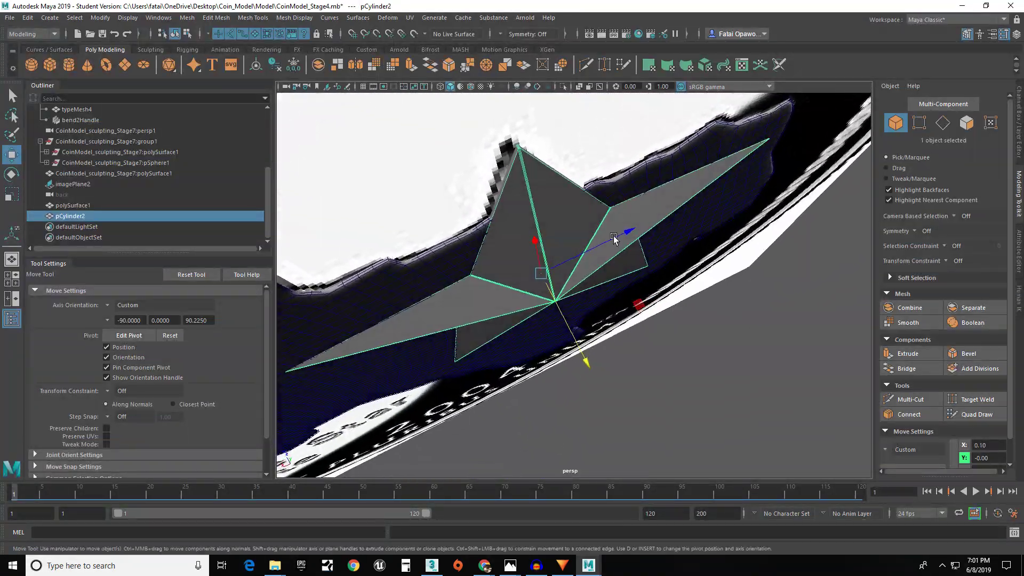
- Select the star's edges and bevel them with a fraction of 0.05 and 2 segments
{"action": "key", "text": "F10"}
{"action": "double_click", "coordinate": [511, 170]}
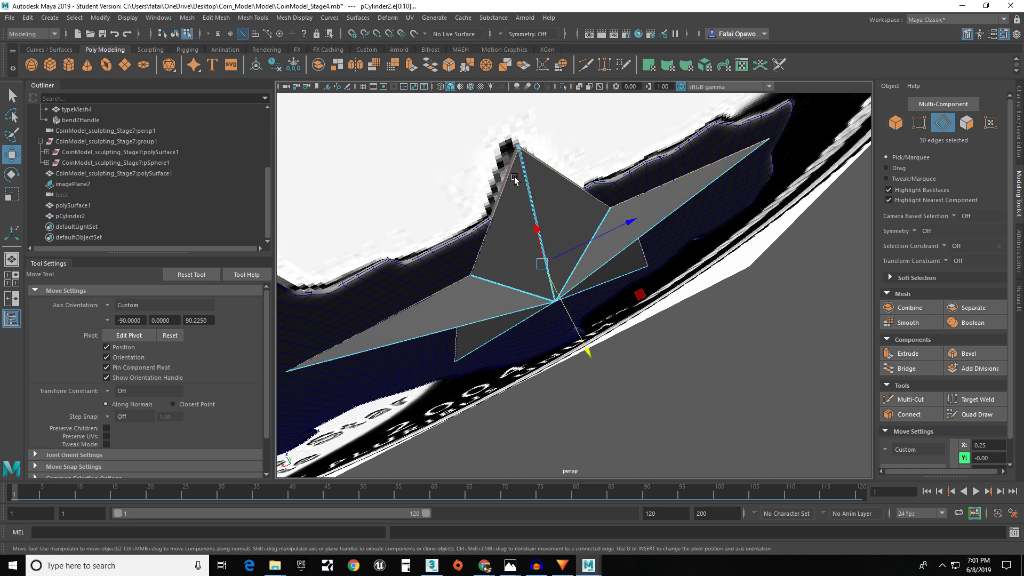
{"action": "left_click", "coordinate": [969, 354]}
{"action": "left_click", "coordinate": [781, 299]}
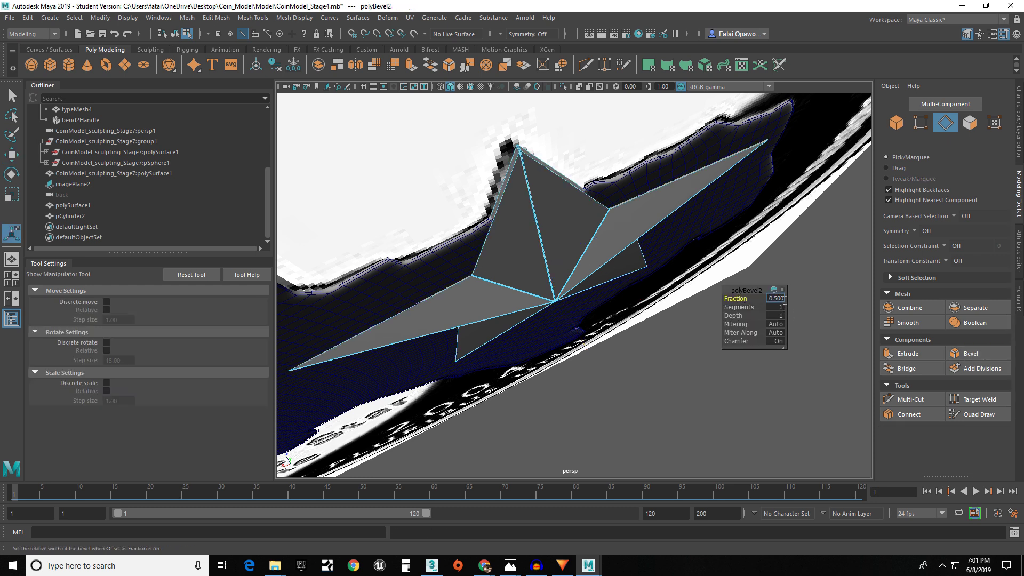
{"action": "type", "text": "0.05"}
{"action": "key", "text": "Return"}
{"action": "mouse_move", "coordinate": [549, 234]}
{"action": "left_mouse_down", "text": "alt"}
{"action": "mouse_move", "coordinate": [503, 144]}
{"action": "mouse_move", "coordinate": [555, 203]}
{"action": "mouse_move", "coordinate": [560, 235]}
{"action": "mouse_move", "coordinate": [550, 167]}
{"action": "mouse_move", "coordinate": [537, 169]}
{"action": "mouse_move", "coordinate": [594, 279]}
{"action": "left_mouse_up", "text": "alt"}
{"action": "left_click", "coordinate": [779, 306]}
{"action": "type", "text": "2"}
{"action": "key", "text": "Return"}
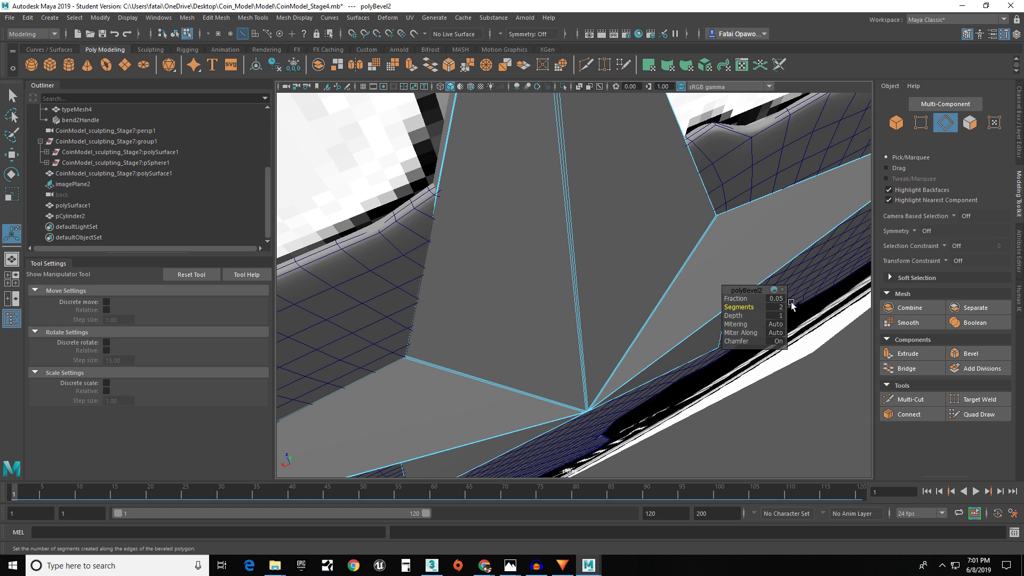
- Set the star bevel's fraction to 0.09
{"action": "left_click", "coordinate": [776, 298]}
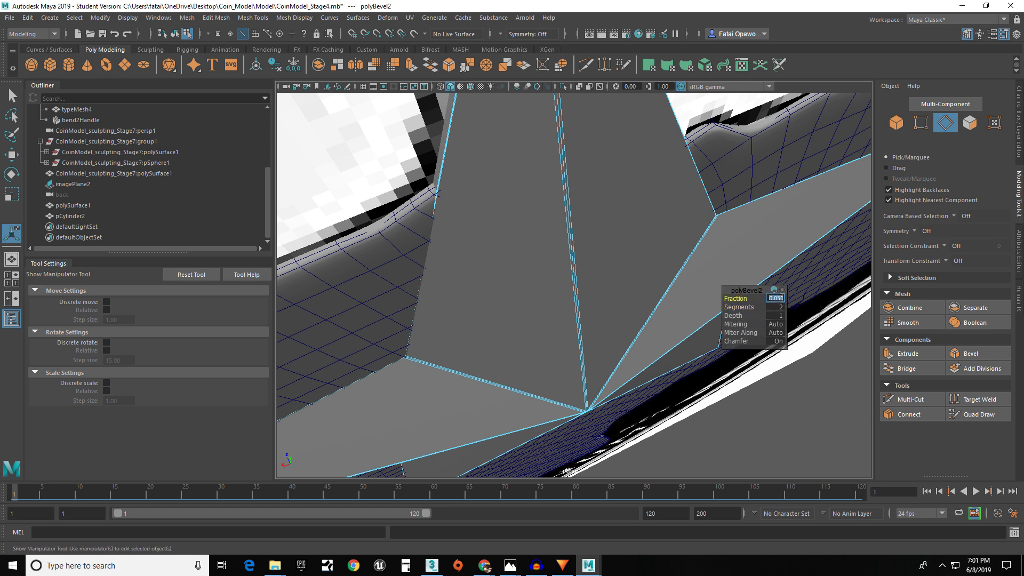
{"action": "type", "text": ".09"}
{"action": "key", "text": "Return"}
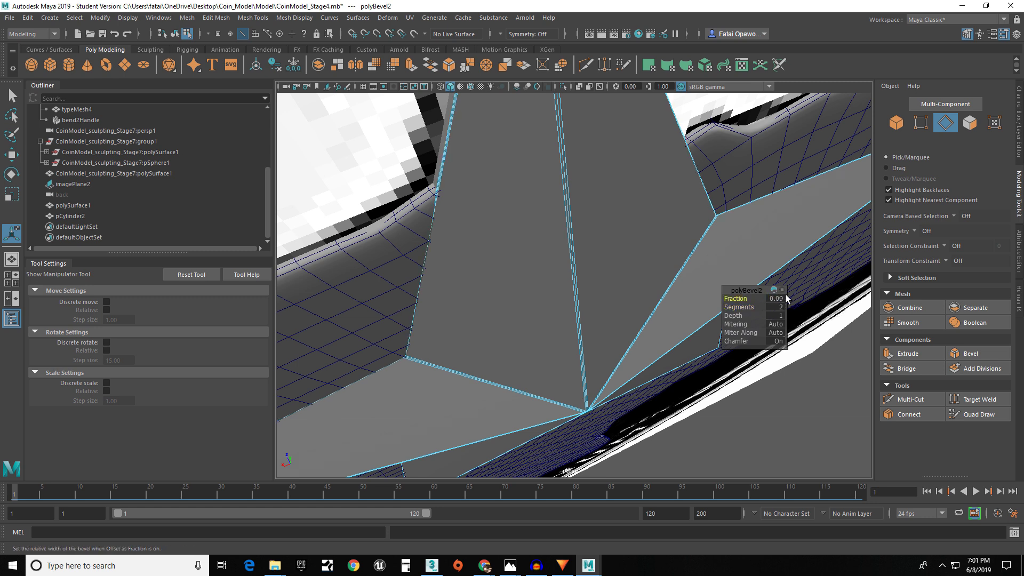
{"action": "left_click_drag", "start_coordinate": [678, 335], "coordinate": [519, 245], "text": "alt"}
{"action": "scroll", "coordinate": [519, 245], "scroll_direction": "down", "scroll_amount": 6}
- Select the back camera and view the star and Texas shape against the whole coin reference
{"action": "left_click", "coordinate": [537, 265]}
{"action": "mouse_move", "coordinate": [560, 252]}
{"action": "left_mouse_down", "text": "alt"}
{"action": "mouse_move", "coordinate": [485, 251]}
{"action": "mouse_move", "coordinate": [656, 258]}
{"action": "mouse_move", "coordinate": [468, 254]}
{"action": "mouse_move", "coordinate": [545, 254]}
{"action": "left_mouse_up", "text": "alt"}
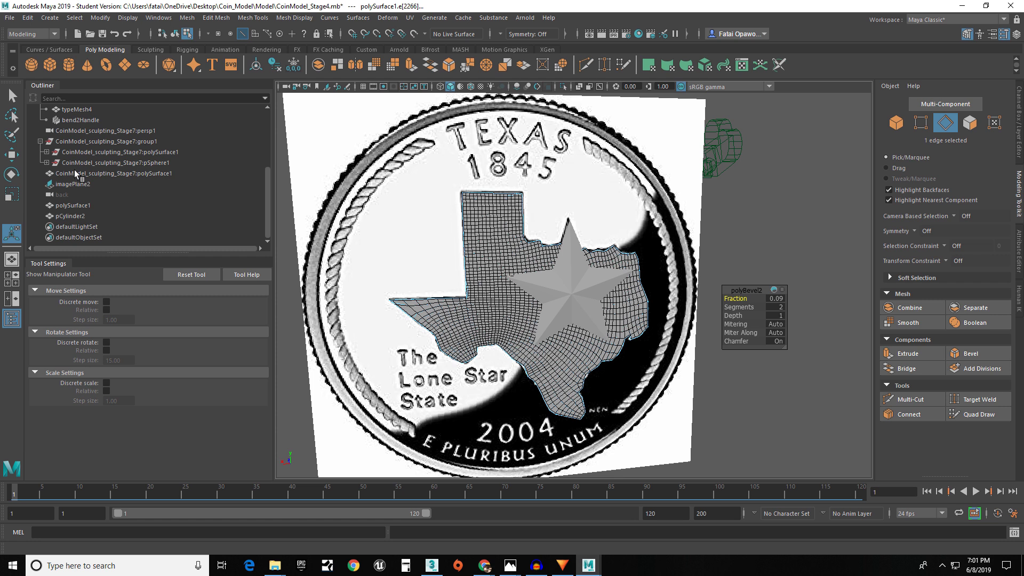
{"action": "left_click", "coordinate": [63, 194]}
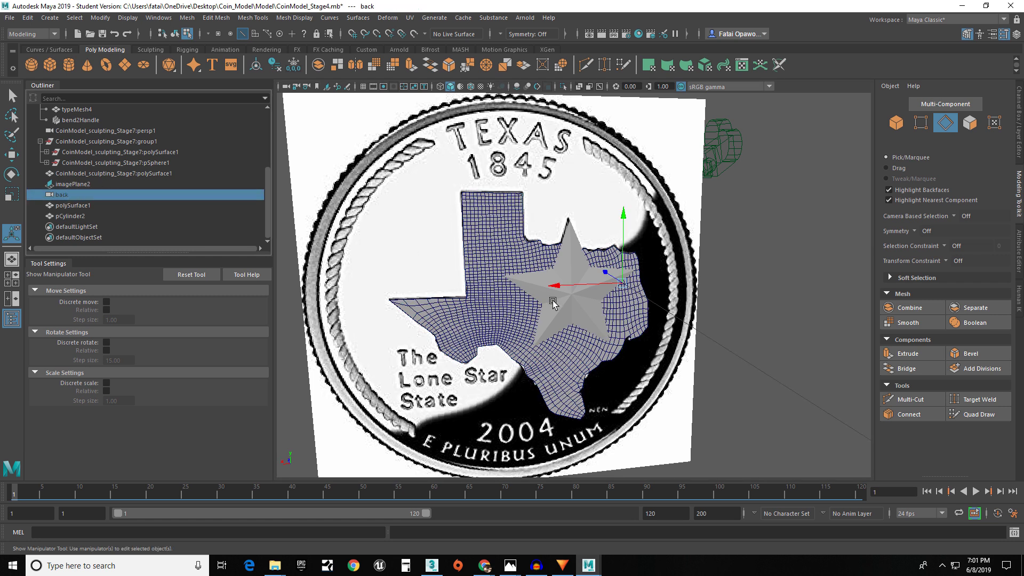
{"action": "scroll", "coordinate": [546, 302], "scroll_direction": "down", "scroll_amount": 5}
{"action": "left_click_drag", "start_coordinate": [546, 303], "coordinate": [598, 294], "text": "alt"}
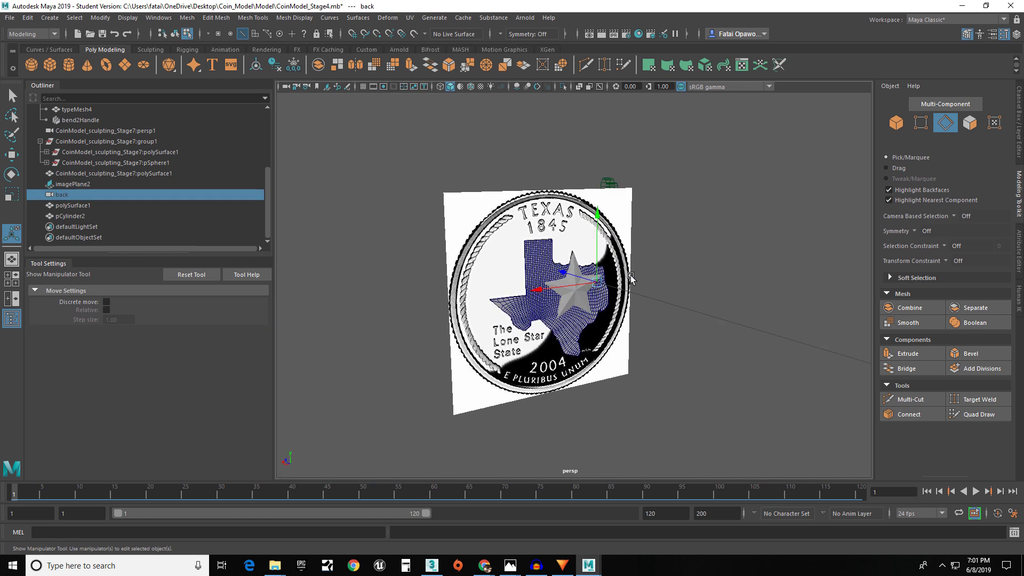
- Return to object selection mode and select the Texas coin reference image plane
{"action": "left_click", "coordinate": [571, 216]}
{"action": "left_click", "coordinate": [11, 96]}
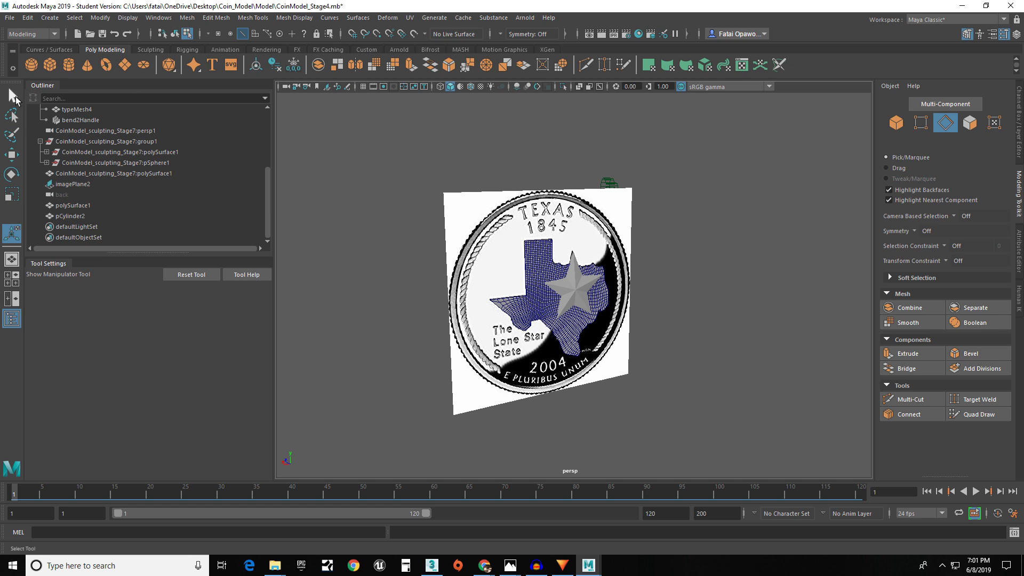
{"action": "key", "text": "F8"}
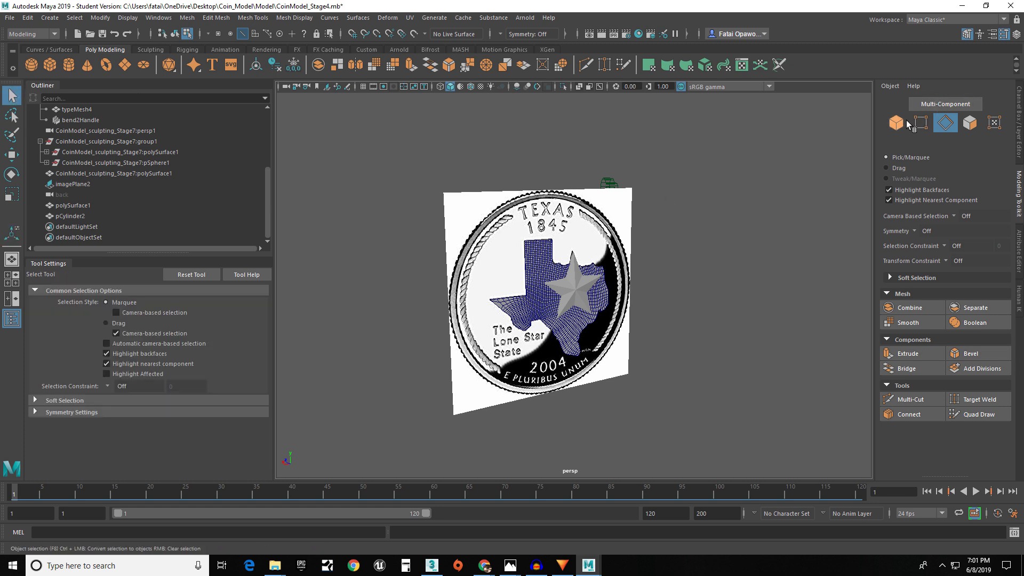
{"action": "left_click", "coordinate": [562, 223]}
{"action": "left_click_drag", "start_coordinate": [613, 278], "coordinate": [633, 273], "text": "alt"}
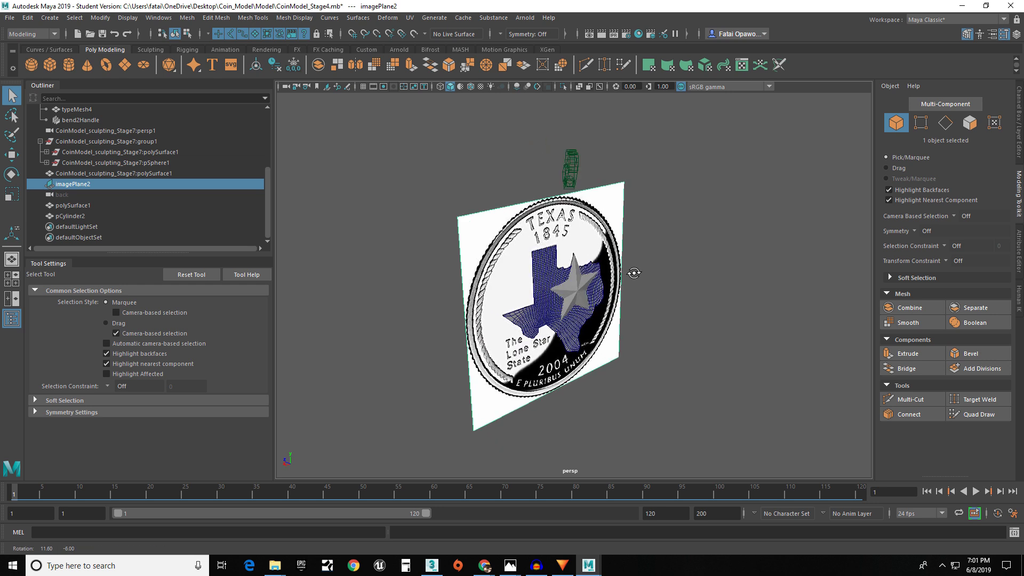
- Save the scene under the new name CoinModel_TexasLogo_Stage7.mb in the Model folder
{"action": "left_click", "coordinate": [8, 18]}
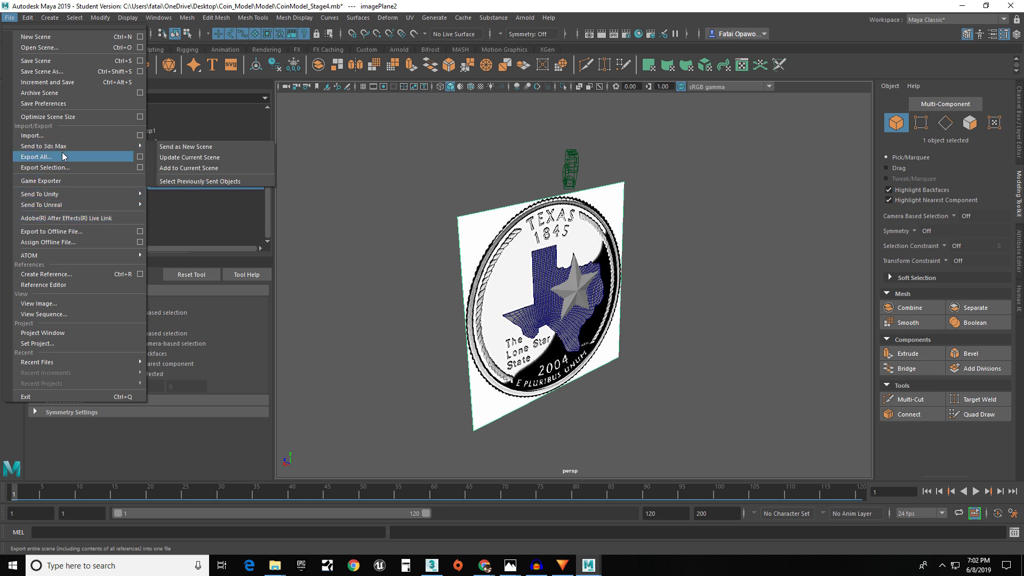
{"action": "left_click", "coordinate": [43, 71]}
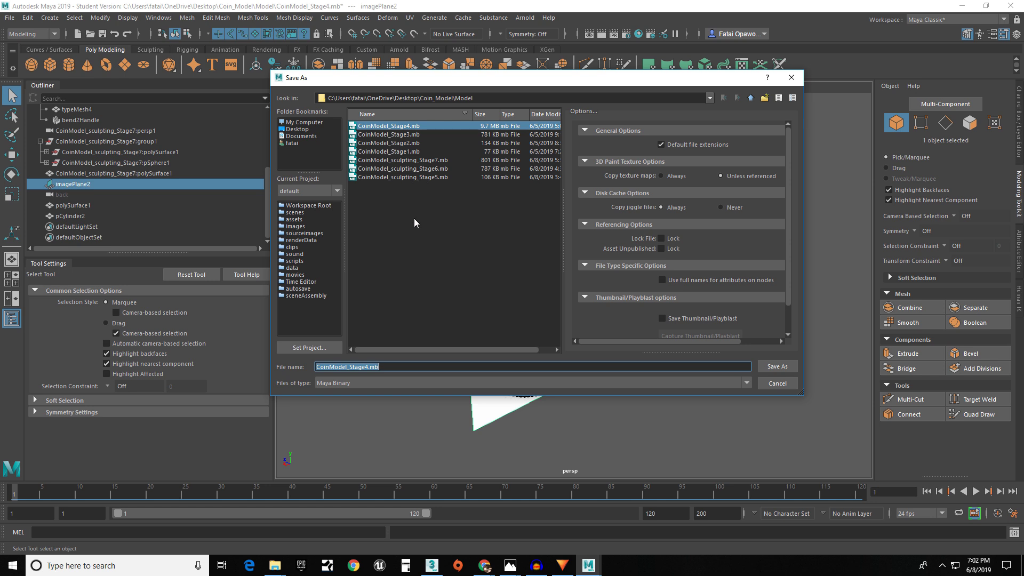
{"action": "left_click", "coordinate": [371, 367]}
{"action": "left_click", "coordinate": [414, 160]}
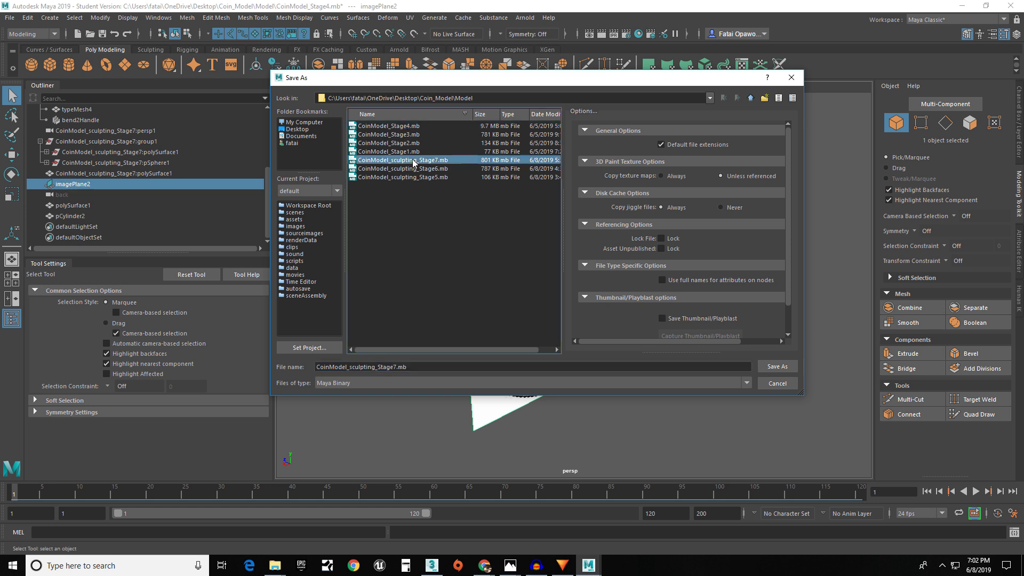
{"action": "left_click", "coordinate": [374, 367]}
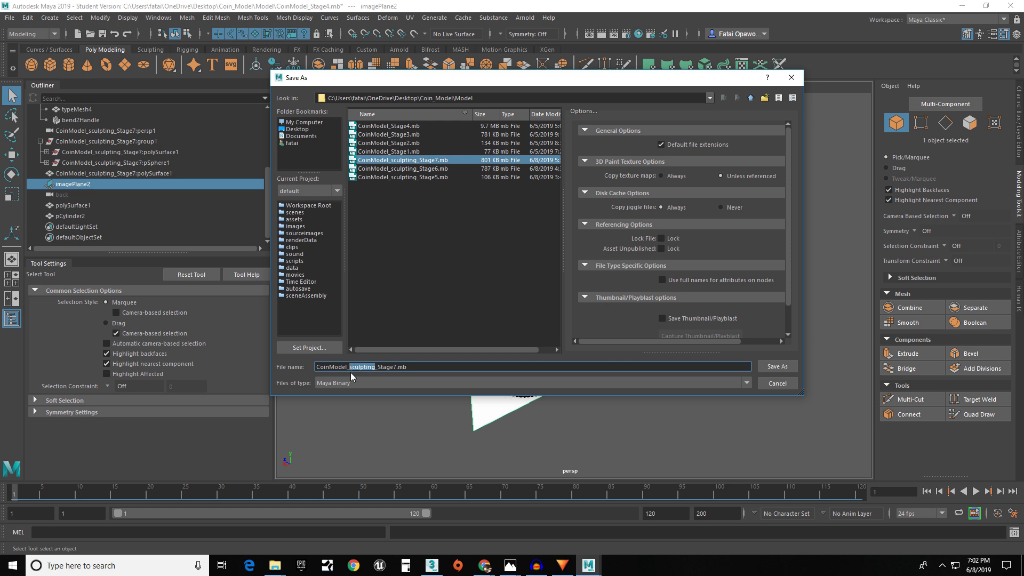
{"action": "type", "text": "Texas"}
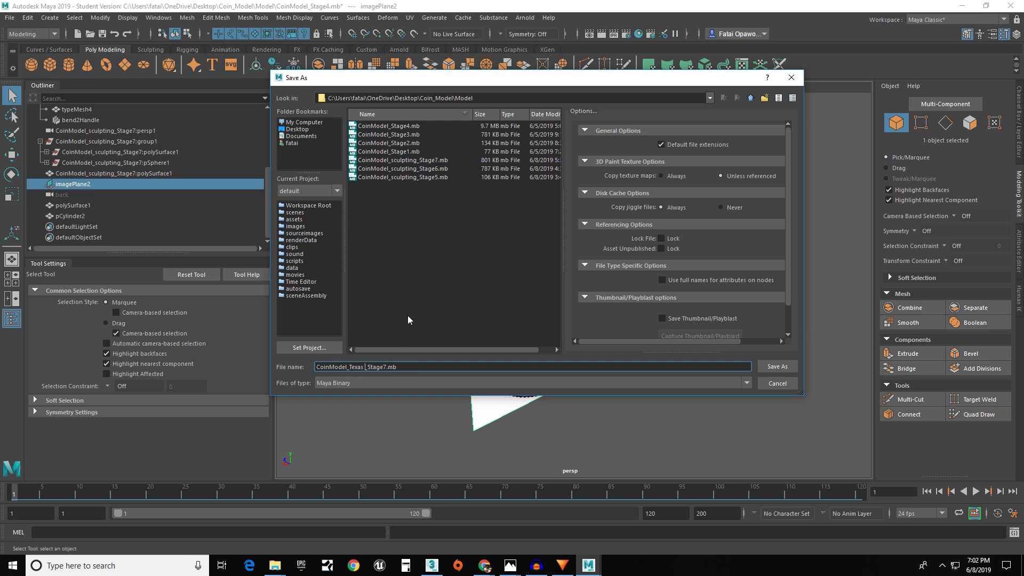
{"action": "type", "text": " Logo"}
{"action": "key", "text": "Return"}
{"action": "left_click", "coordinate": [486, 291]}
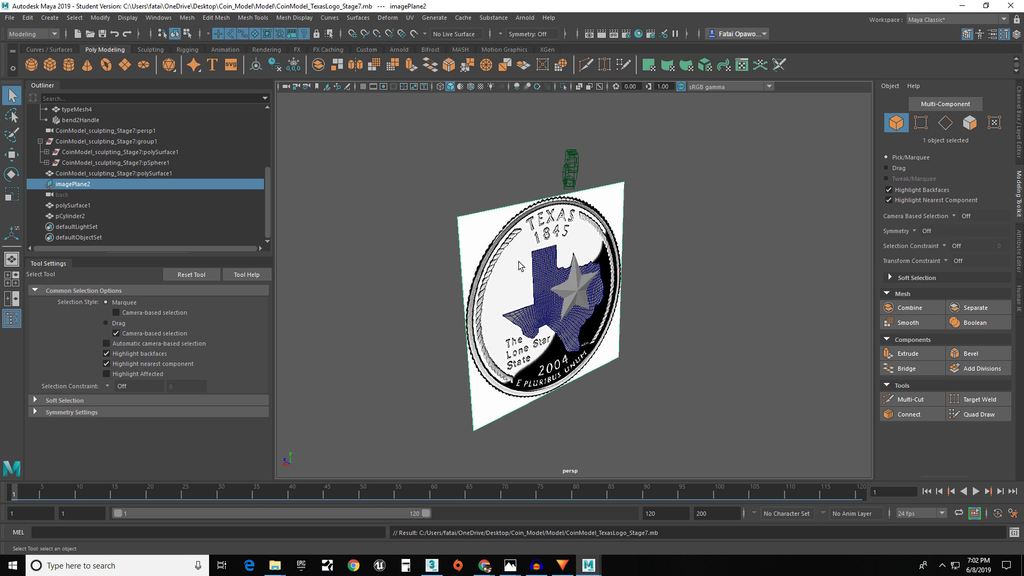
- Select the Texas shape and display it in smooth mesh preview
{"action": "left_click_drag", "start_coordinate": [578, 297], "coordinate": [616, 236], "text": "alt"}
{"action": "left_click", "coordinate": [548, 279]}
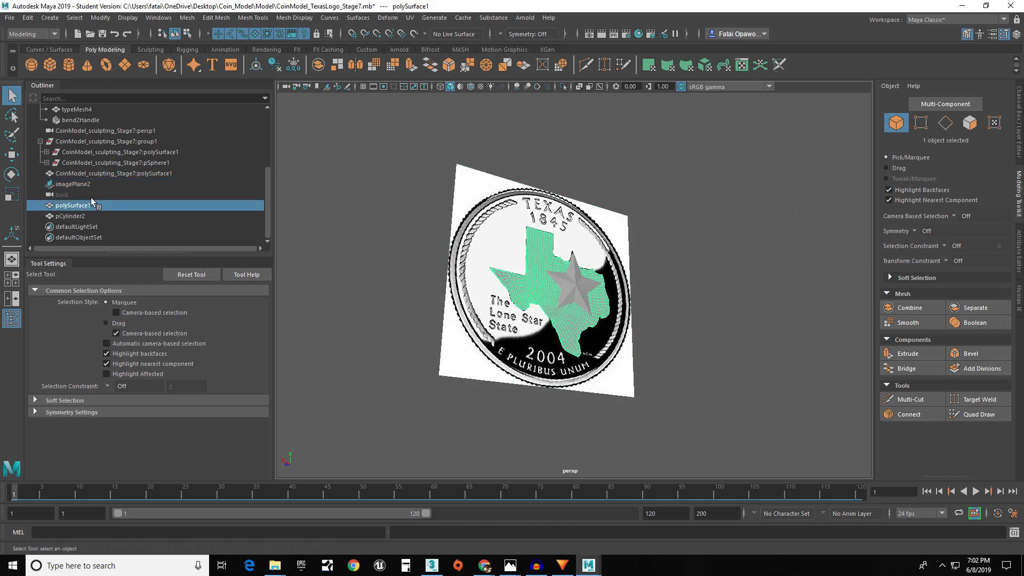
{"action": "left_click", "coordinate": [88, 141]}
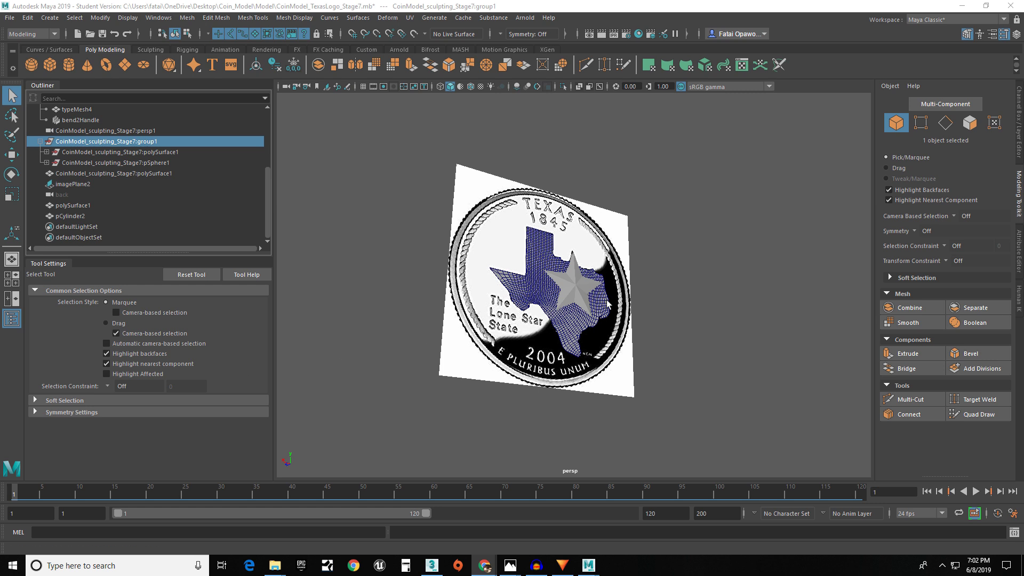
{"action": "left_click", "coordinate": [560, 314]}
{"action": "left_click", "coordinate": [566, 283]}
{"action": "left_click_drag", "start_coordinate": [572, 310], "coordinate": [534, 341], "text": "alt"}
{"action": "scroll", "coordinate": [572, 287], "scroll_direction": "up", "scroll_amount": 3}
{"action": "left_click", "coordinate": [463, 290]}
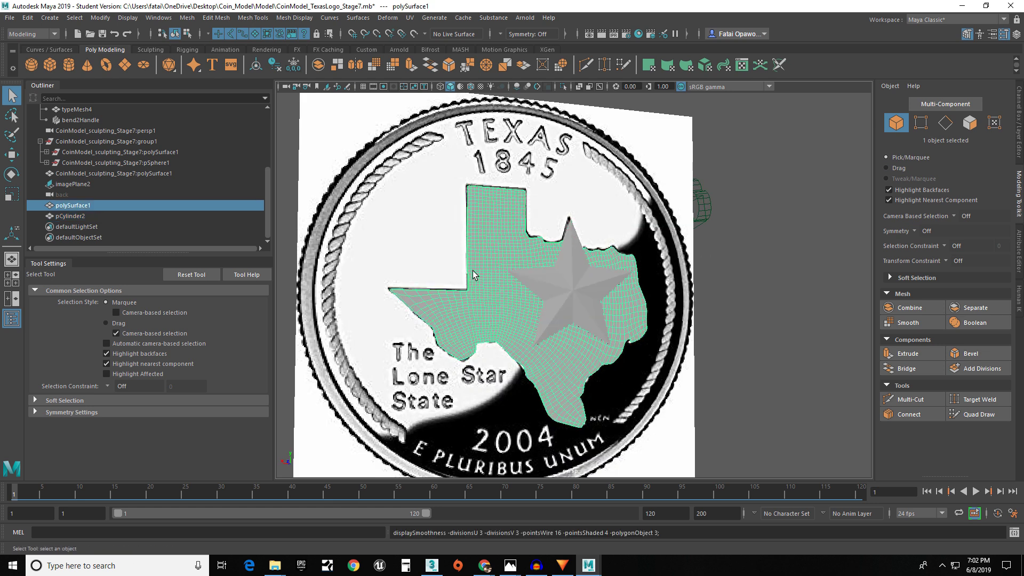
- Unhide the main coin body with its lettering and hide the Texas reference image plane
{"action": "left_click", "coordinate": [729, 292]}
{"action": "mouse_move", "coordinate": [555, 283]}
{"action": "left_mouse_down", "text": "alt"}
{"action": "mouse_move", "coordinate": [709, 300]}
{"action": "mouse_move", "coordinate": [613, 304]}
{"action": "mouse_move", "coordinate": [716, 327]}
{"action": "mouse_move", "coordinate": [754, 315]}
{"action": "mouse_move", "coordinate": [338, 233]}
{"action": "left_mouse_up", "text": "alt"}
{"action": "scroll", "coordinate": [45, 184], "scroll_direction": "up", "scroll_amount": 3}
{"action": "scroll", "coordinate": [45, 184], "scroll_direction": "up", "scroll_amount": 2}
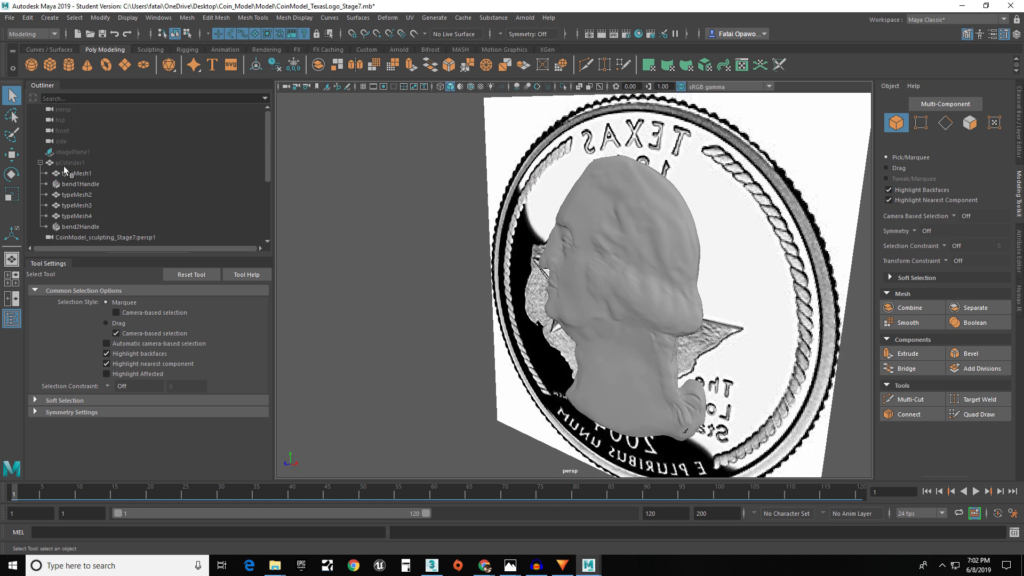
{"action": "left_click", "coordinate": [69, 163]}
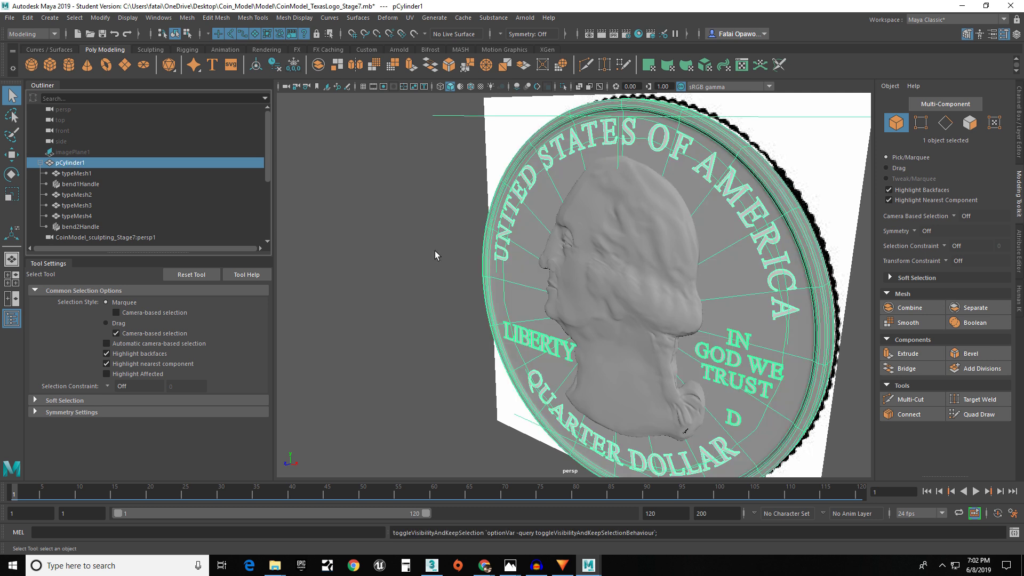
{"action": "left_click", "coordinate": [798, 158]}
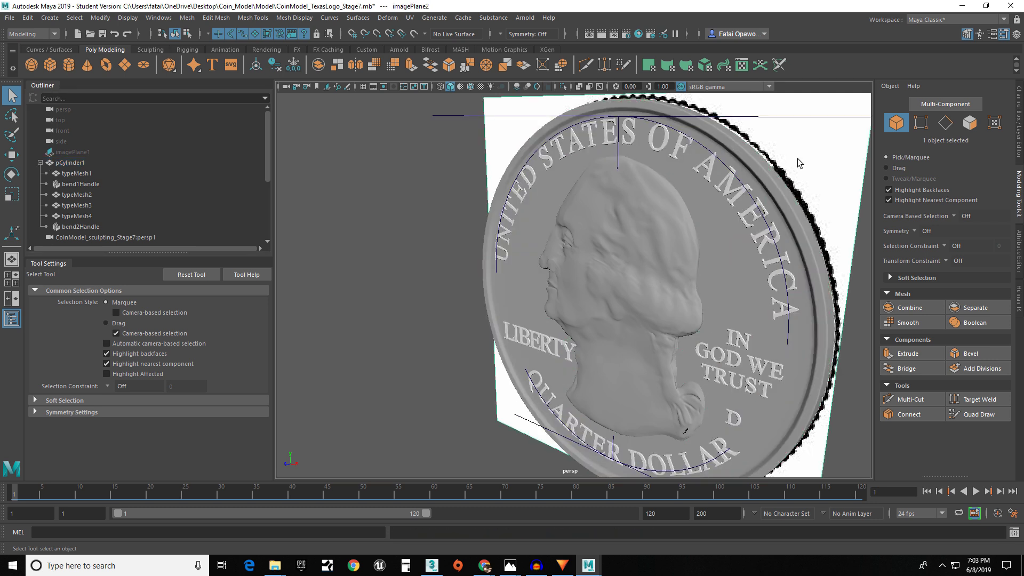
{"action": "key", "text": "h"}
{"action": "scroll", "coordinate": [755, 168], "scroll_direction": "down", "scroll_amount": 4}
{"action": "left_click_drag", "start_coordinate": [754, 169], "coordinate": [741, 211], "text": "alt"}
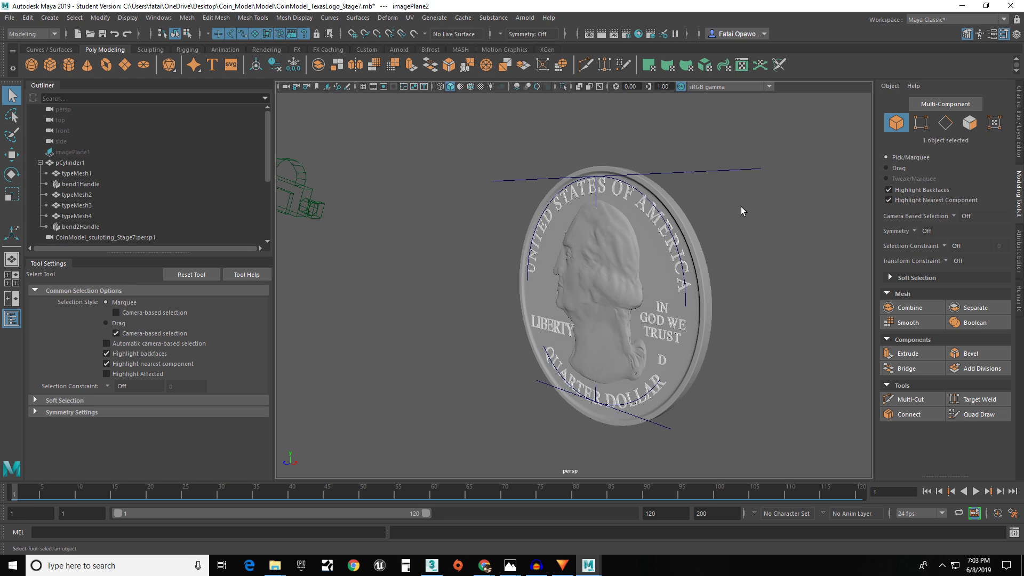
- Collapse the coin body and portrait group hierarchies in the Outliner
{"action": "left_click", "coordinate": [722, 170]}
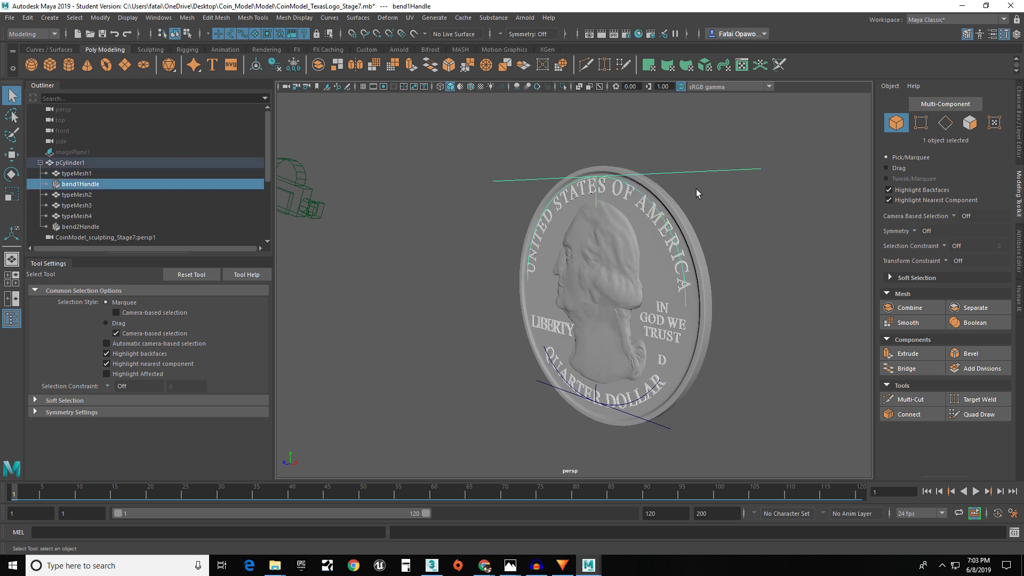
{"action": "left_click", "coordinate": [40, 163]}
{"action": "left_click", "coordinate": [73, 185]}
{"action": "left_click", "coordinate": [40, 184]}
- Select the star and Texas shape together and move them slightly toward the coin's reverse face
{"action": "mouse_move", "coordinate": [718, 255]}
{"action": "left_mouse_down", "text": "alt"}
{"action": "mouse_move", "coordinate": [820, 259]}
{"action": "mouse_move", "coordinate": [510, 244]}
{"action": "mouse_move", "coordinate": [464, 247]}
{"action": "mouse_move", "coordinate": [448, 265]}
{"action": "mouse_move", "coordinate": [585, 285]}
{"action": "mouse_move", "coordinate": [548, 263]}
{"action": "mouse_move", "coordinate": [564, 241]}
{"action": "mouse_move", "coordinate": [540, 245]}
{"action": "mouse_move", "coordinate": [536, 236]}
{"action": "mouse_move", "coordinate": [539, 271]}
{"action": "mouse_move", "coordinate": [697, 254]}
{"action": "mouse_move", "coordinate": [745, 267]}
{"action": "mouse_move", "coordinate": [748, 253]}
{"action": "mouse_move", "coordinate": [726, 256]}
{"action": "left_mouse_up", "text": "alt"}
{"action": "scroll", "coordinate": [570, 285], "scroll_direction": "up", "scroll_amount": 6}
{"action": "left_click", "coordinate": [565, 243]}
{"action": "left_click", "coordinate": [537, 250], "text": "shift"}
{"action": "scroll", "coordinate": [539, 271], "scroll_direction": "down", "scroll_amount": 6}
{"action": "scroll", "coordinate": [562, 210], "scroll_direction": "up", "scroll_amount": 5}
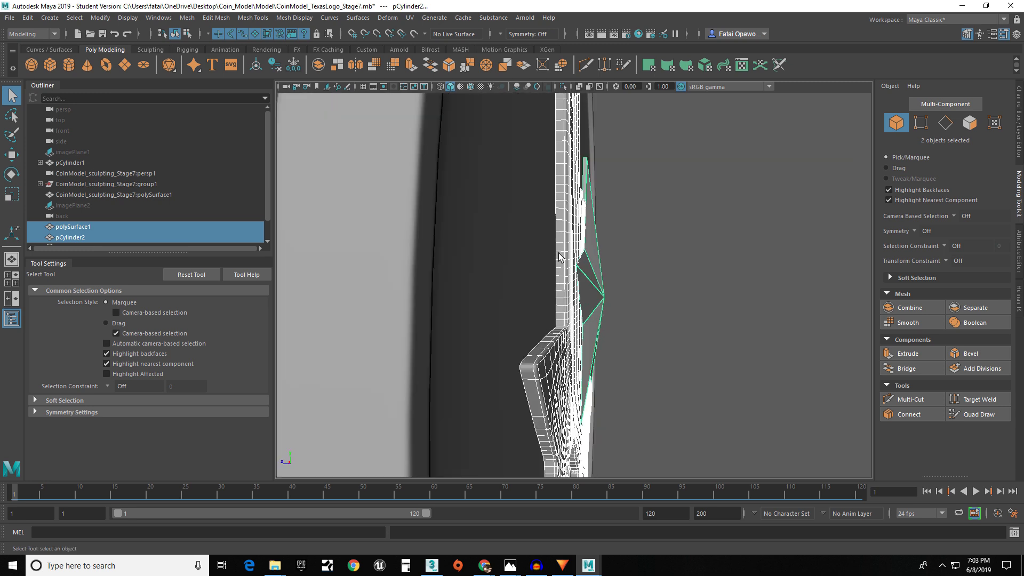
{"action": "key", "text": "w"}
{"action": "left_click_drag", "start_coordinate": [611, 295], "coordinate": [613, 295]}
- Reselect the star and Texas shape and adjust their depth so Texas sits on the coin's reverse face with the star raised
{"action": "left_click", "coordinate": [585, 240]}
{"action": "left_click", "coordinate": [593, 226]}
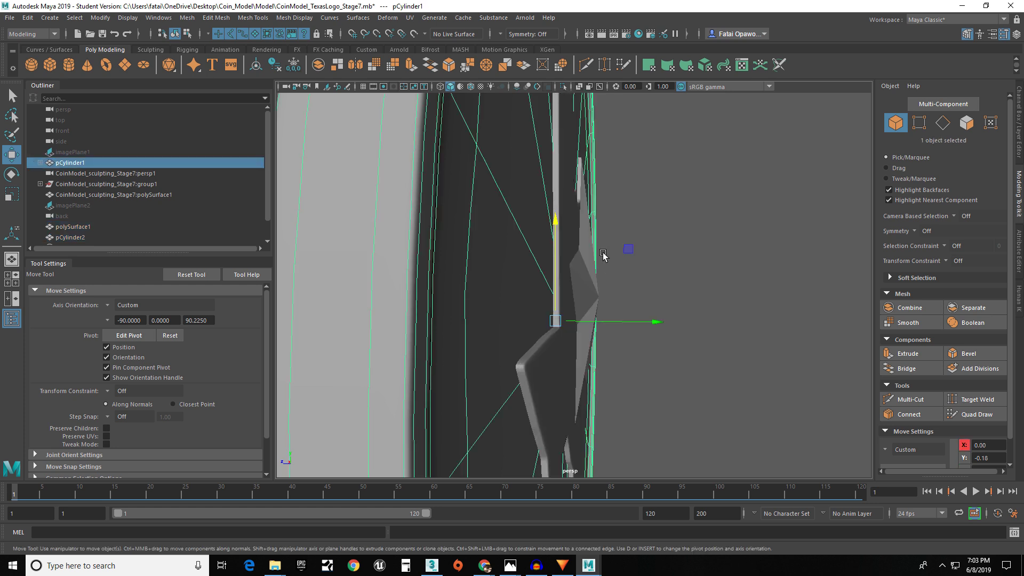
{"action": "left_click", "coordinate": [594, 287]}
{"action": "left_click", "coordinate": [564, 267], "text": "shift"}
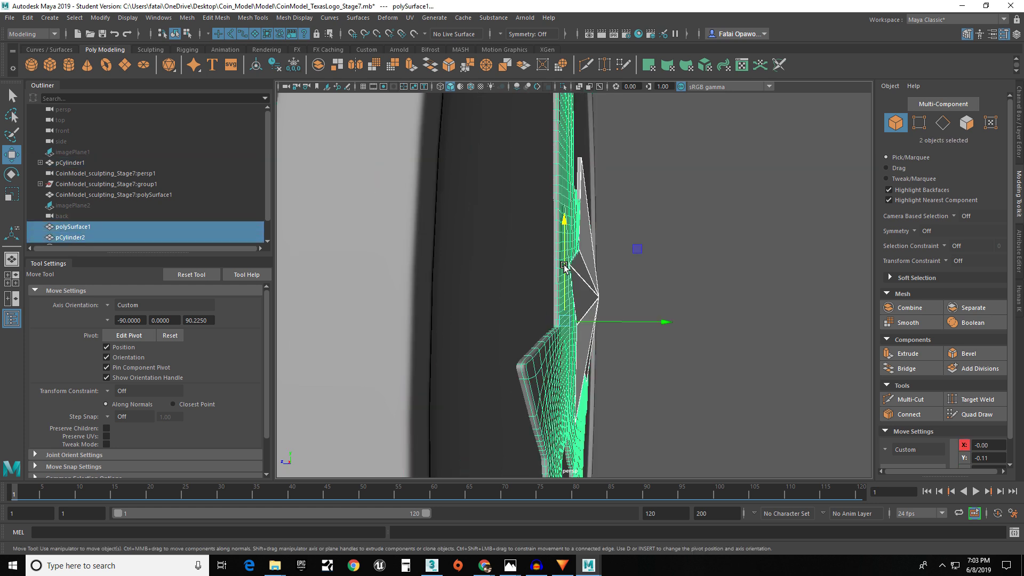
{"action": "left_click_drag", "start_coordinate": [621, 322], "coordinate": [587, 291]}
{"action": "left_click", "coordinate": [745, 280]}
{"action": "scroll", "coordinate": [704, 303], "scroll_direction": "down", "scroll_amount": 5}
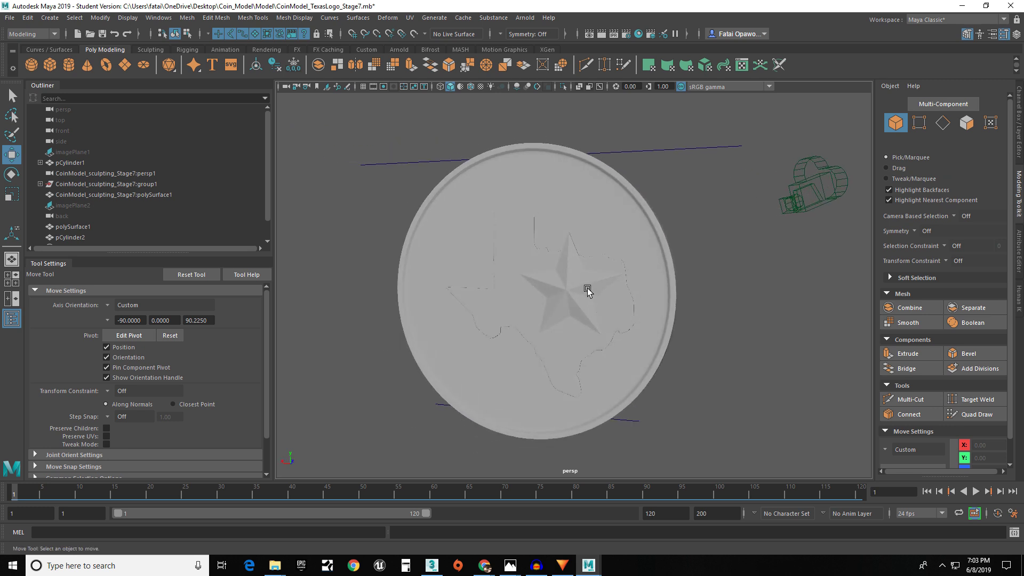
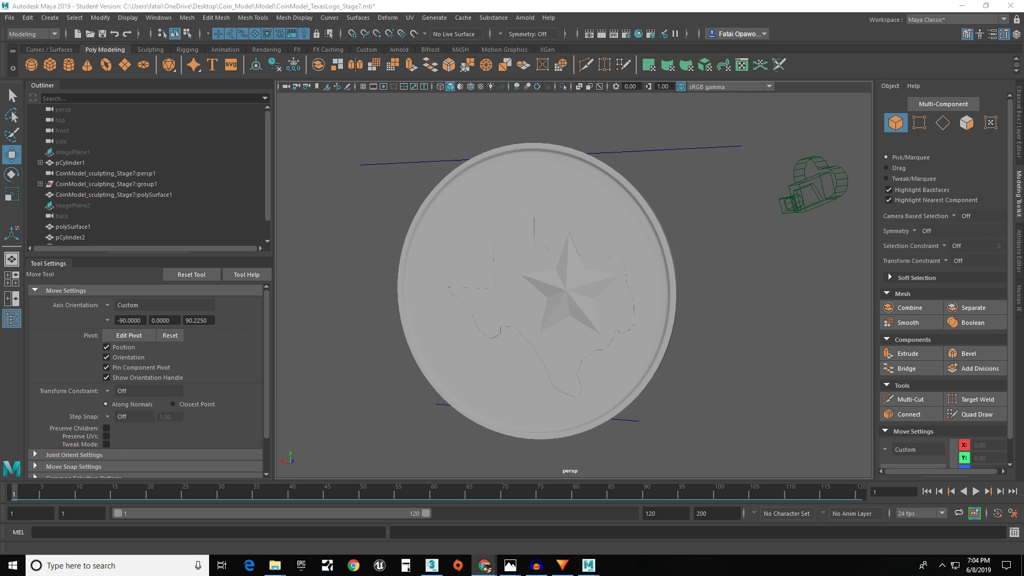
- Unhide the Texas reference image plane so it can guide the new 3D text
{"action": "left_click_drag", "start_coordinate": [622, 309], "coordinate": [635, 368], "text": "alt"}
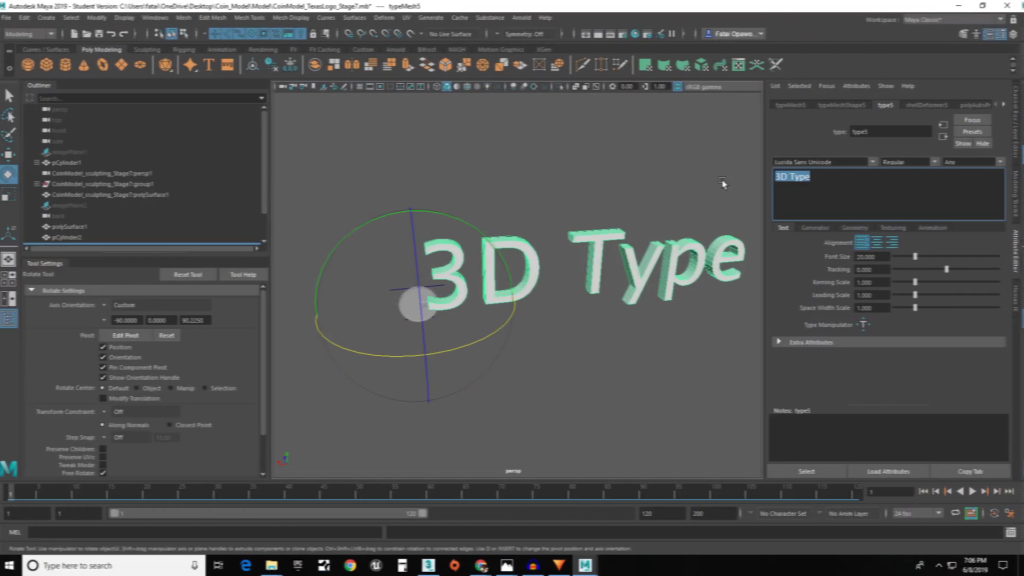
{"action": "scroll", "coordinate": [481, 278], "scroll_direction": "up", "scroll_amount": 5}
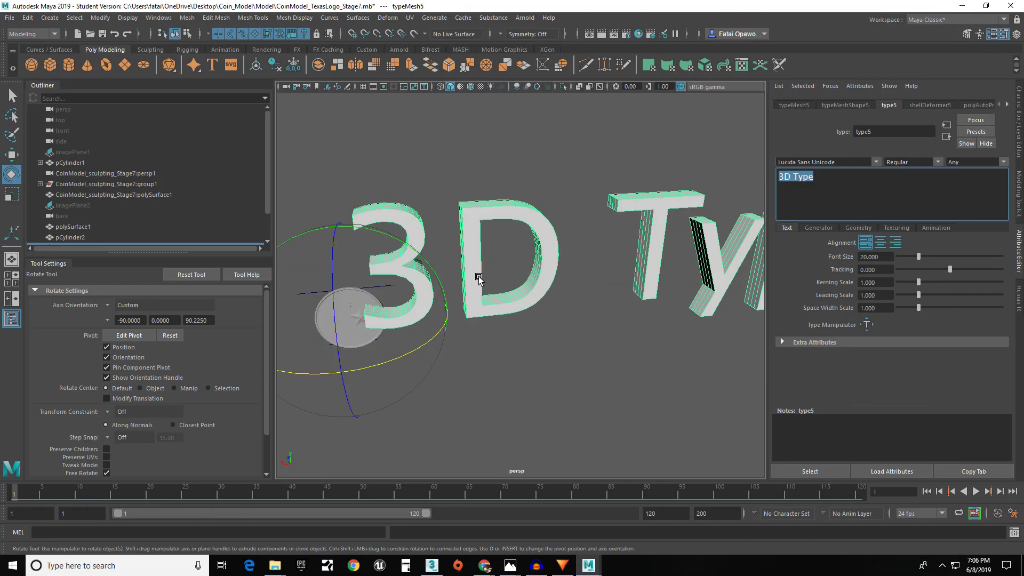
{"action": "middle_click_drag", "start_coordinate": [352, 284], "coordinate": [434, 286], "text": "alt"}
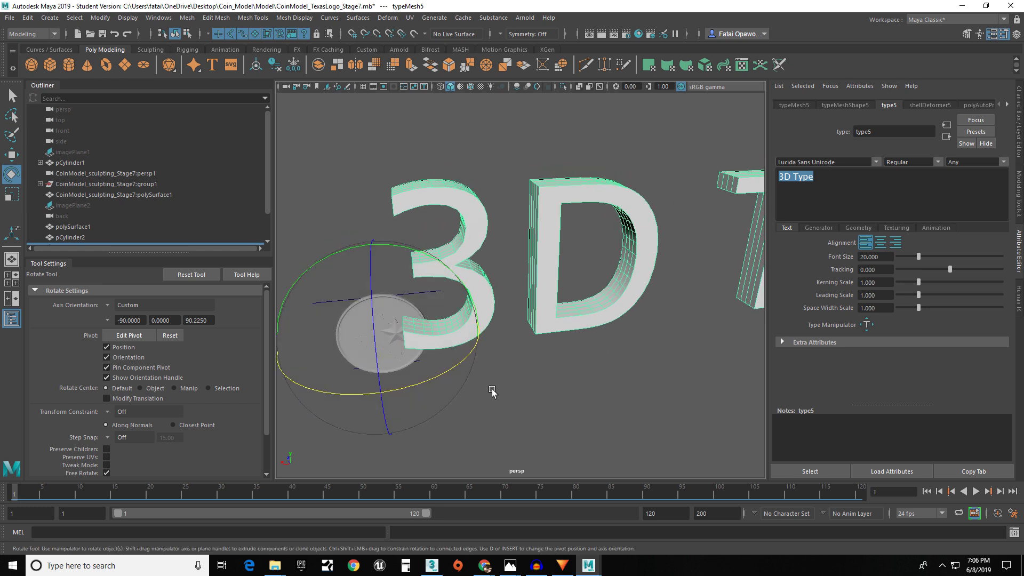
{"action": "left_click", "coordinate": [73, 205]}
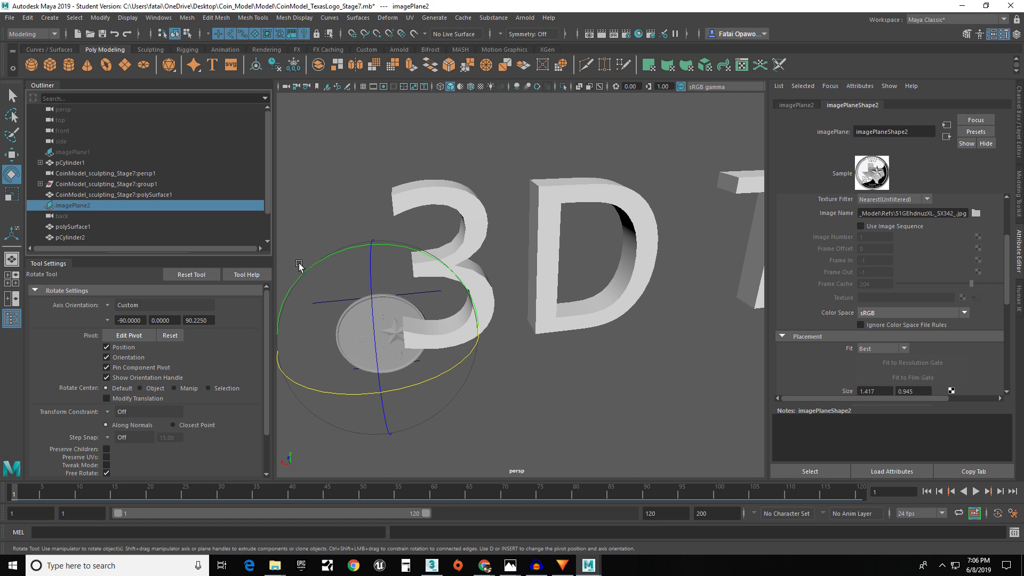
{"action": "scroll", "coordinate": [352, 309], "scroll_direction": "up", "scroll_amount": 5}
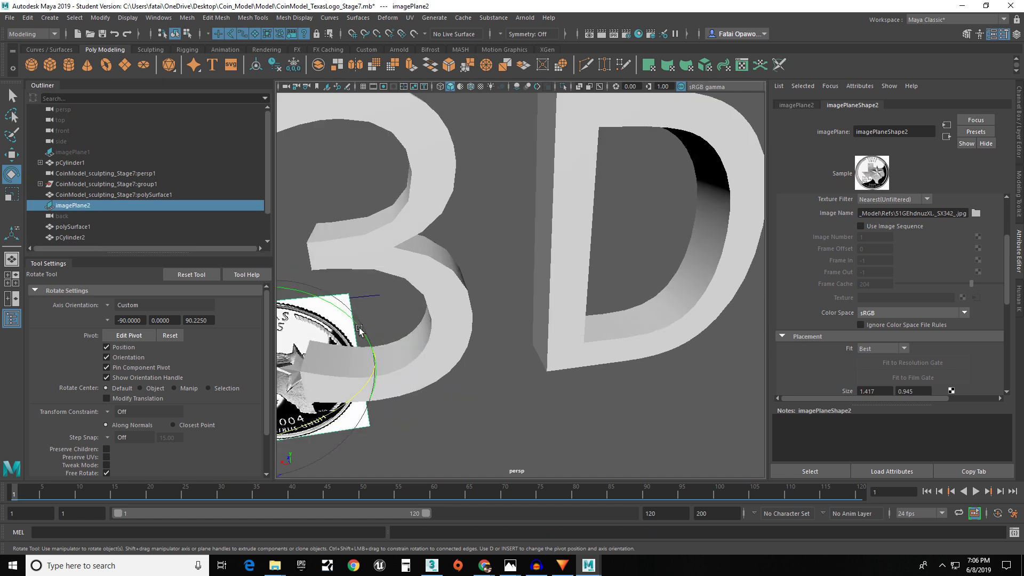
{"action": "left_click_drag", "start_coordinate": [361, 330], "coordinate": [357, 311], "text": "alt"}
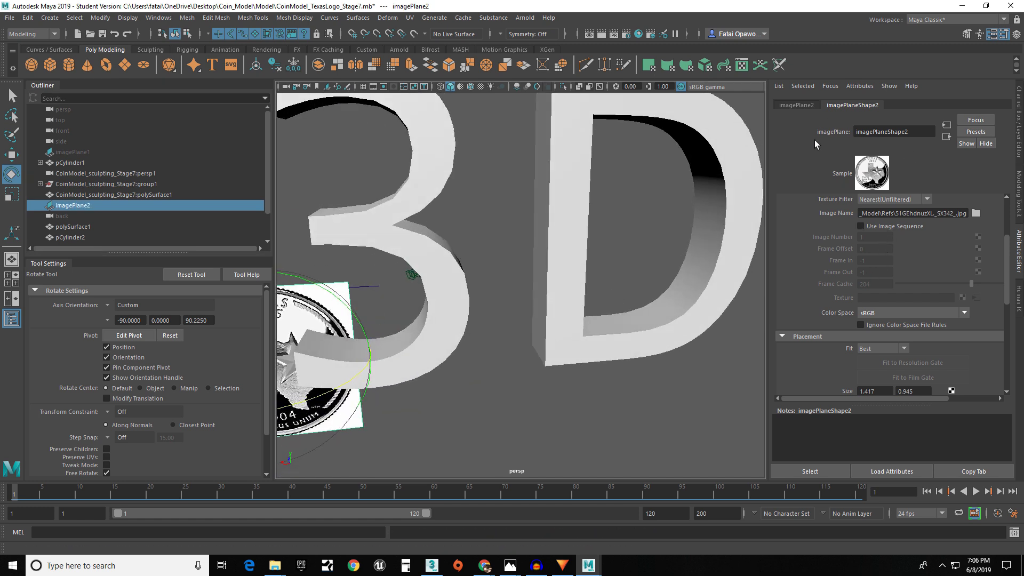
- Select the 3D text object and replace its text with TEXAS
{"action": "left_click", "coordinate": [642, 118]}
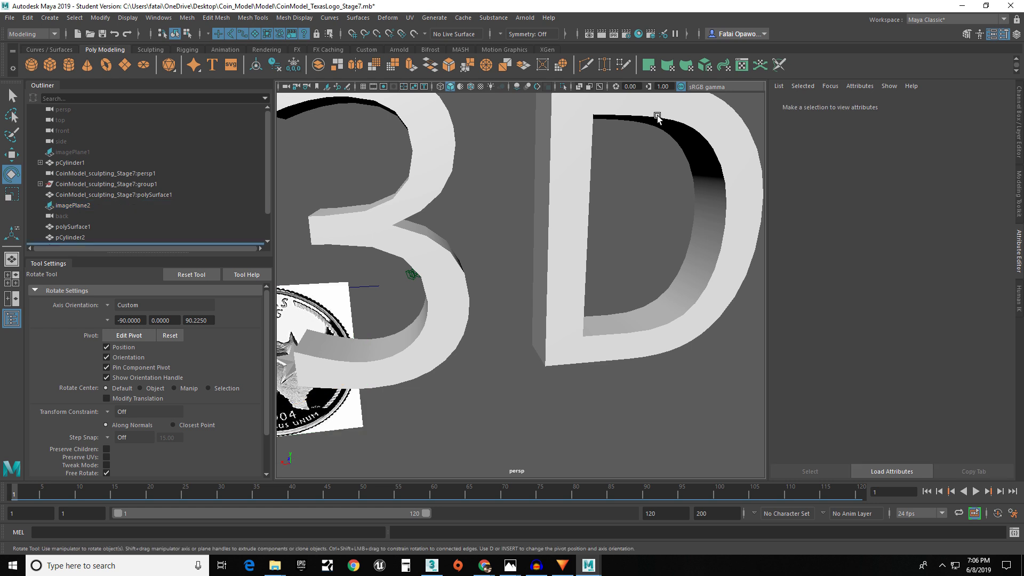
{"action": "left_click", "coordinate": [889, 105]}
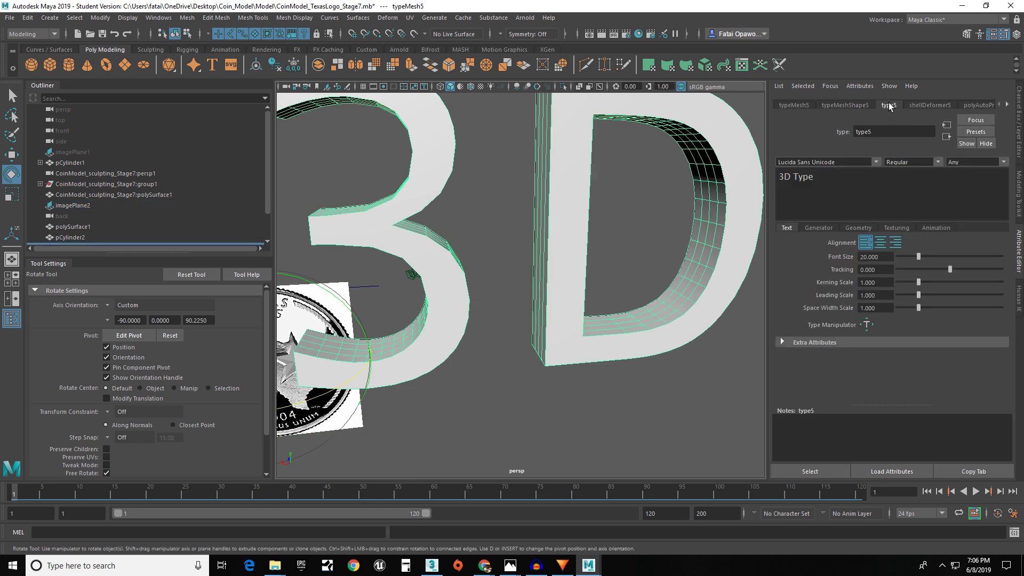
{"action": "left_click_drag", "start_coordinate": [836, 178], "coordinate": [679, 178]}
{"action": "type", "text": "TE"}
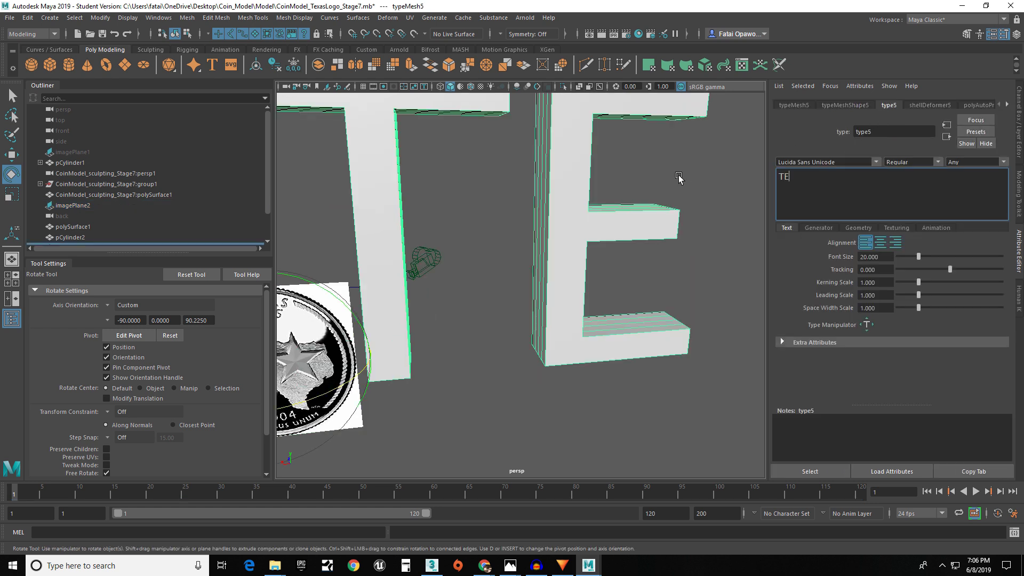
{"action": "type", "text": "XAT"}
{"action": "key", "text": "BackSpace"}
{"action": "type", "text": "S"}
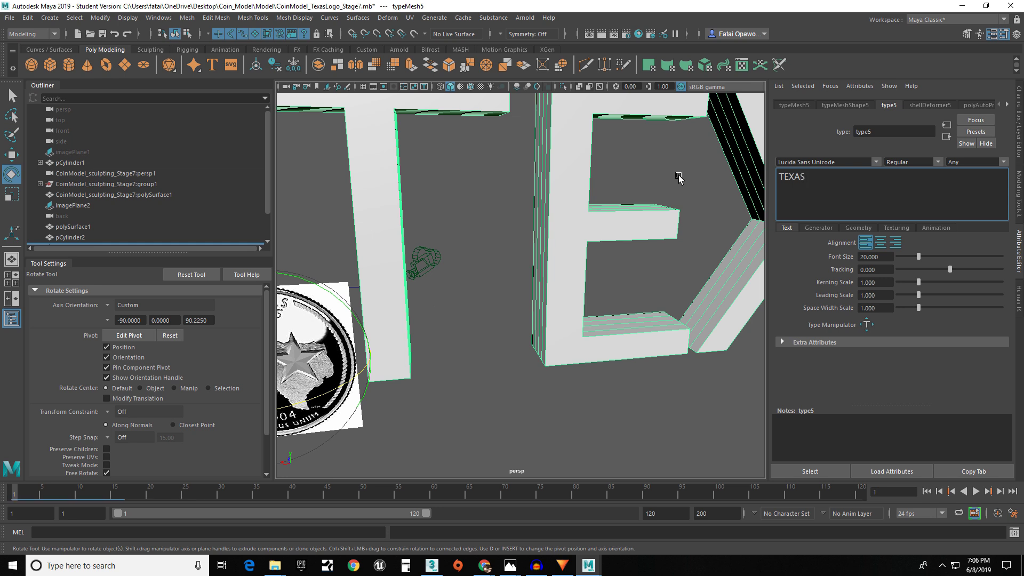
- Reduce the TEXAS text's font size to 0.100
{"action": "scroll", "coordinate": [483, 302], "scroll_direction": "down", "scroll_amount": 5}
{"action": "left_click_drag", "start_coordinate": [484, 302], "coordinate": [465, 291], "text": "alt"}
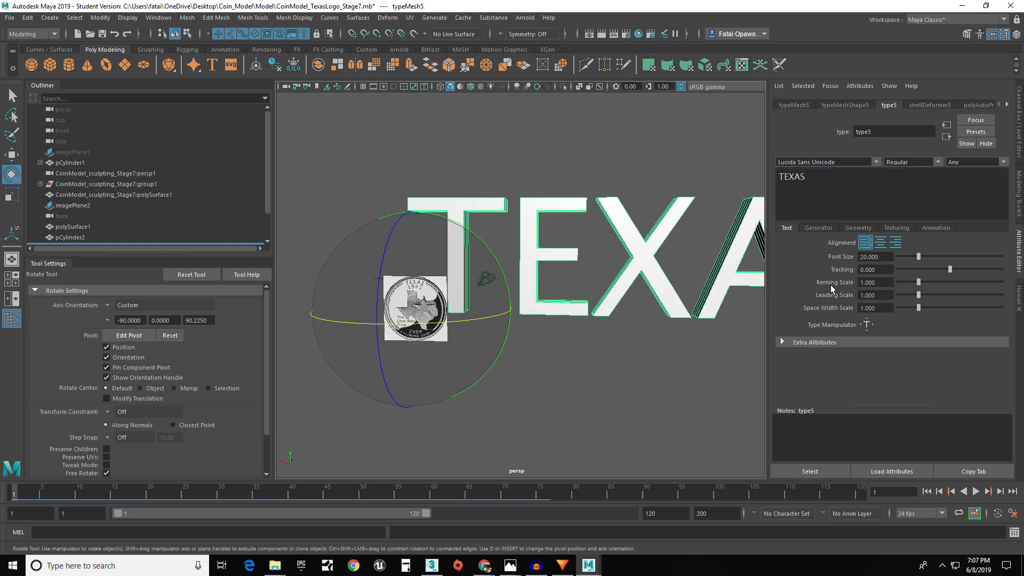
{"action": "left_click_drag", "start_coordinate": [918, 258], "coordinate": [884, 257]}
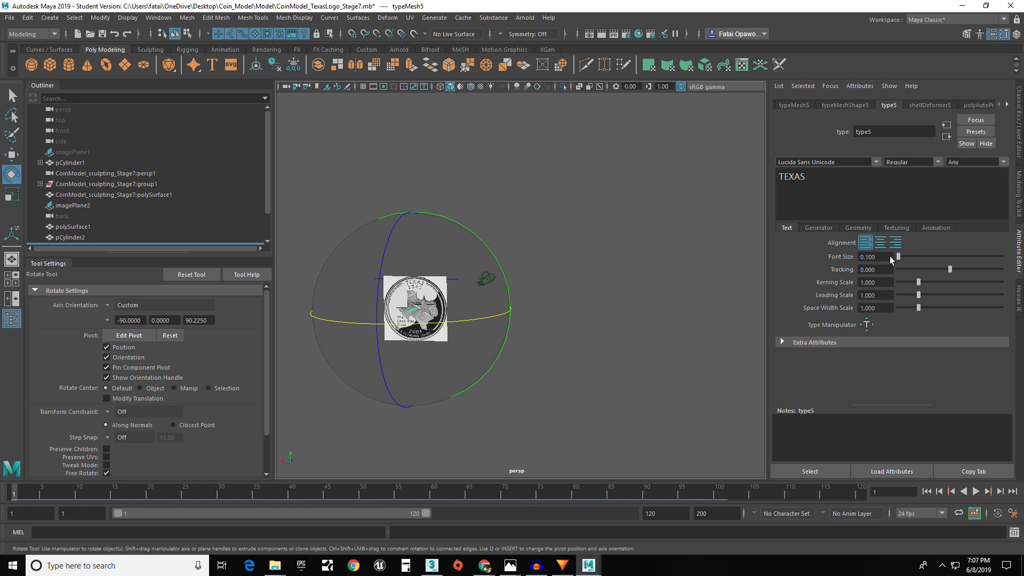
{"action": "scroll", "coordinate": [415, 281], "scroll_direction": "up", "scroll_amount": 5}
{"action": "middle_click_drag", "start_coordinate": [415, 281], "coordinate": [538, 284], "text": "alt"}
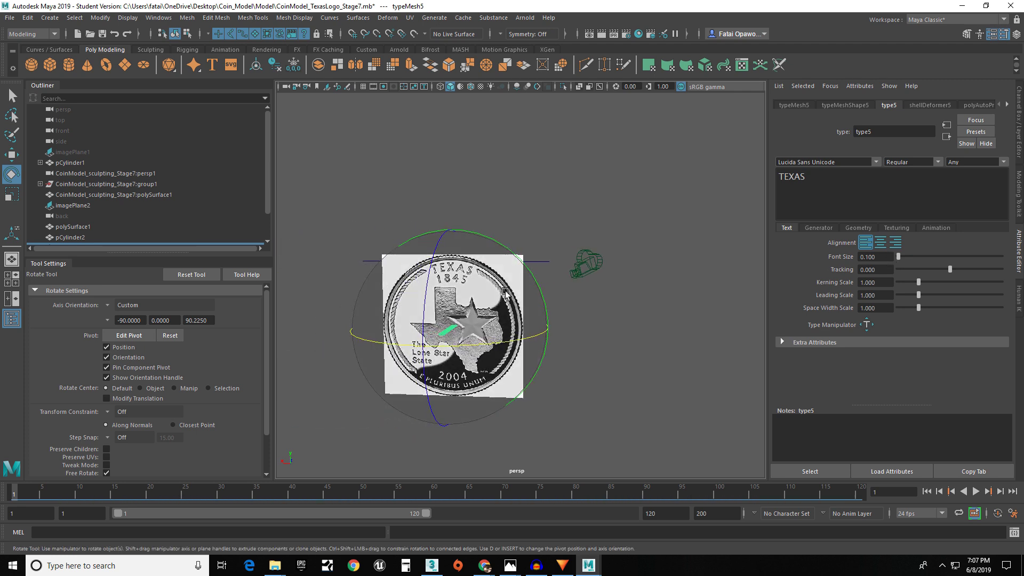
- Reduce the TEXAS text's extrude distance to 0.100
{"action": "scroll", "coordinate": [507, 292], "scroll_direction": "up", "scroll_amount": 5}
{"action": "scroll", "coordinate": [507, 293], "scroll_direction": "down", "scroll_amount": 2}
{"action": "left_click_drag", "start_coordinate": [398, 303], "coordinate": [500, 368], "text": "alt"}
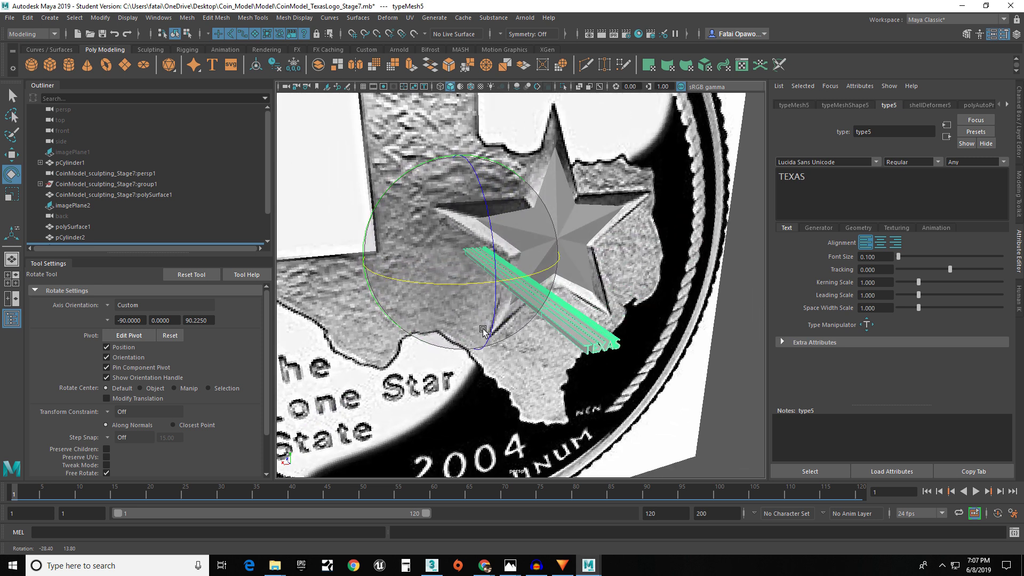
{"action": "scroll", "coordinate": [506, 351], "scroll_direction": "down", "scroll_amount": 5}
{"action": "left_click_drag", "start_coordinate": [526, 333], "coordinate": [451, 289], "text": "alt"}
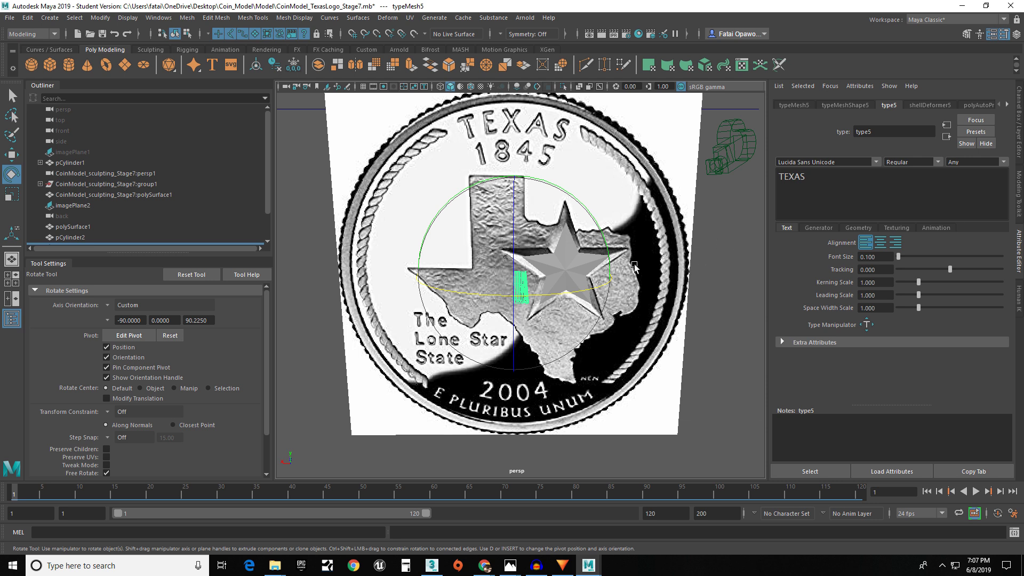
{"action": "left_click", "coordinate": [862, 228]}
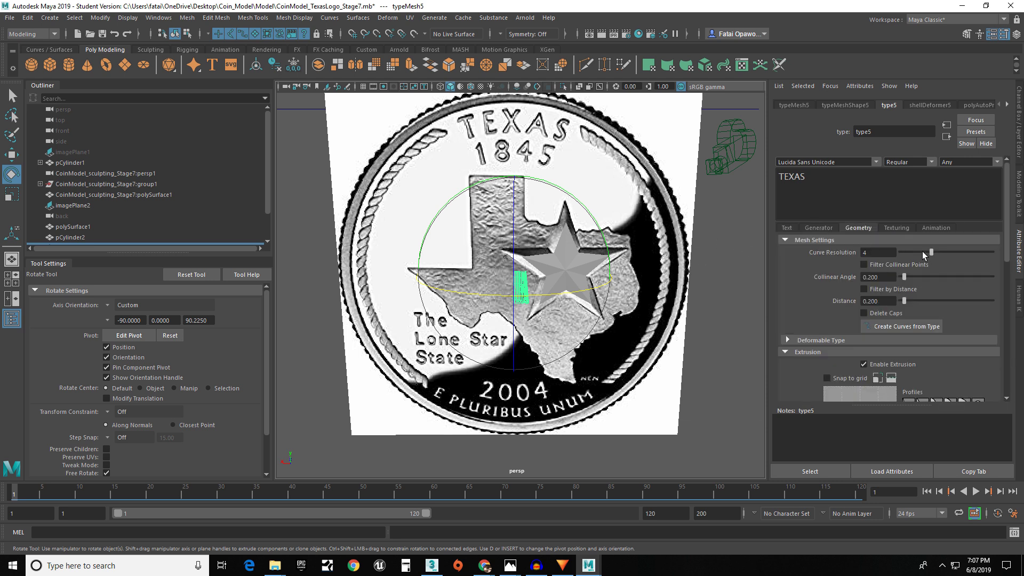
{"action": "scroll", "coordinate": [891, 309], "scroll_direction": "down", "scroll_amount": 5}
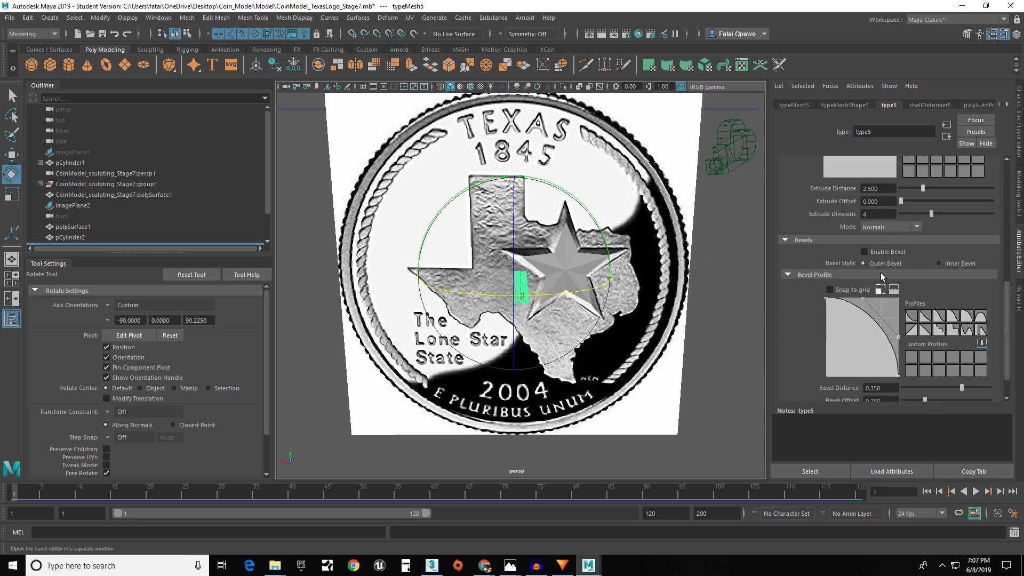
{"action": "left_click_drag", "start_coordinate": [923, 189], "coordinate": [900, 197]}
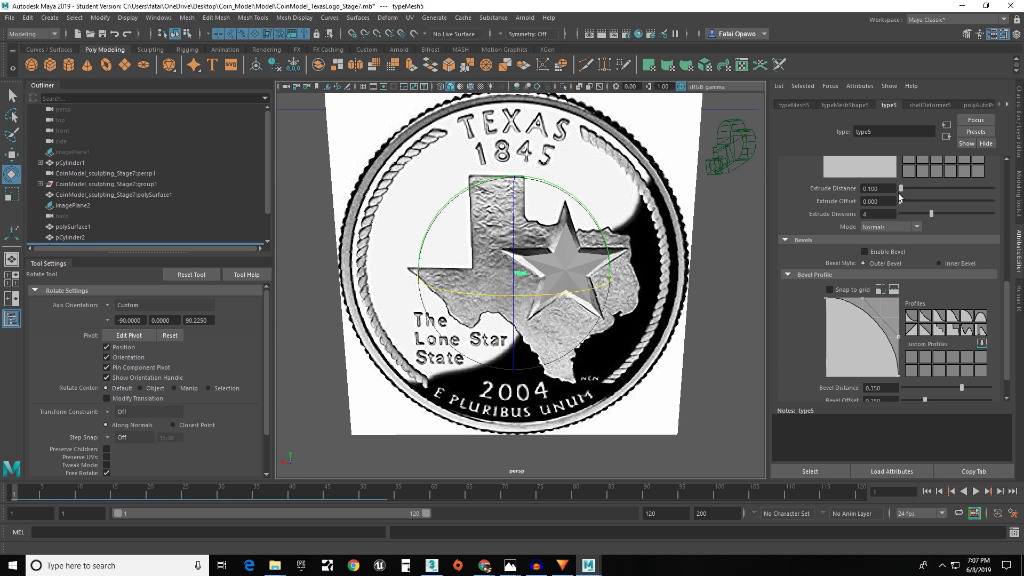
- Set the TEXAS text's font size to 0.500
{"action": "left_click_drag", "start_coordinate": [751, 222], "coordinate": [583, 269], "text": "alt"}
{"action": "key", "text": "w"}
{"action": "scroll", "coordinate": [443, 256], "scroll_direction": "up", "scroll_amount": 8}
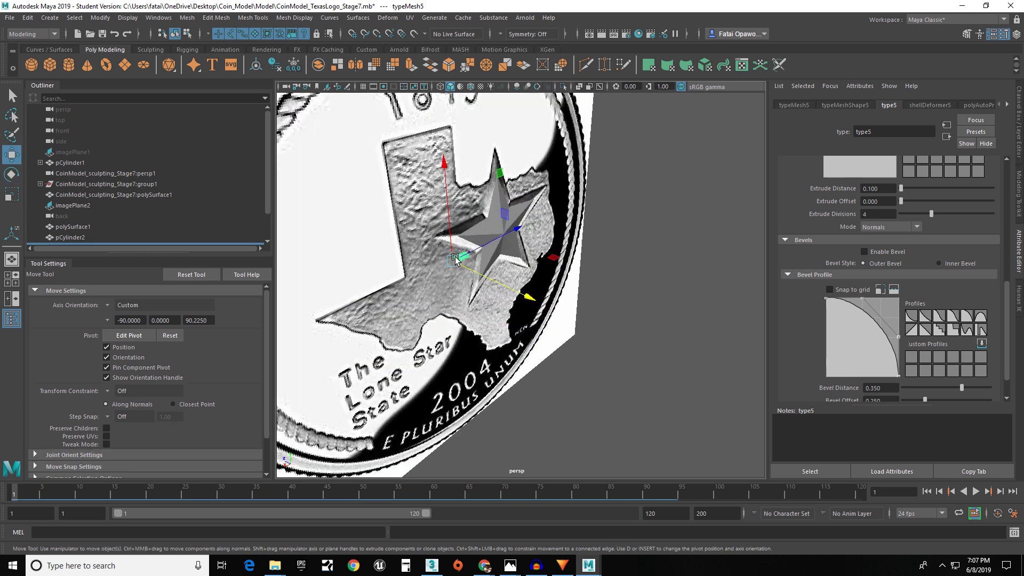
{"action": "left_click_drag", "start_coordinate": [411, 251], "coordinate": [474, 227]}
{"action": "scroll", "coordinate": [413, 245], "scroll_direction": "up", "scroll_amount": 5}
{"action": "scroll", "coordinate": [477, 227], "scroll_direction": "down", "scroll_amount": 4}
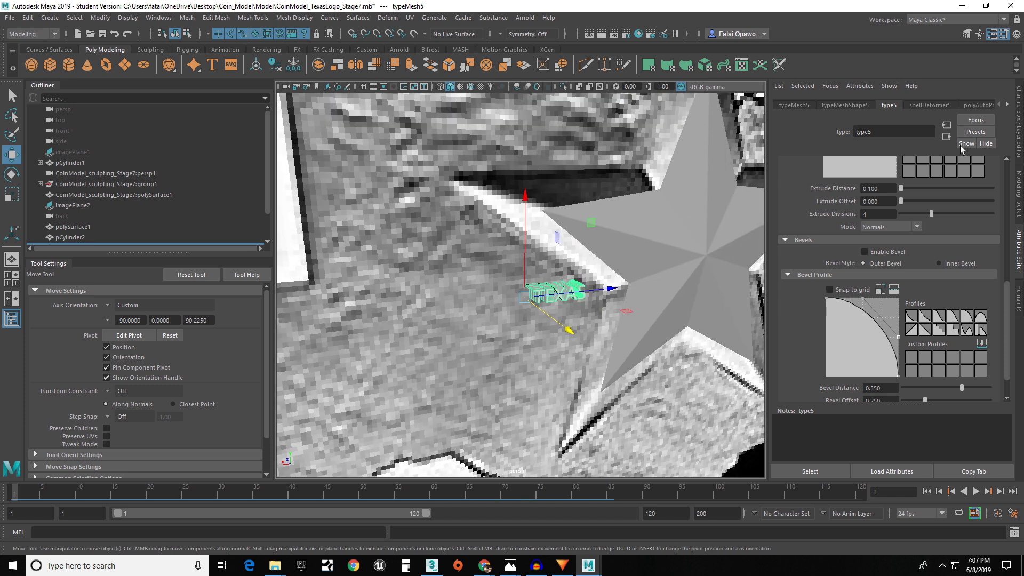
{"action": "scroll", "coordinate": [911, 179], "scroll_direction": "up", "scroll_amount": 5}
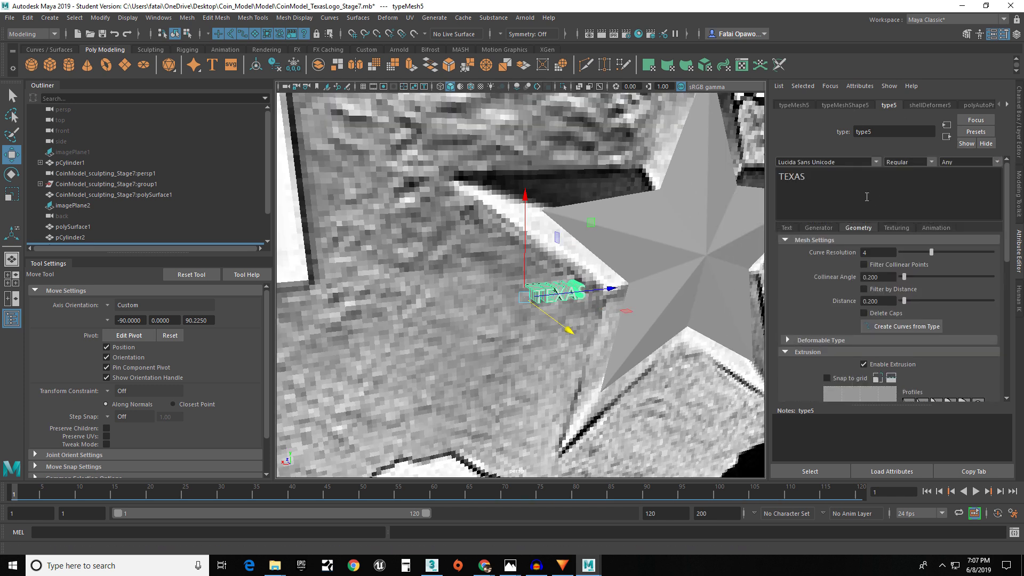
{"action": "left_click", "coordinate": [787, 228]}
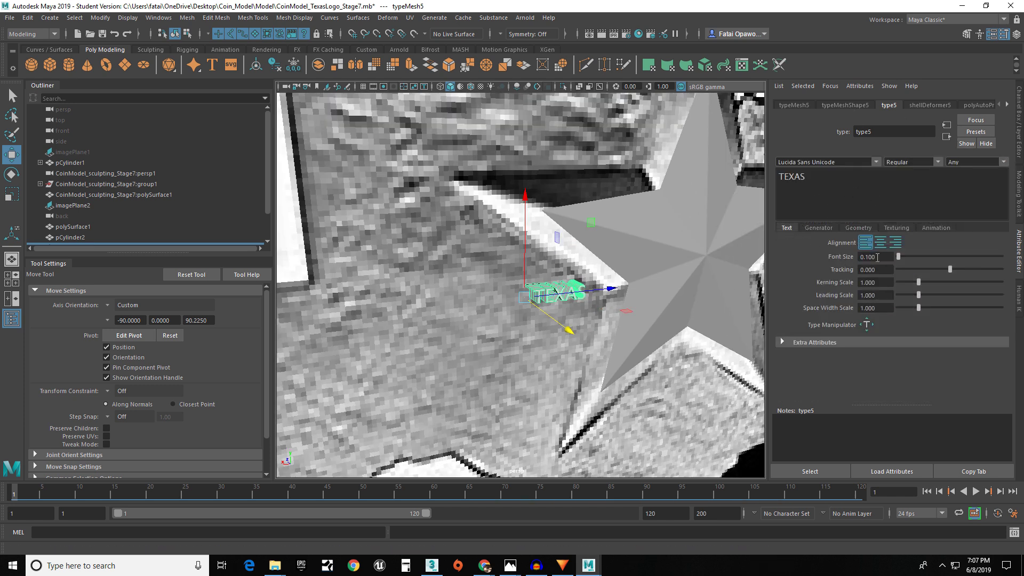
{"action": "left_click", "coordinate": [873, 257]}
{"action": "type", "text": "0.5"}
{"action": "key", "text": "Return"}
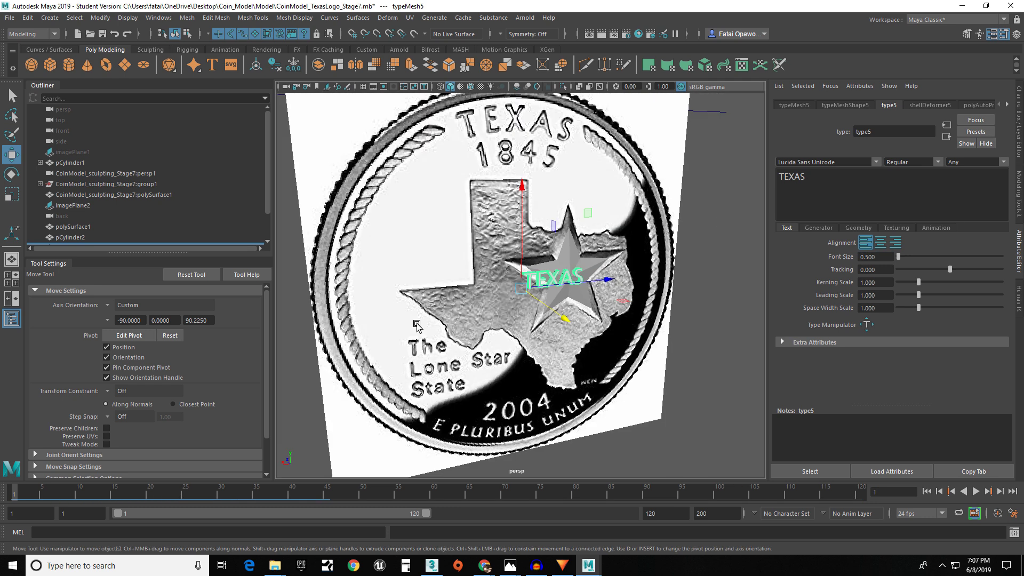
- Move the TEXAS text up to the reference coin's TEXAS lettering and switch to the back view
{"action": "scroll", "coordinate": [513, 282], "scroll_direction": "down", "scroll_amount": 5}
{"action": "middle_click_drag", "start_coordinate": [512, 281], "coordinate": [487, 283], "text": "alt"}
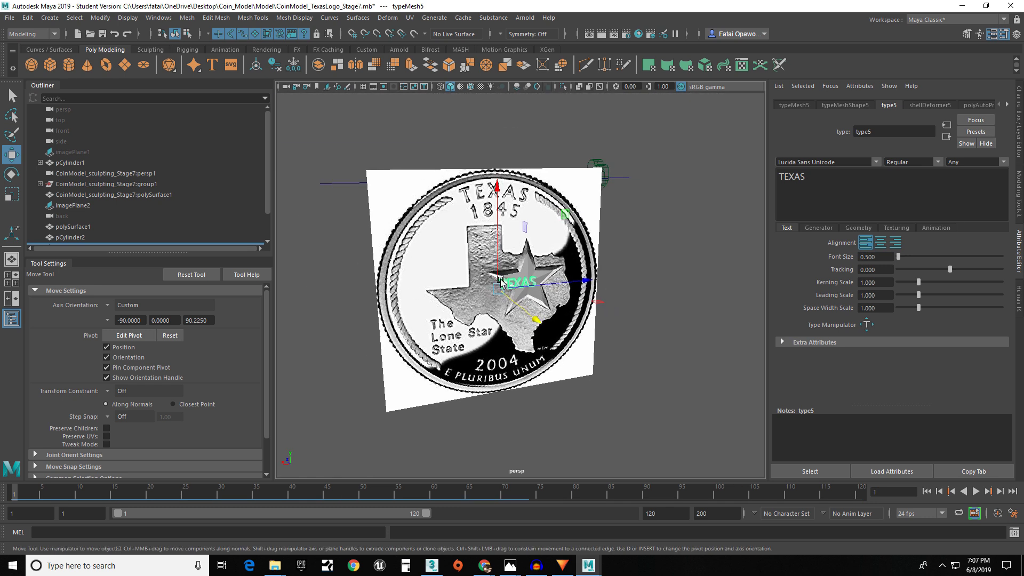
{"action": "left_click_drag", "start_coordinate": [497, 251], "coordinate": [491, 160]}
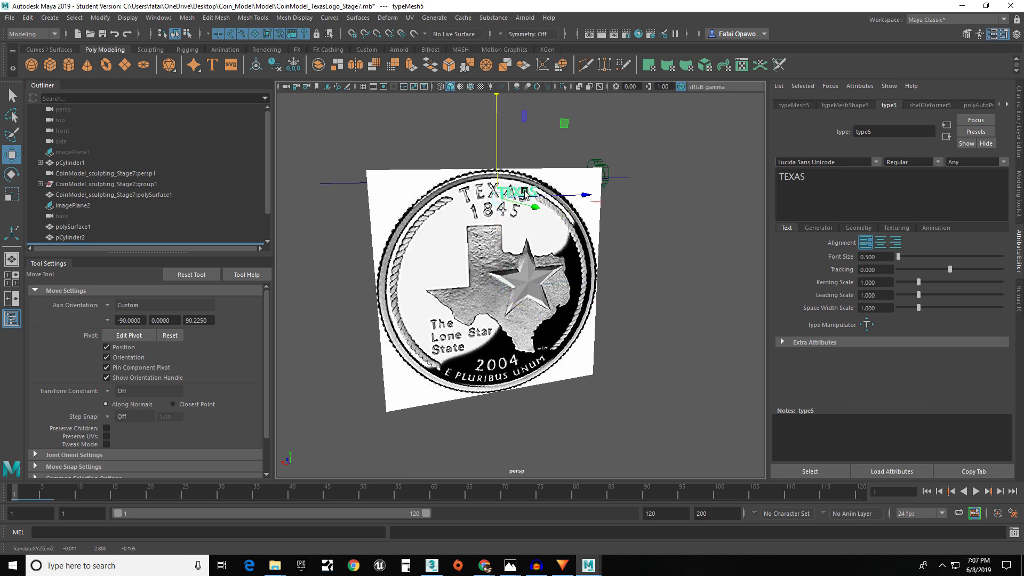
{"action": "left_click_drag", "start_coordinate": [537, 196], "coordinate": [514, 213]}
{"action": "key", "text": "space"}
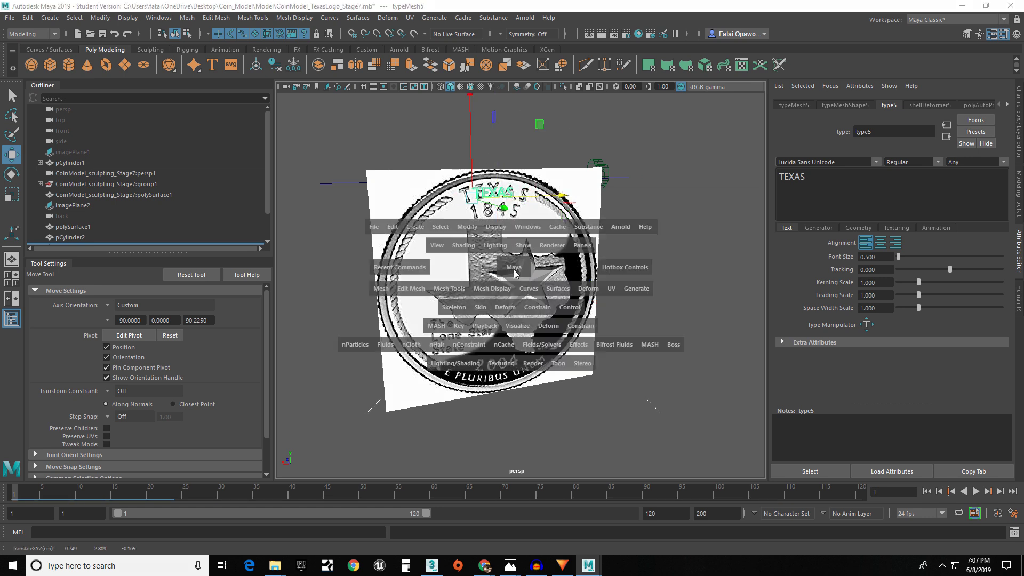
{"action": "left_click_drag", "start_coordinate": [506, 272], "coordinate": [470, 283]}
- Center-align the TEXAS text and shift it sideways to center it over the reference's TEXAS lettering
{"action": "scroll", "coordinate": [437, 245], "scroll_direction": "down", "scroll_amount": 9}
{"action": "middle_click_drag", "start_coordinate": [492, 227], "coordinate": [523, 233], "text": "alt"}
{"action": "scroll", "coordinate": [523, 233], "scroll_direction": "up", "scroll_amount": 3}
{"action": "middle_click_drag", "start_coordinate": [481, 190], "coordinate": [504, 241], "text": "alt"}
{"action": "scroll", "coordinate": [504, 241], "scroll_direction": "up", "scroll_amount": 3}
{"action": "left_click", "coordinate": [881, 243]}
{"action": "middle_click_drag", "start_coordinate": [465, 213], "coordinate": [469, 239], "text": "alt"}
{"action": "scroll", "coordinate": [469, 239], "scroll_direction": "up", "scroll_amount": 3}
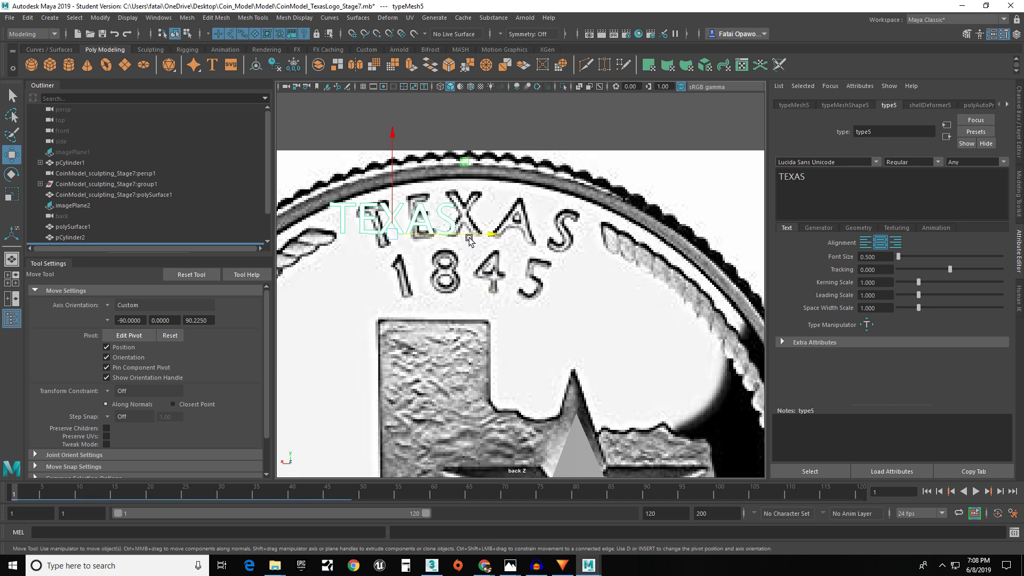
{"action": "left_click_drag", "start_coordinate": [491, 241], "coordinate": [543, 241]}
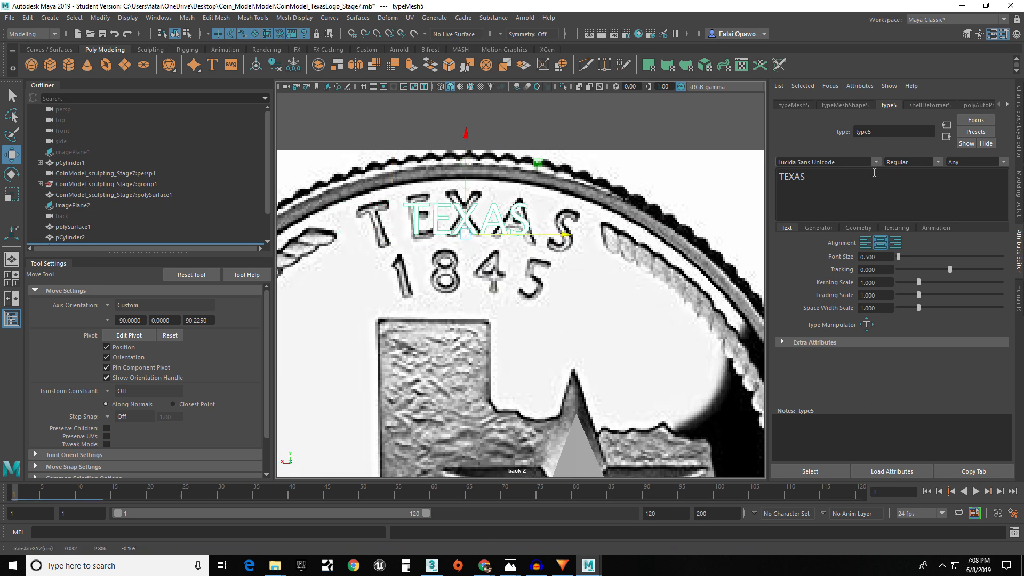
- Change the TEXAS text's font to Times New Roman
{"action": "left_click", "coordinate": [875, 162]}
{"action": "scroll", "coordinate": [859, 235], "scroll_direction": "down", "scroll_amount": 2}
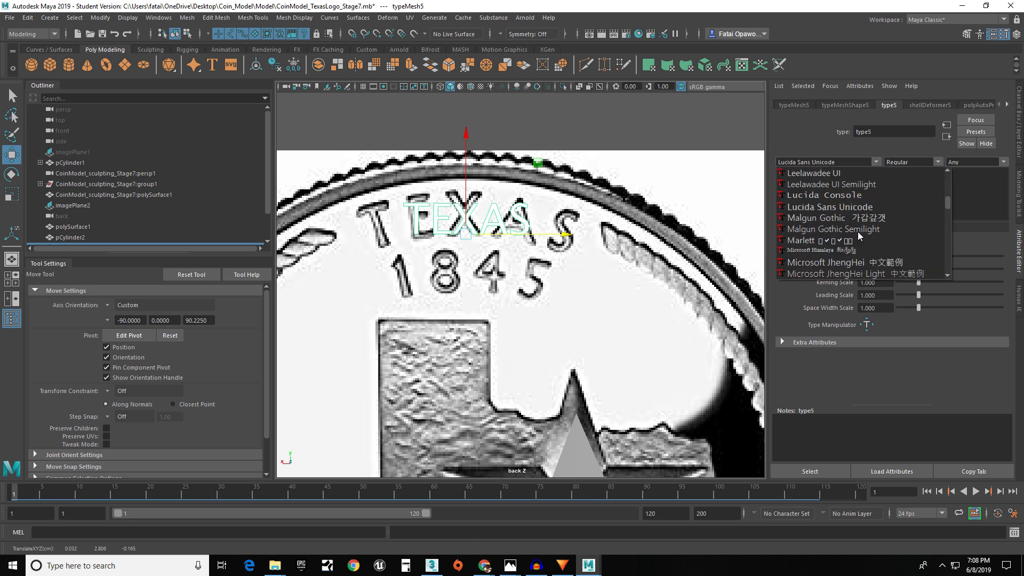
{"action": "scroll", "coordinate": [859, 235], "scroll_direction": "down", "scroll_amount": 10}
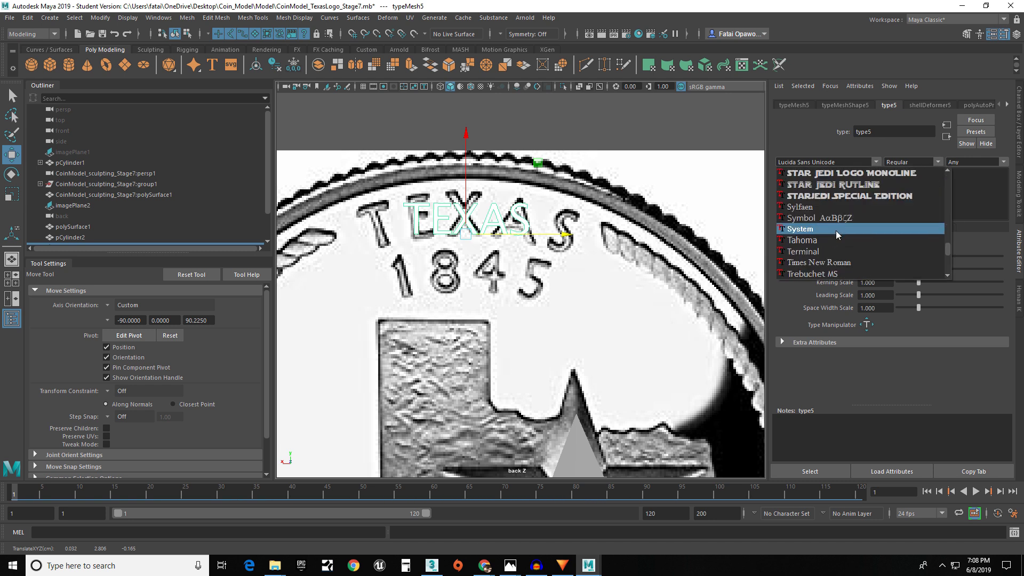
{"action": "left_click", "coordinate": [824, 263]}
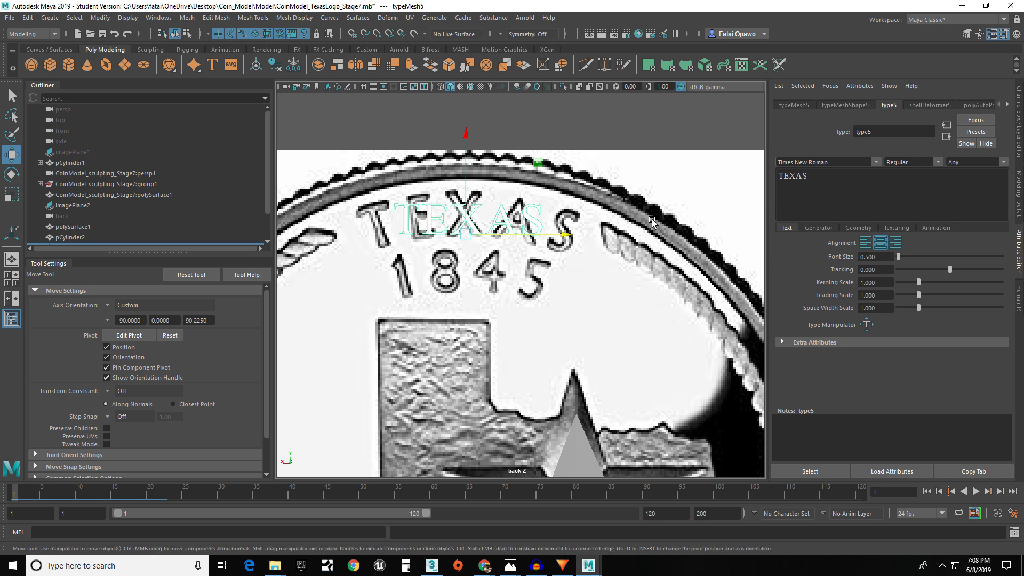
- Increase the TEXAS text's font size to 0.800
{"action": "scroll", "coordinate": [472, 225], "scroll_direction": "up", "scroll_amount": 3}
{"action": "middle_click_drag", "start_coordinate": [459, 203], "coordinate": [535, 220], "text": "alt"}
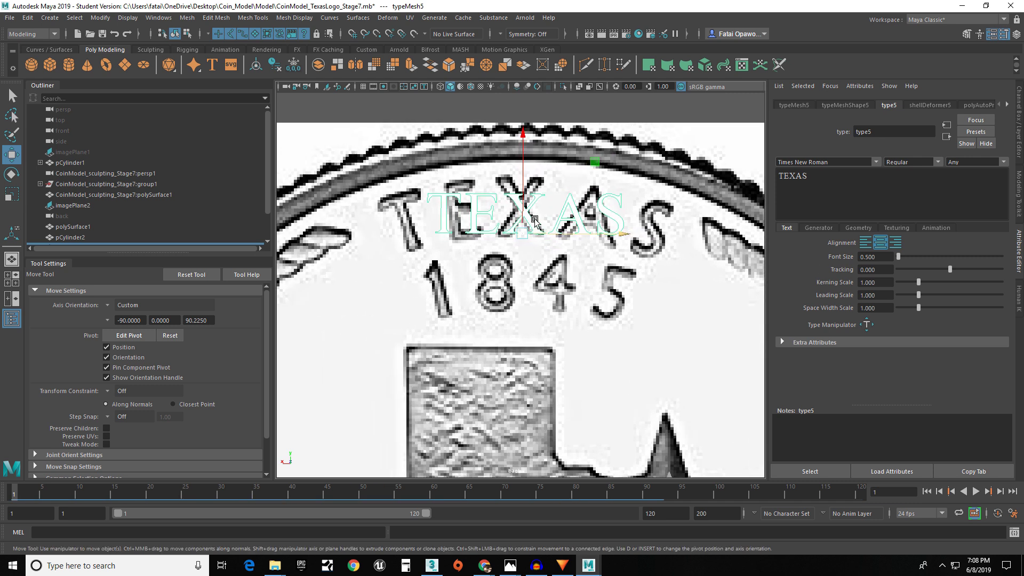
{"action": "scroll", "coordinate": [535, 220], "scroll_direction": "down", "scroll_amount": 5}
{"action": "scroll", "coordinate": [535, 220], "scroll_direction": "up", "scroll_amount": 4}
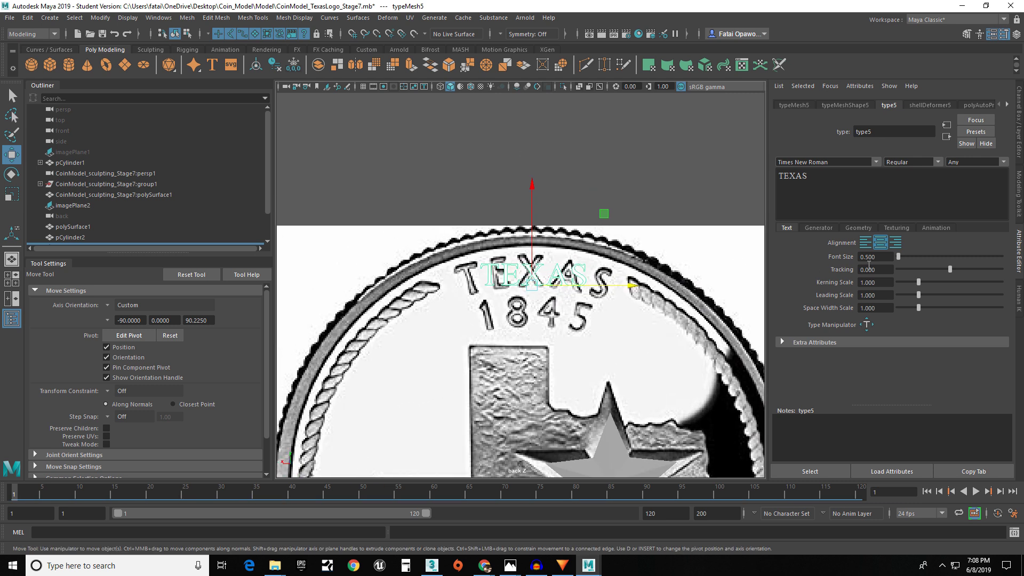
{"action": "left_click_drag", "start_coordinate": [882, 258], "coordinate": [871, 260]}
{"action": "type", "text": "0.8"}
{"action": "key", "text": "Return"}
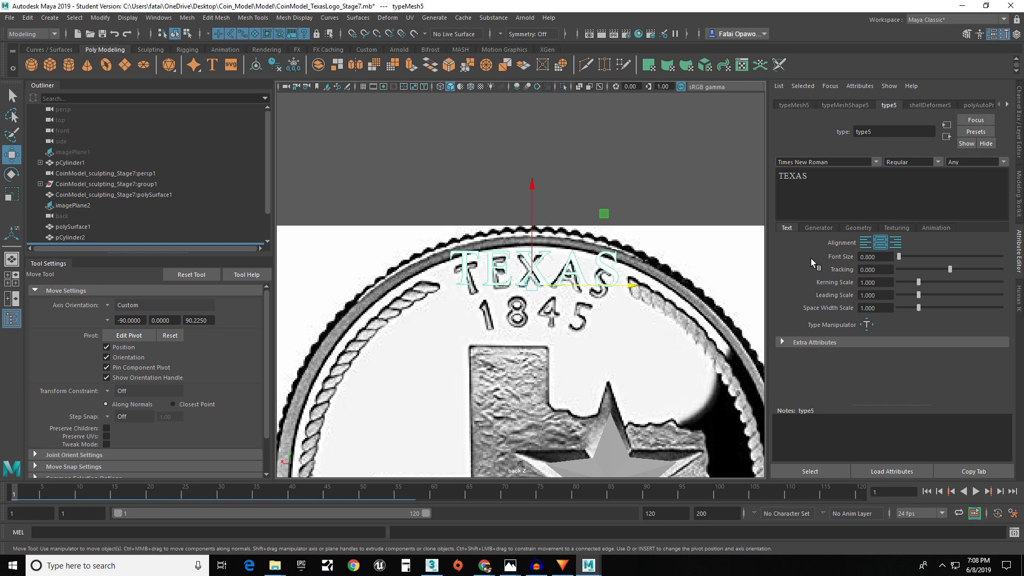
- Nudge the enlarged TEXAS text down and sideways to line it up with the reference lettering
{"action": "scroll", "coordinate": [518, 264], "scroll_direction": "up", "scroll_amount": 1}
{"action": "scroll", "coordinate": [517, 264], "scroll_direction": "up", "scroll_amount": 2}
{"action": "left_click_drag", "start_coordinate": [539, 254], "coordinate": [538, 253]}
{"action": "left_click_drag", "start_coordinate": [584, 294], "coordinate": [578, 294]}
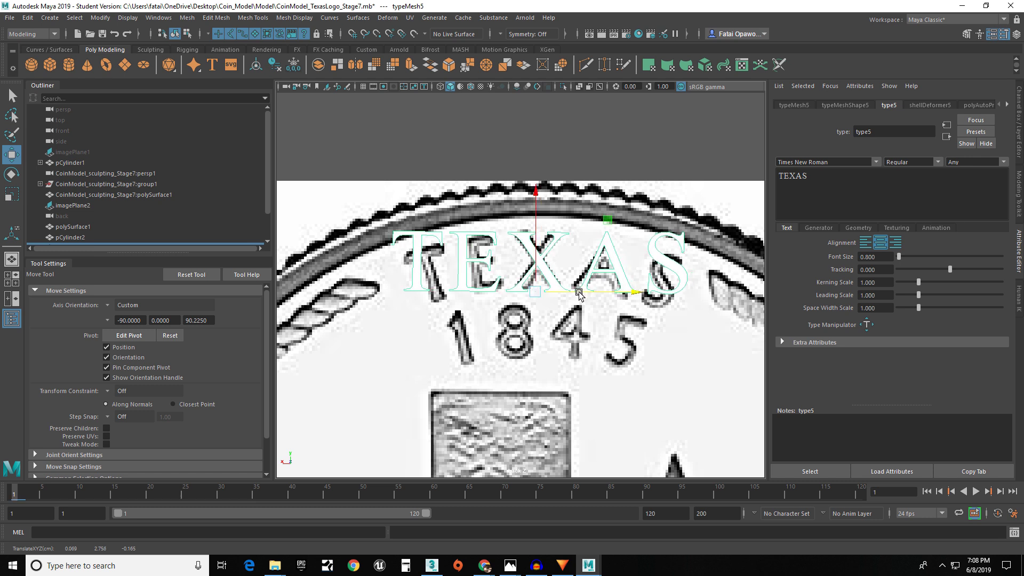
- Add a nonlinear Bend deformer to the TEXAS text and rotate its handle so it runs horizontally along the word
{"action": "left_click", "coordinate": [388, 18]}
{"action": "mouse_move", "coordinate": [366, 17]}
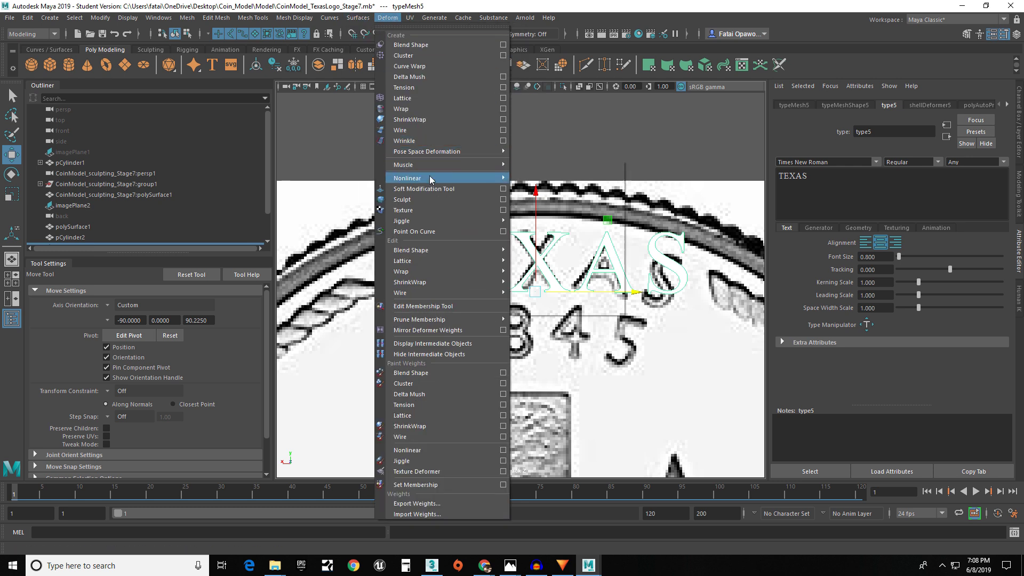
{"action": "mouse_move", "coordinate": [422, 178]}
{"action": "left_click", "coordinate": [535, 188]}
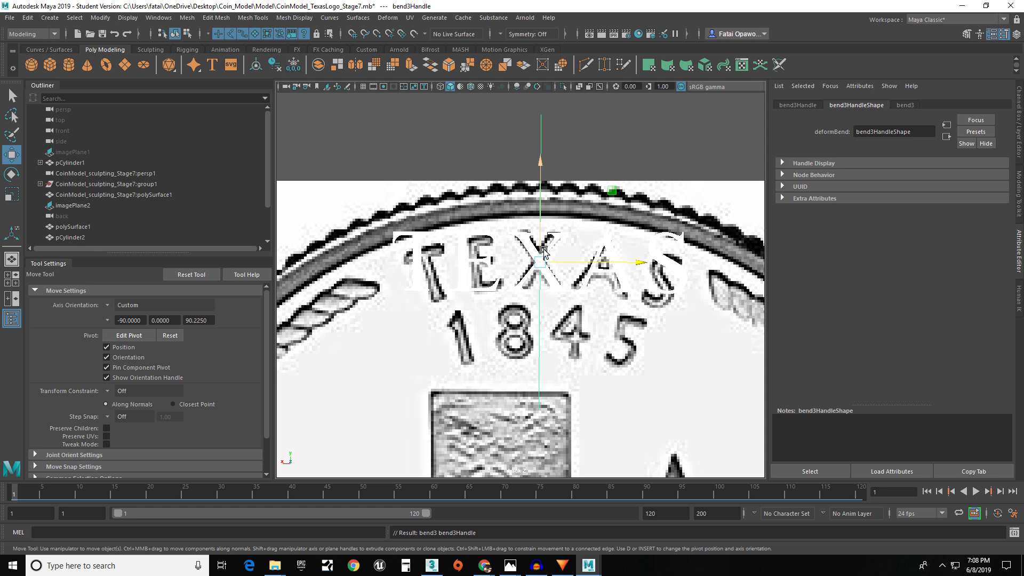
{"action": "key", "text": "e"}
{"action": "key", "text": "j"}
{"action": "left_click_drag", "start_coordinate": [614, 205], "coordinate": [555, 150]}
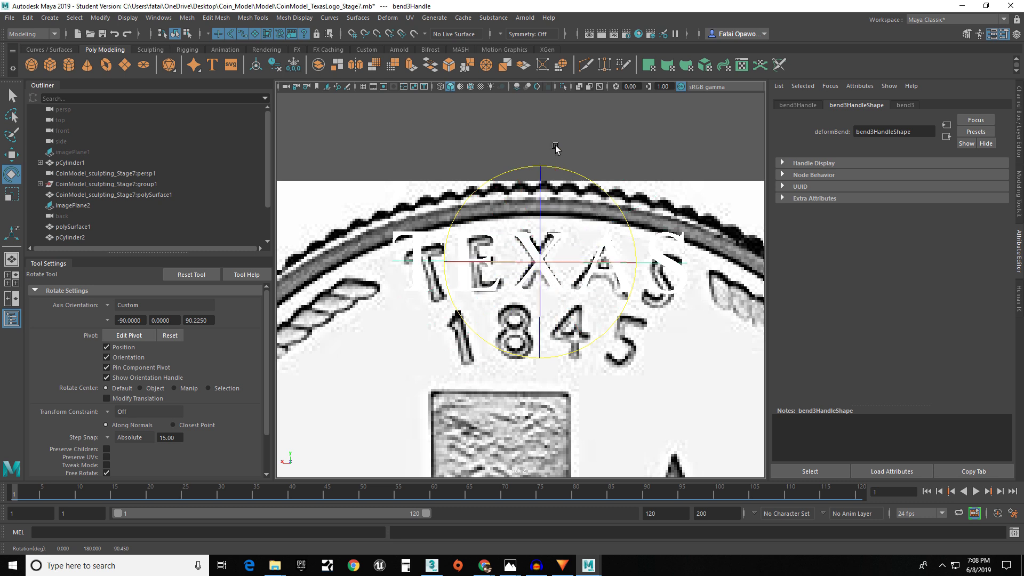
- Set the bend's curvature to about 20.412 and nudge its handle so the lettering follows the coin's rim
{"action": "scroll", "coordinate": [547, 259], "scroll_direction": "down", "scroll_amount": 5}
{"action": "scroll", "coordinate": [546, 259], "scroll_direction": "up", "scroll_amount": 4}
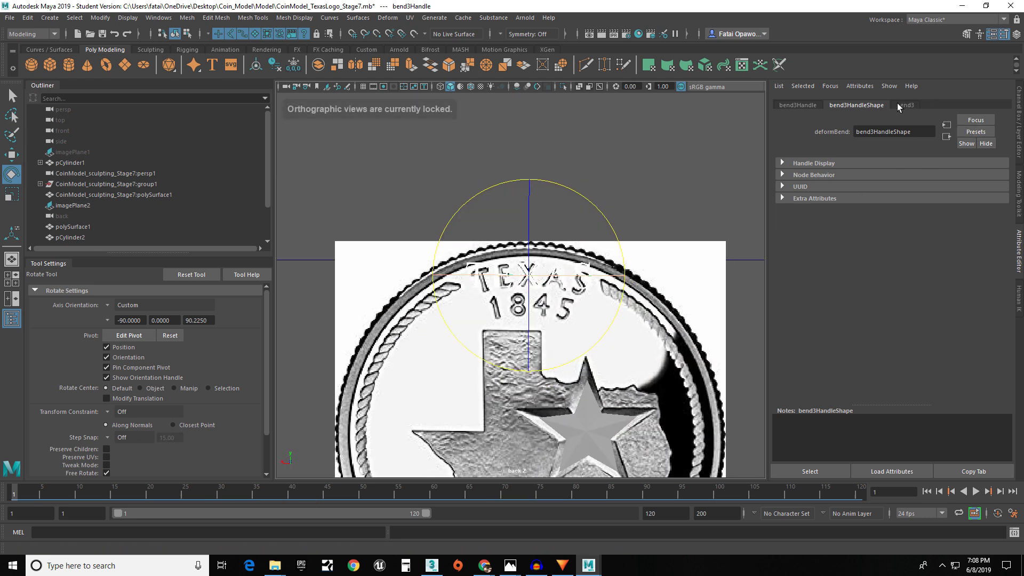
{"action": "left_click", "coordinate": [907, 104]}
{"action": "left_click_drag", "start_coordinate": [949, 173], "coordinate": [955, 179]}
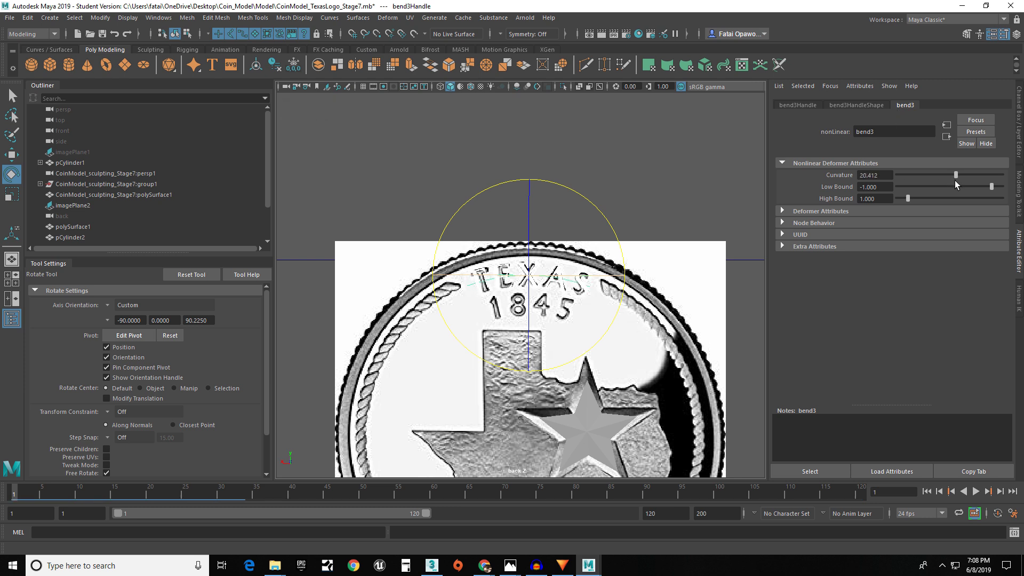
{"action": "scroll", "coordinate": [511, 284], "scroll_direction": "up", "scroll_amount": 5}
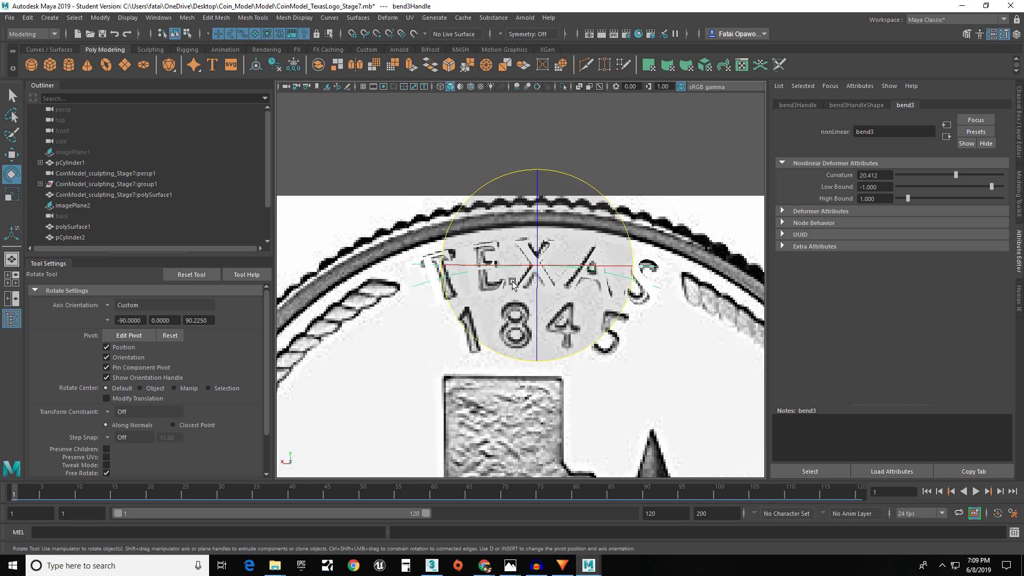
{"action": "key", "text": "w"}
{"action": "left_click_drag", "start_coordinate": [557, 267], "coordinate": [558, 267]}
{"action": "middle_click_drag", "start_coordinate": [532, 315], "coordinate": [515, 278], "text": "alt"}
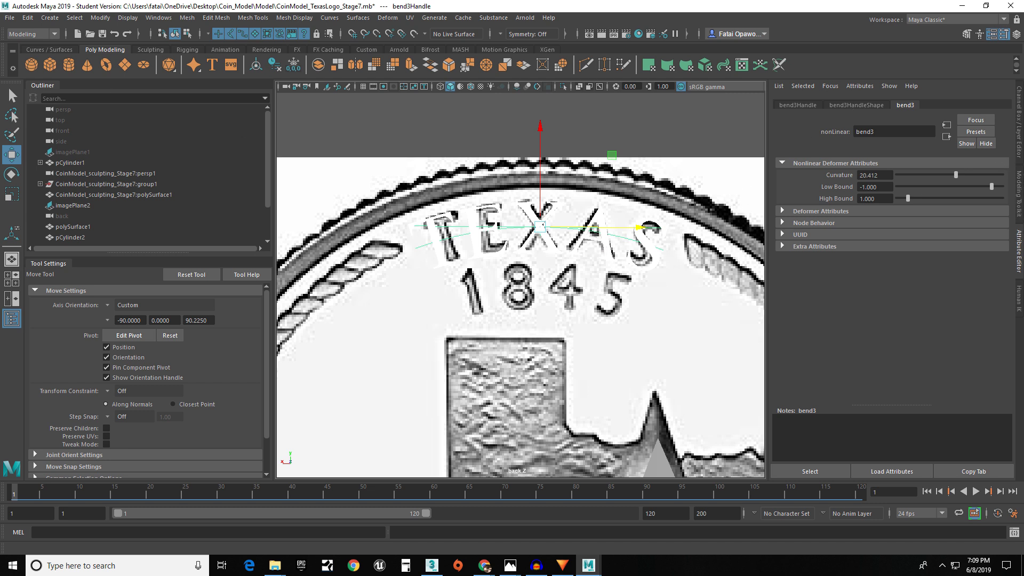
- Set the bevel distance of the curved TEXAS text to 0.01 in its type geometry settings
{"action": "left_click", "coordinate": [12, 96]}
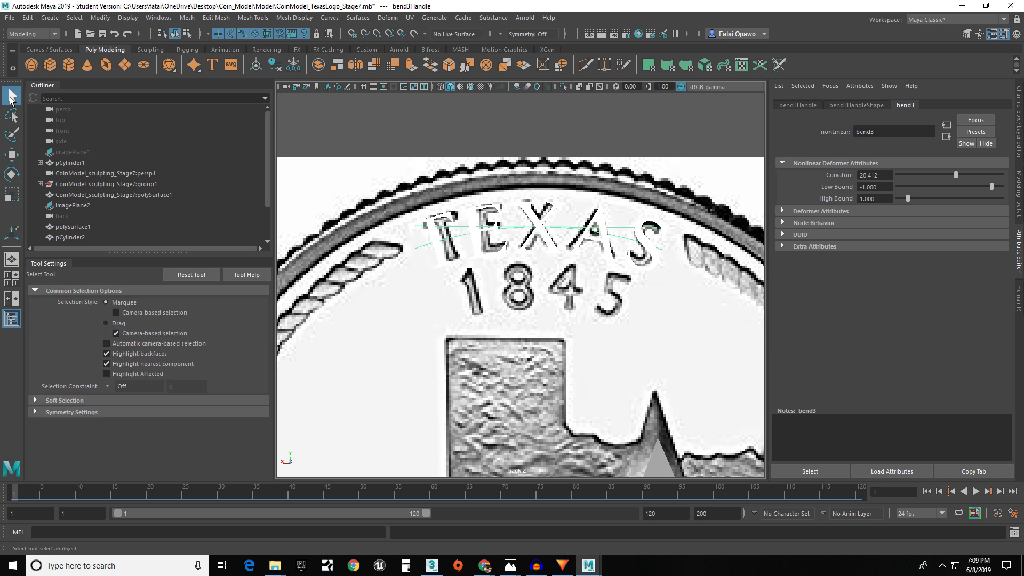
{"action": "left_click", "coordinate": [582, 241]}
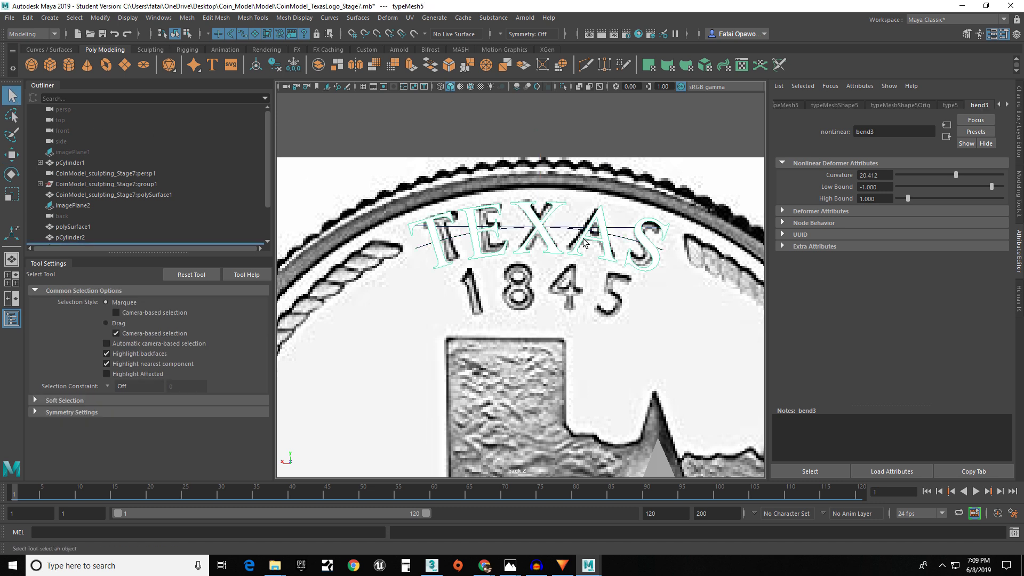
{"action": "left_click", "coordinate": [1019, 290]}
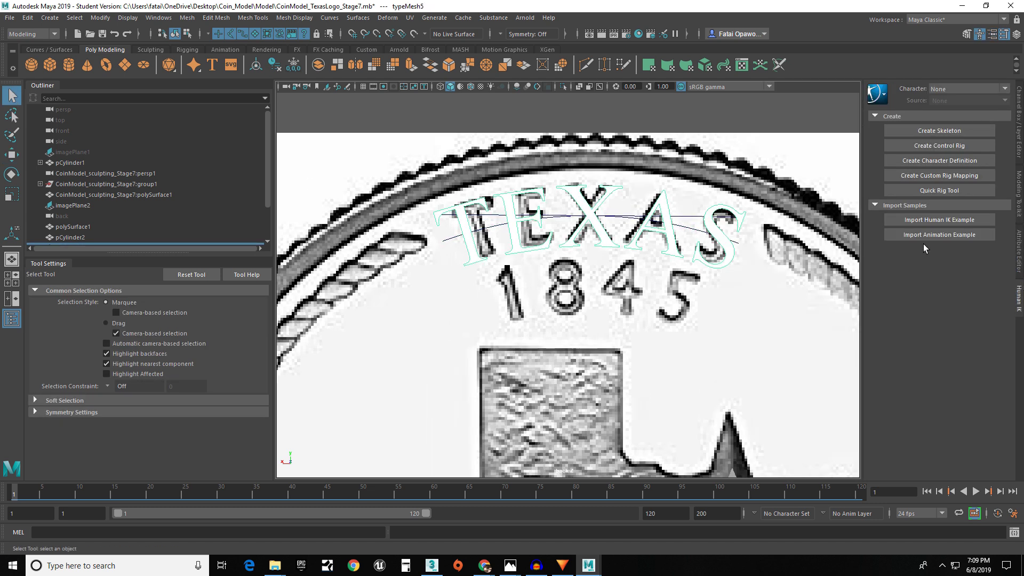
{"action": "scroll", "coordinate": [620, 185], "scroll_direction": "up", "scroll_amount": 2}
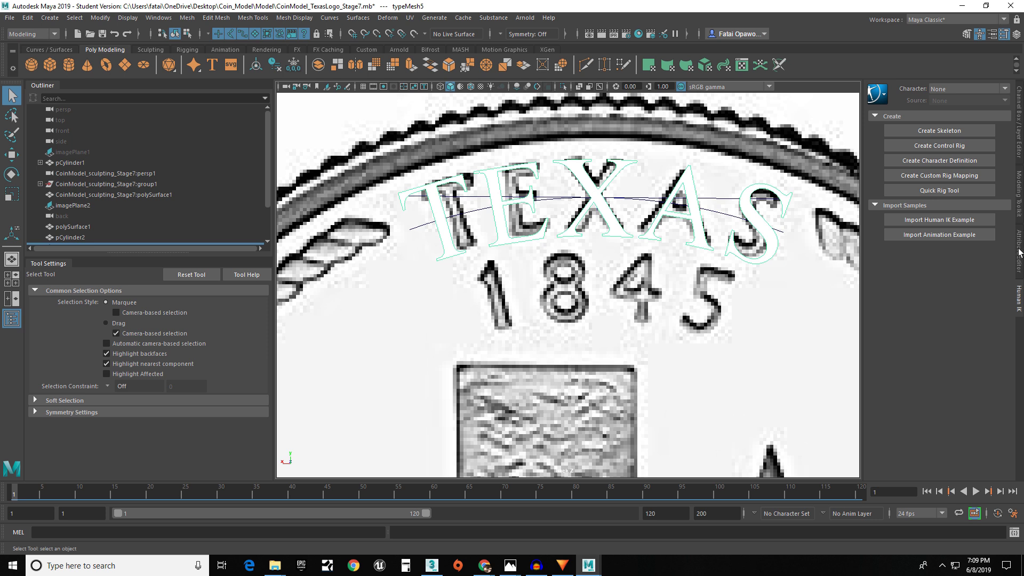
{"action": "left_click", "coordinate": [1019, 253]}
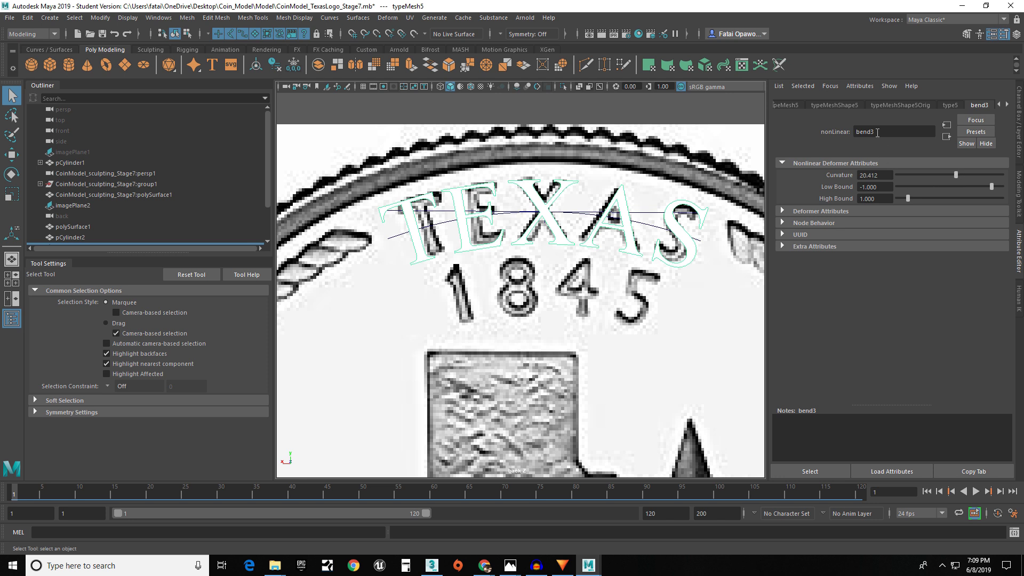
{"action": "left_click", "coordinate": [951, 104]}
{"action": "left_click", "coordinate": [858, 228]}
{"action": "scroll", "coordinate": [871, 341], "scroll_direction": "down", "scroll_amount": 5}
{"action": "scroll", "coordinate": [872, 341], "scroll_direction": "up", "scroll_amount": 1}
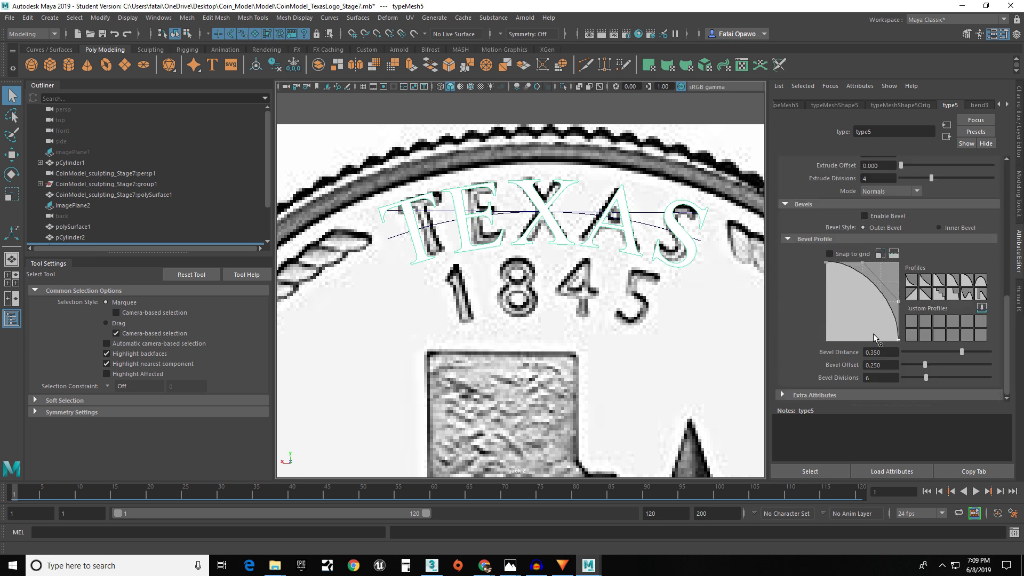
{"action": "left_click", "coordinate": [889, 354]}
{"action": "type", "text": "0.01"}
{"action": "key", "text": "Tab"}
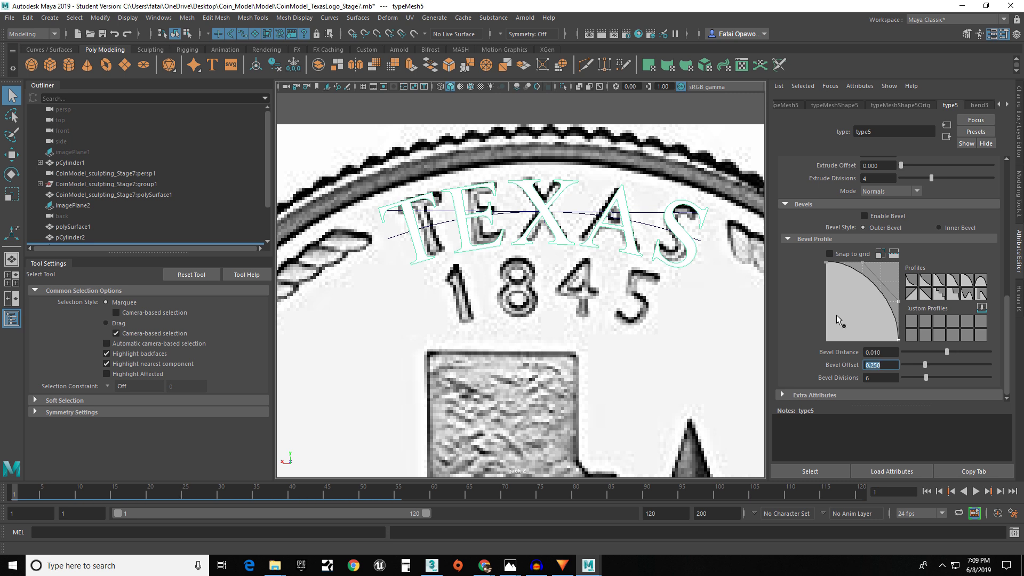
- Set the TEXAS text's bevel offset to 0.01 and enable its bevel
{"action": "type", "text": "0.01"}
{"action": "key", "text": "Return"}
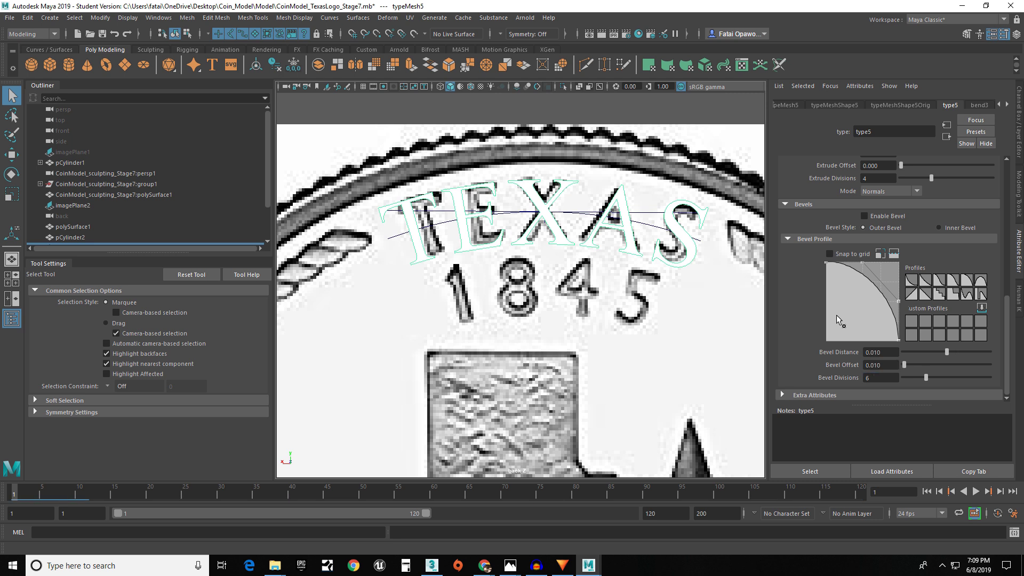
{"action": "left_click", "coordinate": [864, 216]}
- Examine the beveled TEXAS lettering up close and against the whole coin reference
{"action": "left_click_drag", "start_coordinate": [597, 204], "coordinate": [535, 215], "text": "alt"}
{"action": "scroll", "coordinate": [497, 214], "scroll_direction": "up", "scroll_amount": 5}
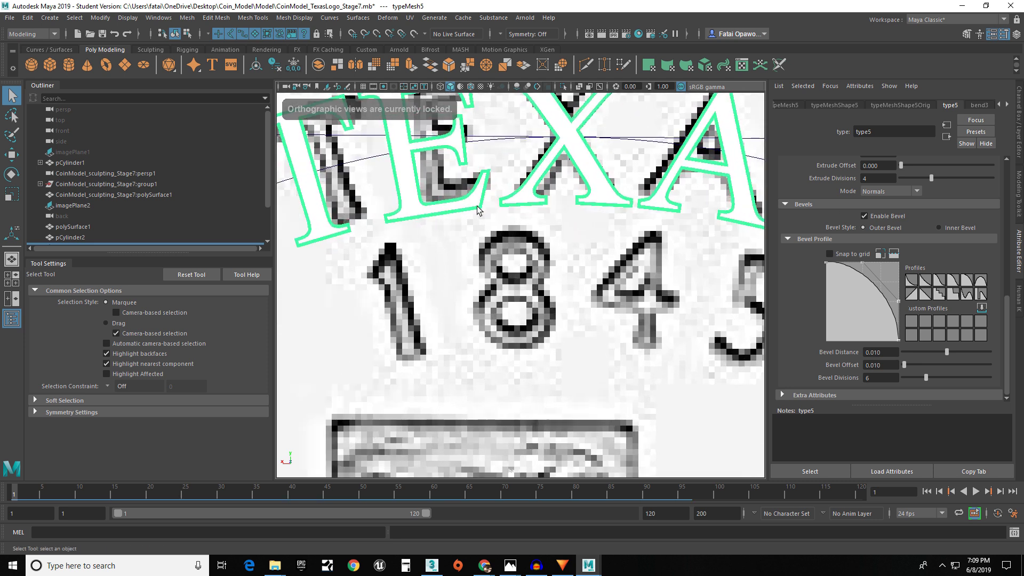
{"action": "scroll", "coordinate": [488, 223], "scroll_direction": "down", "scroll_amount": 15}
{"action": "scroll", "coordinate": [519, 273], "scroll_direction": "up", "scroll_amount": 8}
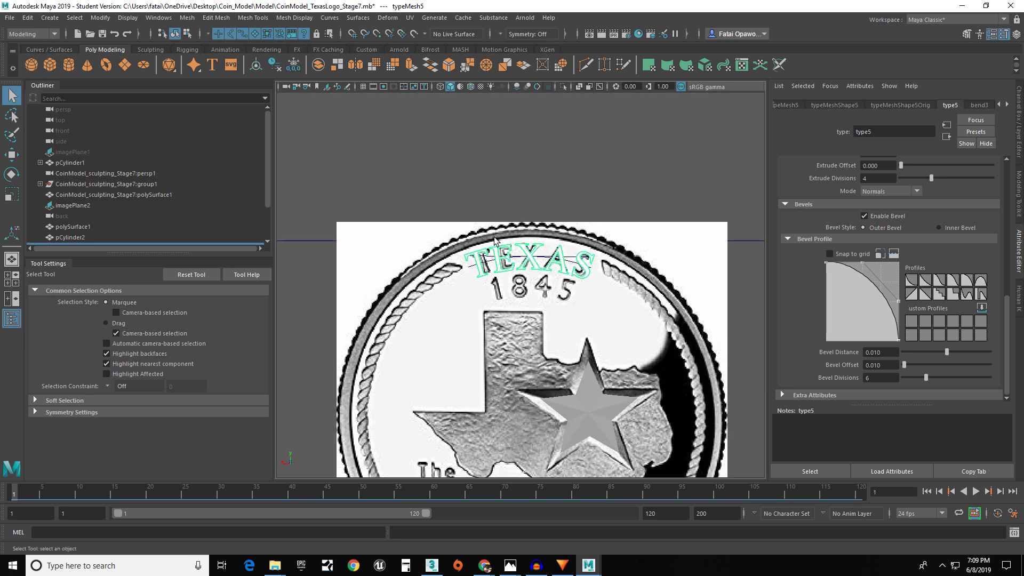
{"action": "scroll", "coordinate": [519, 274], "scroll_direction": "down", "scroll_amount": 10}
{"action": "scroll", "coordinate": [533, 270], "scroll_direction": "up", "scroll_amount": 5}
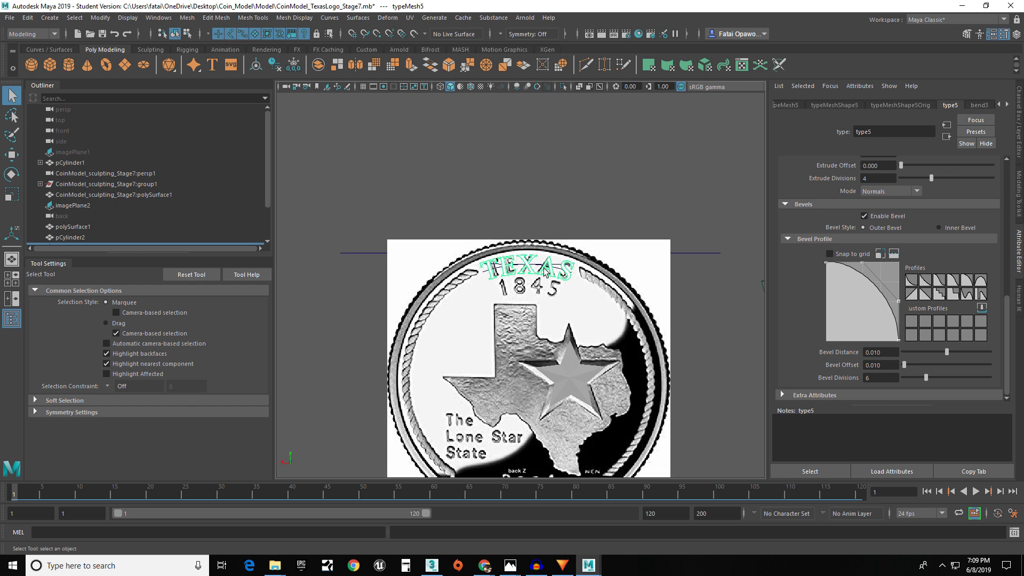
{"action": "scroll", "coordinate": [576, 245], "scroll_direction": "down", "scroll_amount": 8}
{"action": "scroll", "coordinate": [560, 315], "scroll_direction": "up", "scroll_amount": 6}
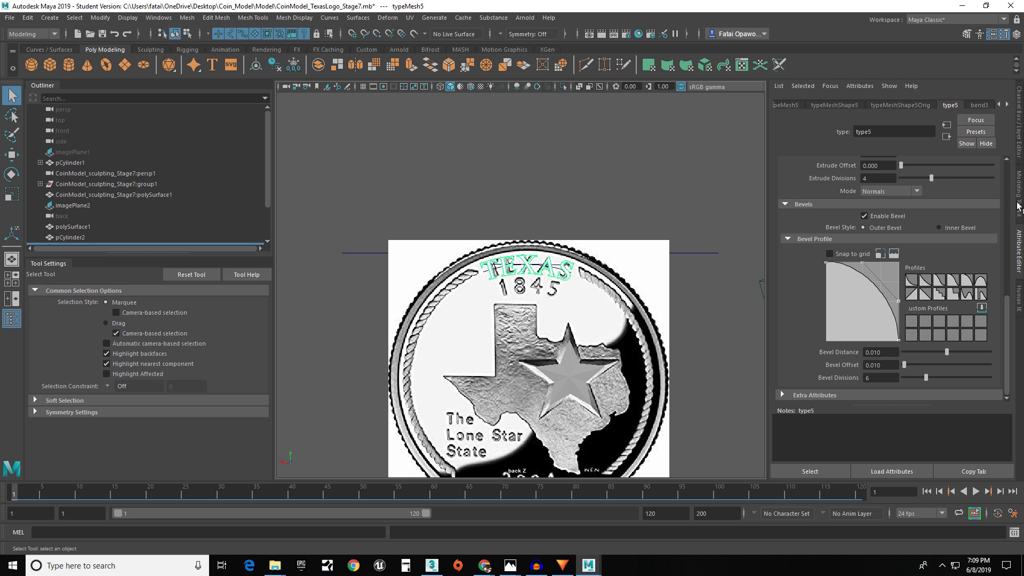
- Create a new 3D type object and switch to the perspective view, framing the type beside the coin
{"action": "left_click", "coordinate": [216, 67]}
{"action": "scroll", "coordinate": [442, 189], "scroll_direction": "down", "scroll_amount": 5}
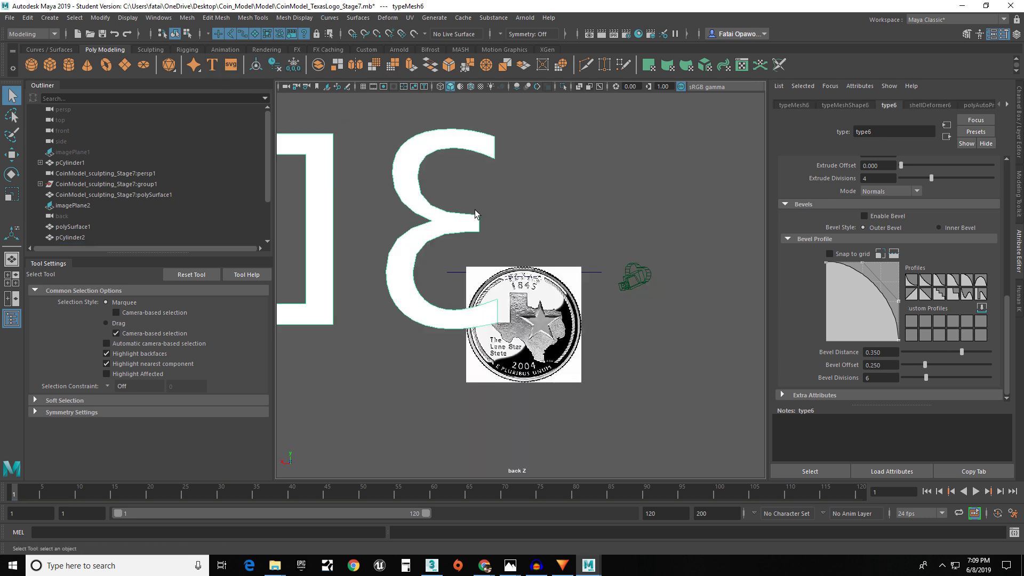
{"action": "scroll", "coordinate": [433, 237], "scroll_direction": "down", "scroll_amount": 4}
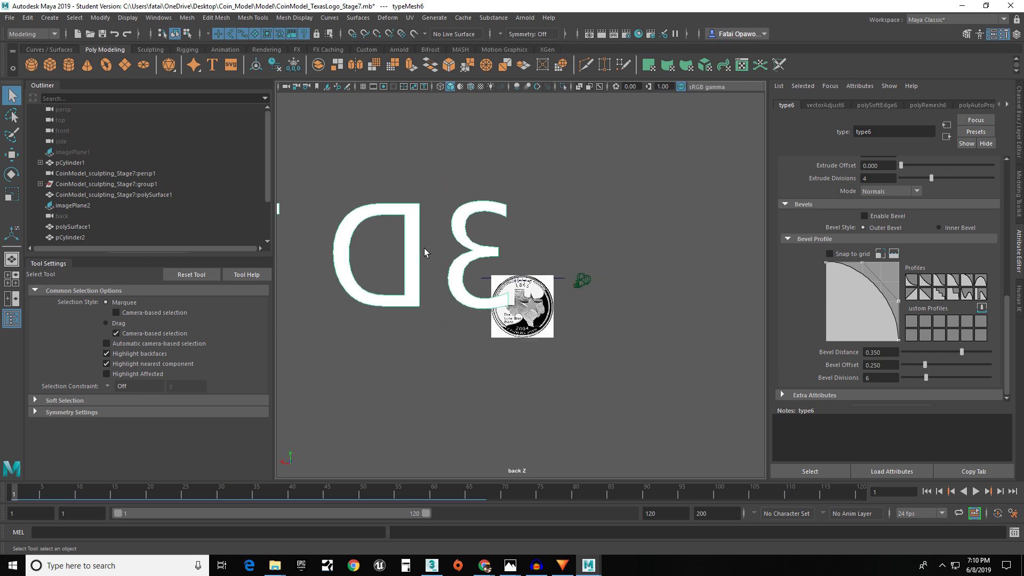
{"action": "left_click_drag", "start_coordinate": [424, 248], "coordinate": [437, 265], "text": "alt"}
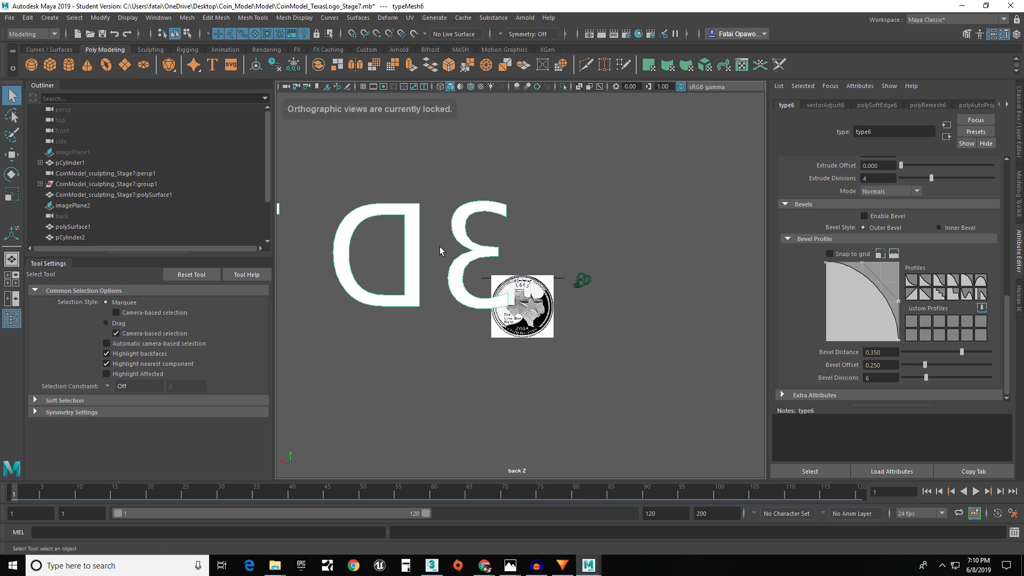
{"action": "left_click", "coordinate": [468, 240]}
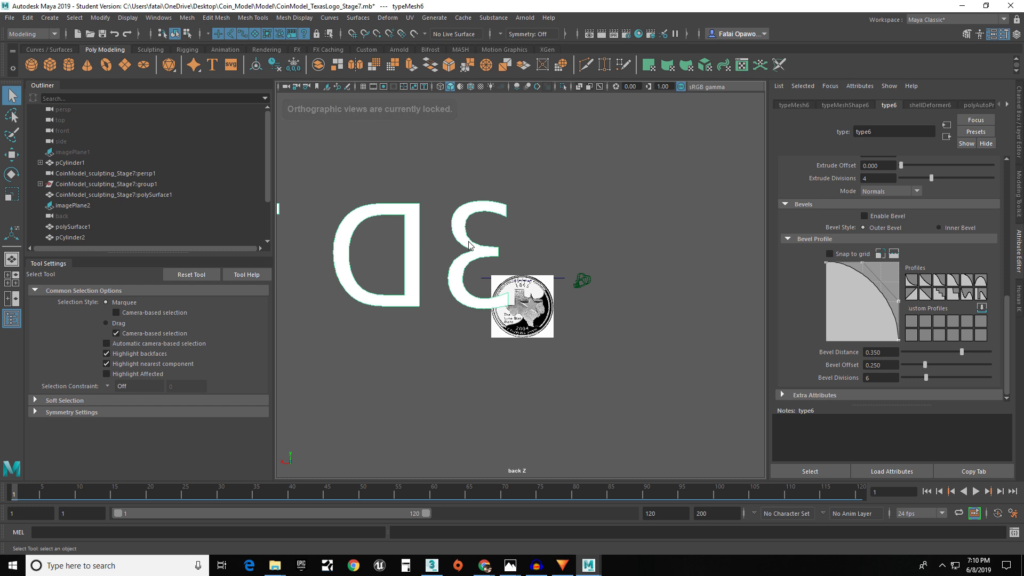
{"action": "right_click", "coordinate": [468, 244]}
{"action": "key", "text": "space"}
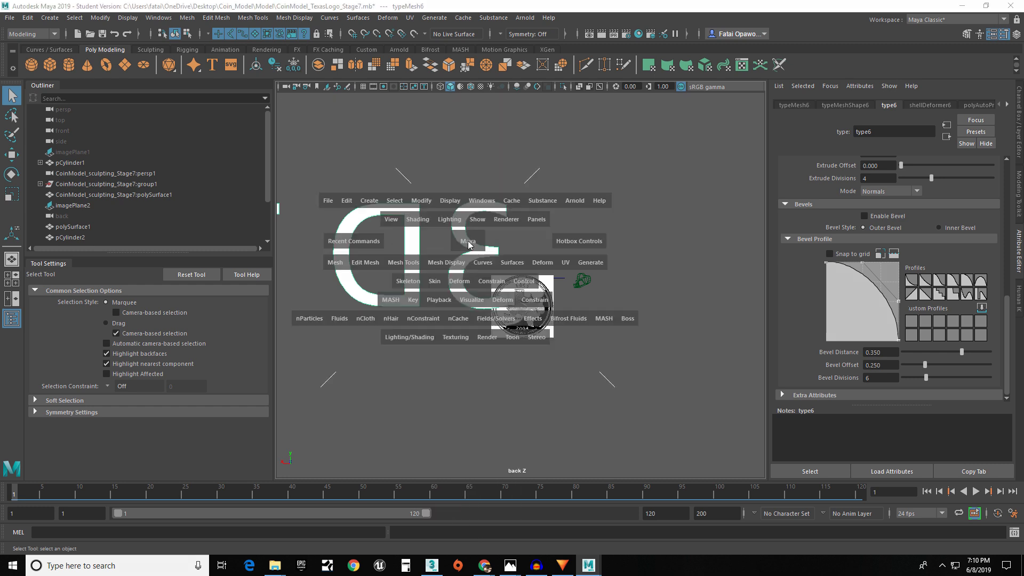
{"action": "left_click_drag", "start_coordinate": [468, 243], "coordinate": [466, 213]}
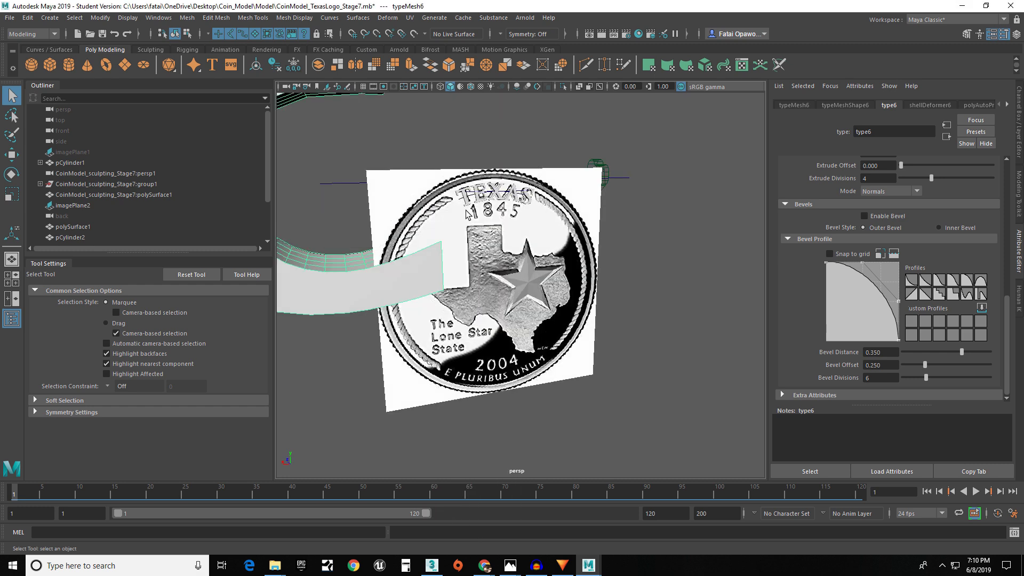
{"action": "left_click_drag", "start_coordinate": [561, 285], "coordinate": [587, 312], "text": "alt"}
{"action": "scroll", "coordinate": [520, 261], "scroll_direction": "down", "scroll_amount": 5}
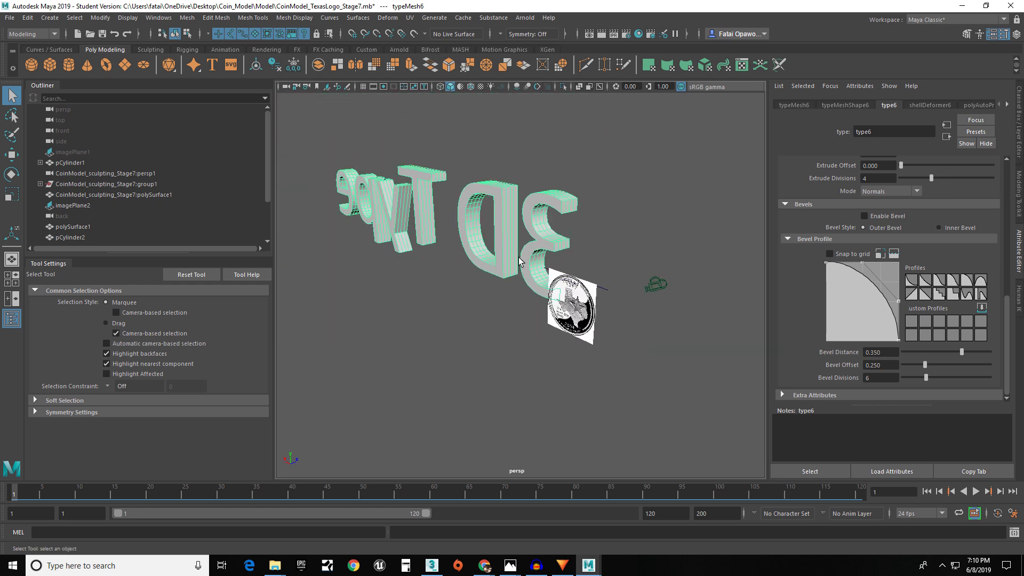
{"action": "middle_click_drag", "start_coordinate": [502, 260], "coordinate": [542, 273], "text": "alt"}
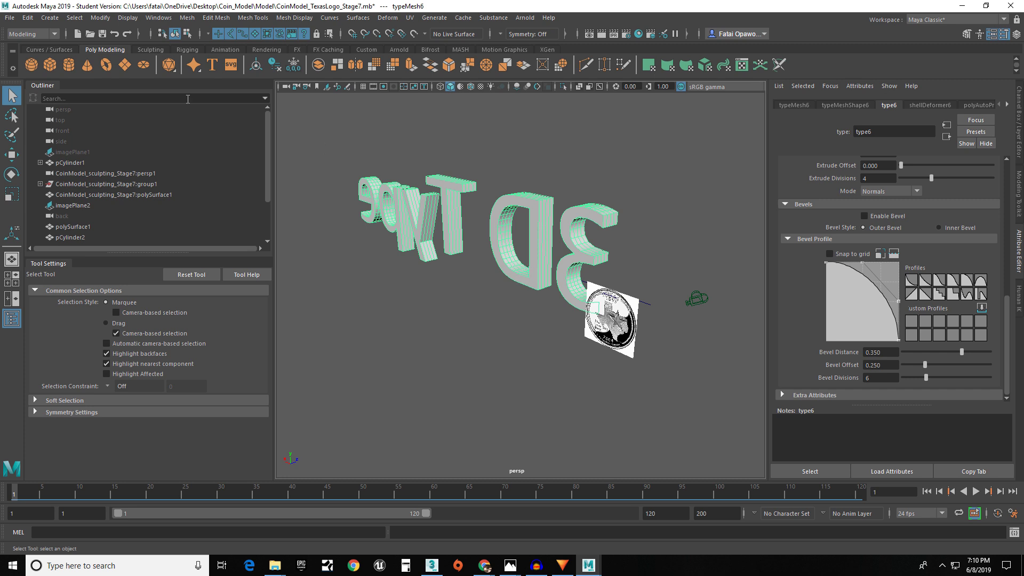
{"action": "left_click", "coordinate": [187, 35]}
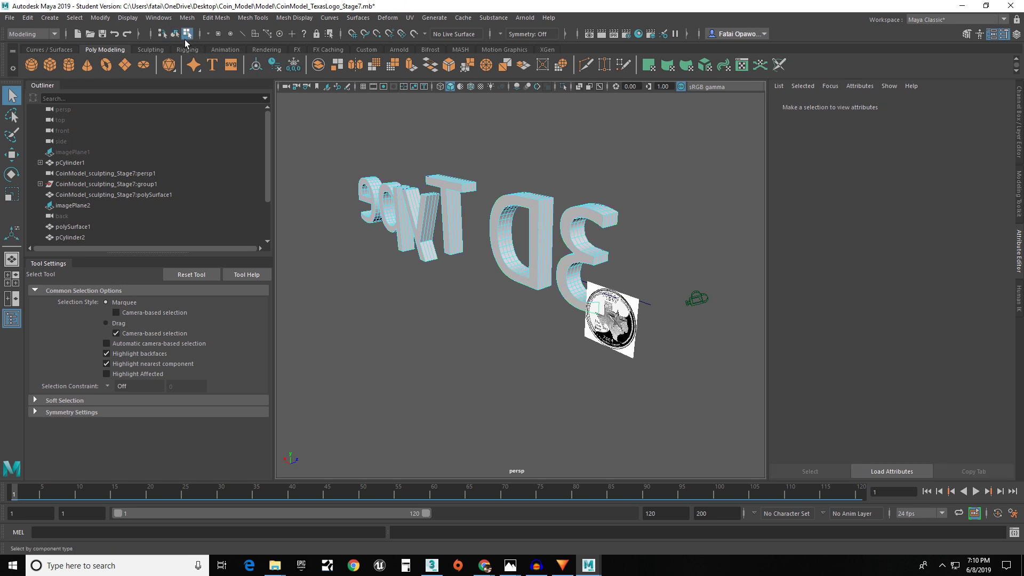
{"action": "left_click", "coordinate": [174, 33]}
{"action": "left_click", "coordinate": [416, 185]}
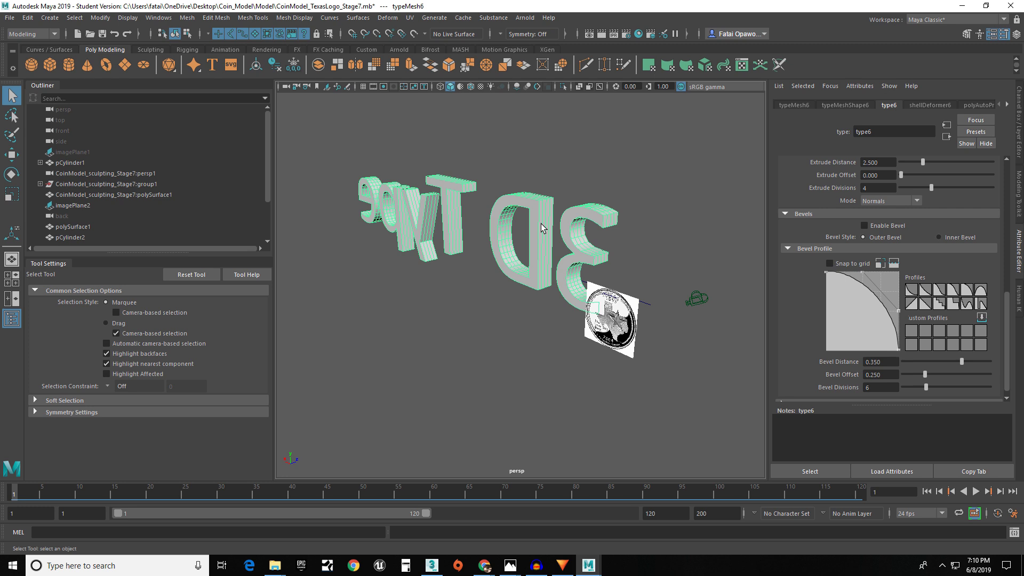
{"action": "key", "text": "e"}
{"action": "left_click_drag", "start_coordinate": [583, 361], "coordinate": [648, 381]}
{"action": "key", "text": "ctrl+z"}
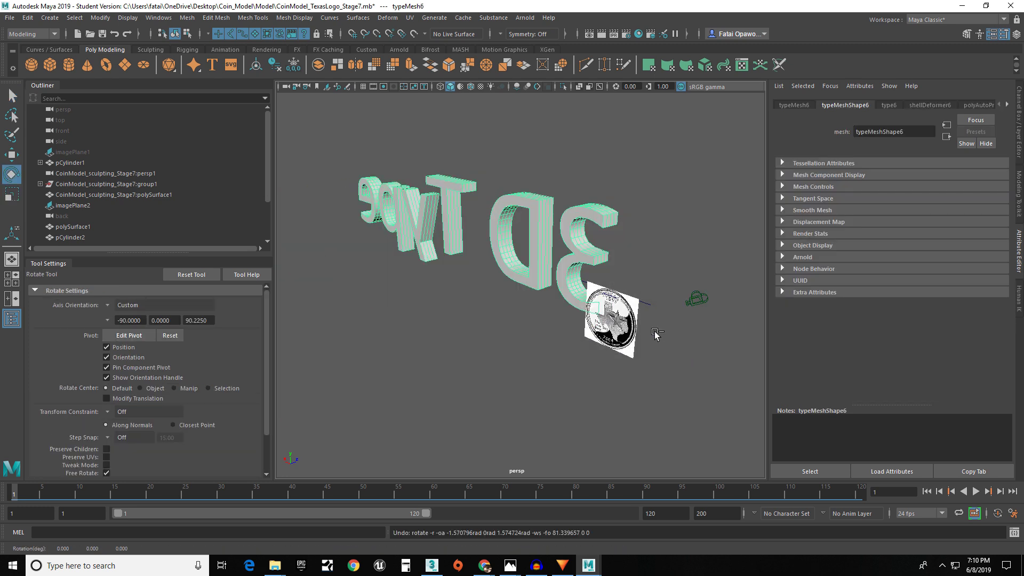
- Rotate the new 3D type about its vertical axis with snapping so it reads correctly from the coin's reverse side
{"action": "key", "text": "e"}
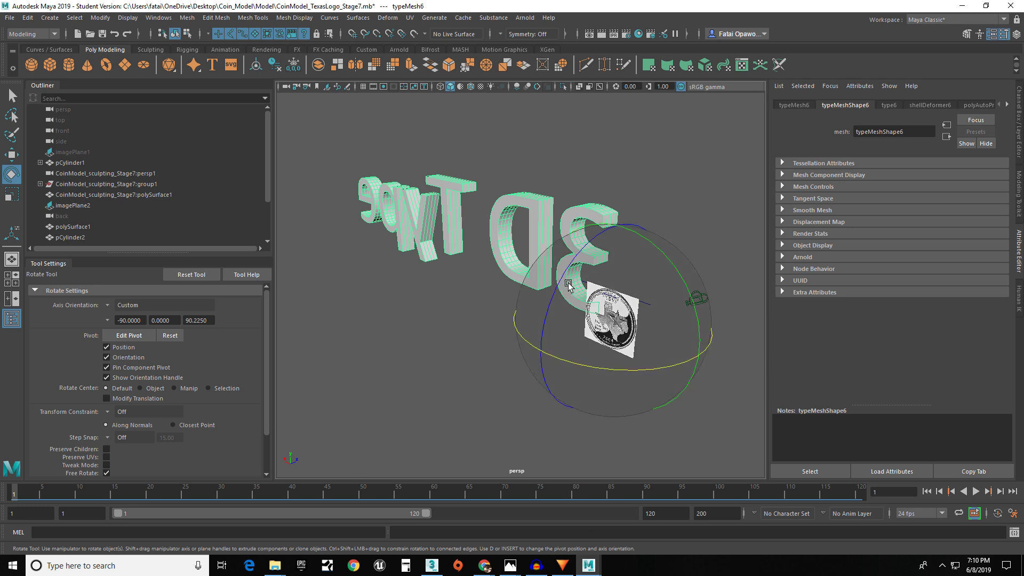
{"action": "key", "text": "j"}
{"action": "left_click_drag", "start_coordinate": [580, 361], "coordinate": [432, 302]}
{"action": "left_click_drag", "start_coordinate": [503, 270], "coordinate": [573, 288], "text": "alt"}
{"action": "scroll", "coordinate": [573, 288], "scroll_direction": "up", "scroll_amount": 9}
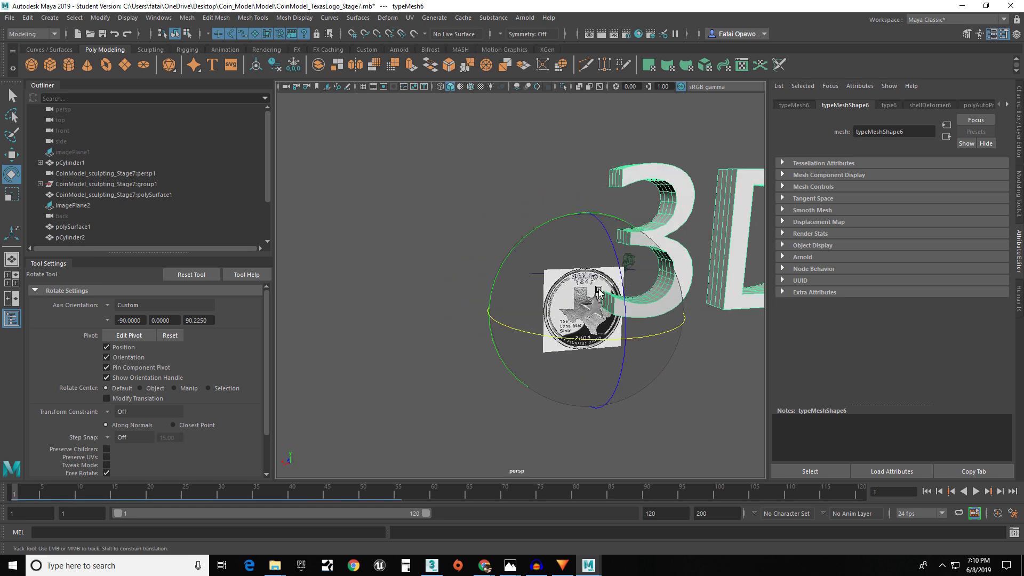
{"action": "middle_click_drag", "start_coordinate": [592, 292], "coordinate": [423, 271], "text": "alt"}
- Replace the new type's default text with three lines reading THE, LONE STAR and State
{"action": "left_click", "coordinate": [891, 106]}
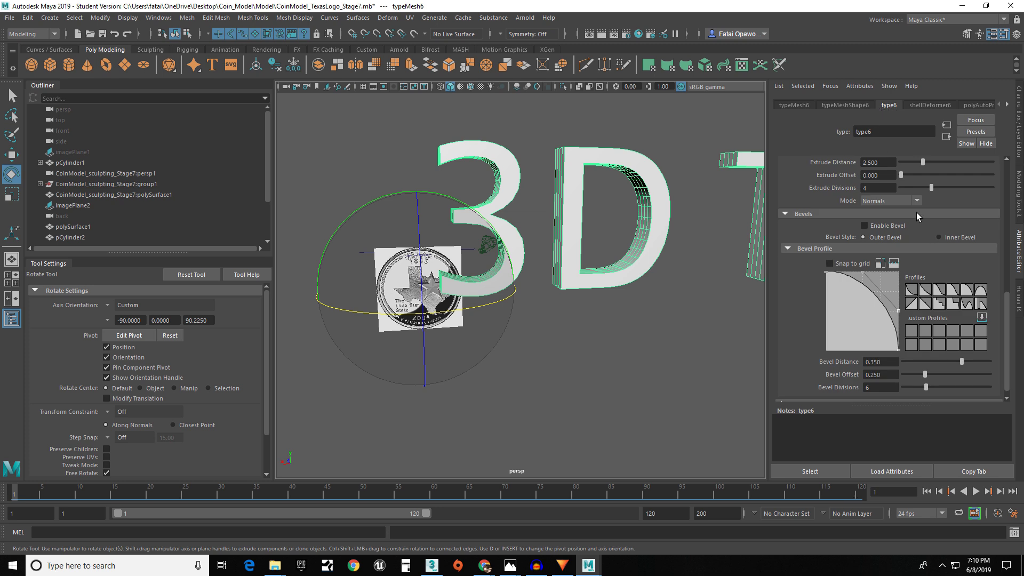
{"action": "scroll", "coordinate": [881, 269], "scroll_direction": "down", "scroll_amount": 1}
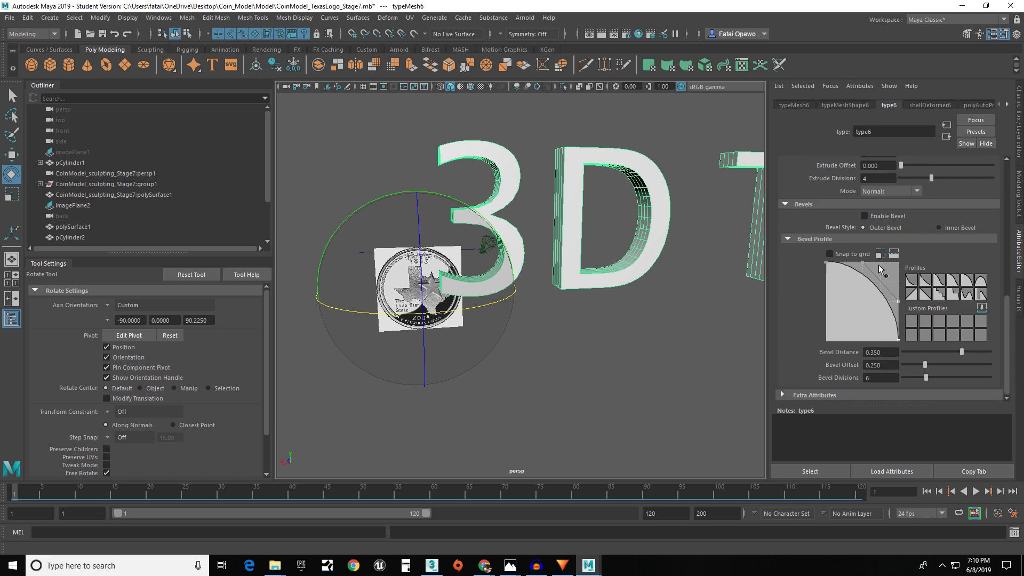
{"action": "scroll", "coordinate": [941, 304], "scroll_direction": "up", "scroll_amount": 10}
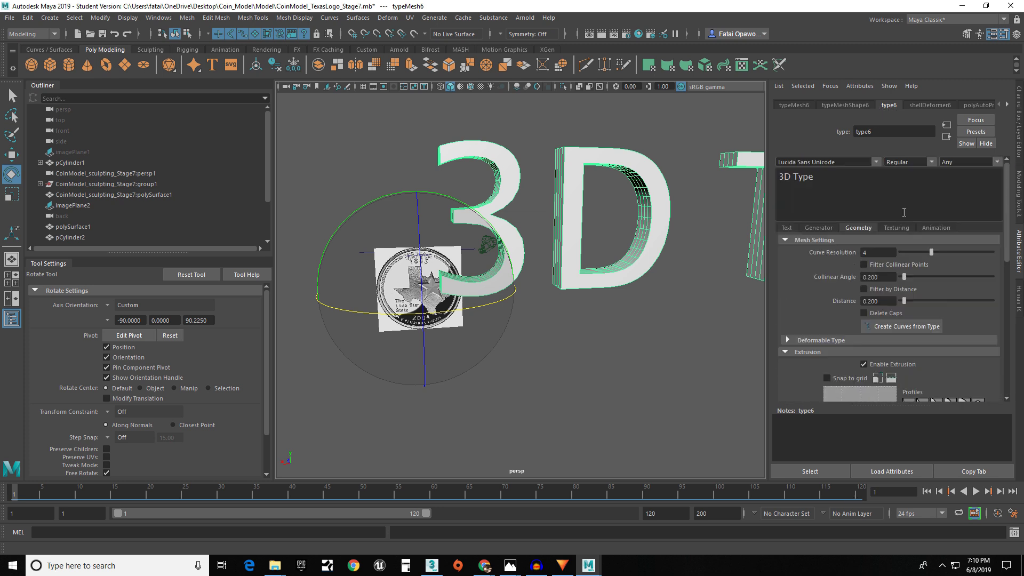
{"action": "left_click_drag", "start_coordinate": [831, 179], "coordinate": [777, 177]}
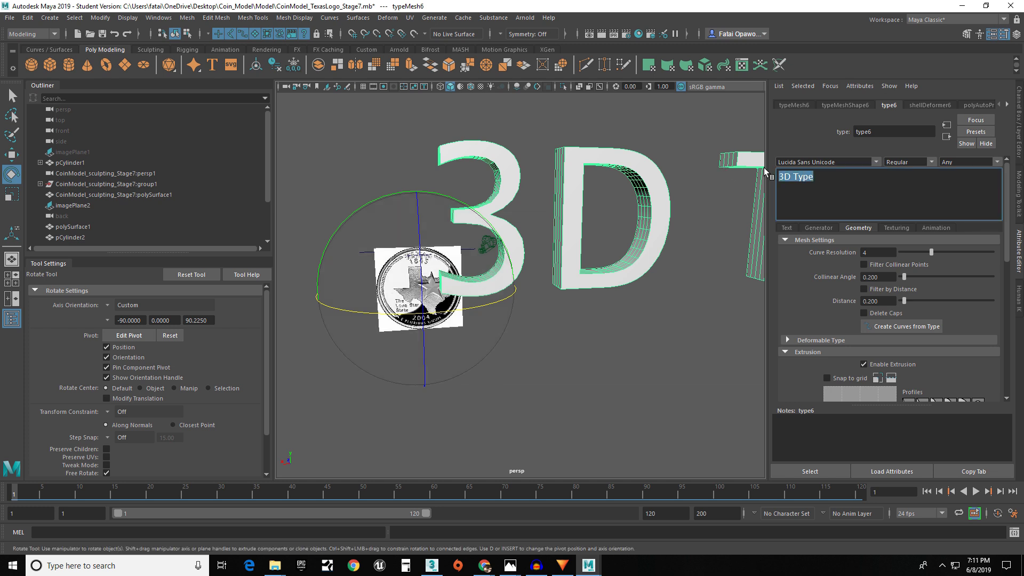
{"action": "type", "text": "THE"}
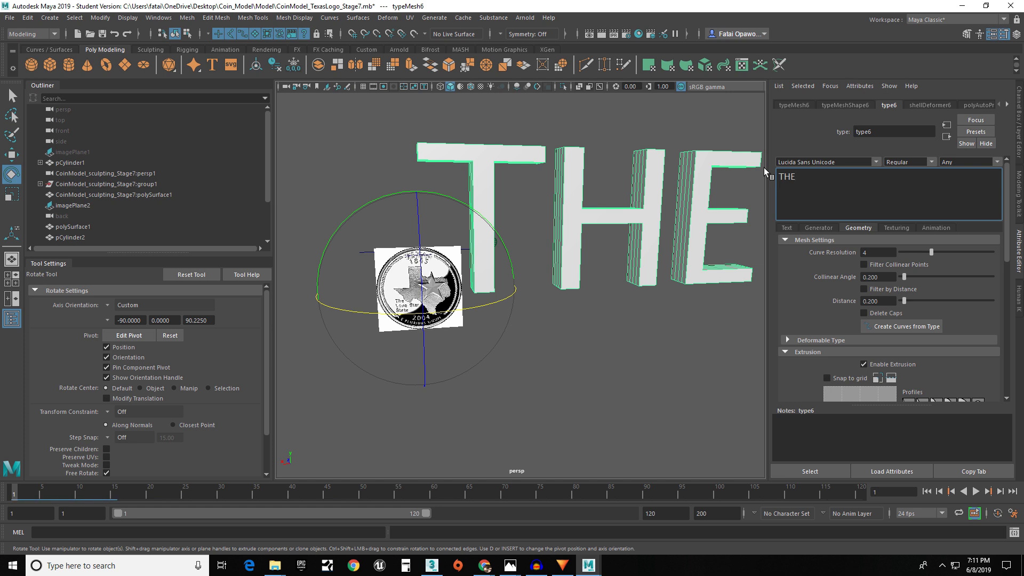
{"action": "key", "text": "Return"}
{"action": "type", "text": "LONE S"}
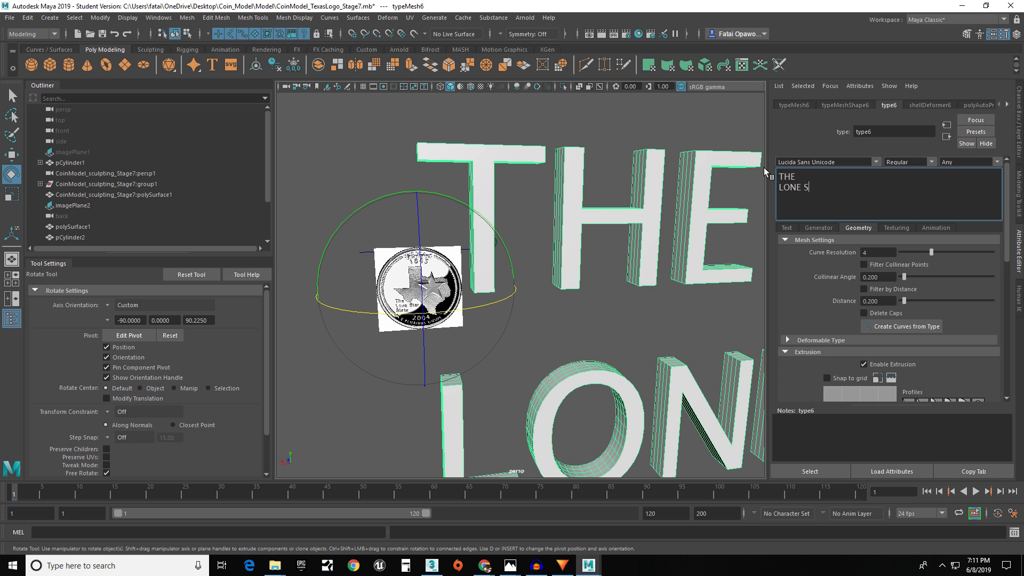
{"action": "type", "text": "TAR "}
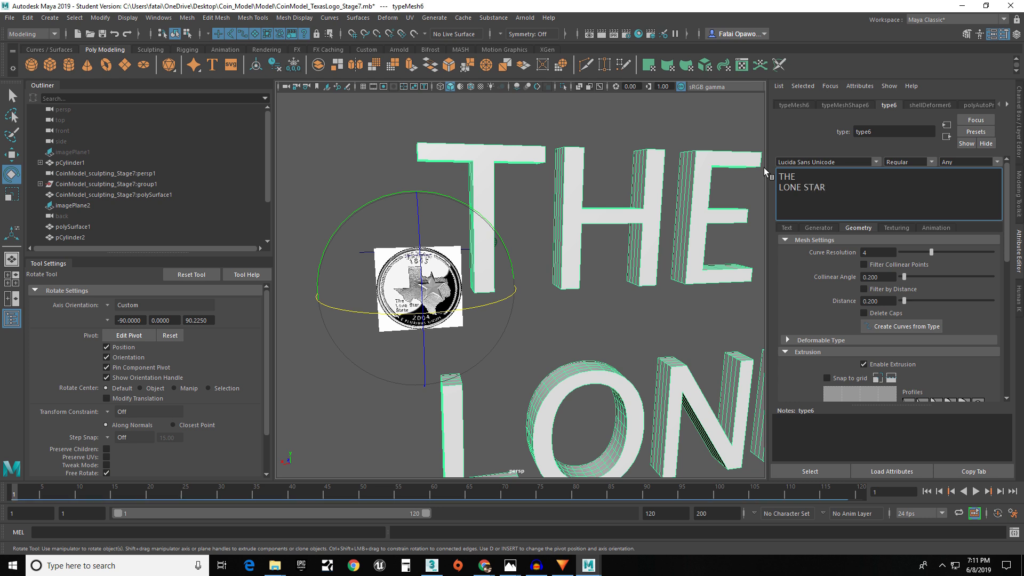
{"action": "type", "text": "State"}
- Change the capitalization of the new type's text so its three lines read The, Lone Star and State
{"action": "key", "text": "Up"}
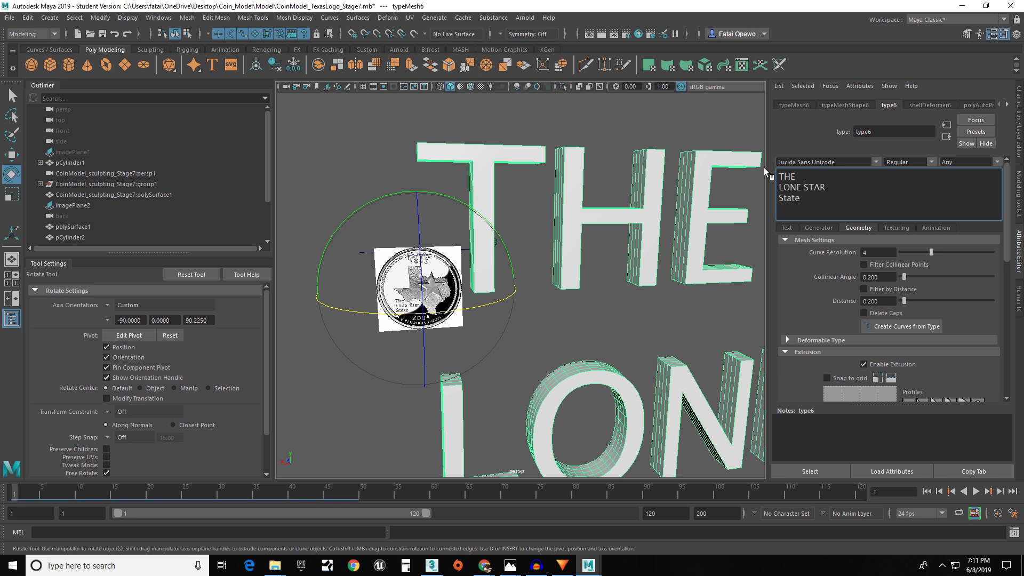
{"action": "key", "text": "BackSpace"}
{"action": "key", "text": "BackSpace"}
{"action": "key", "text": "BackSpace"}
{"action": "type", "text": "one"}
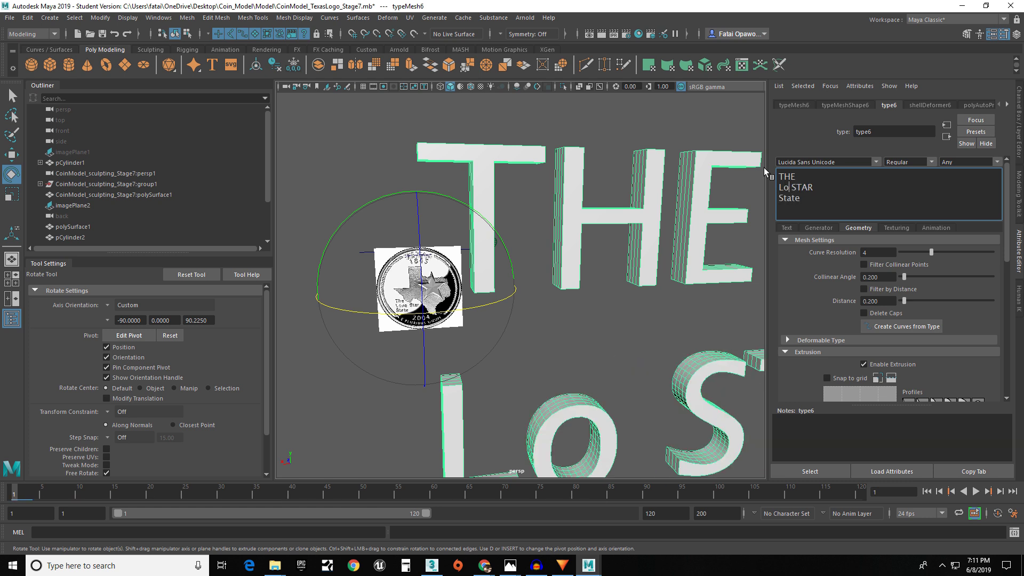
{"action": "key", "text": "BackSpace"}
{"action": "key", "text": "BackSpace"}
{"action": "key", "text": "BackSpace"}
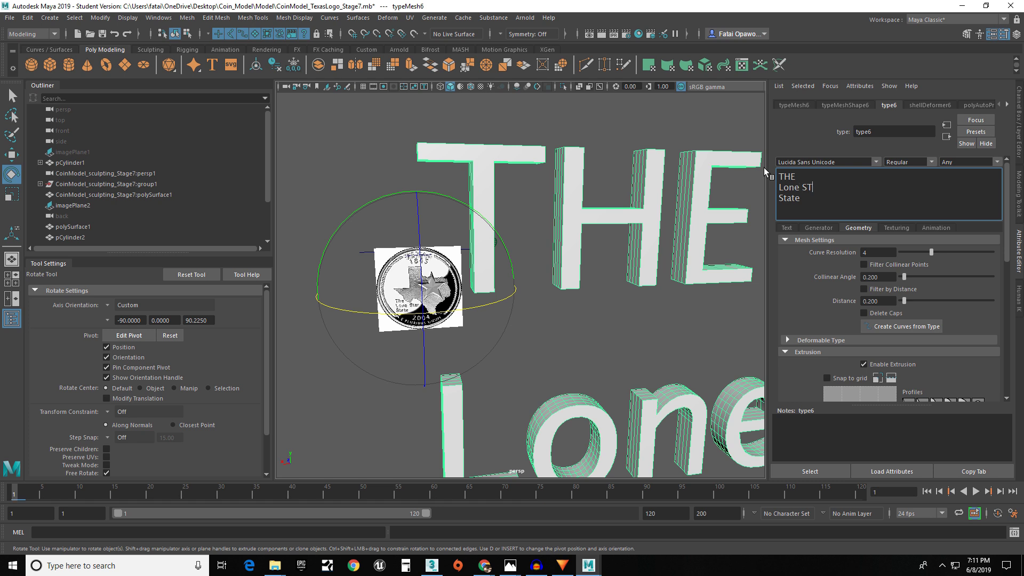
{"action": "type", "text": "te"}
{"action": "key", "text": "BackSpace"}
{"action": "key", "text": "BackSpace"}
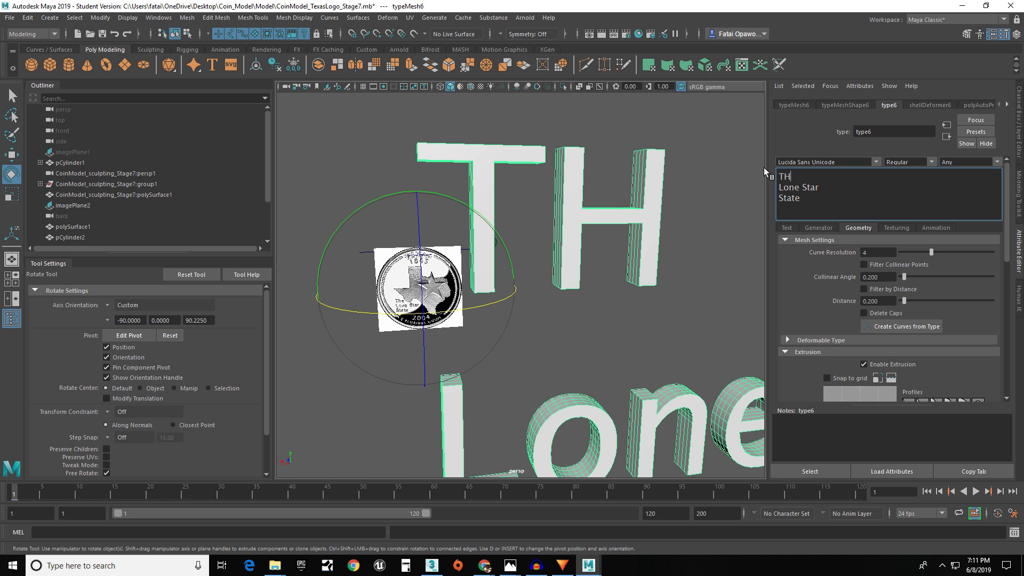
{"action": "type", "text": "he"}
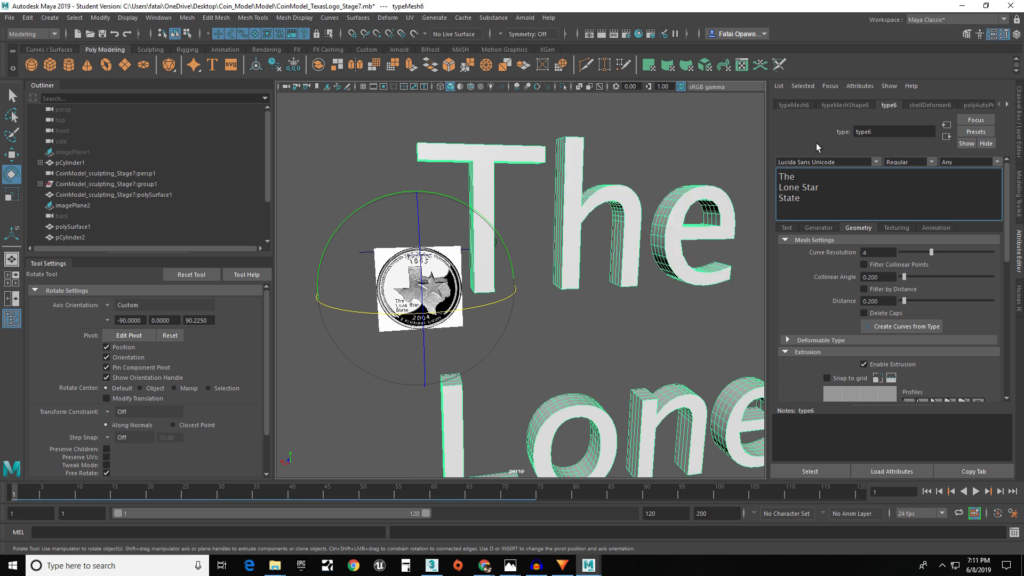
- Set the font of the Lone Star type to Times New Roman
{"action": "left_click", "coordinate": [873, 162]}
{"action": "scroll", "coordinate": [862, 213], "scroll_direction": "down", "scroll_amount": 15}
{"action": "scroll", "coordinate": [859, 208], "scroll_direction": "down", "scroll_amount": 3}
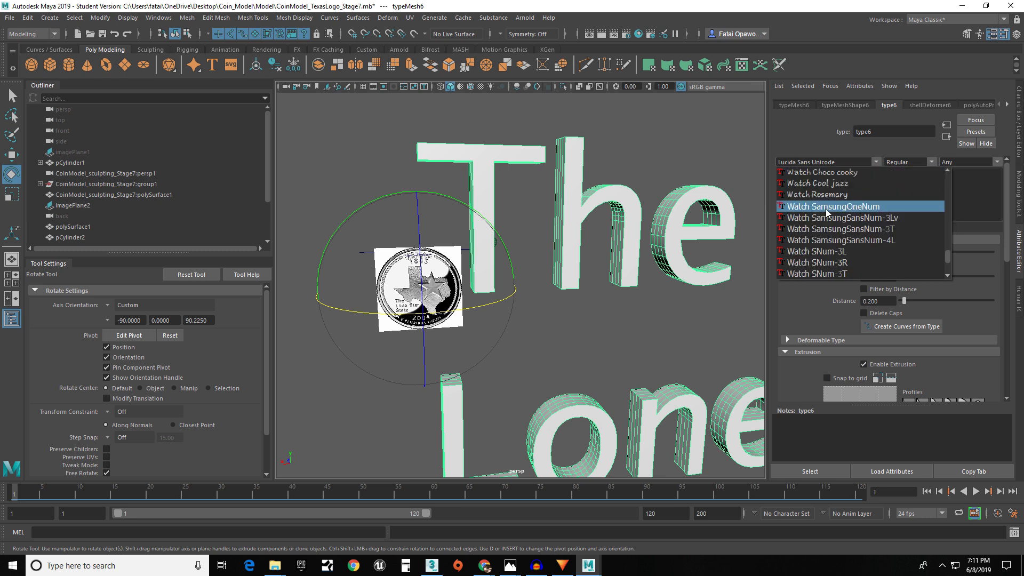
{"action": "scroll", "coordinate": [854, 205], "scroll_direction": "up", "scroll_amount": 3}
{"action": "left_click", "coordinate": [822, 185]}
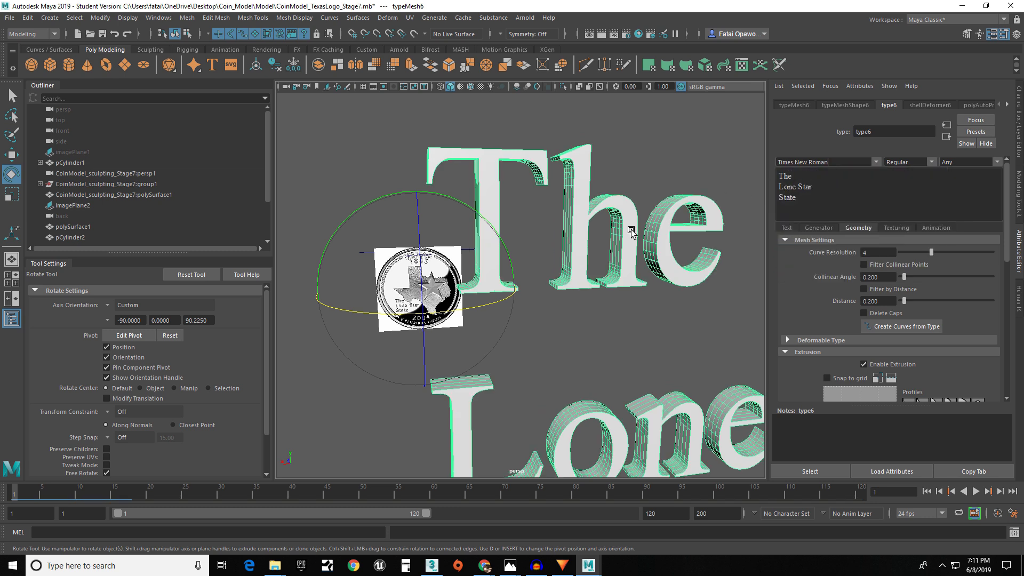
- Reduce the font size of the Lone Star type to 0.100
{"action": "scroll", "coordinate": [631, 231], "scroll_direction": "down", "scroll_amount": 6}
{"action": "left_click", "coordinate": [788, 227]}
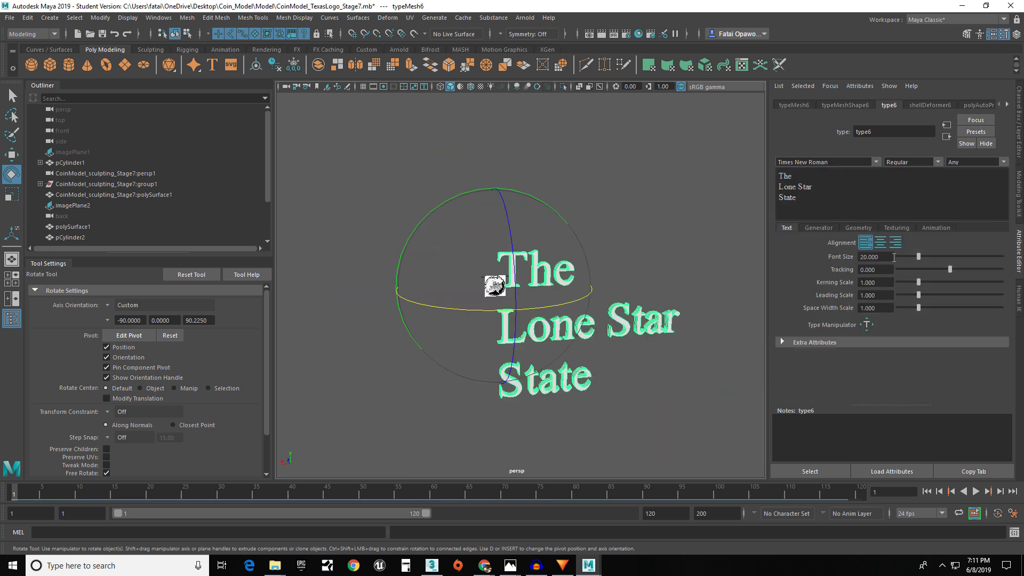
{"action": "left_click_drag", "start_coordinate": [918, 258], "coordinate": [895, 264]}
{"action": "scroll", "coordinate": [501, 291], "scroll_direction": "up", "scroll_amount": 5}
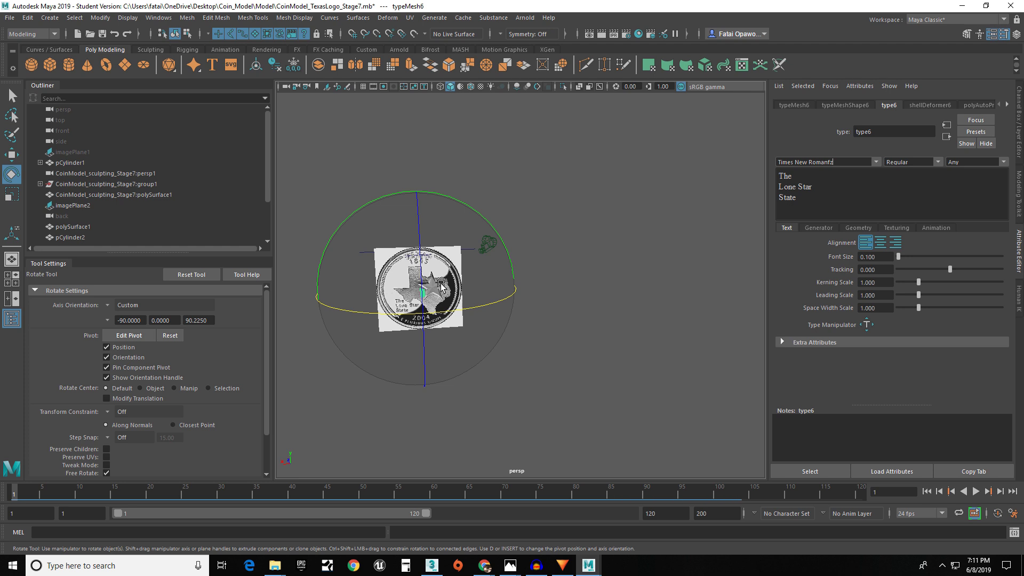
{"action": "type", "text": "f"}
{"action": "scroll", "coordinate": [441, 286], "scroll_direction": "up", "scroll_amount": 5}
{"action": "middle_click_drag", "start_coordinate": [406, 293], "coordinate": [612, 292], "text": "alt"}
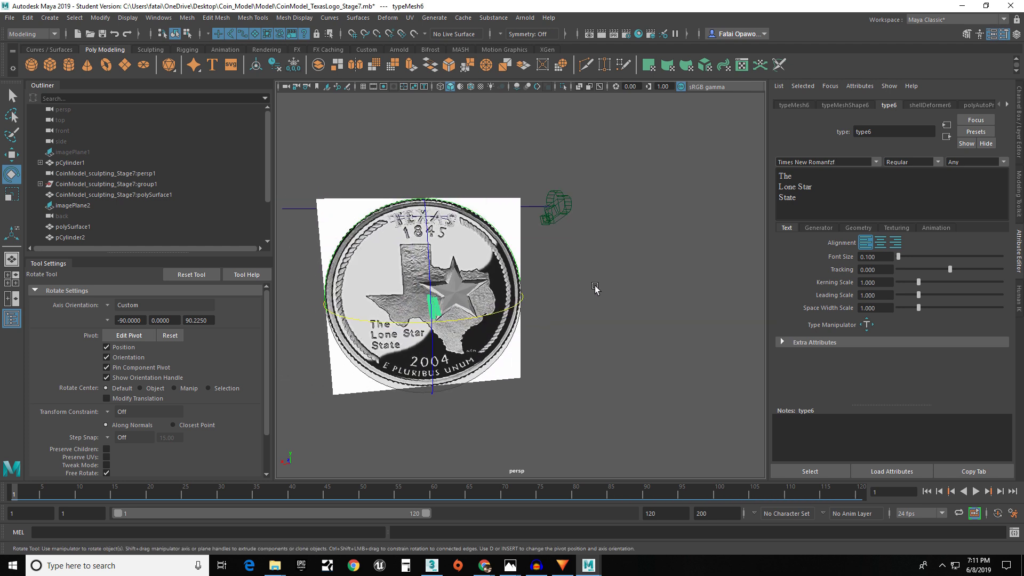
- Reduce the extrude distance of the Lone Star type to 0.100
{"action": "key", "text": "f"}
{"action": "scroll", "coordinate": [530, 273], "scroll_direction": "down", "scroll_amount": 3}
{"action": "left_click_drag", "start_coordinate": [530, 273], "coordinate": [555, 269], "text": "alt"}
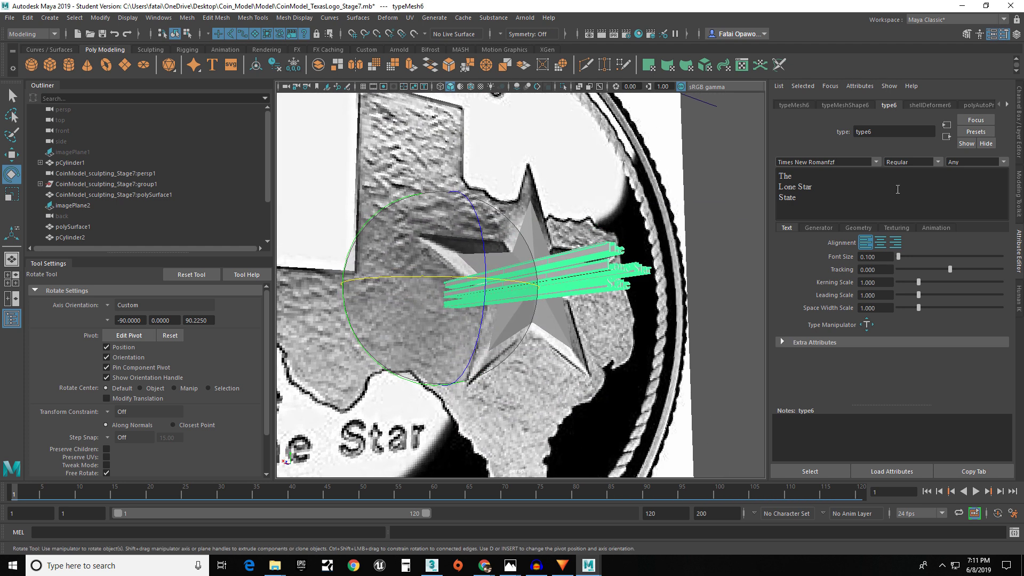
{"action": "left_click", "coordinate": [864, 233]}
{"action": "scroll", "coordinate": [880, 256], "scroll_direction": "down", "scroll_amount": 6}
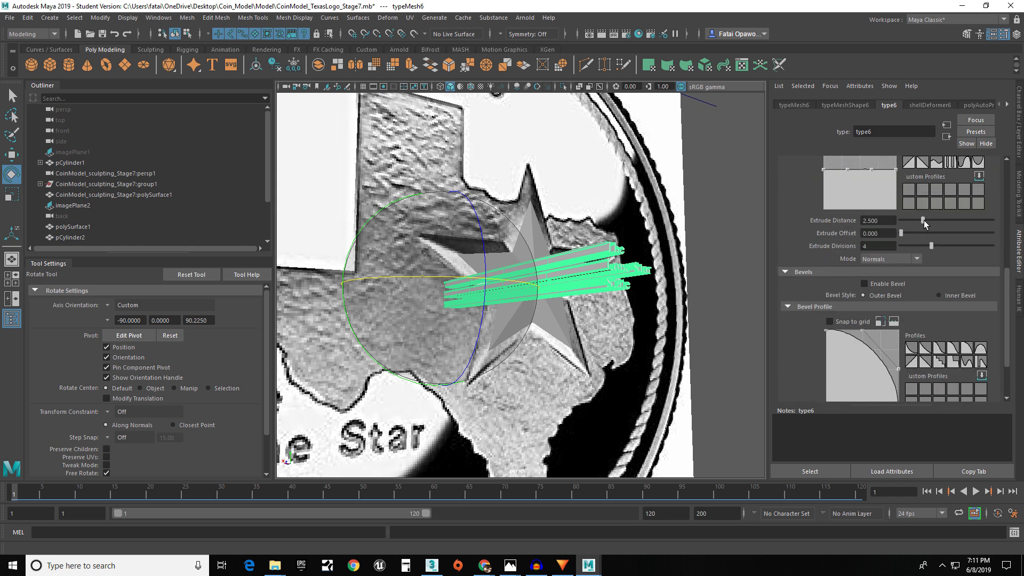
{"action": "left_click_drag", "start_coordinate": [924, 219], "coordinate": [894, 216]}
{"action": "scroll", "coordinate": [436, 266], "scroll_direction": "down", "scroll_amount": 5}
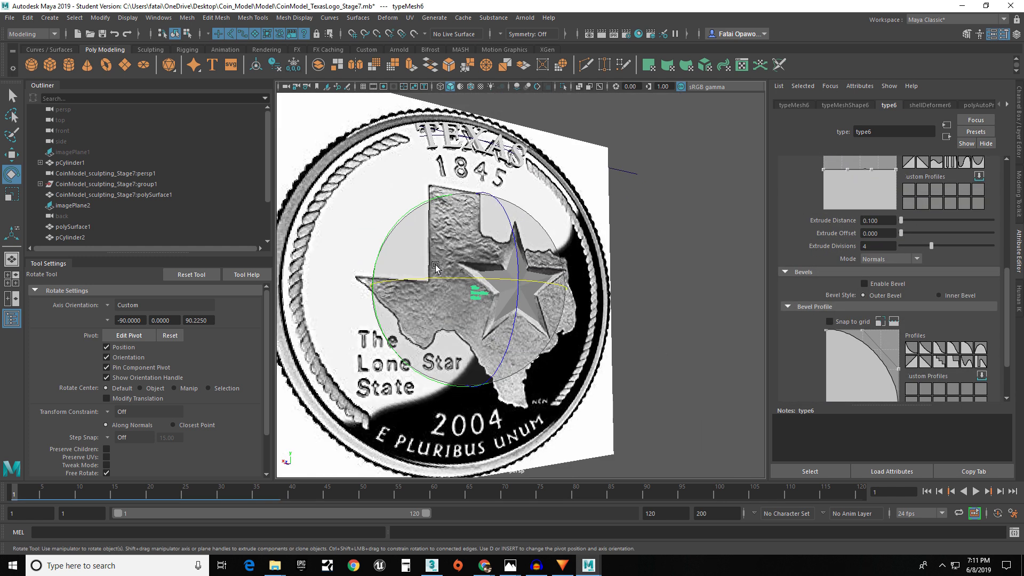
- Move the small type from the star area onto the coin reference's The Lone Star State lettering
{"action": "scroll", "coordinate": [435, 267], "scroll_direction": "down", "scroll_amount": 3}
{"action": "left_click_drag", "start_coordinate": [436, 266], "coordinate": [454, 273], "text": "alt"}
{"action": "scroll", "coordinate": [470, 279], "scroll_direction": "up", "scroll_amount": 6}
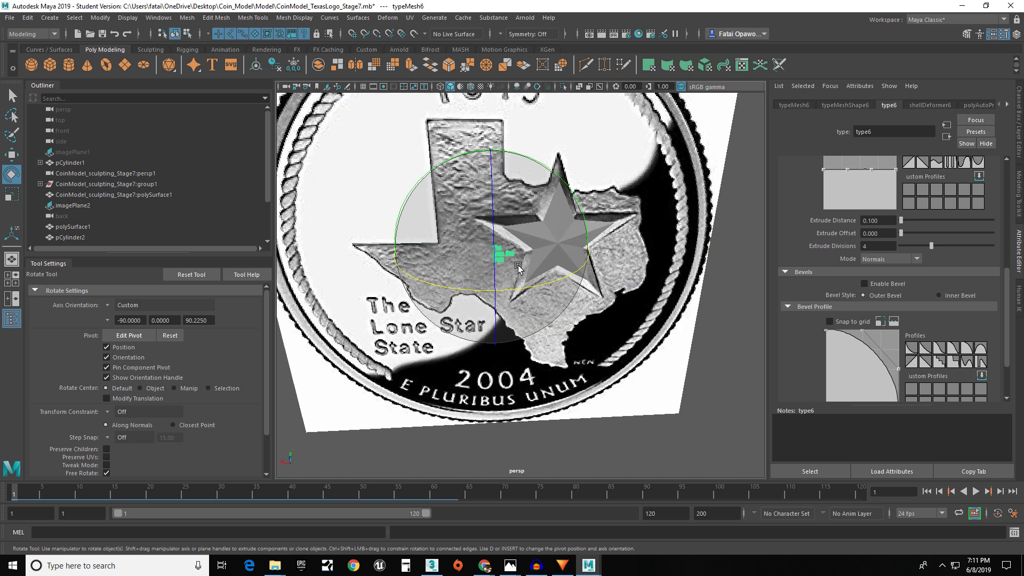
{"action": "key", "text": "w"}
{"action": "left_click_drag", "start_coordinate": [498, 237], "coordinate": [418, 299]}
{"action": "left_click_drag", "start_coordinate": [455, 331], "coordinate": [439, 332]}
{"action": "scroll", "coordinate": [876, 211], "scroll_direction": "up", "scroll_amount": 5}
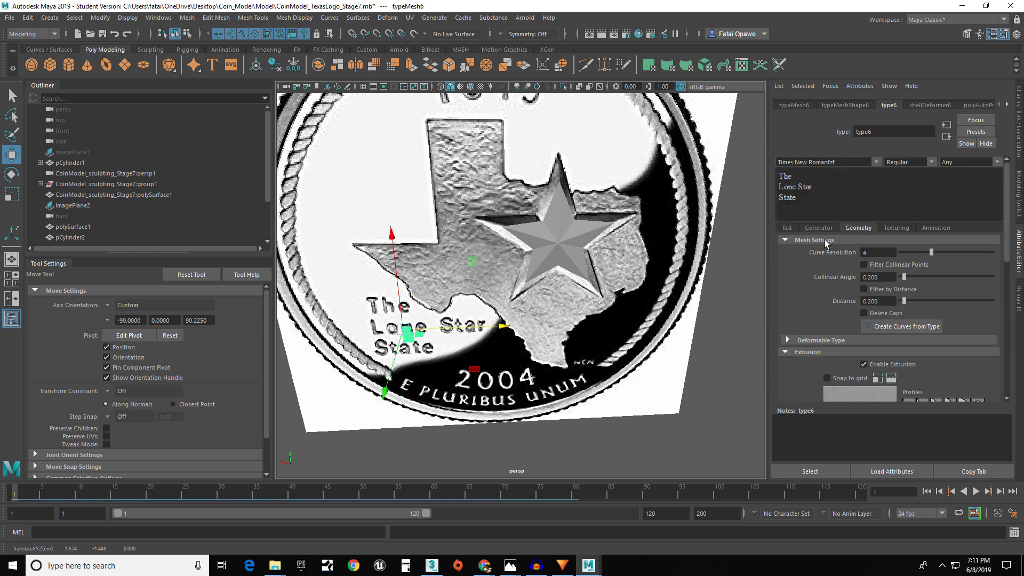
- Set the font size of the Lone Star type to 0.500
{"action": "left_click", "coordinate": [788, 228]}
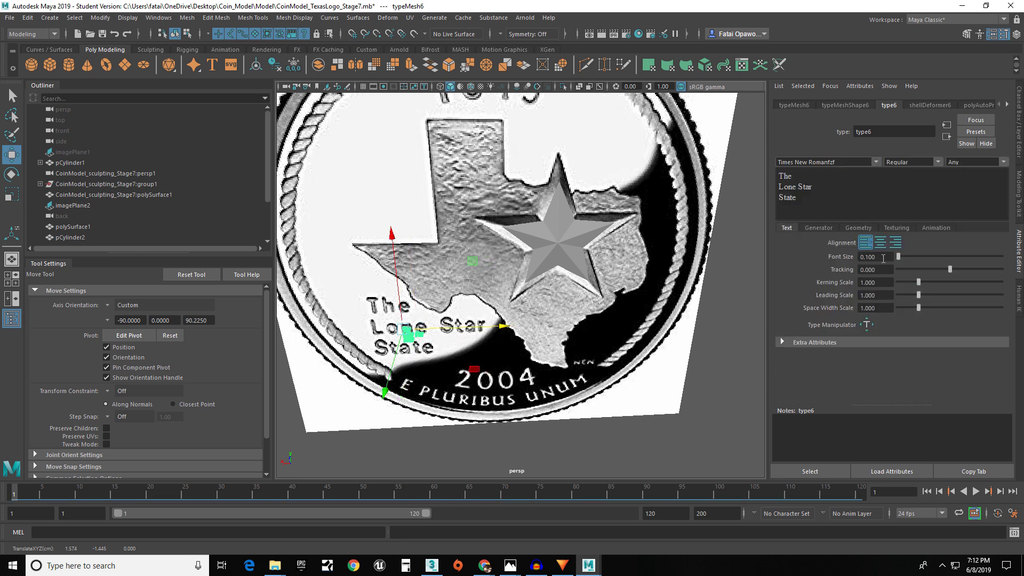
{"action": "left_click_drag", "start_coordinate": [877, 259], "coordinate": [866, 258]}
{"action": "type", "text": "5"}
{"action": "key", "text": "Return"}
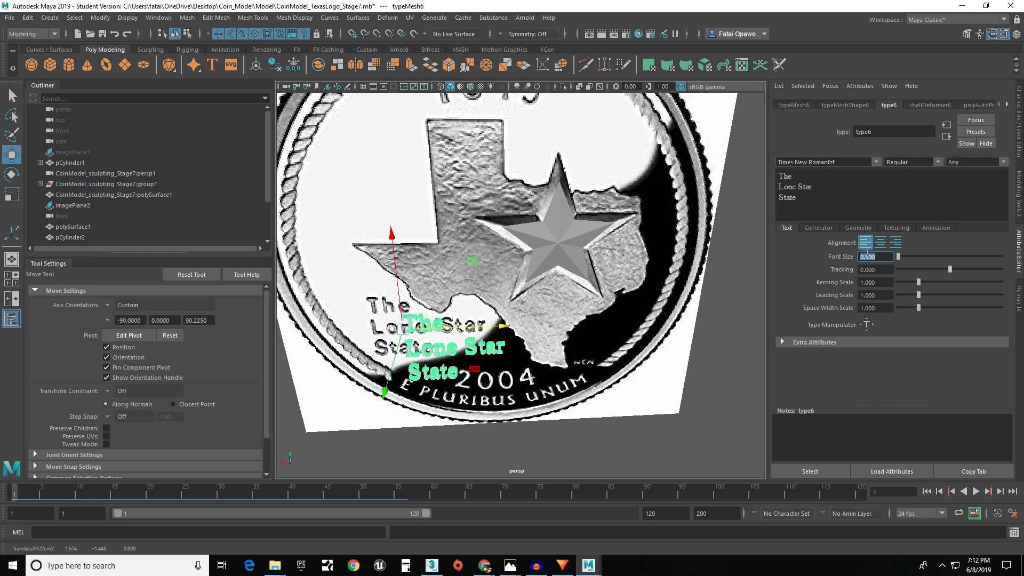
{"action": "scroll", "coordinate": [470, 327], "scroll_direction": "up", "scroll_amount": 5}
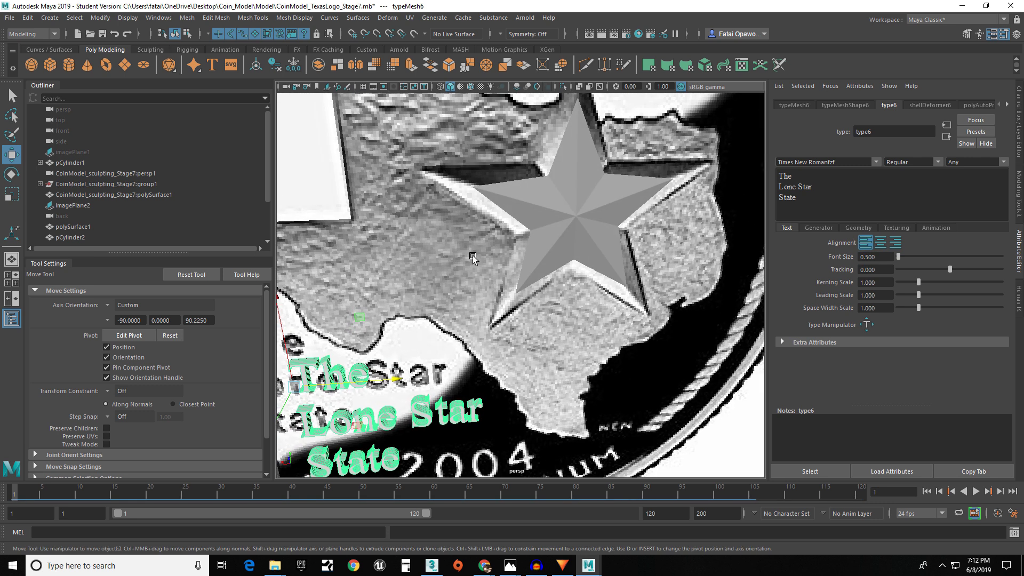
- Switch to the back view and move the type up and sideways so its starting edge lines up with the reference lettering
{"action": "key", "text": "space"}
{"action": "left_click", "coordinate": [475, 259]}
{"action": "left_click_drag", "start_coordinate": [475, 244], "coordinate": [432, 281]}
{"action": "scroll", "coordinate": [467, 314], "scroll_direction": "up", "scroll_amount": 10}
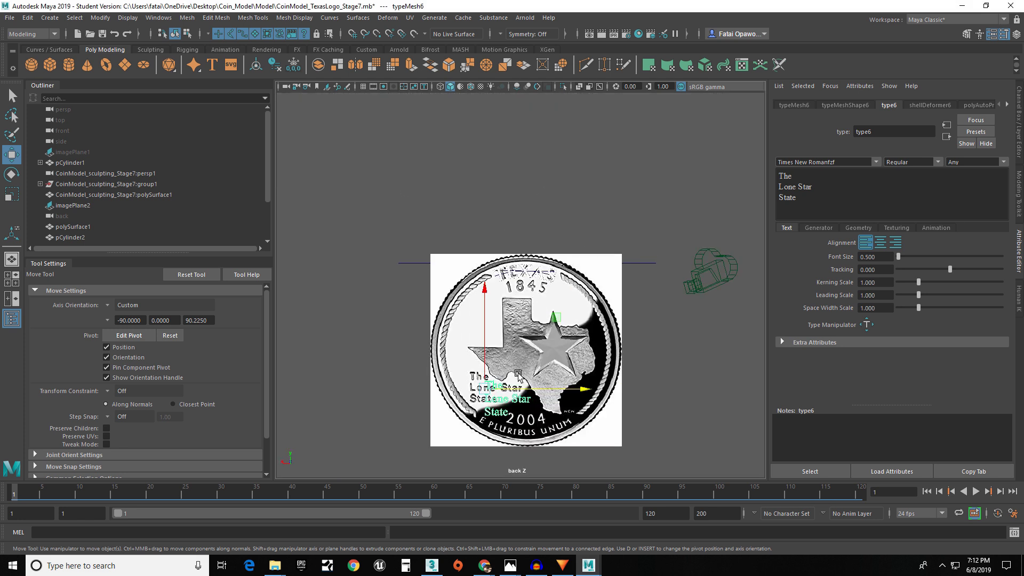
{"action": "left_click_drag", "start_coordinate": [545, 262], "coordinate": [545, 221]}
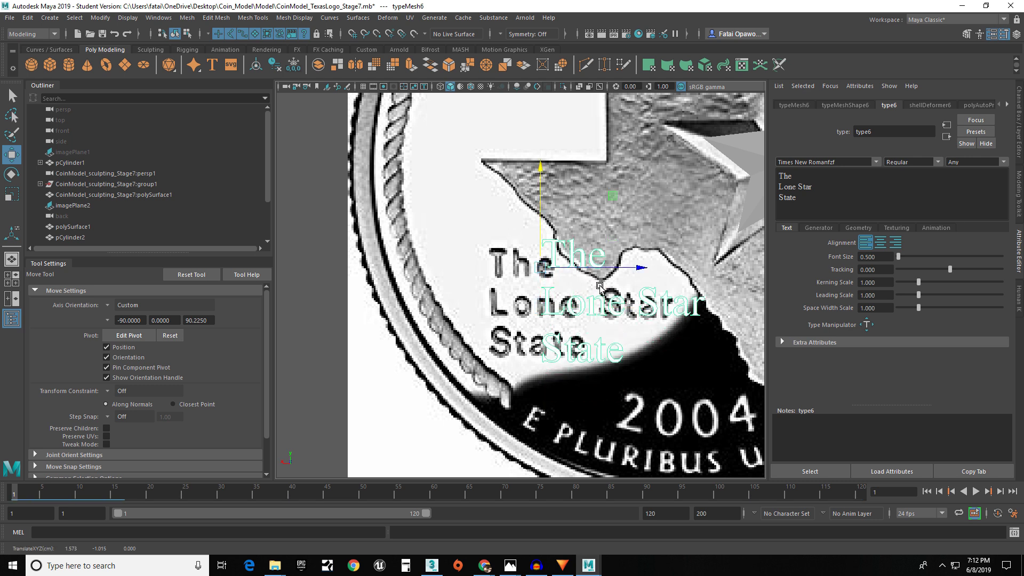
{"action": "left_click_drag", "start_coordinate": [602, 268], "coordinate": [547, 271]}
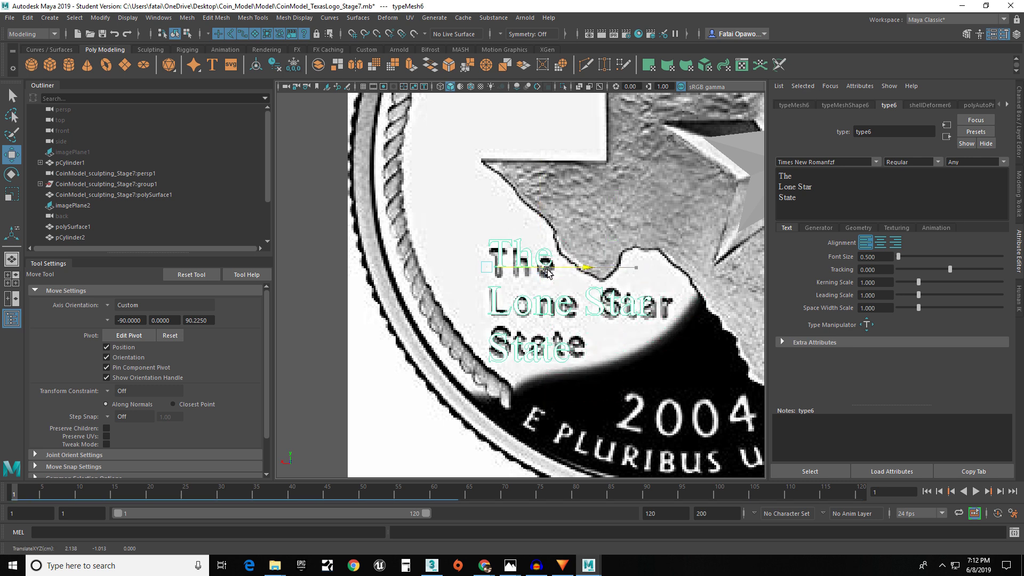
- Fine-tune the type's vertical position so its three lines sit over the matching reference lines
{"action": "middle_click_drag", "start_coordinate": [557, 280], "coordinate": [468, 221], "text": "alt"}
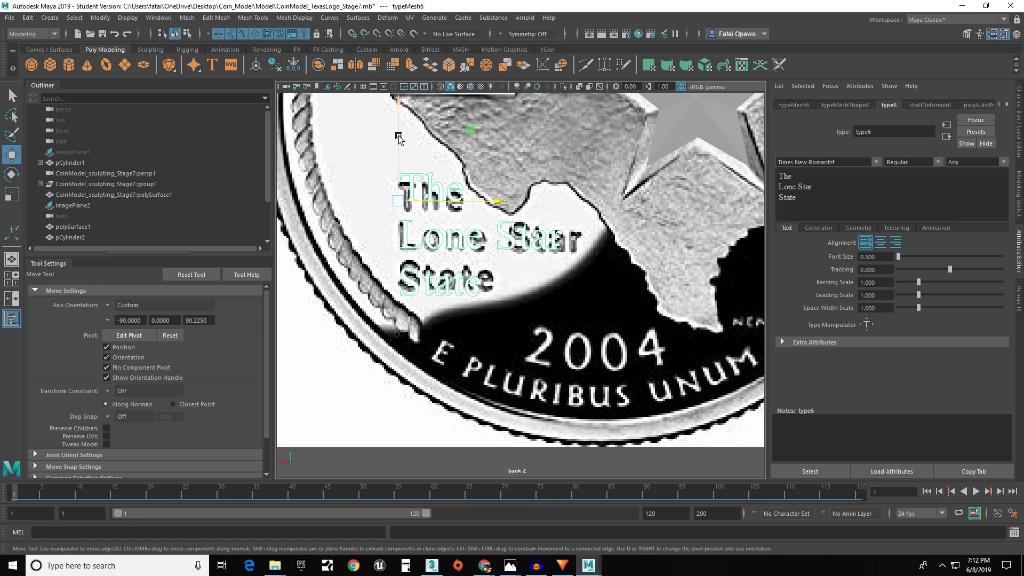
{"action": "left_click_drag", "start_coordinate": [399, 137], "coordinate": [399, 146]}
{"action": "left_click_drag", "start_coordinate": [474, 211], "coordinate": [474, 213]}
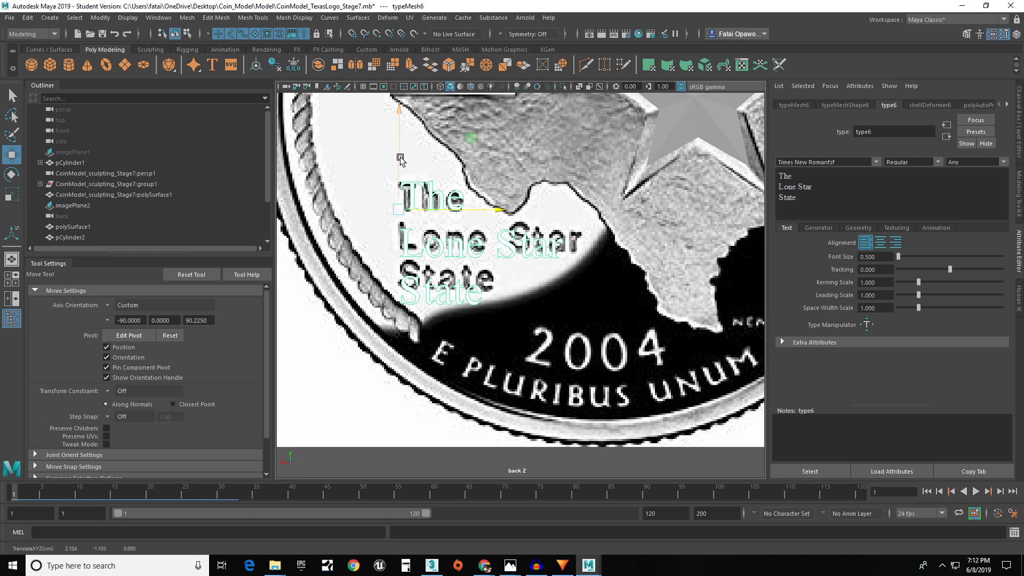
{"action": "left_click_drag", "start_coordinate": [399, 149], "coordinate": [399, 142]}
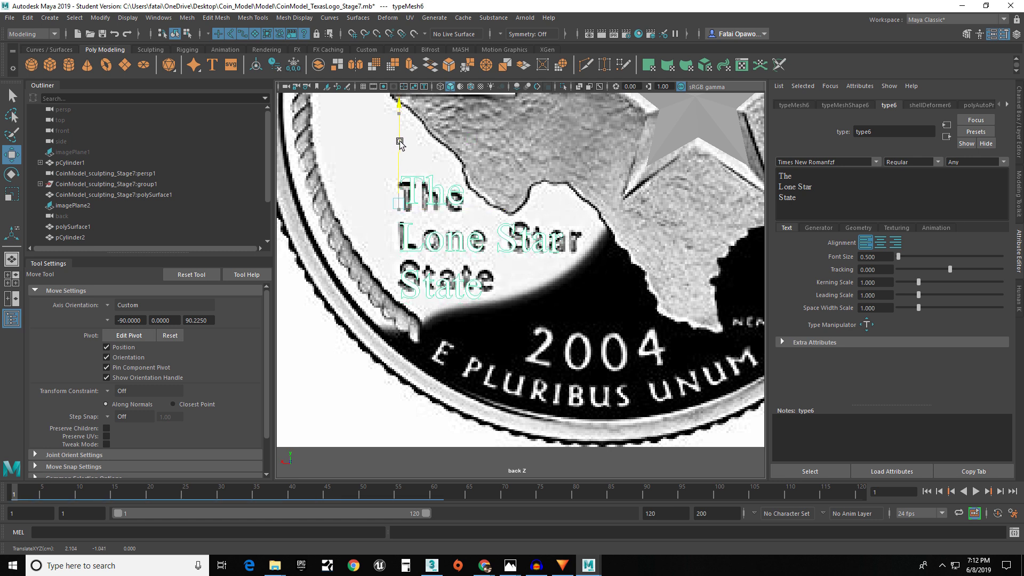
- Open the geometry settings of the Lone Star type
{"action": "left_click", "coordinate": [857, 228]}
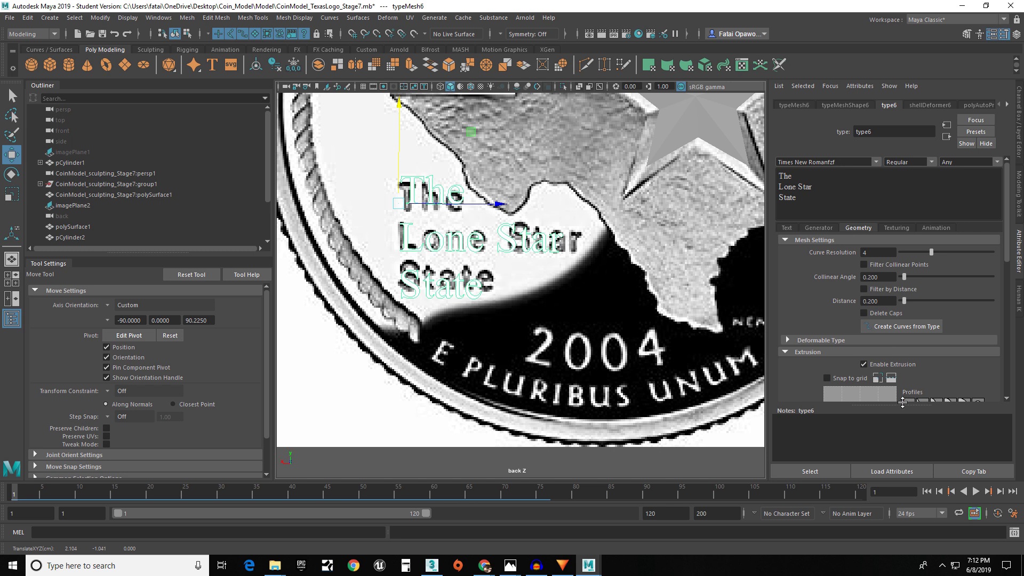
- Set the bevel distance and bevel offset of the "The Lone Star State" text to 0.1
{"action": "scroll", "coordinate": [903, 402], "scroll_direction": "down", "scroll_amount": 5}
{"action": "scroll", "coordinate": [875, 306], "scroll_direction": "down", "scroll_amount": 6}
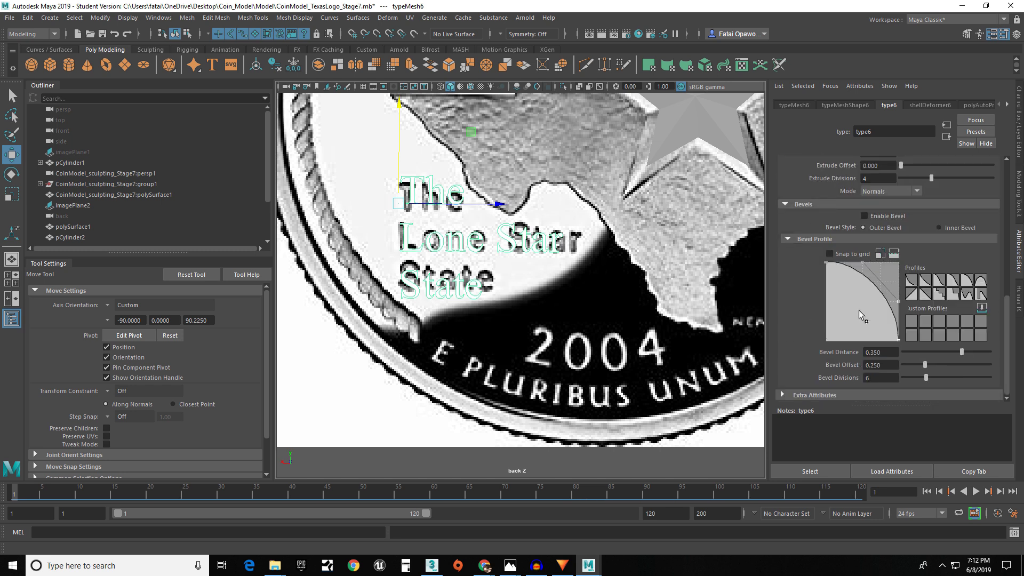
{"action": "left_click", "coordinate": [885, 352]}
{"action": "type", "text": ".1"}
{"action": "key", "text": "Tab"}
{"action": "type", "text": ".1"}
{"action": "key", "text": "Return"}
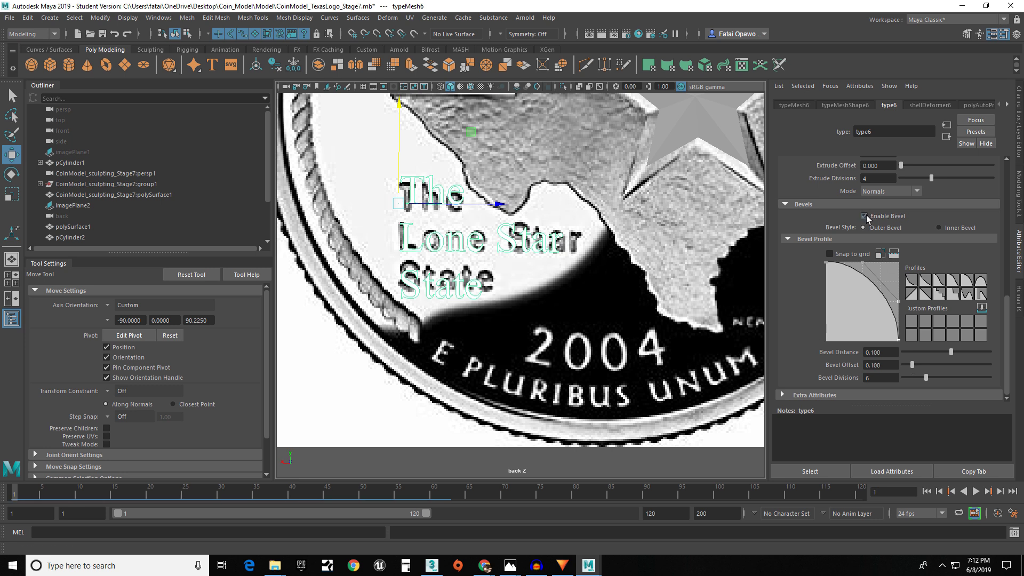
- Enable the bevel on the "The Lone Star State" text and set its bevel distance and offset to 0.01
{"action": "left_click", "coordinate": [864, 216]}
{"action": "left_click", "coordinate": [880, 352]}
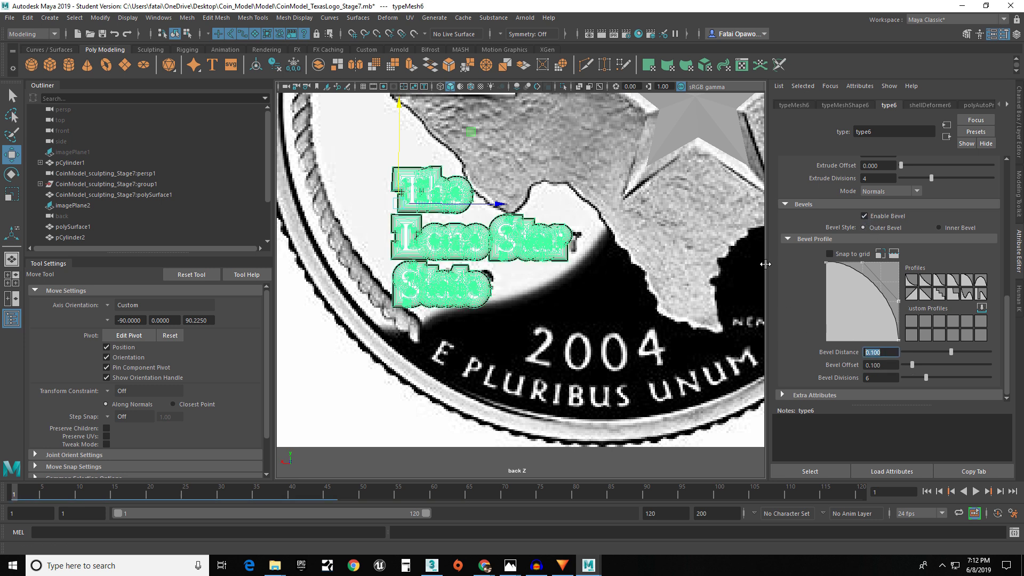
{"action": "type", "text": ".01"}
{"action": "key", "text": "Return"}
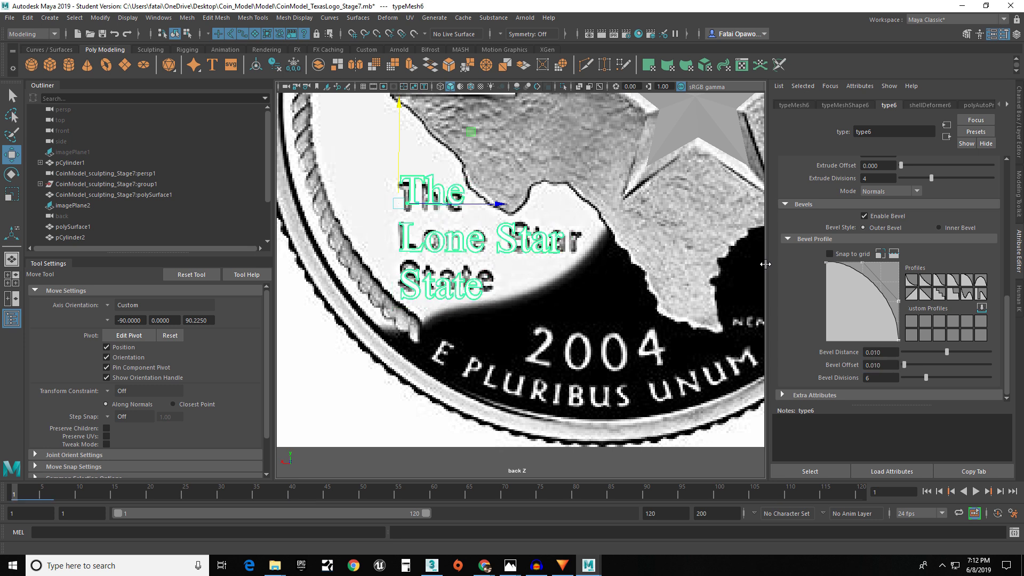
- Try to reuse the "The Lone Star State" text by duplicating it upward on the coin and checking the copy's attributes
{"action": "scroll", "coordinate": [584, 241], "scroll_direction": "down", "scroll_amount": 4}
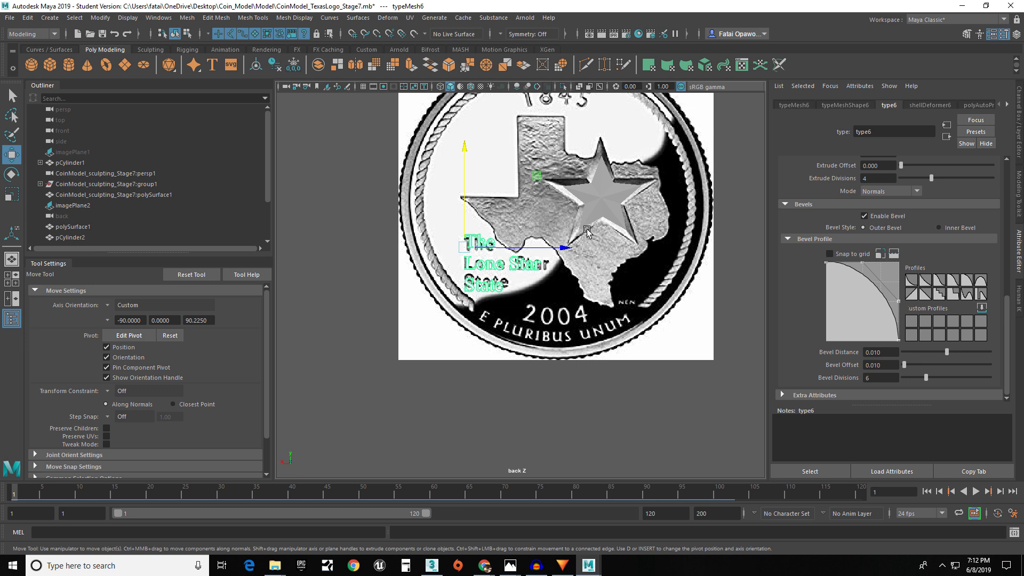
{"action": "scroll", "coordinate": [614, 203], "scroll_direction": "up", "scroll_amount": 2}
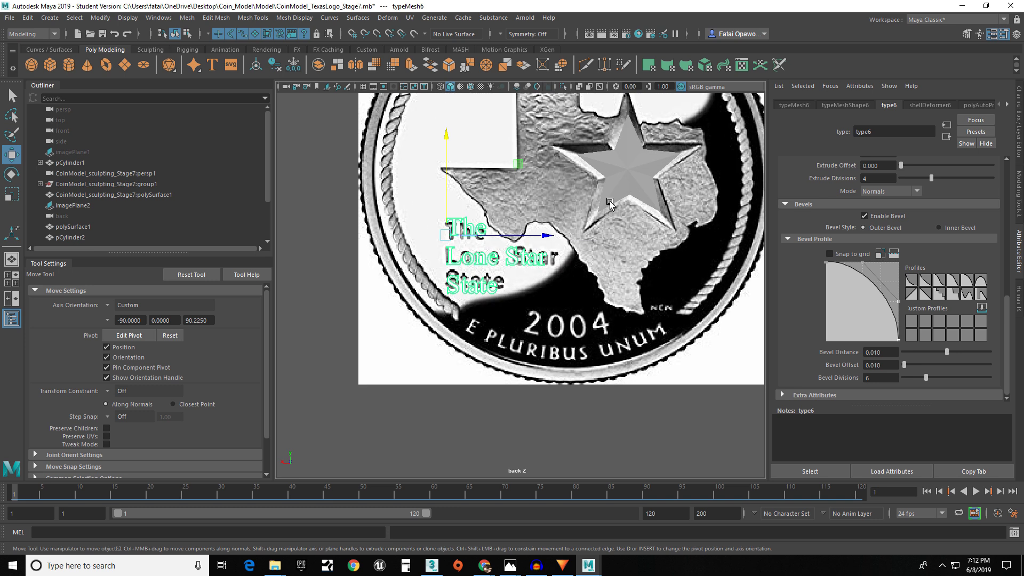
{"action": "scroll", "coordinate": [610, 202], "scroll_direction": "down", "scroll_amount": 2}
{"action": "scroll", "coordinate": [548, 301], "scroll_direction": "up", "scroll_amount": 2}
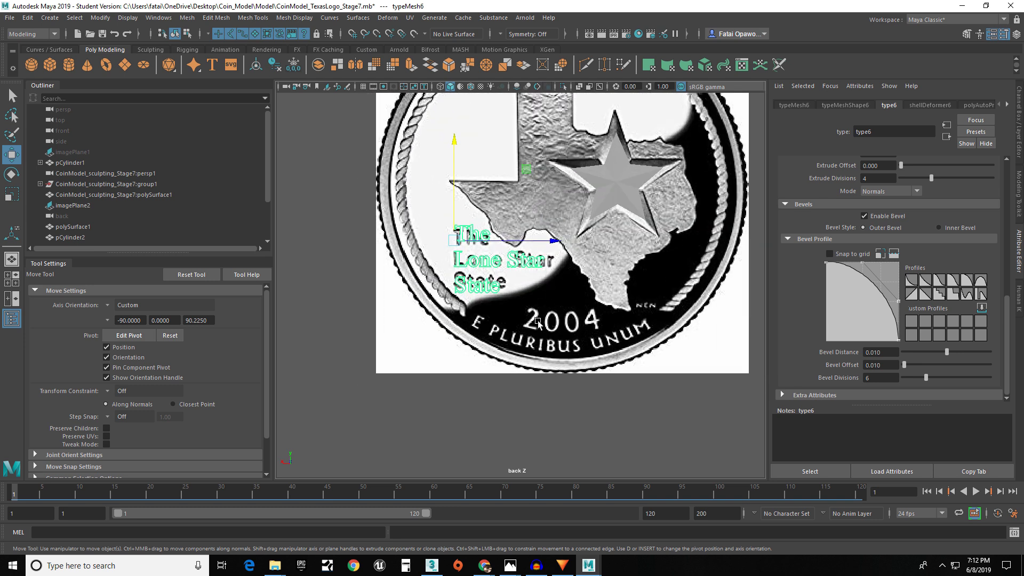
{"action": "scroll", "coordinate": [567, 315], "scroll_direction": "down", "scroll_amount": 5}
{"action": "scroll", "coordinate": [533, 266], "scroll_direction": "up", "scroll_amount": 2}
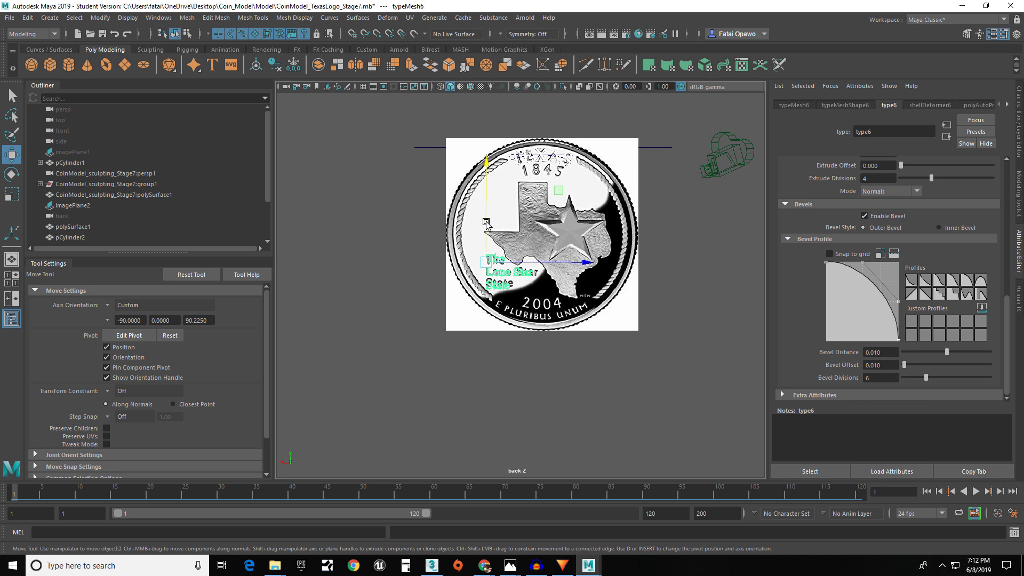
{"action": "left_click_drag", "start_coordinate": [487, 220], "coordinate": [491, 172], "text": "shift"}
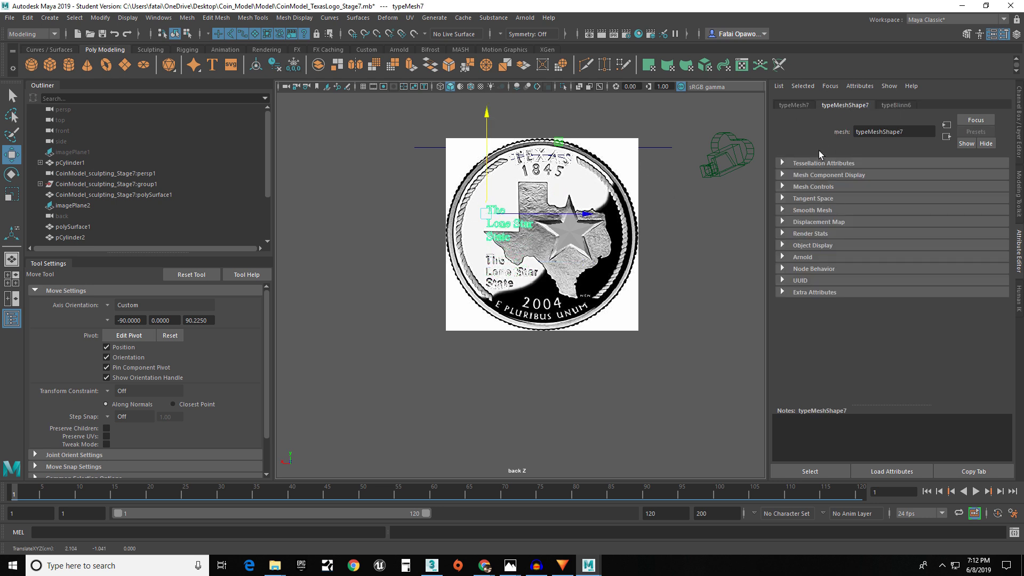
{"action": "left_click", "coordinate": [907, 106]}
{"action": "left_click", "coordinate": [854, 106]}
{"action": "left_click", "coordinate": [792, 105]}
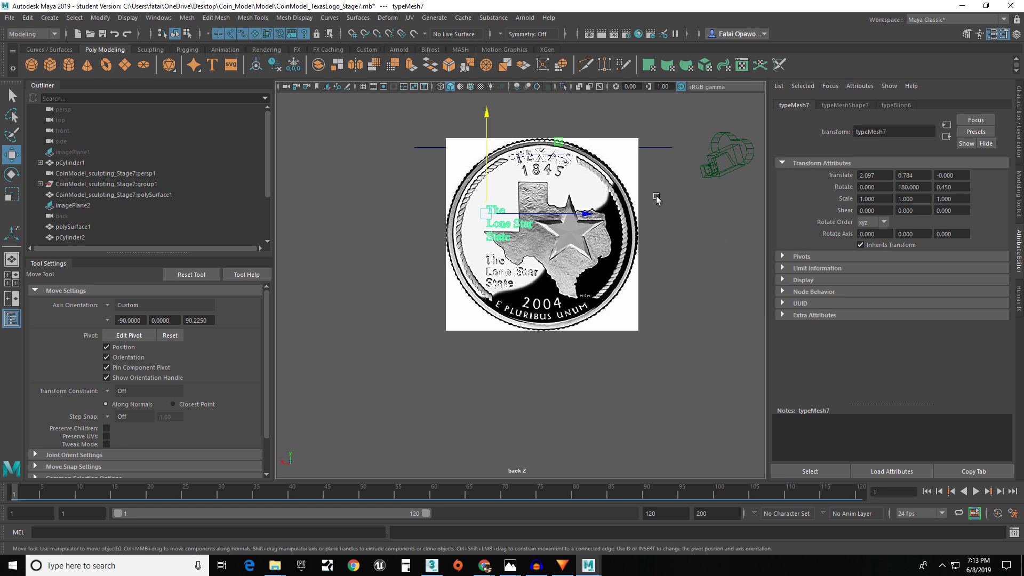
{"action": "left_click", "coordinate": [591, 183]}
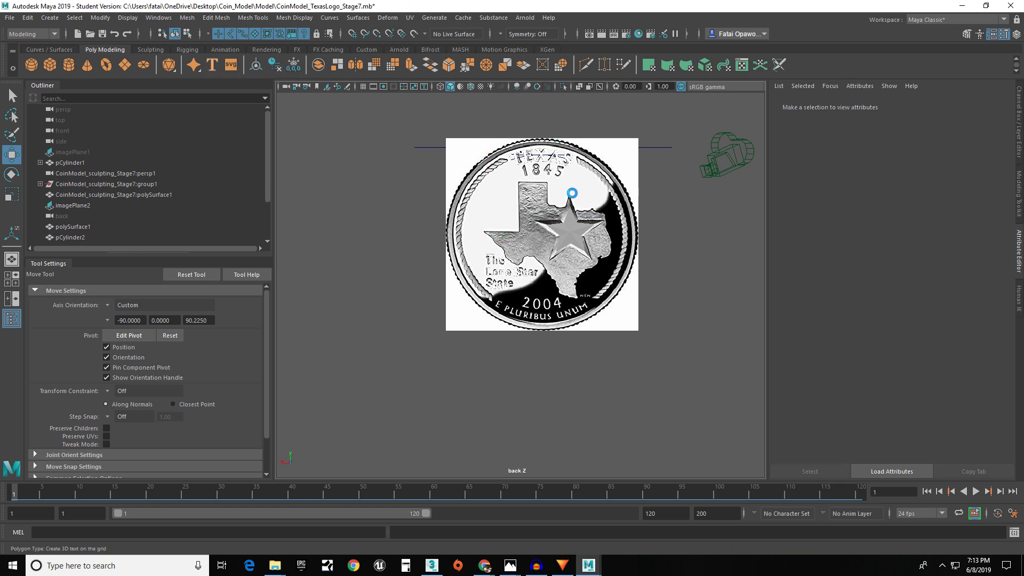
- Create a new 3D type object and select its mesh in the perspective view
{"action": "left_click", "coordinate": [211, 65]}
{"action": "scroll", "coordinate": [440, 207], "scroll_direction": "down", "scroll_amount": 10}
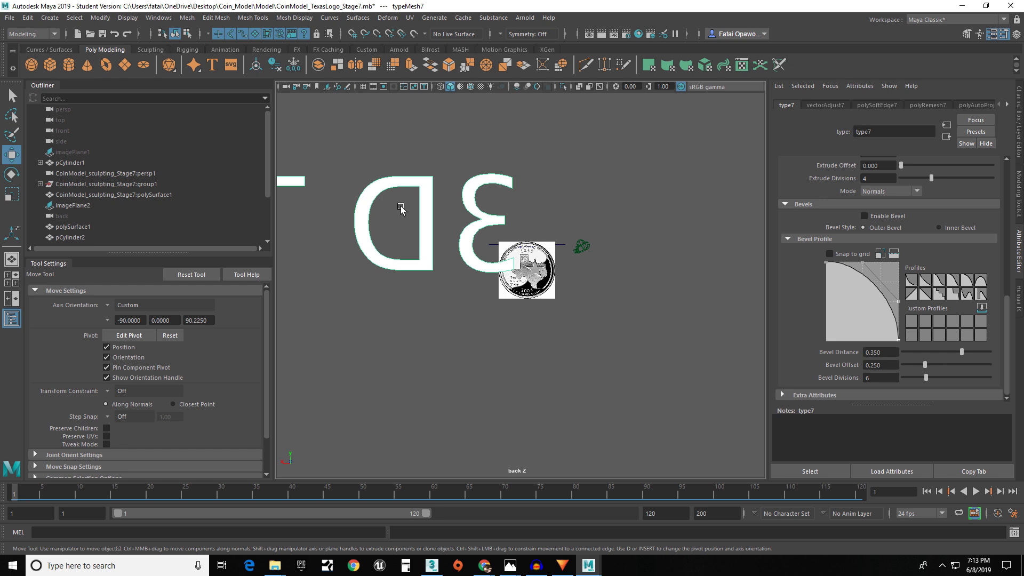
{"action": "key", "text": "space"}
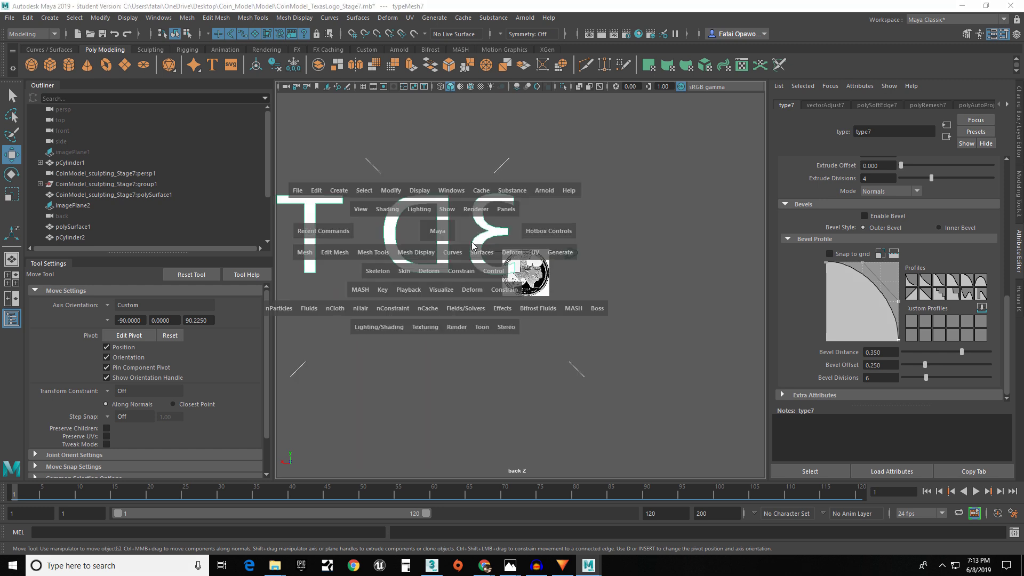
{"action": "left_click_drag", "start_coordinate": [437, 235], "coordinate": [443, 202]}
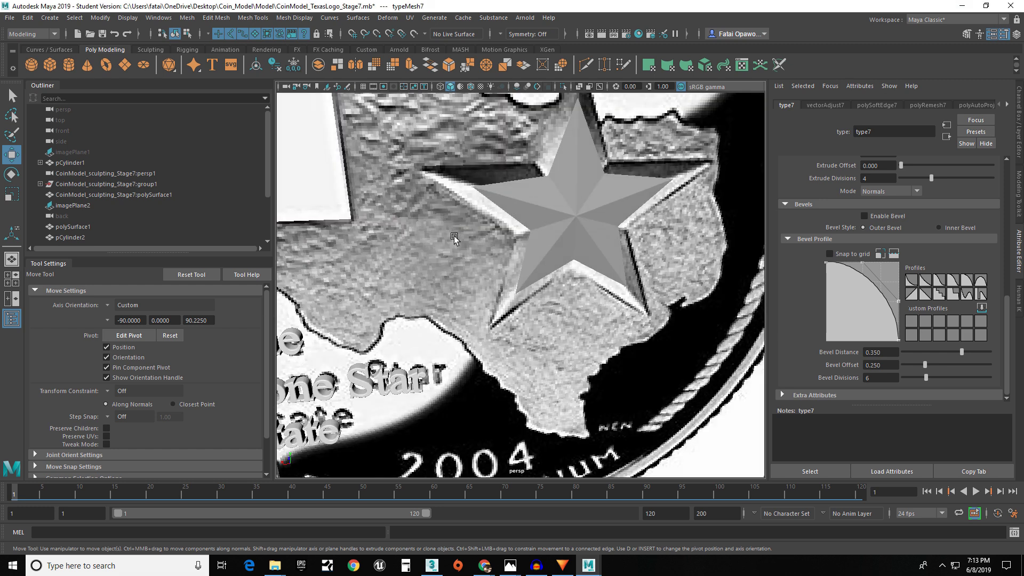
{"action": "left_click_drag", "start_coordinate": [456, 240], "coordinate": [423, 252], "text": "alt"}
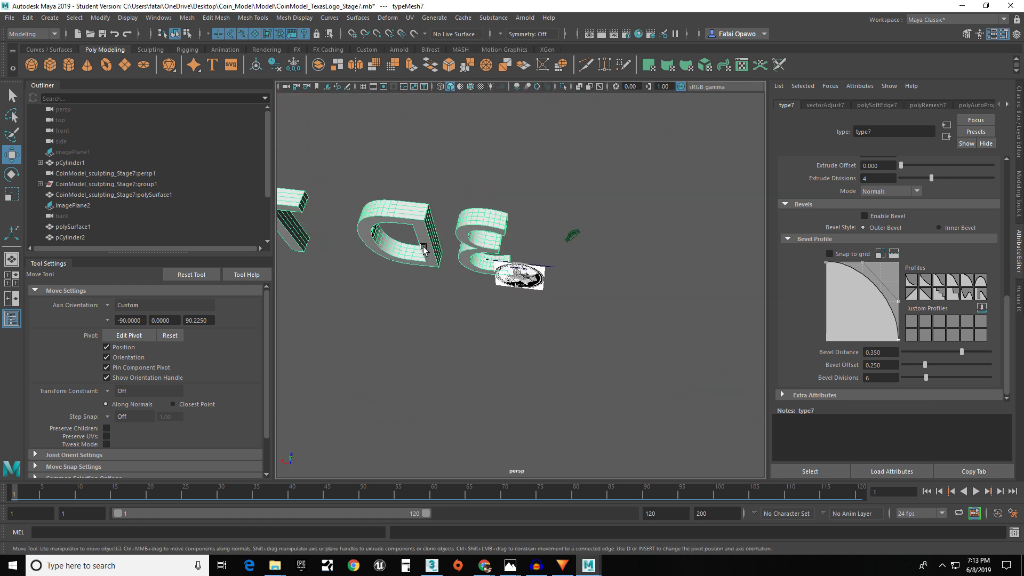
{"action": "left_click", "coordinate": [483, 235]}
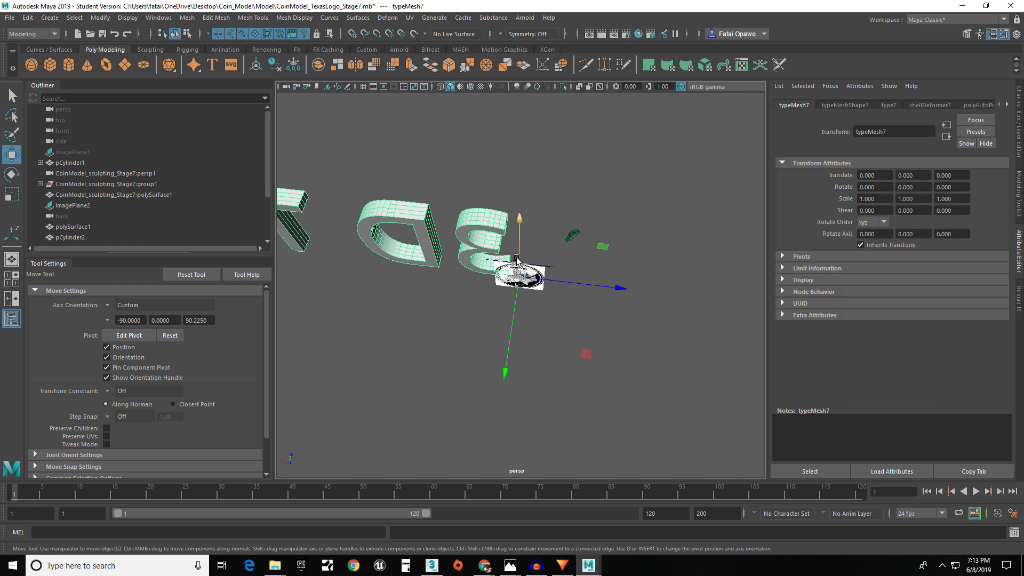
- Rotate the new type mesh to 180 degrees in Y and 0.45 degrees in Z so it reads correctly with the coin
{"action": "key", "text": "e"}
{"action": "left_click_drag", "start_coordinate": [542, 369], "coordinate": [334, 245]}
{"action": "key", "text": "ctrl+z"}
{"action": "key", "text": "j"}
{"action": "scroll", "coordinate": [564, 302], "scroll_direction": "down", "scroll_amount": 4}
{"action": "left_click_drag", "start_coordinate": [565, 303], "coordinate": [542, 272], "text": "alt"}
{"action": "scroll", "coordinate": [542, 272], "scroll_direction": "up", "scroll_amount": 5}
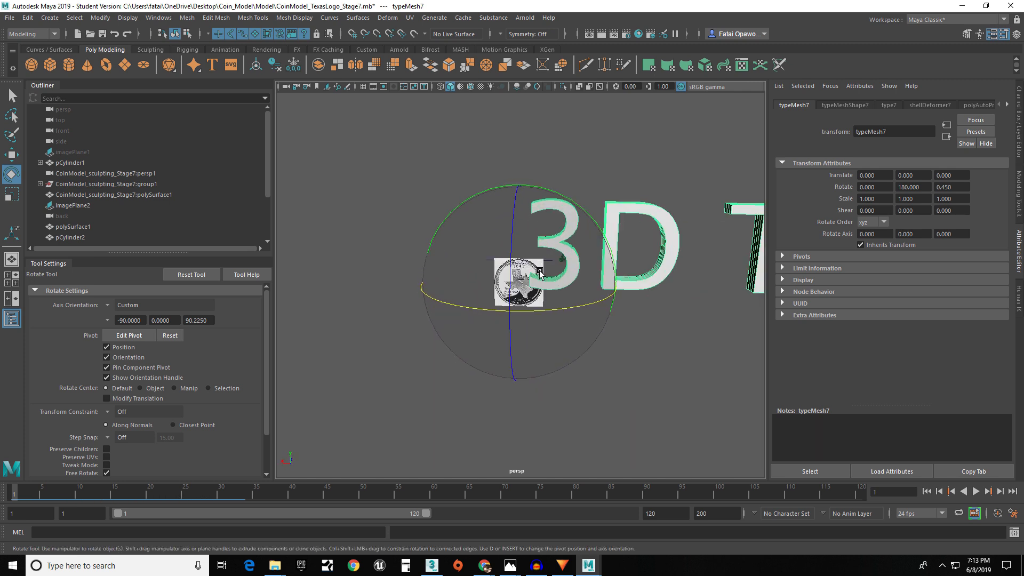
{"action": "scroll", "coordinate": [477, 270], "scroll_direction": "down", "scroll_amount": 3}
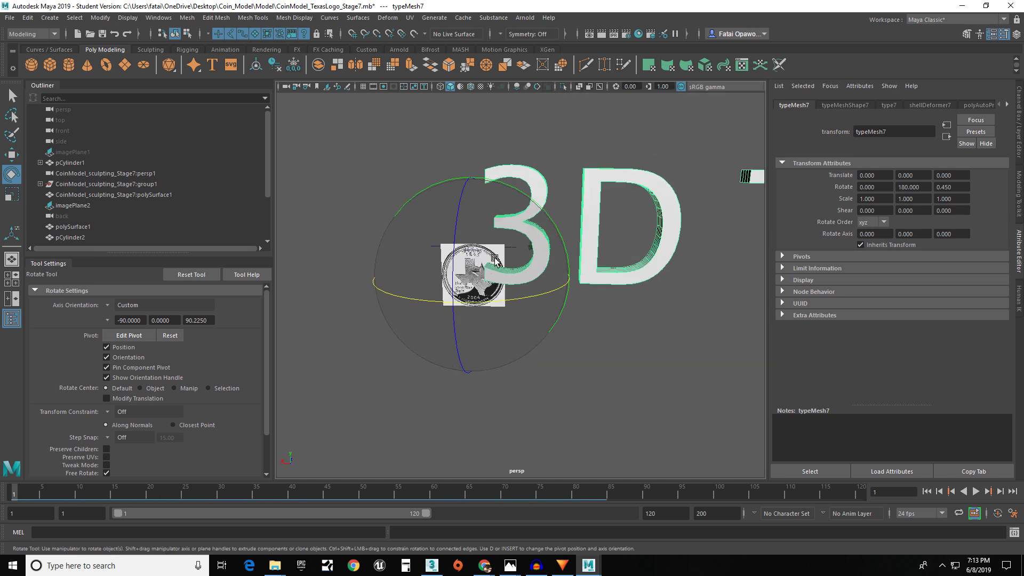
{"action": "left_click_drag", "start_coordinate": [478, 271], "coordinate": [512, 266], "text": "alt"}
- Replace the new type object's default text with "1845"
{"action": "left_click", "coordinate": [888, 105]}
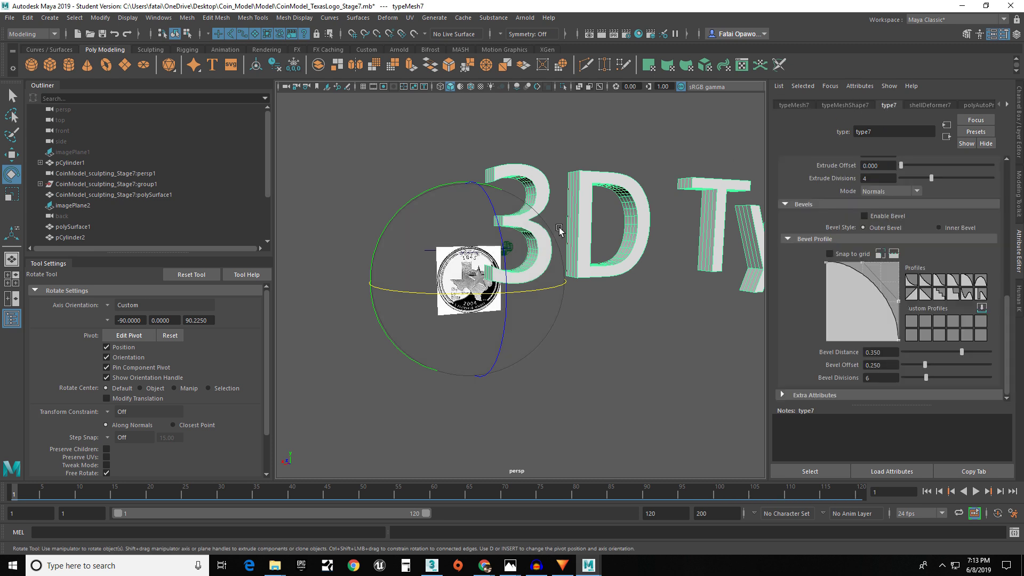
{"action": "scroll", "coordinate": [539, 232], "scroll_direction": "up", "scroll_amount": 5}
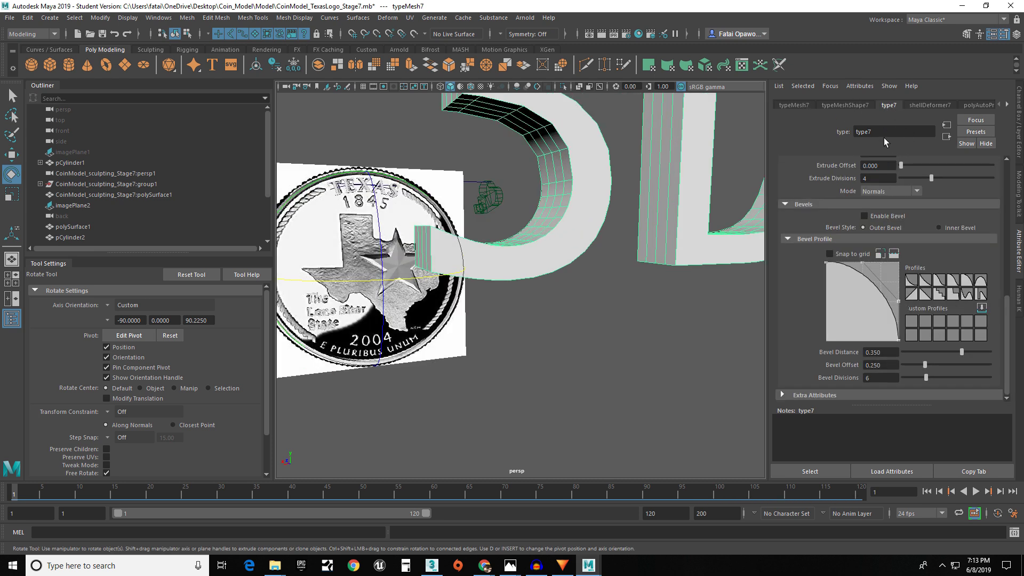
{"action": "scroll", "coordinate": [875, 203], "scroll_direction": "up", "scroll_amount": 5}
{"action": "triple_click", "coordinate": [827, 178]}
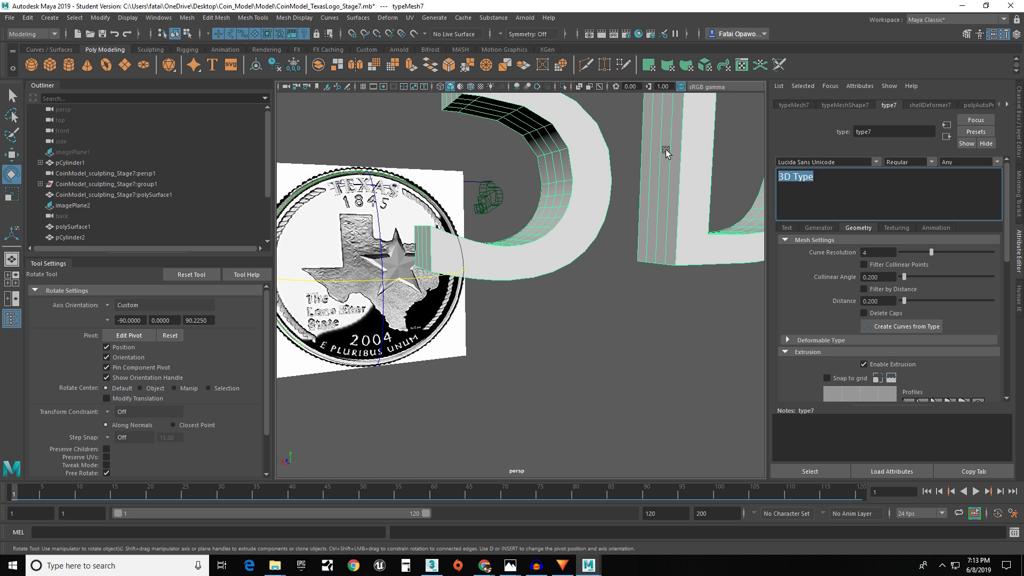
{"action": "type", "text": "1845"}
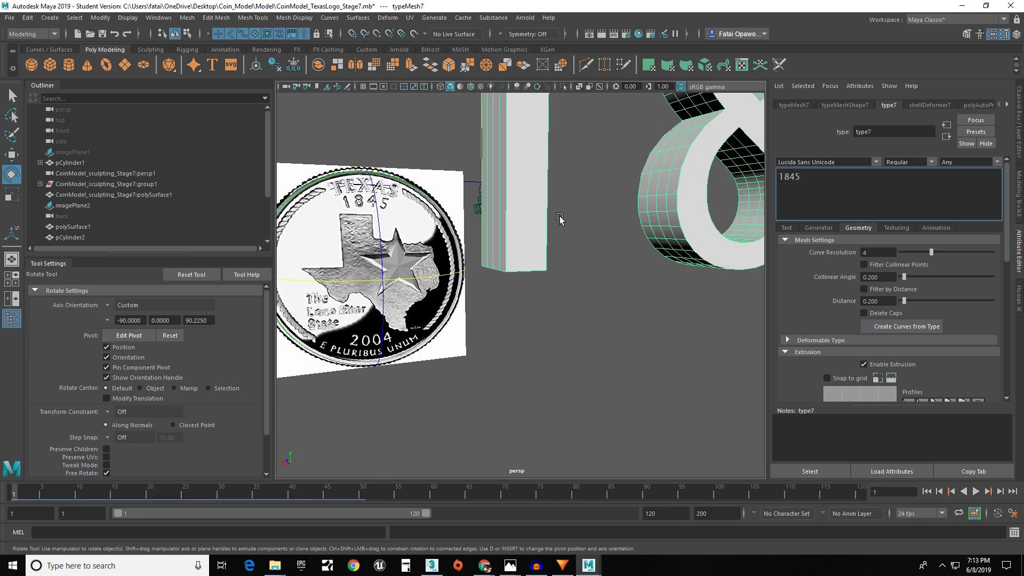
- Change the font of the 1845 text to Times New Roman
{"action": "scroll", "coordinate": [557, 220], "scroll_direction": "down", "scroll_amount": 3}
{"action": "left_click", "coordinate": [875, 162]}
{"action": "scroll", "coordinate": [864, 250], "scroll_direction": "down", "scroll_amount": 10}
{"action": "scroll", "coordinate": [864, 253], "scroll_direction": "down", "scroll_amount": 2}
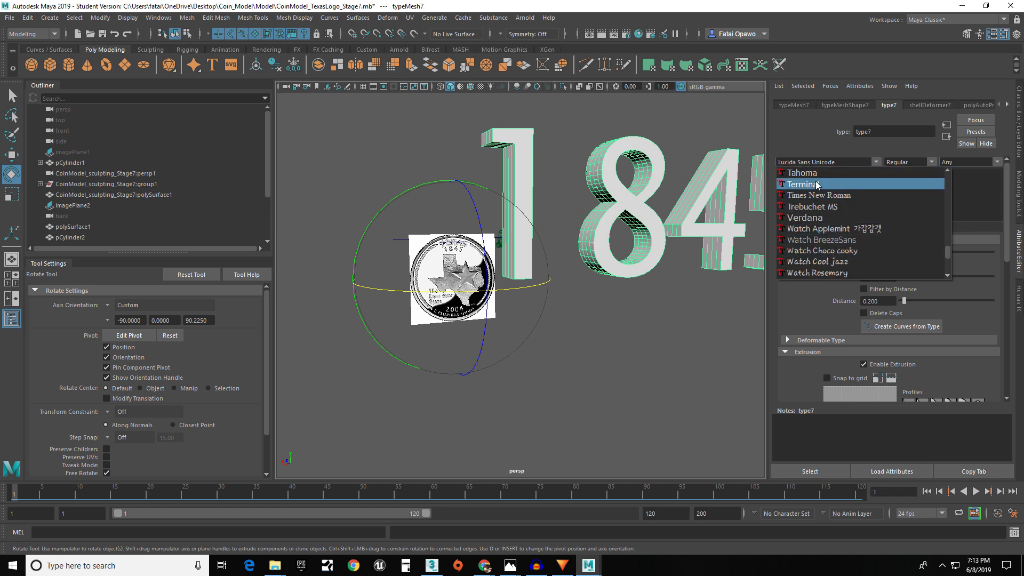
{"action": "left_click", "coordinate": [822, 195]}
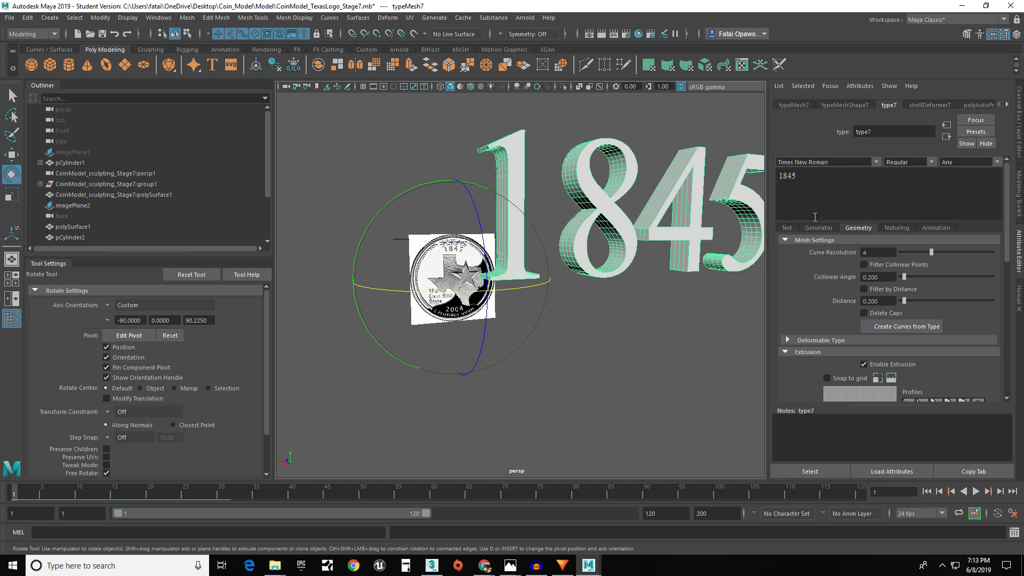
- Set the font size of the 1845 text to 0.5
{"action": "left_click", "coordinate": [788, 228]}
{"action": "left_click", "coordinate": [890, 258]}
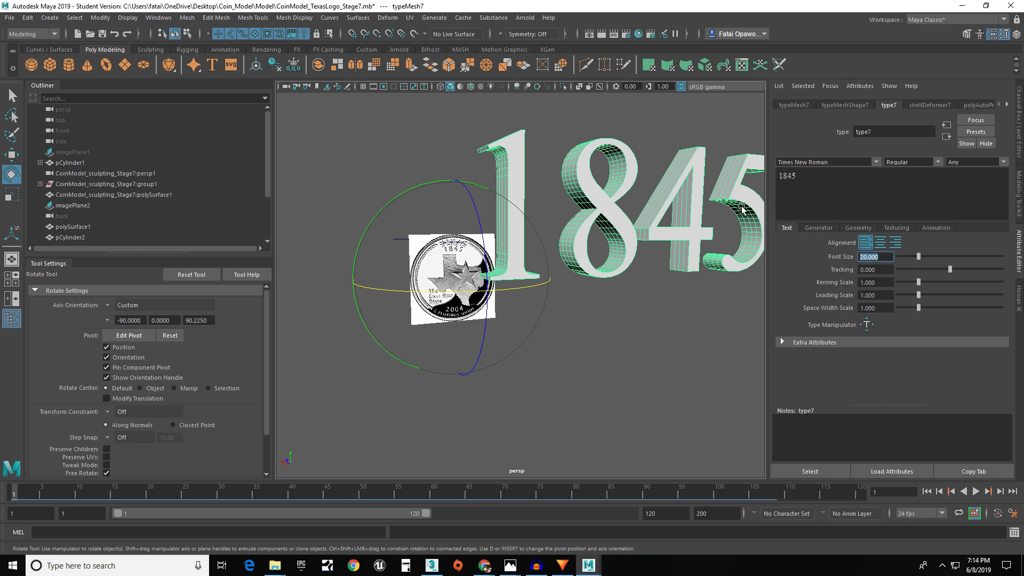
{"action": "type", "text": ".5"}
{"action": "key", "text": "Return"}
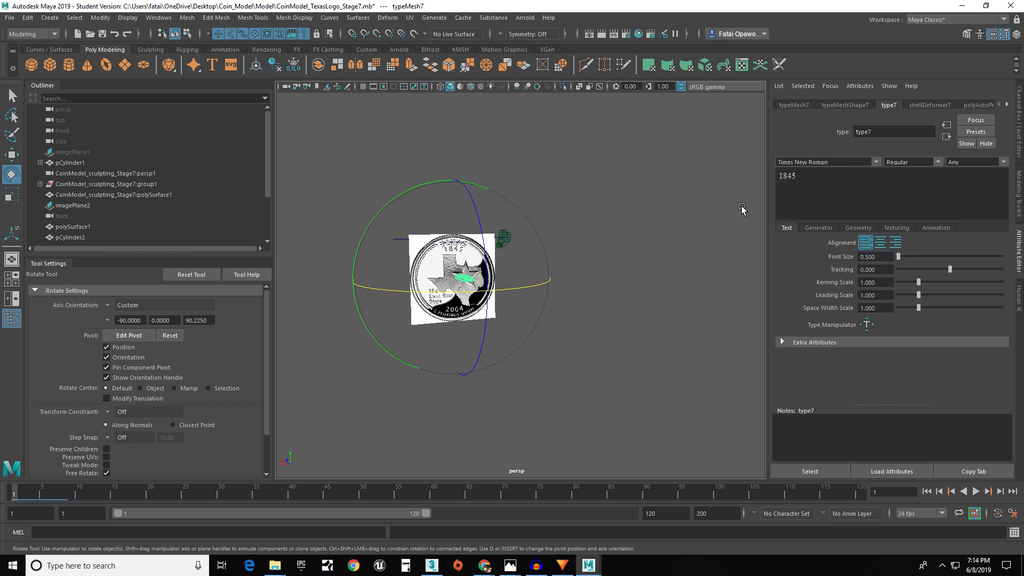
- Reduce the extrude distance of the 1845 text to 0.1
{"action": "scroll", "coordinate": [349, 231], "scroll_direction": "up", "scroll_amount": 6}
{"action": "scroll", "coordinate": [349, 230], "scroll_direction": "down", "scroll_amount": 5}
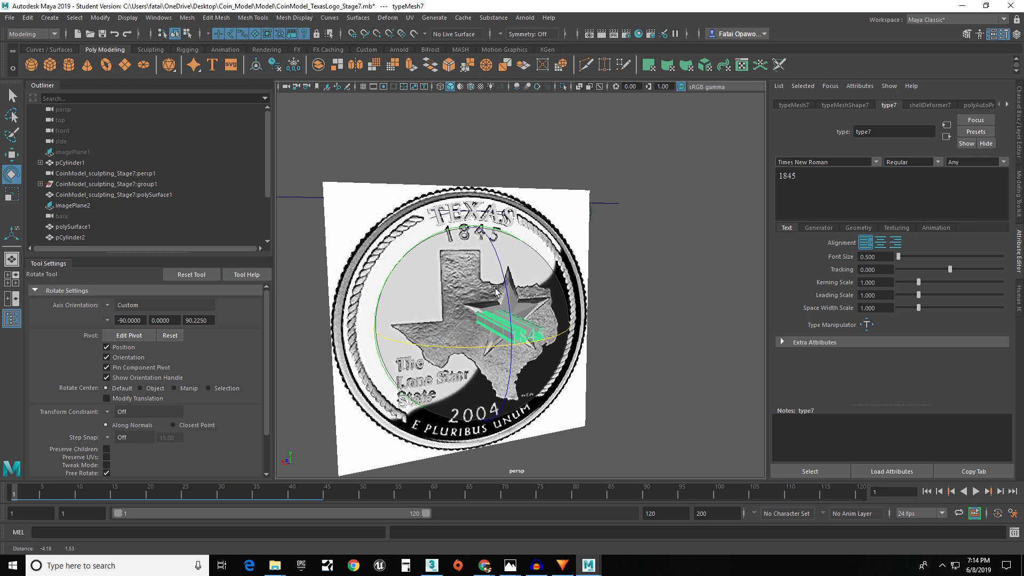
{"action": "left_click", "coordinate": [853, 231]}
{"action": "scroll", "coordinate": [874, 298], "scroll_direction": "down", "scroll_amount": 6}
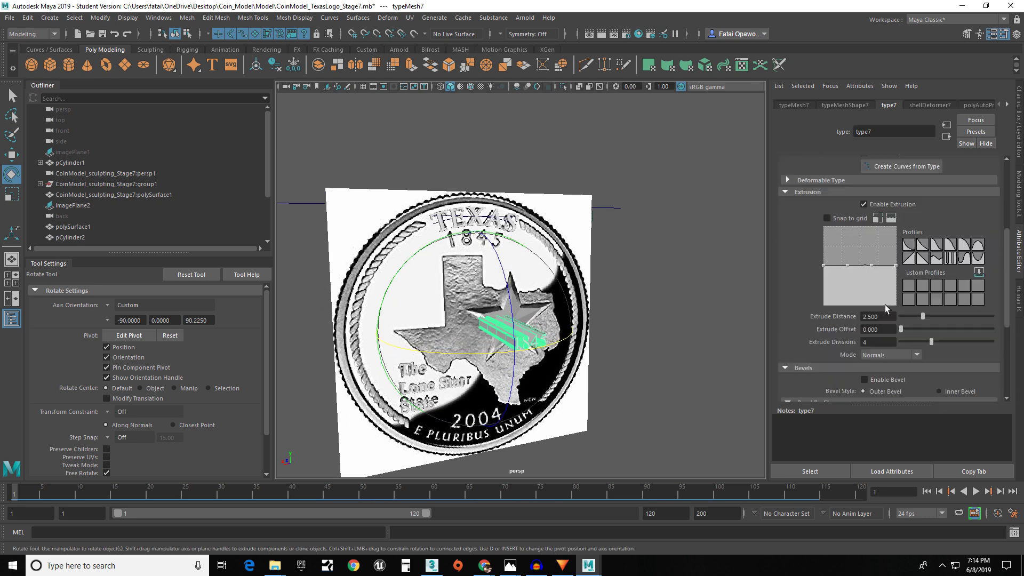
{"action": "left_click_drag", "start_coordinate": [916, 286], "coordinate": [900, 292]}
- Move the 1845 text up the coin face, beside the reference date under TEXAS
{"action": "left_click_drag", "start_coordinate": [575, 280], "coordinate": [508, 238], "text": "alt"}
{"action": "key", "text": "w"}
{"action": "scroll", "coordinate": [508, 237], "scroll_direction": "up", "scroll_amount": 5}
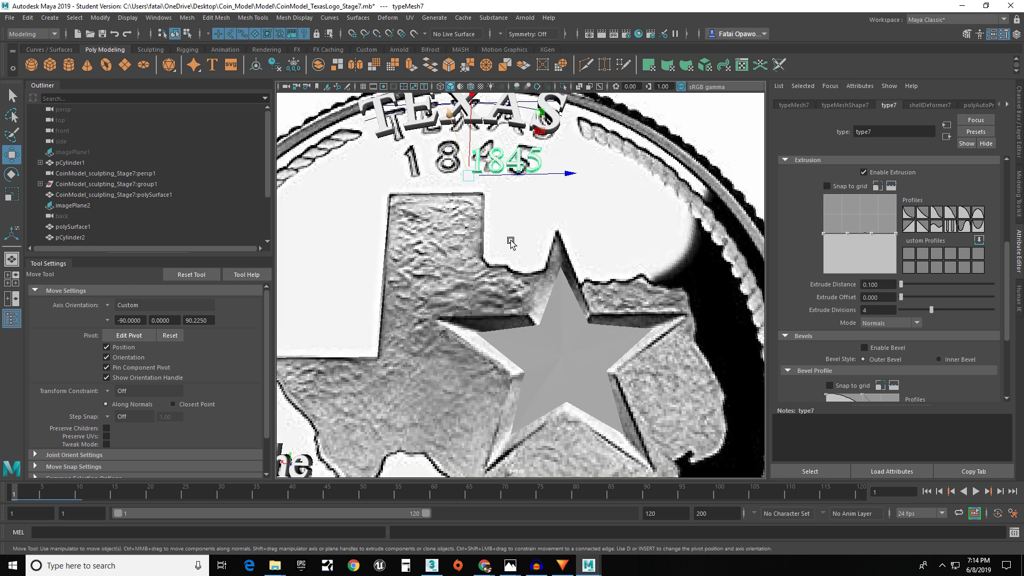
{"action": "middle_click_drag", "start_coordinate": [517, 234], "coordinate": [548, 275], "text": "alt"}
- Switch to the back orthographic view and frame the 1845 text over the reference date
{"action": "right_click", "coordinate": [543, 269]}
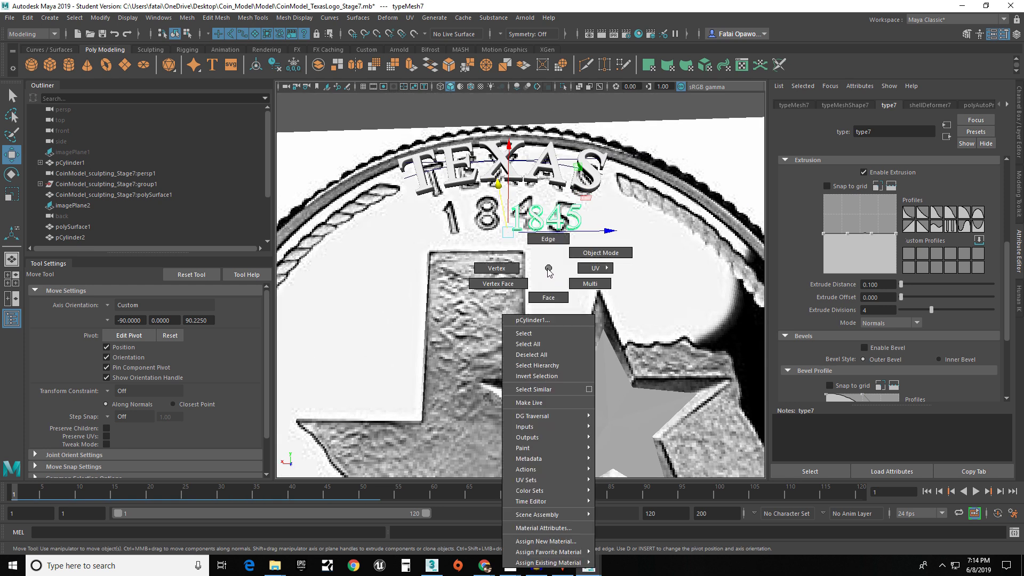
{"action": "key", "text": "space"}
{"action": "left_click_drag", "start_coordinate": [544, 262], "coordinate": [503, 274]}
{"action": "scroll", "coordinate": [521, 224], "scroll_direction": "up", "scroll_amount": 8}
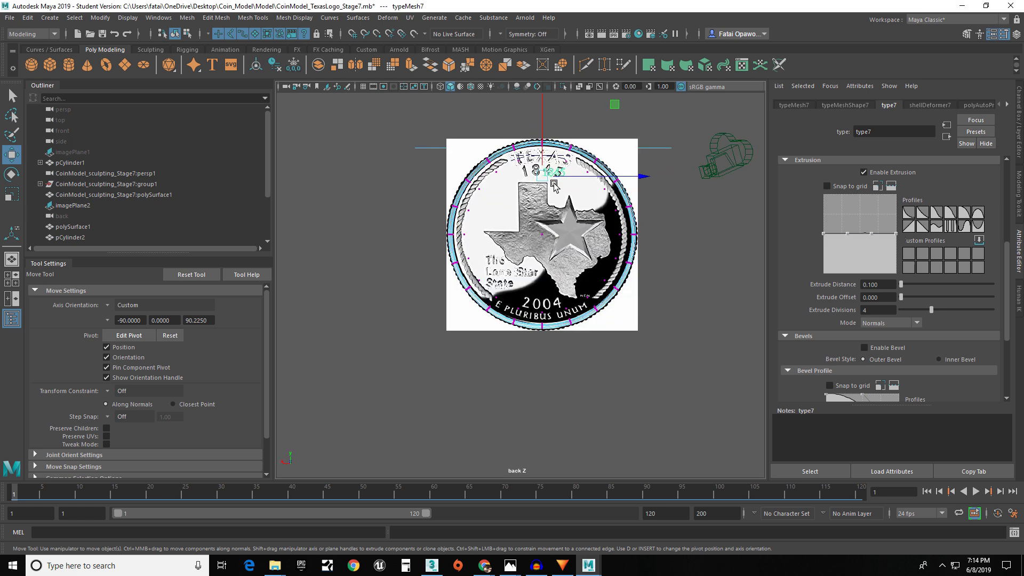
{"action": "scroll", "coordinate": [554, 231], "scroll_direction": "up", "scroll_amount": 5}
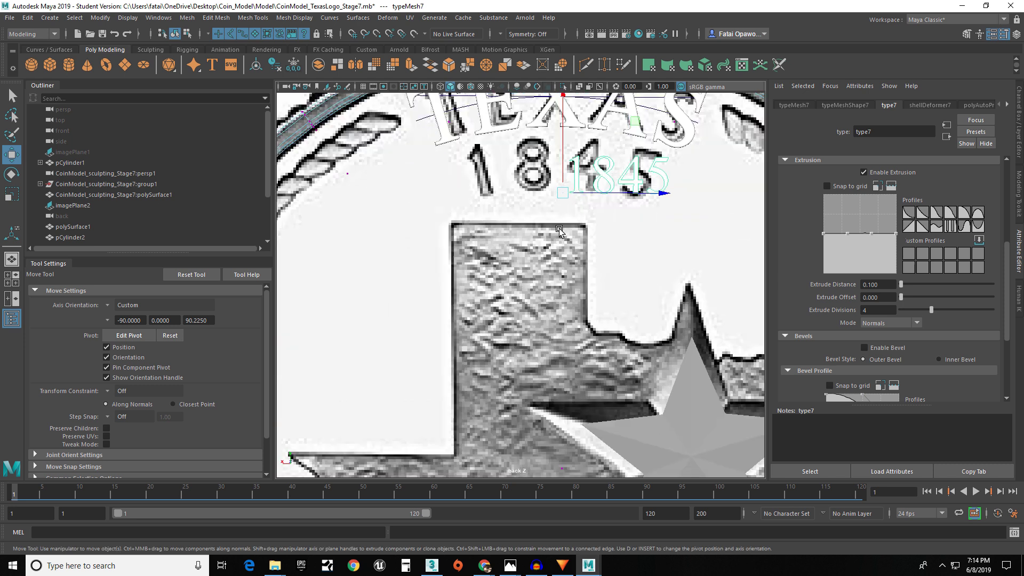
{"action": "scroll", "coordinate": [572, 219], "scroll_direction": "down", "scroll_amount": 8}
{"action": "scroll", "coordinate": [608, 238], "scroll_direction": "up", "scroll_amount": 5}
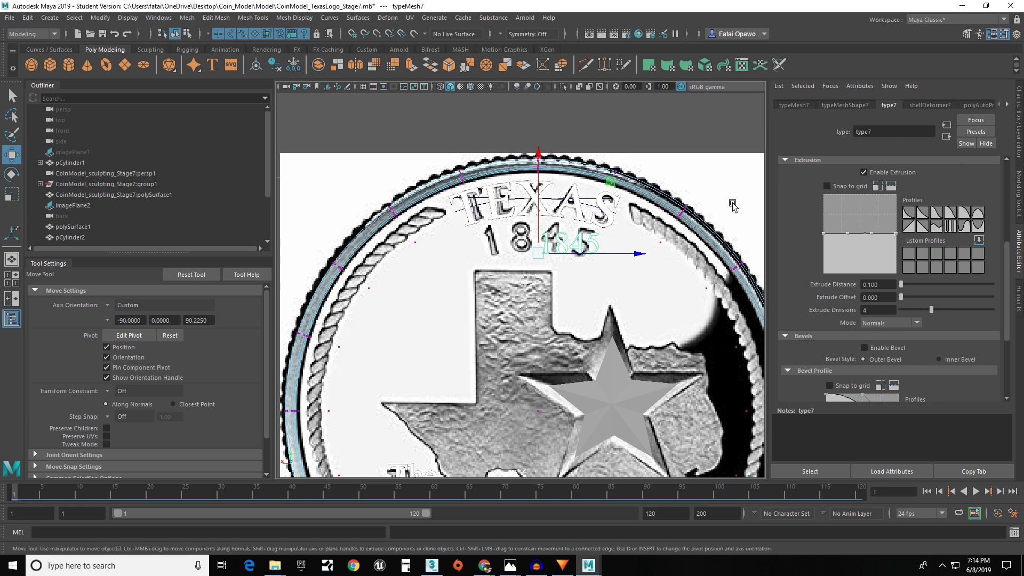
- Try font sizes of 1, 0.9, 0.8 and 0.6 on the 1845 text to compare with the reference digits
{"action": "scroll", "coordinate": [828, 219], "scroll_direction": "up", "scroll_amount": 4}
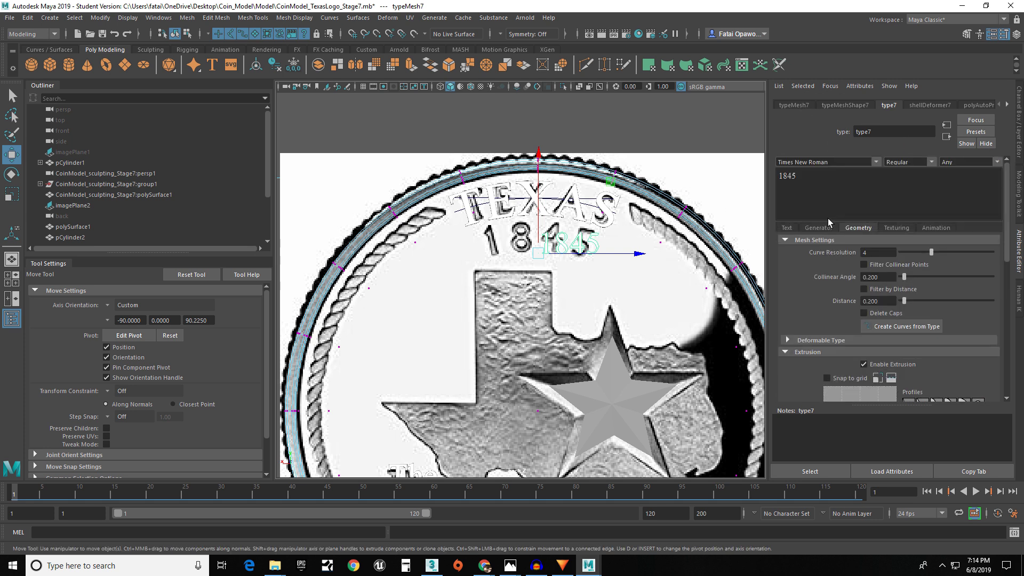
{"action": "left_click", "coordinate": [787, 228]}
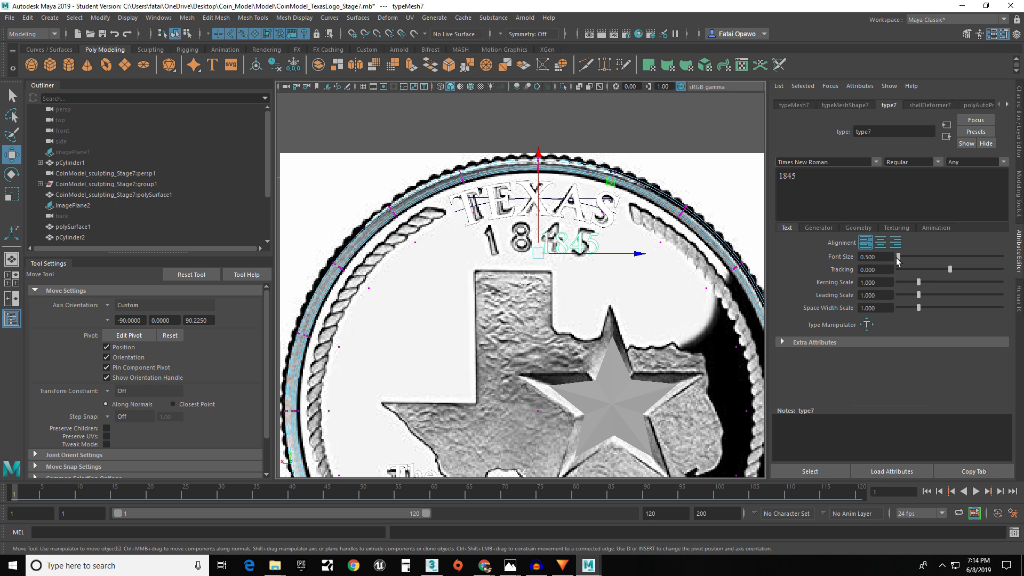
{"action": "left_click_drag", "start_coordinate": [891, 259], "coordinate": [818, 246]}
{"action": "type", "text": "1"}
{"action": "key", "text": "Return"}
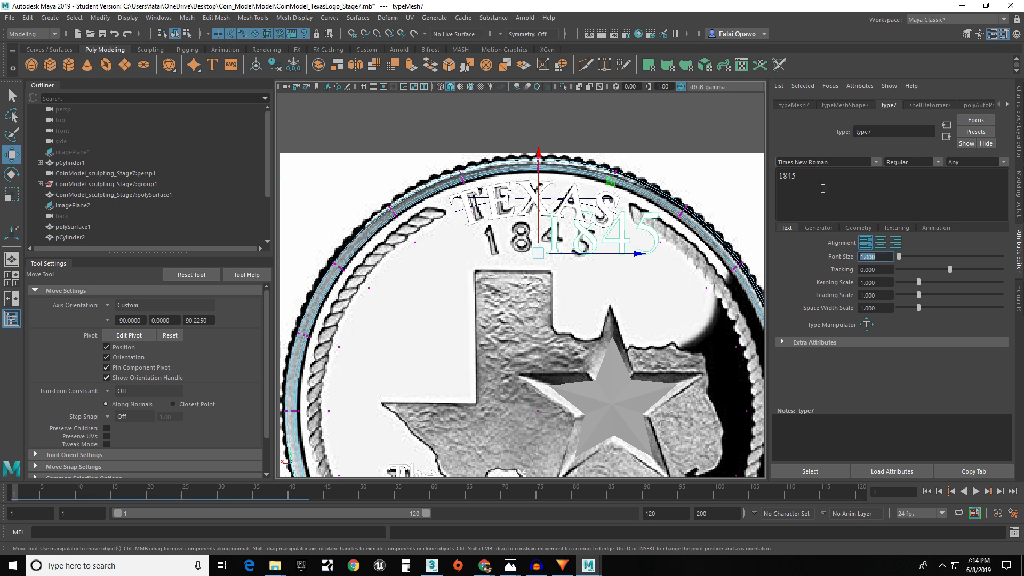
{"action": "type", "text": "0.9"}
{"action": "key", "text": "Return"}
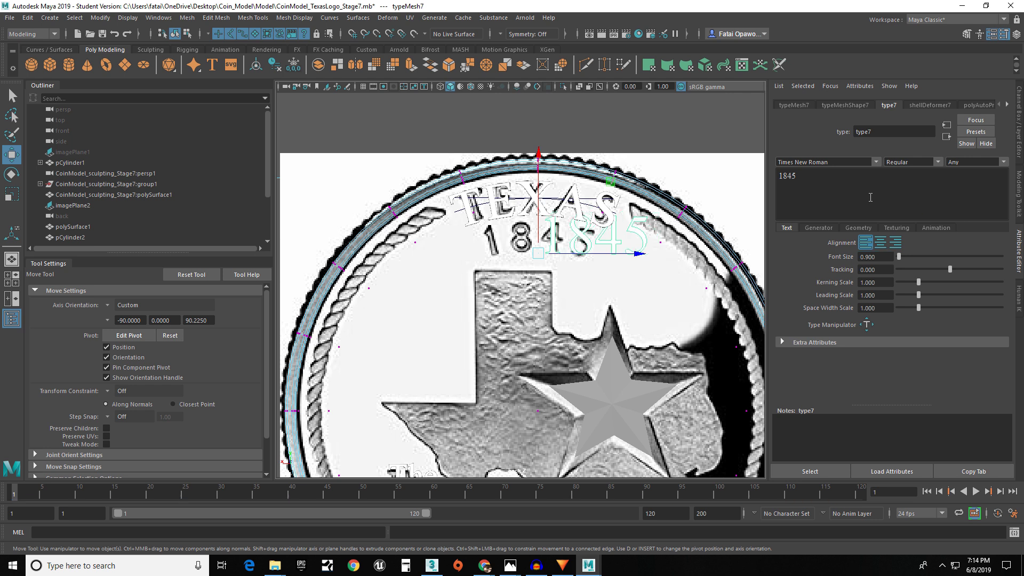
{"action": "left_click_drag", "start_coordinate": [878, 257], "coordinate": [785, 243]}
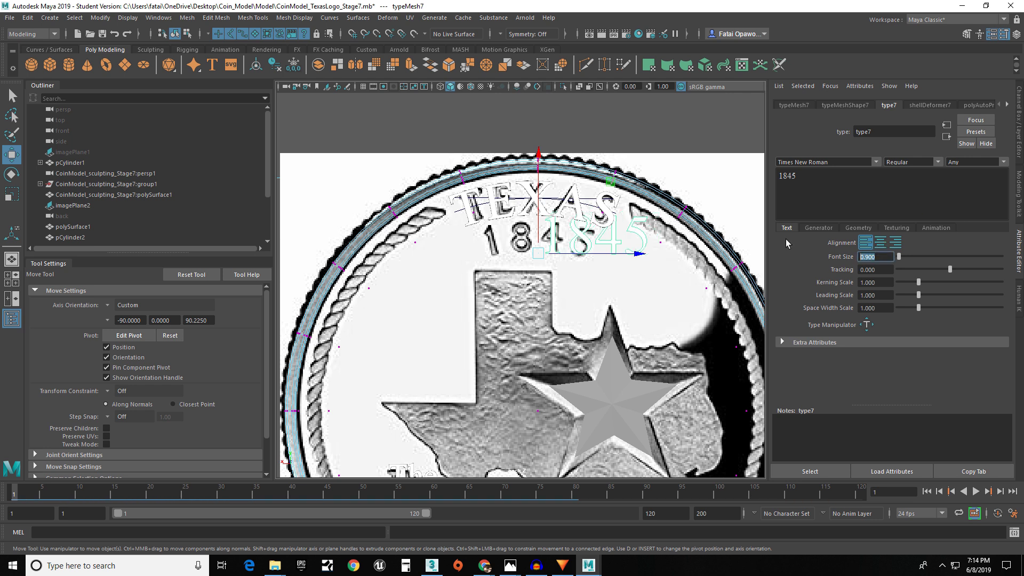
{"action": "type", "text": "0.8"}
{"action": "key", "text": "Return"}
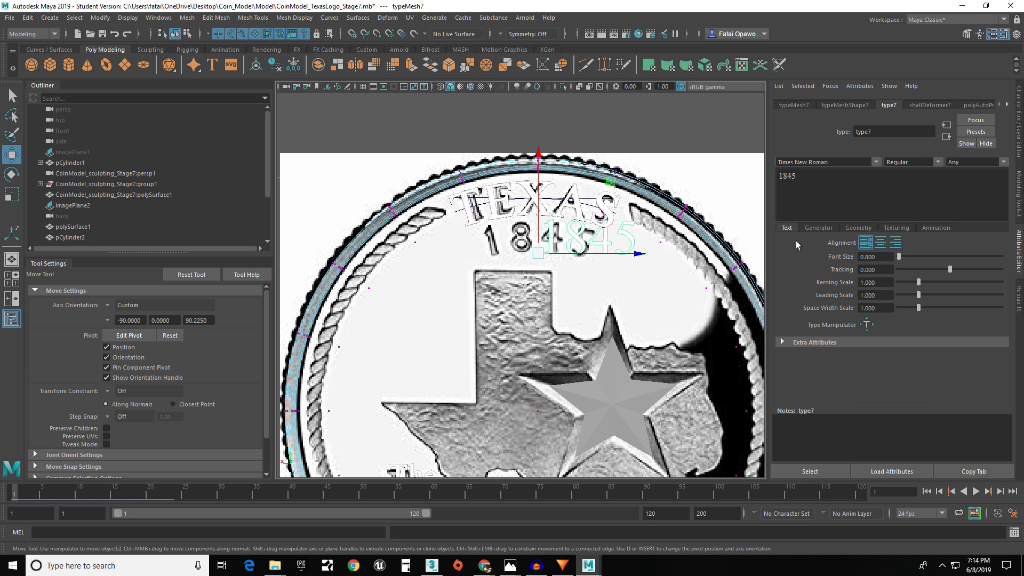
{"action": "left_click_drag", "start_coordinate": [877, 258], "coordinate": [741, 212]}
{"action": "type", "text": "0.6"}
{"action": "key", "text": "Return"}
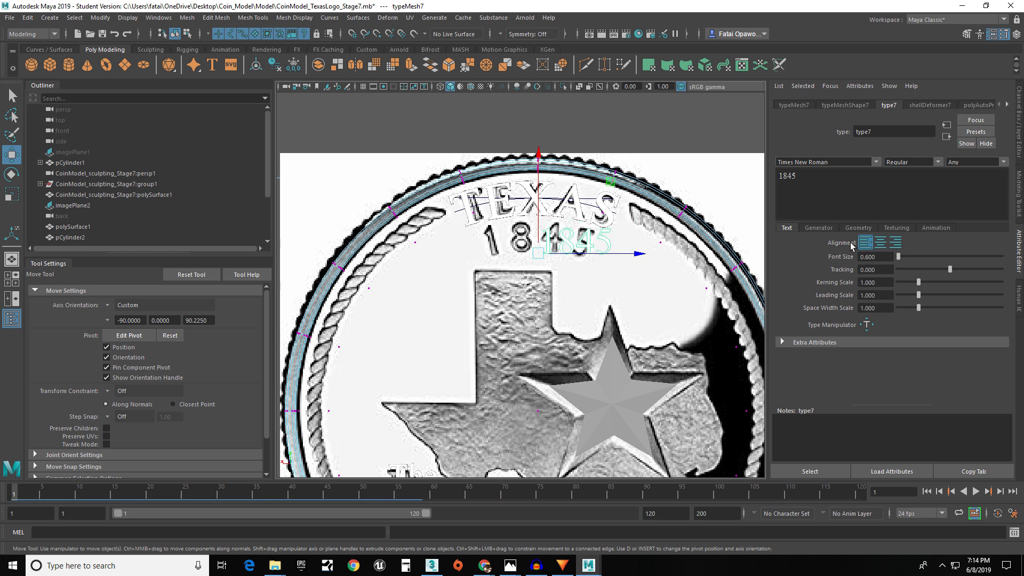
- Move the 1845 text sideways and slightly up so it starts at the first digit of the reference date
{"action": "left_click_drag", "start_coordinate": [629, 259], "coordinate": [584, 259]}
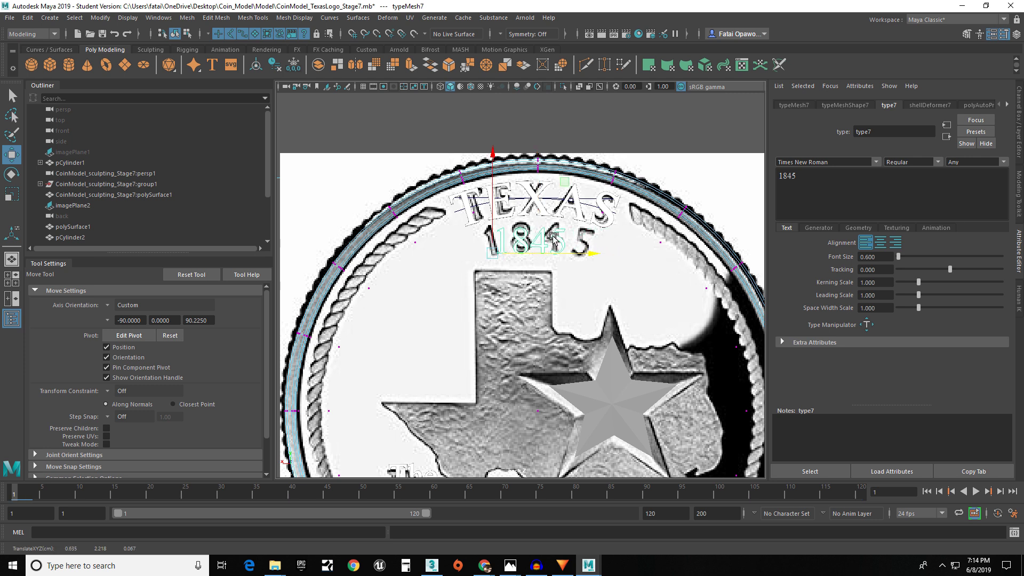
{"action": "scroll", "coordinate": [553, 239], "scroll_direction": "up", "scroll_amount": 1}
{"action": "scroll", "coordinate": [480, 176], "scroll_direction": "up", "scroll_amount": 1}
{"action": "left_click_drag", "start_coordinate": [472, 169], "coordinate": [472, 166]}
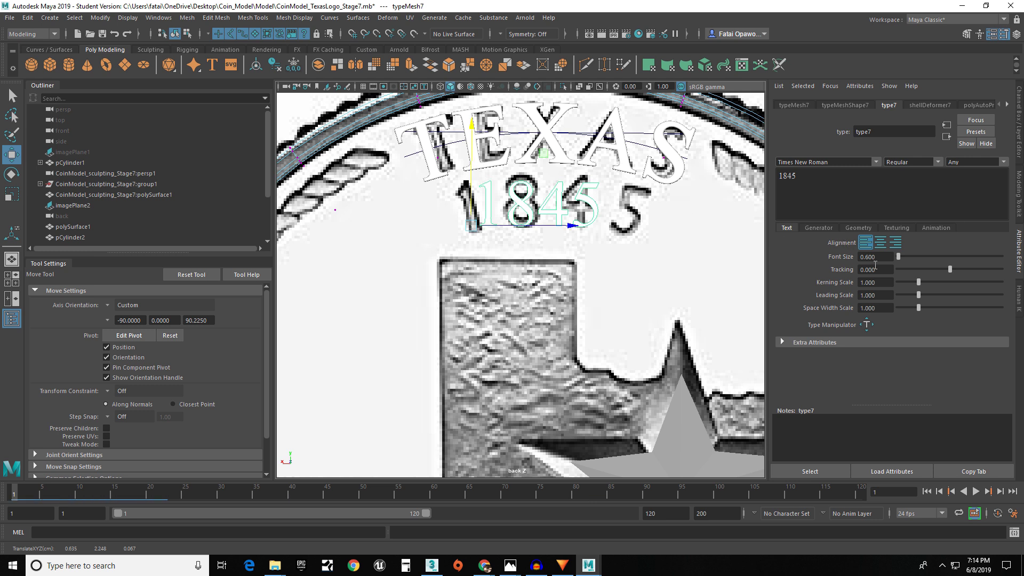
- Set the font size of the 1845 text to 0.7 and shift it slightly toward the reference 1
{"action": "left_click_drag", "start_coordinate": [879, 257], "coordinate": [865, 257]}
{"action": "type", "text": "700"}
{"action": "key", "text": "Return"}
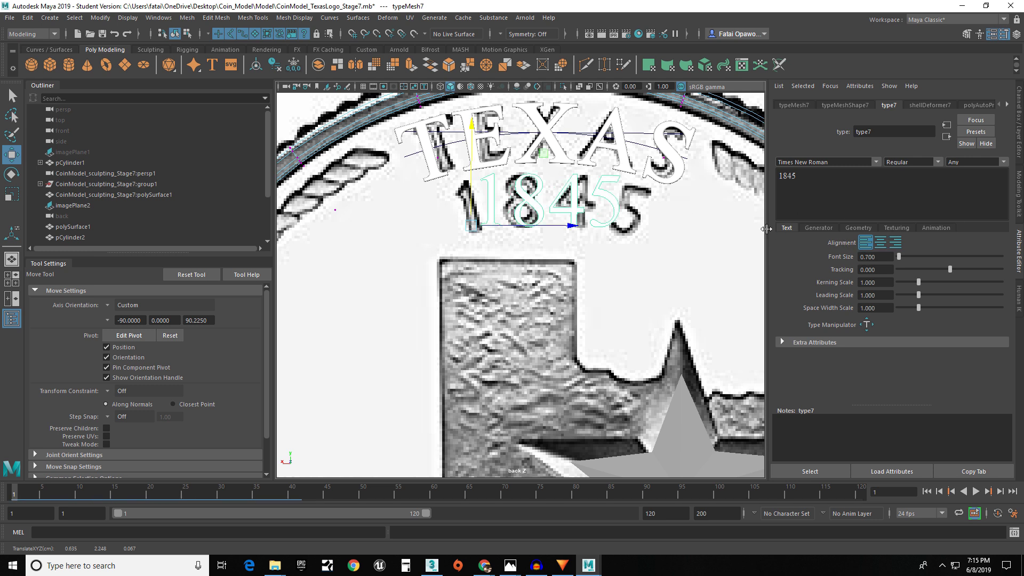
{"action": "left_click_drag", "start_coordinate": [587, 226], "coordinate": [583, 226]}
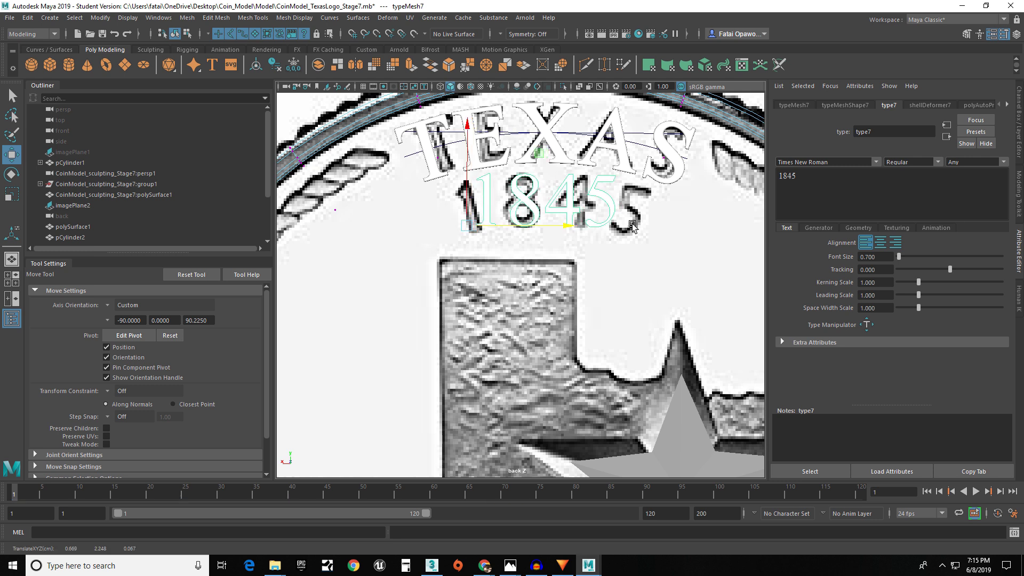
- Widen the kerning scale of the 1845 text to 1.406 and shift it sideways to line up with the reference digits
{"action": "left_click_drag", "start_coordinate": [918, 282], "coordinate": [925, 286]}
{"action": "left_click_drag", "start_coordinate": [549, 226], "coordinate": [535, 230]}
{"action": "left_click_drag", "start_coordinate": [925, 286], "coordinate": [927, 287]}
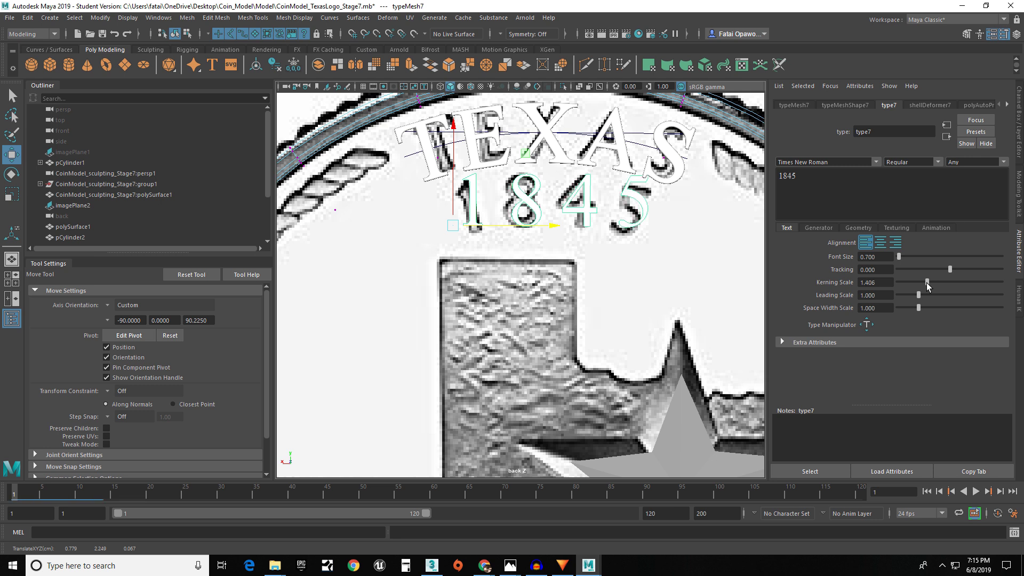
{"action": "left_click_drag", "start_coordinate": [545, 226], "coordinate": [540, 226]}
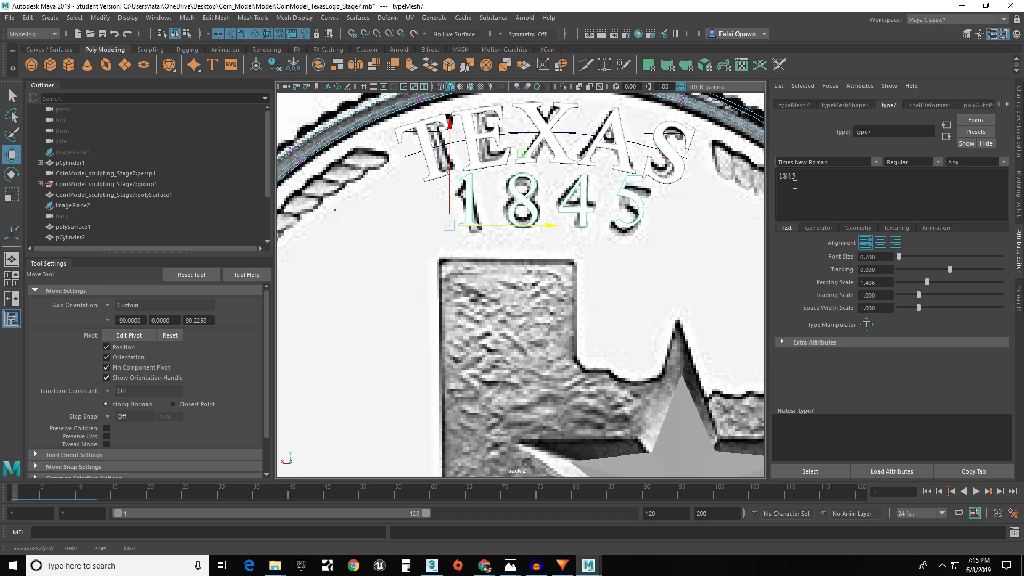
- Add a nonlinear Bend deformer to the 1845 text and rotate its handle a quarter turn to run along the digits
{"action": "left_click", "coordinate": [388, 18]}
{"action": "mouse_move", "coordinate": [431, 183]}
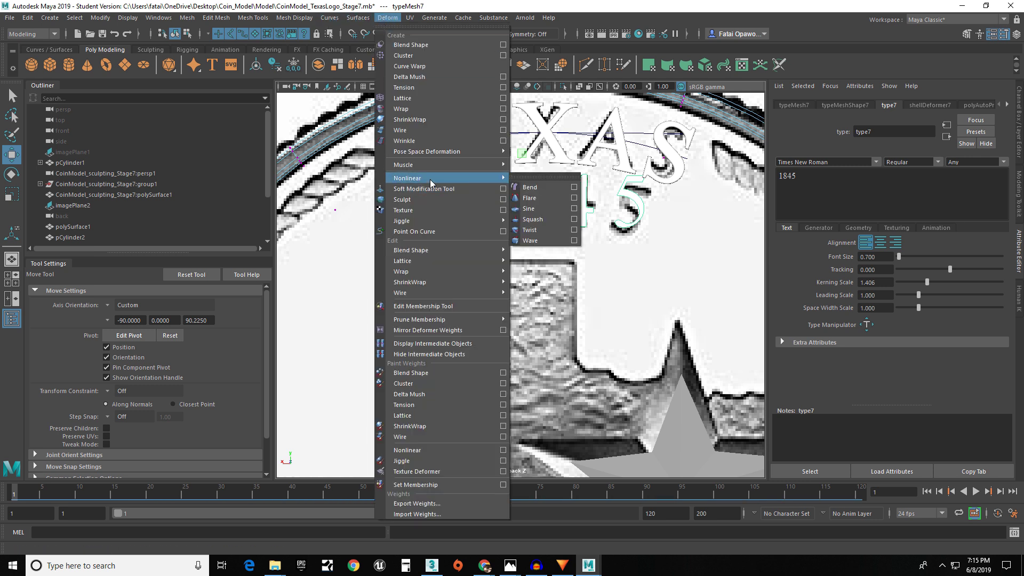
{"action": "left_click", "coordinate": [531, 187]}
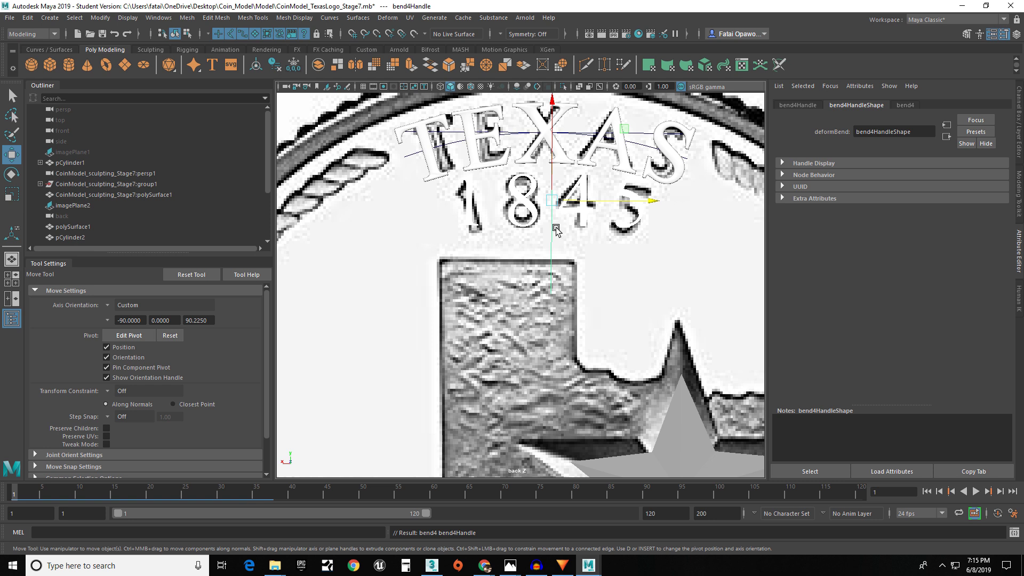
{"action": "key", "text": "e"}
{"action": "key", "text": "j"}
{"action": "left_click_drag", "start_coordinate": [634, 153], "coordinate": [656, 221]}
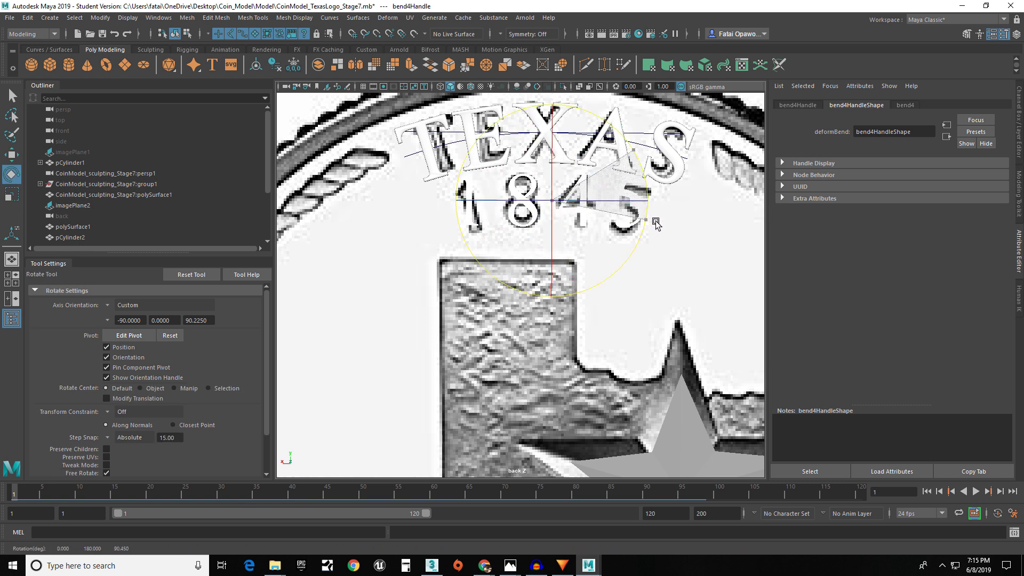
- Set the curvature of the 1845 text's bend deformer to 16.701
{"action": "left_click", "coordinate": [907, 107]}
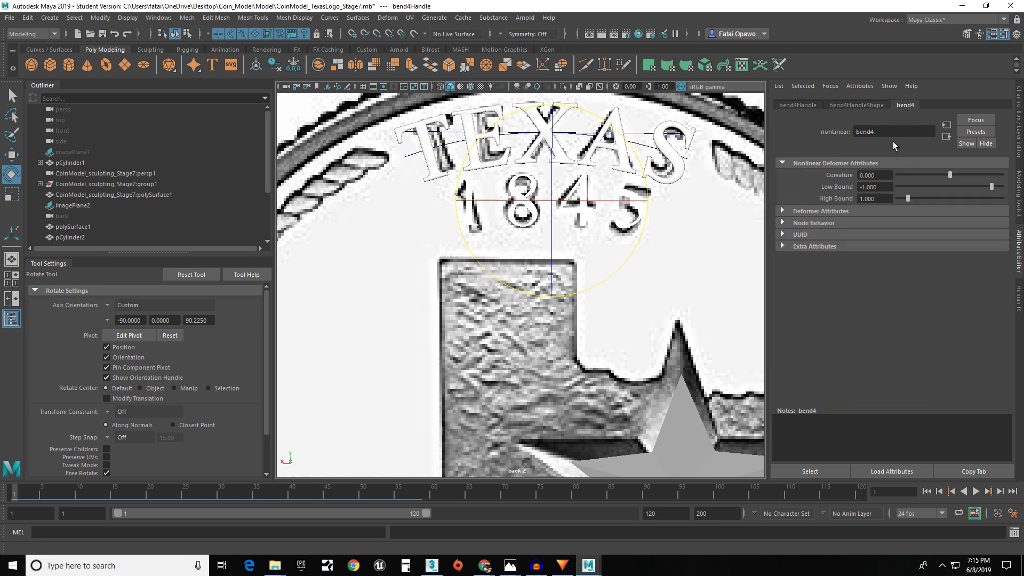
{"action": "left_click", "coordinate": [955, 175]}
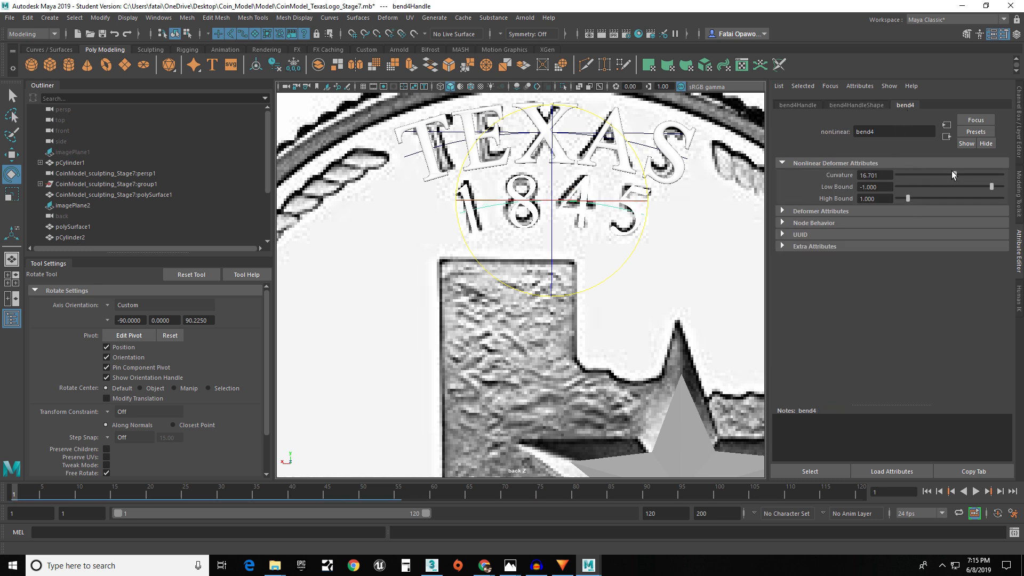
- Return to the perspective view and examine the bent 1845 text and the coin's remaining inscriptions from several angles
{"action": "scroll", "coordinate": [613, 208], "scroll_direction": "down", "scroll_amount": 8}
{"action": "left_click_drag", "start_coordinate": [509, 304], "coordinate": [537, 310], "text": "alt"}
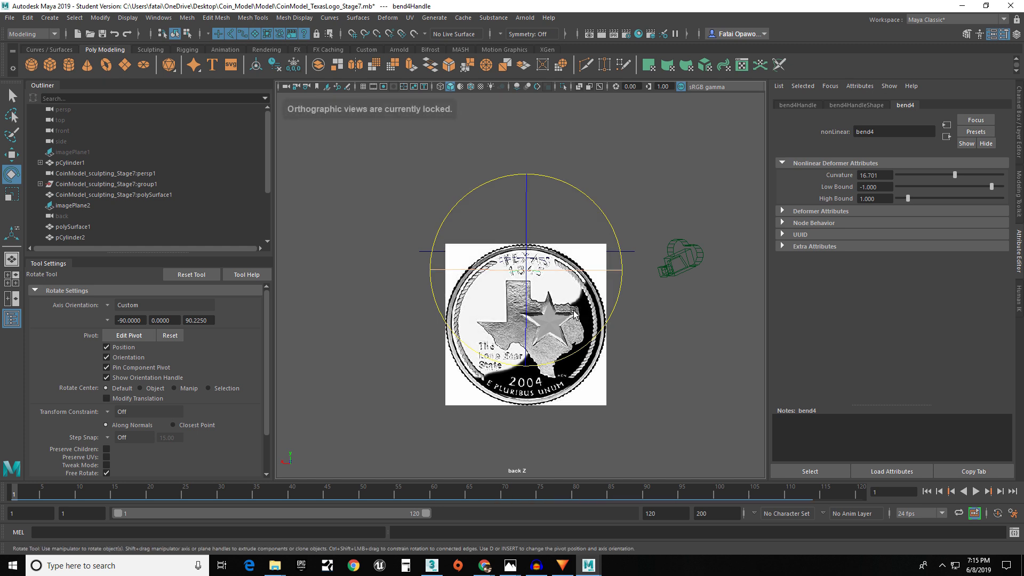
{"action": "key", "text": "space"}
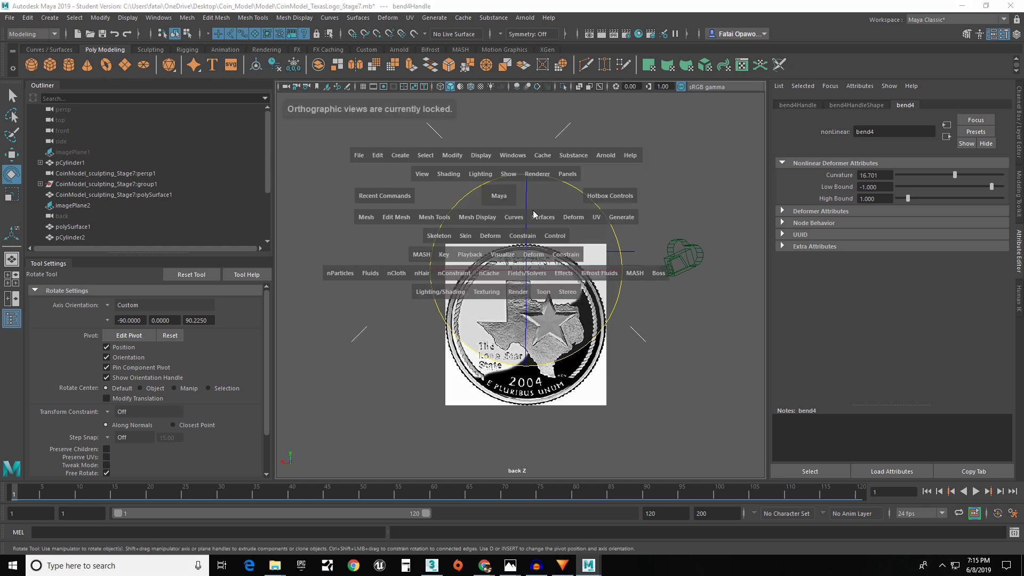
{"action": "left_click", "coordinate": [498, 197]}
{"action": "left_click_drag", "start_coordinate": [499, 197], "coordinate": [498, 166]}
{"action": "left_click_drag", "start_coordinate": [508, 254], "coordinate": [516, 301], "text": "alt"}
{"action": "middle_click_drag", "start_coordinate": [517, 307], "coordinate": [520, 160], "text": "alt"}
{"action": "middle_click_drag", "start_coordinate": [523, 328], "coordinate": [534, 215], "text": "alt"}
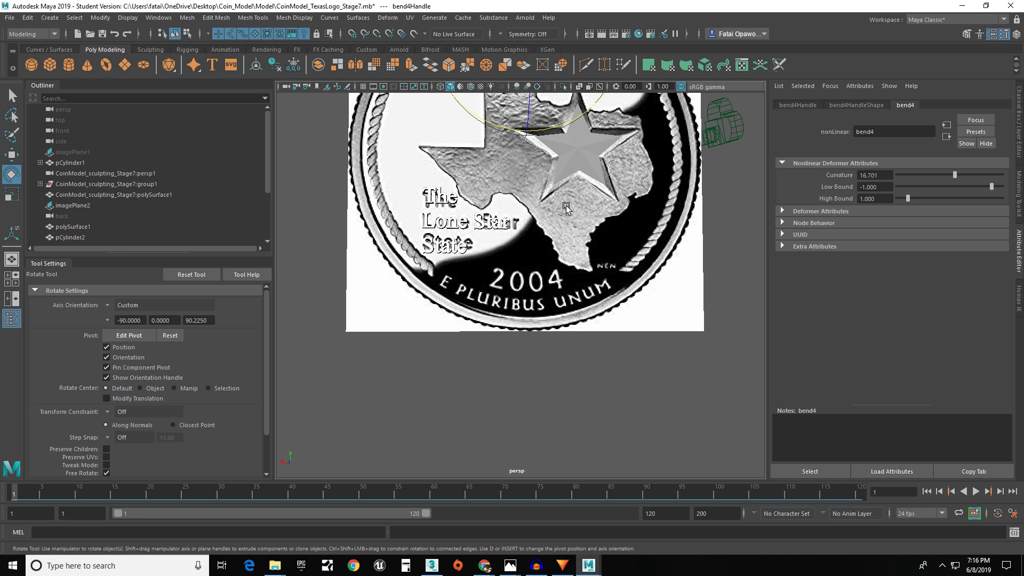
{"action": "mouse_move", "coordinate": [526, 267]}
{"action": "left_mouse_down", "text": "alt"}
{"action": "mouse_move", "coordinate": [608, 261]}
{"action": "mouse_move", "coordinate": [619, 283]}
{"action": "mouse_move", "coordinate": [676, 293]}
{"action": "mouse_move", "coordinate": [656, 273]}
{"action": "mouse_move", "coordinate": [576, 270]}
{"action": "mouse_move", "coordinate": [496, 283]}
{"action": "mouse_move", "coordinate": [443, 261]}
{"action": "mouse_move", "coordinate": [500, 239]}
{"action": "mouse_move", "coordinate": [513, 272]}
{"action": "left_mouse_up", "text": "alt"}
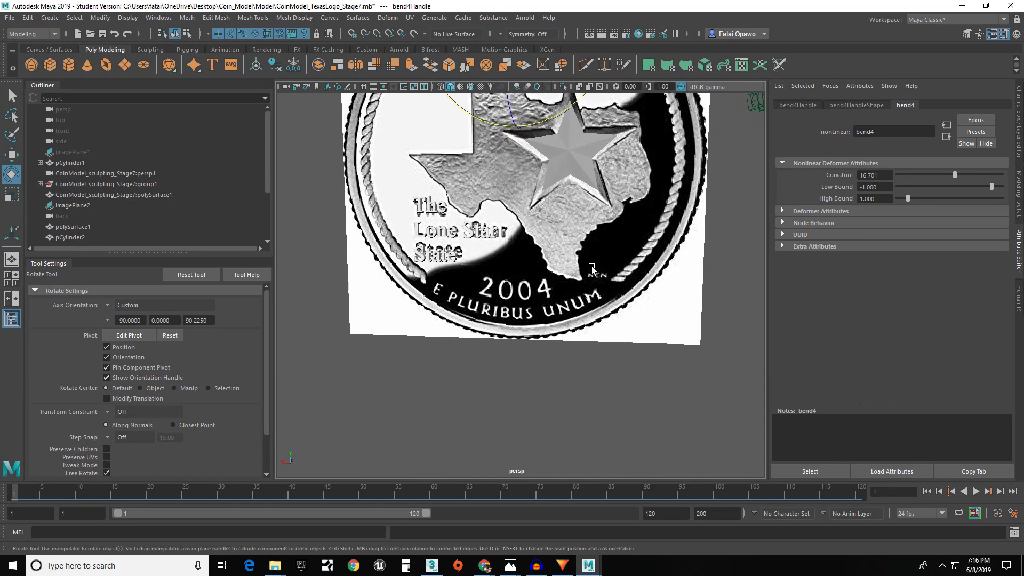
{"action": "middle_click_drag", "start_coordinate": [578, 276], "coordinate": [503, 375], "text": "alt"}
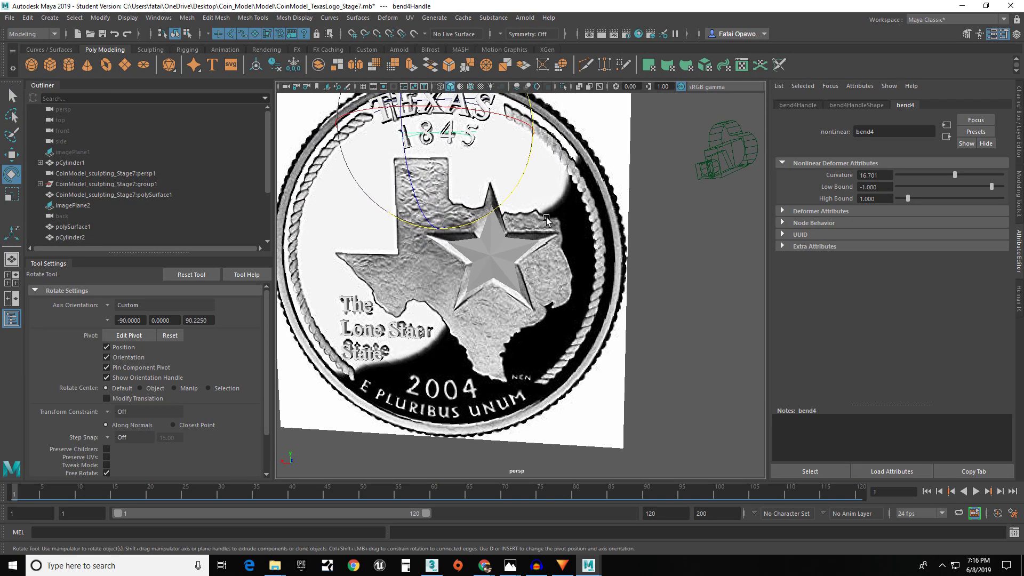
{"action": "middle_click_drag", "start_coordinate": [503, 309], "coordinate": [510, 285], "text": "alt"}
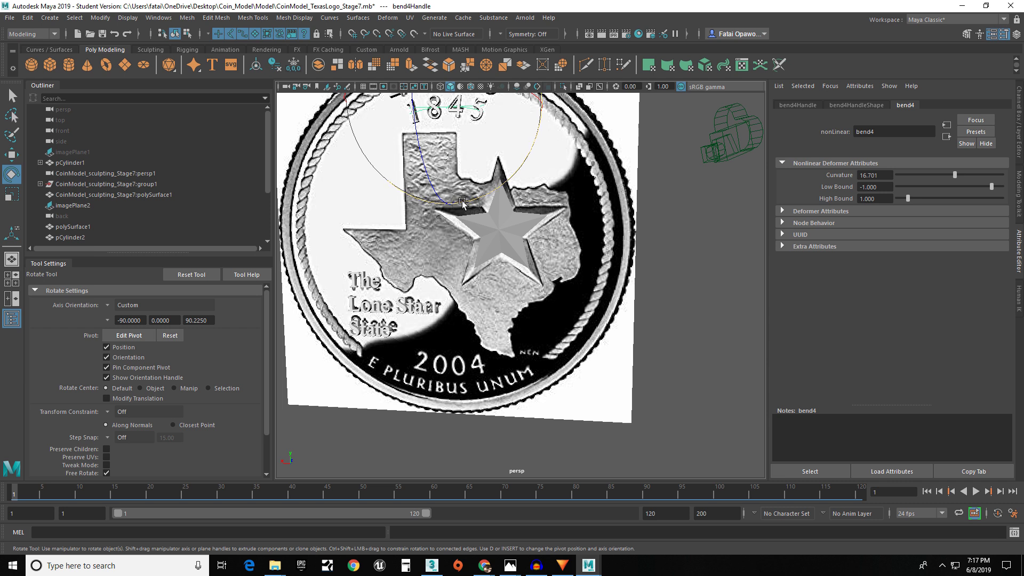
{"action": "left_click_drag", "start_coordinate": [465, 277], "coordinate": [663, 297], "text": "alt"}
{"action": "left_click_drag", "start_coordinate": [634, 279], "coordinate": [492, 269], "text": "alt"}
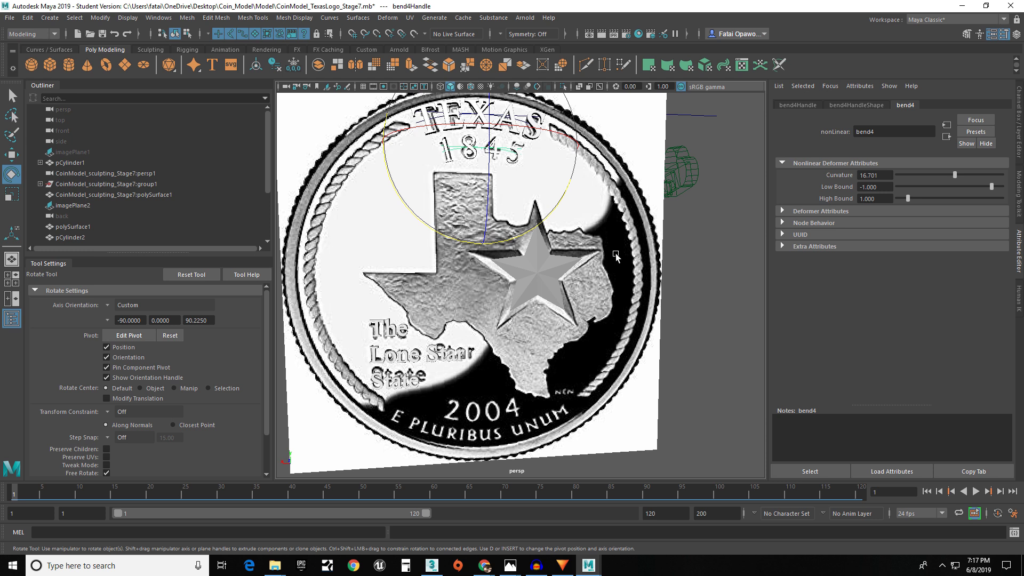
{"action": "left_click_drag", "start_coordinate": [565, 236], "coordinate": [451, 183], "text": "alt"}
{"action": "key", "text": "w"}
{"action": "scroll", "coordinate": [449, 180], "scroll_direction": "up", "scroll_amount": 4}
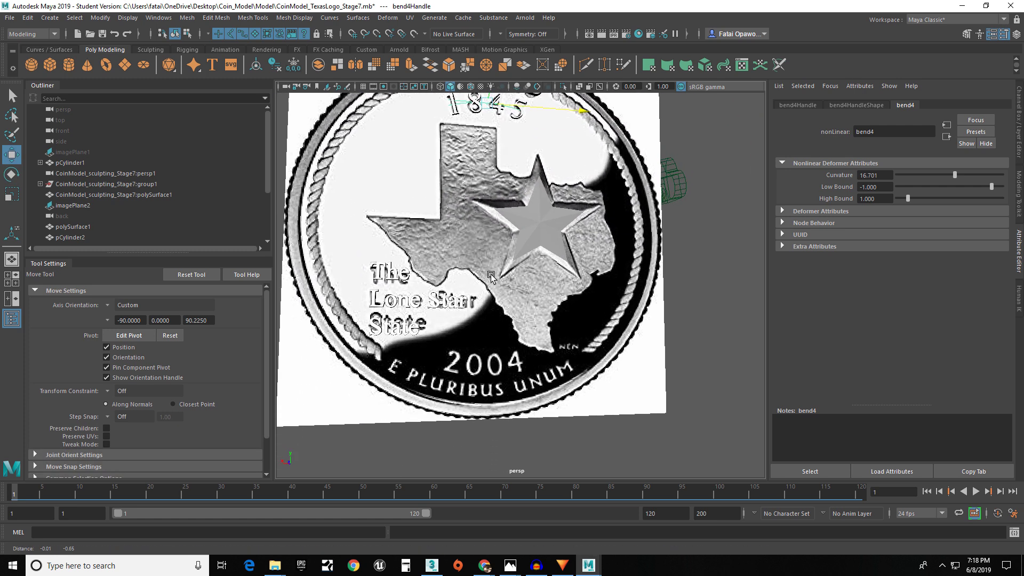
- Create a new 3D text object and rotate it about its vertical axis to face the same way as the coin face
{"action": "left_click", "coordinate": [211, 65]}
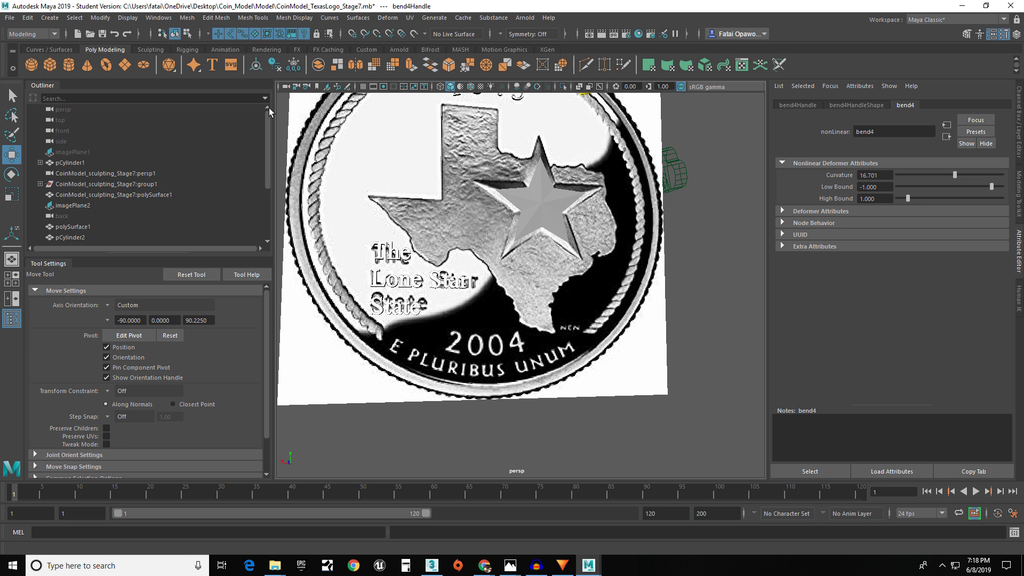
{"action": "scroll", "coordinate": [487, 250], "scroll_direction": "down", "scroll_amount": 5}
{"action": "left_click_drag", "start_coordinate": [486, 250], "coordinate": [396, 275], "text": "alt"}
{"action": "key", "text": "e"}
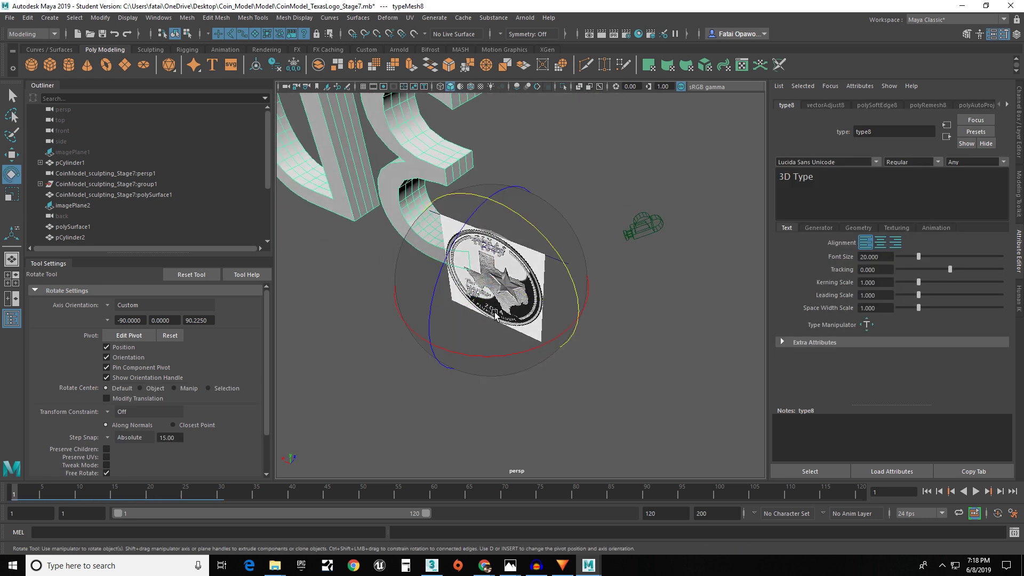
{"action": "left_click_drag", "start_coordinate": [473, 356], "coordinate": [651, 320]}
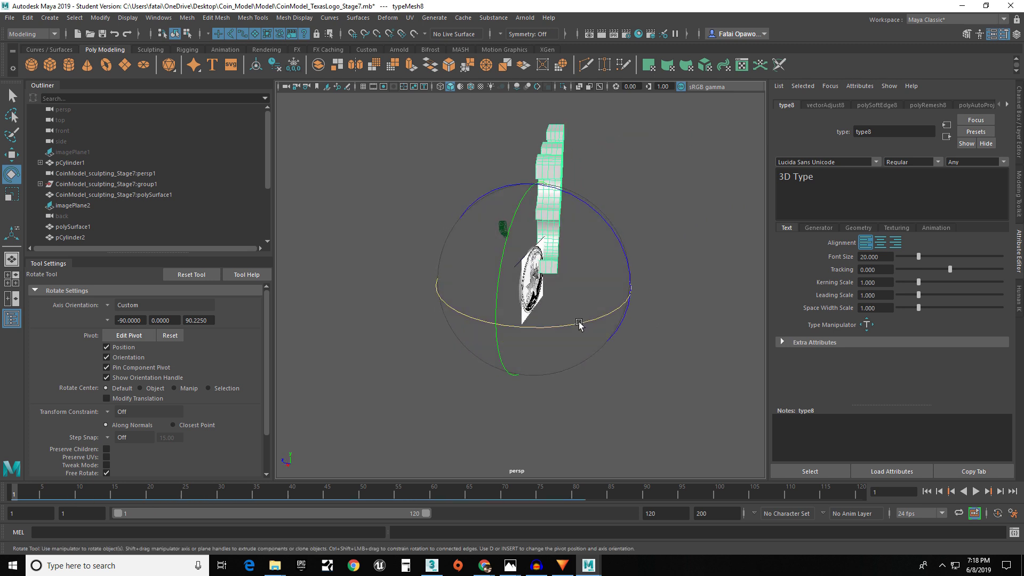
{"action": "scroll", "coordinate": [541, 296], "scroll_direction": "up", "scroll_amount": 5}
{"action": "left_click_drag", "start_coordinate": [550, 308], "coordinate": [510, 291], "text": "alt"}
{"action": "key", "text": "j"}
- Set the font size of the new 3D text to 0.5
{"action": "key", "text": "r"}
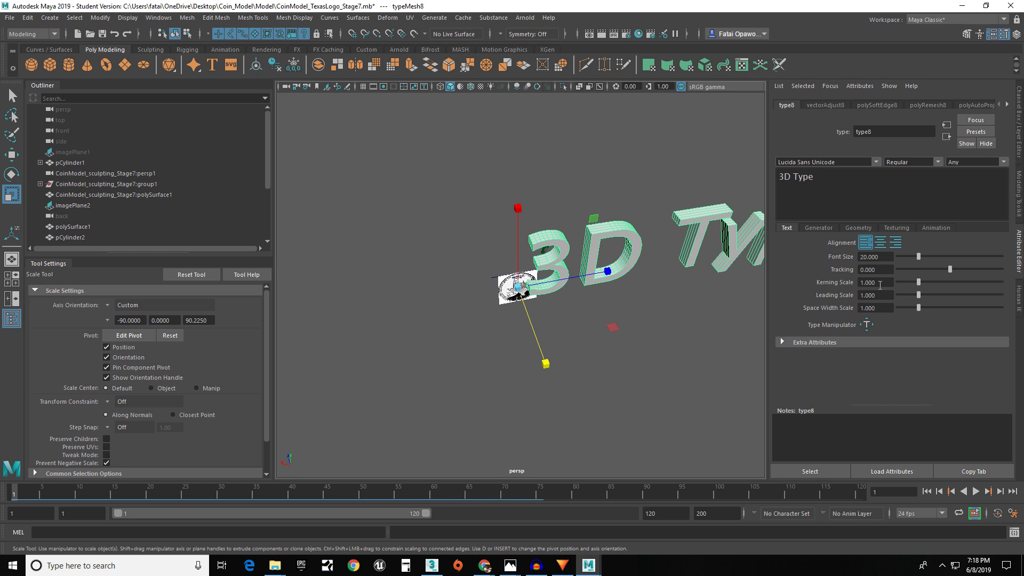
{"action": "left_click", "coordinate": [875, 256]}
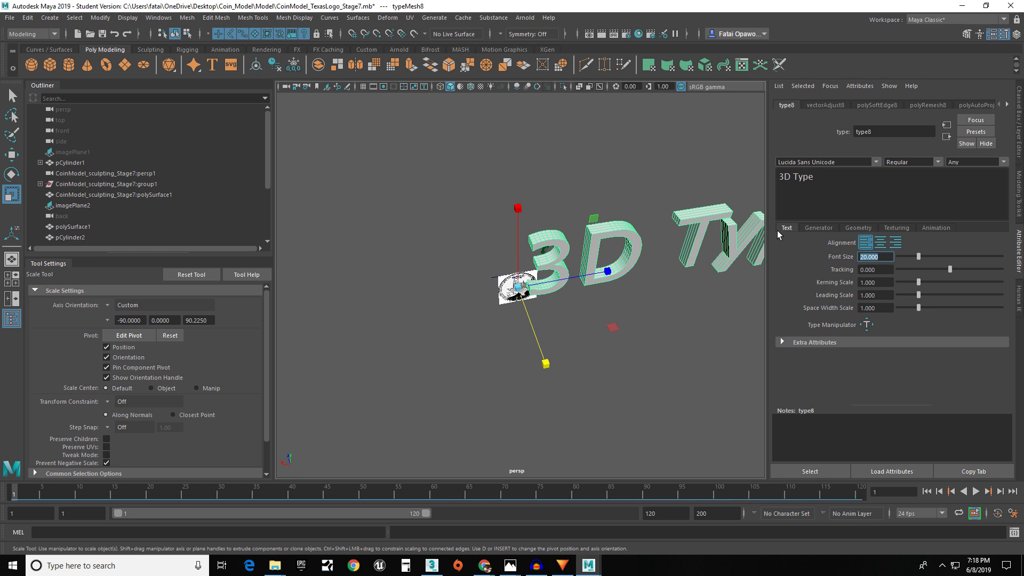
{"action": "type", "text": ".5"}
{"action": "key", "text": "Return"}
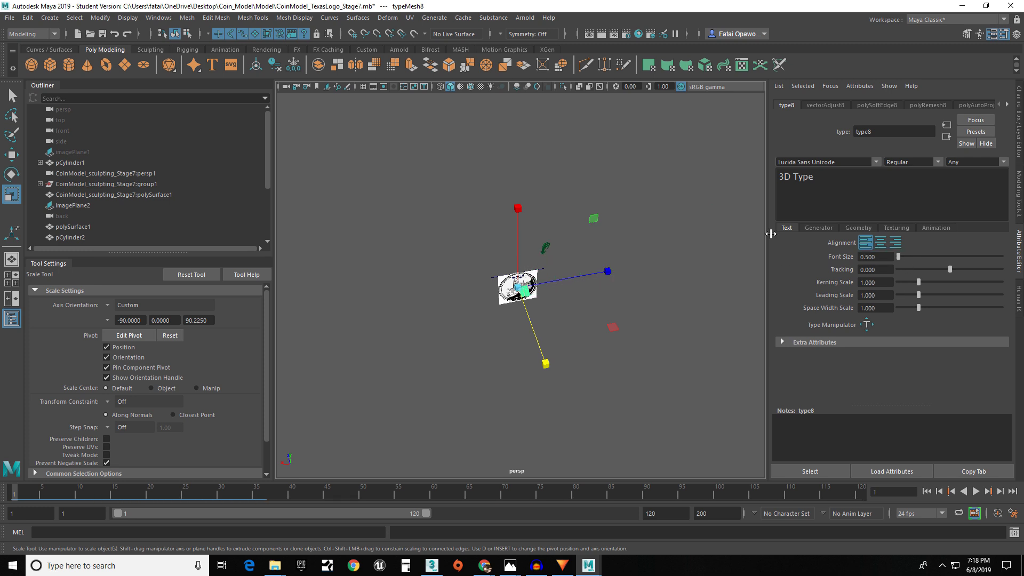
- Move the new 3D text down the coin face to the 2004 inscription near the lower rim
{"action": "key", "text": "f"}
{"action": "left_click_drag", "start_coordinate": [530, 308], "coordinate": [555, 245], "text": "alt"}
{"action": "scroll", "coordinate": [512, 266], "scroll_direction": "down", "scroll_amount": 6}
{"action": "middle_click_drag", "start_coordinate": [483, 283], "coordinate": [507, 243], "text": "alt"}
{"action": "key", "text": "w"}
{"action": "left_click_drag", "start_coordinate": [486, 193], "coordinate": [487, 304]}
{"action": "left_click_drag", "start_coordinate": [533, 359], "coordinate": [478, 372]}
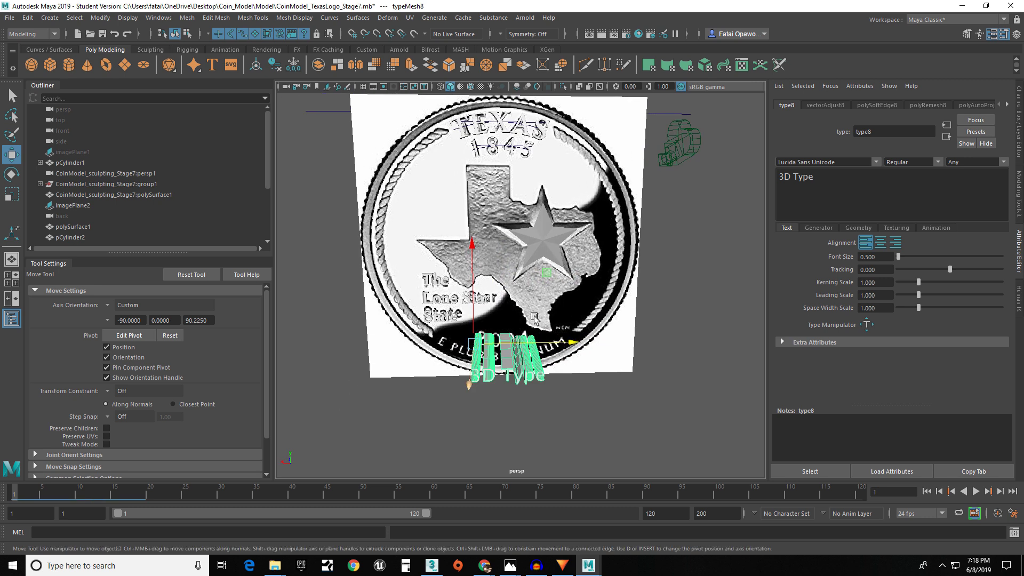
- Change the new text's content to 2004 and set its font to Times New Roman
{"action": "left_click_drag", "start_coordinate": [867, 172], "coordinate": [702, 174]}
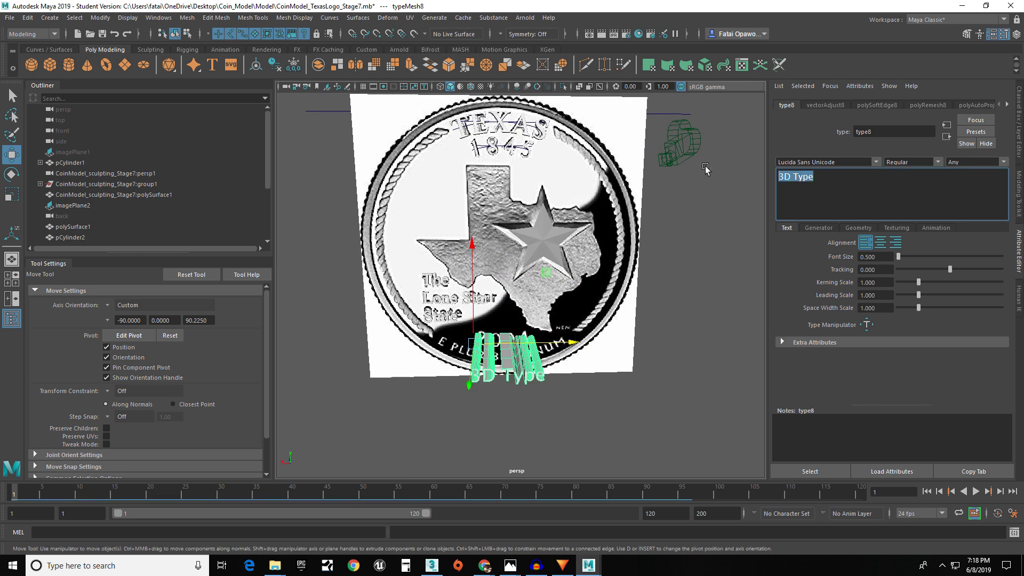
{"action": "type", "text": "2004"}
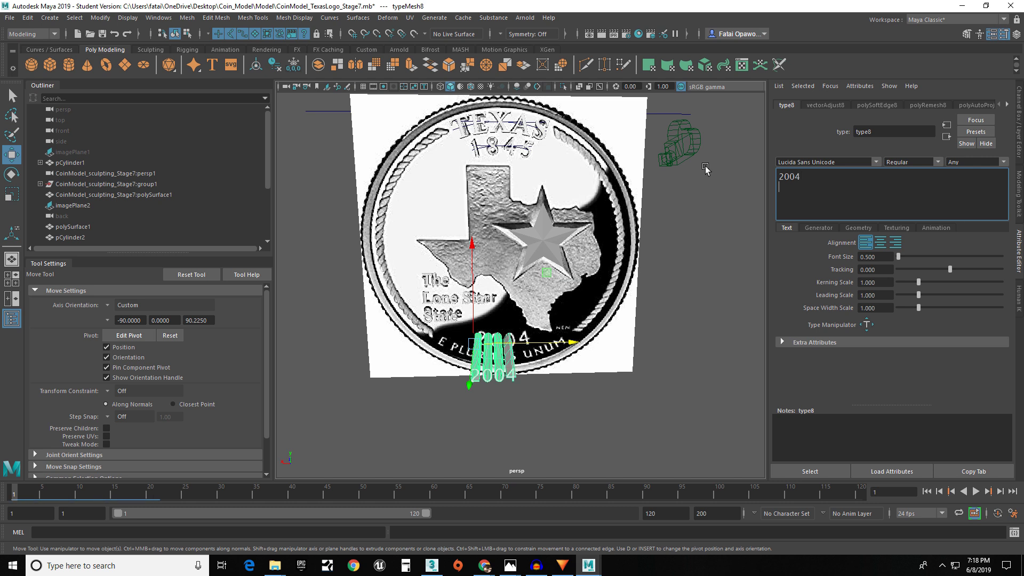
{"action": "left_click_drag", "start_coordinate": [460, 302], "coordinate": [494, 348], "text": "alt"}
{"action": "scroll", "coordinate": [462, 331], "scroll_direction": "up", "scroll_amount": 2}
{"action": "scroll", "coordinate": [467, 341], "scroll_direction": "up", "scroll_amount": 2}
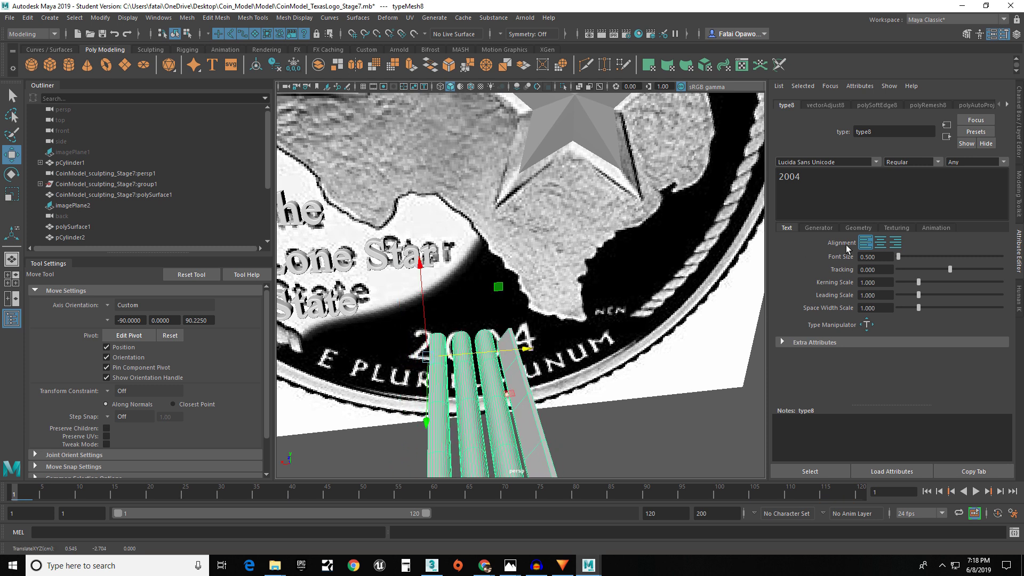
{"action": "left_click", "coordinate": [876, 161]}
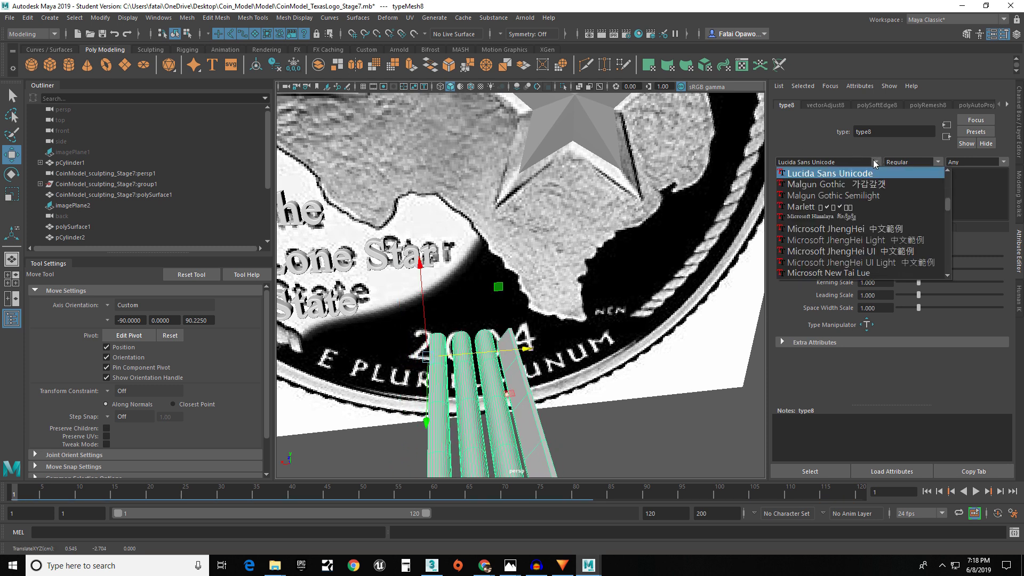
{"action": "scroll", "coordinate": [836, 238], "scroll_direction": "down", "scroll_amount": 6}
{"action": "scroll", "coordinate": [836, 239], "scroll_direction": "up", "scroll_amount": 2}
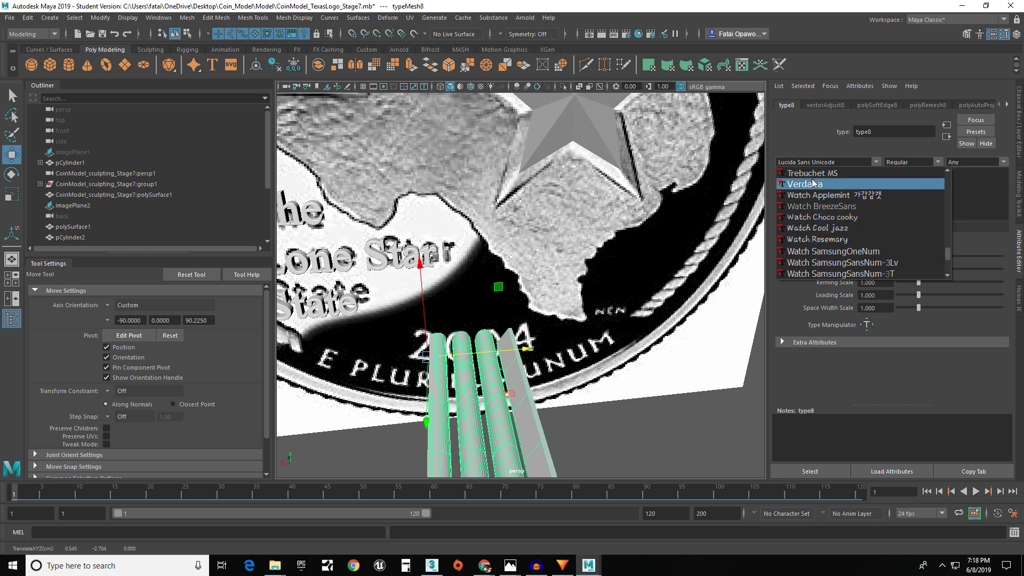
{"action": "left_click", "coordinate": [818, 184]}
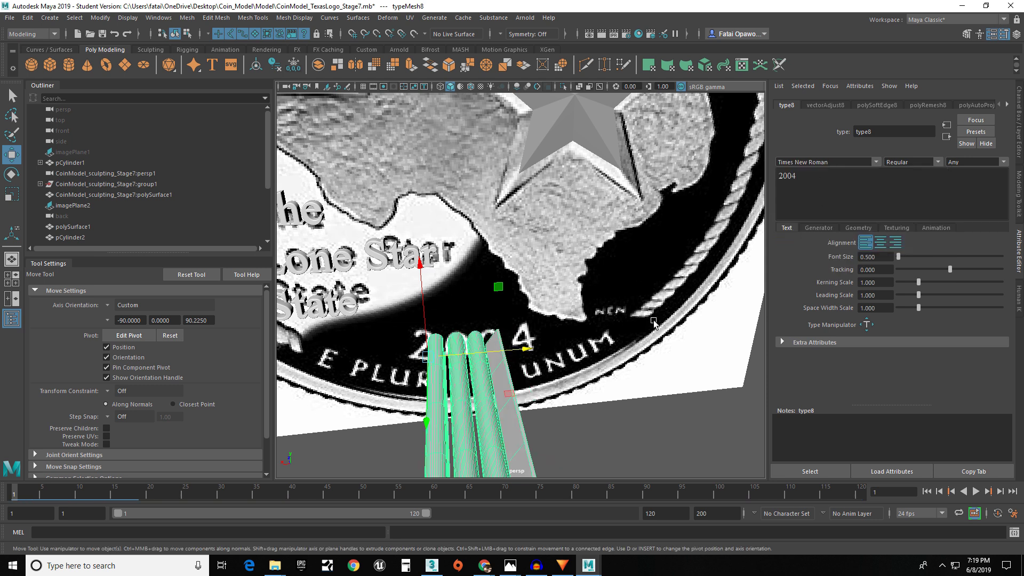
- Reduce the extrude distance of the 2004 text to 0.1
{"action": "left_click", "coordinate": [849, 228]}
{"action": "scroll", "coordinate": [890, 309], "scroll_direction": "down", "scroll_amount": 4}
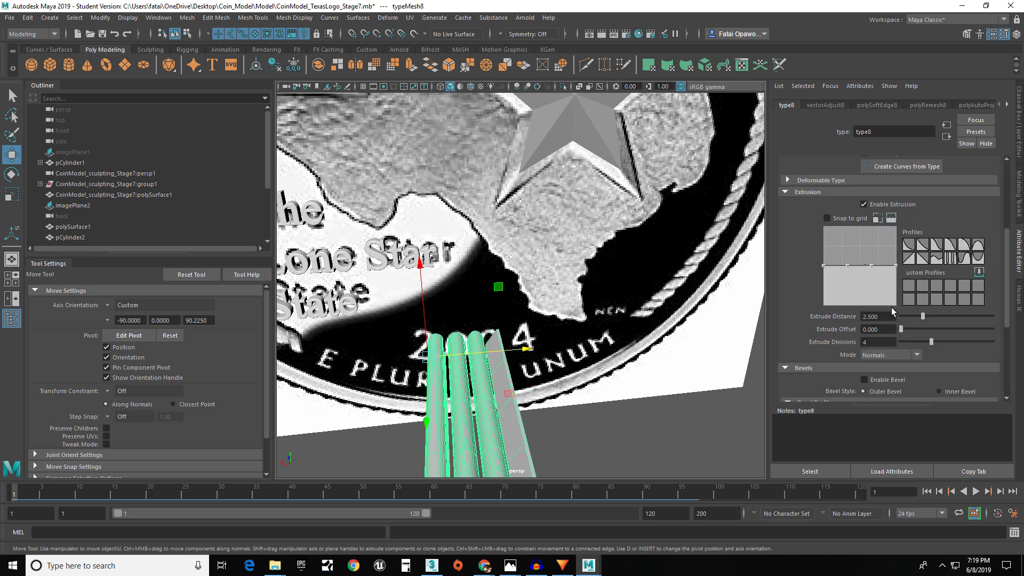
{"action": "left_click_drag", "start_coordinate": [925, 349], "coordinate": [898, 352]}
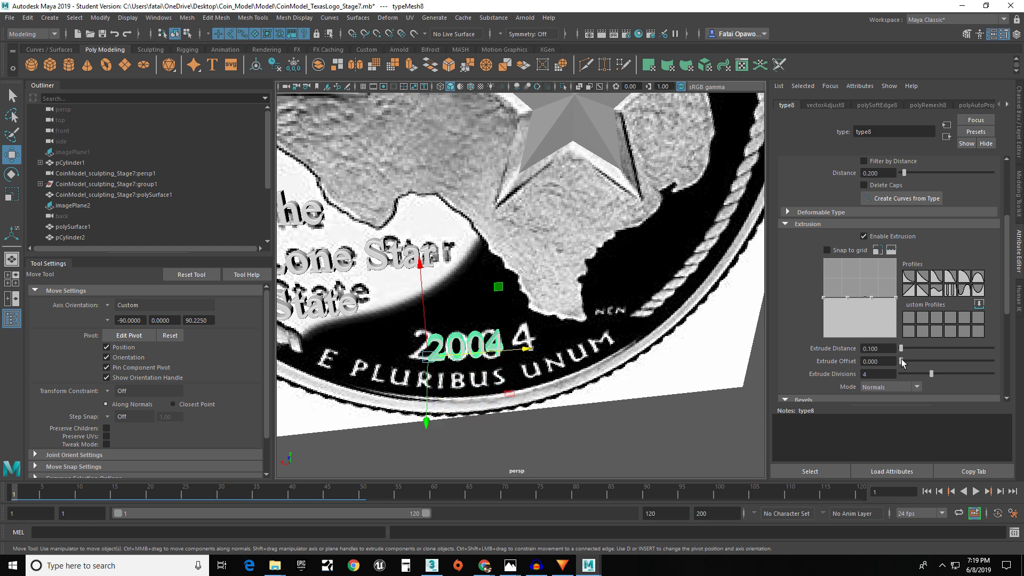
- Enable the outer bevel on the 2004 text with a bevel distance and bevel offset of 0.01
{"action": "scroll", "coordinate": [890, 363], "scroll_direction": "down", "scroll_amount": 6}
{"action": "left_click", "coordinate": [879, 352]}
{"action": "key", "text": "Tab"}
{"action": "type", "text": "."}
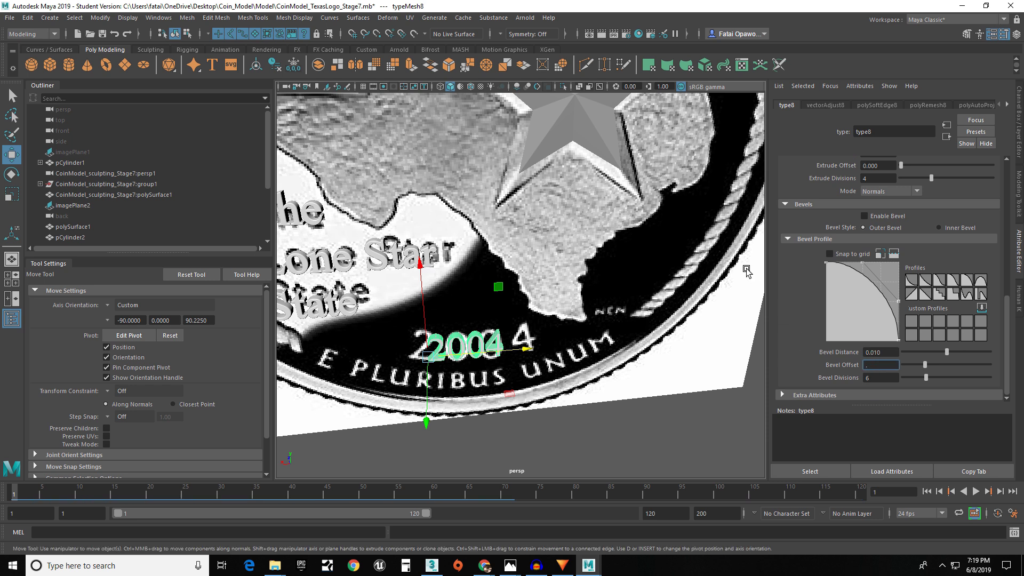
{"action": "key", "text": "Return"}
{"action": "left_click_drag", "start_coordinate": [435, 242], "coordinate": [460, 314], "text": "alt"}
{"action": "middle_click_drag", "start_coordinate": [429, 355], "coordinate": [482, 320], "text": "alt"}
{"action": "scroll", "coordinate": [475, 330], "scroll_direction": "up", "scroll_amount": 5}
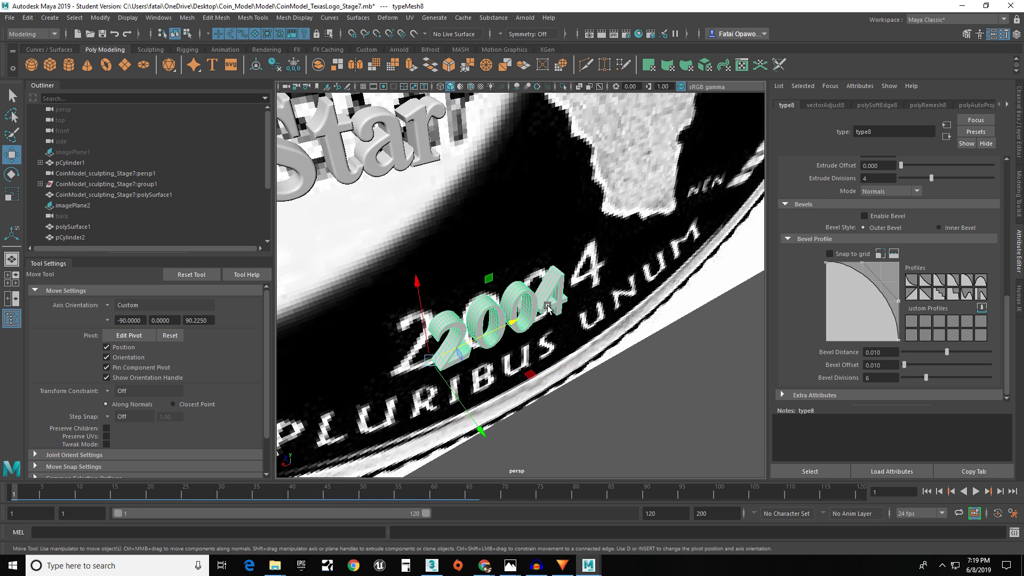
{"action": "middle_click_drag", "start_coordinate": [449, 371], "coordinate": [533, 339], "text": "alt"}
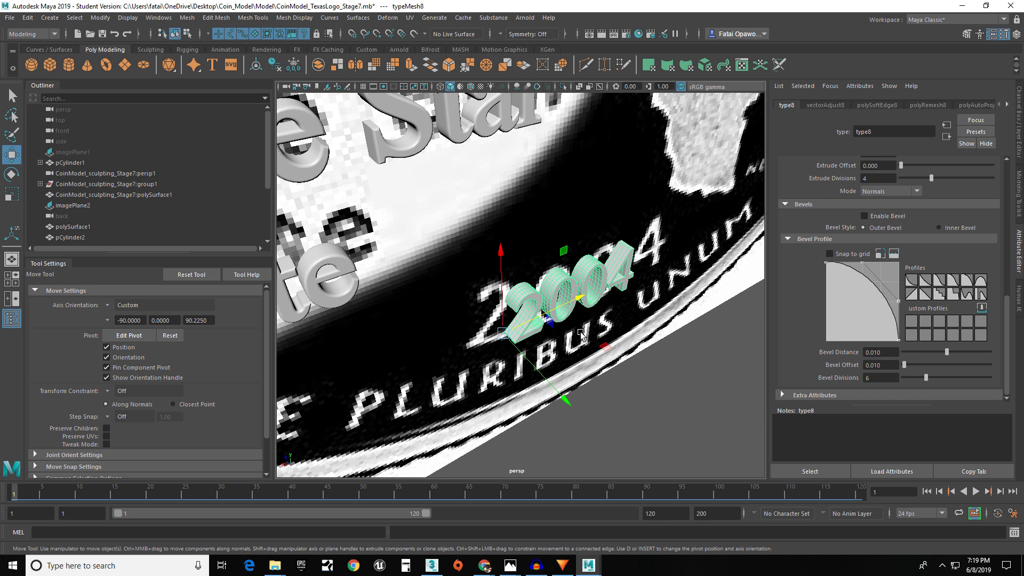
{"action": "left_click", "coordinate": [864, 215]}
- Center-align the 2004 text and move it sideways over the middle of the reference image's 2004 inscription
{"action": "left_click_drag", "start_coordinate": [607, 270], "coordinate": [482, 277], "text": "alt"}
{"action": "middle_click_drag", "start_coordinate": [483, 277], "coordinate": [624, 364], "text": "alt"}
{"action": "left_click_drag", "start_coordinate": [624, 363], "coordinate": [519, 299], "text": "alt"}
{"action": "middle_click_drag", "start_coordinate": [518, 299], "coordinate": [499, 276], "text": "alt"}
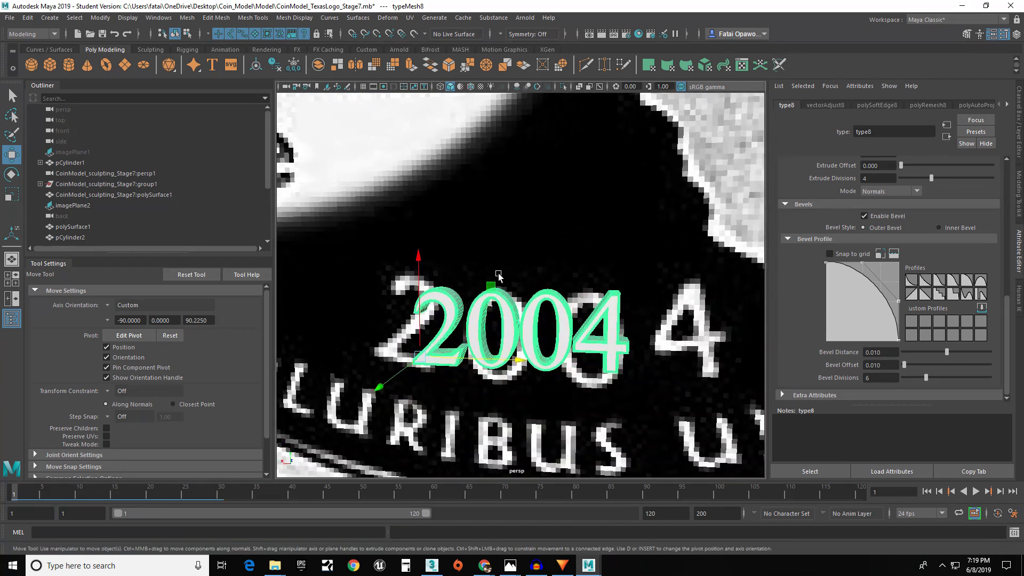
{"action": "scroll", "coordinate": [867, 213], "scroll_direction": "up", "scroll_amount": 8}
{"action": "scroll", "coordinate": [859, 225], "scroll_direction": "up", "scroll_amount": 3}
{"action": "left_click", "coordinate": [880, 243]}
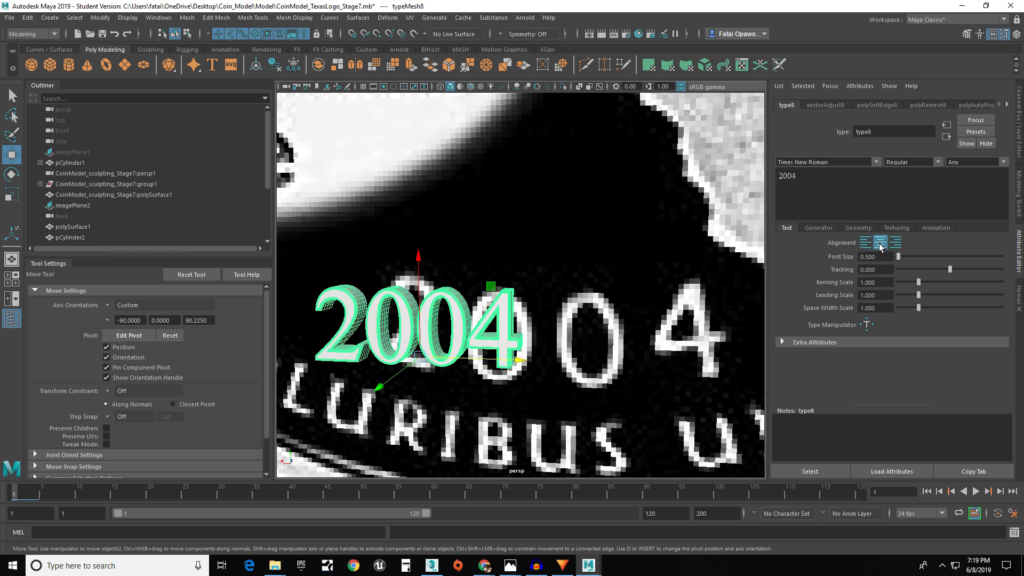
{"action": "left_click_drag", "start_coordinate": [468, 358], "coordinate": [562, 352]}
{"action": "middle_click_drag", "start_coordinate": [562, 352], "coordinate": [557, 352]}
- Switch to the back view and set the 2004 text's kerning scale to 1.641
{"action": "key", "text": "space"}
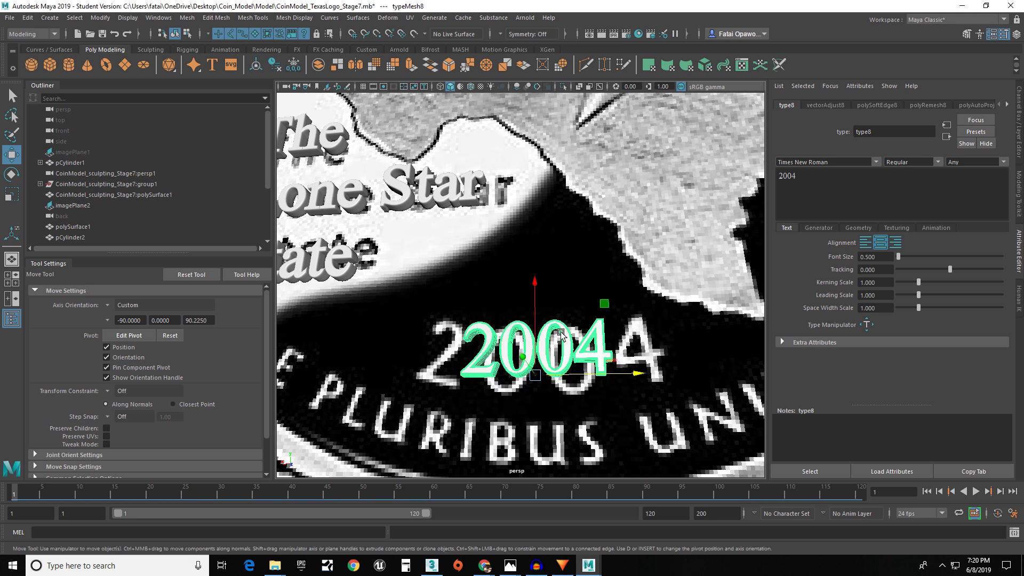
{"action": "key", "text": "space"}
{"action": "left_click_drag", "start_coordinate": [552, 352], "coordinate": [514, 372]}
{"action": "scroll", "coordinate": [539, 330], "scroll_direction": "up", "scroll_amount": 8}
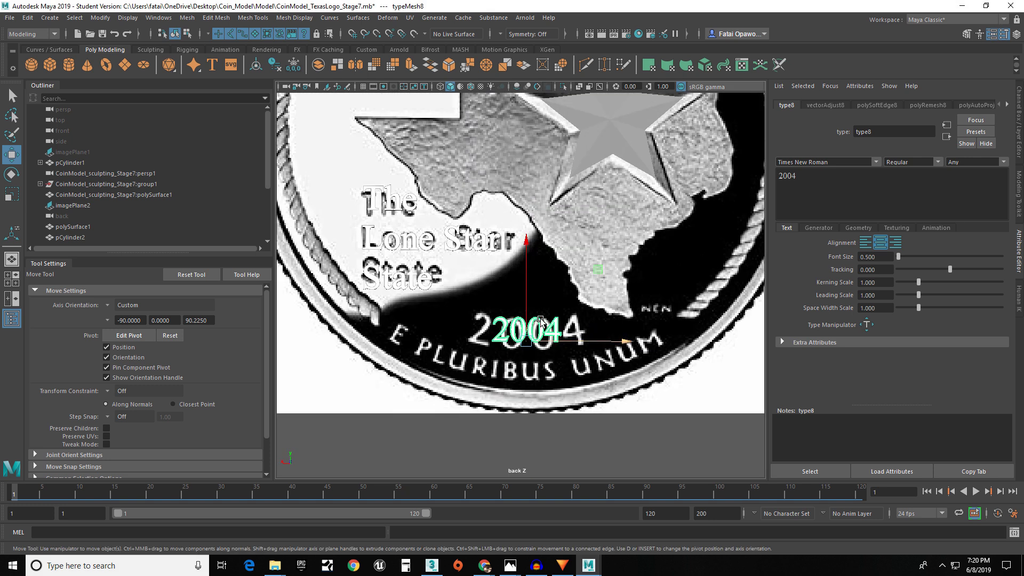
{"action": "scroll", "coordinate": [540, 322], "scroll_direction": "up", "scroll_amount": 6}
{"action": "left_click_drag", "start_coordinate": [914, 286], "coordinate": [932, 289]}
- Set the 2004 text's font size to 0.7 and lower it to line up with the reference digits
{"action": "left_click", "coordinate": [863, 259]}
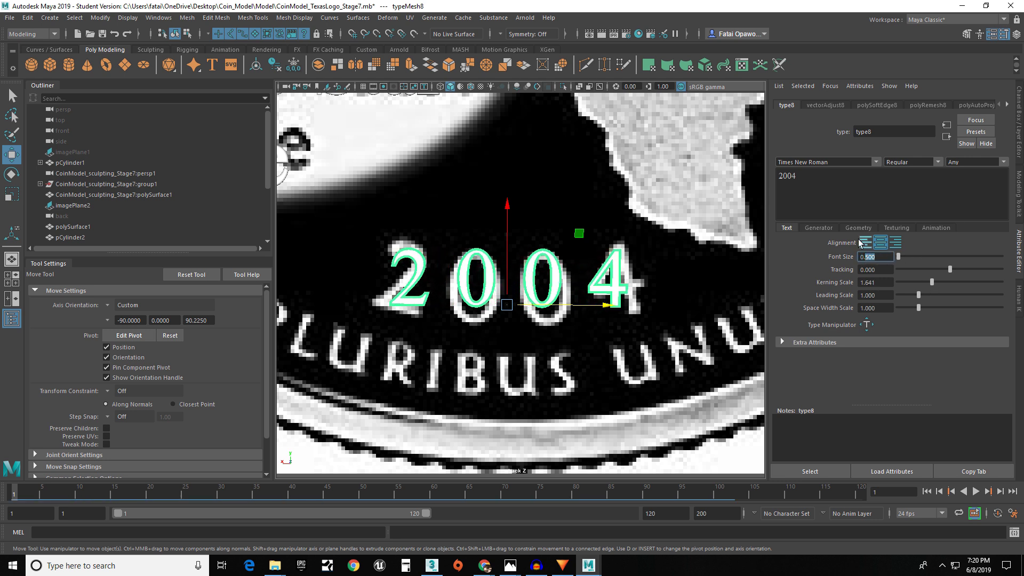
{"action": "type", "text": "0.7"}
{"action": "key", "text": "Return"}
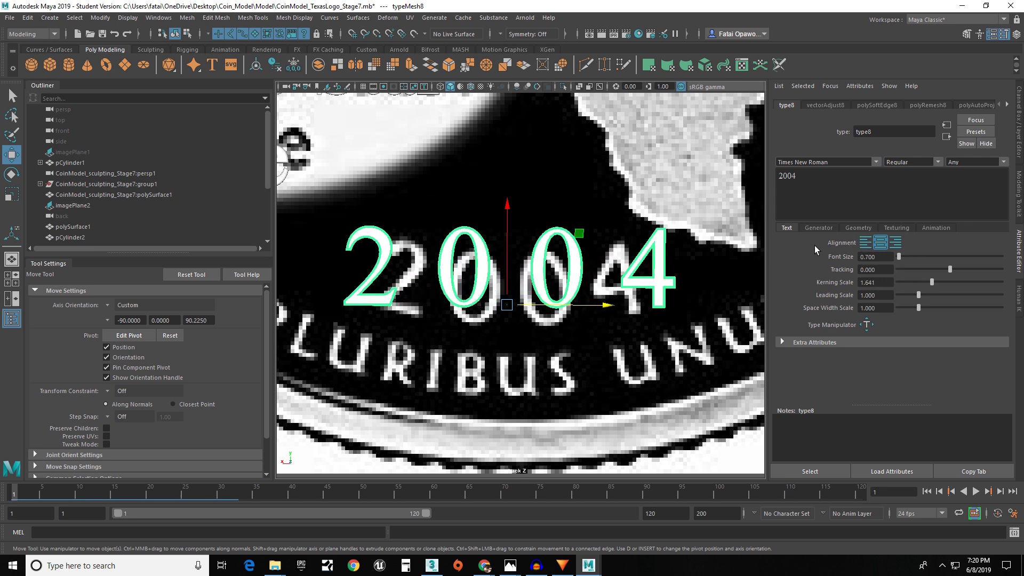
{"action": "left_click_drag", "start_coordinate": [507, 246], "coordinate": [505, 251]}
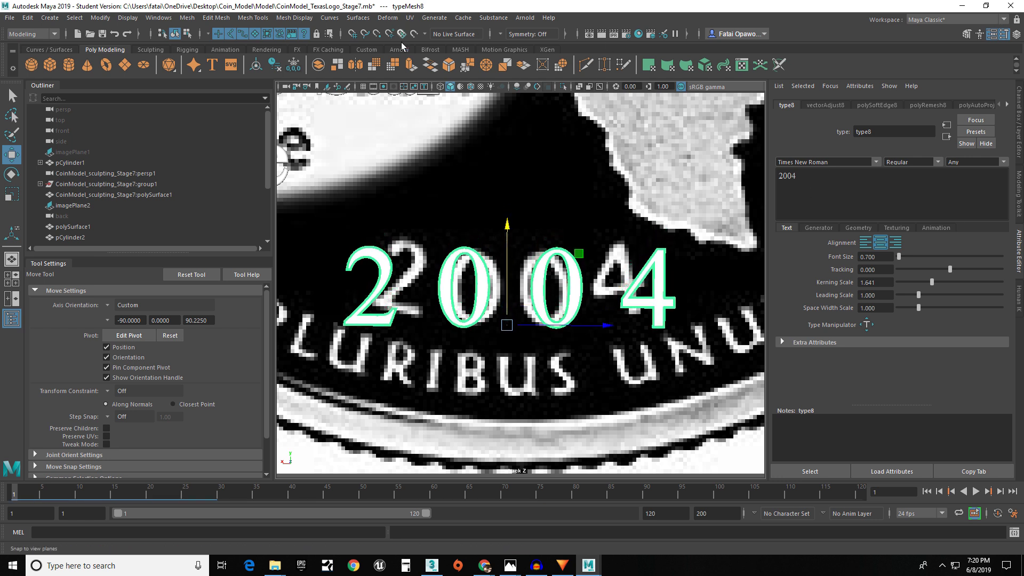
- Reduce the 2004 text's font size to 0.67 and finally to 0.65
{"action": "double_click", "coordinate": [865, 258]}
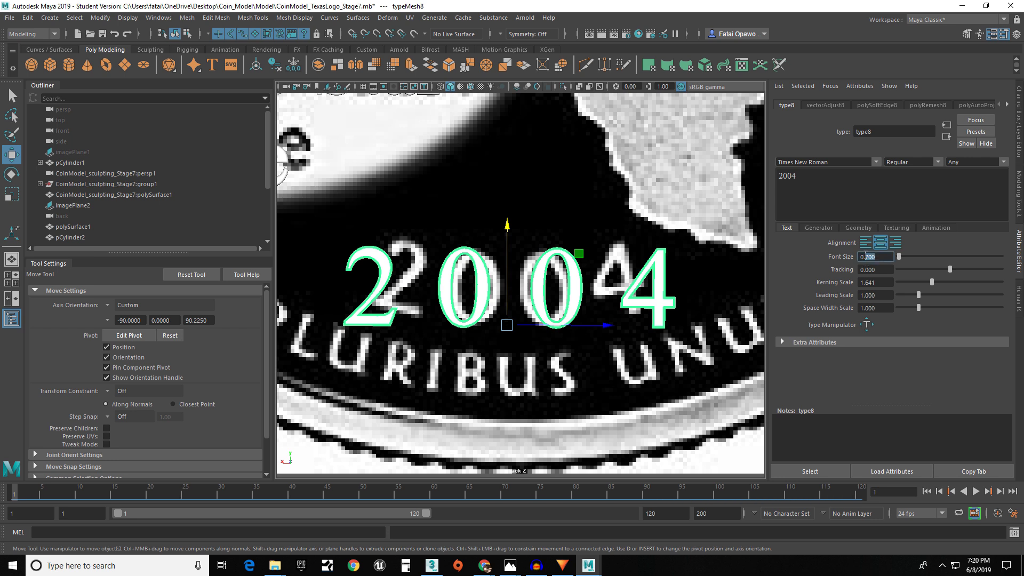
{"action": "type", "text": "0.67"}
{"action": "key", "text": "Return"}
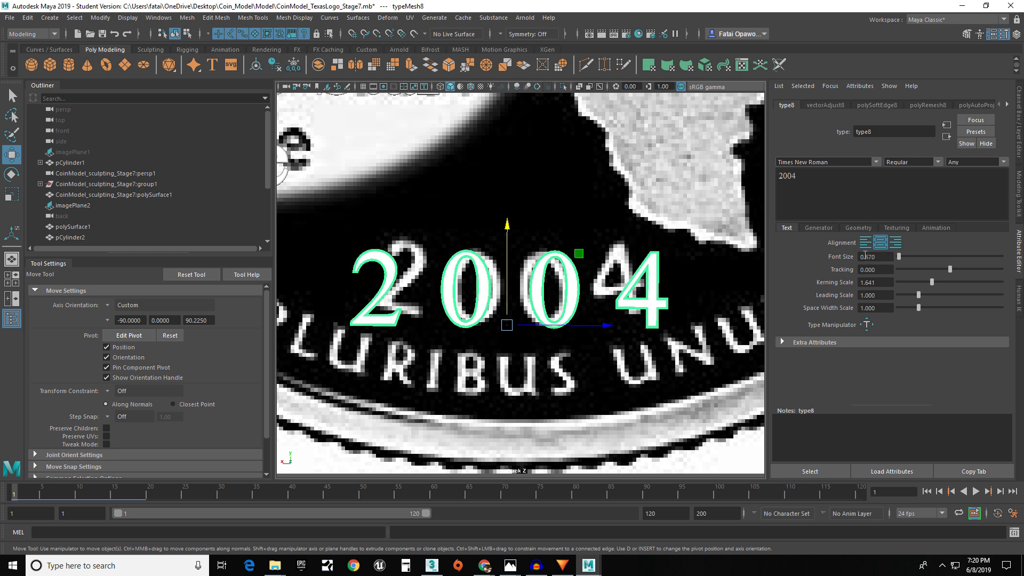
{"action": "left_click", "coordinate": [871, 258]}
{"action": "type", "text": "5"}
{"action": "key", "text": "Return"}
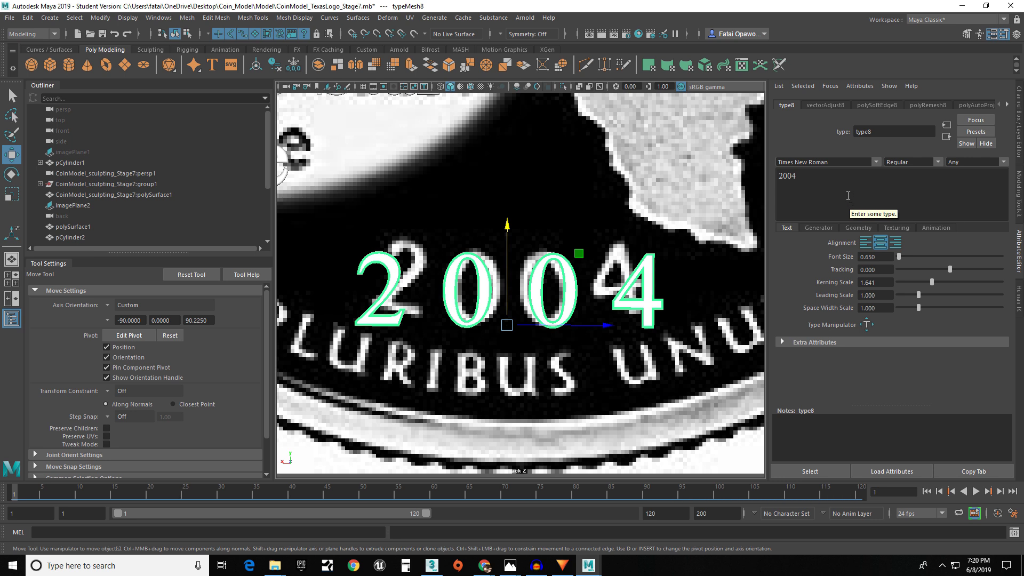
- Add a nonlinear Bend deformer to the 2004 text
{"action": "left_click", "coordinate": [254, 18]}
{"action": "mouse_move", "coordinate": [291, 21]}
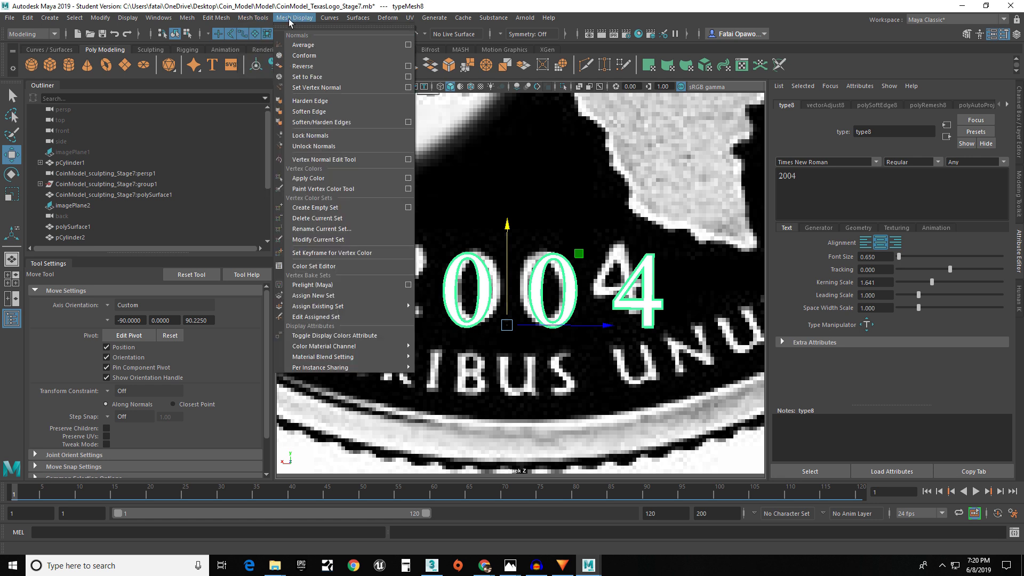
{"action": "mouse_move", "coordinate": [360, 21]}
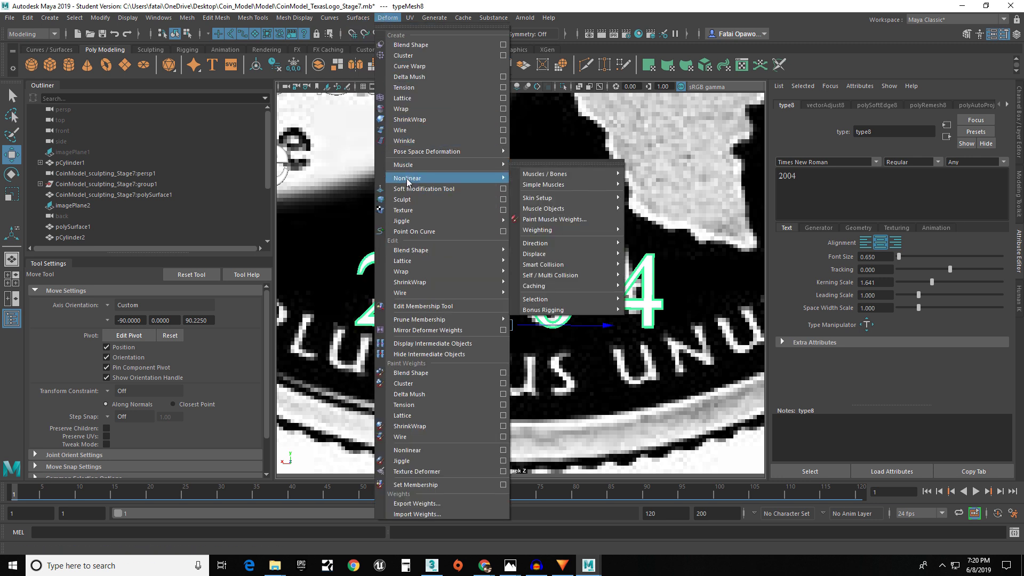
{"action": "mouse_move", "coordinate": [498, 178]}
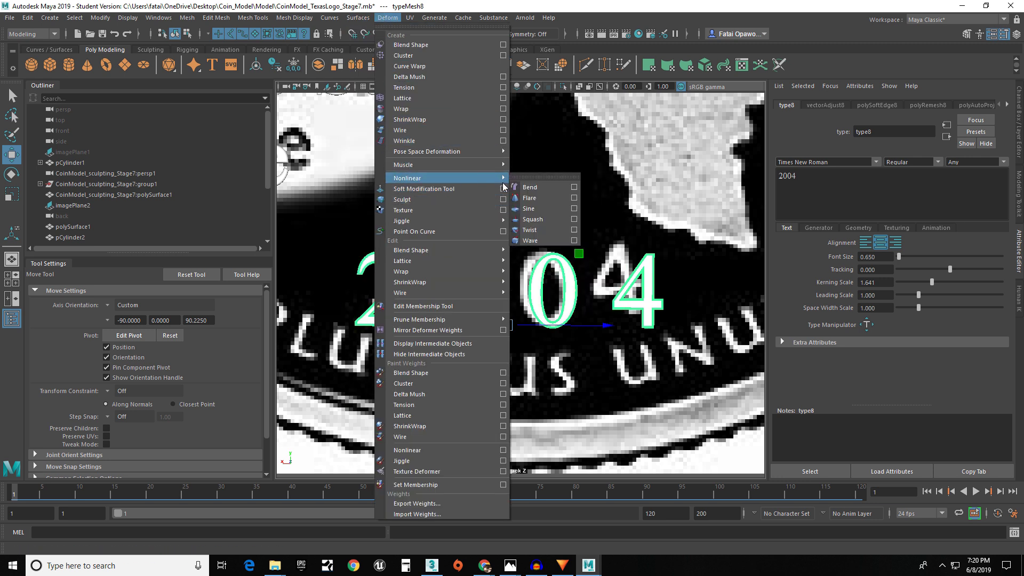
{"action": "left_click", "coordinate": [544, 187]}
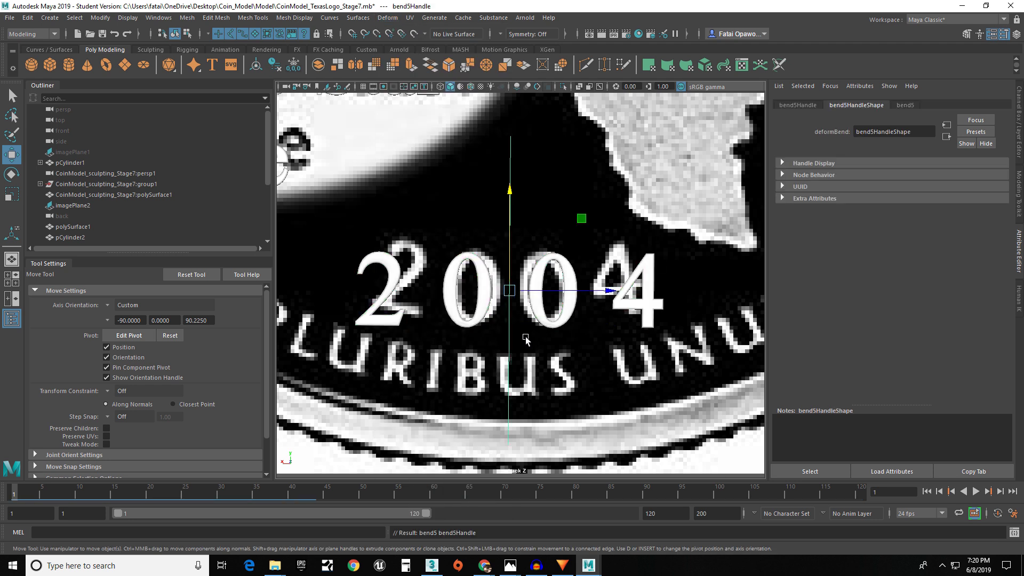
- Rotate the bend handle a quarter turn to run along the 2004 digits and set its curvature to -22.268
{"action": "key", "text": "e"}
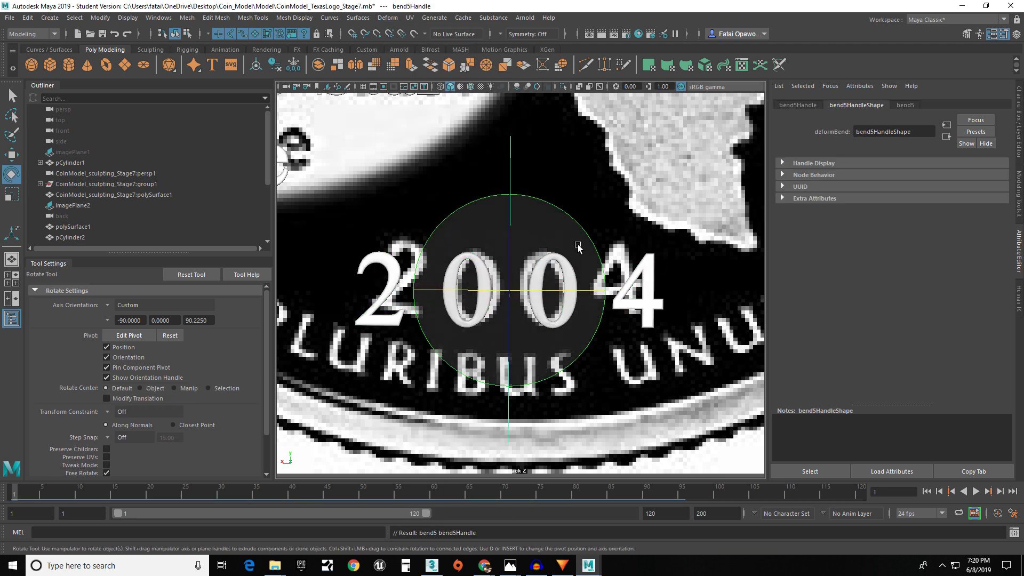
{"action": "key", "text": "j"}
{"action": "left_click_drag", "start_coordinate": [586, 237], "coordinate": [539, 183]}
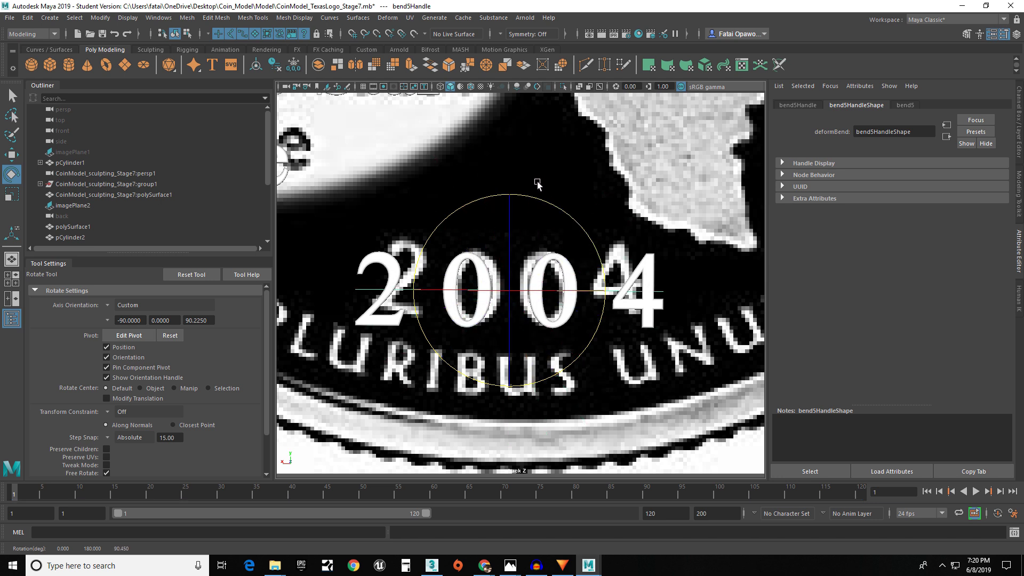
{"action": "left_click", "coordinate": [904, 105]}
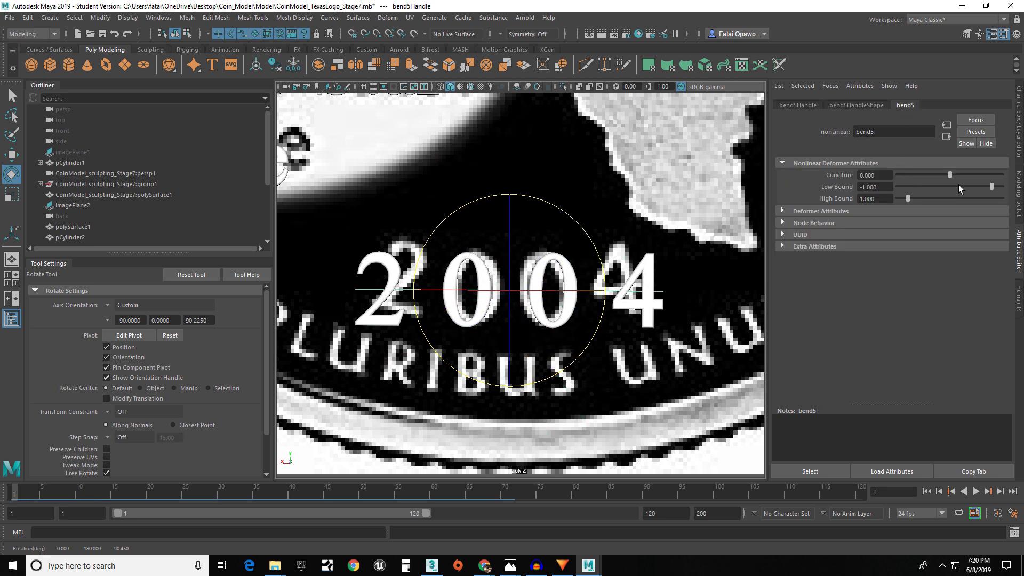
{"action": "left_click_drag", "start_coordinate": [951, 174], "coordinate": [941, 195]}
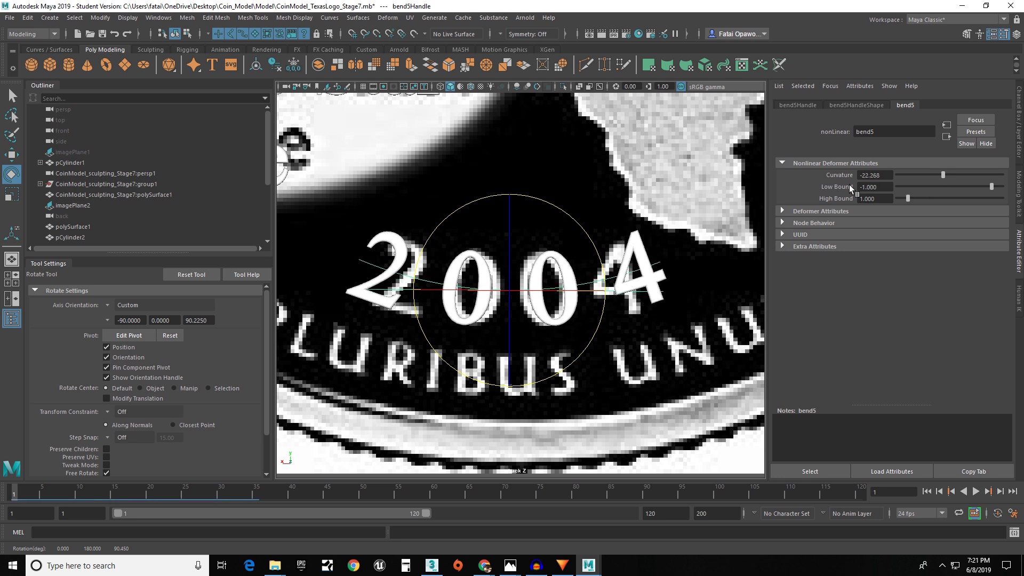
- Reduce the 2004 text's kerning scale to 1.354 so the digits match the reference spacing
{"action": "key", "text": "w"}
{"action": "left_click", "coordinate": [553, 256]}
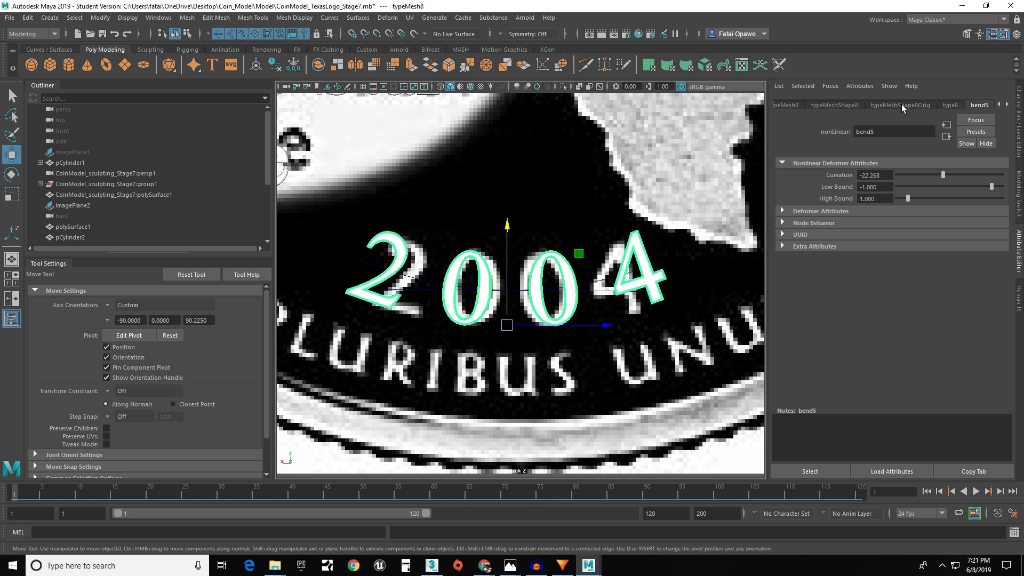
{"action": "left_click", "coordinate": [950, 105]}
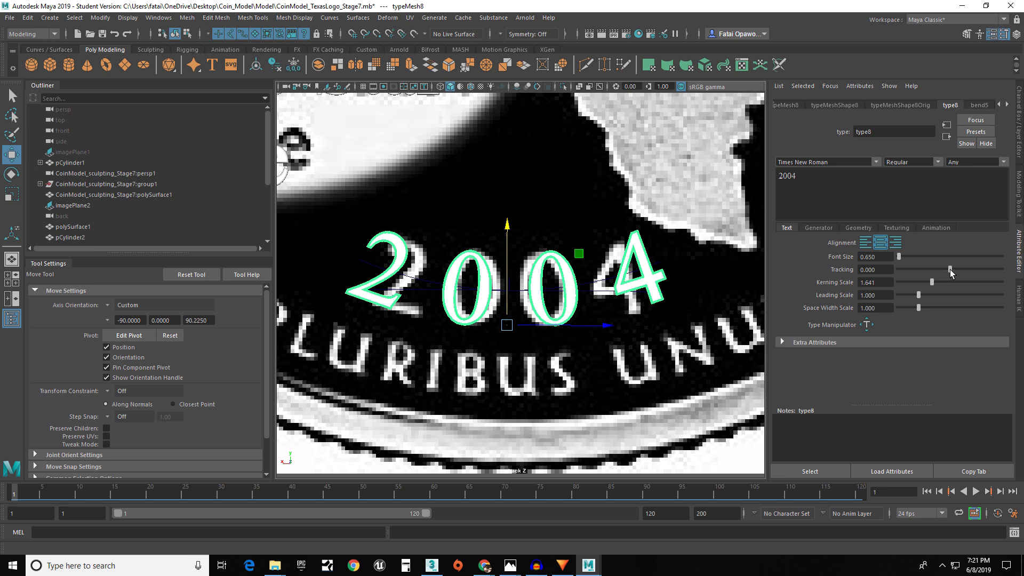
{"action": "left_click_drag", "start_coordinate": [932, 287], "coordinate": [926, 291]}
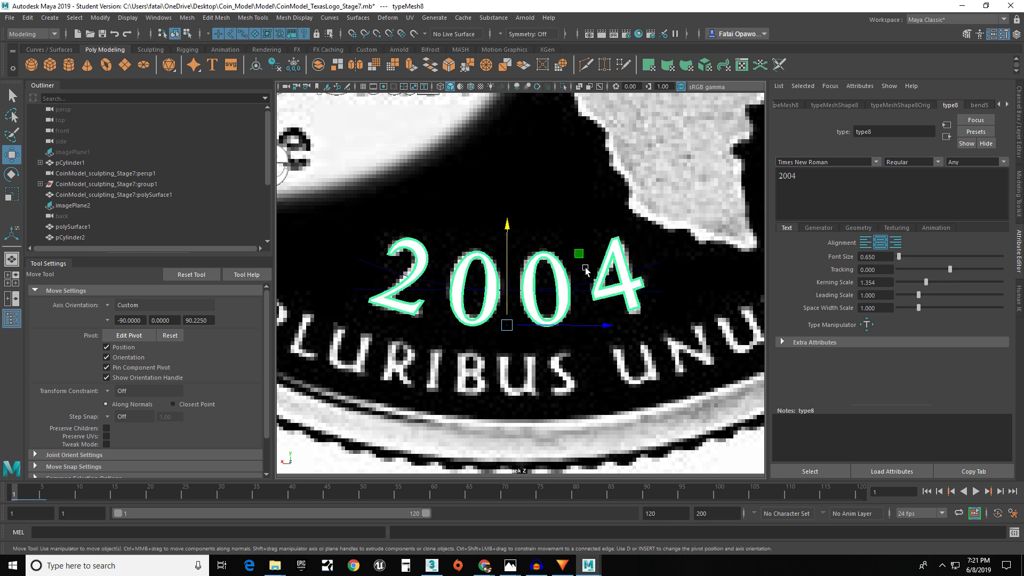
- Add a new 3D type object to the scene for the next inscription
{"action": "scroll", "coordinate": [587, 267], "scroll_direction": "down", "scroll_amount": 8}
{"action": "left_click_drag", "start_coordinate": [533, 304], "coordinate": [667, 299], "text": "alt"}
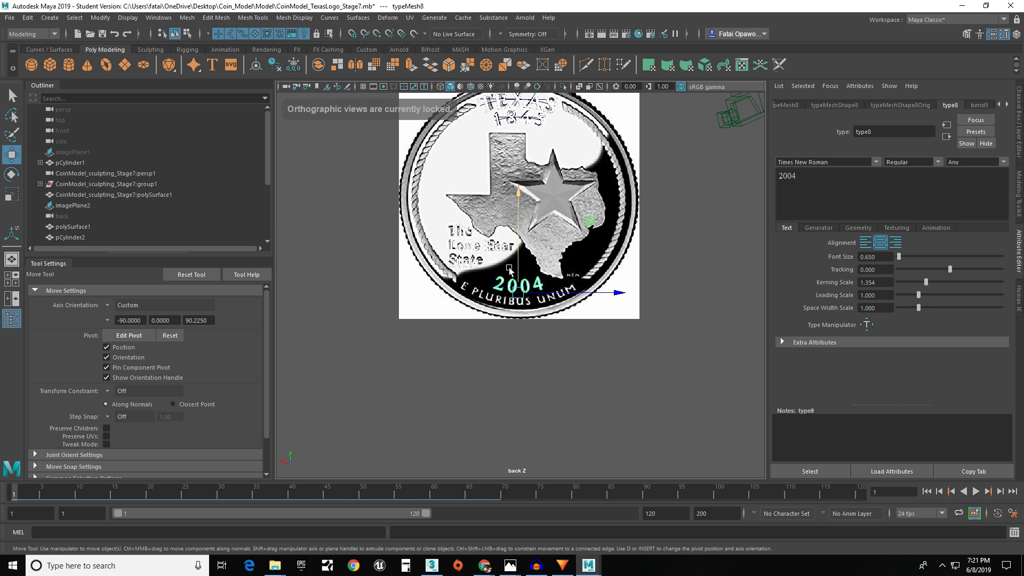
{"action": "scroll", "coordinate": [560, 303], "scroll_direction": "up", "scroll_amount": 6}
{"action": "scroll", "coordinate": [543, 186], "scroll_direction": "down", "scroll_amount": 7}
{"action": "scroll", "coordinate": [504, 180], "scroll_direction": "up", "scroll_amount": 2}
{"action": "left_click", "coordinate": [213, 65]}
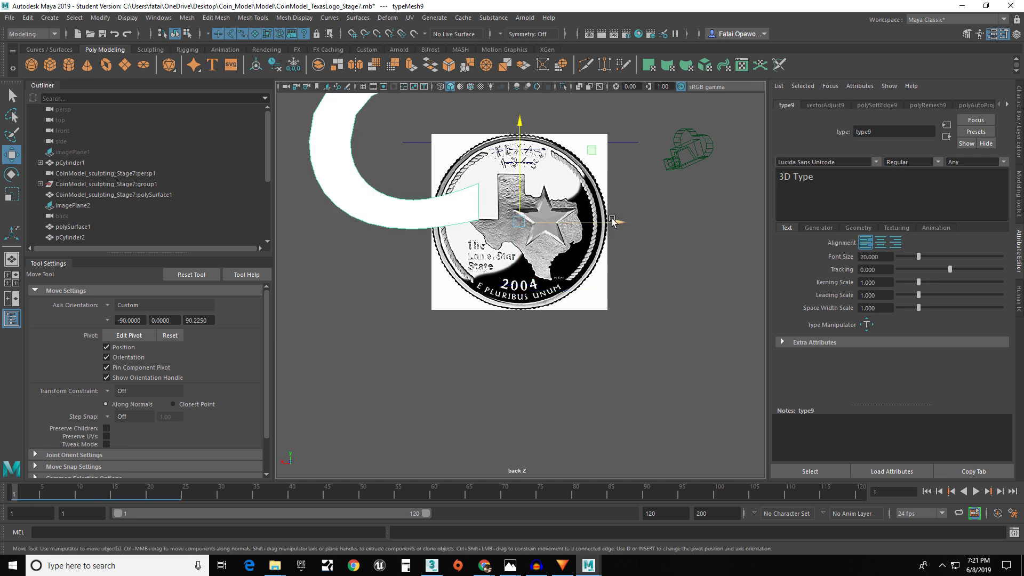
- In the perspective view, rotate the new 3D text to face the same way as the coin's Texas side
{"action": "key", "text": "space"}
{"action": "left_click_drag", "start_coordinate": [578, 262], "coordinate": [639, 281]}
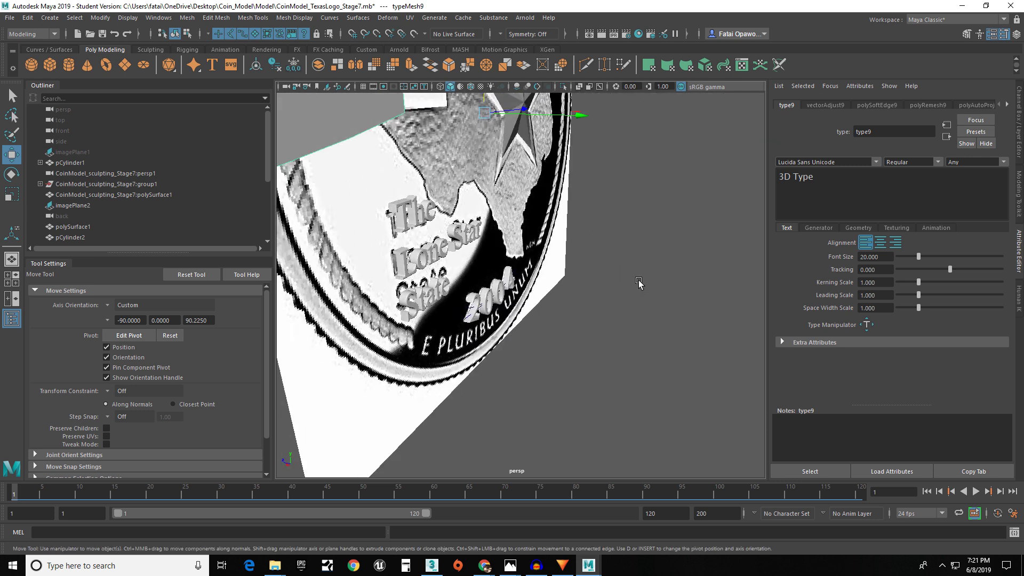
{"action": "scroll", "coordinate": [576, 267], "scroll_direction": "down", "scroll_amount": 10}
{"action": "left_click_drag", "start_coordinate": [507, 253], "coordinate": [469, 245], "text": "alt"}
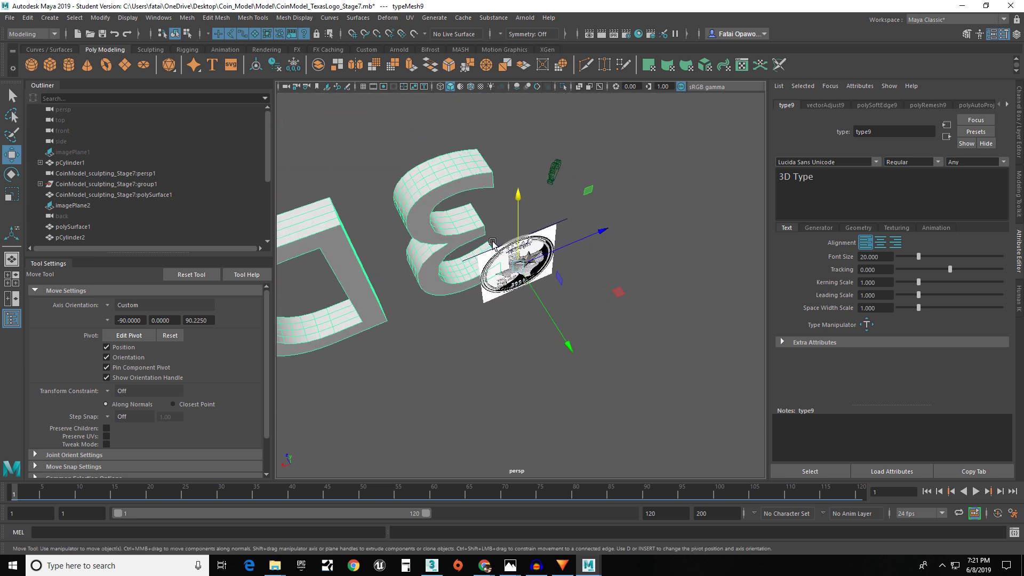
{"action": "key", "text": "e"}
{"action": "left_click_drag", "start_coordinate": [472, 353], "coordinate": [544, 262]}
{"action": "scroll", "coordinate": [545, 262], "scroll_direction": "up", "scroll_amount": 10}
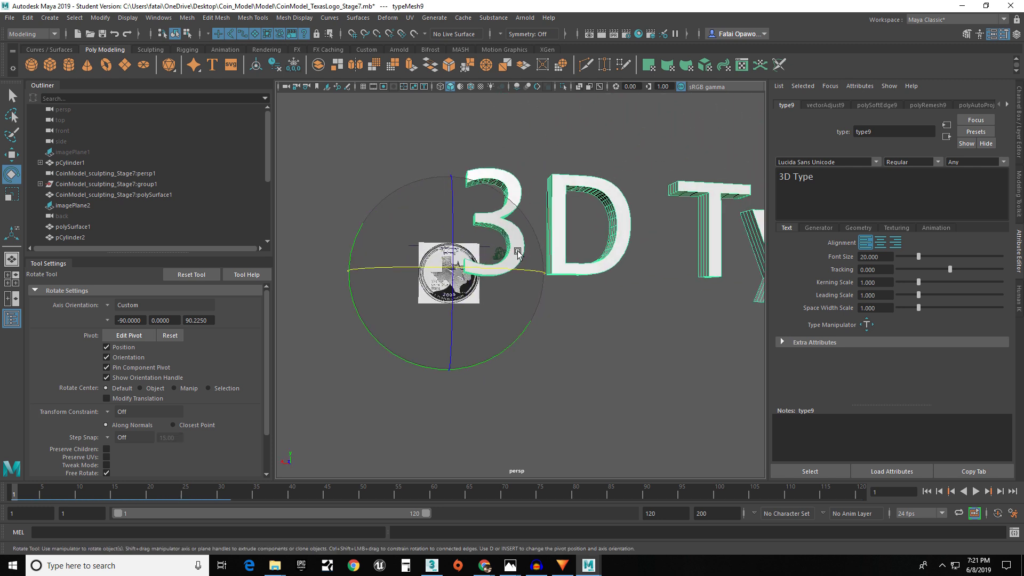
- Replace the new text object's placeholder wording with "E Pluribus Unum"
{"action": "scroll", "coordinate": [514, 256], "scroll_direction": "down", "scroll_amount": 8}
{"action": "left_click_drag", "start_coordinate": [815, 177], "coordinate": [741, 177]}
{"action": "type", "text": "E "}
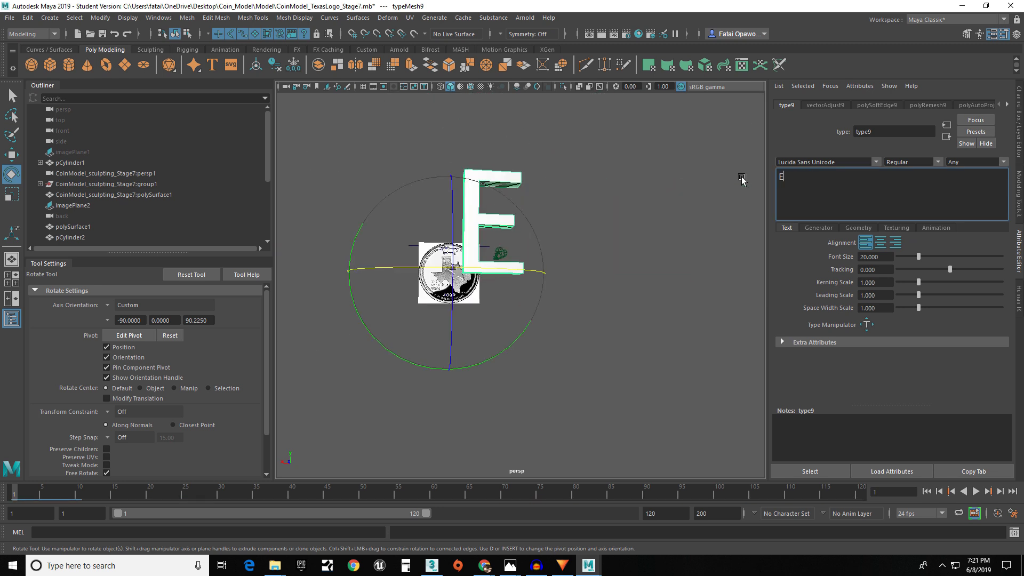
{"action": "type", "text": "Pl"}
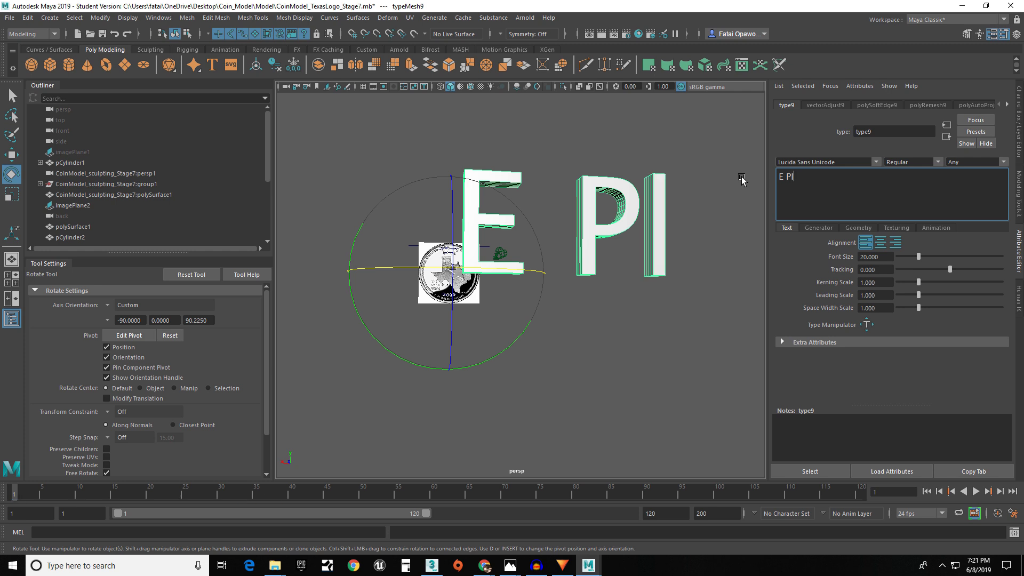
{"action": "type", "text": "uribus Unum"}
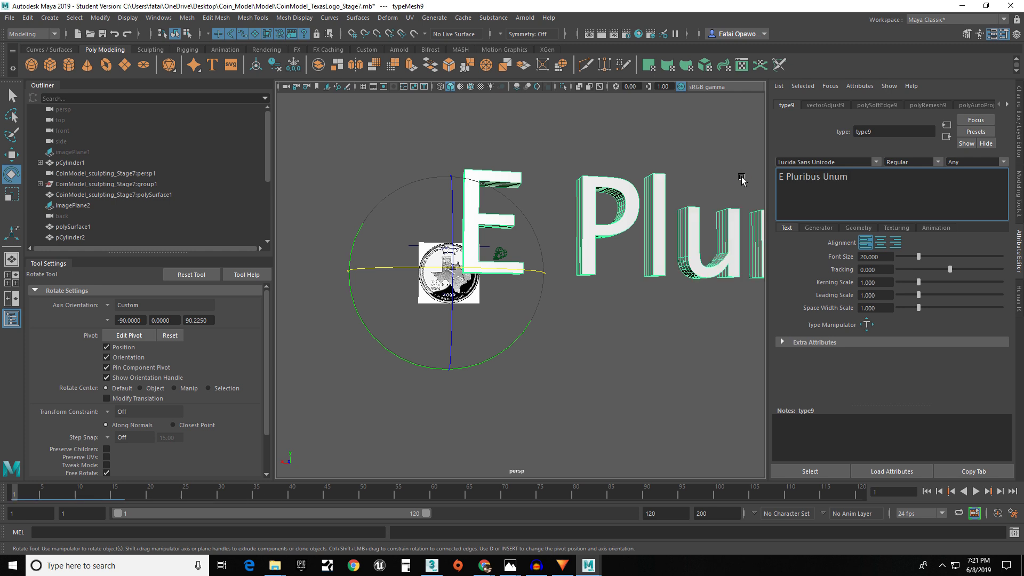
- Change the new inscription to all capitals, reading "E PLURIBUS UNUM"
{"action": "scroll", "coordinate": [436, 302], "scroll_direction": "up", "scroll_amount": 5}
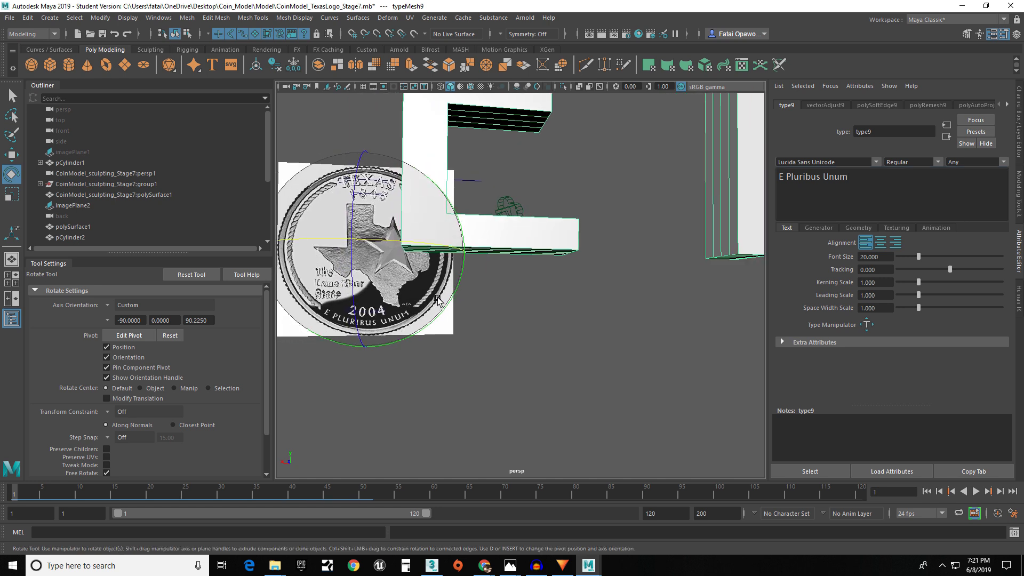
{"action": "left_click", "coordinate": [848, 176]}
{"action": "left_click_drag", "start_coordinate": [848, 176], "coordinate": [794, 176]}
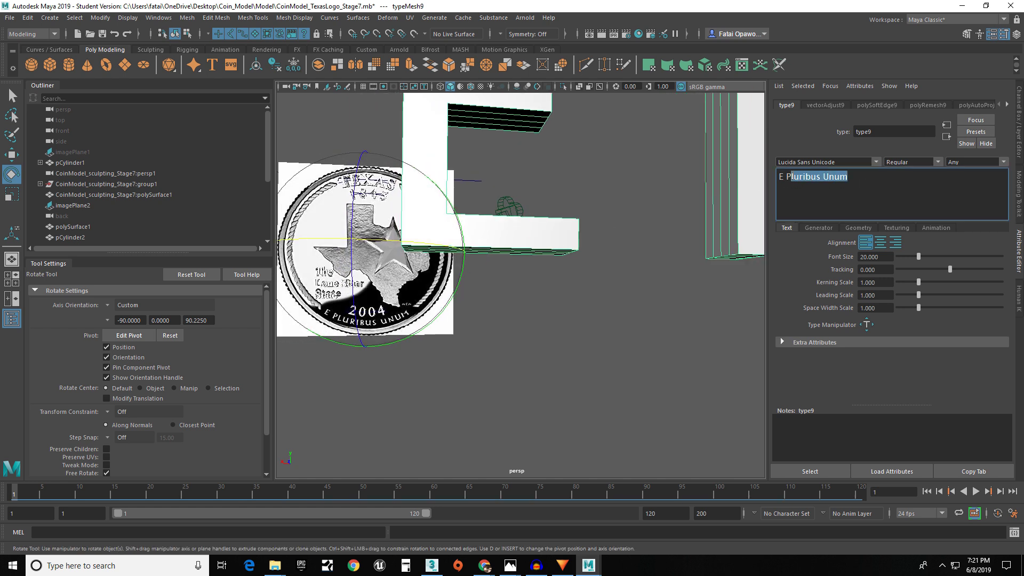
{"action": "type", "text": "UURIBUS UNUM"}
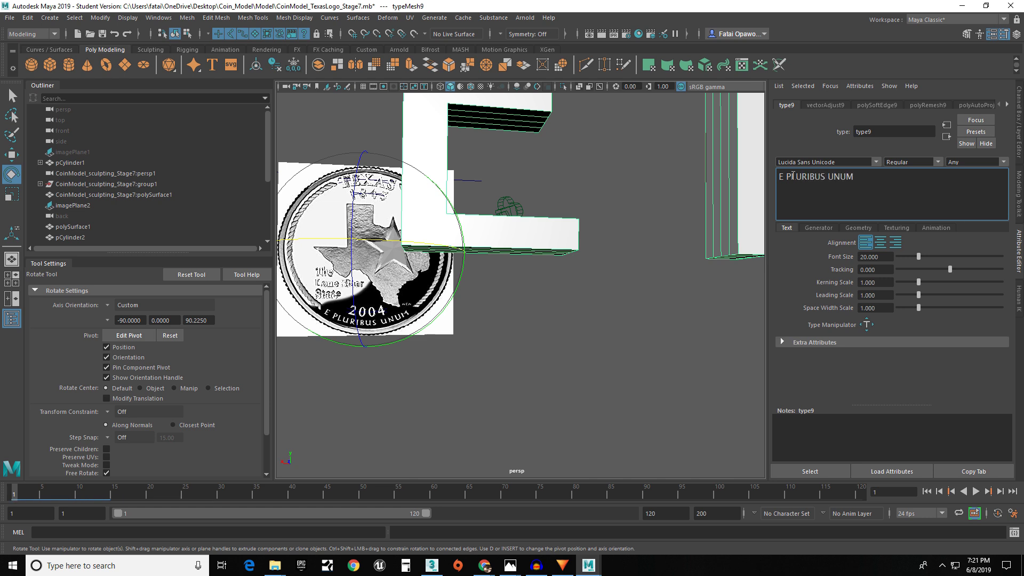
{"action": "scroll", "coordinate": [574, 286], "scroll_direction": "down", "scroll_amount": 4}
{"action": "left_click_drag", "start_coordinate": [861, 180], "coordinate": [779, 175]}
{"action": "left_click", "coordinate": [868, 182]}
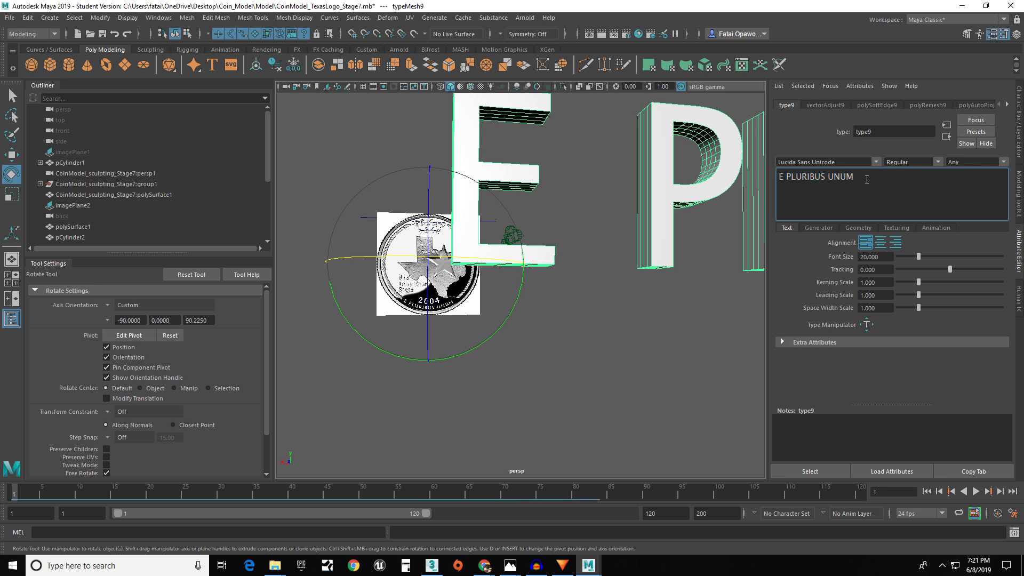
- Set the E PLURIBUS UNUM text to Times New Roman with a font size of 0.65
{"action": "left_click", "coordinate": [876, 161]}
{"action": "scroll", "coordinate": [865, 250], "scroll_direction": "down", "scroll_amount": 10}
{"action": "scroll", "coordinate": [865, 252], "scroll_direction": "down", "scroll_amount": 15}
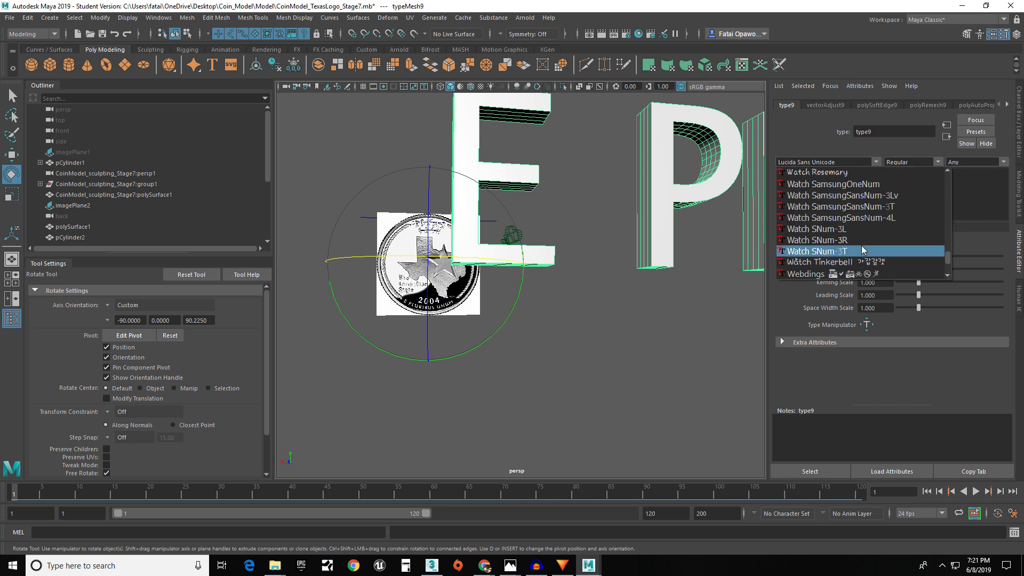
{"action": "scroll", "coordinate": [861, 247], "scroll_direction": "down", "scroll_amount": 3}
{"action": "scroll", "coordinate": [855, 240], "scroll_direction": "up", "scroll_amount": 6}
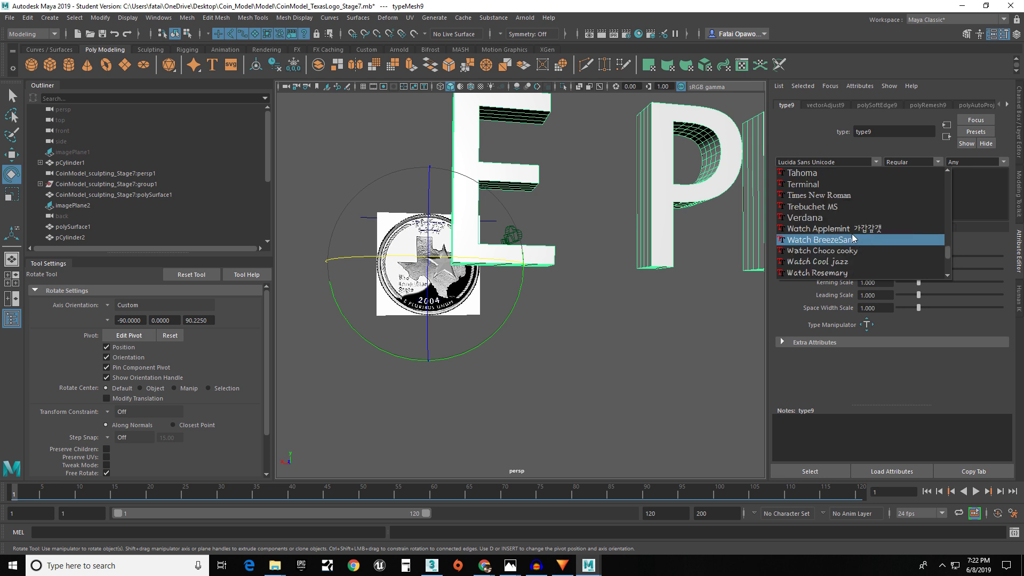
{"action": "left_click", "coordinate": [830, 195]}
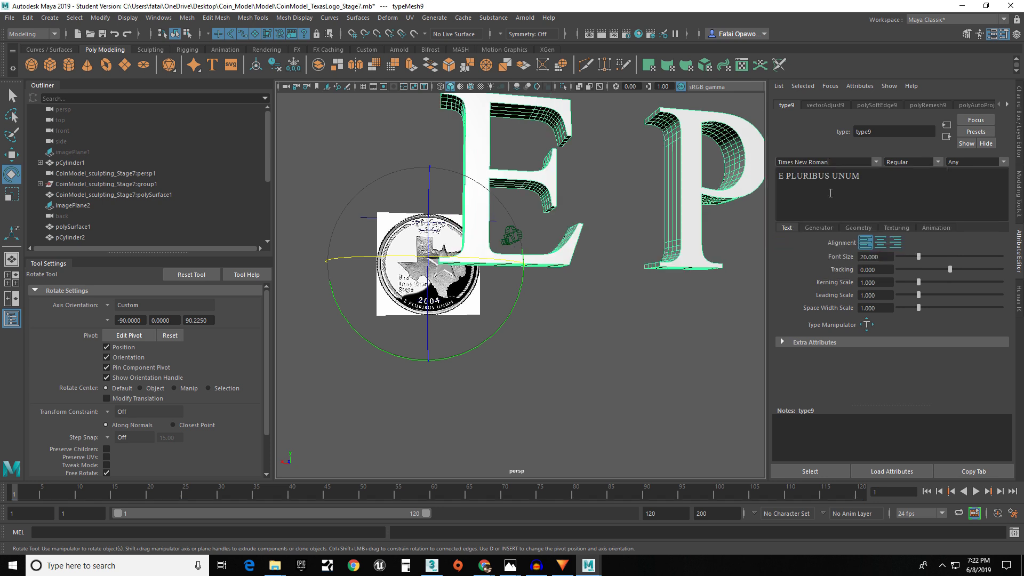
{"action": "double_click", "coordinate": [887, 258]}
{"action": "type", "text": "."}
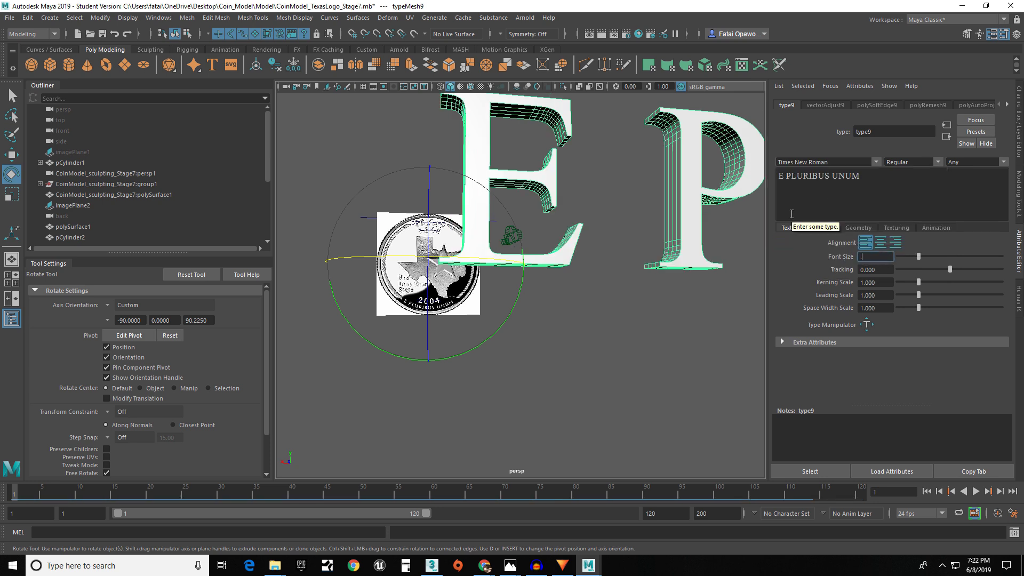
{"action": "type", "text": "65"}
{"action": "key", "text": "Return"}
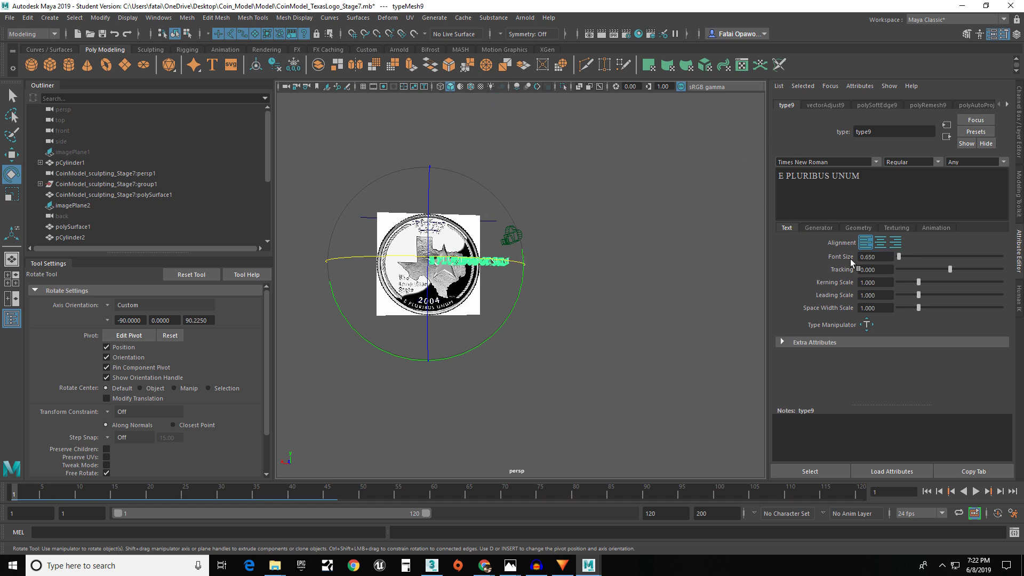
- Set the E PLURIBUS UNUM text's extrude distance to 0.1 and enable its bevel with distance and offset 0.01
{"action": "left_click", "coordinate": [862, 226]}
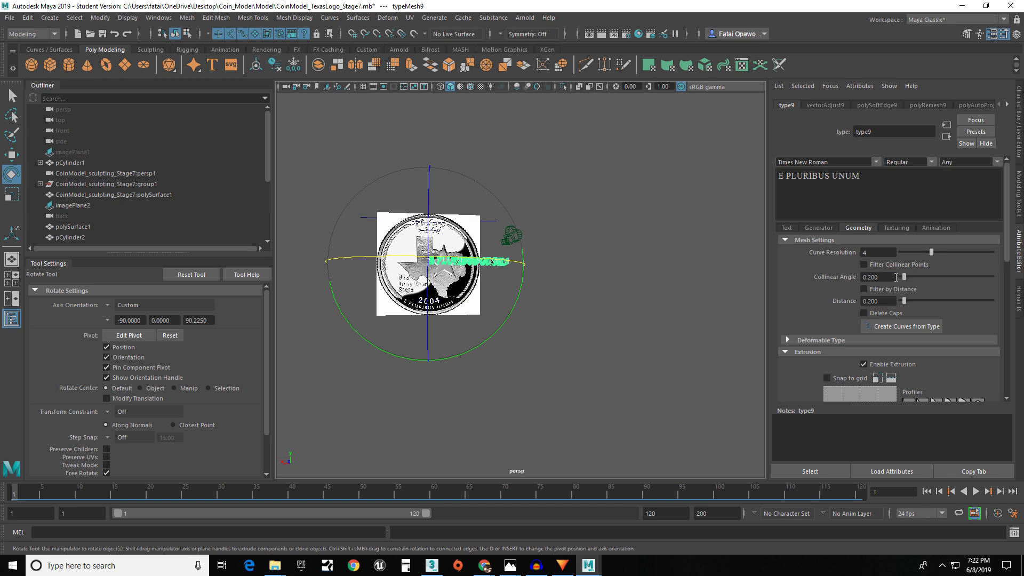
{"action": "scroll", "coordinate": [864, 294], "scroll_direction": "down", "scroll_amount": 5}
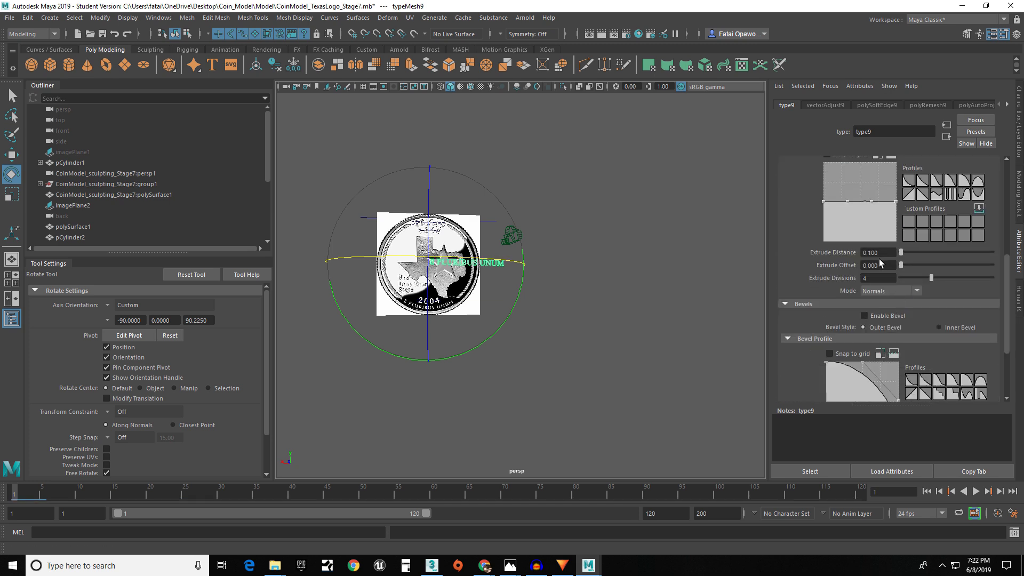
{"action": "scroll", "coordinate": [908, 262], "scroll_direction": "down", "scroll_amount": 3}
{"action": "left_click", "coordinate": [864, 216]}
{"action": "double_click", "coordinate": [891, 354]}
{"action": "key", "text": "BackSpace"}
{"action": "type", "text": ".01"}
{"action": "key", "text": "Tab"}
{"action": "key", "text": "BackSpace"}
{"action": "type", "text": ".01"}
{"action": "key", "text": "Return"}
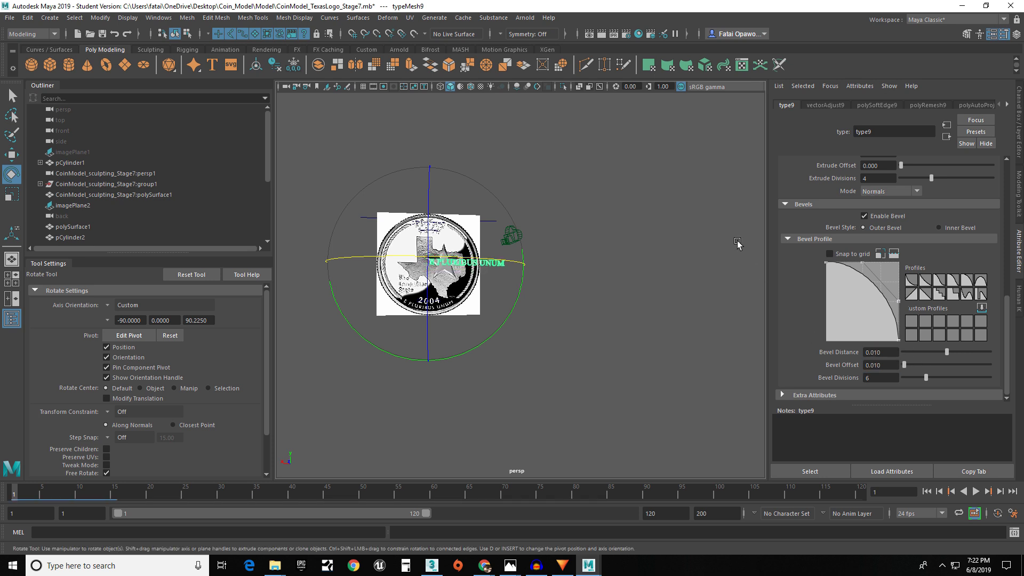
- Move the E PLURIBUS UNUM text straight down to the coin's lower rim
{"action": "scroll", "coordinate": [408, 230], "scroll_direction": "up", "scroll_amount": 3}
{"action": "left_click_drag", "start_coordinate": [408, 230], "coordinate": [453, 254], "text": "alt"}
{"action": "scroll", "coordinate": [357, 254], "scroll_direction": "up", "scroll_amount": 6}
{"action": "middle_click_drag", "start_coordinate": [356, 254], "coordinate": [763, 381], "text": "alt"}
{"action": "scroll", "coordinate": [600, 302], "scroll_direction": "down", "scroll_amount": 5}
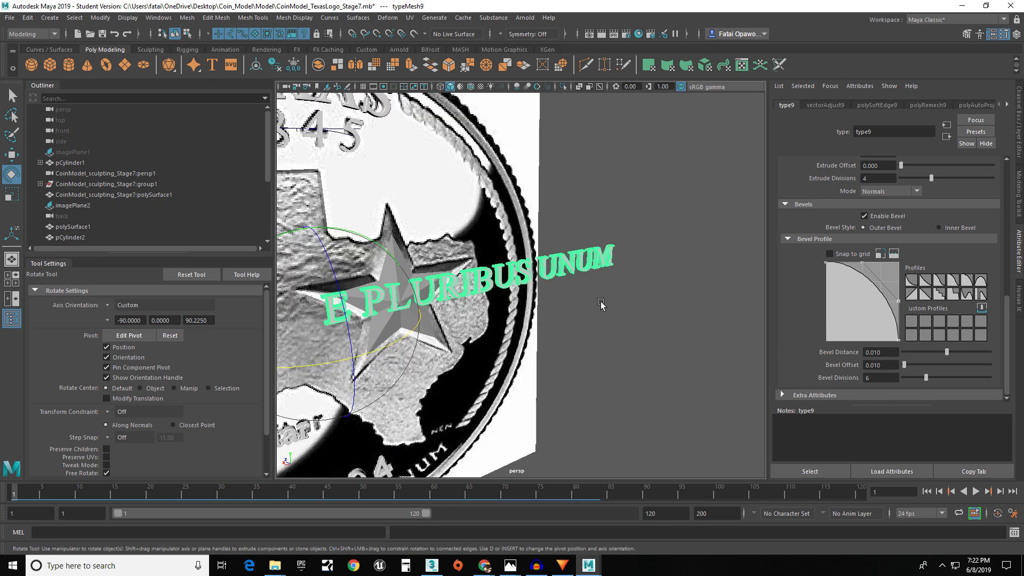
{"action": "scroll", "coordinate": [558, 295], "scroll_direction": "down", "scroll_amount": 6}
{"action": "left_click_drag", "start_coordinate": [558, 295], "coordinate": [484, 283], "text": "alt"}
{"action": "key", "text": "w"}
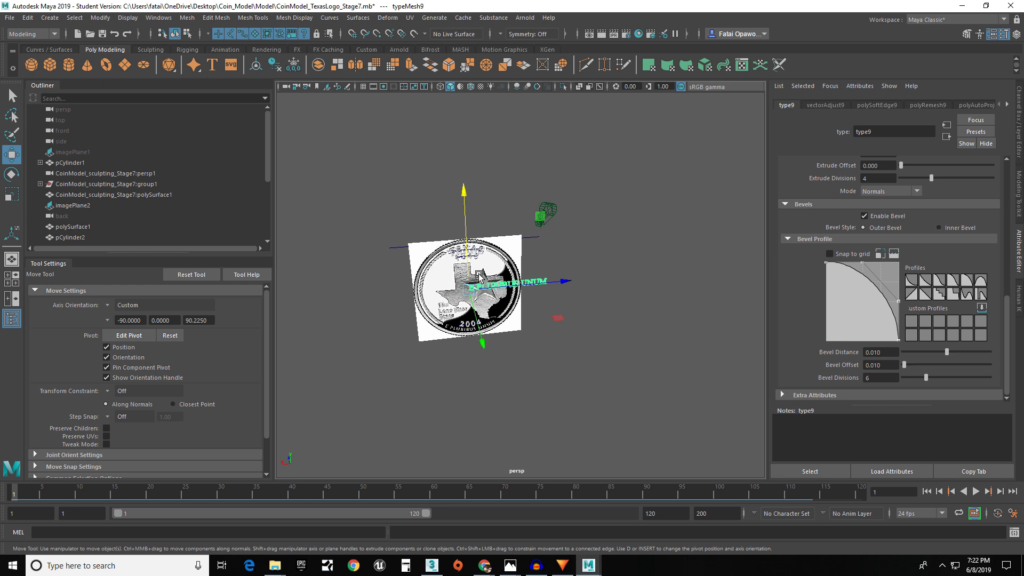
{"action": "middle_click_drag", "start_coordinate": [478, 280], "coordinate": [485, 233], "text": "alt"}
{"action": "left_click_drag", "start_coordinate": [471, 195], "coordinate": [480, 261]}
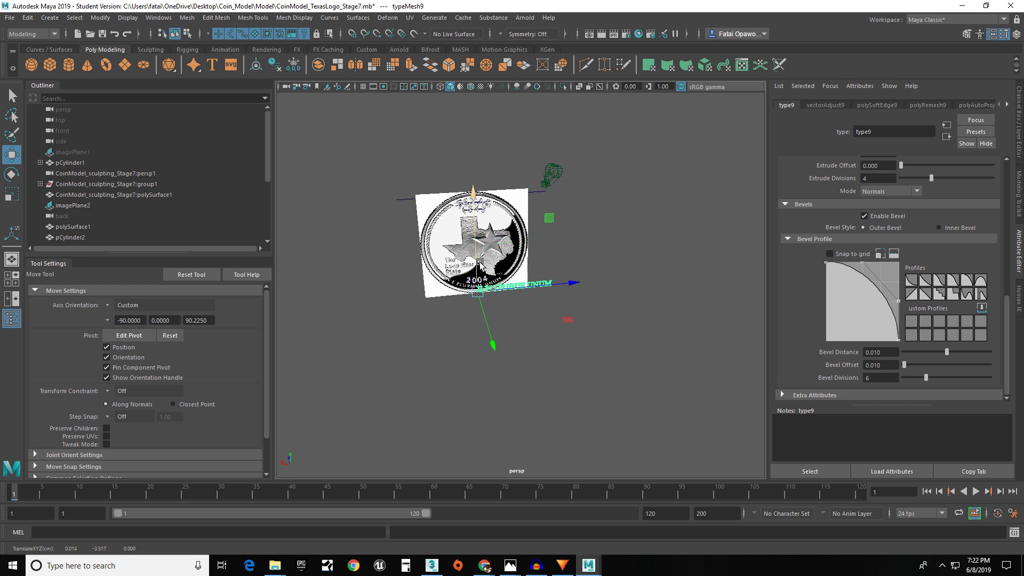
- In the back view, shift the E PLURIBUS UNUM text left so it starts beneath the 2004 digits
{"action": "scroll", "coordinate": [480, 262], "scroll_direction": "up", "scroll_amount": 5}
{"action": "key", "text": "space"}
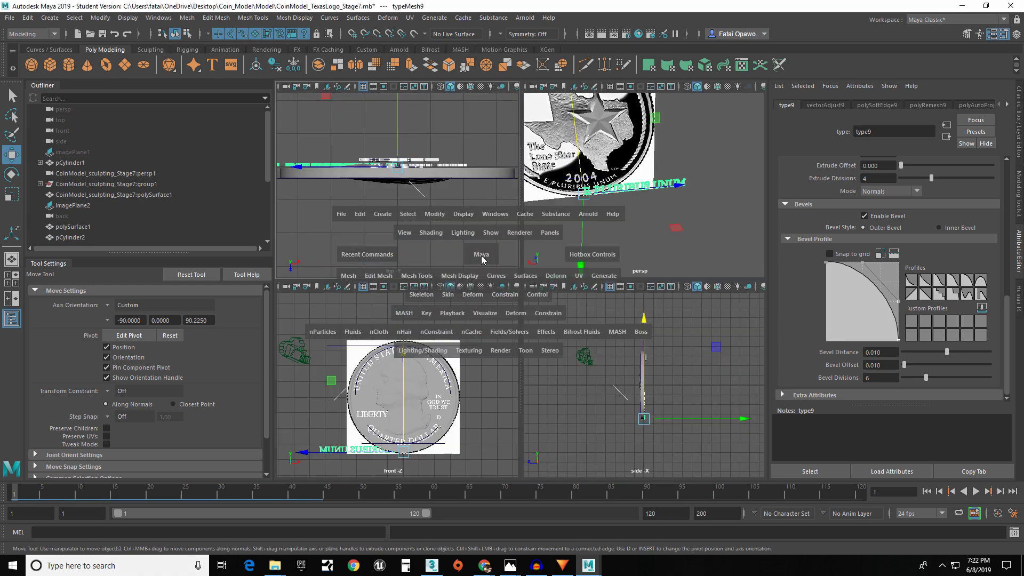
{"action": "key", "text": "space"}
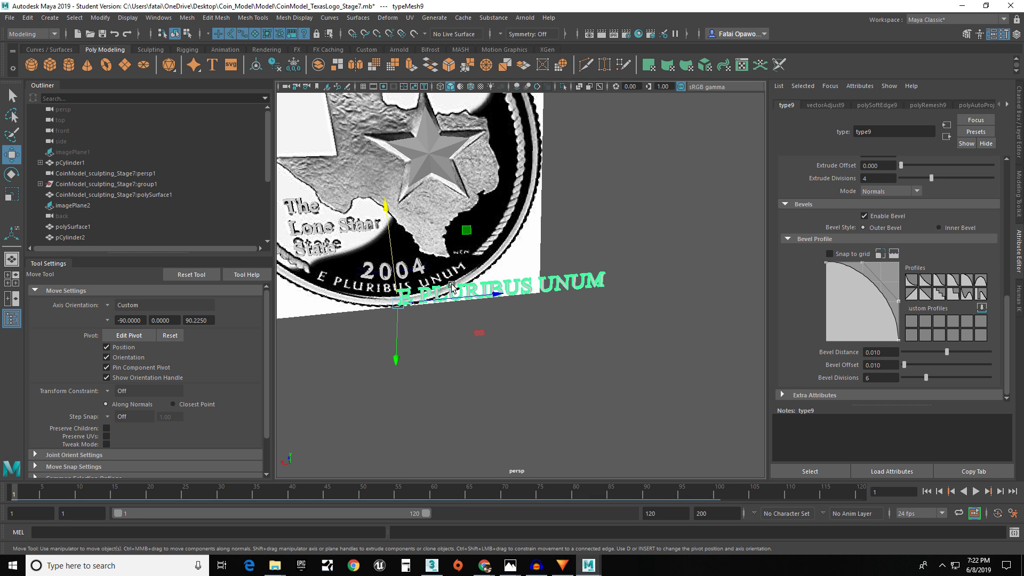
{"action": "key", "text": "space"}
{"action": "left_click_drag", "start_coordinate": [453, 287], "coordinate": [404, 300]}
{"action": "scroll", "coordinate": [521, 222], "scroll_direction": "up", "scroll_amount": 5}
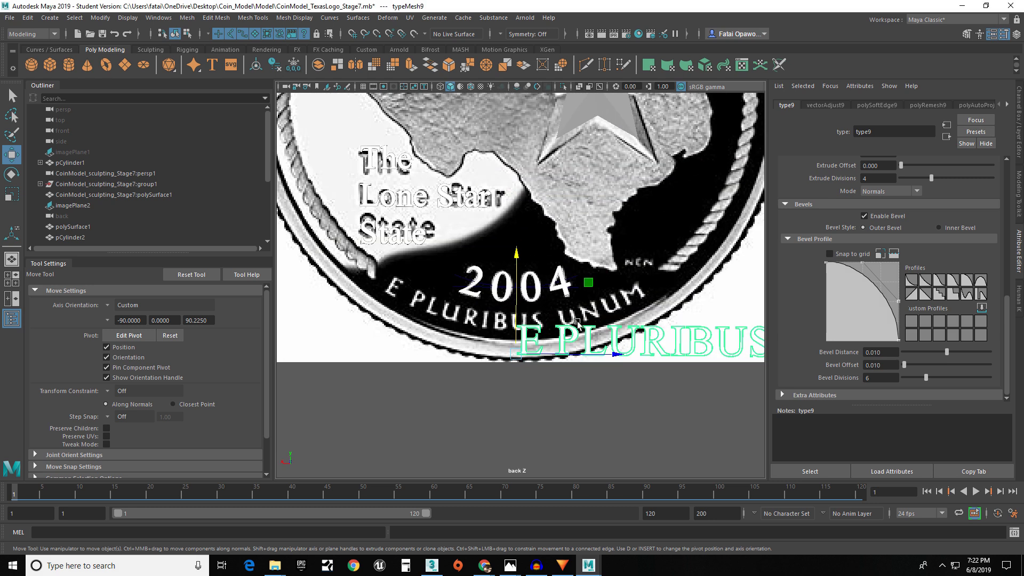
{"action": "left_click_drag", "start_coordinate": [590, 356], "coordinate": [536, 356]}
- Center-align the E PLURIBUS UNUM text, then move it right and up over the reference inscription
{"action": "scroll", "coordinate": [894, 252], "scroll_direction": "up", "scroll_amount": 6}
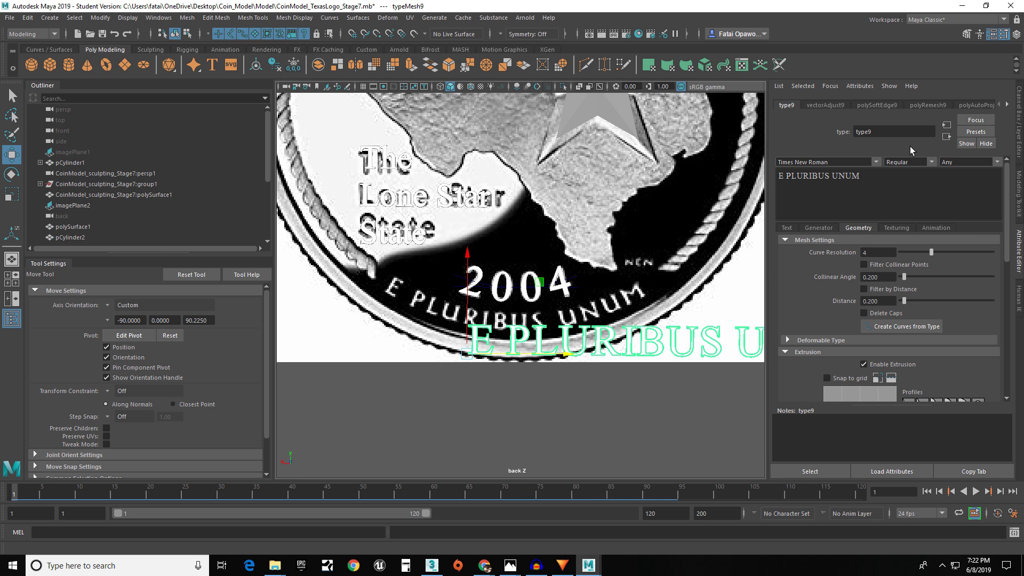
{"action": "left_click", "coordinate": [818, 229]}
{"action": "left_click", "coordinate": [788, 227]}
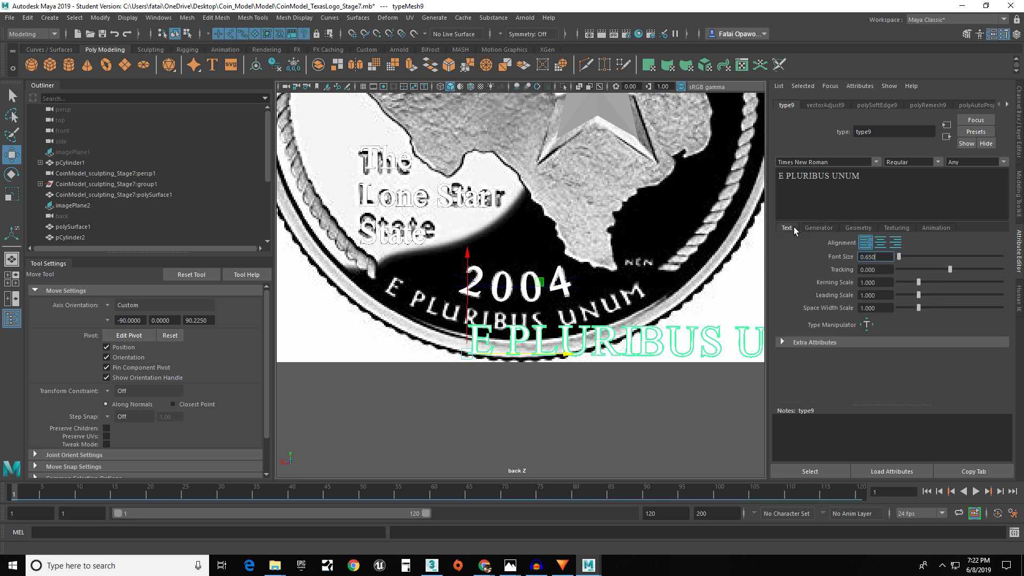
{"action": "left_click", "coordinate": [880, 243]}
{"action": "scroll", "coordinate": [516, 326], "scroll_direction": "down", "scroll_amount": 5}
{"action": "scroll", "coordinate": [517, 321], "scroll_direction": "up", "scroll_amount": 4}
{"action": "left_click_drag", "start_coordinate": [551, 346], "coordinate": [595, 347]}
{"action": "left_click_drag", "start_coordinate": [523, 305], "coordinate": [524, 285]}
{"action": "scroll", "coordinate": [525, 288], "scroll_direction": "up", "scroll_amount": 2}
- Reduce the E PLURIBUS UNUM text's font size to 0.4 and shift it slightly left to center on the reference
{"action": "left_click", "coordinate": [877, 257]}
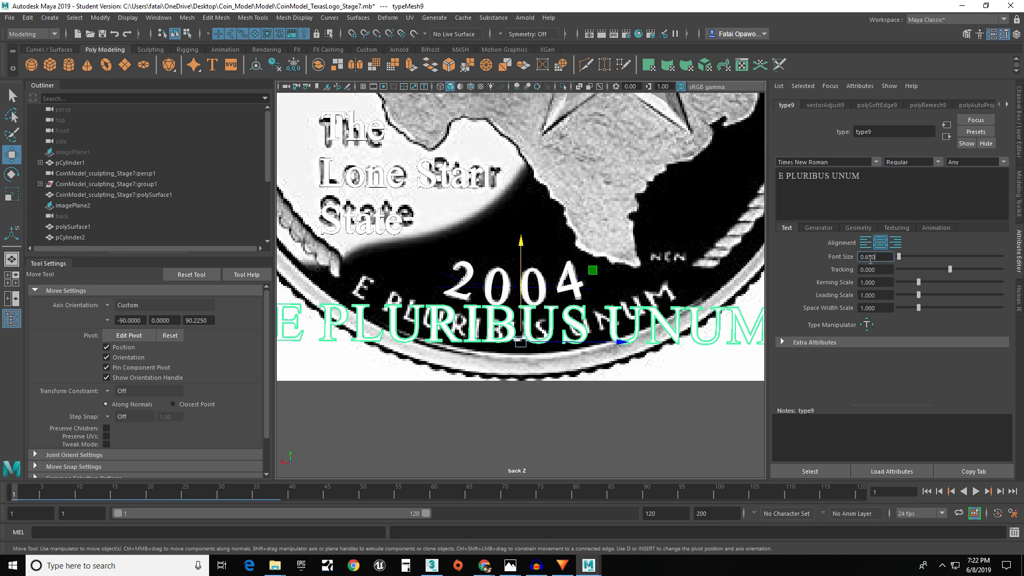
{"action": "key", "text": "Return"}
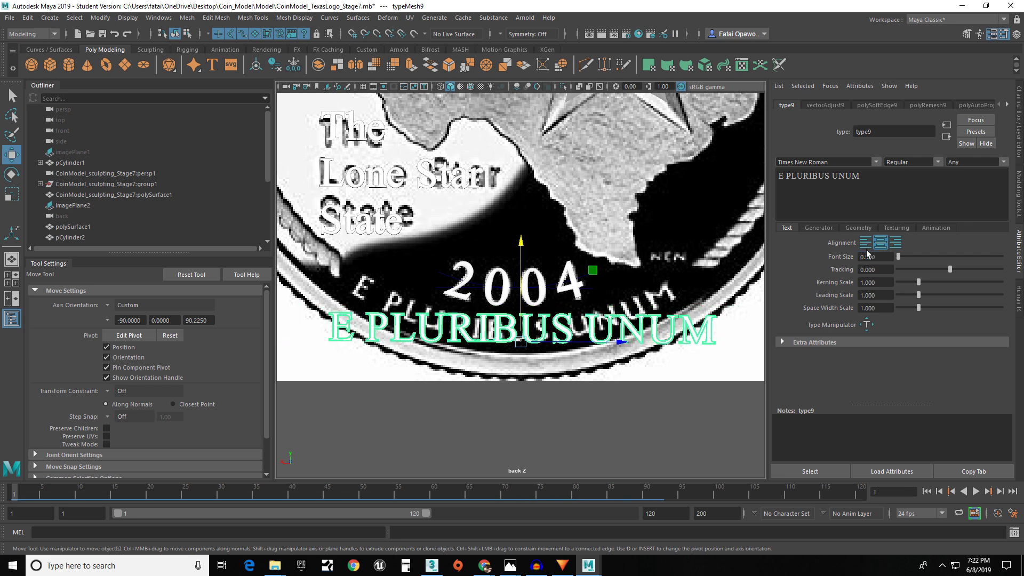
{"action": "left_click_drag", "start_coordinate": [881, 257], "coordinate": [866, 258]}
{"action": "type", "text": "4"}
{"action": "key", "text": "Return"}
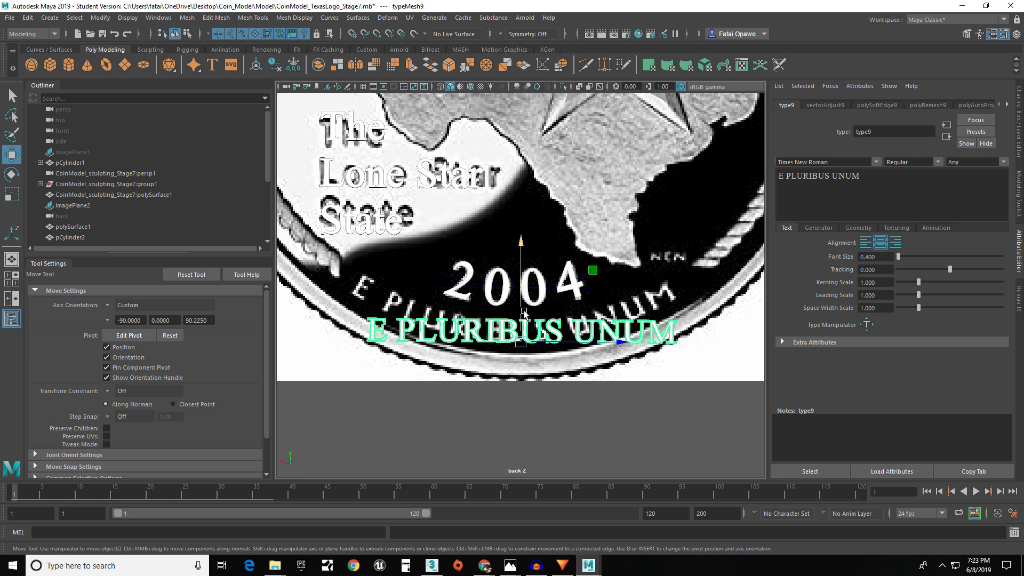
{"action": "left_click_drag", "start_coordinate": [549, 344], "coordinate": [539, 348]}
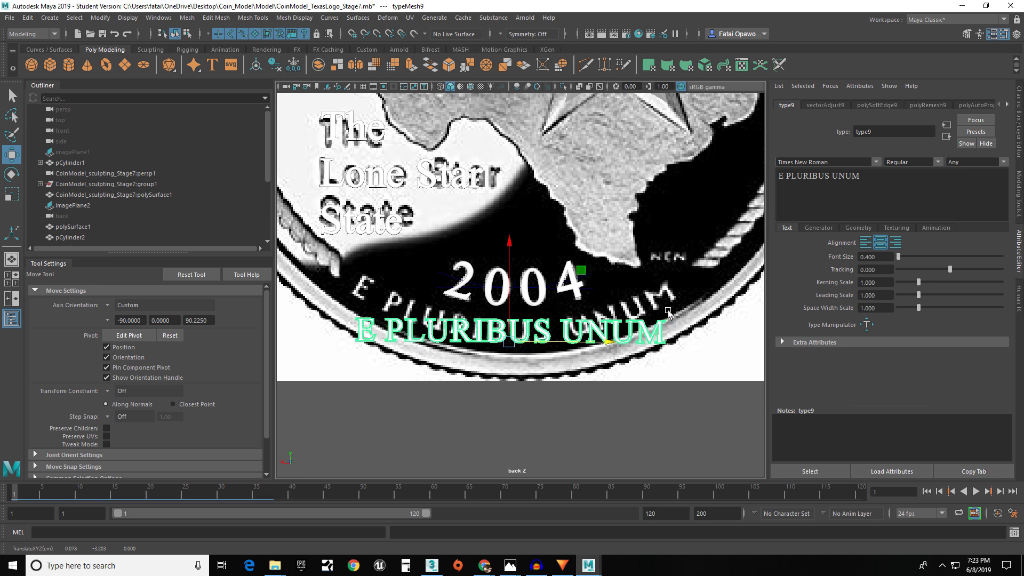
- Set the E PLURIBUS UNUM text's kerning scale to 1.172 and font size to 0.38, then nudge it slightly left
{"action": "left_click_drag", "start_coordinate": [919, 283], "coordinate": [923, 292]}
{"action": "left_click_drag", "start_coordinate": [879, 256], "coordinate": [866, 261]}
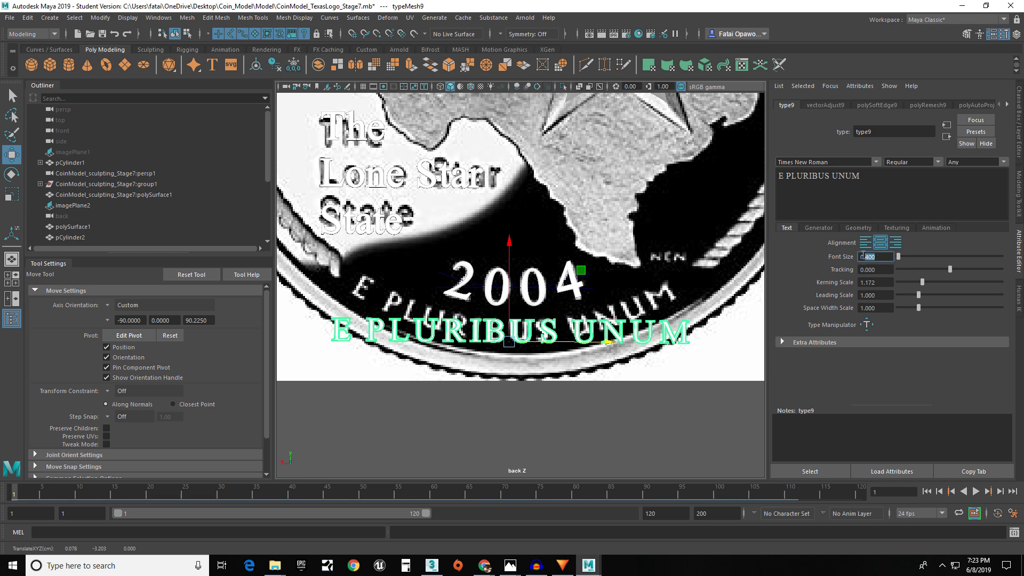
{"action": "type", "text": "38"}
{"action": "key", "text": "Return"}
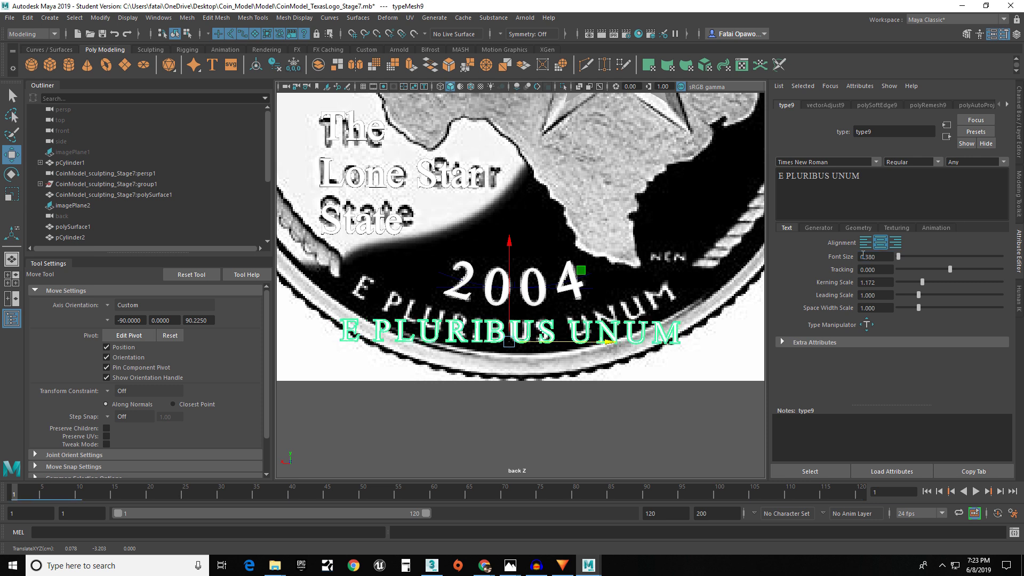
{"action": "left_click_drag", "start_coordinate": [549, 344], "coordinate": [547, 346]}
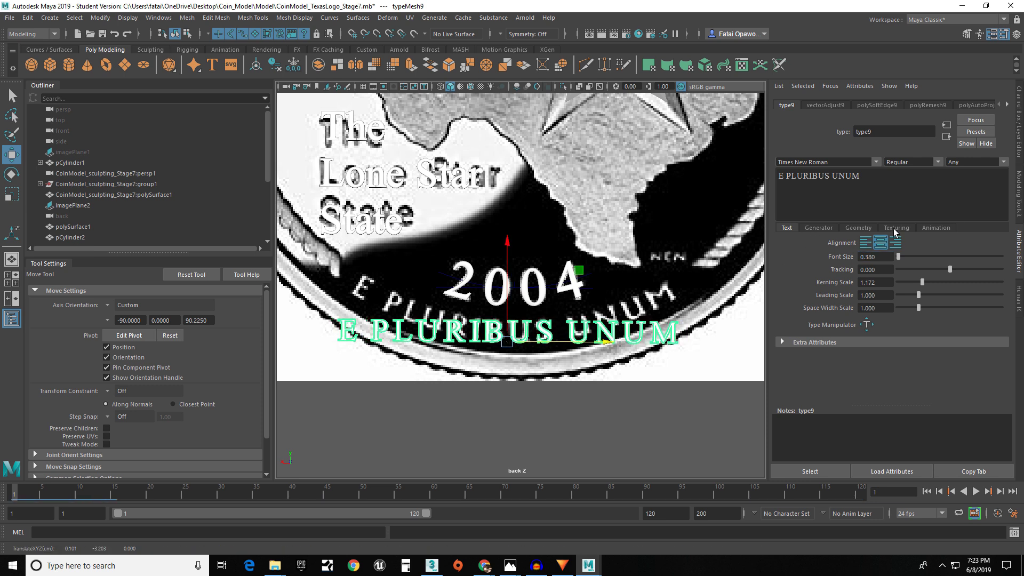
- Add a nonlinear Bend deformer to the E PLURIBUS UNUM text and open its deformer attributes
{"action": "left_click", "coordinate": [388, 18]}
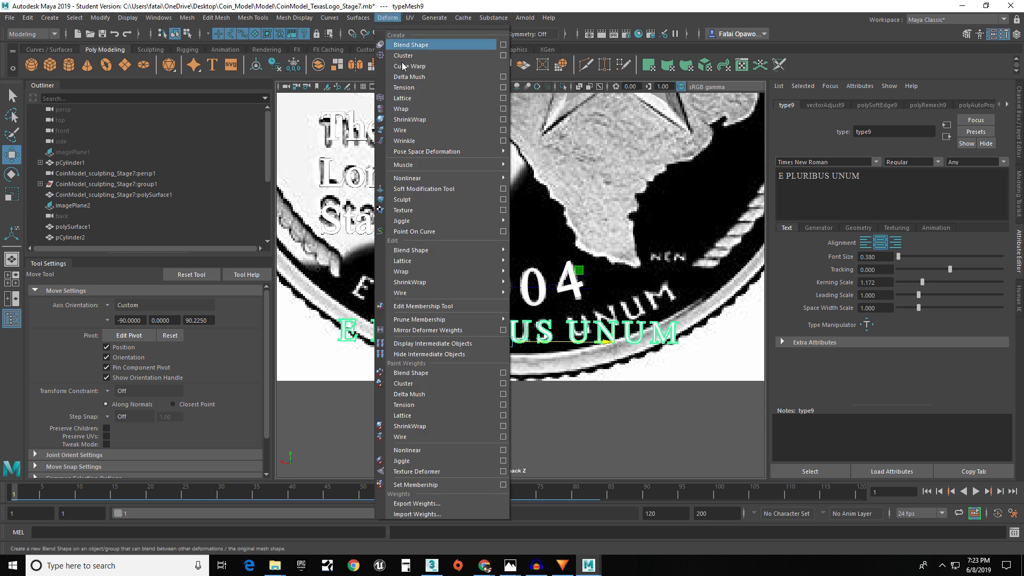
{"action": "mouse_move", "coordinate": [416, 180]}
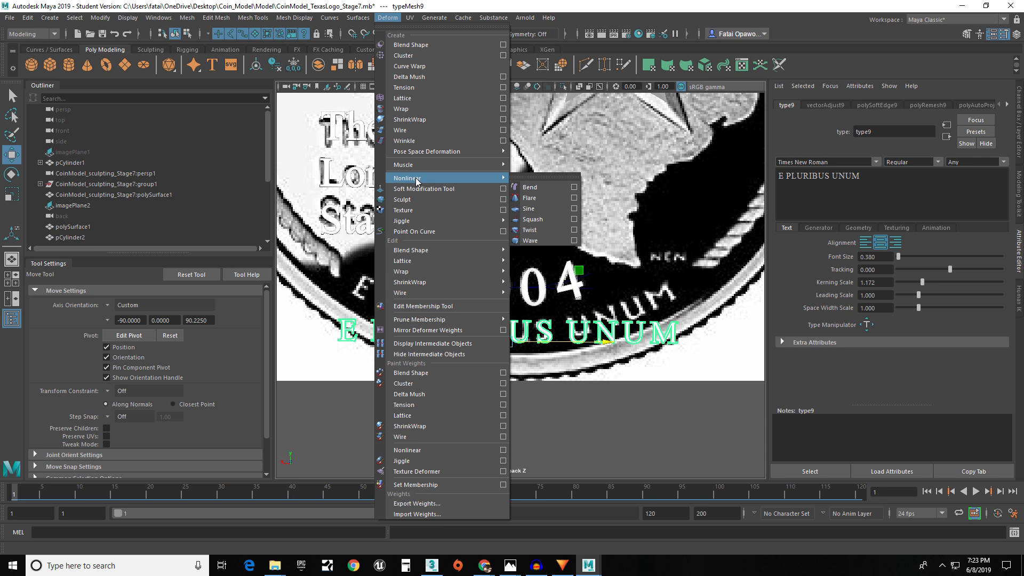
{"action": "left_click", "coordinate": [530, 187]}
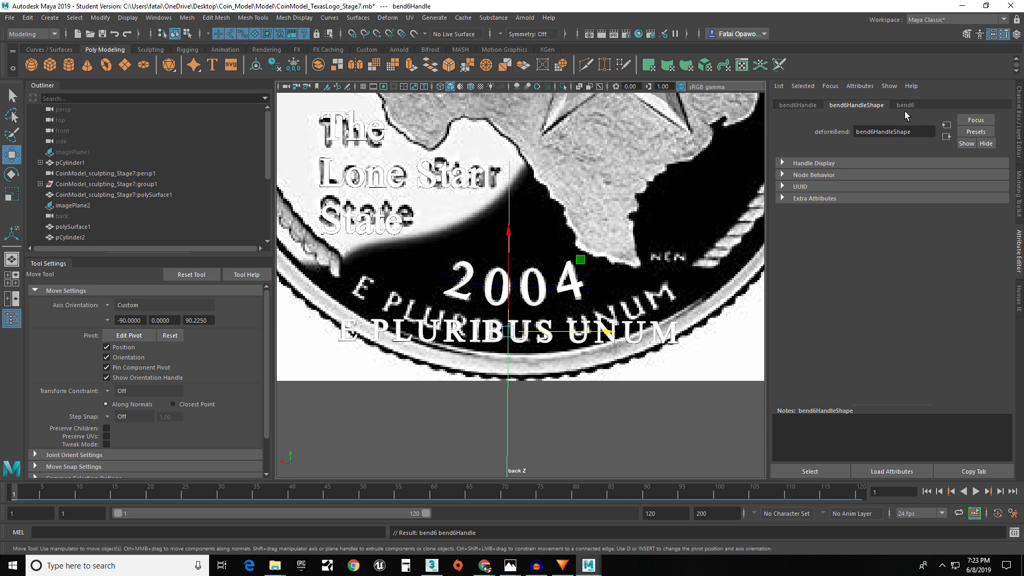
{"action": "left_click", "coordinate": [905, 105]}
- Rotate the bend handle about 90 degrees to lie along the text and set its curvature to about -29.69, following the coin's lower rim
{"action": "left_click_drag", "start_coordinate": [949, 175], "coordinate": [936, 176]}
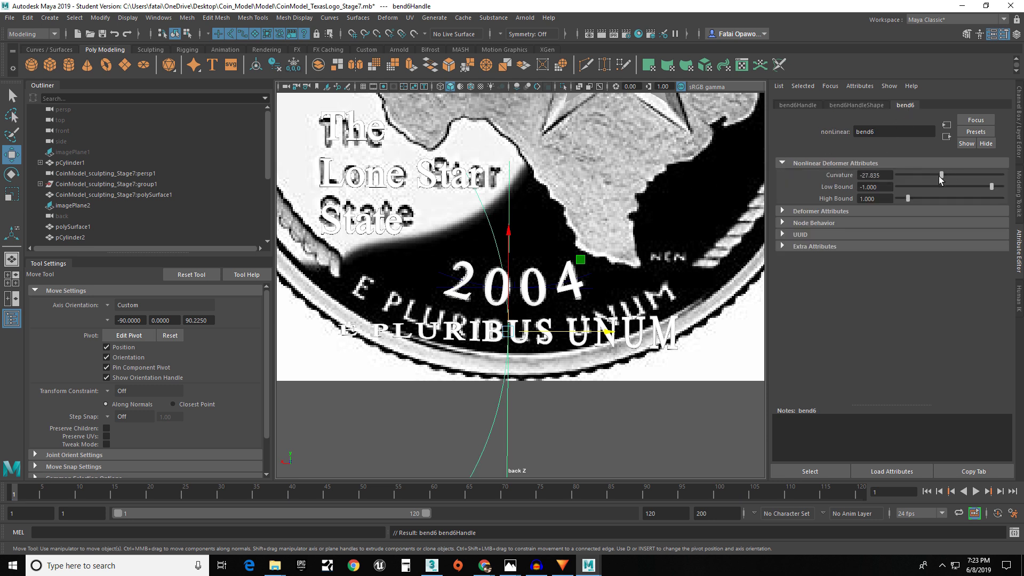
{"action": "key", "text": "ctrl+z"}
{"action": "key", "text": "e"}
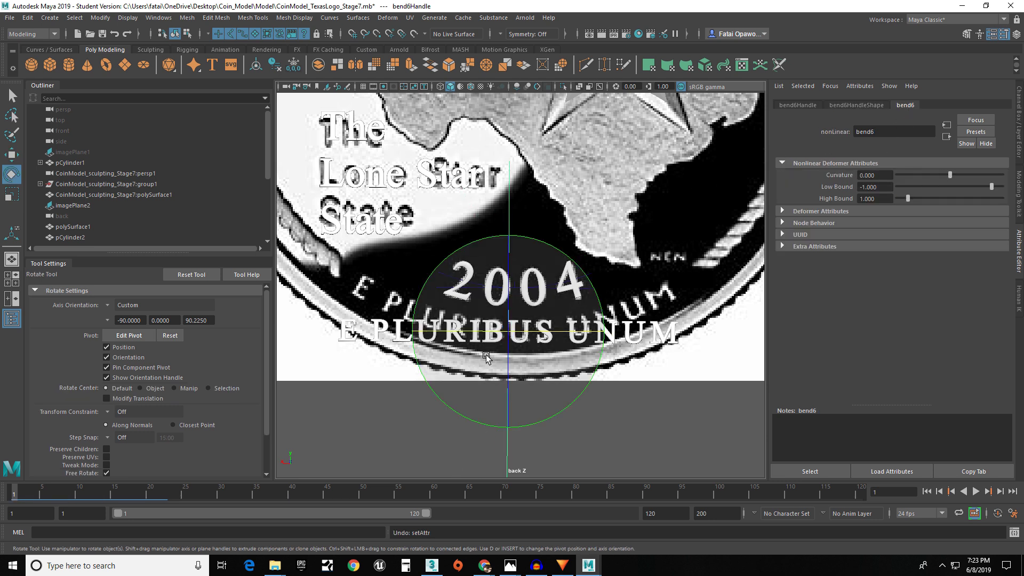
{"action": "key", "text": "j"}
{"action": "left_click_drag", "start_coordinate": [584, 275], "coordinate": [468, 234]}
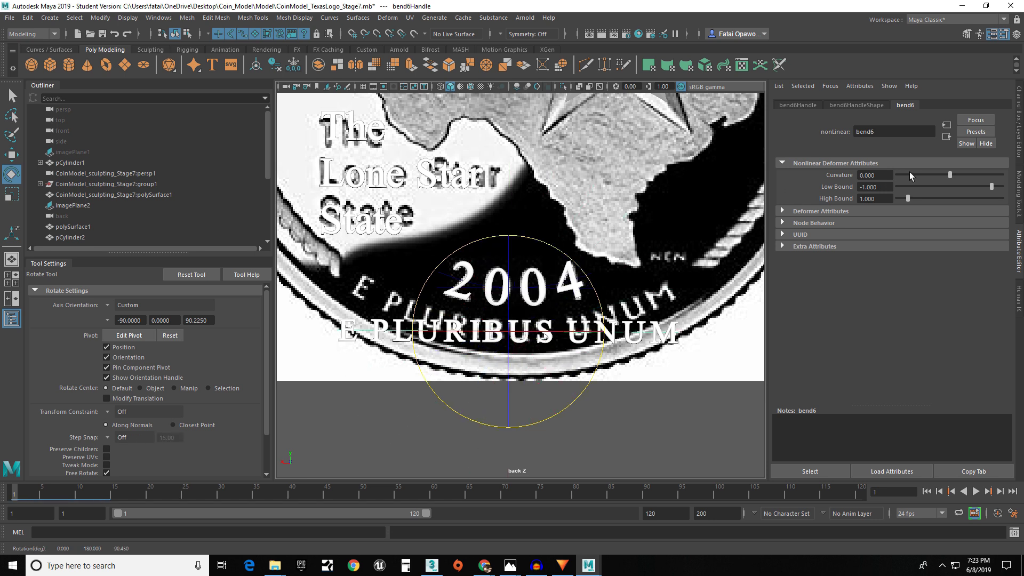
{"action": "left_click_drag", "start_coordinate": [947, 176], "coordinate": [941, 179]}
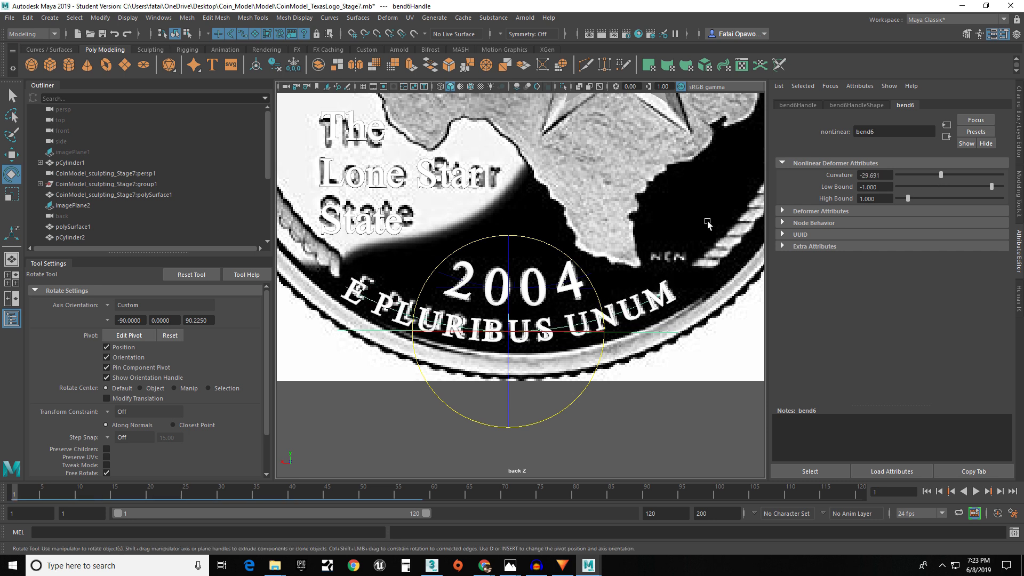
{"action": "scroll", "coordinate": [552, 283], "scroll_direction": "down", "scroll_amount": 3}
{"action": "scroll", "coordinate": [552, 283], "scroll_direction": "up", "scroll_amount": 3}
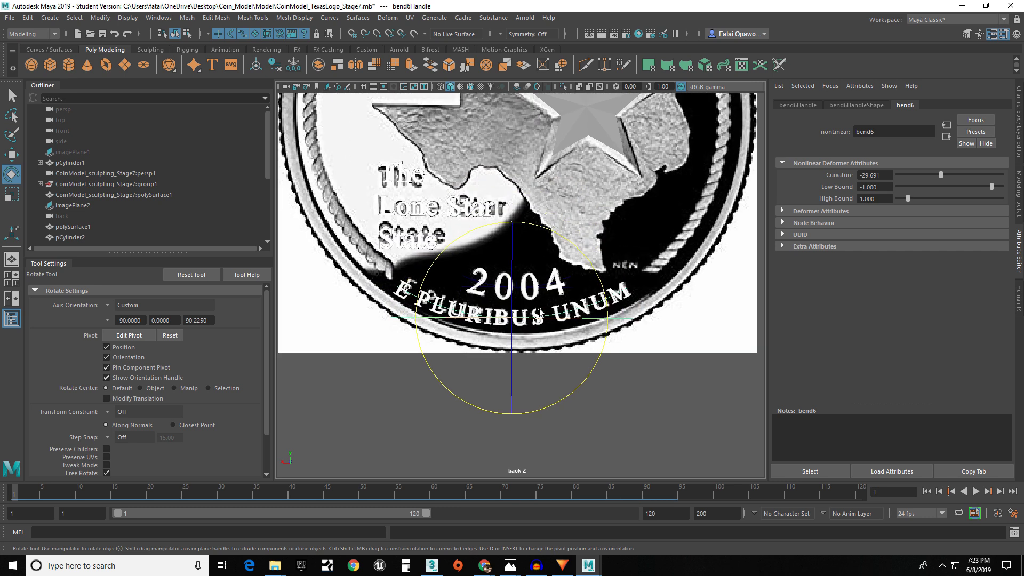
- Create a polygon cube and move it sideways beyond the coin's right edge
{"action": "key", "text": "w"}
{"action": "scroll", "coordinate": [636, 260], "scroll_direction": "down", "scroll_amount": 4}
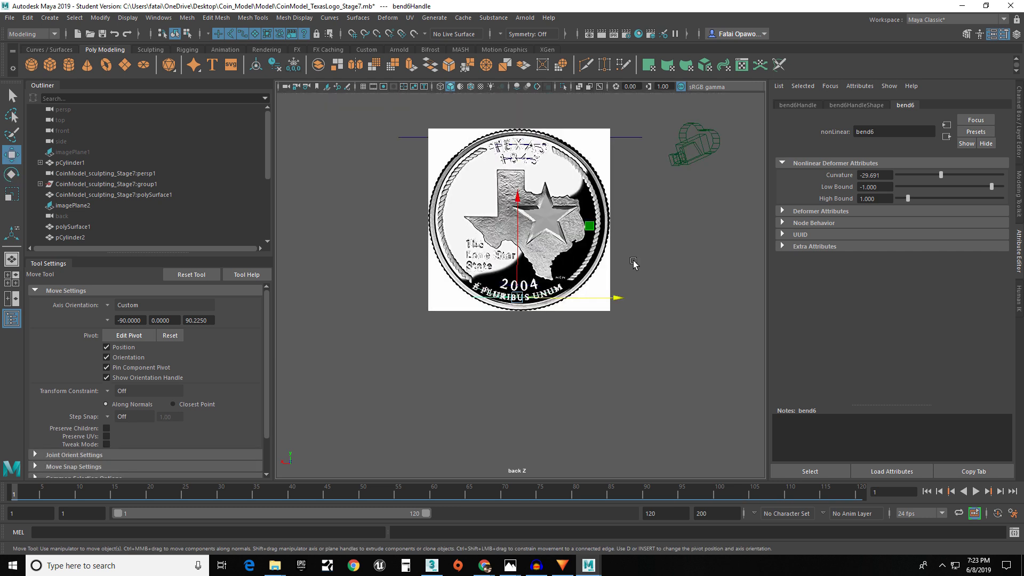
{"action": "scroll", "coordinate": [627, 262], "scroll_direction": "up", "scroll_amount": 1}
{"action": "middle_click_drag", "start_coordinate": [638, 188], "coordinate": [612, 264], "text": "alt"}
{"action": "left_click", "coordinate": [12, 96]}
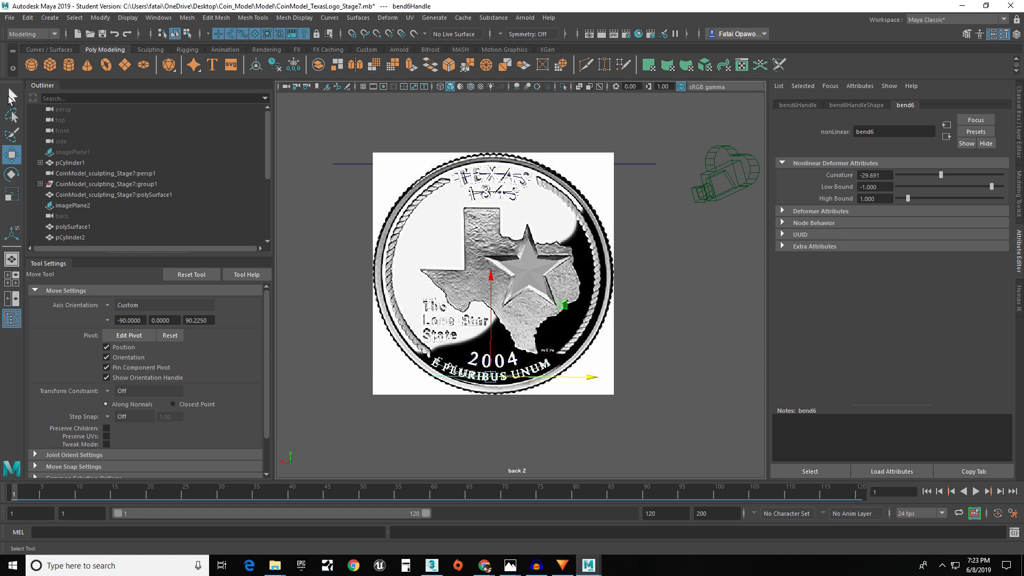
{"action": "left_click", "coordinate": [51, 64]}
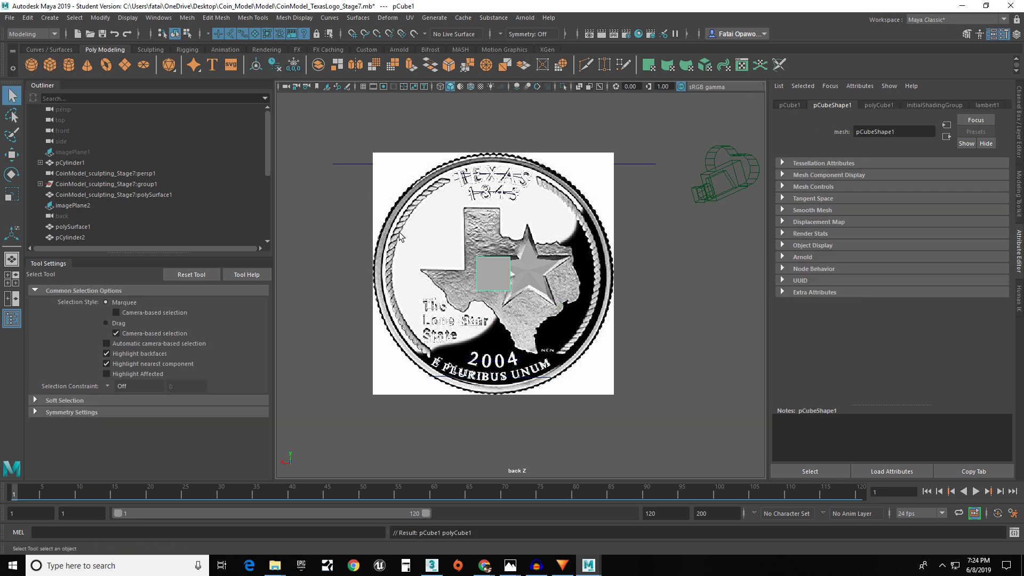
{"action": "scroll", "coordinate": [498, 276], "scroll_direction": "up", "scroll_amount": 2}
{"action": "key", "text": "w"}
{"action": "left_click_drag", "start_coordinate": [515, 268], "coordinate": [724, 267]}
{"action": "middle_click_drag", "start_coordinate": [723, 268], "coordinate": [622, 270], "text": "alt"}
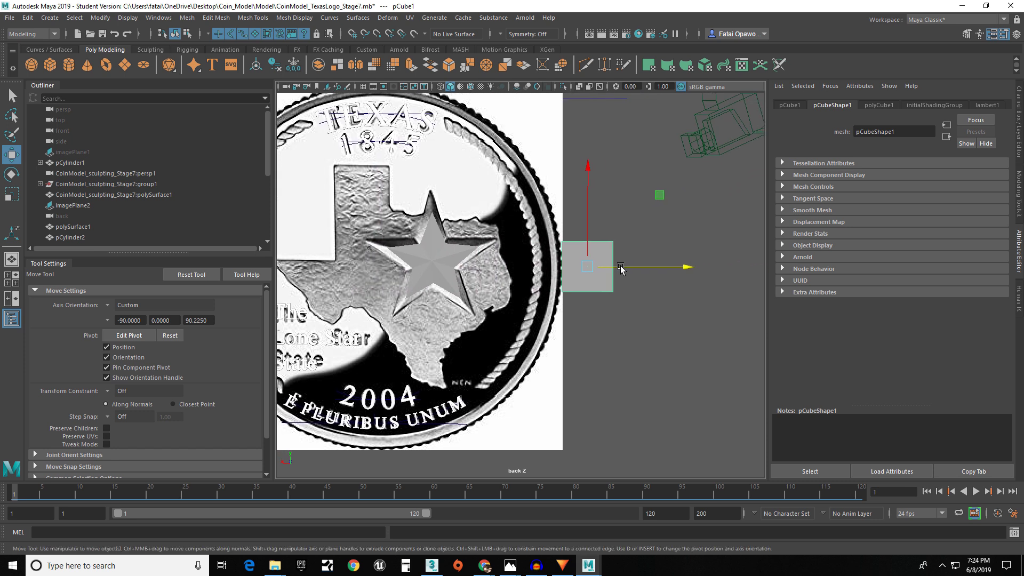
- Resize the cube into a thin vertical bar with height 6.74, depth 0.01 and width 0.05
{"action": "scroll", "coordinate": [603, 264], "scroll_direction": "up", "scroll_amount": 2}
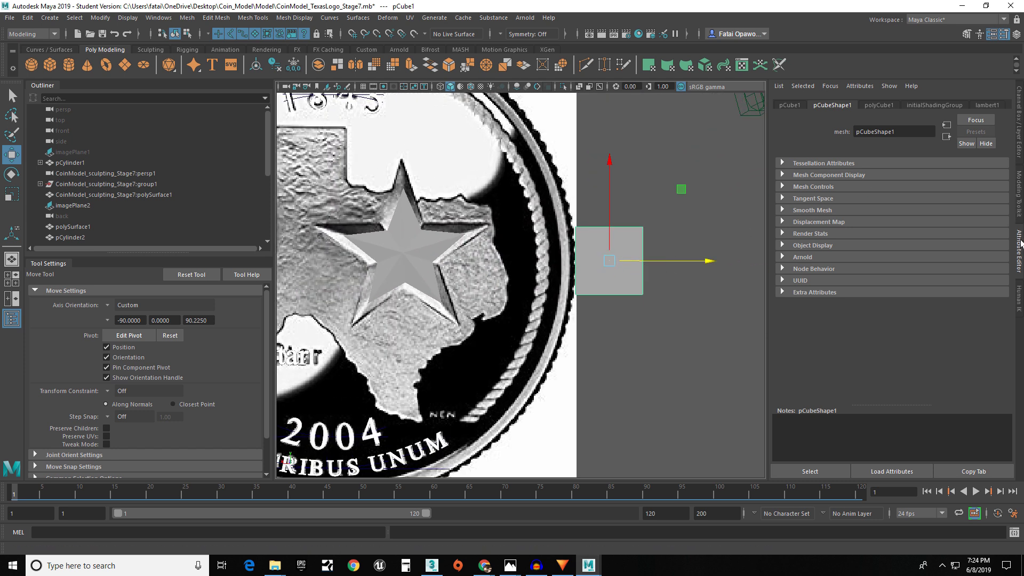
{"action": "left_click", "coordinate": [879, 106]}
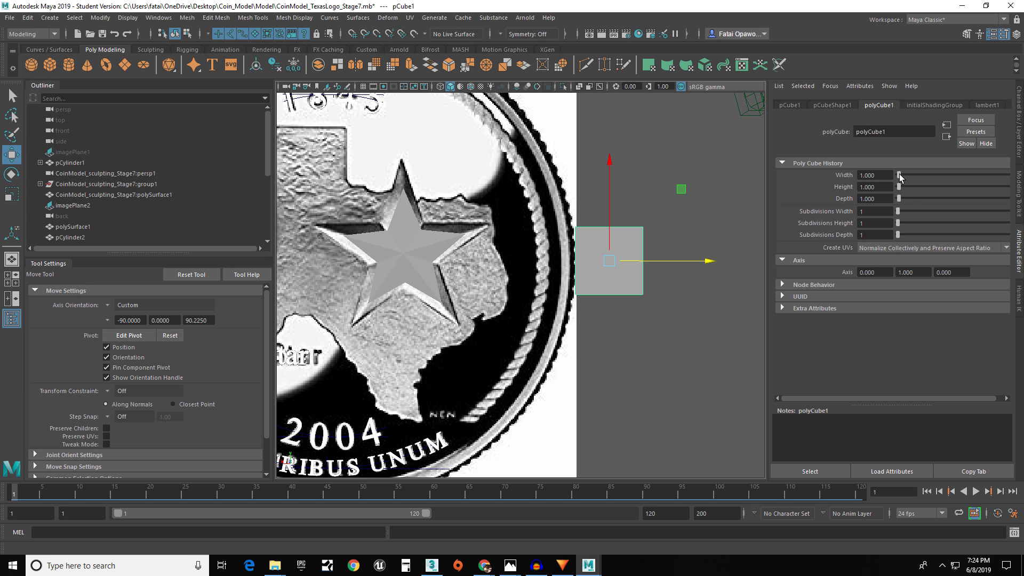
{"action": "left_click_drag", "start_coordinate": [899, 188], "coordinate": [905, 187]}
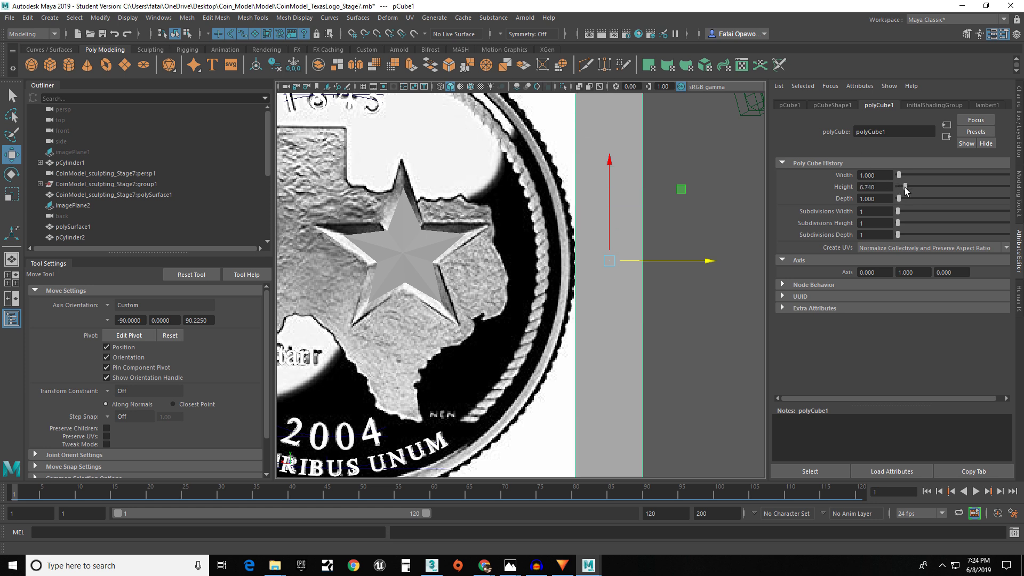
{"action": "scroll", "coordinate": [749, 184], "scroll_direction": "down", "scroll_amount": 5}
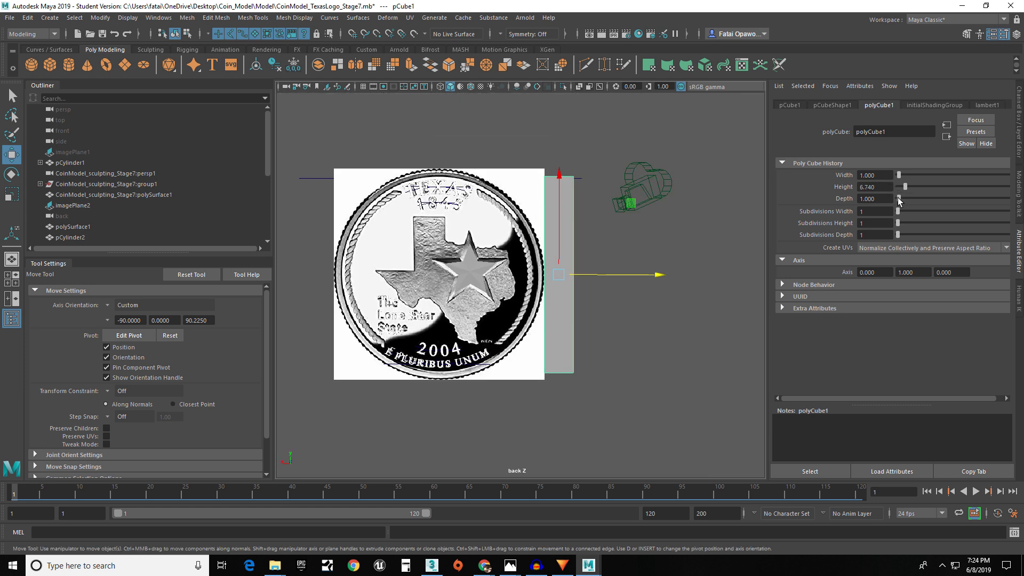
{"action": "left_click_drag", "start_coordinate": [897, 200], "coordinate": [898, 176]}
{"action": "left_click", "coordinate": [876, 175]}
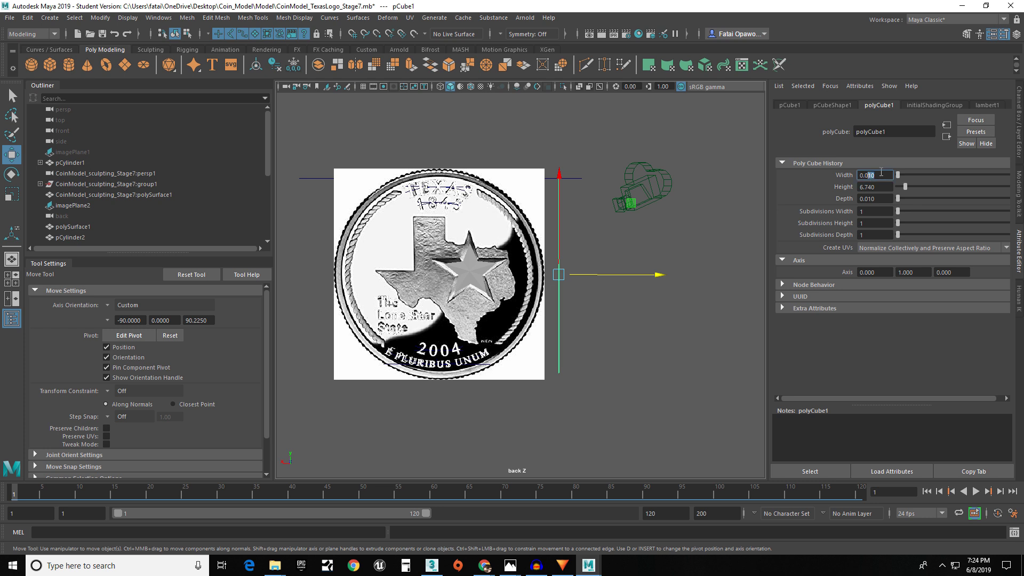
{"action": "type", "text": "50"}
{"action": "key", "text": "Return"}
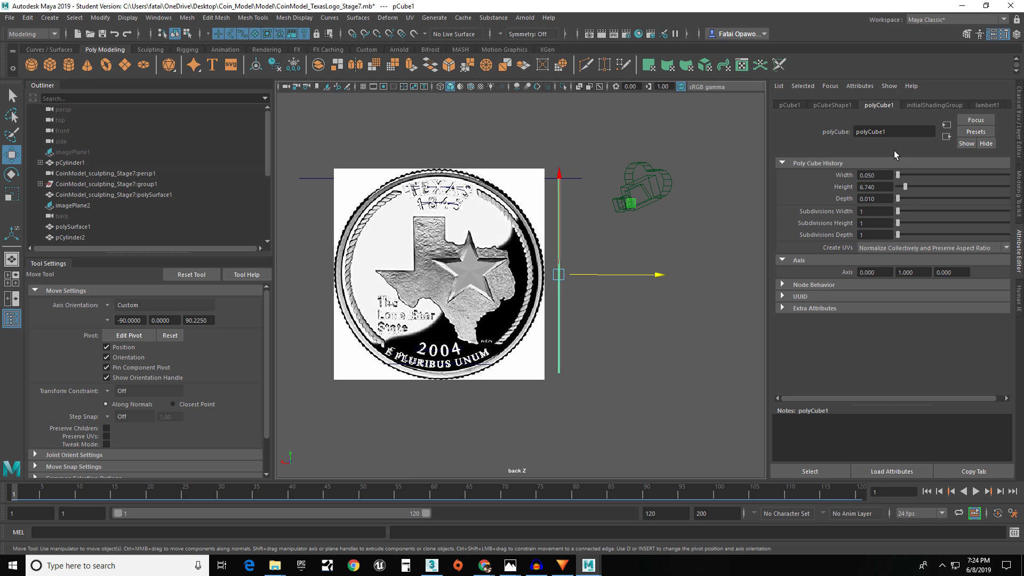
- Move the bar left over the coin's right-hand rope border and set its width to 0.1
{"action": "scroll", "coordinate": [549, 196], "scroll_direction": "up", "scroll_amount": 4}
{"action": "middle_click_drag", "start_coordinate": [588, 134], "coordinate": [589, 200], "text": "alt"}
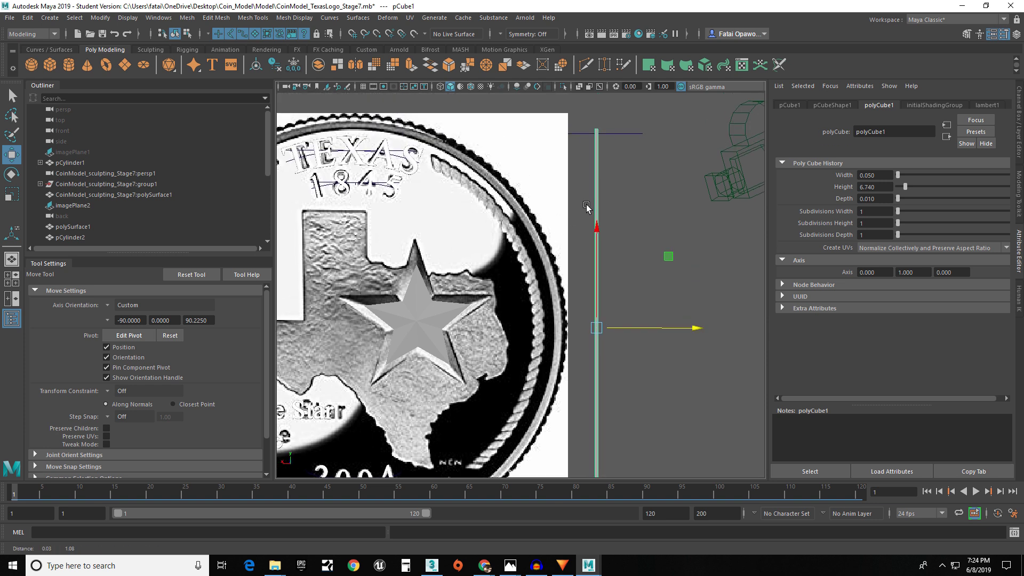
{"action": "left_click_drag", "start_coordinate": [648, 331], "coordinate": [591, 330]}
{"action": "left_click", "coordinate": [874, 176]}
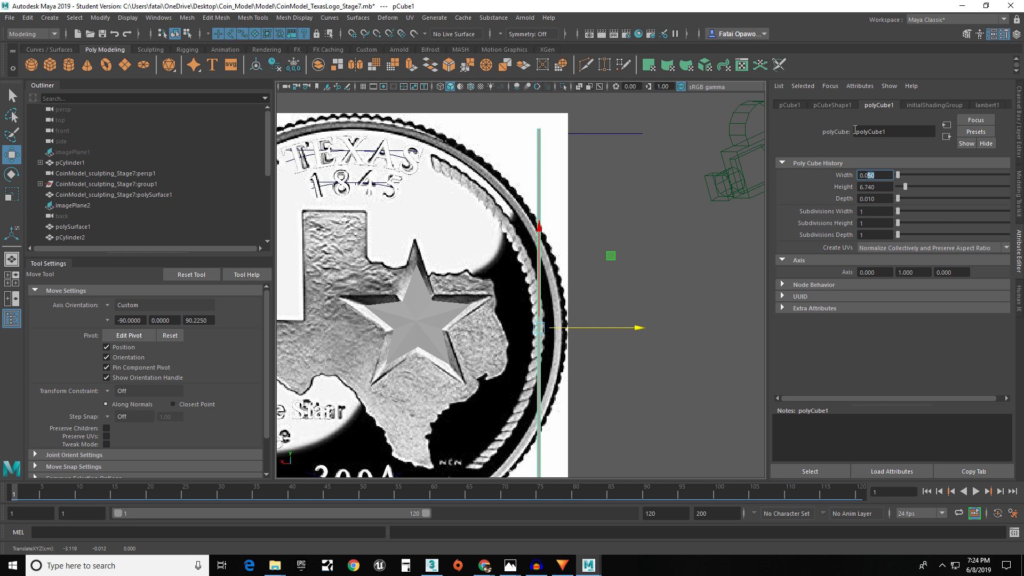
{"action": "type", "text": "9"}
{"action": "key", "text": "Return"}
{"action": "left_click_drag", "start_coordinate": [877, 176], "coordinate": [866, 180]}
{"action": "type", "text": "1"}
{"action": "key", "text": "Return"}
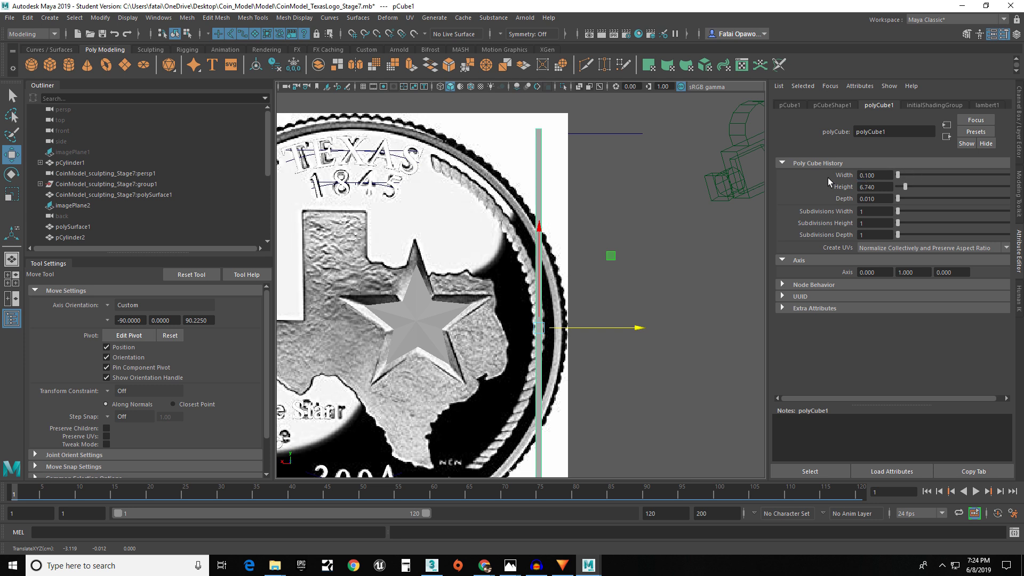
- Divide the bar along its length with 33 height subdivisions and compare the segments with the rope border
{"action": "left_click_drag", "start_coordinate": [876, 176], "coordinate": [866, 179]}
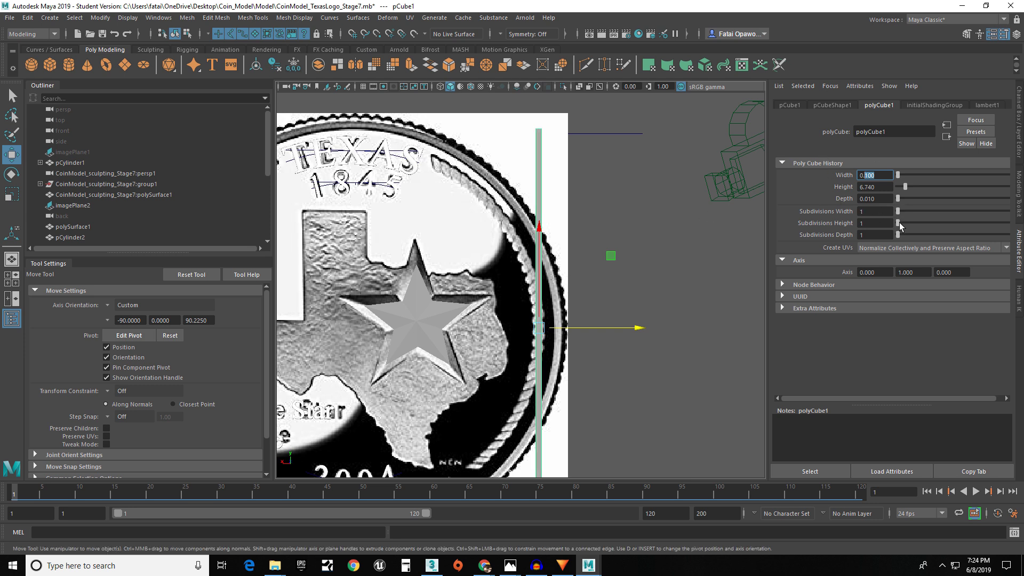
{"action": "left_click_drag", "start_coordinate": [900, 226], "coordinate": [956, 221]}
{"action": "middle_click_drag", "start_coordinate": [565, 315], "coordinate": [605, 299], "text": "alt"}
{"action": "scroll", "coordinate": [580, 147], "scroll_direction": "up", "scroll_amount": 3}
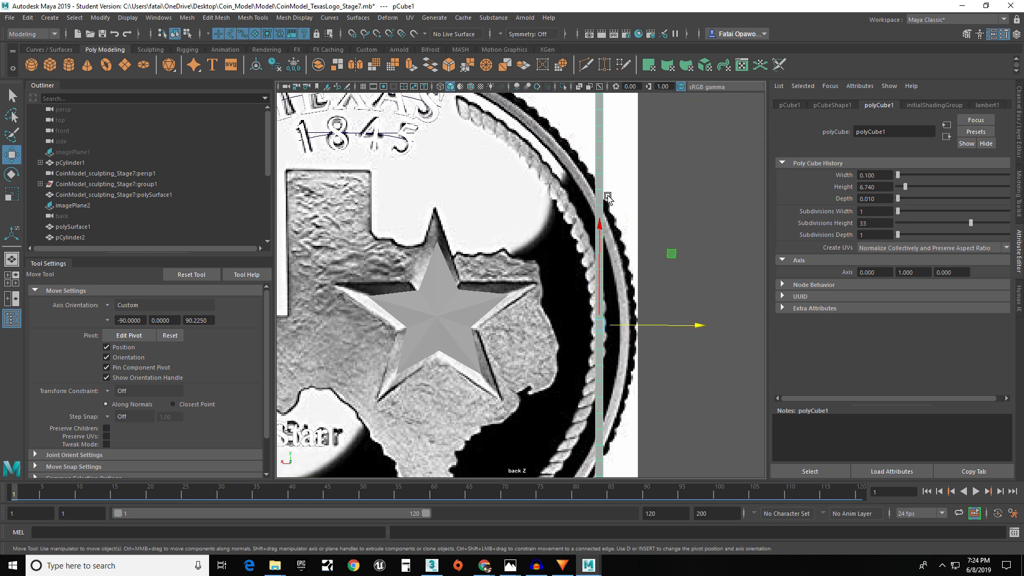
{"action": "middle_click_drag", "start_coordinate": [609, 199], "coordinate": [577, 146], "text": "alt"}
{"action": "middle_click_drag", "start_coordinate": [571, 202], "coordinate": [574, 241], "text": "alt"}
{"action": "scroll", "coordinate": [580, 227], "scroll_direction": "up", "scroll_amount": 8}
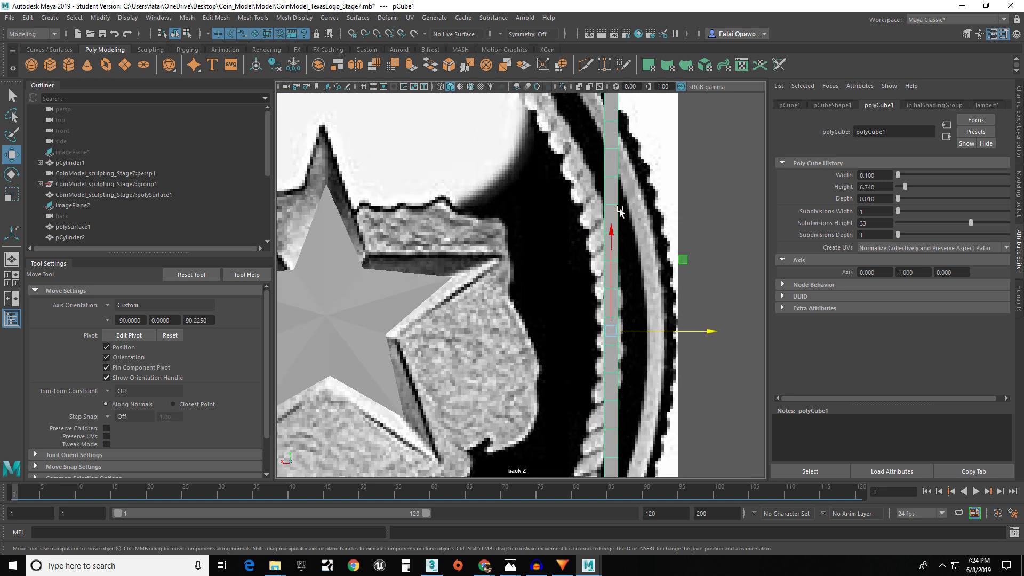
{"action": "scroll", "coordinate": [618, 213], "scroll_direction": "down", "scroll_amount": 8}
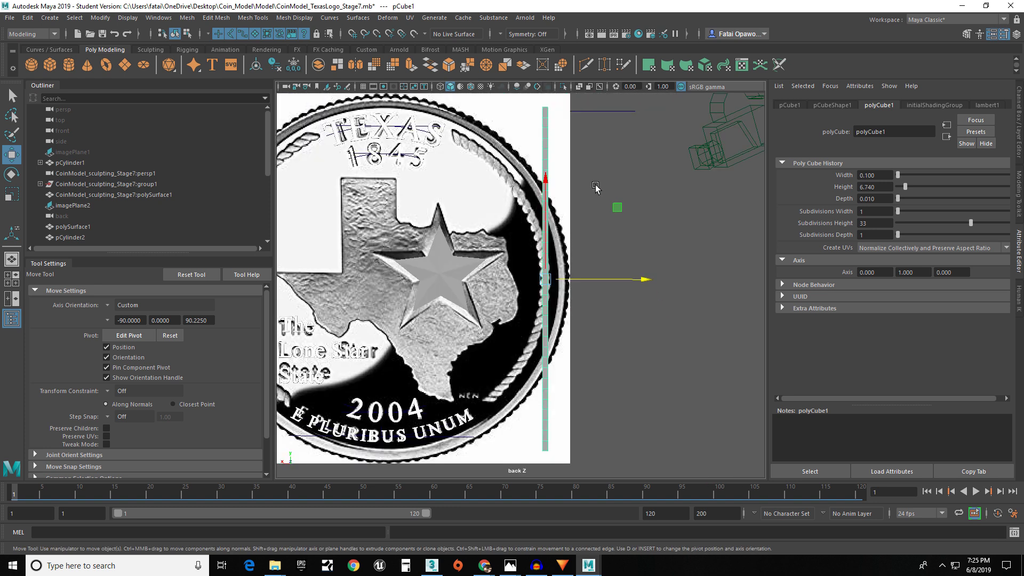
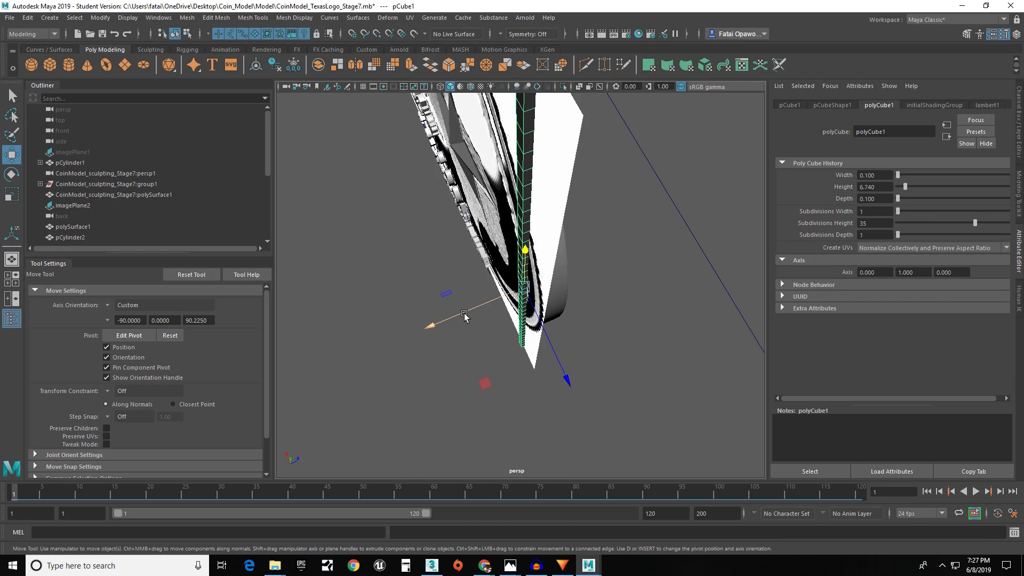
- Reposition the segmented bar in depth against the coin face and select a face at its lower end
{"action": "left_click_drag", "start_coordinate": [465, 315], "coordinate": [680, 258]}
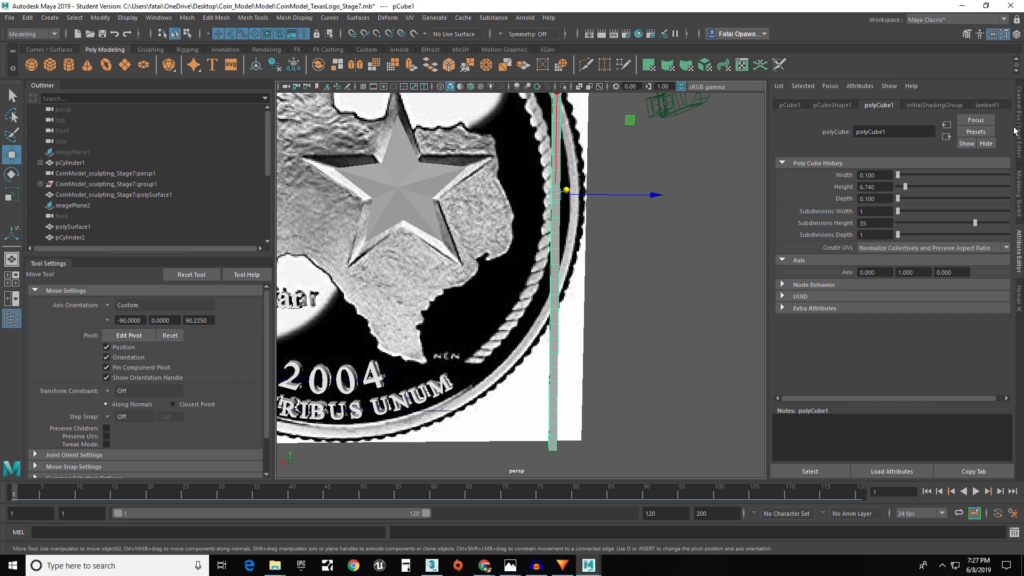
{"action": "left_click", "coordinate": [1018, 194]}
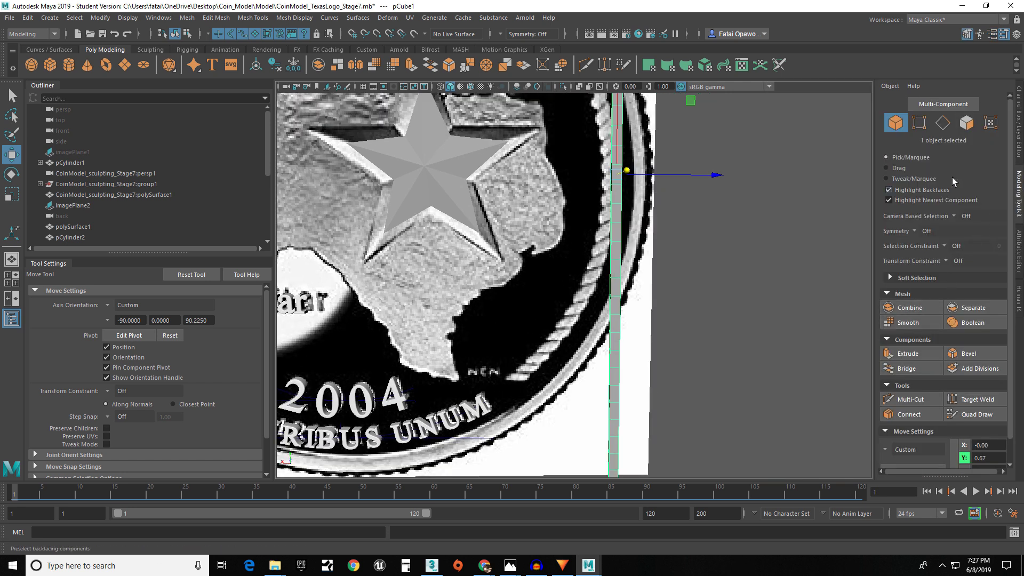
{"action": "left_click", "coordinate": [966, 123]}
{"action": "middle_click_drag", "start_coordinate": [757, 338], "coordinate": [665, 252], "text": "alt"}
{"action": "scroll", "coordinate": [580, 340], "scroll_direction": "up", "scroll_amount": 3}
{"action": "scroll", "coordinate": [582, 339], "scroll_direction": "up", "scroll_amount": 2}
{"action": "left_click", "coordinate": [602, 371]}
{"action": "left_click_drag", "start_coordinate": [638, 374], "coordinate": [590, 373], "text": "alt"}
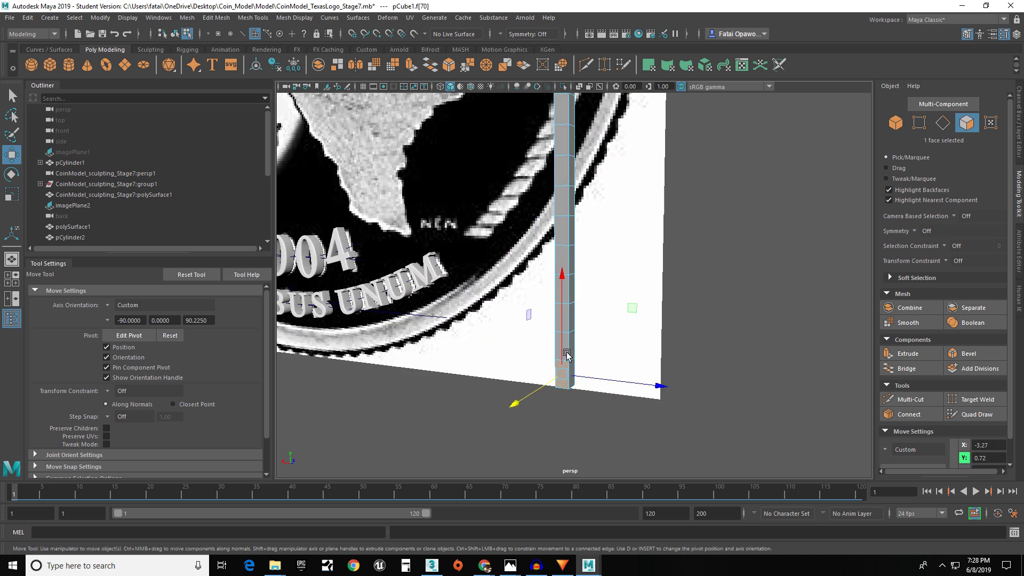
{"action": "left_click_drag", "start_coordinate": [563, 350], "coordinate": [567, 348], "text": "alt"}
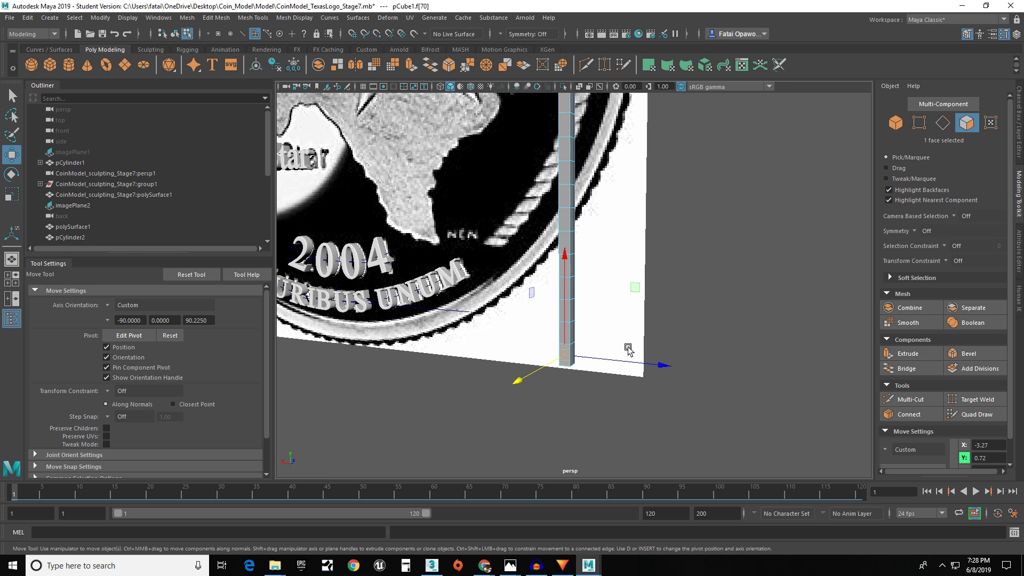
- Switch to edge selection and select the full ring of crosswise edges running along the segmented bar
{"action": "left_click", "coordinate": [943, 122]}
{"action": "left_click", "coordinate": [565, 341]}
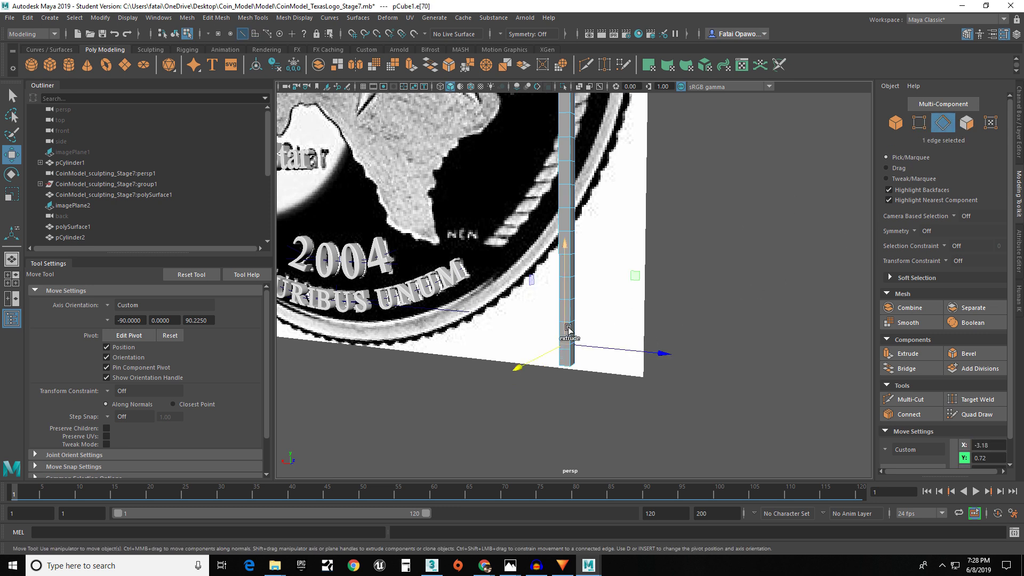
{"action": "left_click_drag", "start_coordinate": [569, 322], "coordinate": [664, 333], "text": "alt"}
{"action": "left_click", "coordinate": [674, 335]}
{"action": "left_click", "coordinate": [678, 352]}
{"action": "left_click", "coordinate": [658, 367]}
{"action": "left_click", "coordinate": [627, 343]}
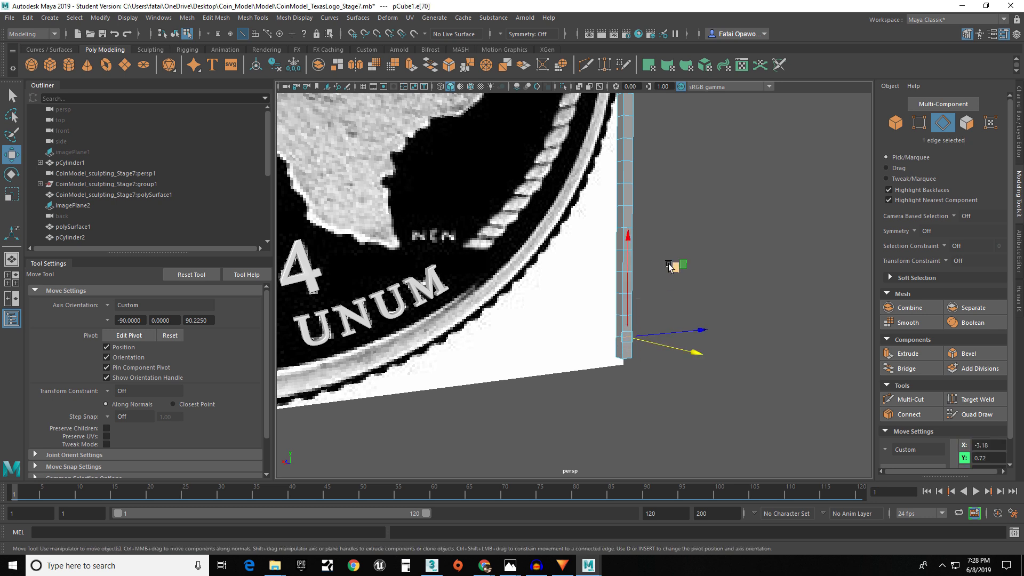
{"action": "left_click", "coordinate": [627, 207]}
{"action": "double_click", "coordinate": [631, 228]}
{"action": "left_click_drag", "start_coordinate": [634, 253], "coordinate": [606, 321], "text": "alt"}
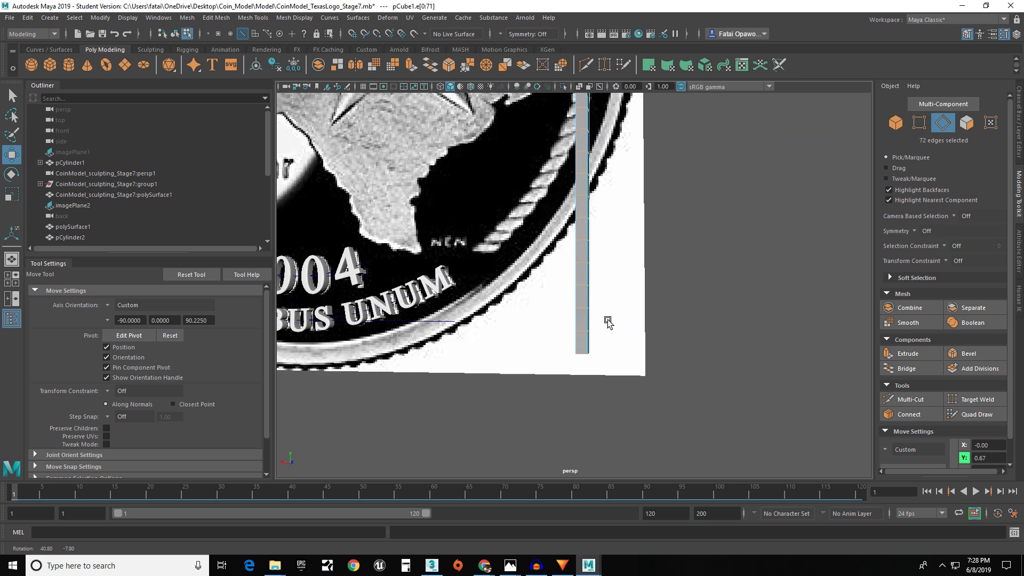
- Deselect the edges at the lower and upper ends of the bar, keeping only the division edges in between
{"action": "left_click_drag", "start_coordinate": [600, 360], "coordinate": [634, 293], "text": "ctrl"}
{"action": "scroll", "coordinate": [600, 335], "scroll_direction": "down", "scroll_amount": 4}
{"action": "middle_click_drag", "start_coordinate": [610, 238], "coordinate": [595, 395], "text": "alt"}
{"action": "middle_click_drag", "start_coordinate": [607, 254], "coordinate": [606, 357], "text": "alt"}
{"action": "left_click_drag", "start_coordinate": [611, 250], "coordinate": [576, 245], "text": "alt"}
{"action": "left_click_drag", "start_coordinate": [560, 199], "coordinate": [602, 220], "text": "ctrl"}
{"action": "scroll", "coordinate": [954, 384], "scroll_direction": "down", "scroll_amount": 1}
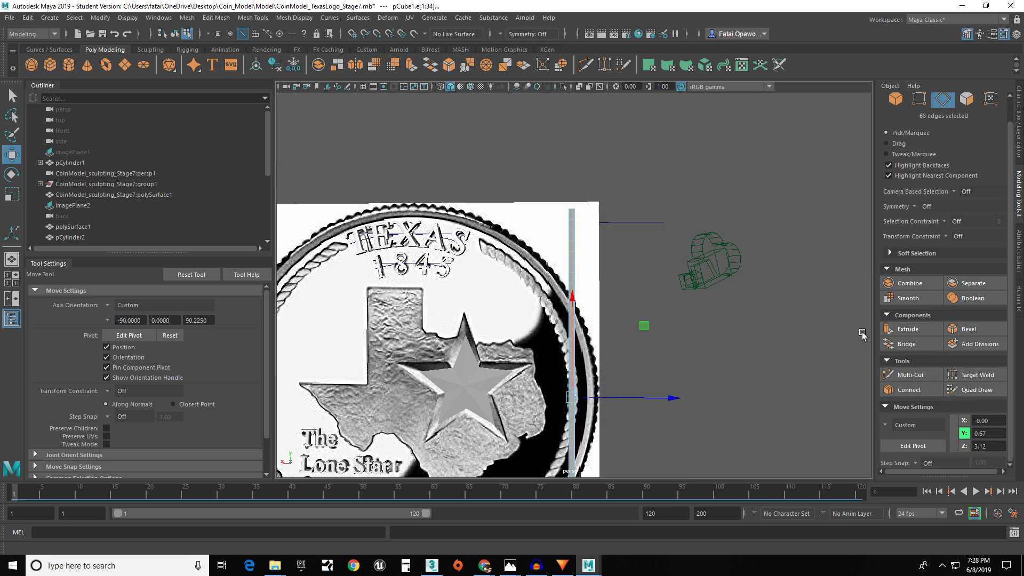
{"action": "scroll", "coordinate": [580, 214], "scroll_direction": "up", "scroll_amount": 2}
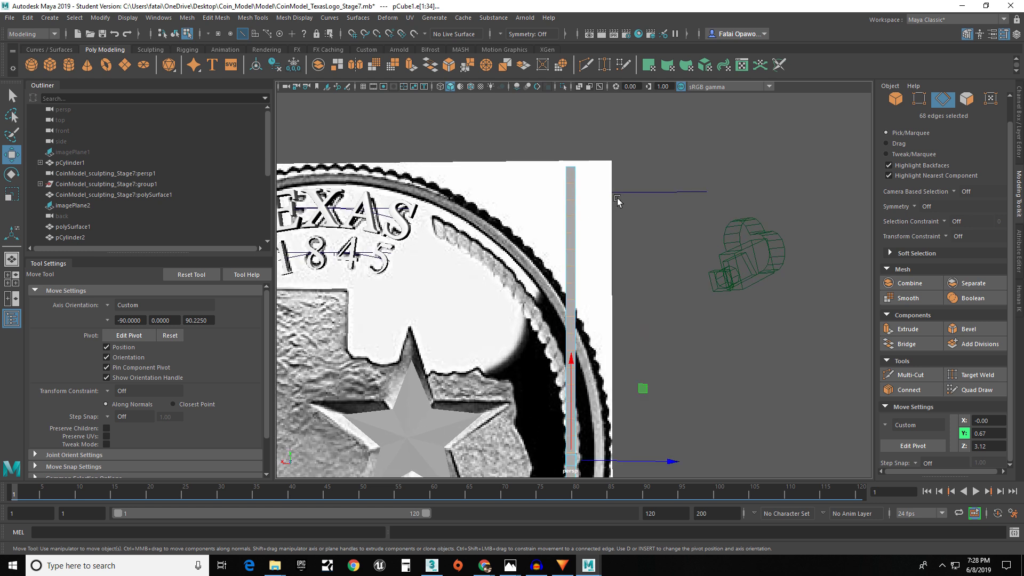
{"action": "key", "text": "space"}
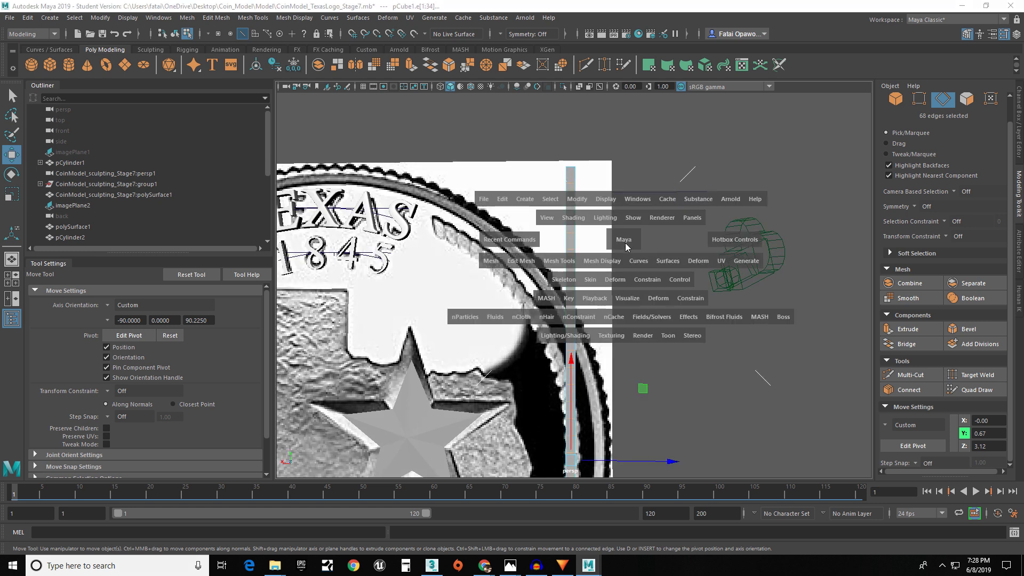
{"action": "right_click", "coordinate": [627, 242], "text": "shift"}
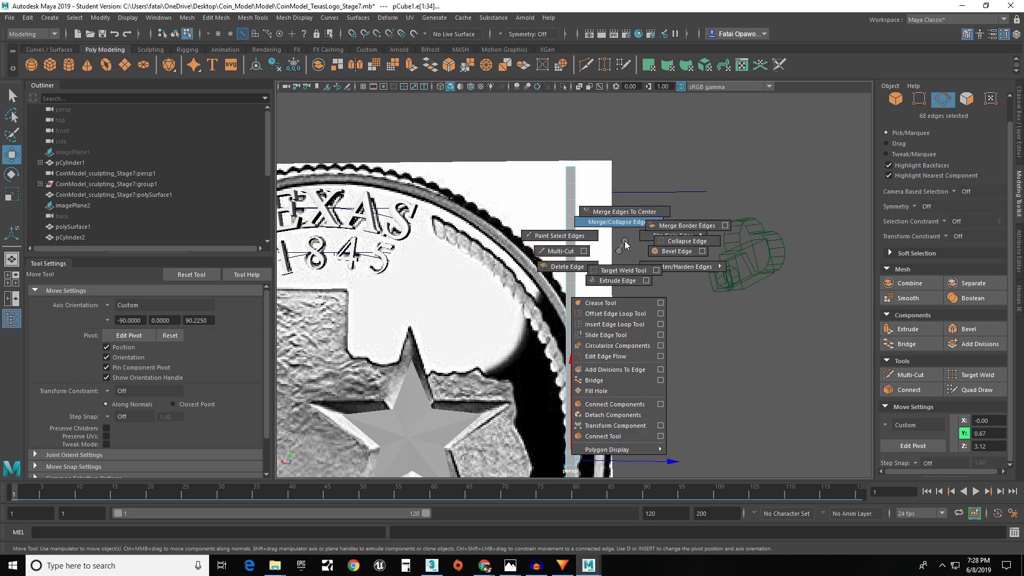
{"action": "right_click_drag", "start_coordinate": [626, 246], "coordinate": [621, 270], "text": "shift"}
{"action": "key", "text": "ctrl+z"}
{"action": "right_click", "coordinate": [655, 261], "text": "shift"}
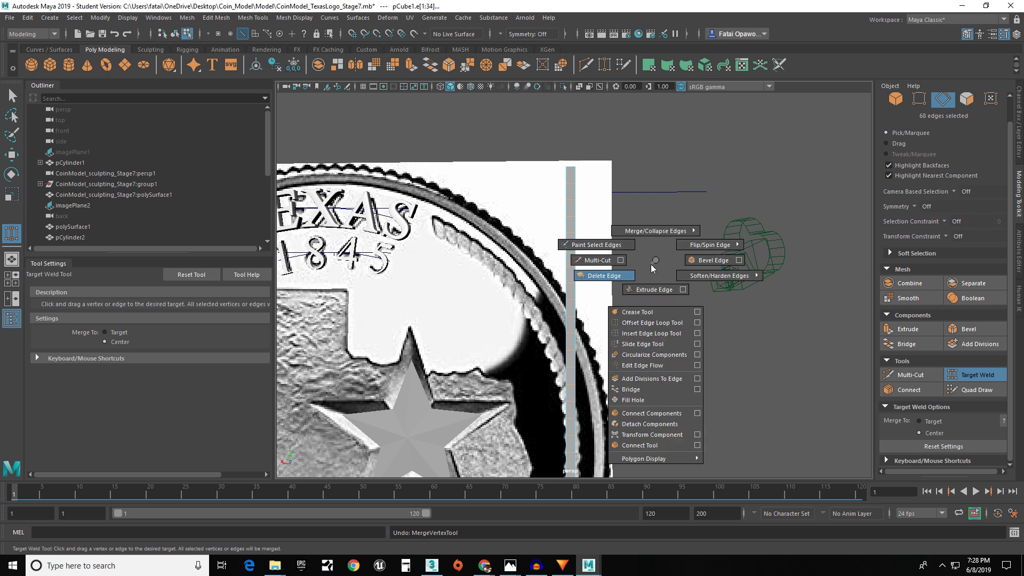
{"action": "right_click_drag", "start_coordinate": [651, 264], "coordinate": [655, 260], "text": "shift"}
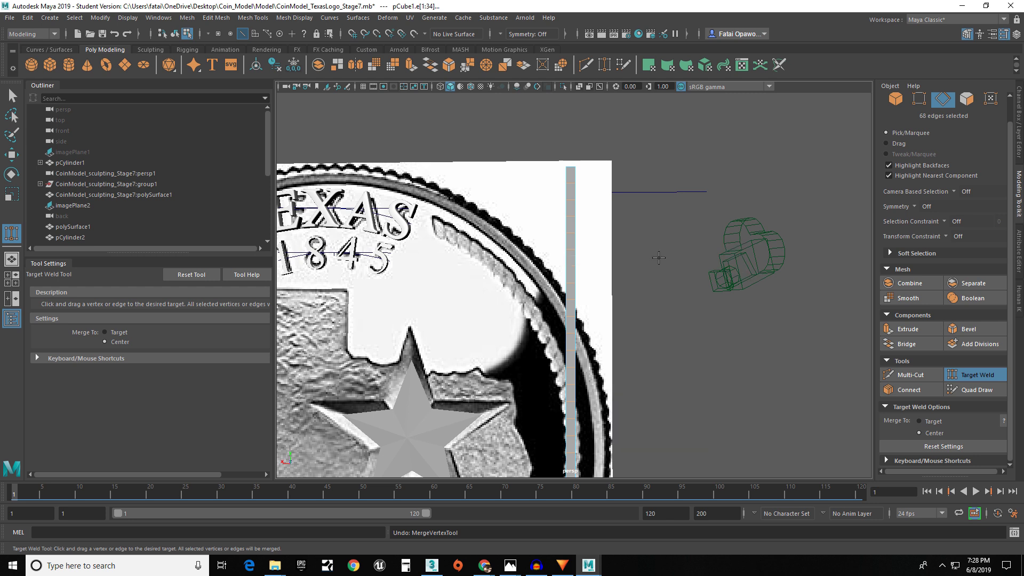
{"action": "left_click_drag", "start_coordinate": [658, 258], "coordinate": [685, 271], "text": "alt"}
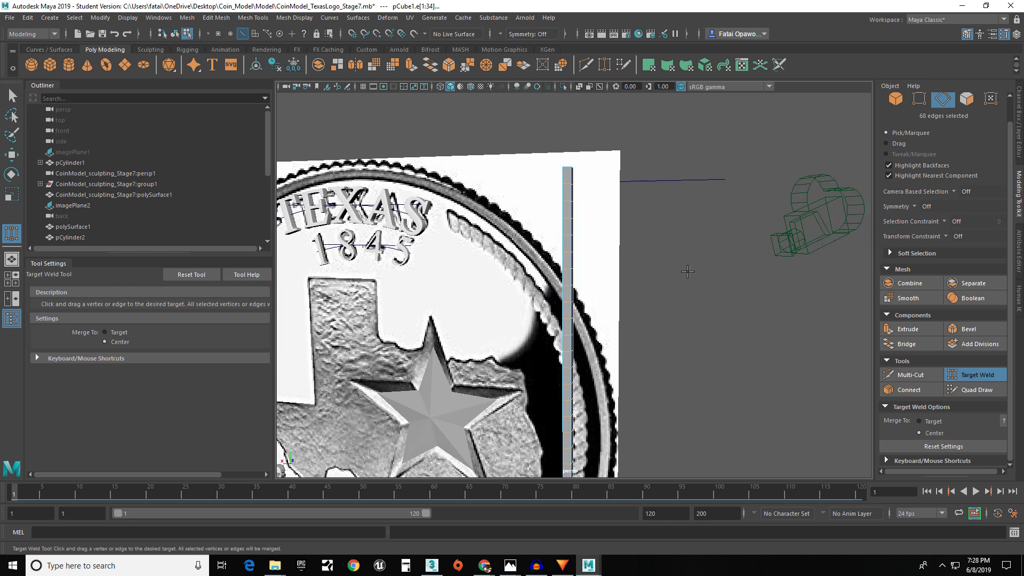
- Convert the selected division edges to full edge loops around the bar
{"action": "right_click_drag", "start_coordinate": [692, 271], "coordinate": [768, 301], "text": "ctrl"}
{"action": "mouse_move", "coordinate": [734, 292]}
{"action": "left_mouse_down", "text": "alt"}
{"action": "mouse_move", "coordinate": [708, 293]}
{"action": "mouse_move", "coordinate": [736, 287]}
{"action": "left_mouse_up", "text": "alt"}
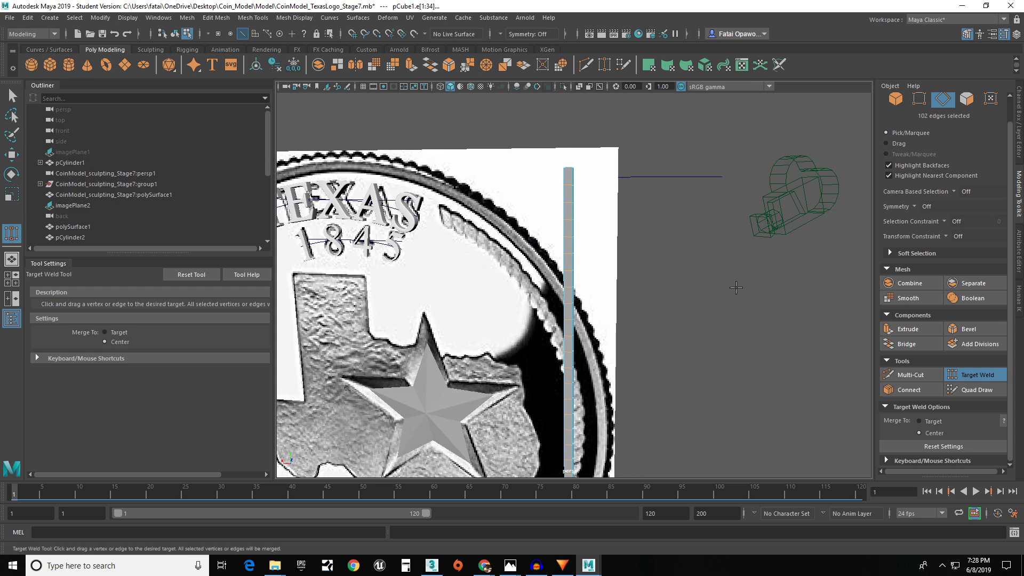
{"action": "right_click_drag", "start_coordinate": [721, 284], "coordinate": [722, 286], "text": "shift"}
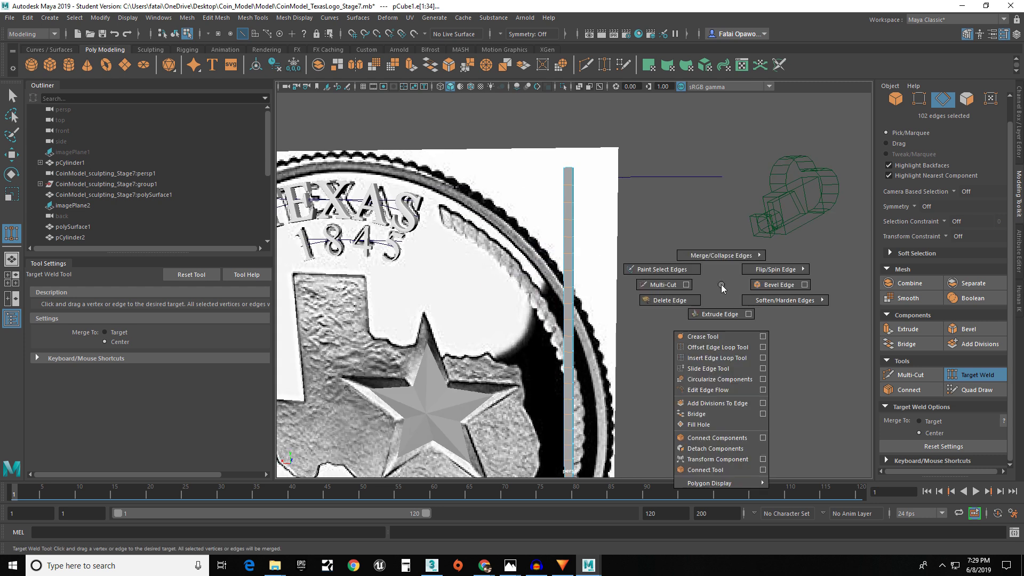
{"action": "right_click_drag", "start_coordinate": [723, 291], "coordinate": [731, 296], "text": "shift"}
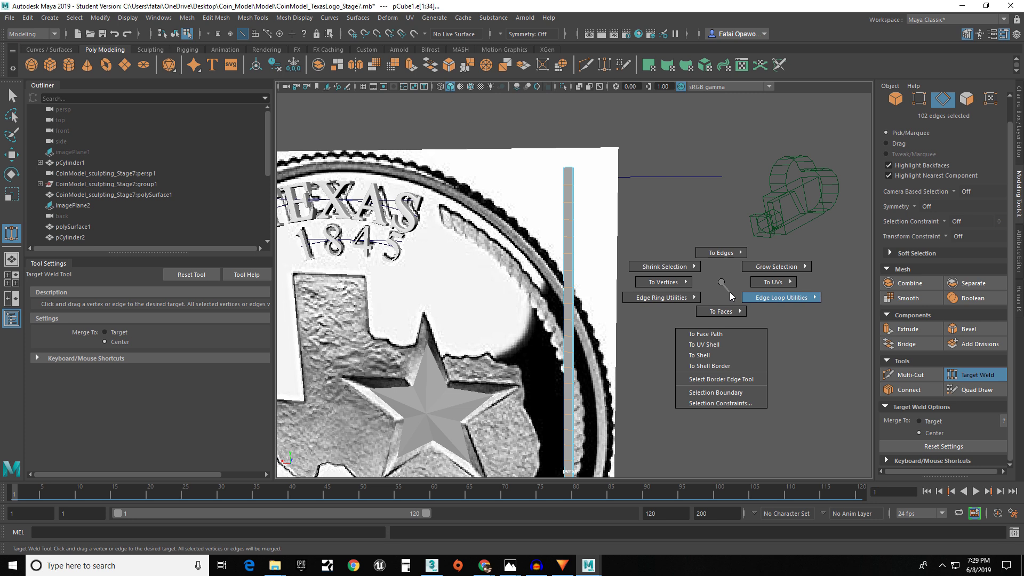
{"action": "right_click_drag", "start_coordinate": [730, 295], "coordinate": [761, 296], "text": "ctrl"}
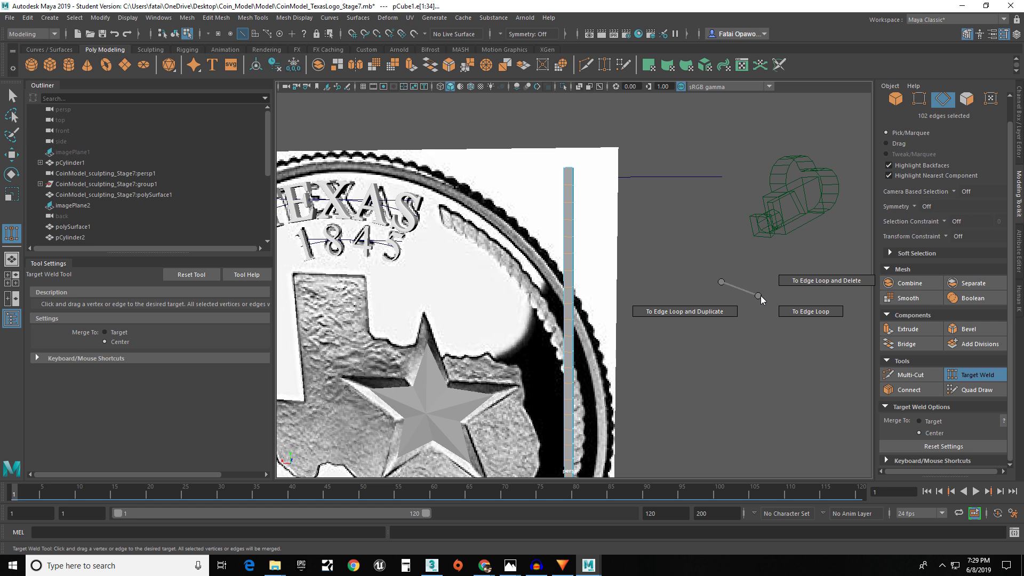
{"action": "right_click_drag", "start_coordinate": [760, 295], "coordinate": [792, 315], "text": "ctrl"}
{"action": "right_click_drag", "start_coordinate": [801, 314], "coordinate": [801, 315], "text": "ctrl"}
{"action": "mouse_move", "coordinate": [714, 295]}
{"action": "left_mouse_down", "text": "alt"}
{"action": "mouse_move", "coordinate": [505, 276]}
{"action": "mouse_move", "coordinate": [699, 254]}
{"action": "mouse_move", "coordinate": [699, 304]}
{"action": "left_mouse_up", "text": "alt"}
{"action": "middle_click_drag", "start_coordinate": [699, 304], "coordinate": [682, 235], "text": "alt"}
{"action": "left_click_drag", "start_coordinate": [682, 236], "coordinate": [656, 279], "text": "alt"}
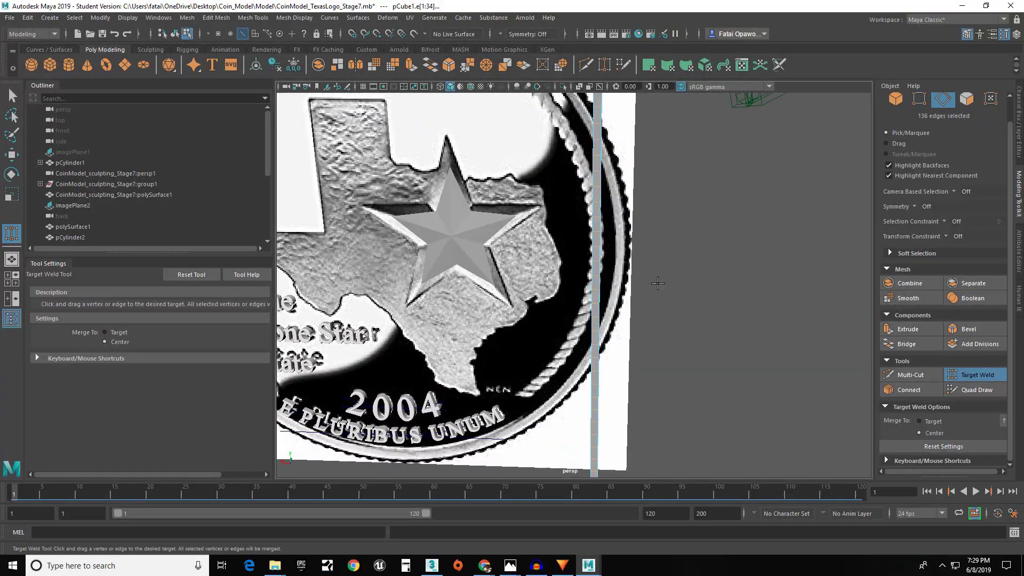
- Bevel the selected edge loops with a fraction of 0.05, 1 segment and depth 1
{"action": "left_click", "coordinate": [956, 329]}
{"action": "middle_click_drag", "start_coordinate": [619, 260], "coordinate": [623, 306], "text": "alt"}
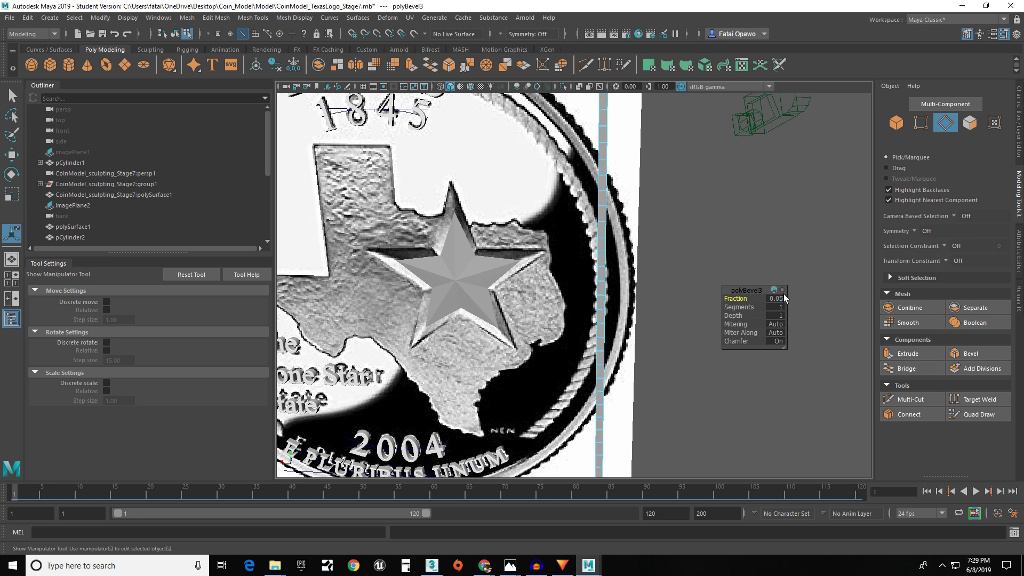
{"action": "scroll", "coordinate": [613, 241], "scroll_direction": "up", "scroll_amount": 6}
{"action": "mouse_move", "coordinate": [657, 222]}
{"action": "left_mouse_down", "text": "alt"}
{"action": "mouse_move", "coordinate": [466, 219]}
{"action": "mouse_move", "coordinate": [667, 225]}
{"action": "left_mouse_up", "text": "alt"}
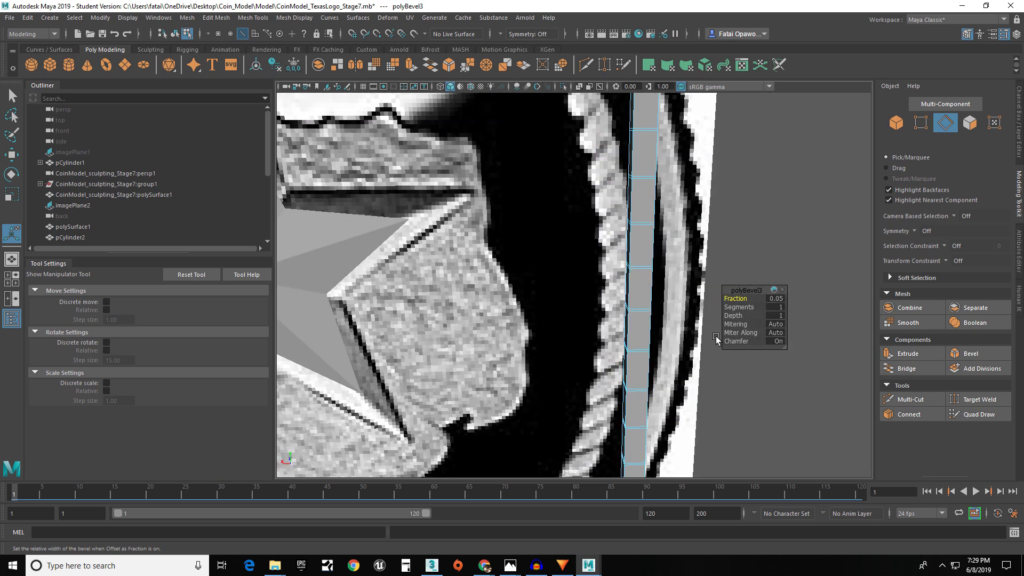
{"action": "left_click_drag", "start_coordinate": [667, 317], "coordinate": [649, 319], "text": "alt"}
{"action": "right_click_drag", "start_coordinate": [650, 319], "coordinate": [591, 343], "text": "alt"}
{"action": "mouse_move", "coordinate": [591, 343]}
{"action": "left_mouse_down", "text": "alt"}
{"action": "mouse_move", "coordinate": [600, 362]}
{"action": "mouse_move", "coordinate": [595, 320]}
{"action": "mouse_move", "coordinate": [596, 341]}
{"action": "left_mouse_up", "text": "alt"}
- Select the wide face bands around the bar's lower segments, skipping the narrow bevel bands
{"action": "left_click", "coordinate": [966, 120]}
{"action": "right_click_drag", "start_coordinate": [588, 320], "coordinate": [597, 469], "text": "alt"}
{"action": "middle_click_drag", "start_coordinate": [597, 469], "coordinate": [606, 365], "text": "alt"}
{"action": "left_click_drag", "start_coordinate": [623, 444], "coordinate": [656, 414], "text": "alt"}
{"action": "left_click", "coordinate": [636, 411]}
{"action": "left_click", "coordinate": [662, 412]}
{"action": "left_click", "coordinate": [663, 412]}
{"action": "left_click", "coordinate": [655, 380], "text": "shift"}
{"action": "left_click_drag", "start_coordinate": [655, 380], "coordinate": [640, 358], "text": "alt"}
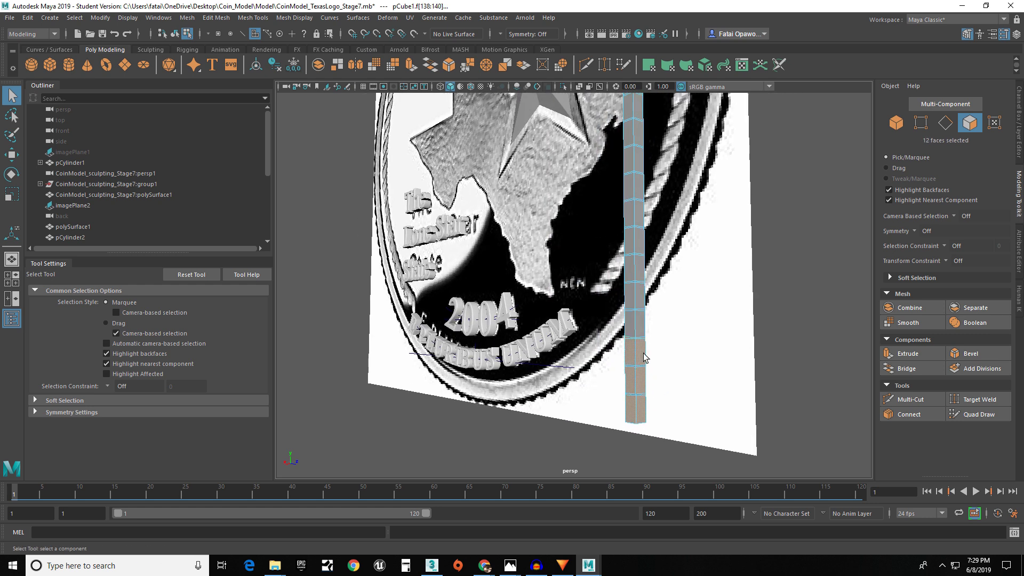
{"action": "left_click", "coordinate": [630, 326], "text": "shift"}
{"action": "double_click", "coordinate": [639, 324], "text": "shift"}
{"action": "middle_click_drag", "start_coordinate": [640, 325], "coordinate": [629, 393], "text": "alt"}
{"action": "left_click", "coordinate": [625, 340], "text": "shift"}
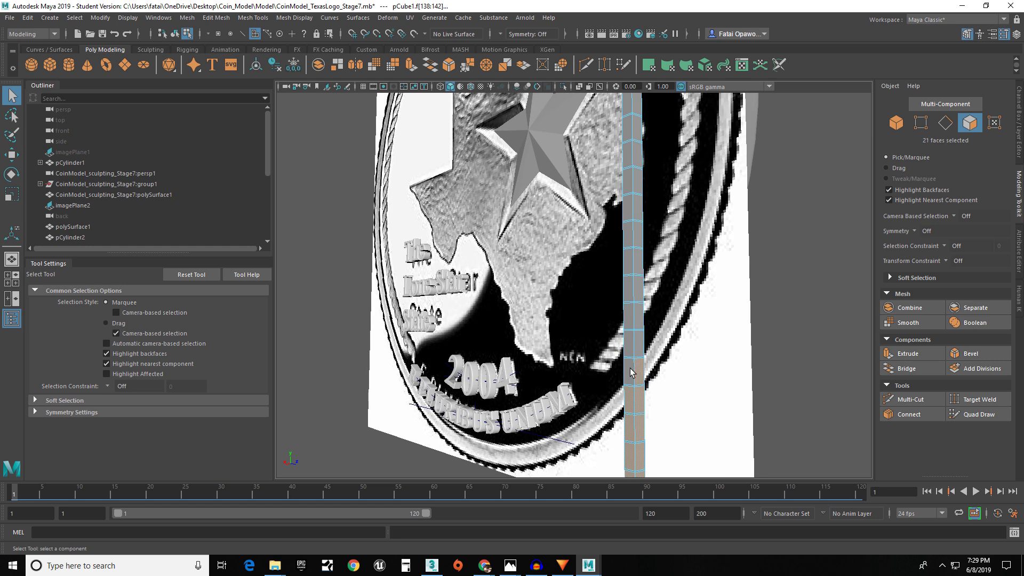
{"action": "double_click", "coordinate": [629, 368], "text": "shift"}
{"action": "left_click", "coordinate": [629, 369], "text": "shift"}
{"action": "double_click", "coordinate": [638, 368], "text": "shift"}
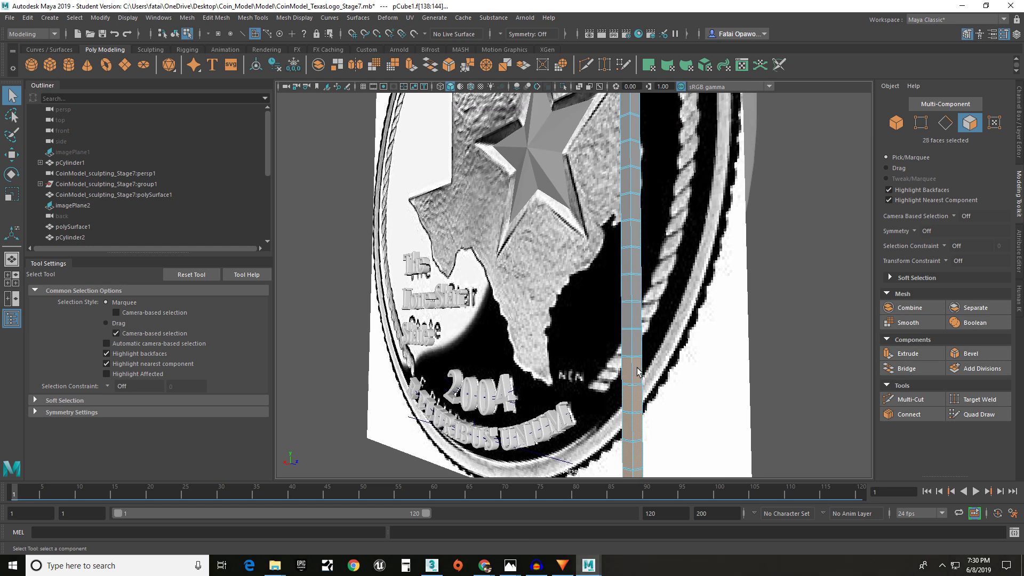
- Add the wide face bands of the bar's middle segments to the selection, leaving out the narrow bevel bands
{"action": "middle_click_drag", "start_coordinate": [628, 355], "coordinate": [621, 394], "text": "alt"}
{"action": "left_click", "coordinate": [626, 378], "text": "shift"}
{"action": "double_click", "coordinate": [629, 373], "text": "shift"}
{"action": "middle_click_drag", "start_coordinate": [620, 355], "coordinate": [625, 400], "text": "alt"}
{"action": "double_click", "coordinate": [625, 400], "text": "shift"}
{"action": "mouse_move", "coordinate": [616, 375]}
{"action": "left_mouse_down", "text": "shift"}
{"action": "mouse_move", "coordinate": [624, 374]}
{"action": "mouse_move", "coordinate": [622, 291]}
{"action": "left_mouse_up", "text": "shift"}
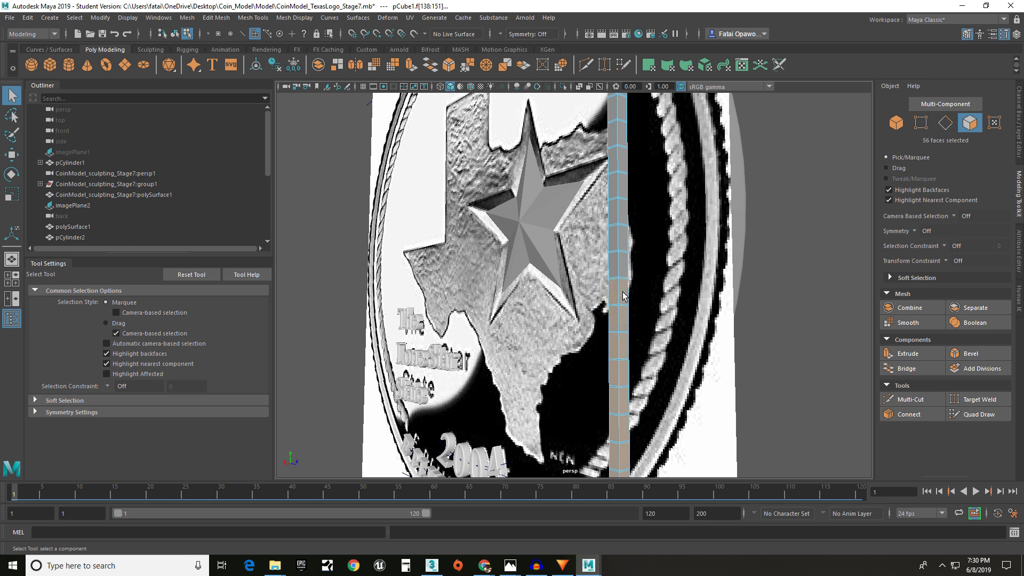
{"action": "middle_click_drag", "start_coordinate": [623, 296], "coordinate": [606, 347], "text": "alt"}
{"action": "left_click_drag", "start_coordinate": [599, 320], "coordinate": [611, 316], "text": "shift"}
{"action": "middle_click_drag", "start_coordinate": [613, 293], "coordinate": [606, 344], "text": "alt"}
{"action": "left_click", "coordinate": [604, 343], "text": "shift"}
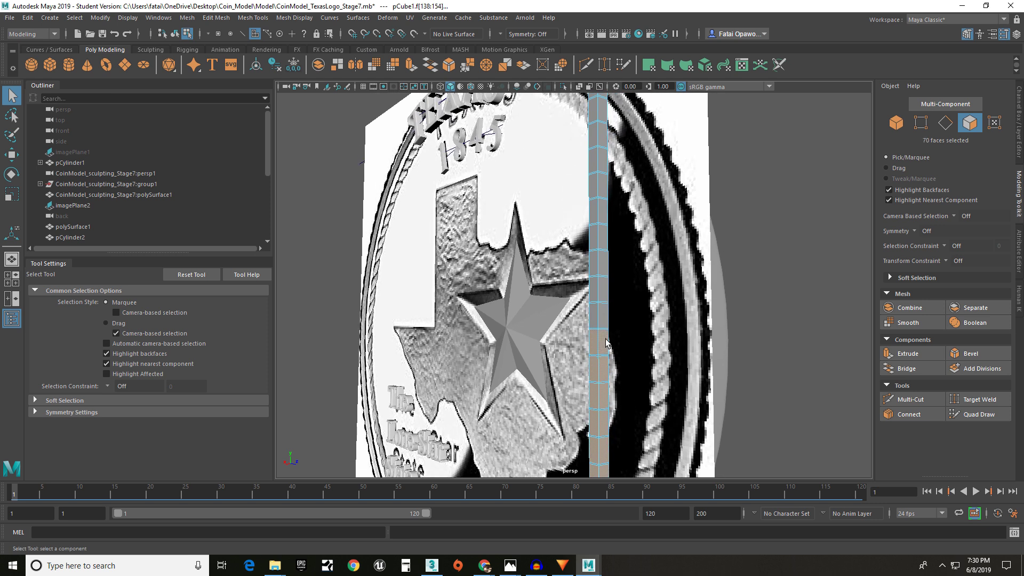
{"action": "left_click", "coordinate": [599, 314], "text": "shift"}
{"action": "left_click", "coordinate": [593, 292], "text": "shift"}
{"action": "left_click", "coordinate": [602, 285], "text": "shift"}
{"action": "middle_click_drag", "start_coordinate": [602, 285], "coordinate": [586, 368], "text": "alt"}
- Add the remaining wide face bands up to the bar's upper end to the face selection
{"action": "left_click", "coordinate": [590, 338], "text": "shift"}
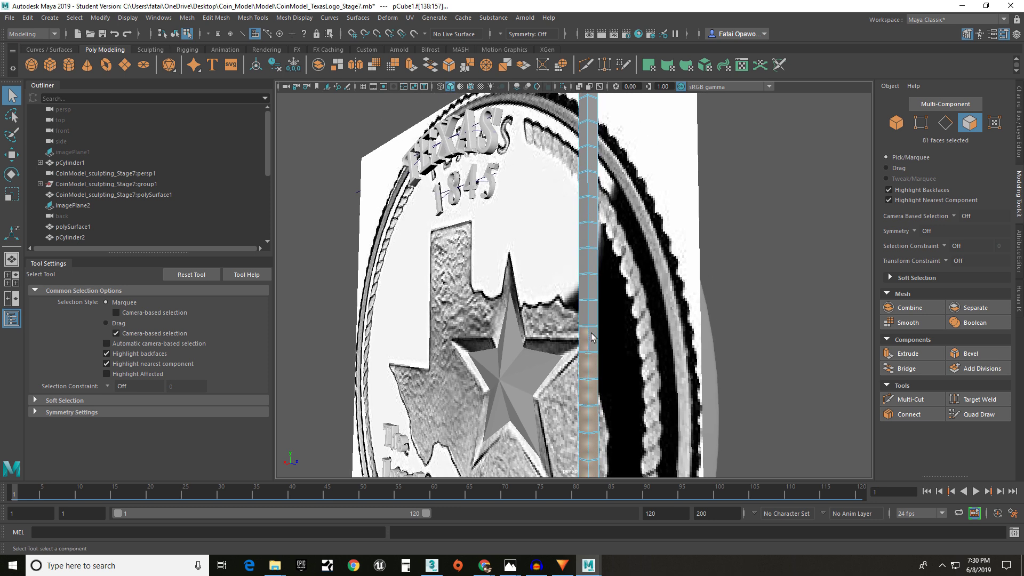
{"action": "left_click", "coordinate": [588, 315], "text": "shift"}
{"action": "left_click", "coordinate": [584, 291], "text": "shift"}
{"action": "left_click_drag", "start_coordinate": [590, 290], "coordinate": [576, 354], "text": "alt"}
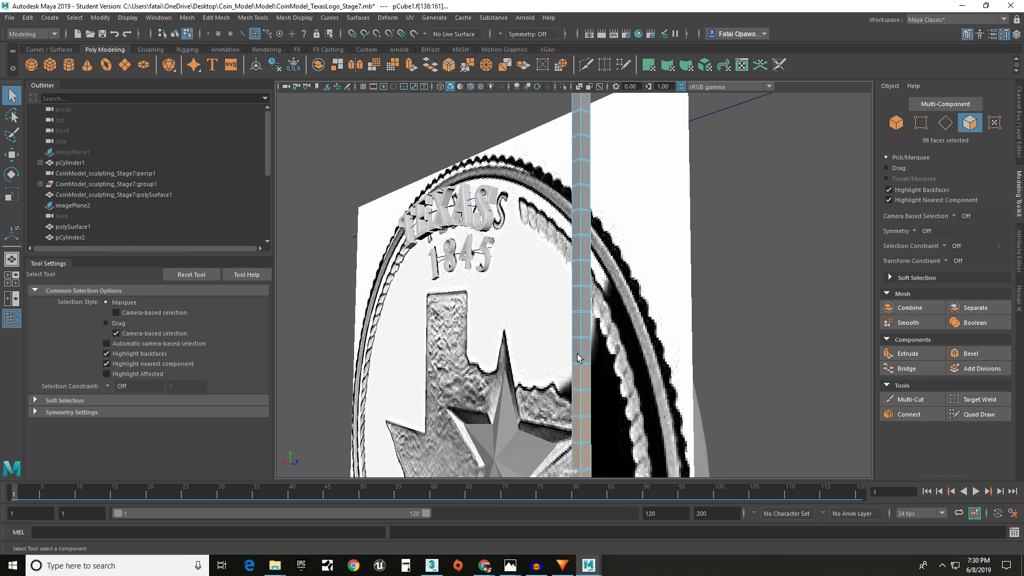
{"action": "left_click", "coordinate": [586, 349], "text": "shift"}
{"action": "mouse_move", "coordinate": [586, 350]}
{"action": "left_mouse_down", "text": "alt"}
{"action": "mouse_move", "coordinate": [617, 360]}
{"action": "mouse_move", "coordinate": [570, 329]}
{"action": "mouse_move", "coordinate": [573, 350]}
{"action": "left_mouse_up", "text": "alt"}
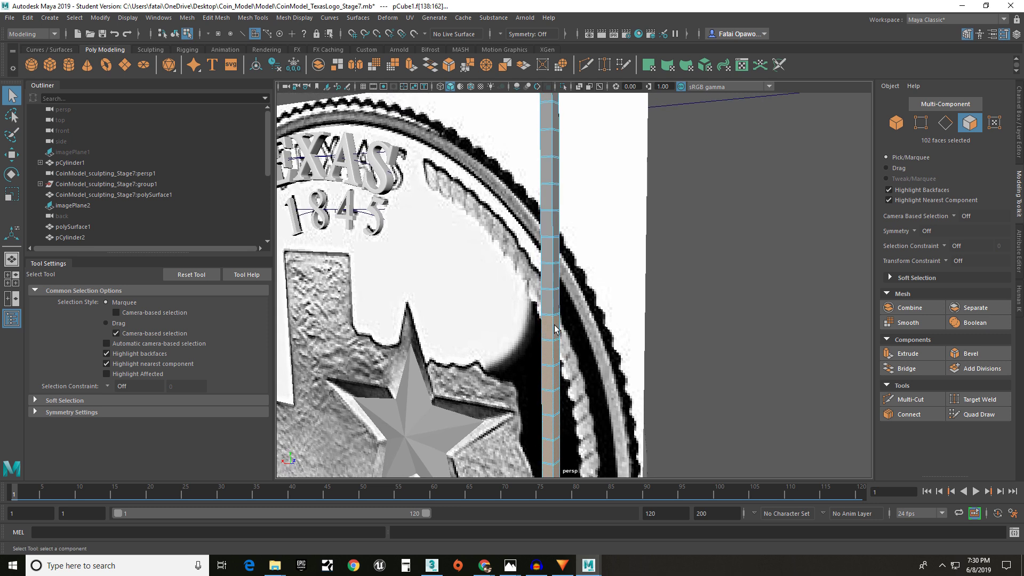
{"action": "middle_click_drag", "start_coordinate": [555, 274], "coordinate": [559, 346], "text": "alt"}
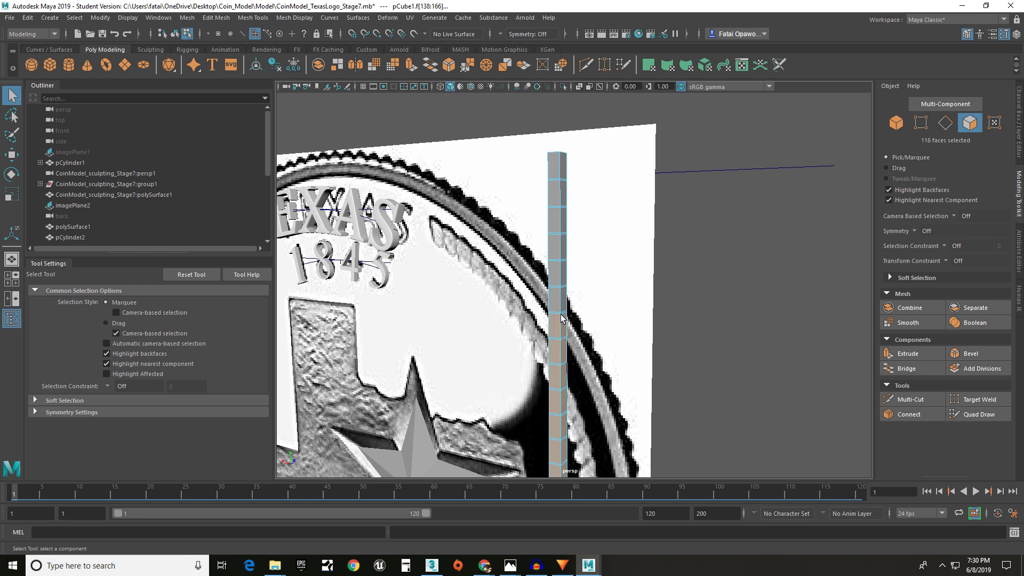
{"action": "middle_click_drag", "start_coordinate": [560, 292], "coordinate": [558, 342], "text": "alt"}
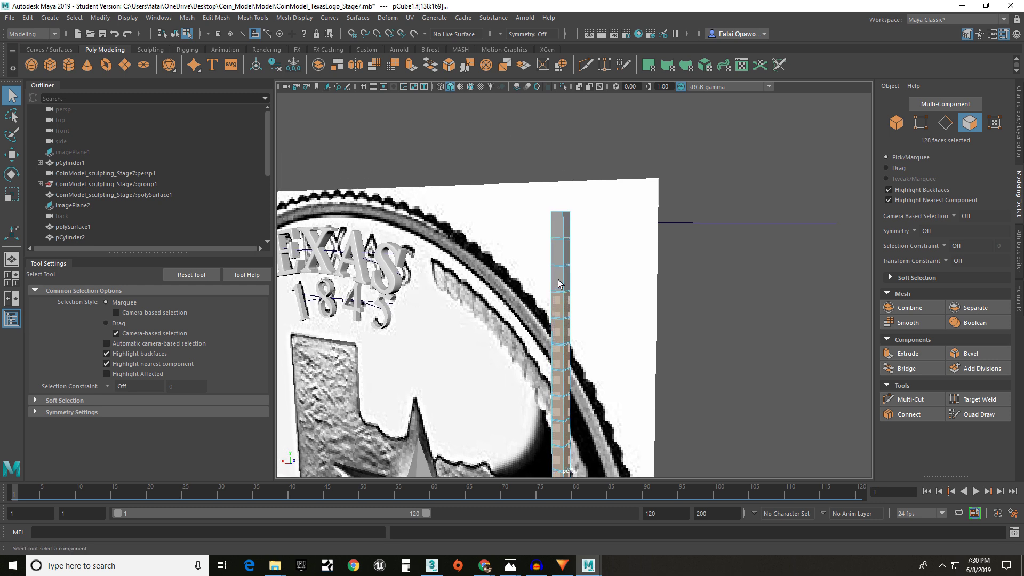
{"action": "left_click", "coordinate": [561, 260], "text": "shift"}
{"action": "mouse_move", "coordinate": [567, 240]}
{"action": "left_mouse_down", "text": "alt"}
{"action": "mouse_move", "coordinate": [520, 243]}
{"action": "mouse_move", "coordinate": [576, 252]}
{"action": "left_mouse_up", "text": "alt"}
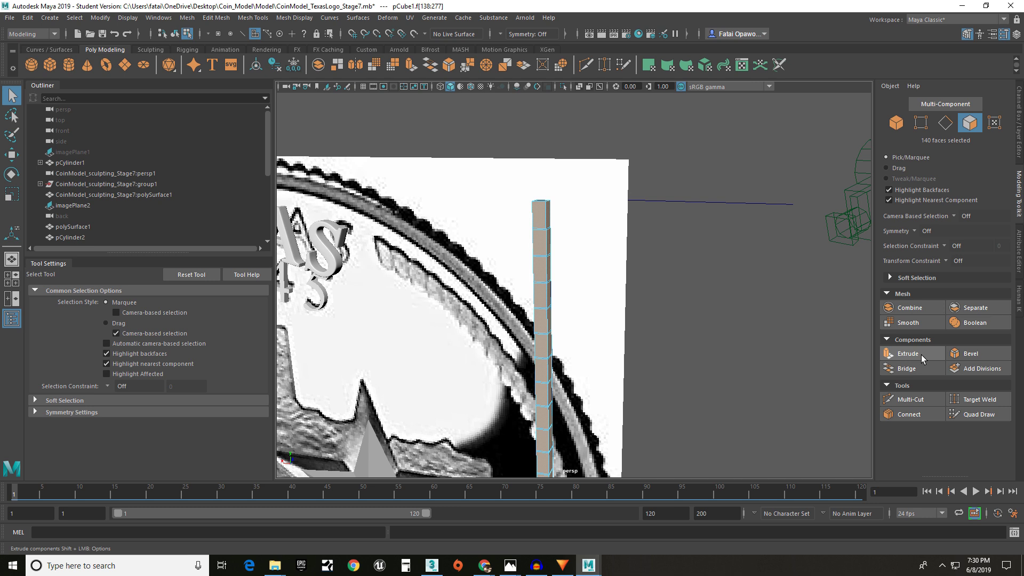
- Extrude the selected segment faces of the bar with a thickness of 0.1
{"action": "left_click", "coordinate": [968, 354]}
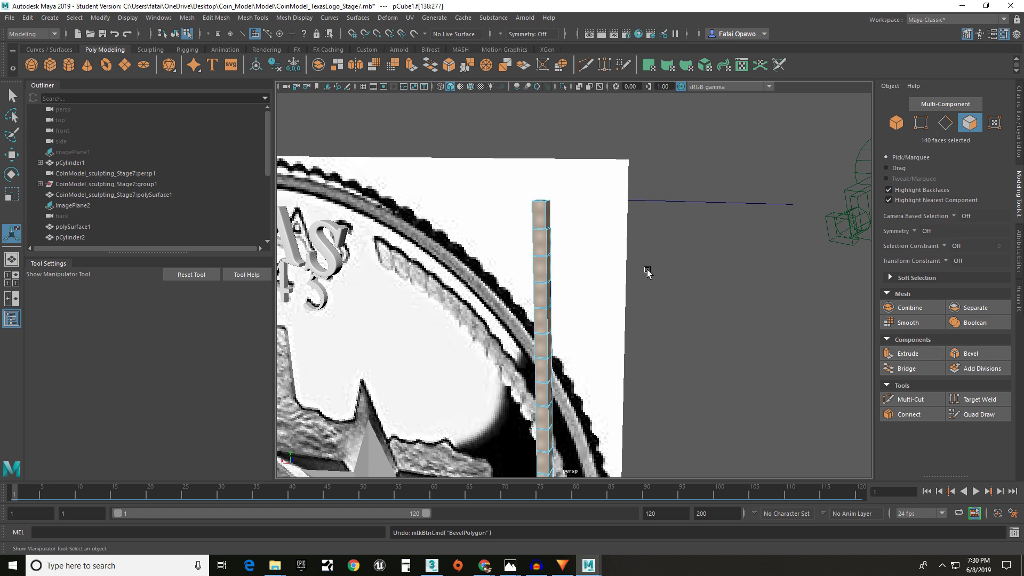
{"action": "scroll", "coordinate": [554, 232], "scroll_direction": "up", "scroll_amount": 2}
{"action": "scroll", "coordinate": [538, 234], "scroll_direction": "up", "scroll_amount": 1}
{"action": "left_click", "coordinate": [888, 354]}
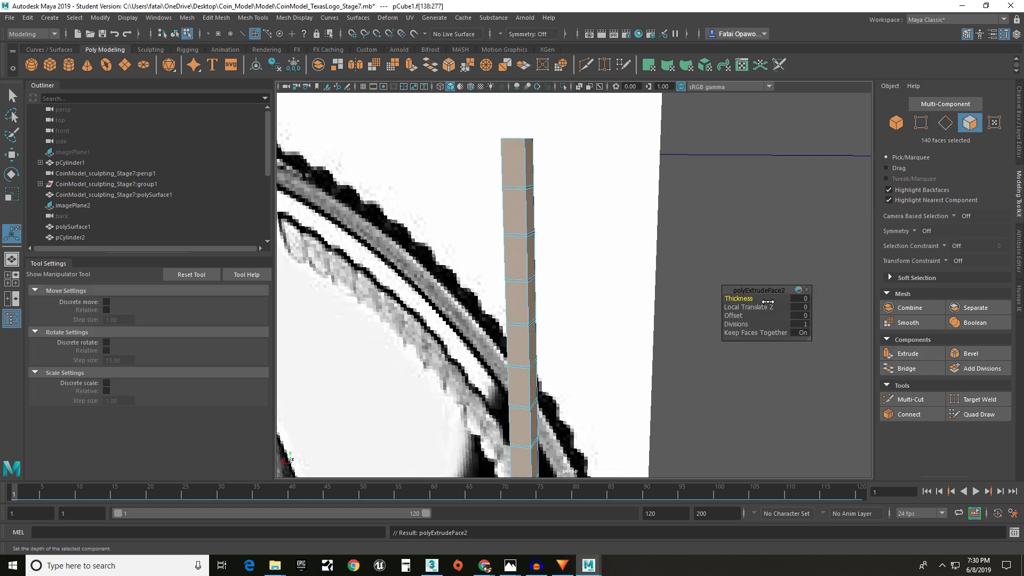
{"action": "left_click", "coordinate": [804, 301]}
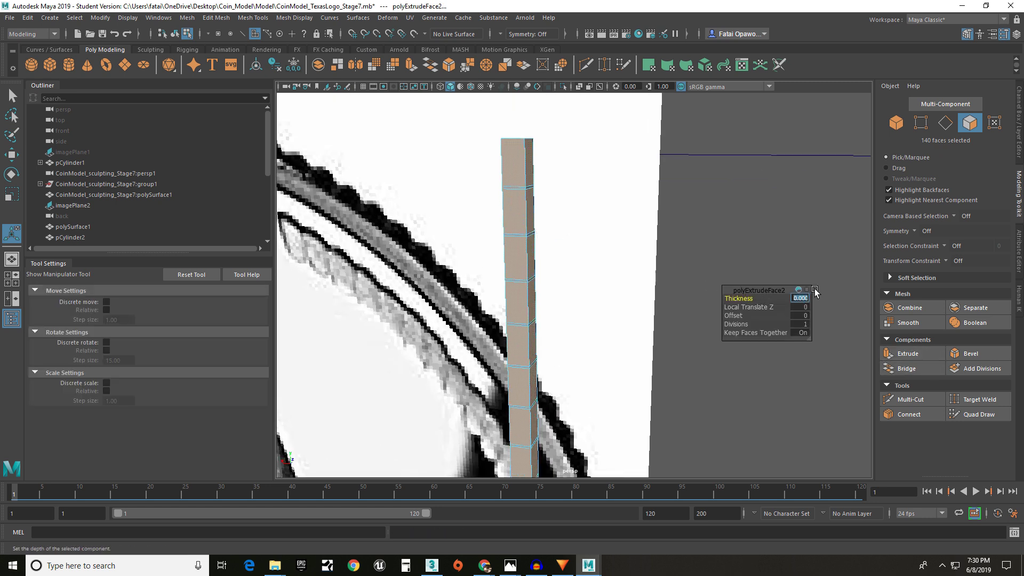
{"action": "type", "text": ".5"}
{"action": "key", "text": "Return"}
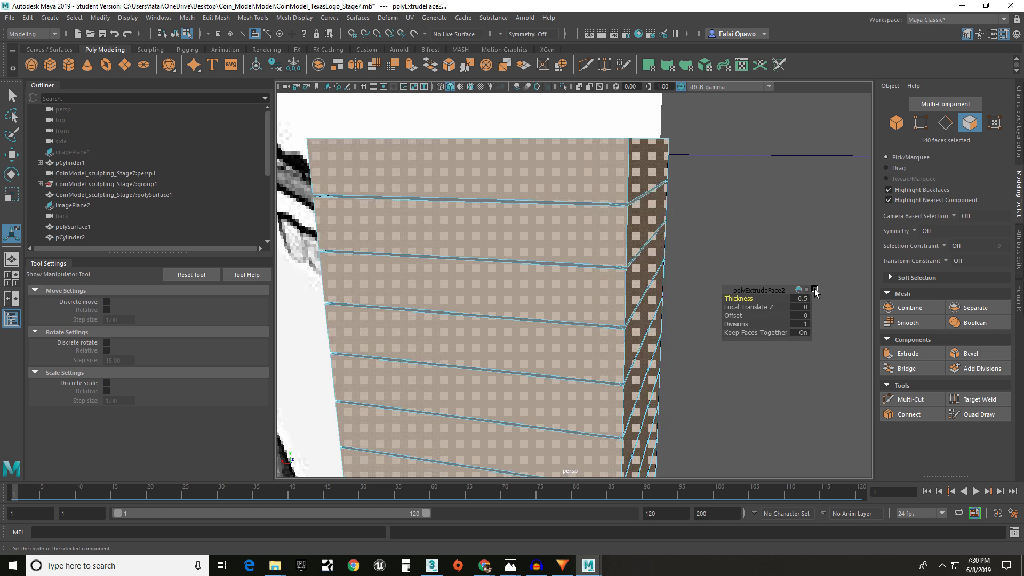
{"action": "left_click", "coordinate": [804, 300]}
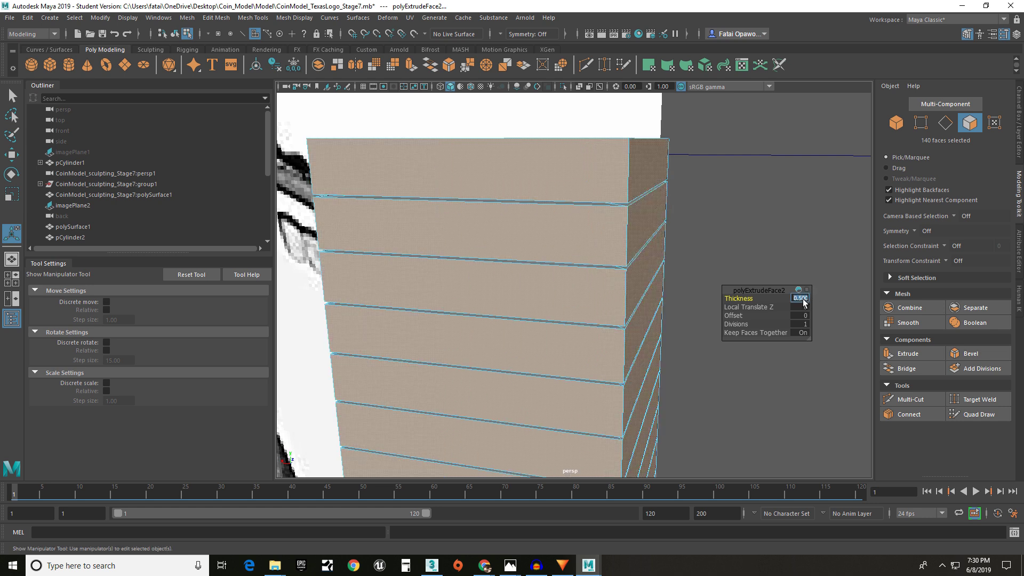
{"action": "type", "text": ".1"}
{"action": "key", "text": "Return"}
- Preview the bar smoothed and set the extrusion thickness to 0.08
{"action": "left_click_drag", "start_coordinate": [591, 235], "coordinate": [537, 262], "text": "alt"}
{"action": "key", "text": "2"}
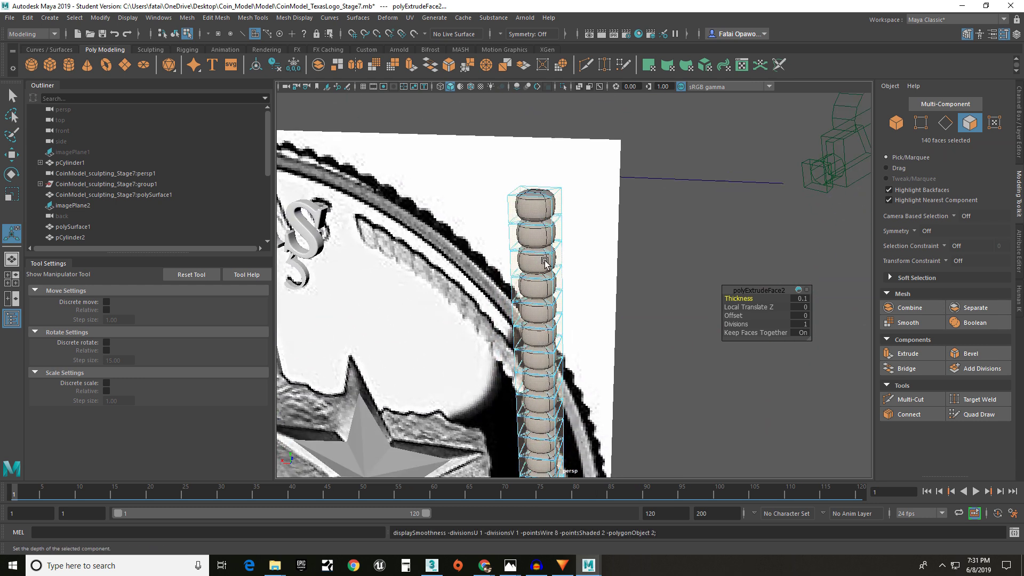
{"action": "scroll", "coordinate": [545, 262], "scroll_direction": "up", "scroll_amount": 5}
{"action": "left_click", "coordinate": [802, 298]}
{"action": "type", "text": ".08"}
{"action": "key", "text": "Return"}
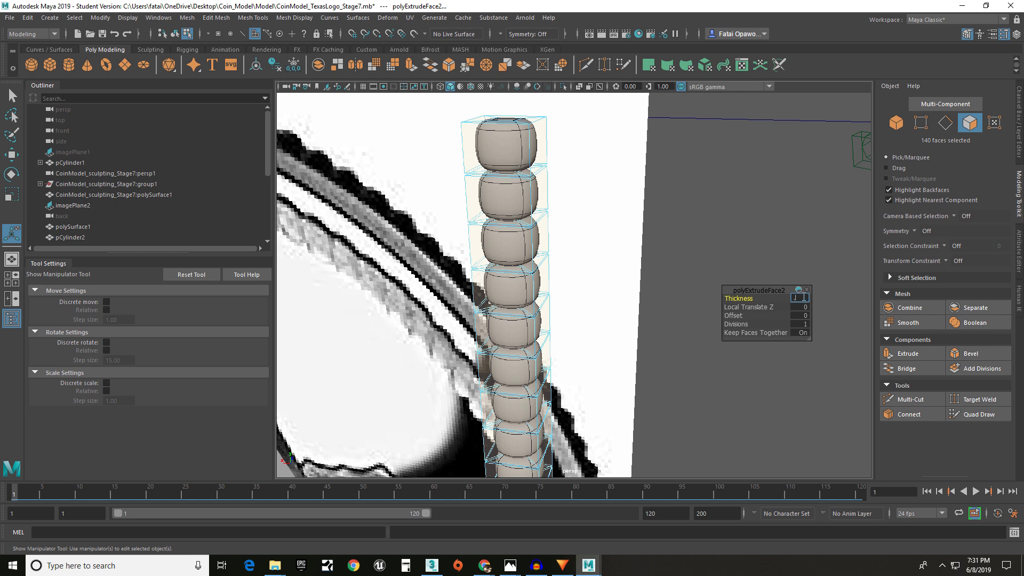
- Set the extrusion thickness of the bar's segment faces to 0.05
{"action": "type", "text": "6"}
{"action": "key", "text": "Return"}
{"action": "left_click_drag", "start_coordinate": [614, 272], "coordinate": [562, 243], "text": "alt"}
{"action": "scroll", "coordinate": [495, 191], "scroll_direction": "up", "scroll_amount": 3}
{"action": "mouse_move", "coordinate": [495, 191]}
{"action": "left_mouse_down", "text": "alt"}
{"action": "mouse_move", "coordinate": [464, 171]}
{"action": "mouse_move", "coordinate": [485, 176]}
{"action": "mouse_move", "coordinate": [453, 185]}
{"action": "mouse_move", "coordinate": [464, 192]}
{"action": "mouse_move", "coordinate": [485, 154]}
{"action": "mouse_move", "coordinate": [492, 203]}
{"action": "left_mouse_up", "text": "alt"}
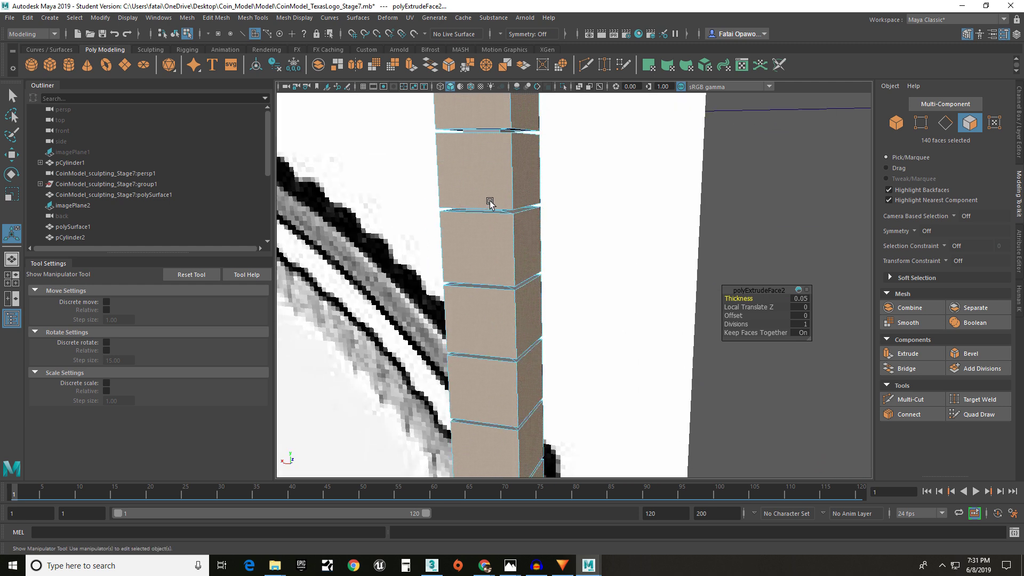
- Reduce the segment face extrusion thickness to 0.01 and check the gaps between segments up close
{"action": "left_click", "coordinate": [800, 297]}
{"action": "type", "text": ".05"}
{"action": "key", "text": "Return"}
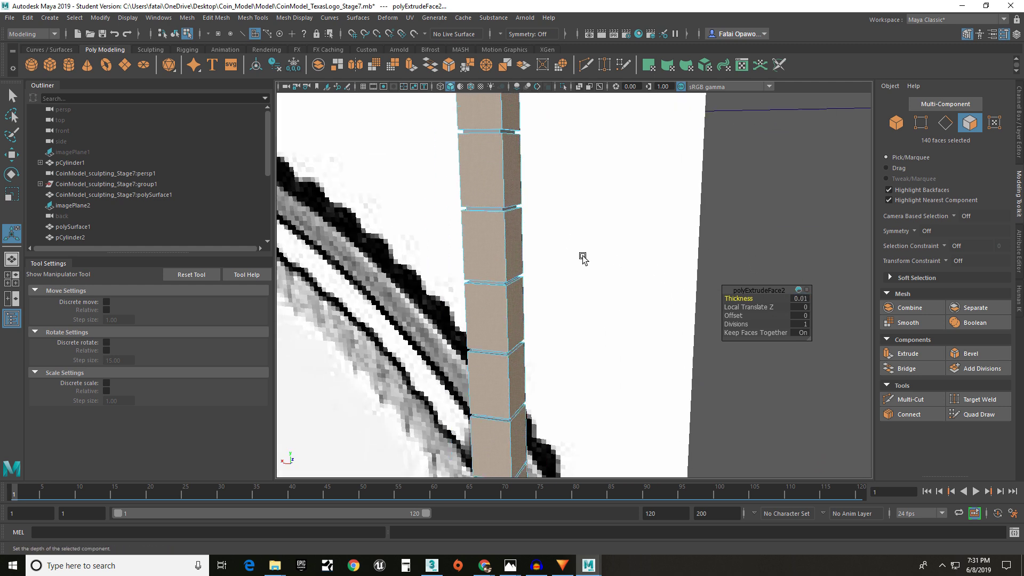
{"action": "right_click_drag", "start_coordinate": [583, 259], "coordinate": [525, 341], "text": "alt"}
{"action": "left_click_drag", "start_coordinate": [523, 362], "coordinate": [530, 350], "text": "alt"}
{"action": "middle_click_drag", "start_coordinate": [530, 350], "coordinate": [553, 185], "text": "alt"}
{"action": "scroll", "coordinate": [565, 196], "scroll_direction": "up", "scroll_amount": 3}
{"action": "scroll", "coordinate": [555, 192], "scroll_direction": "up", "scroll_amount": 3}
{"action": "scroll", "coordinate": [550, 197], "scroll_direction": "down", "scroll_amount": 3}
{"action": "scroll", "coordinate": [548, 201], "scroll_direction": "down", "scroll_amount": 1}
{"action": "left_click_drag", "start_coordinate": [557, 263], "coordinate": [571, 258], "text": "alt"}
{"action": "scroll", "coordinate": [537, 265], "scroll_direction": "up", "scroll_amount": 6}
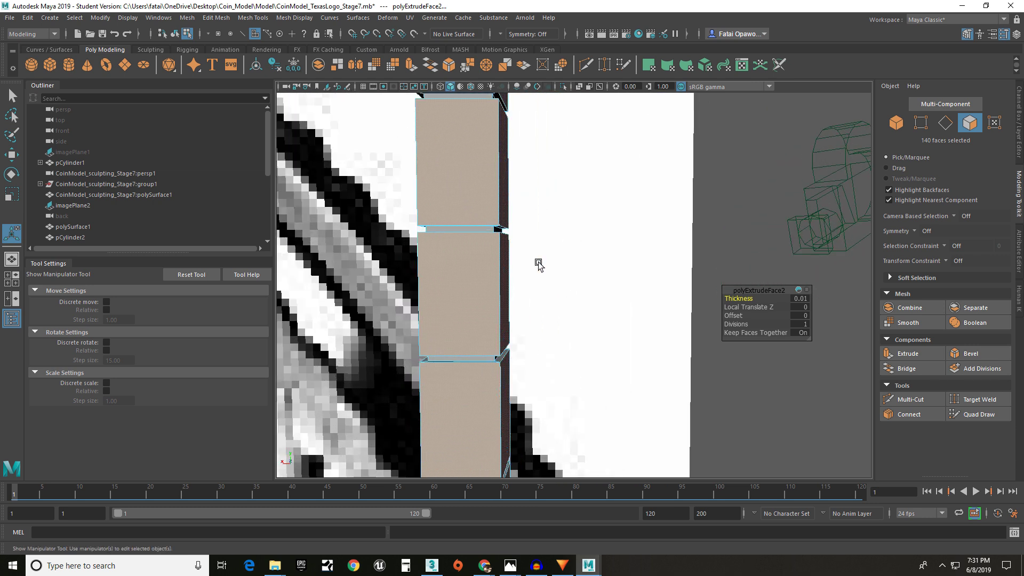
{"action": "scroll", "coordinate": [480, 237], "scroll_direction": "down", "scroll_amount": 4}
{"action": "scroll", "coordinate": [470, 223], "scroll_direction": "down", "scroll_amount": 5}
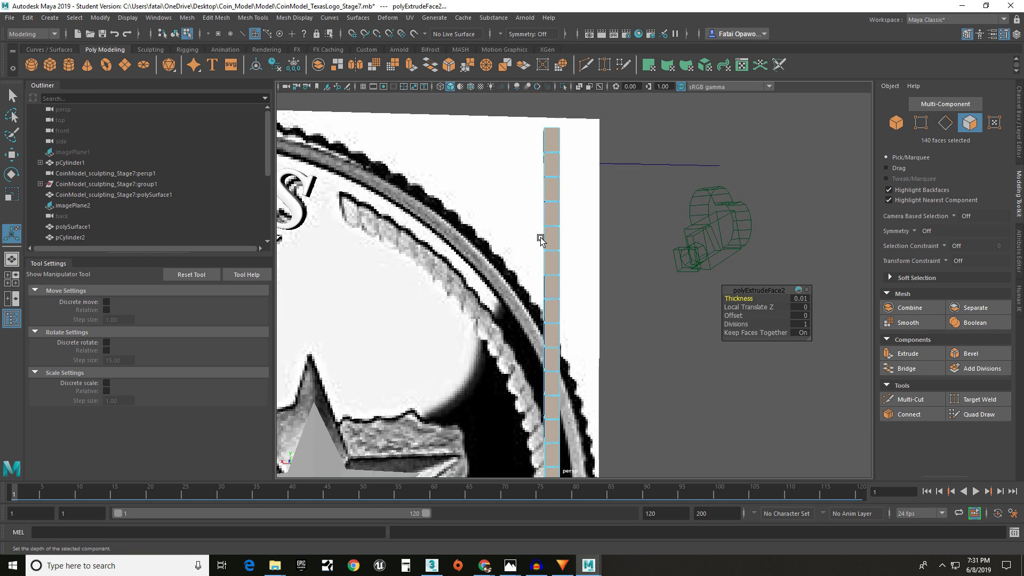
- Set the segment face extrusion thickness to 0.02 and compare the bar's width with the reference rope border
{"action": "scroll", "coordinate": [551, 231], "scroll_direction": "up", "scroll_amount": 2}
{"action": "left_click", "coordinate": [801, 298]}
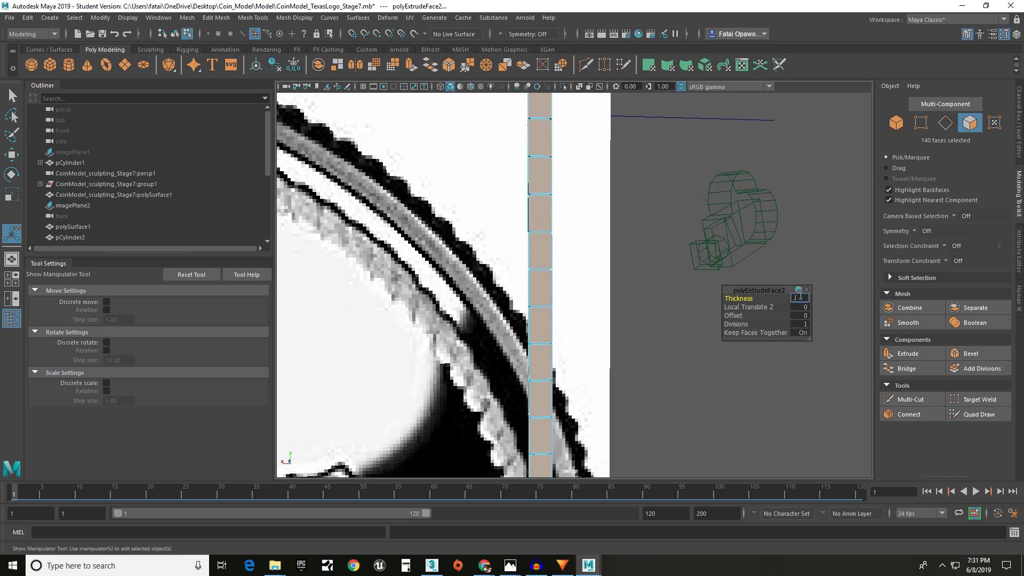
{"action": "type", "text": ".02"}
{"action": "key", "text": "Return"}
{"action": "middle_click_drag", "start_coordinate": [667, 302], "coordinate": [515, 368], "text": "alt"}
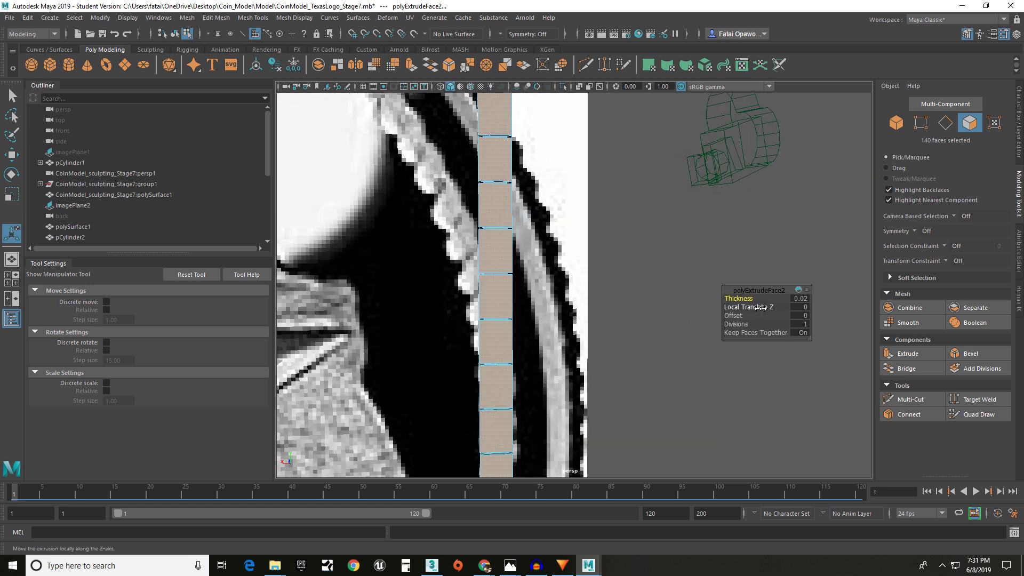
- Set the segment face extrusion thickness to 0.04
{"action": "left_click", "coordinate": [799, 298]}
{"action": "type", "text": ".04"}
{"action": "key", "text": "Return"}
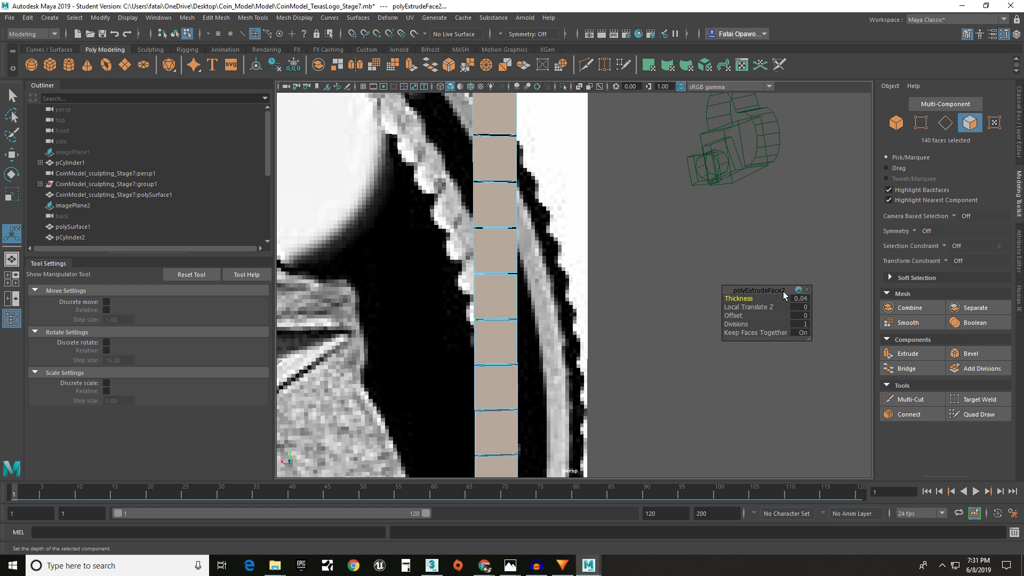
{"action": "scroll", "coordinate": [496, 288], "scroll_direction": "down", "scroll_amount": 2}
- In the top view, select all vertices along the bar's long side facing the coin's outer edge
{"action": "key", "text": "w"}
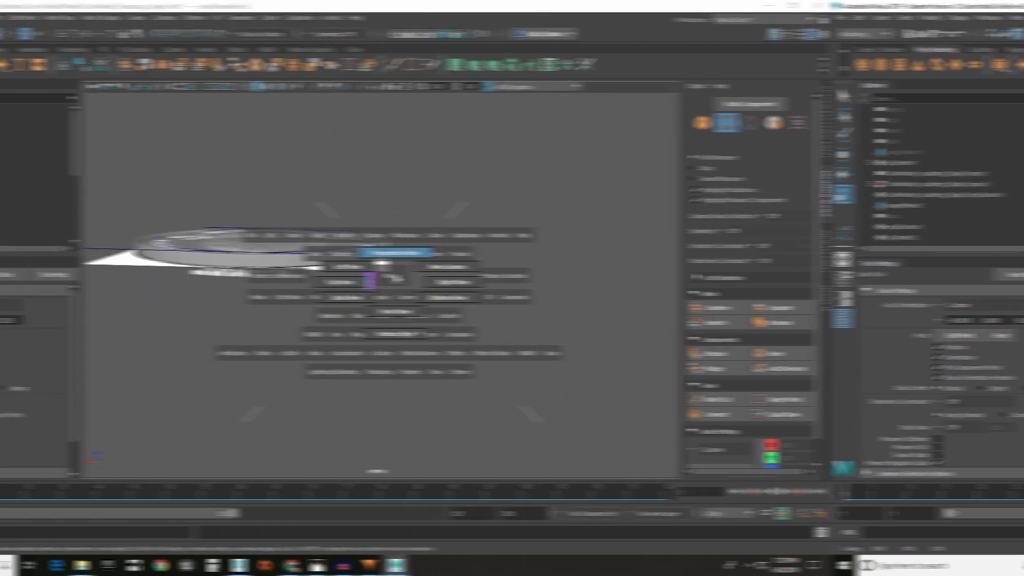
{"action": "left_click_drag", "start_coordinate": [578, 260], "coordinate": [556, 281]}
{"action": "middle_click_drag", "start_coordinate": [386, 199], "coordinate": [567, 229], "text": "alt"}
{"action": "scroll", "coordinate": [512, 221], "scroll_direction": "up", "scroll_amount": 3}
{"action": "middle_click_drag", "start_coordinate": [467, 218], "coordinate": [495, 257], "text": "alt"}
{"action": "left_click_drag", "start_coordinate": [463, 226], "coordinate": [496, 240]}
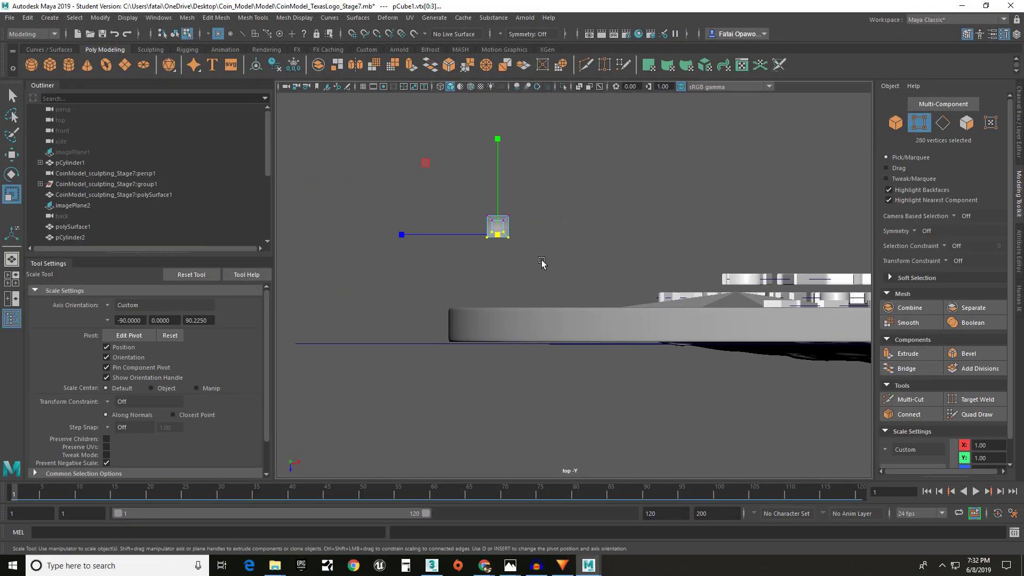
{"action": "left_click_drag", "start_coordinate": [474, 207], "coordinate": [495, 251]}
{"action": "middle_click_drag", "start_coordinate": [488, 269], "coordinate": [480, 261], "text": "alt"}
{"action": "left_click_drag", "start_coordinate": [480, 261], "coordinate": [562, 249], "text": "alt"}
- In the perspective view, move the selected side vertices upward along the bar so its segments slant like rope strands
{"action": "right_click_drag", "start_coordinate": [524, 262], "coordinate": [523, 258]}
{"action": "key", "text": "space"}
{"action": "left_click_drag", "start_coordinate": [523, 258], "coordinate": [277, 231]}
{"action": "key", "text": "w"}
{"action": "left_click_drag", "start_coordinate": [582, 288], "coordinate": [556, 270], "text": "alt"}
{"action": "scroll", "coordinate": [555, 271], "scroll_direction": "up", "scroll_amount": 3}
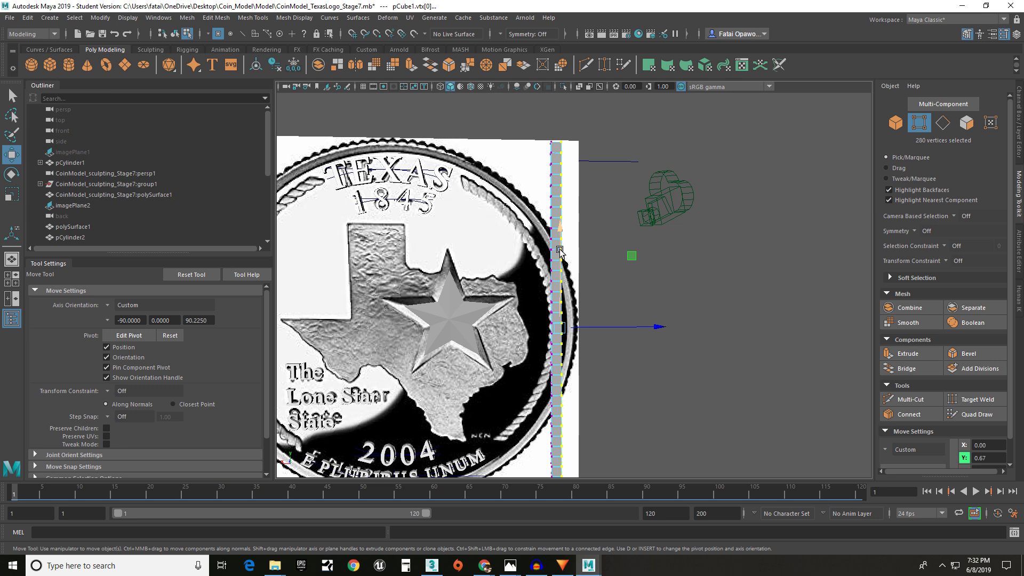
{"action": "left_click_drag", "start_coordinate": [596, 234], "coordinate": [580, 194], "text": "alt"}
{"action": "left_click_drag", "start_coordinate": [563, 256], "coordinate": [570, 239]}
{"action": "key", "text": "ctrl+z"}
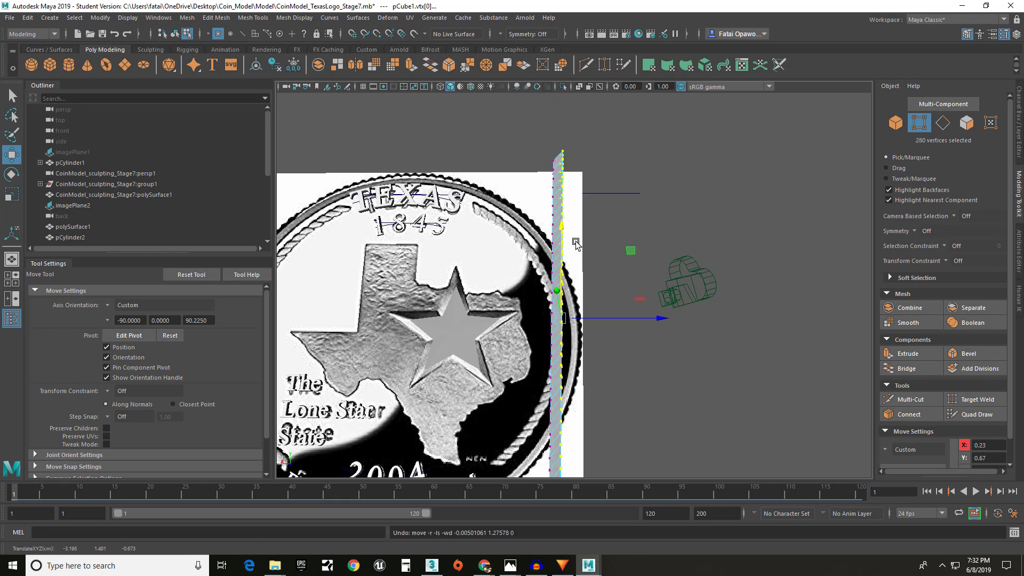
- Clear the vertex selection and preview the slanted bar smoothed as a twisted rope
{"action": "left_click", "coordinate": [628, 230]}
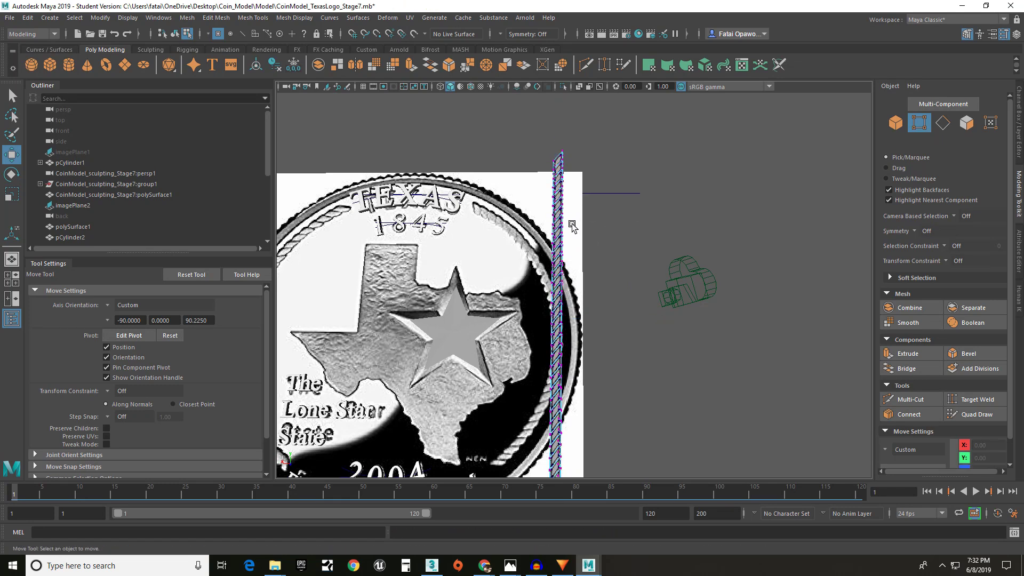
{"action": "scroll", "coordinate": [560, 227], "scroll_direction": "up", "scroll_amount": 4}
{"action": "scroll", "coordinate": [557, 228], "scroll_direction": "up", "scroll_amount": 3}
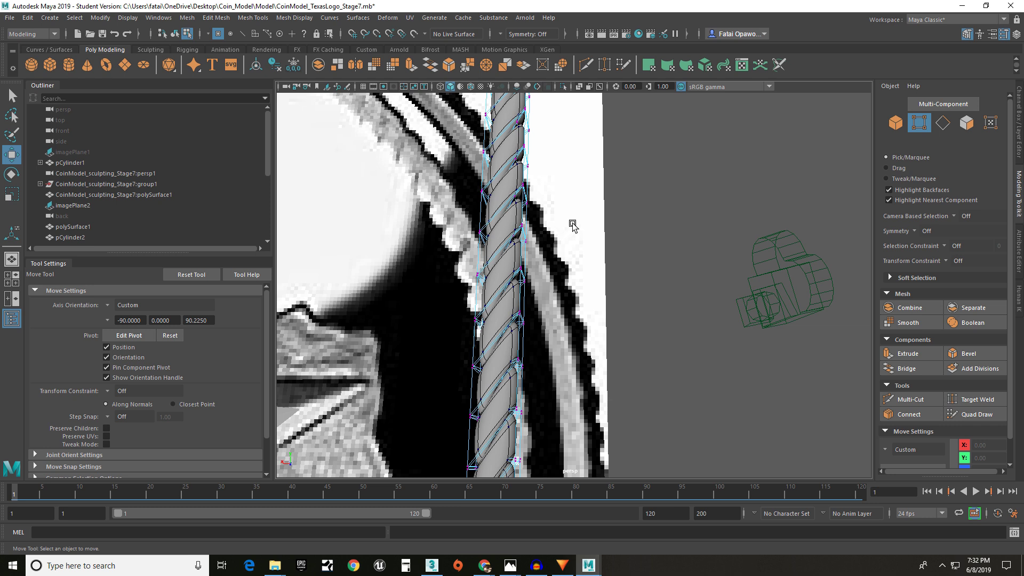
{"action": "scroll", "coordinate": [572, 225], "scroll_direction": "down", "scroll_amount": 1}
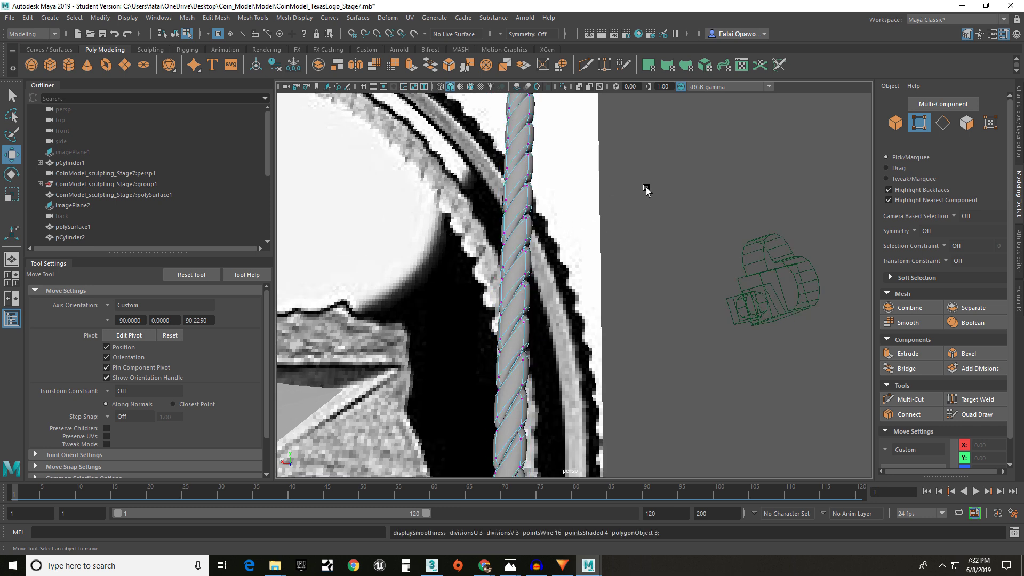
{"action": "scroll", "coordinate": [613, 213], "scroll_direction": "down", "scroll_amount": 3}
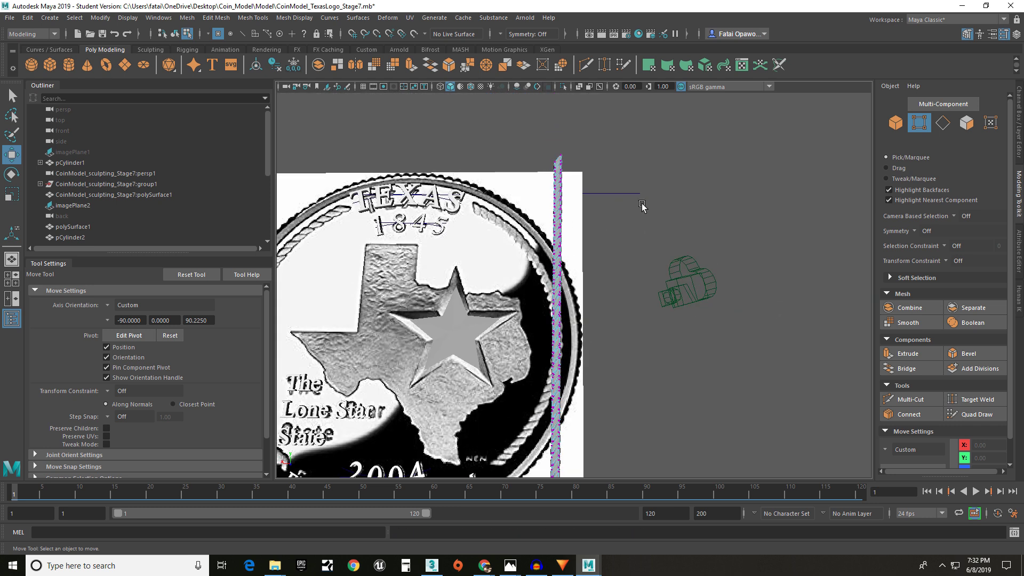
- Switch from vertex to object selection and select the whole twisted bar
{"action": "key", "text": "q"}
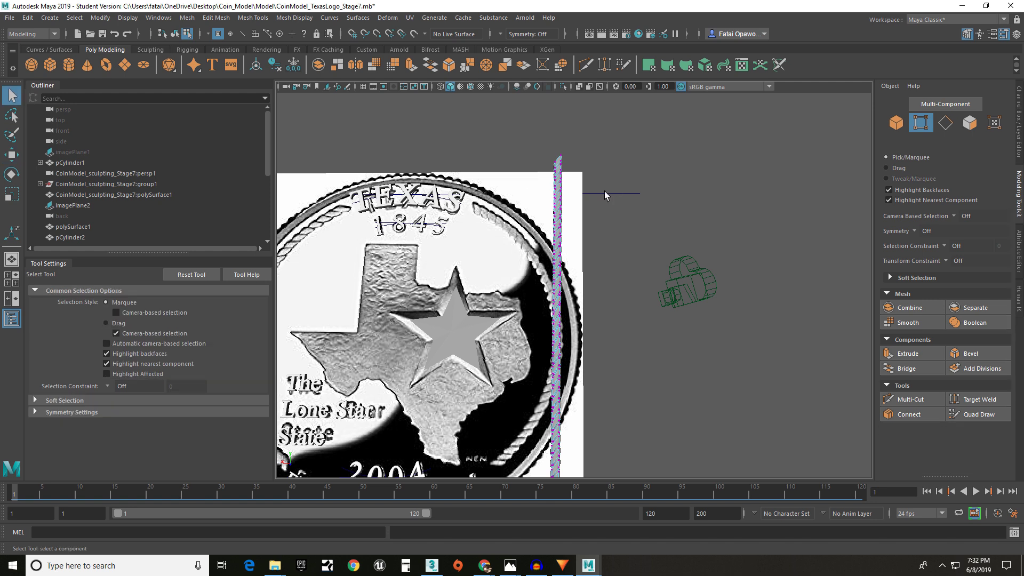
{"action": "left_click", "coordinate": [563, 182]}
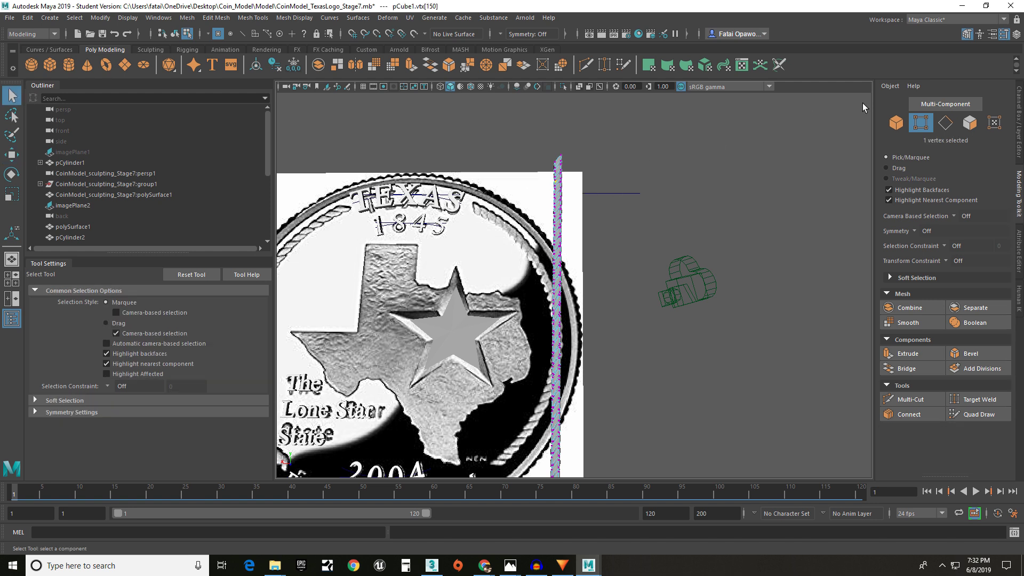
{"action": "left_click", "coordinate": [896, 122]}
{"action": "left_click", "coordinate": [642, 214]}
{"action": "middle_click_drag", "start_coordinate": [614, 291], "coordinate": [622, 232], "text": "alt"}
{"action": "mouse_move", "coordinate": [634, 256]}
{"action": "left_mouse_down", "text": "alt"}
{"action": "mouse_move", "coordinate": [603, 262]}
{"action": "mouse_move", "coordinate": [634, 265]}
{"action": "left_mouse_up", "text": "alt"}
{"action": "left_click", "coordinate": [565, 141]}
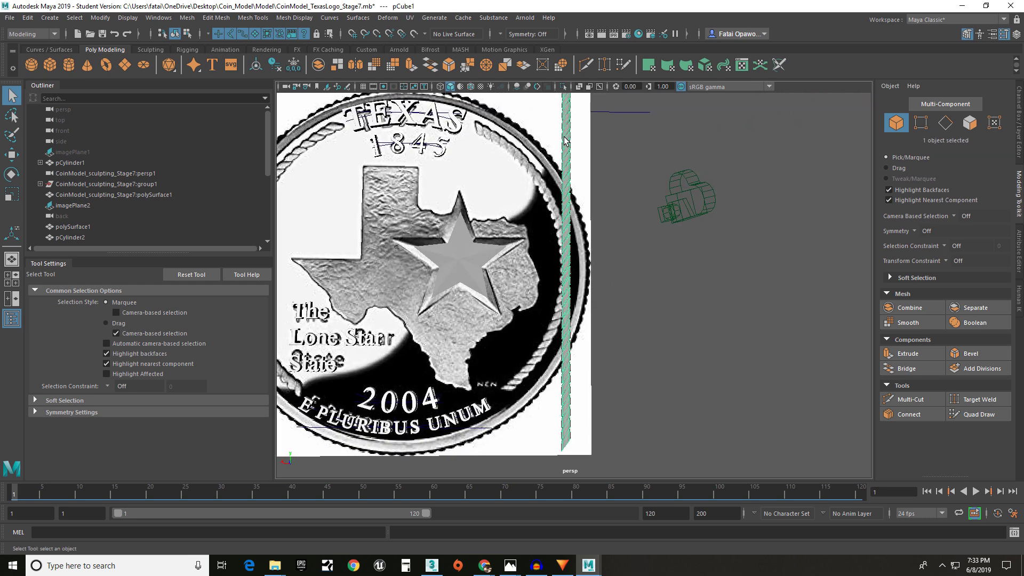
- Apply a nonlinear Bend deformer to the twisted bar and set its curvature to about 59.4
{"action": "left_click", "coordinate": [336, 18]}
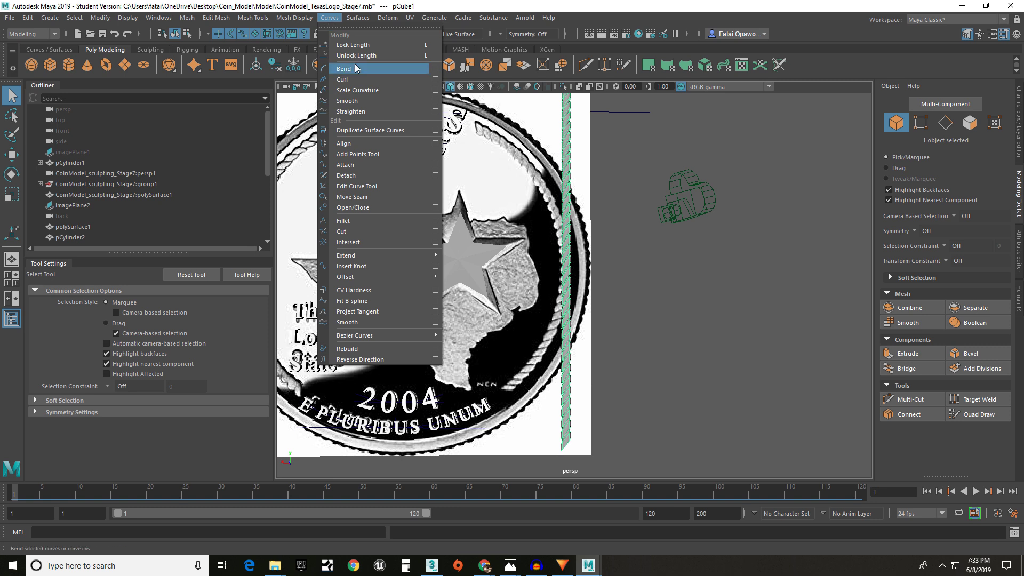
{"action": "left_click", "coordinate": [299, 19]}
{"action": "left_click", "coordinate": [388, 18]}
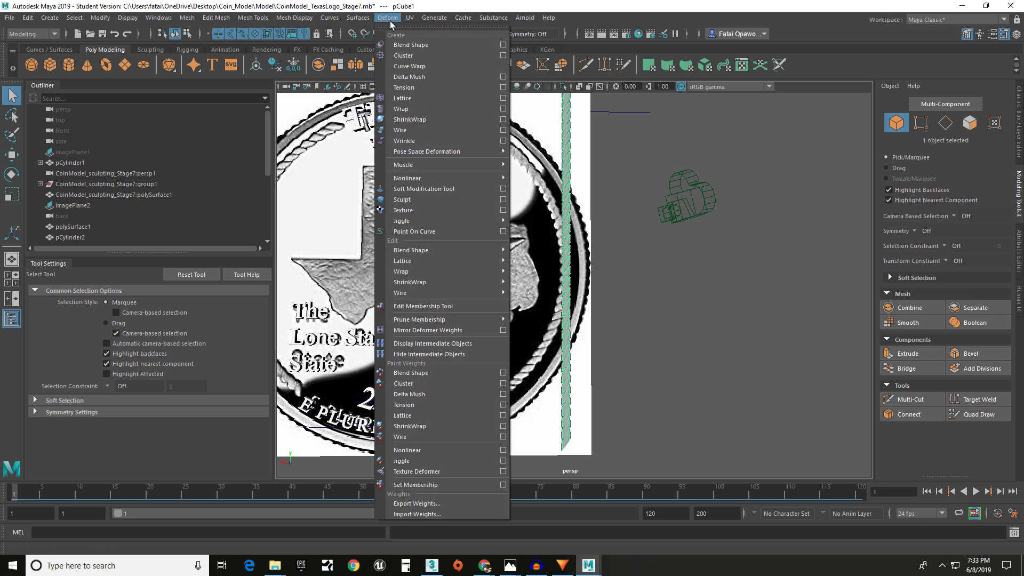
{"action": "mouse_move", "coordinate": [464, 178]}
{"action": "left_click", "coordinate": [536, 180]}
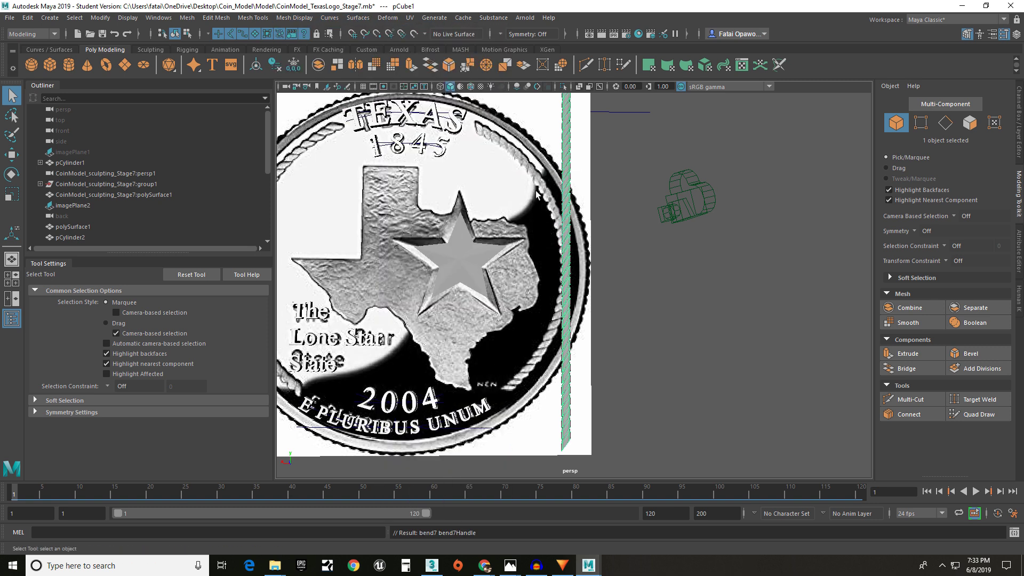
{"action": "scroll", "coordinate": [577, 203], "scroll_direction": "down", "scroll_amount": 5}
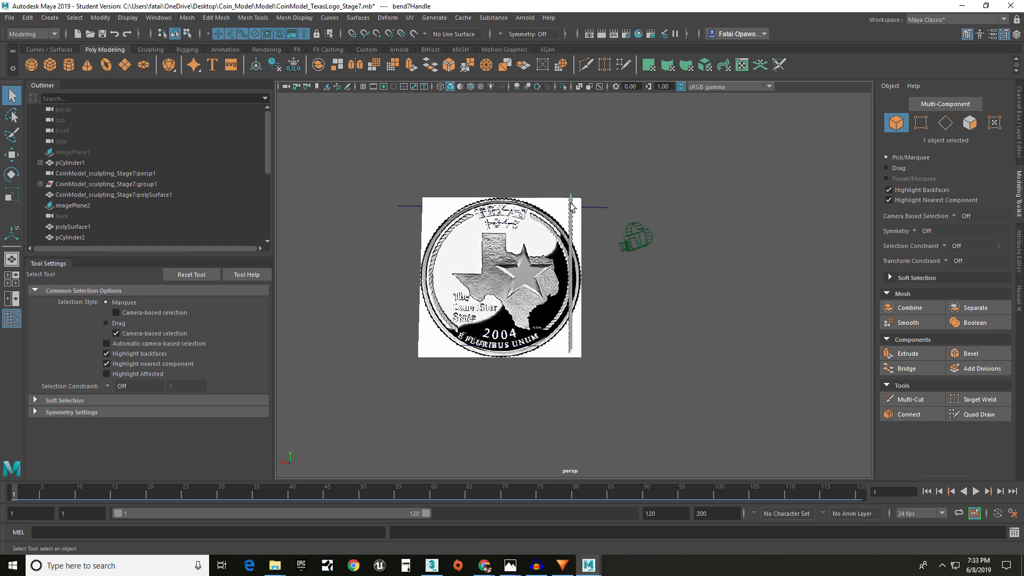
{"action": "scroll", "coordinate": [574, 213], "scroll_direction": "up", "scroll_amount": 3}
{"action": "left_click", "coordinate": [1019, 247]}
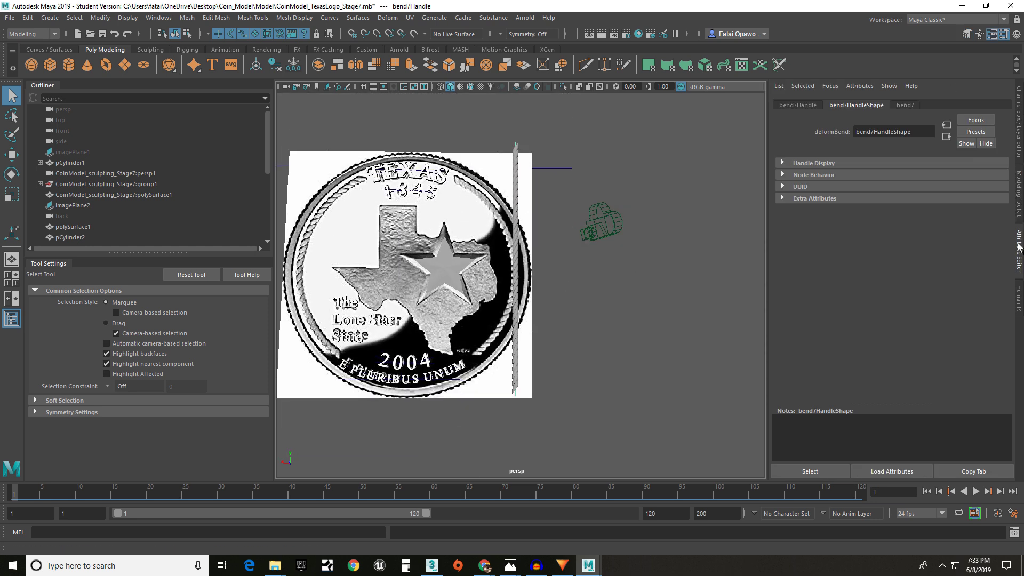
{"action": "left_click", "coordinate": [905, 105]}
{"action": "left_click_drag", "start_coordinate": [947, 174], "coordinate": [967, 183]}
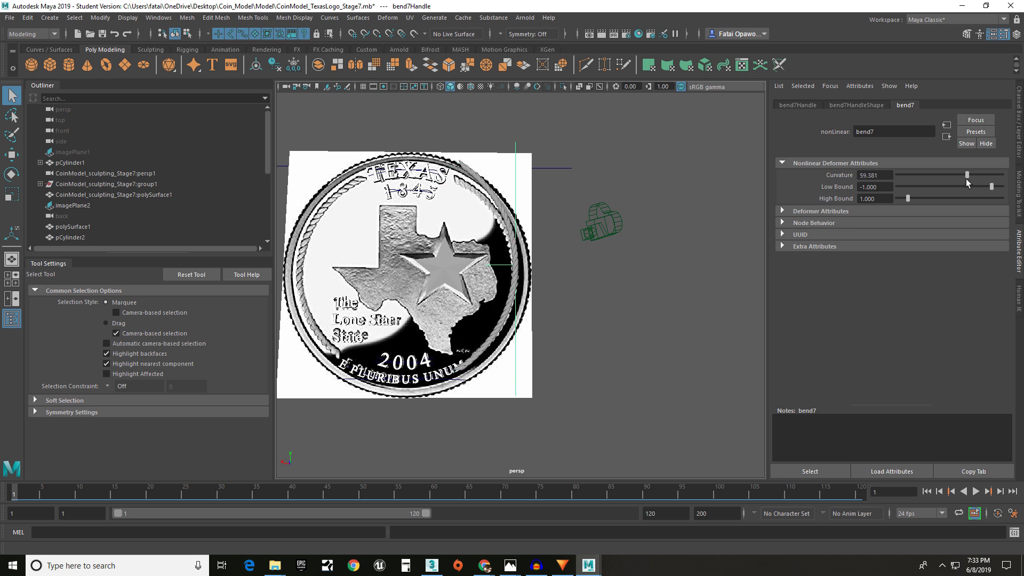
- Check the bent rope against the reference rope border in the back view and undo the bend
{"action": "scroll", "coordinate": [479, 275], "scroll_direction": "up", "scroll_amount": 3}
{"action": "middle_click_drag", "start_coordinate": [494, 268], "coordinate": [589, 272], "text": "alt"}
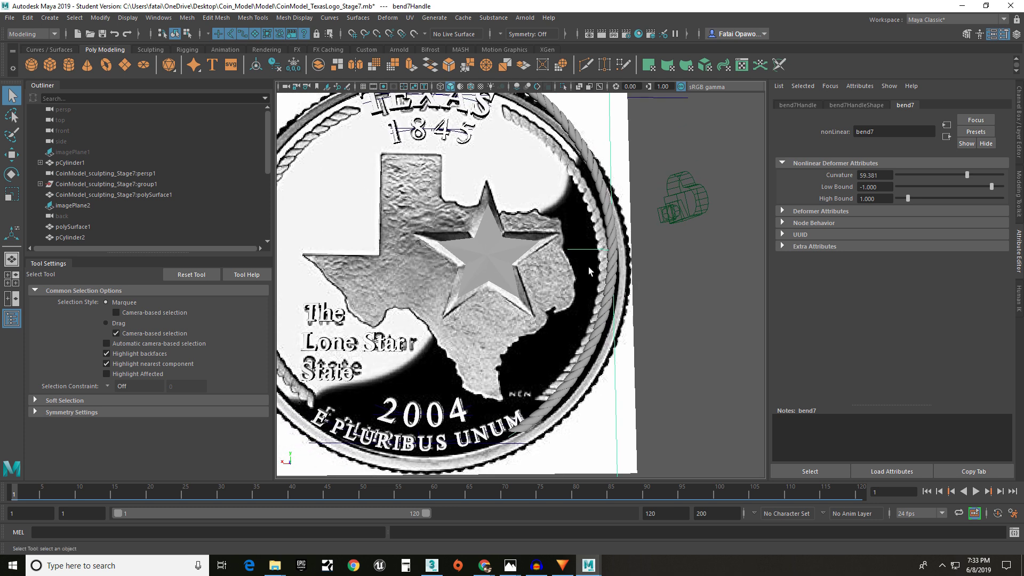
{"action": "right_click", "coordinate": [562, 274]}
{"action": "key", "text": "space"}
{"action": "left_click_drag", "start_coordinate": [562, 274], "coordinate": [564, 249]}
{"action": "left_click_drag", "start_coordinate": [565, 253], "coordinate": [509, 289]}
{"action": "key", "text": "a"}
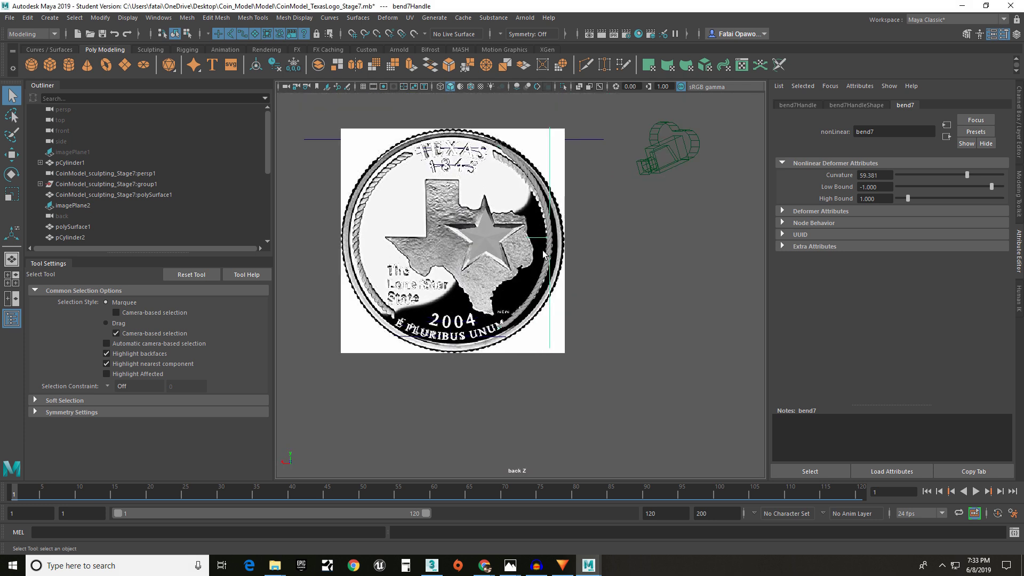
{"action": "key", "text": "r"}
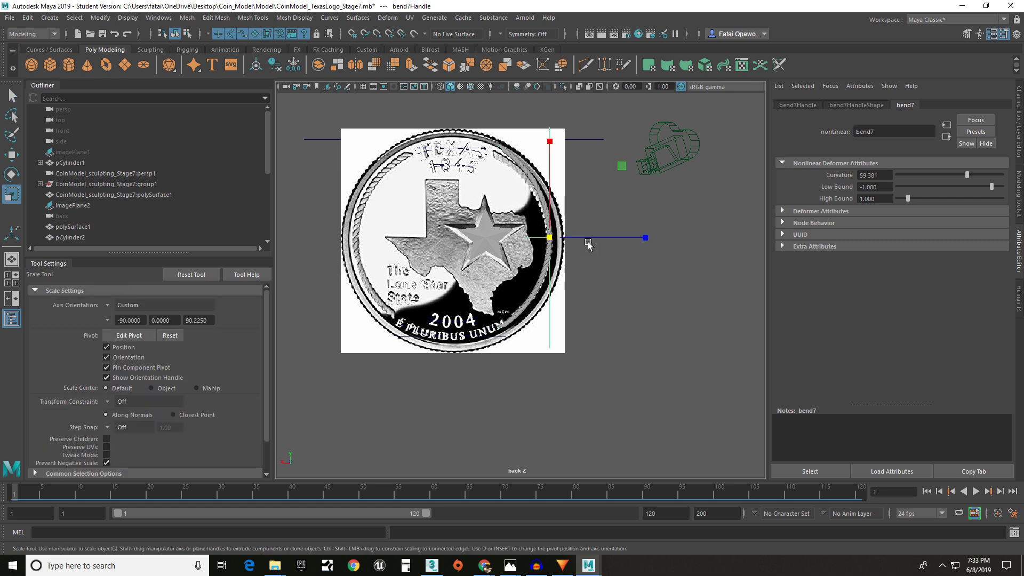
{"action": "left_click", "coordinate": [552, 314]}
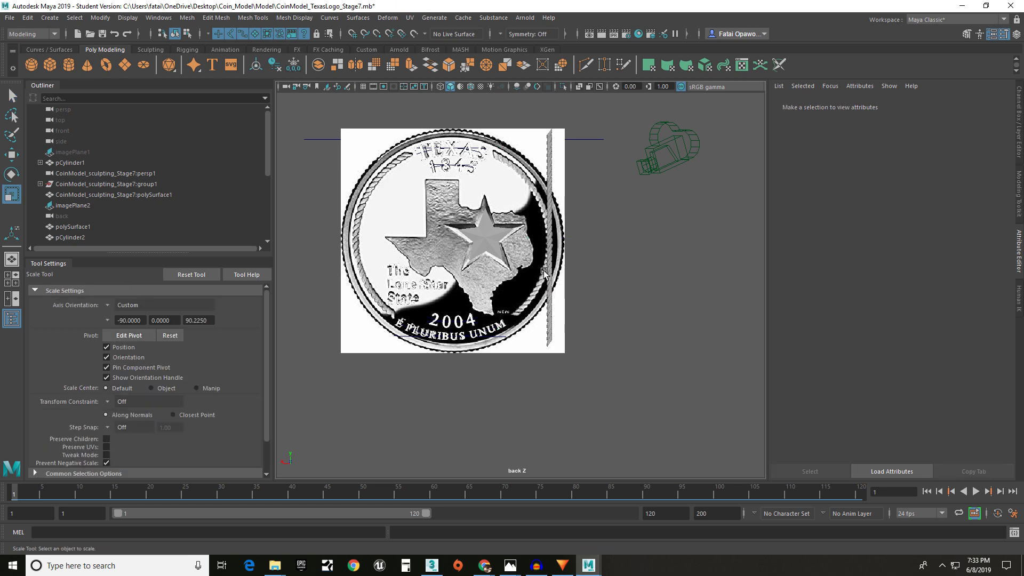
- Select the straight twisted bar, shorten it slightly and adjust its position along the coin's edge
{"action": "left_click", "coordinate": [550, 251]}
{"action": "left_click_drag", "start_coordinate": [551, 245], "coordinate": [576, 243]}
{"action": "key", "text": "w"}
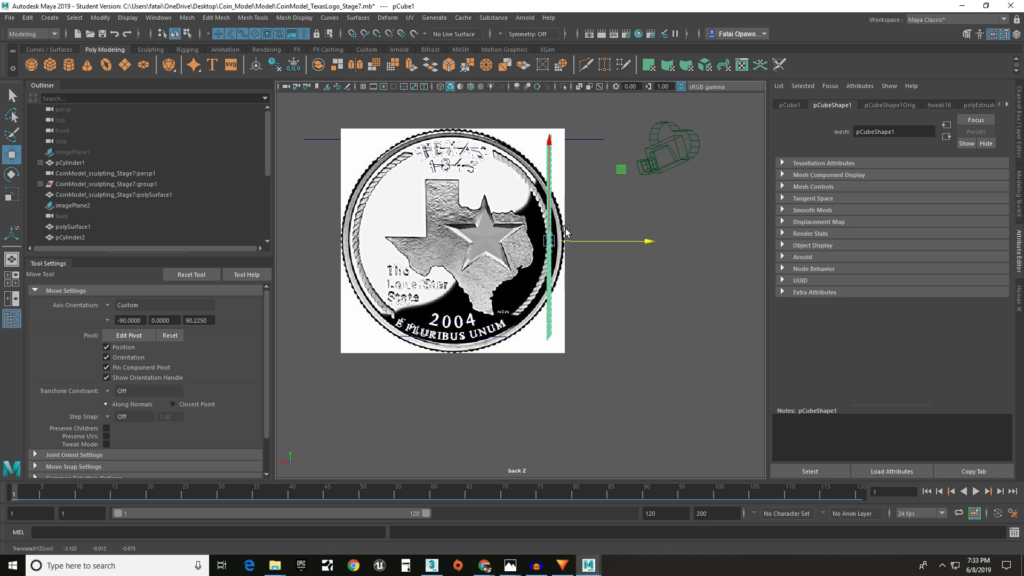
- Apply a nonlinear Bend deformer to the straight twisted bar and set its curvature to about 64.9
{"action": "left_click", "coordinate": [387, 18]}
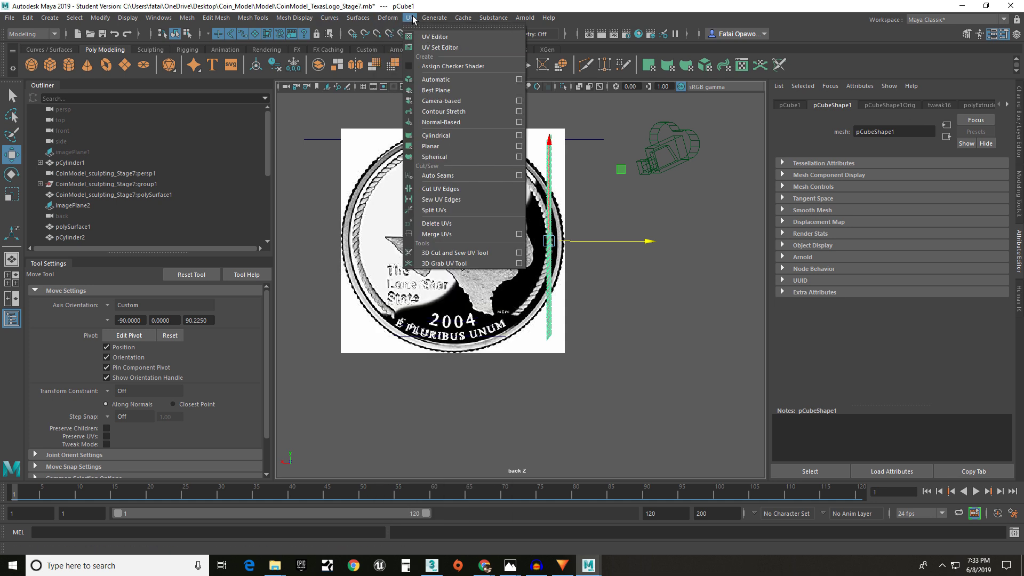
{"action": "mouse_move", "coordinate": [340, 20]}
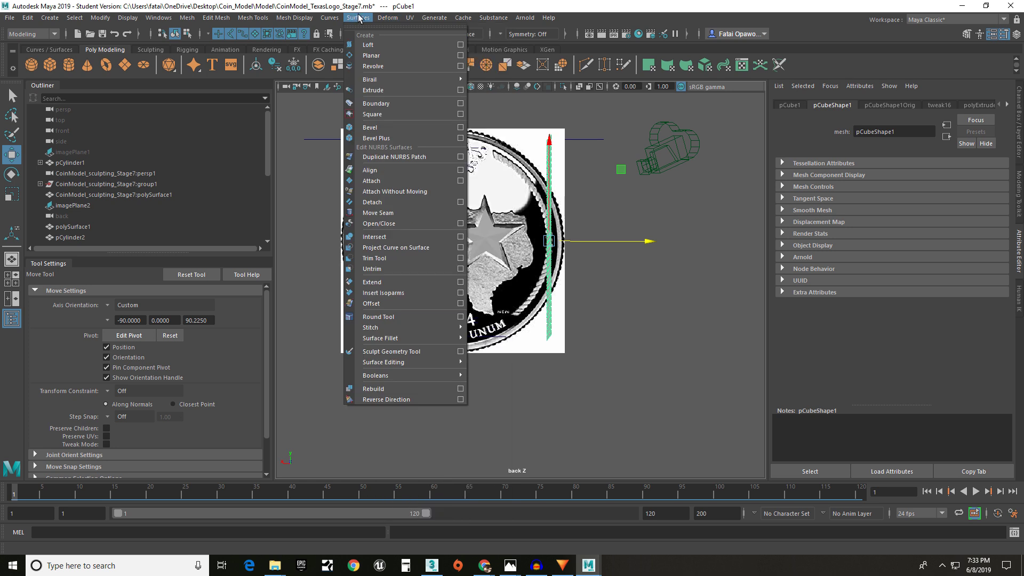
{"action": "mouse_move", "coordinate": [301, 19]}
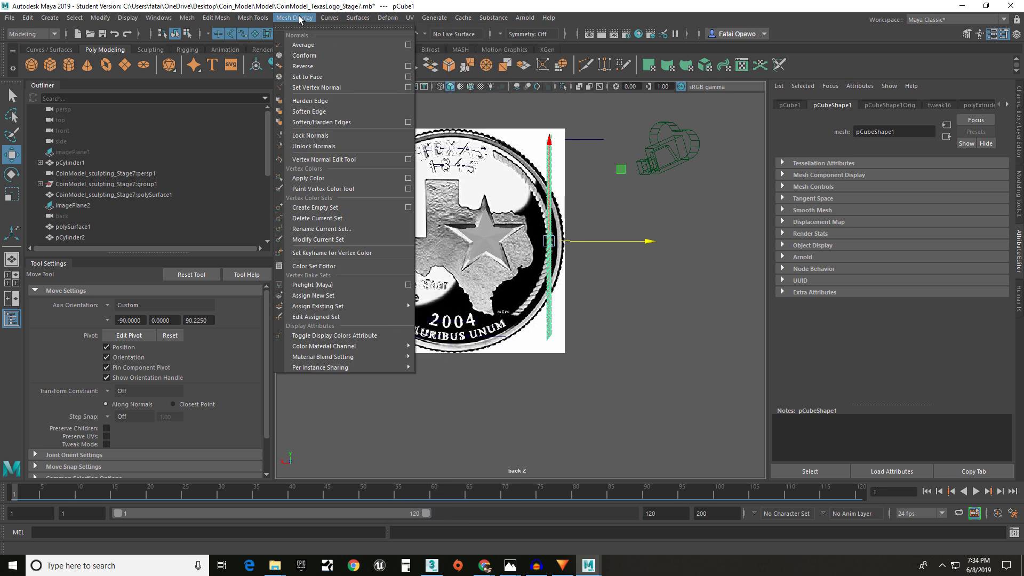
{"action": "mouse_move", "coordinate": [265, 19]}
{"action": "mouse_move", "coordinate": [446, 19]}
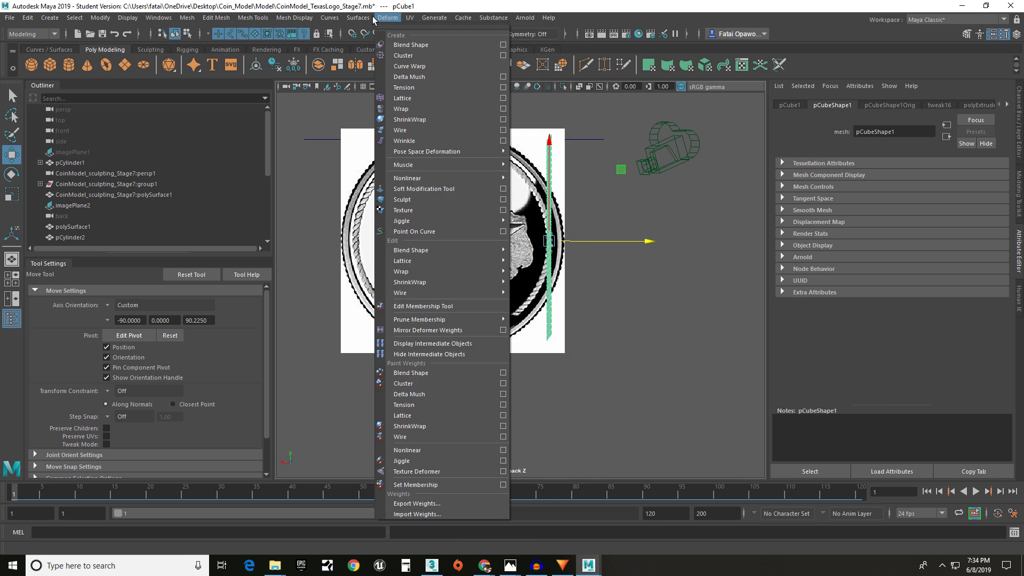
{"action": "mouse_move", "coordinate": [454, 178]}
{"action": "left_click", "coordinate": [530, 189]}
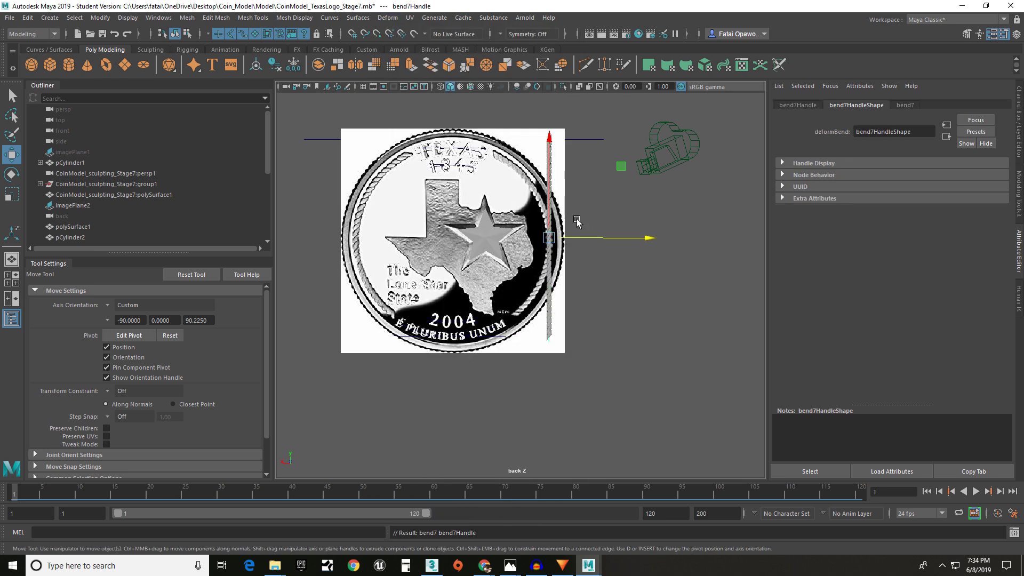
{"action": "left_click", "coordinate": [907, 105]}
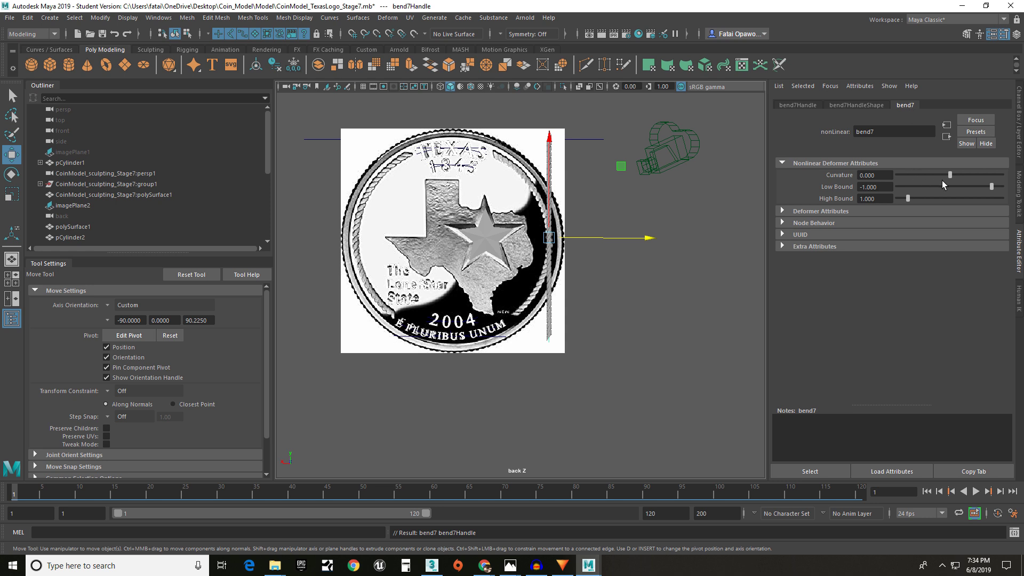
{"action": "left_click_drag", "start_coordinate": [951, 177], "coordinate": [967, 170]}
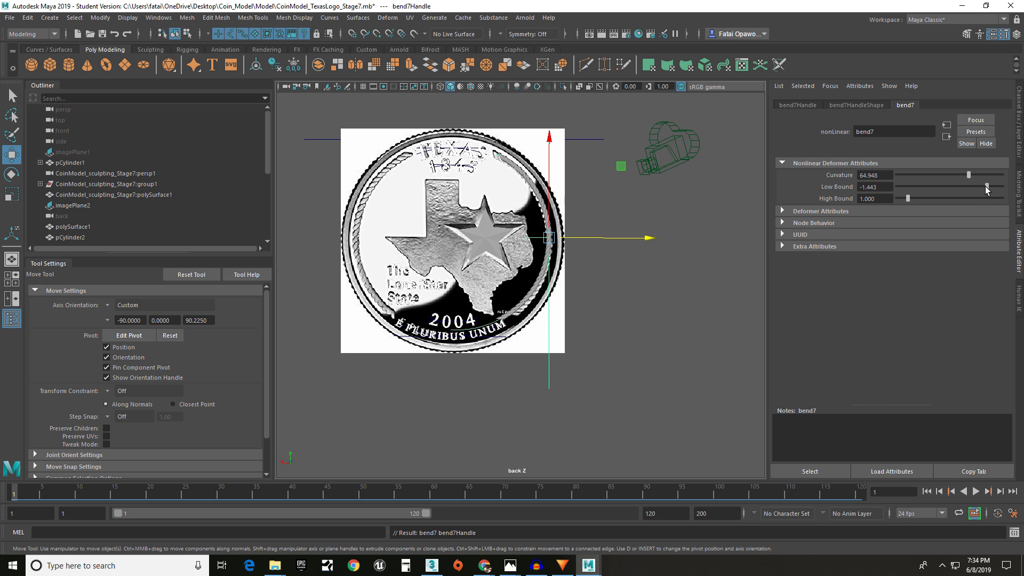
- Undo the bend's low-bound change and nudge the curved rope along the coin's edge to fit the reference border
{"action": "key", "text": "ctrl+z"}
{"action": "left_click_drag", "start_coordinate": [547, 180], "coordinate": [547, 184]}
{"action": "key", "text": "ctrl+z"}
{"action": "key", "text": "ctrl+z"}
{"action": "left_click_drag", "start_coordinate": [547, 170], "coordinate": [547, 168]}
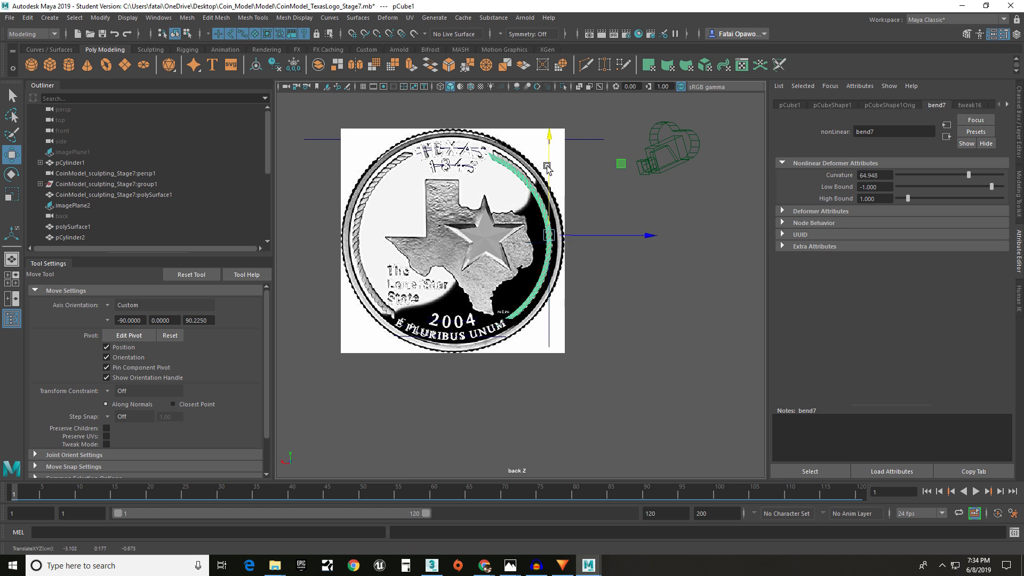
{"action": "left_click_drag", "start_coordinate": [553, 235], "coordinate": [553, 227]}
{"action": "key", "text": "ctrl+z"}
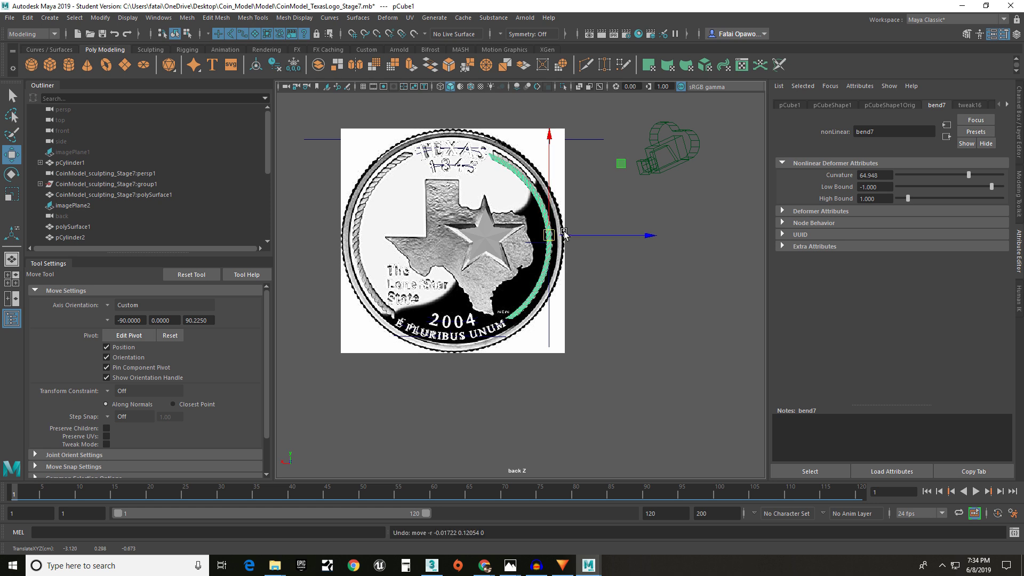
- Shift the bend handle slightly and fine-tune the curved rope's placement over the reference border
{"action": "left_click", "coordinate": [529, 243]}
{"action": "left_click_drag", "start_coordinate": [584, 243], "coordinate": [582, 243]}
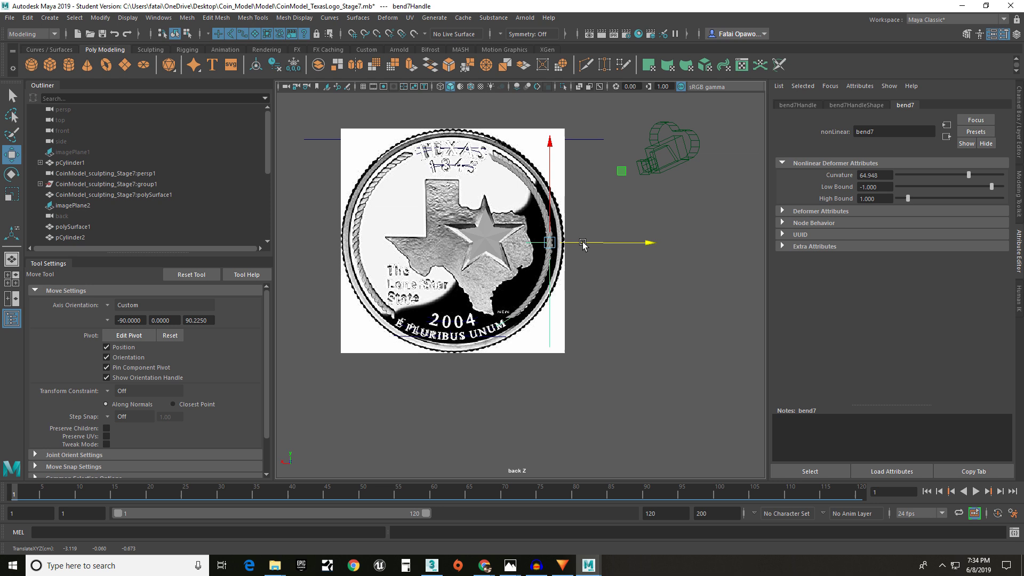
{"action": "left_click", "coordinate": [543, 207]}
{"action": "left_click_drag", "start_coordinate": [548, 230], "coordinate": [552, 229]}
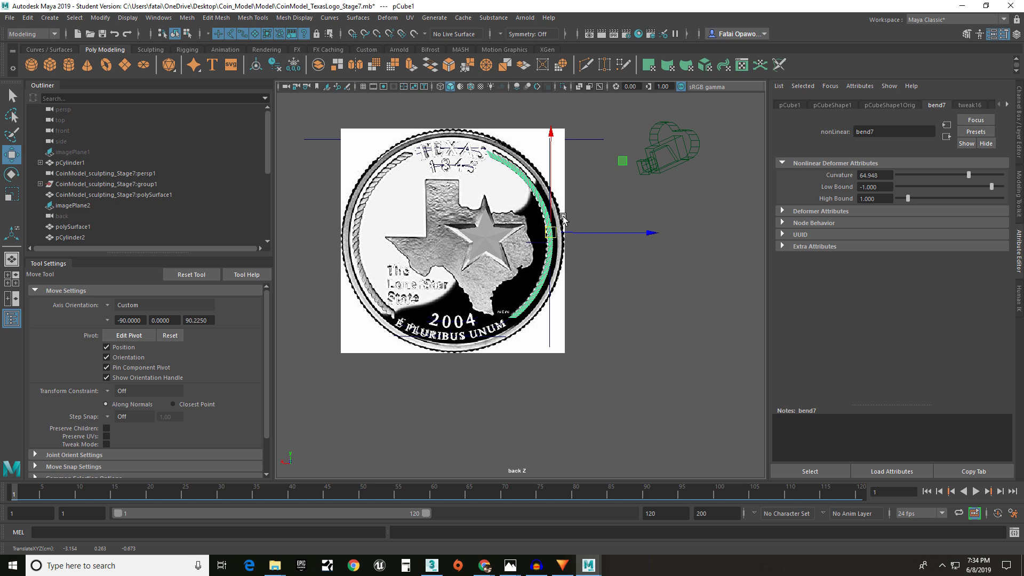
{"action": "key", "text": "e"}
{"action": "left_click_drag", "start_coordinate": [627, 175], "coordinate": [629, 176]}
{"action": "key", "text": "w"}
{"action": "left_click", "coordinate": [629, 232]}
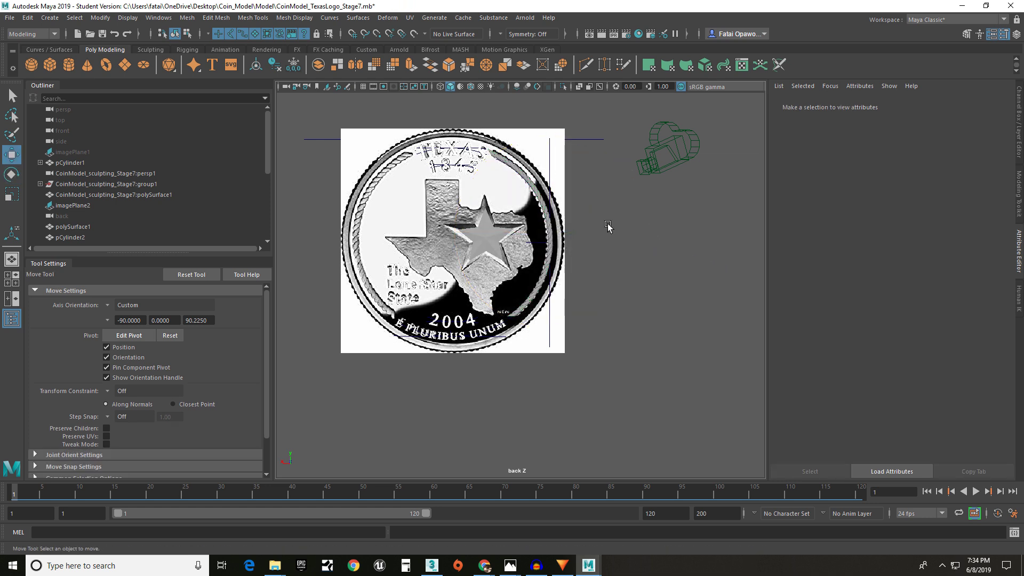
- Duplicate the curved rope, turn the copy around and place it over the rope border on the coin's opposite side
{"action": "left_click", "coordinate": [543, 209]}
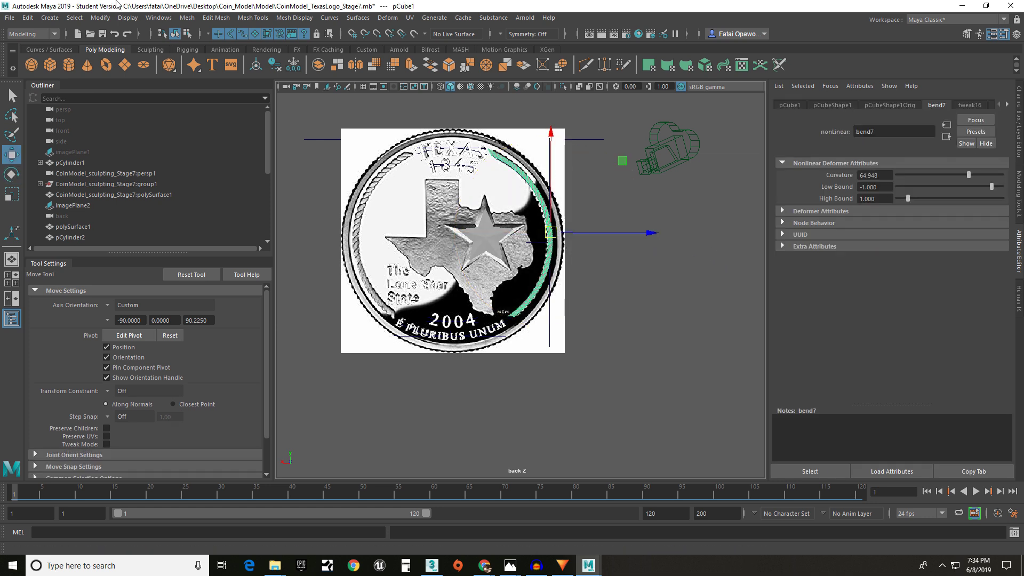
{"action": "left_click", "coordinate": [354, 65]}
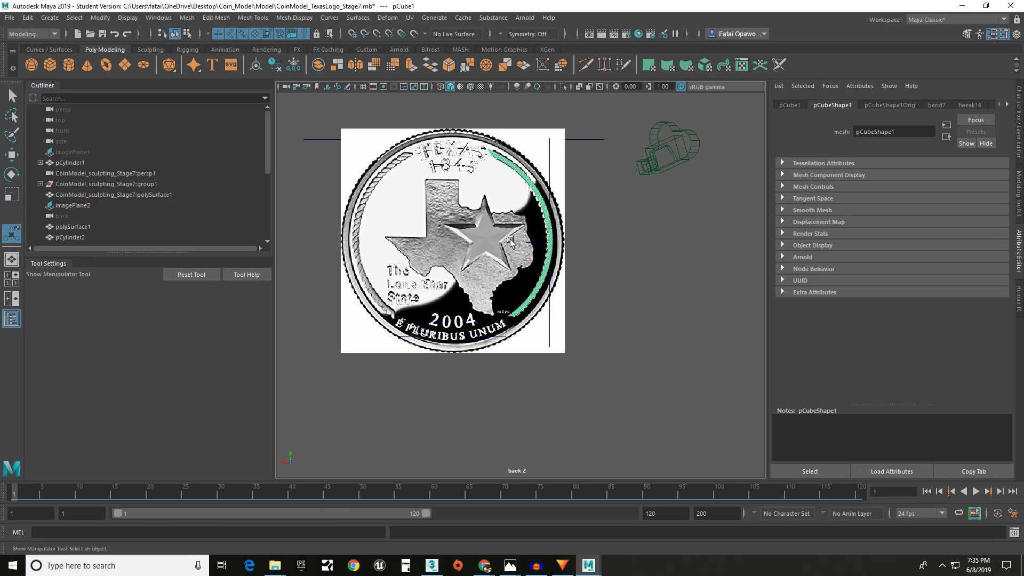
{"action": "key", "text": "w"}
{"action": "left_click_drag", "start_coordinate": [595, 231], "coordinate": [400, 214]}
{"action": "key", "text": "ctrl+d"}
{"action": "key", "text": "e"}
{"action": "left_click_drag", "start_coordinate": [365, 231], "coordinate": [552, 239]}
{"action": "key", "text": "j"}
{"action": "key", "text": "w"}
{"action": "left_click_drag", "start_coordinate": [429, 233], "coordinate": [427, 233]}
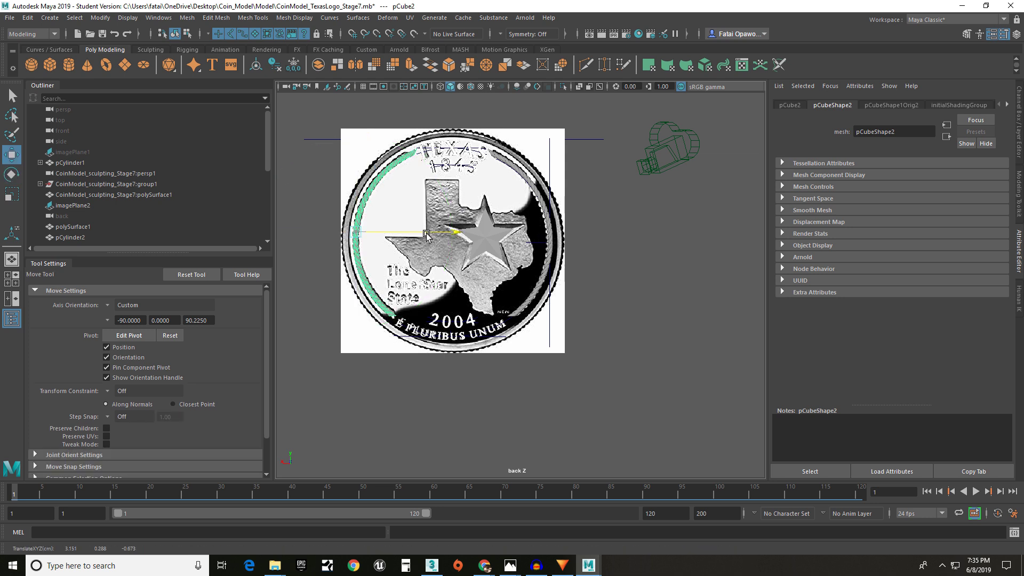
- Inspect both rope borders and the small initials near the southern tip of Texas against the reference image
{"action": "left_click", "coordinate": [576, 207]}
{"action": "left_click_drag", "start_coordinate": [432, 213], "coordinate": [434, 200], "text": "alt"}
{"action": "scroll", "coordinate": [516, 193], "scroll_direction": "up", "scroll_amount": 2}
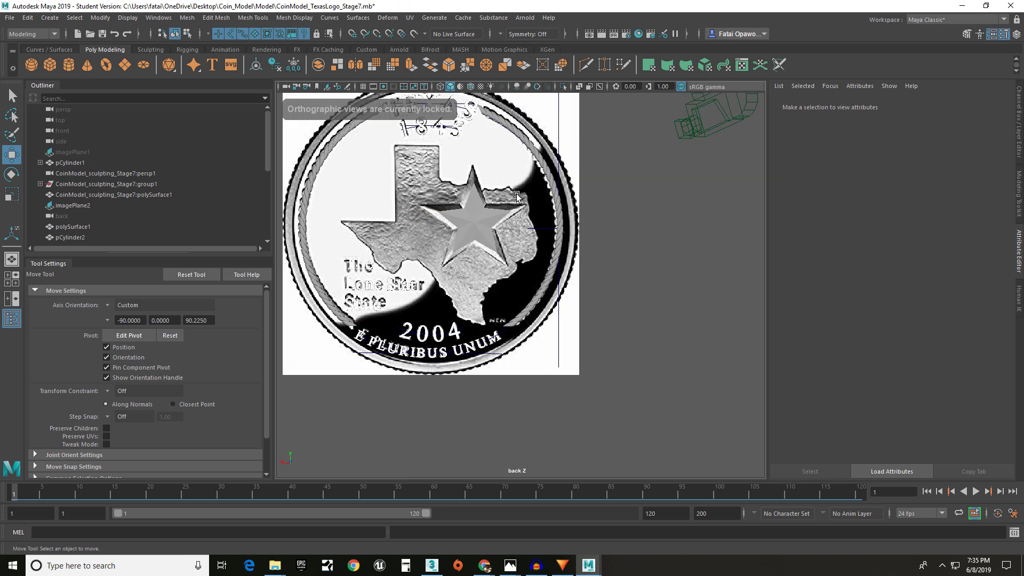
{"action": "scroll", "coordinate": [502, 214], "scroll_direction": "down", "scroll_amount": 2}
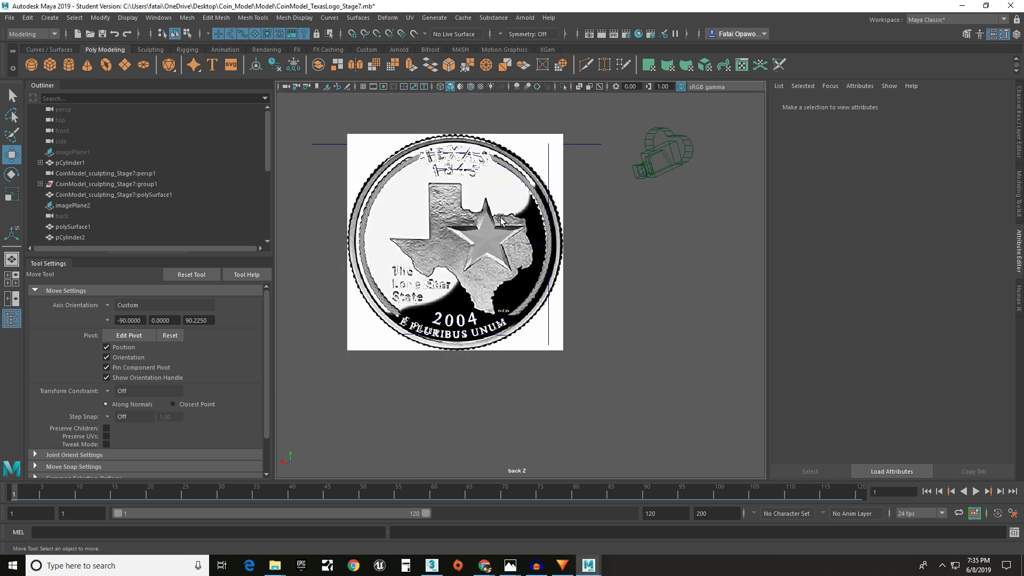
{"action": "scroll", "coordinate": [509, 320], "scroll_direction": "up", "scroll_amount": 4}
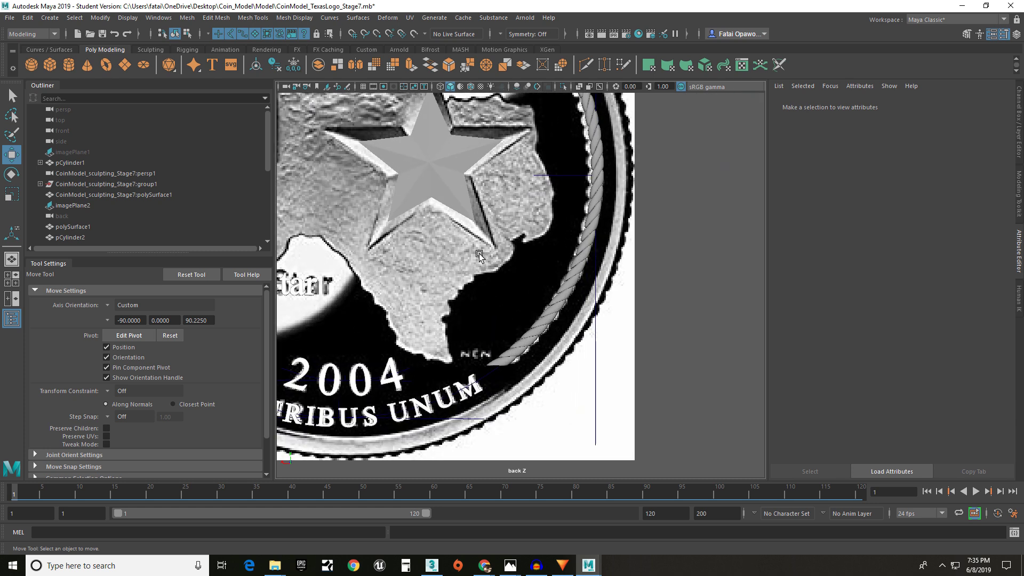
{"action": "mouse_move", "coordinate": [512, 565]}
{"action": "left_click", "coordinate": [579, 532]}
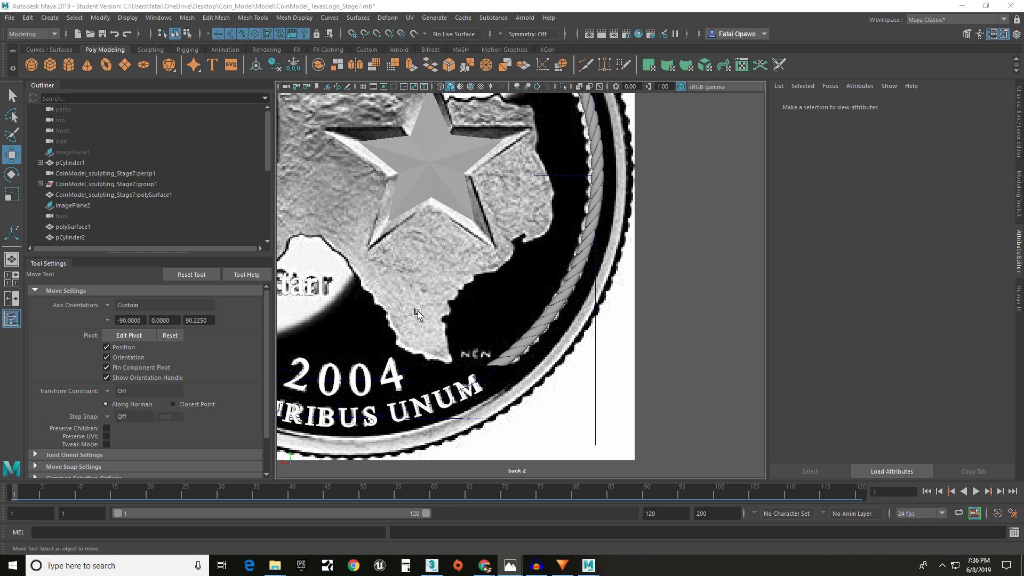
{"action": "middle_click_drag", "start_coordinate": [418, 314], "coordinate": [476, 269], "text": "alt"}
{"action": "scroll", "coordinate": [519, 306], "scroll_direction": "down", "scroll_amount": 3}
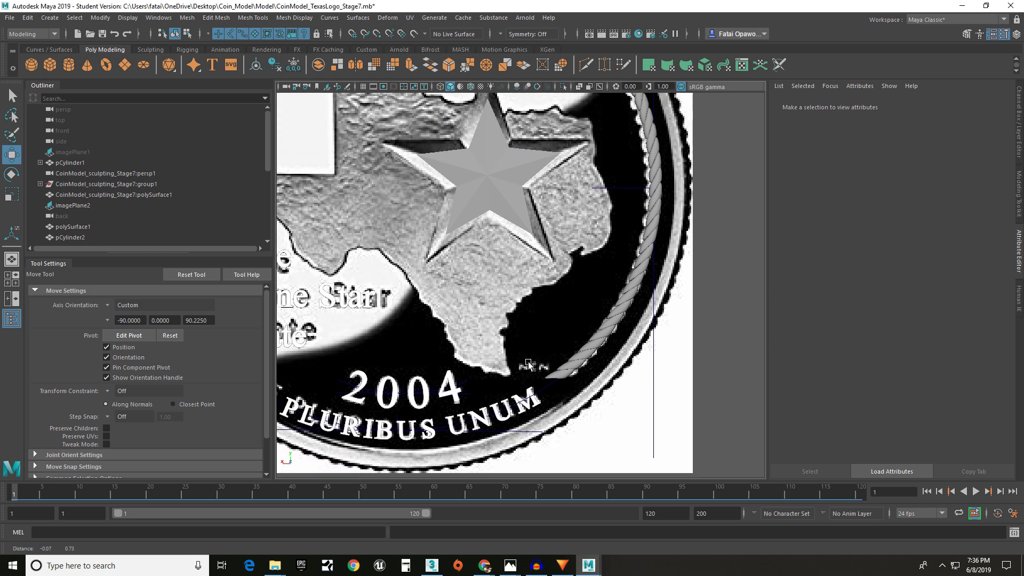
{"action": "scroll", "coordinate": [541, 344], "scroll_direction": "down", "scroll_amount": 5}
{"action": "scroll", "coordinate": [522, 293], "scroll_direction": "up", "scroll_amount": 1}
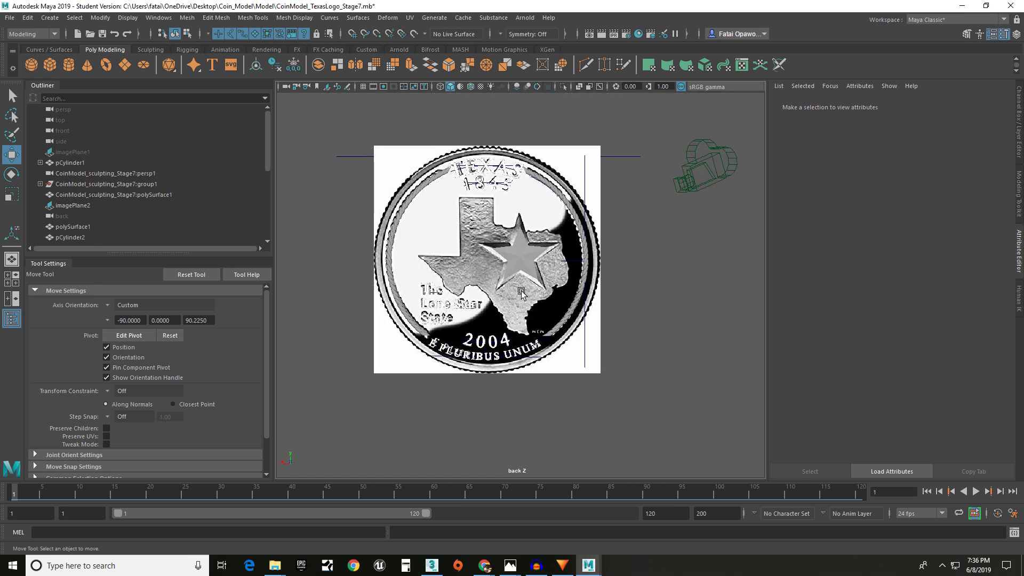
- Create a 3D type object, rotate it to read correctly in the back view and set its text to NEN
{"action": "left_click", "coordinate": [218, 65]}
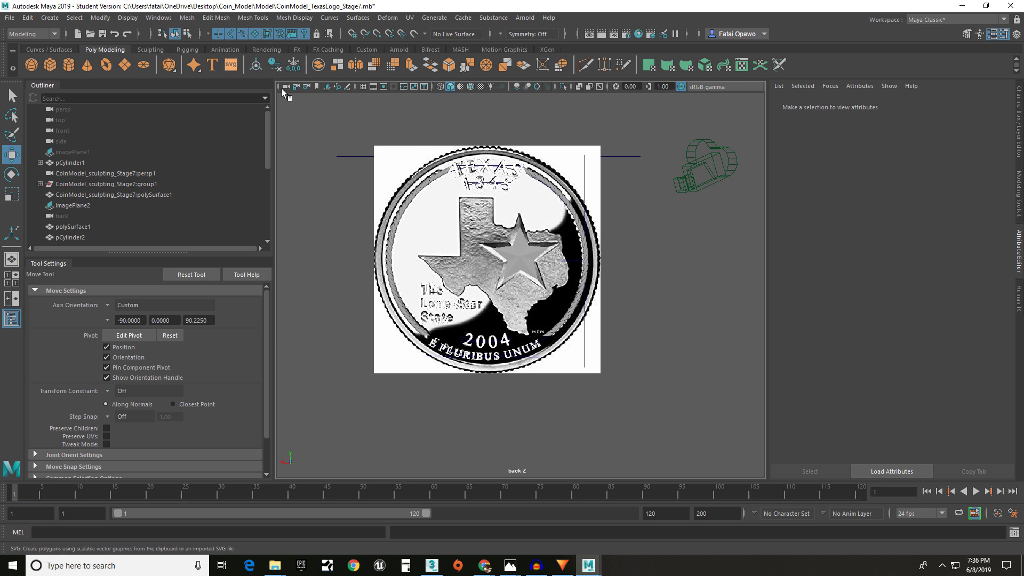
{"action": "scroll", "coordinate": [443, 235], "scroll_direction": "down", "scroll_amount": 3}
{"action": "key", "text": "e"}
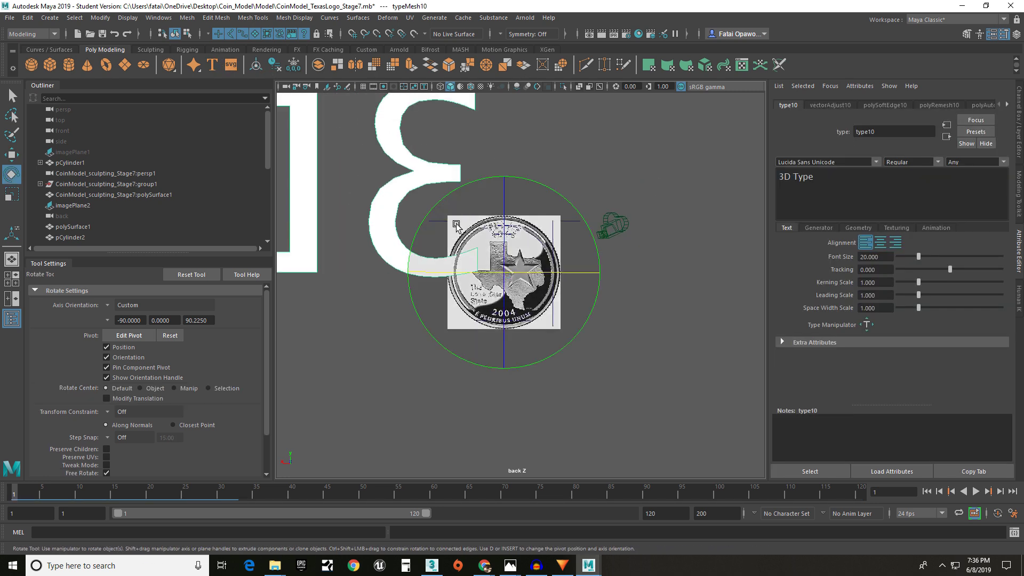
{"action": "scroll", "coordinate": [461, 226], "scroll_direction": "down", "scroll_amount": 2}
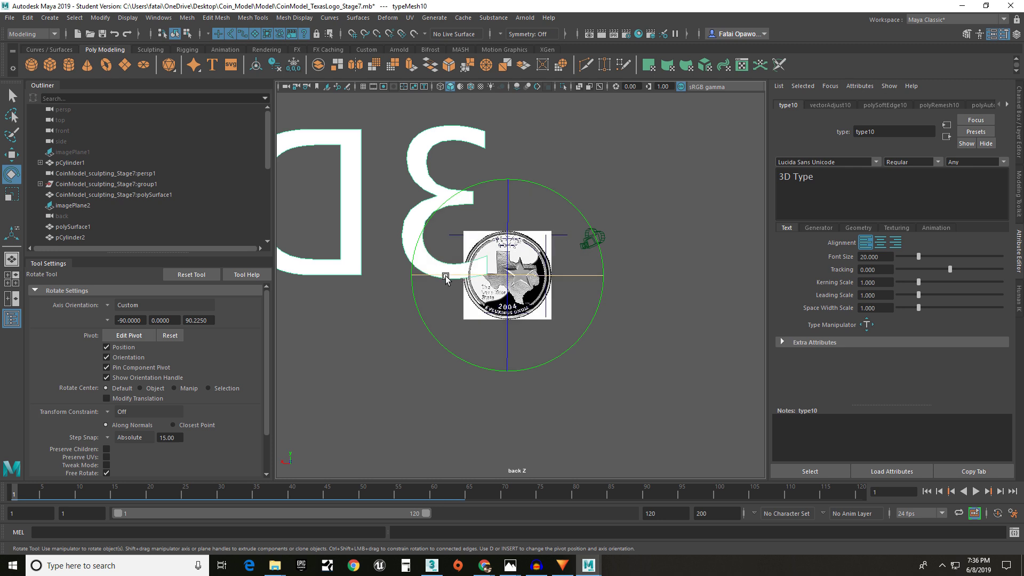
{"action": "left_click_drag", "start_coordinate": [445, 276], "coordinate": [625, 273]}
{"action": "scroll", "coordinate": [564, 279], "scroll_direction": "down", "scroll_amount": 2}
{"action": "left_click", "coordinate": [863, 195]}
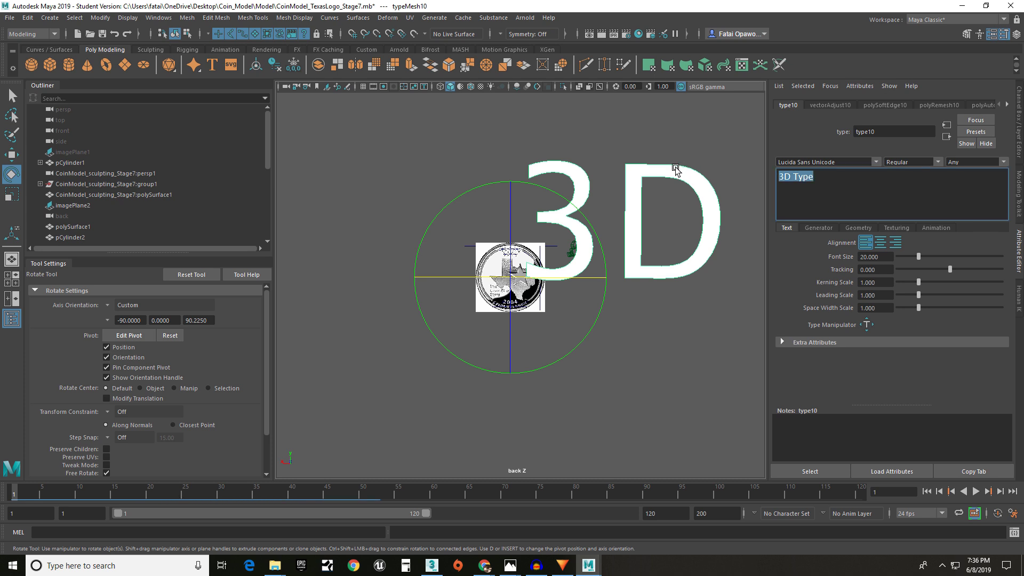
{"action": "type", "text": "NEN"}
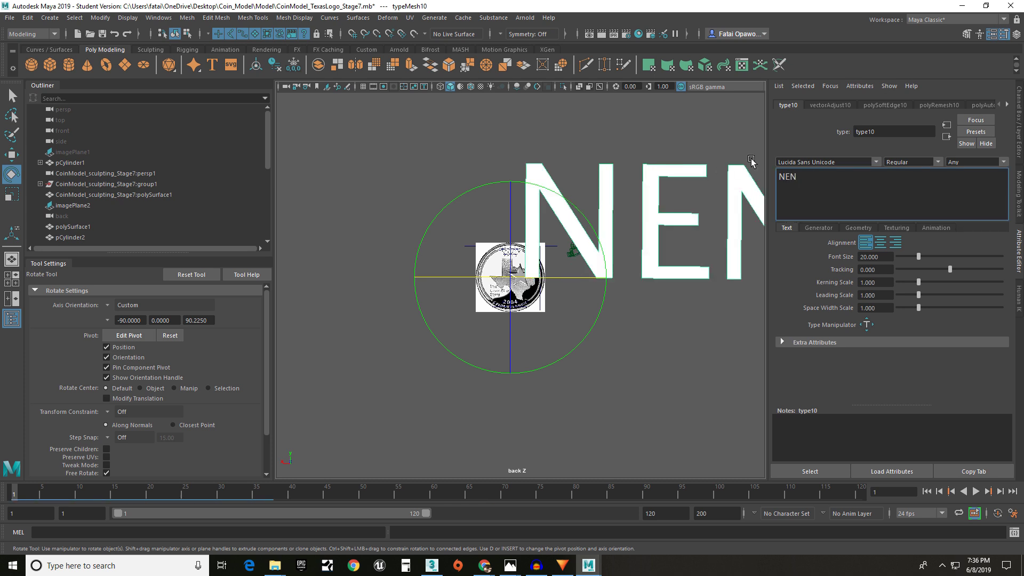
- Change the NEN text's font to Times New Roman and its font size to 0.5
{"action": "left_click", "coordinate": [876, 163]}
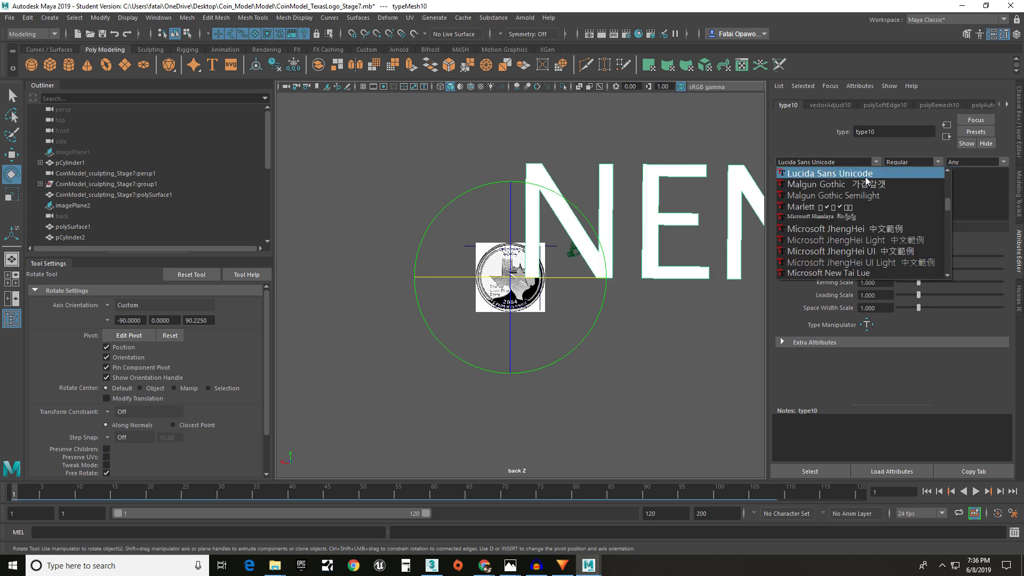
{"action": "scroll", "coordinate": [853, 213], "scroll_direction": "down", "scroll_amount": 15}
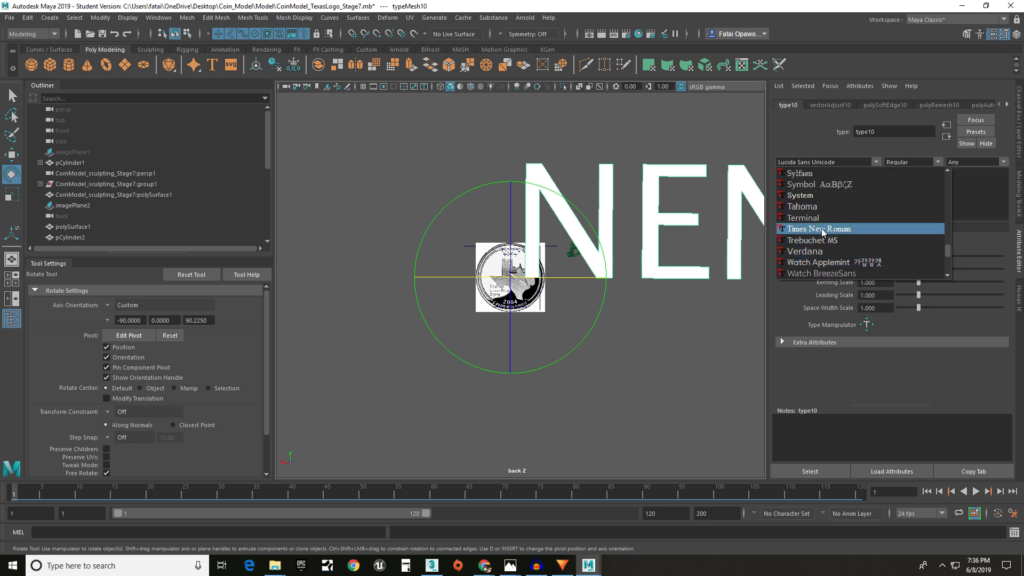
{"action": "left_click", "coordinate": [822, 229]}
{"action": "left_click", "coordinate": [886, 258]}
{"action": "type", "text": "0.5"}
{"action": "key", "text": "Return"}
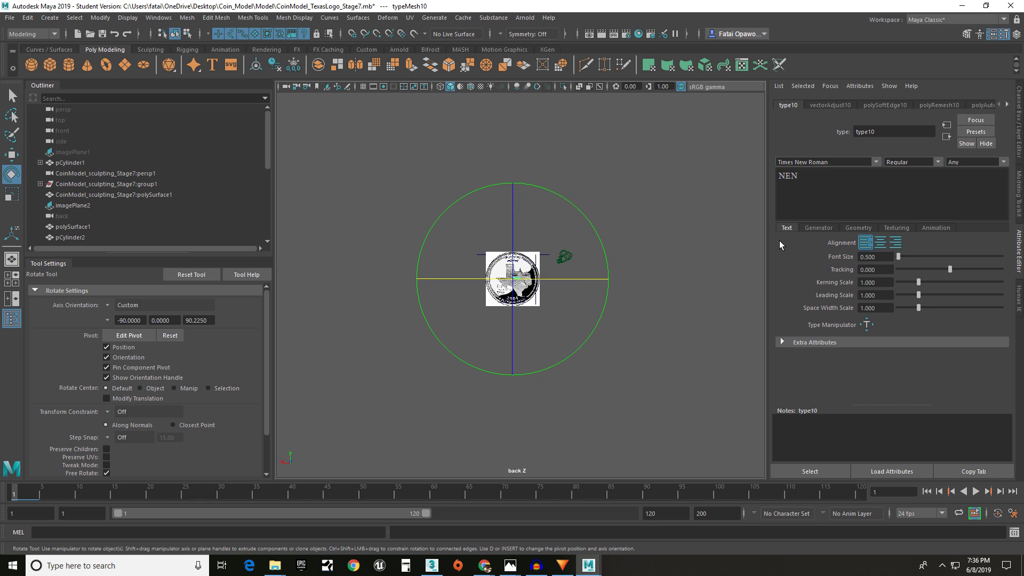
- Reduce the NEN text's extrude distance to 0.1
{"action": "key", "text": "f"}
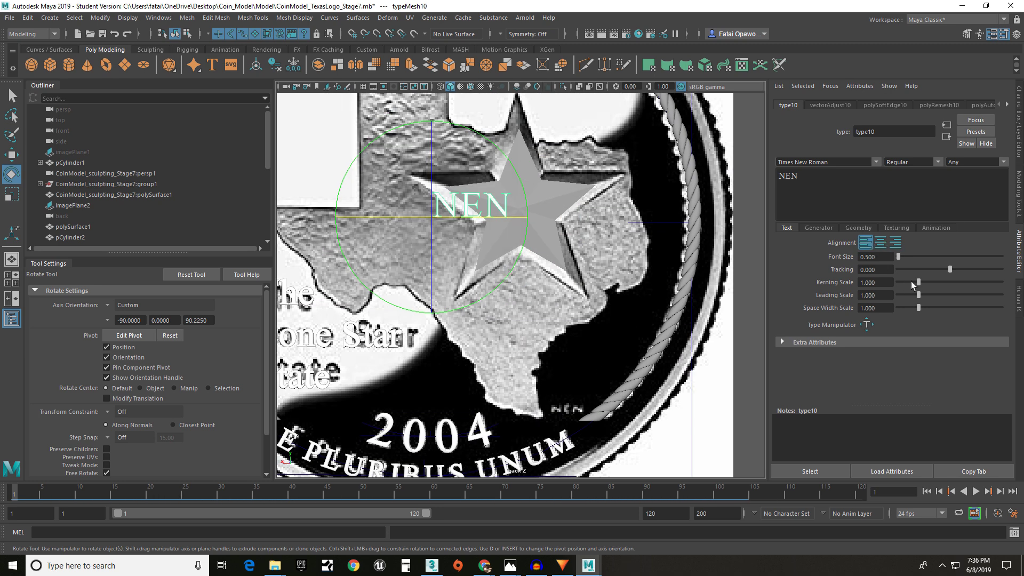
{"action": "left_click", "coordinate": [855, 227]}
{"action": "scroll", "coordinate": [910, 271], "scroll_direction": "down", "scroll_amount": 5}
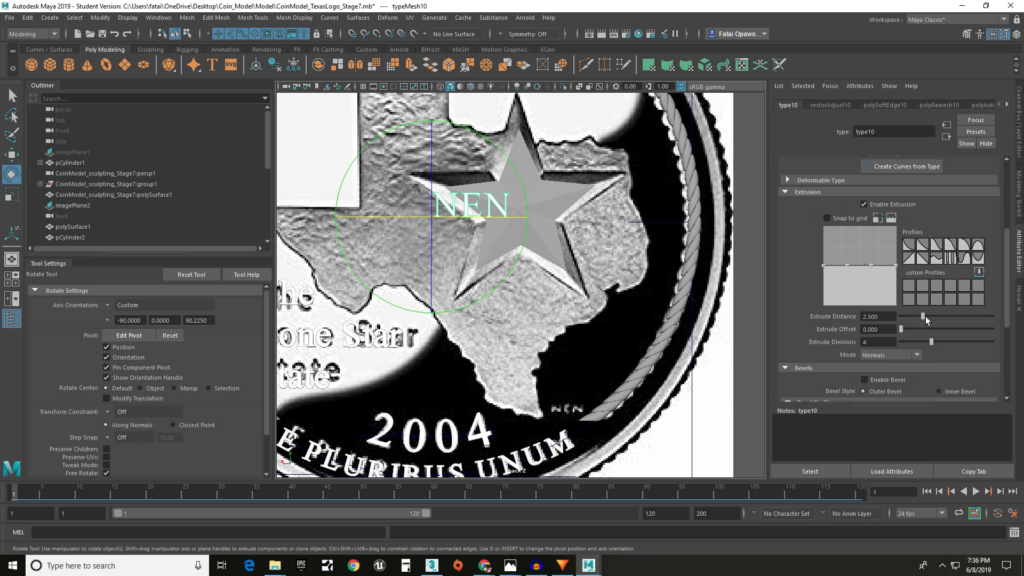
{"action": "left_click_drag", "start_coordinate": [923, 316], "coordinate": [900, 318]}
- Enable the bevel on the NEN text with a bevel distance of 0.01 and a bevel offset of 0.01
{"action": "scroll", "coordinate": [920, 340], "scroll_direction": "down", "scroll_amount": 4}
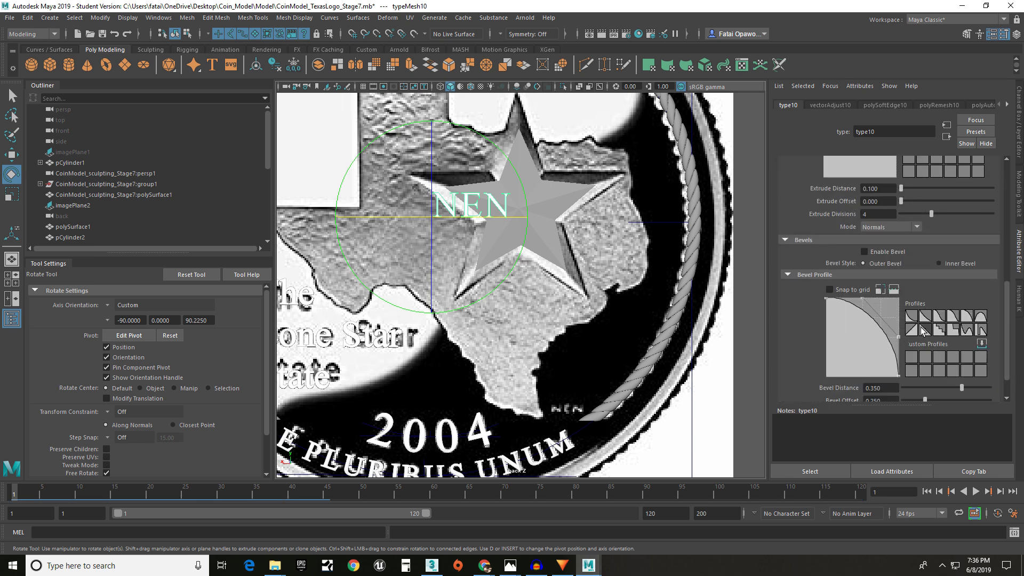
{"action": "scroll", "coordinate": [923, 337], "scroll_direction": "down", "scroll_amount": 1}
{"action": "double_click", "coordinate": [884, 353]}
{"action": "key", "text": "BackSpace"}
{"action": "type", "text": ".01"}
{"action": "key", "text": "Tab"}
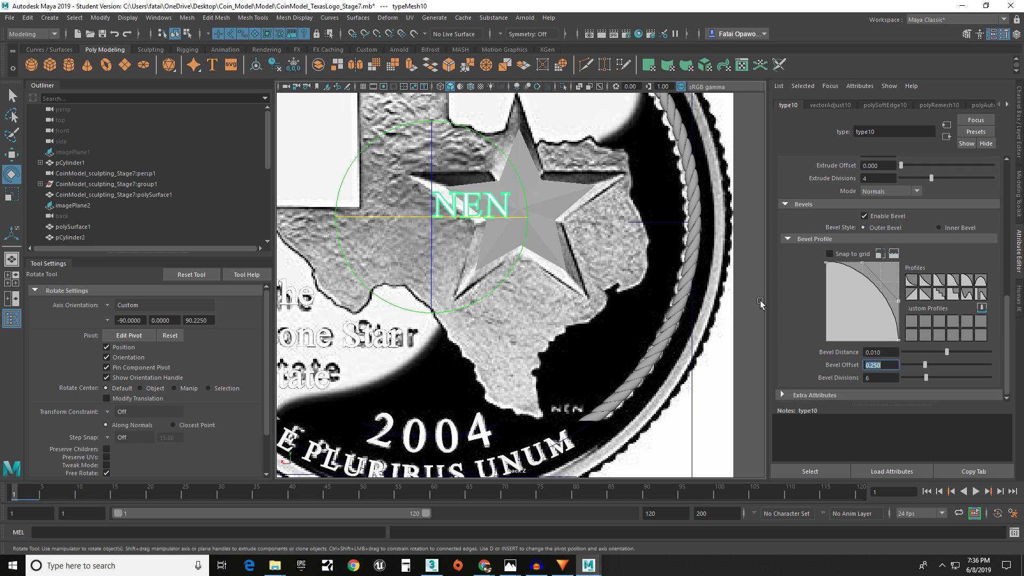
{"action": "type", "text": ".01"}
{"action": "key", "text": "Return"}
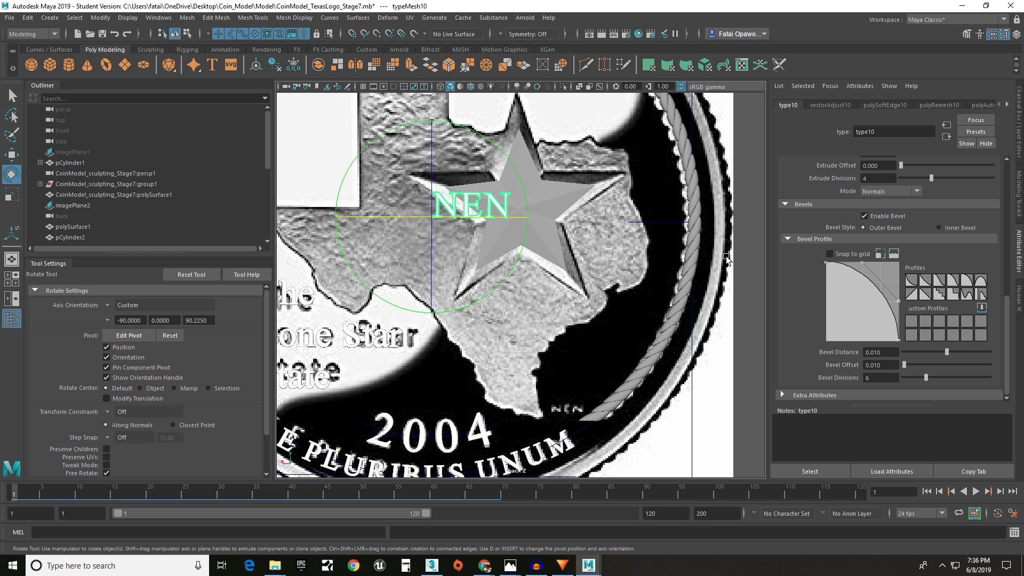
- Center-align the NEN text and move it near the small reference initials beside the southern tip of Texas
{"action": "scroll", "coordinate": [453, 234], "scroll_direction": "down", "scroll_amount": 8}
{"action": "key", "text": "w"}
{"action": "scroll", "coordinate": [453, 234], "scroll_direction": "up", "scroll_amount": 8}
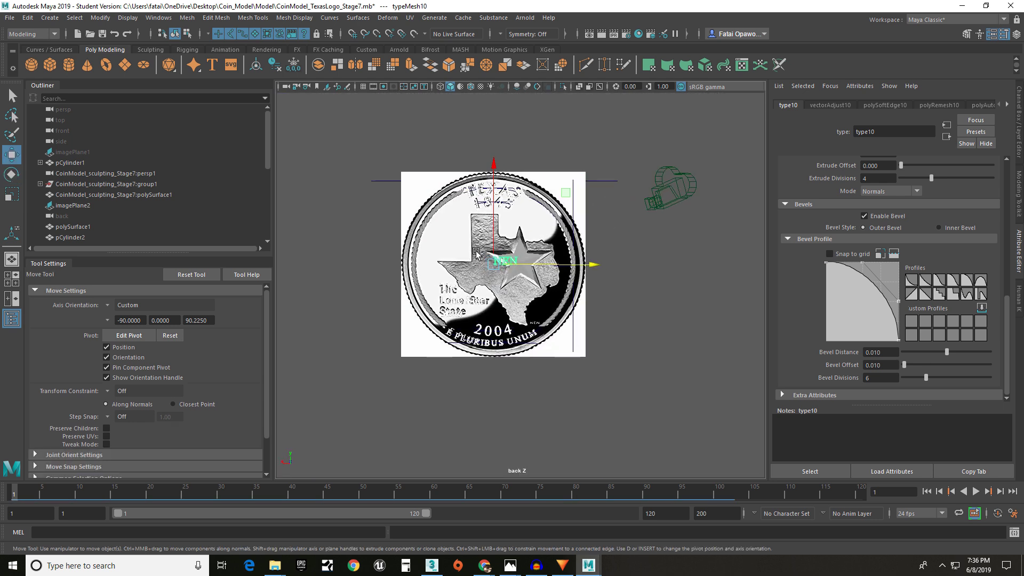
{"action": "scroll", "coordinate": [897, 233], "scroll_direction": "up", "scroll_amount": 2}
{"action": "scroll", "coordinate": [898, 233], "scroll_direction": "up", "scroll_amount": 5}
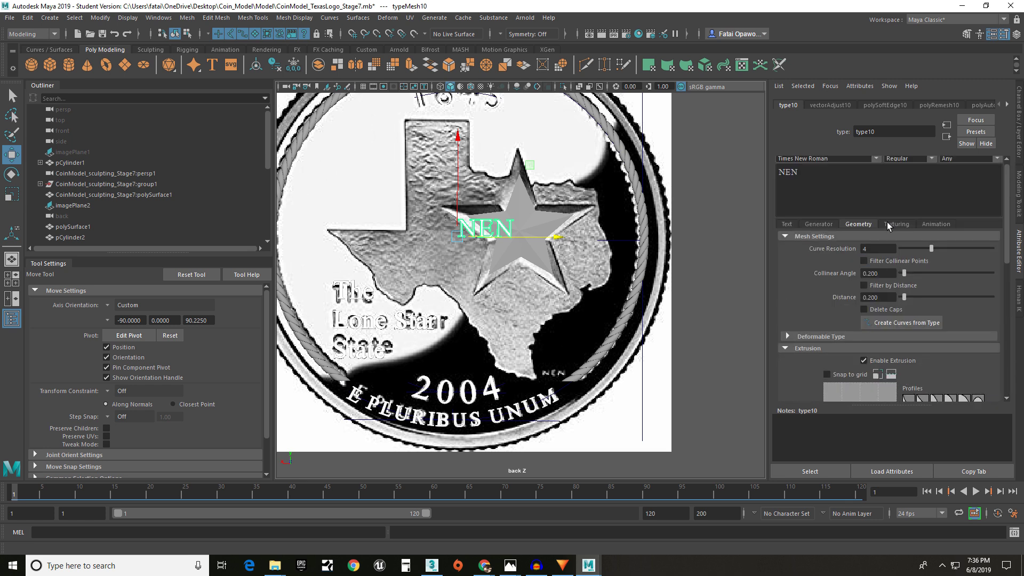
{"action": "left_click", "coordinate": [880, 243]}
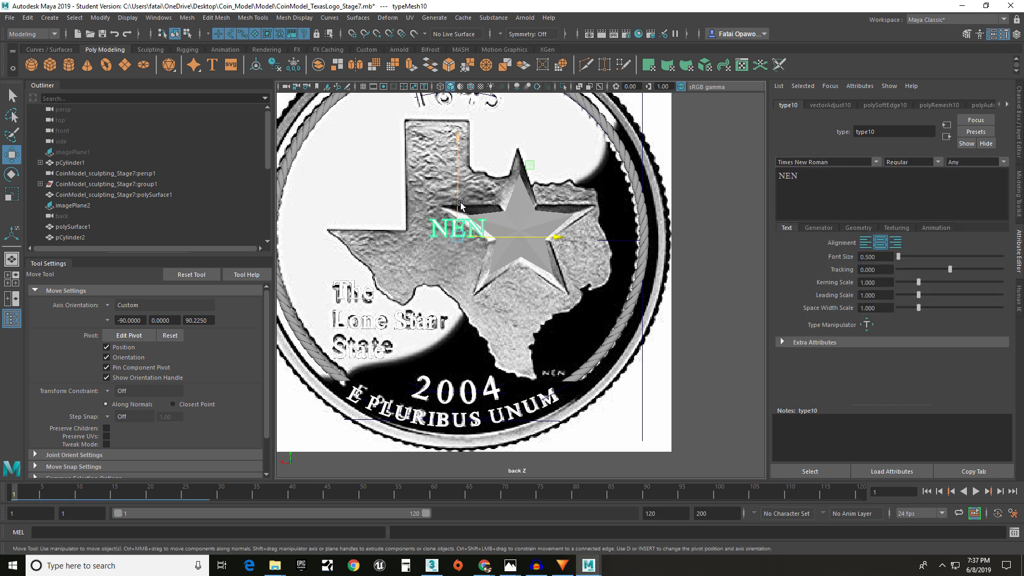
{"action": "left_click_drag", "start_coordinate": [459, 200], "coordinate": [432, 314]}
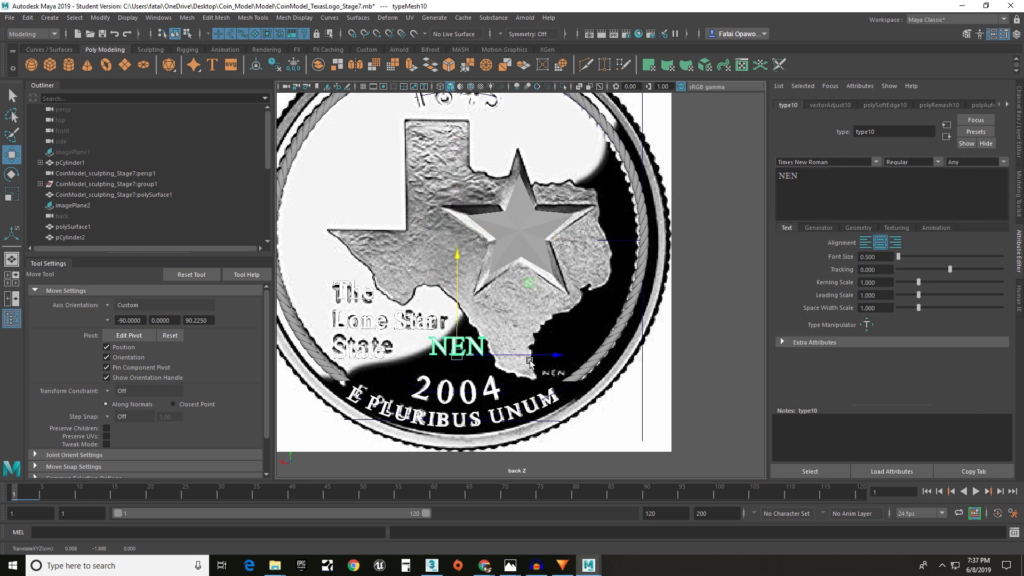
{"action": "left_click_drag", "start_coordinate": [528, 355], "coordinate": [635, 368]}
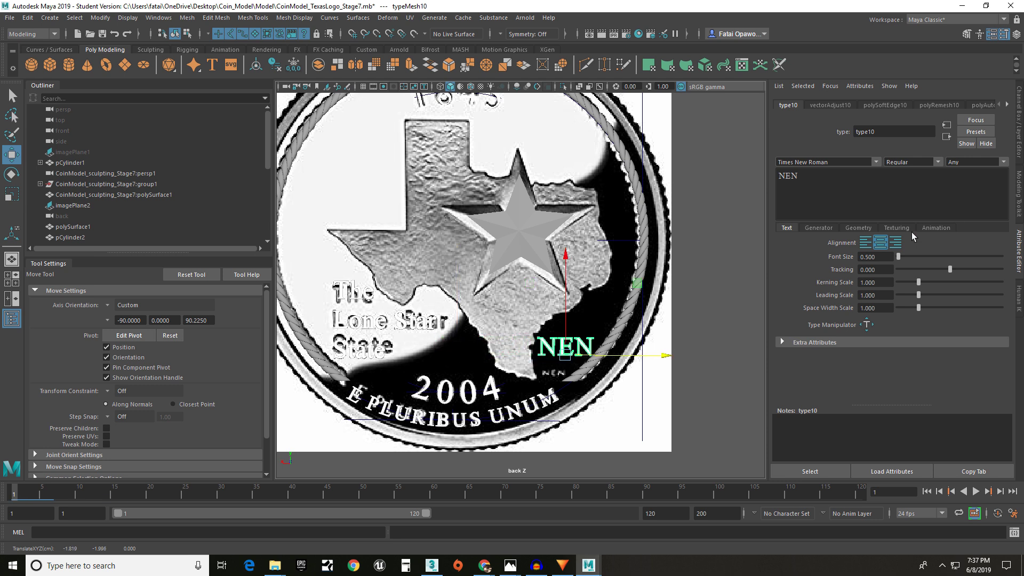
- Reduce the NEN text's font size, trying 0.01 and 0.05 before settling on 0.08
{"action": "left_click", "coordinate": [874, 257]}
{"action": "type", "text": ".01"}
{"action": "key", "text": "Return"}
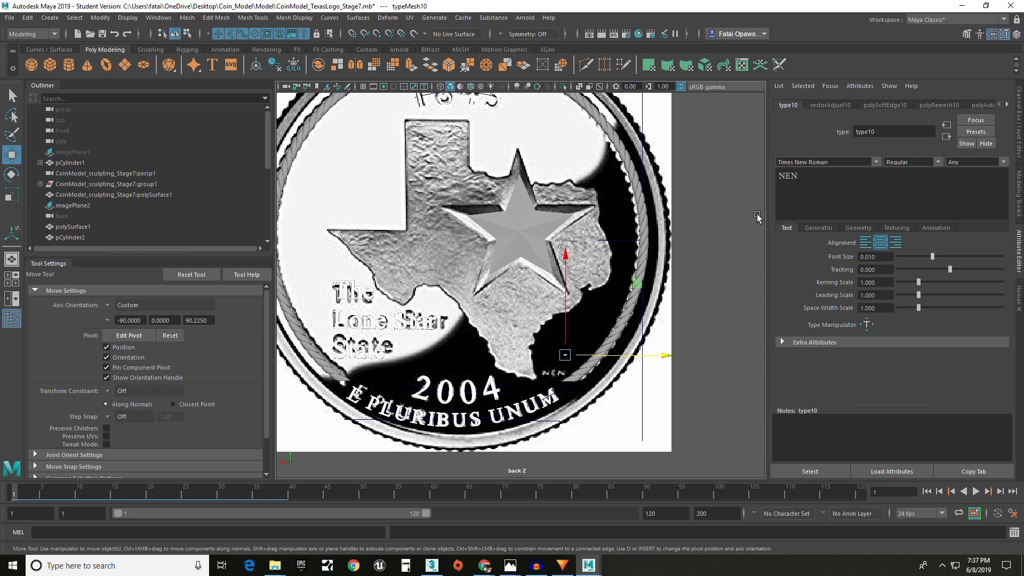
{"action": "left_click_drag", "start_coordinate": [876, 257], "coordinate": [867, 257]}
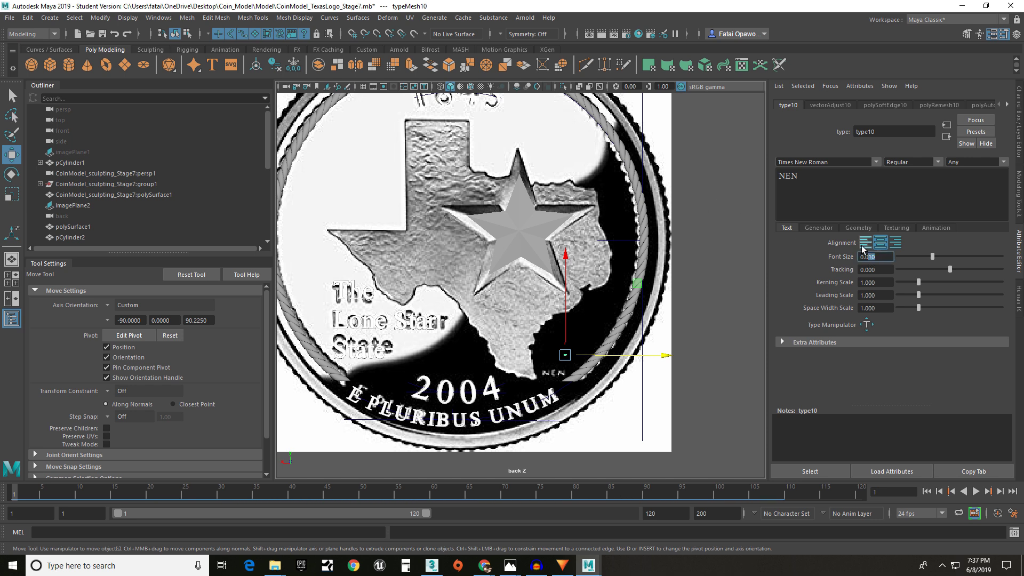
{"action": "type", "text": "05"}
{"action": "key", "text": "Return"}
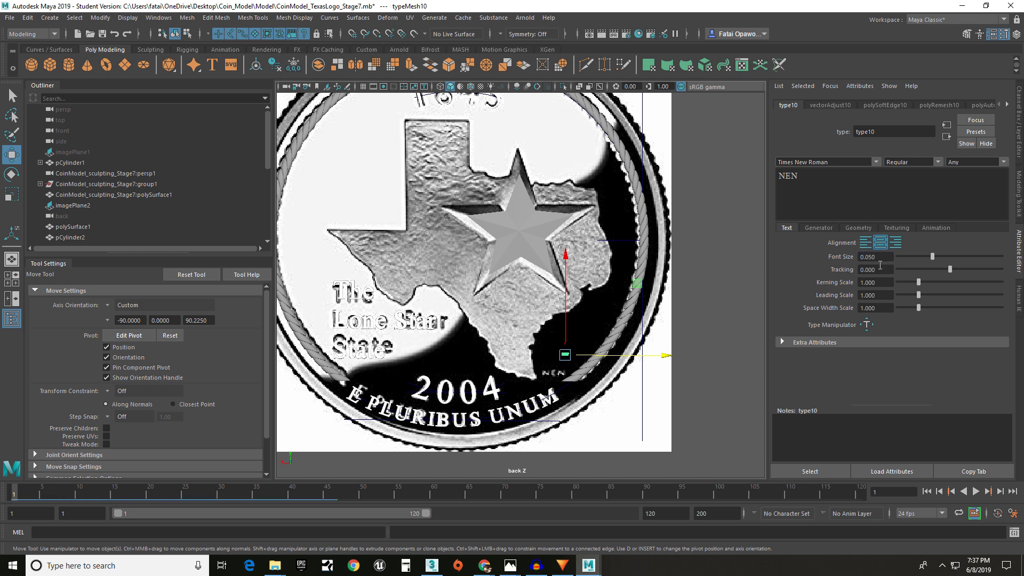
{"action": "double_click", "coordinate": [868, 260]}
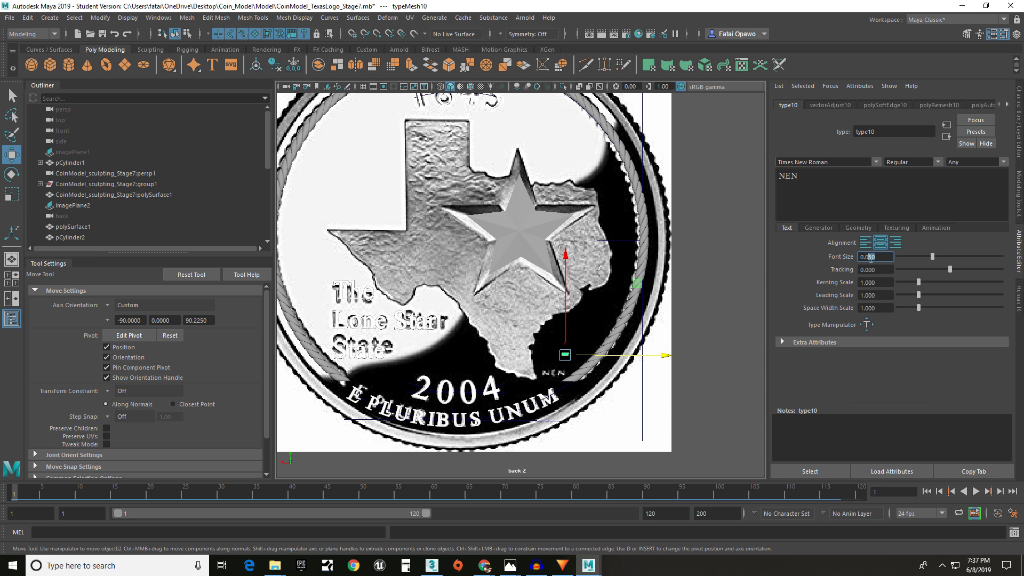
{"action": "type", "text": "8"}
{"action": "key", "text": "Return"}
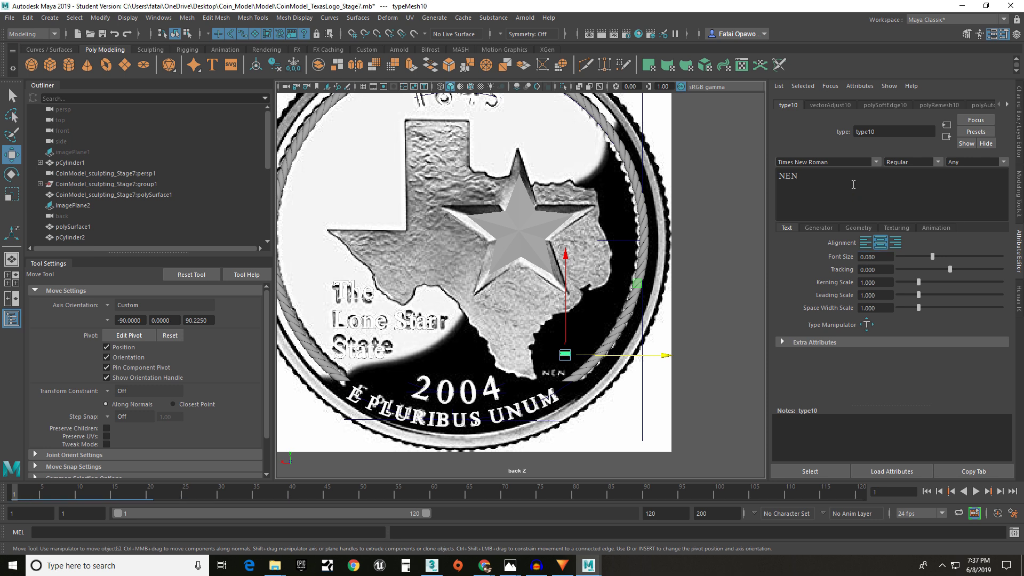
- Set the NEN text's font size to 0.1 and move the text over the reference initials
{"action": "scroll", "coordinate": [587, 336], "scroll_direction": "up", "scroll_amount": 10}
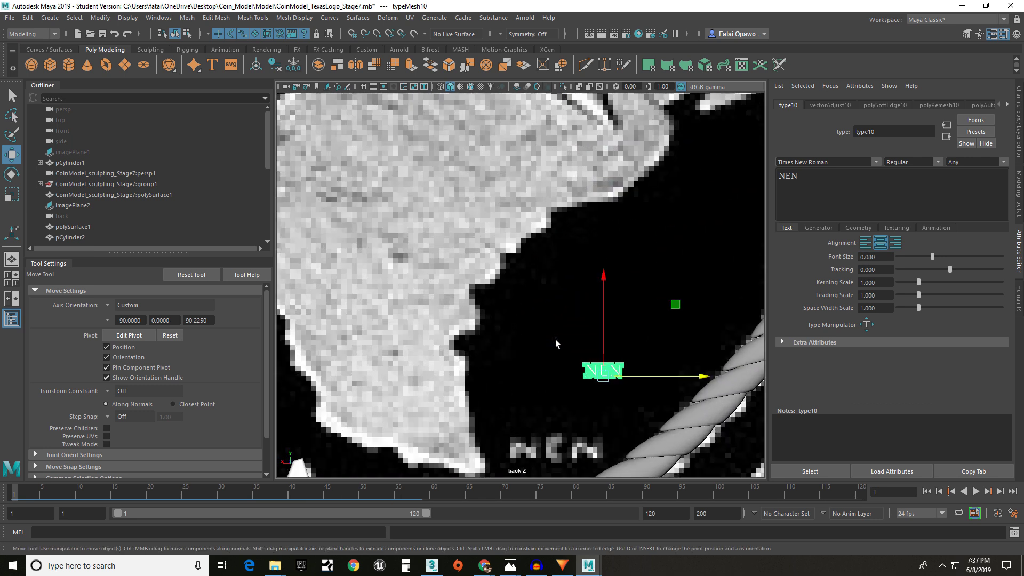
{"action": "left_click_drag", "start_coordinate": [576, 273], "coordinate": [576, 350]}
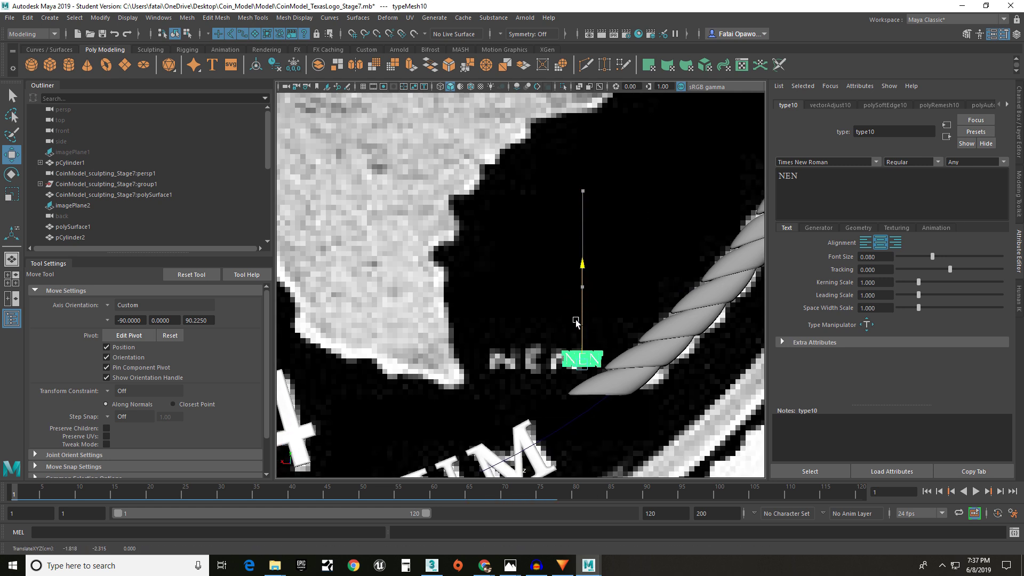
{"action": "left_click_drag", "start_coordinate": [879, 262], "coordinate": [866, 260]}
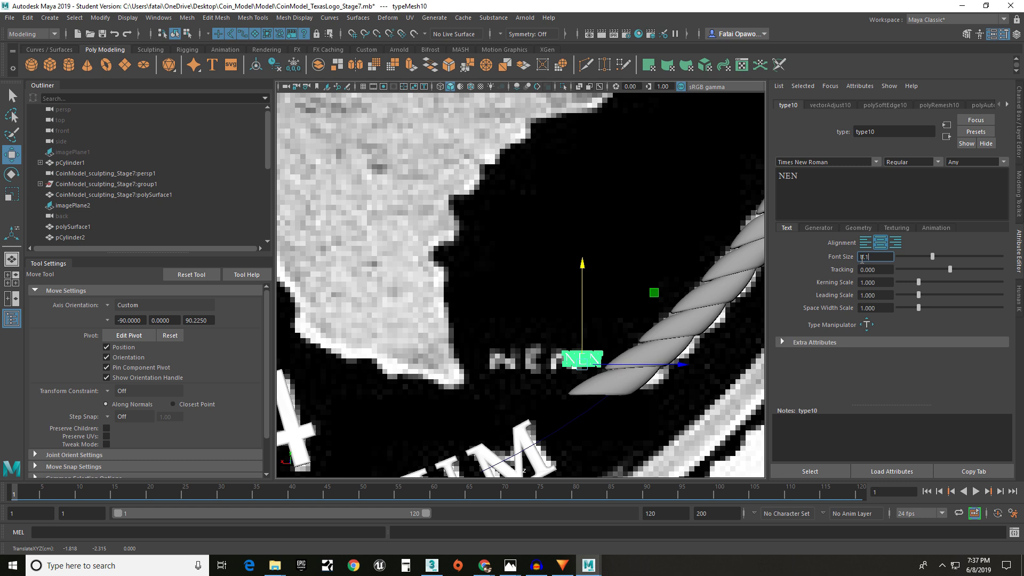
{"action": "key", "text": "Return"}
{"action": "left_click_drag", "start_coordinate": [620, 365], "coordinate": [576, 367]}
- Enlarge the NEN text, trying a font size of 0.2 and then setting it to 0.15
{"action": "left_click_drag", "start_coordinate": [883, 258], "coordinate": [866, 261]}
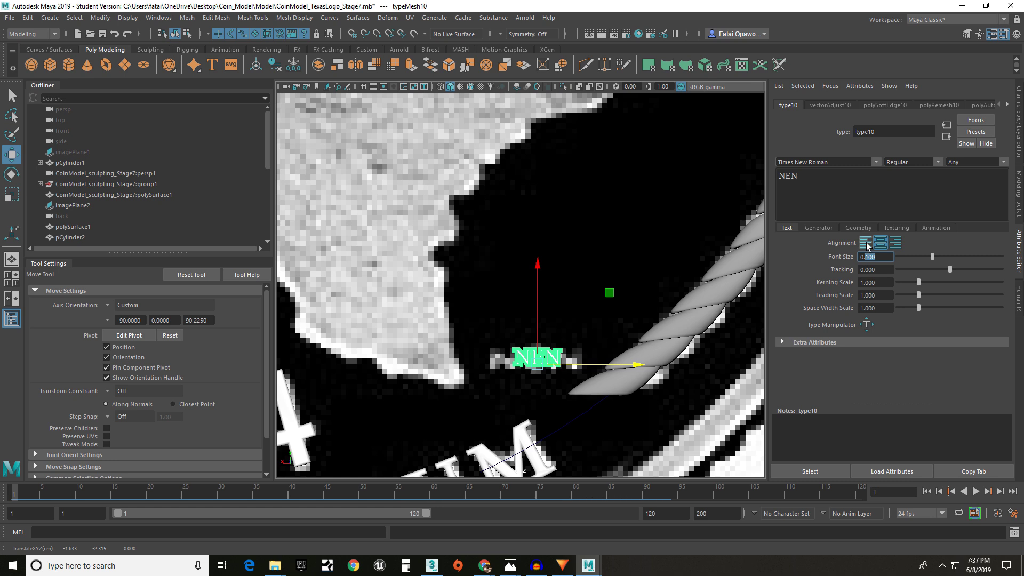
{"action": "type", "text": "200"}
{"action": "key", "text": "Return"}
{"action": "left_click_drag", "start_coordinate": [877, 258], "coordinate": [866, 261]}
{"action": "type", "text": "1"}
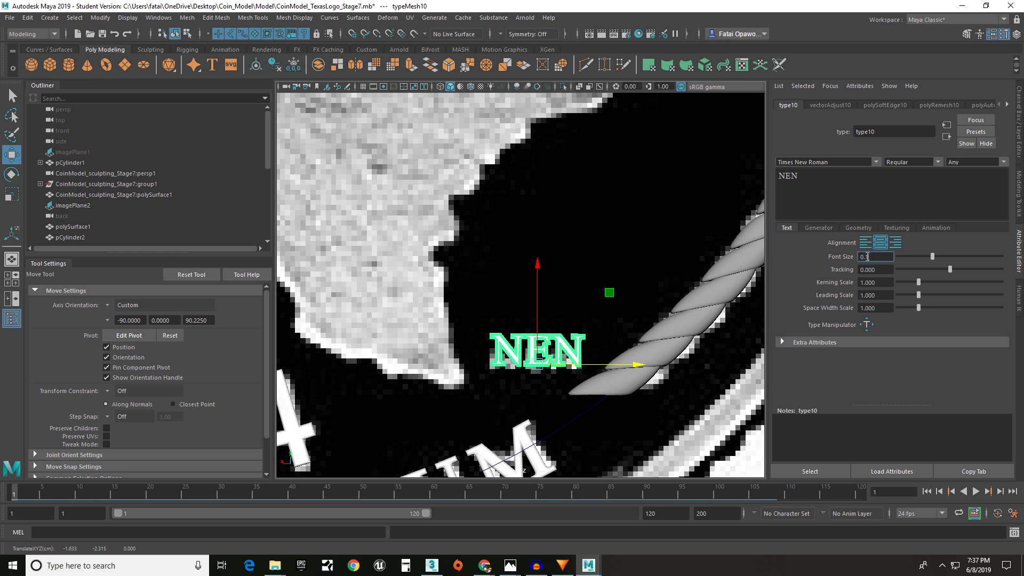
{"action": "type", "text": "50"}
{"action": "key", "text": "Return"}
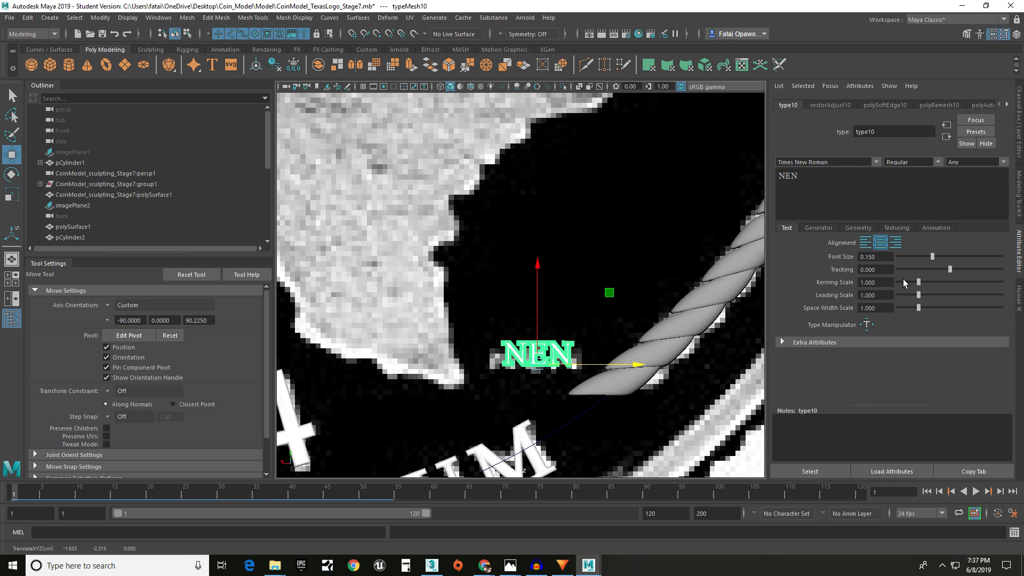
- Widen the NEN text's kerning scale to 1.458 and nudge the letters into line with the reference initials
{"action": "left_click_drag", "start_coordinate": [919, 286], "coordinate": [928, 287]}
{"action": "left_click_drag", "start_coordinate": [537, 299], "coordinate": [538, 309]}
{"action": "left_click_drag", "start_coordinate": [583, 372], "coordinate": [577, 371]}
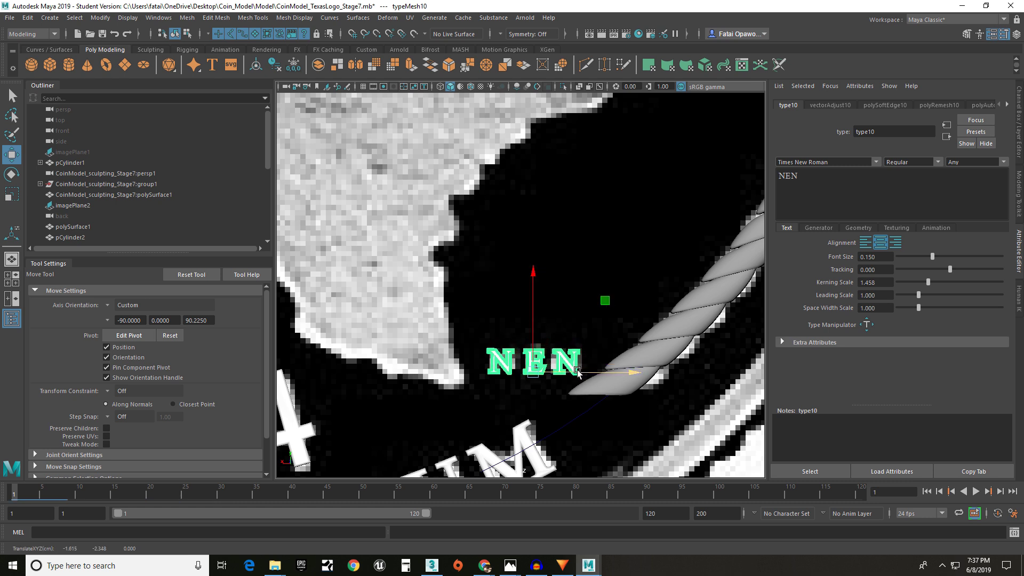
- Switch to the perspective view and hide the coin's reference image plane
{"action": "scroll", "coordinate": [578, 371], "scroll_direction": "down", "scroll_amount": 10}
{"action": "scroll", "coordinate": [545, 334], "scroll_direction": "up", "scroll_amount": 5}
{"action": "left_click_drag", "start_coordinate": [661, 261], "coordinate": [665, 258], "text": "alt"}
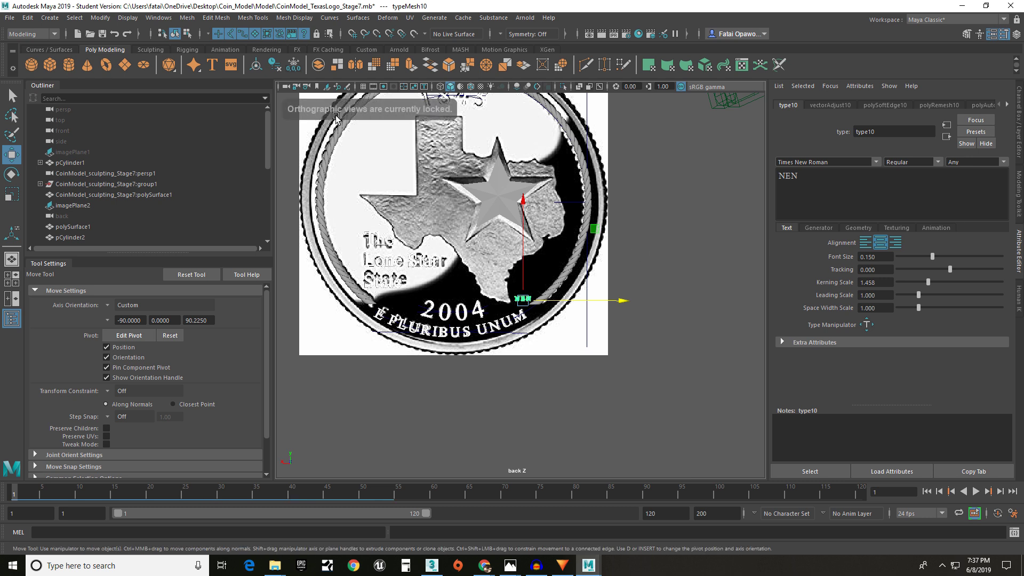
{"action": "key", "text": "q"}
{"action": "key", "text": "space"}
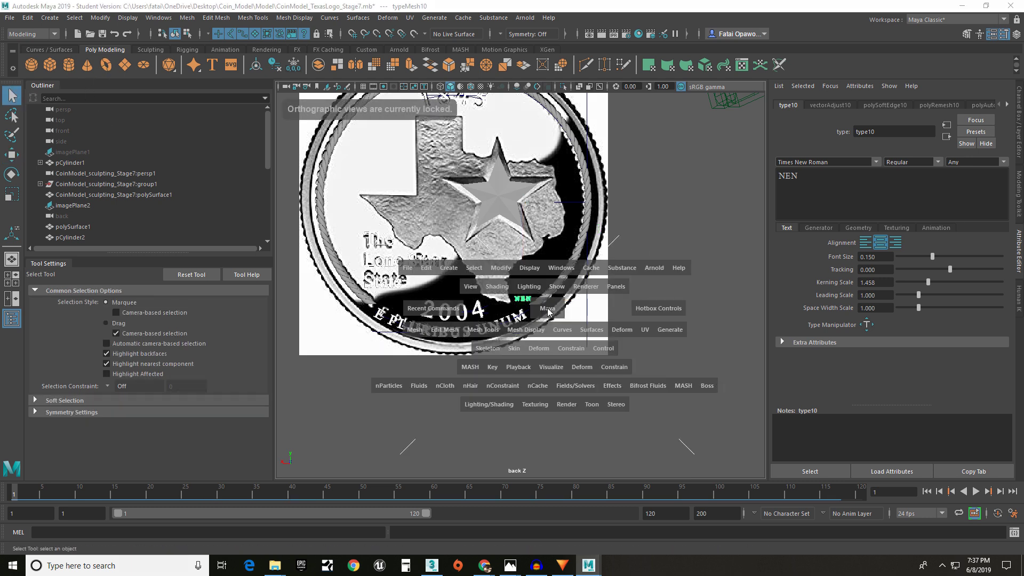
{"action": "mouse_move", "coordinate": [546, 314]}
{"action": "left_mouse_down"}
{"action": "mouse_move", "coordinate": [551, 284]}
{"action": "mouse_move", "coordinate": [589, 311]}
{"action": "mouse_move", "coordinate": [563, 292]}
{"action": "mouse_move", "coordinate": [566, 303]}
{"action": "mouse_move", "coordinate": [530, 316]}
{"action": "left_mouse_up"}
{"action": "scroll", "coordinate": [563, 292], "scroll_direction": "down", "scroll_amount": 8}
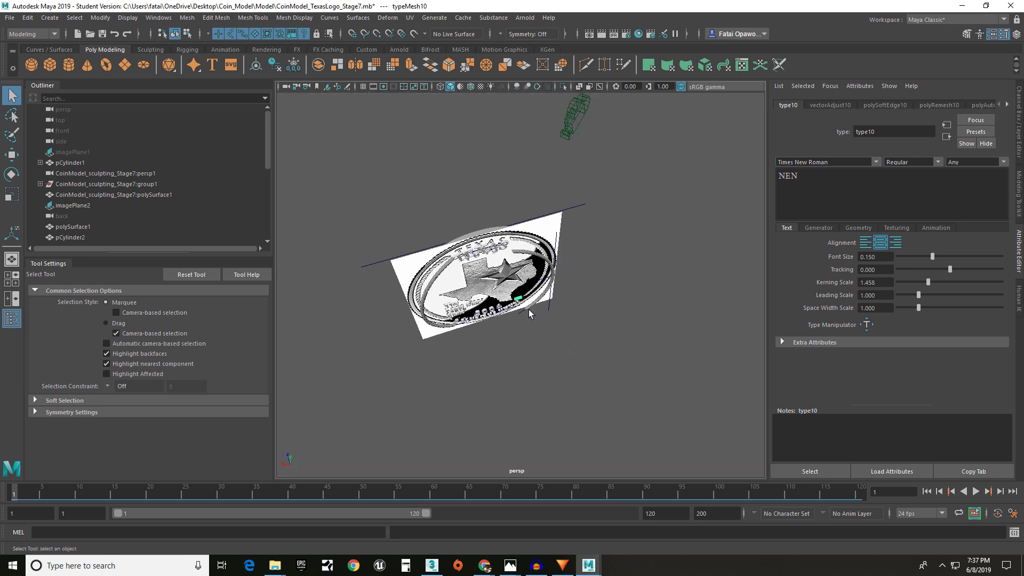
{"action": "left_click", "coordinate": [547, 227]}
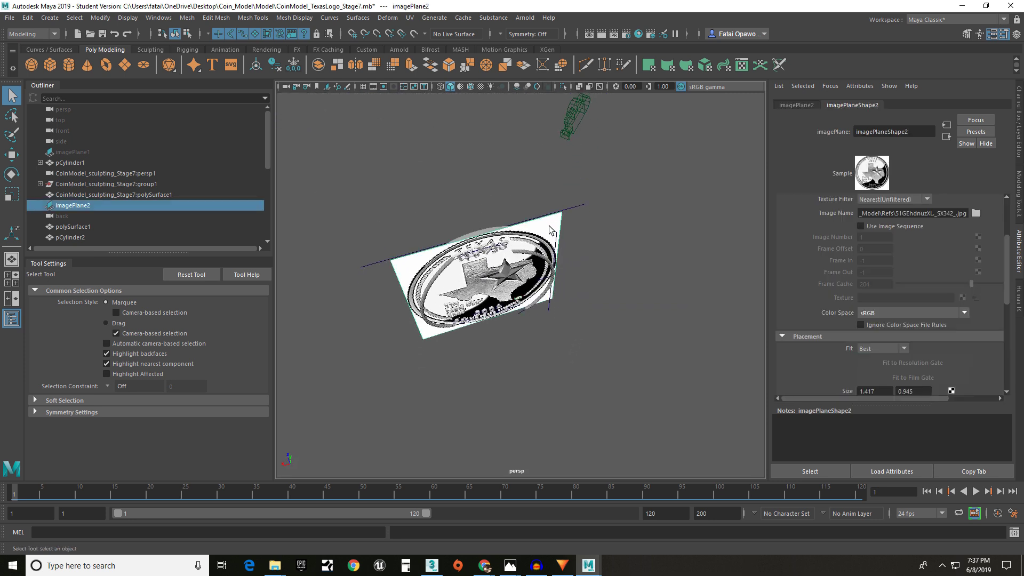
{"action": "left_click_drag", "start_coordinate": [550, 225], "coordinate": [394, 246], "text": "alt"}
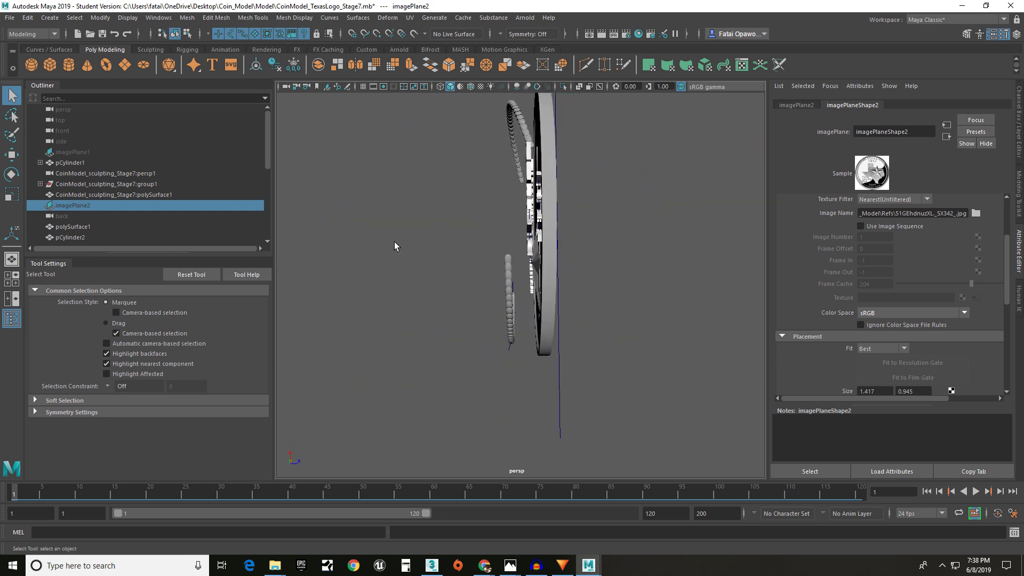
- Rotate the tilted rope border so that it lies parallel to the coin's face
{"action": "left_click", "coordinate": [523, 126]}
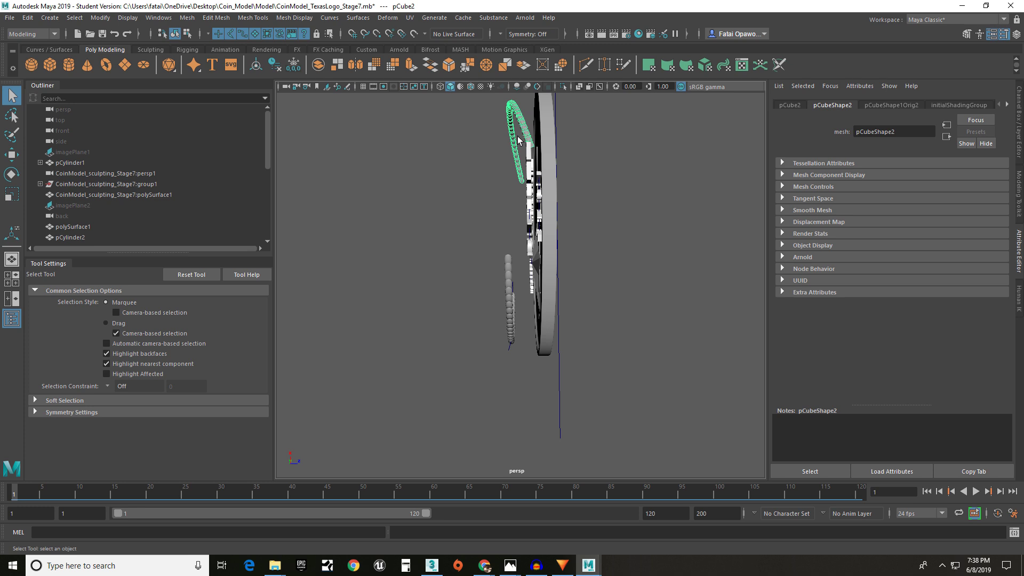
{"action": "key", "text": "w"}
{"action": "key", "text": "e"}
{"action": "left_click_drag", "start_coordinate": [507, 202], "coordinate": [550, 201]}
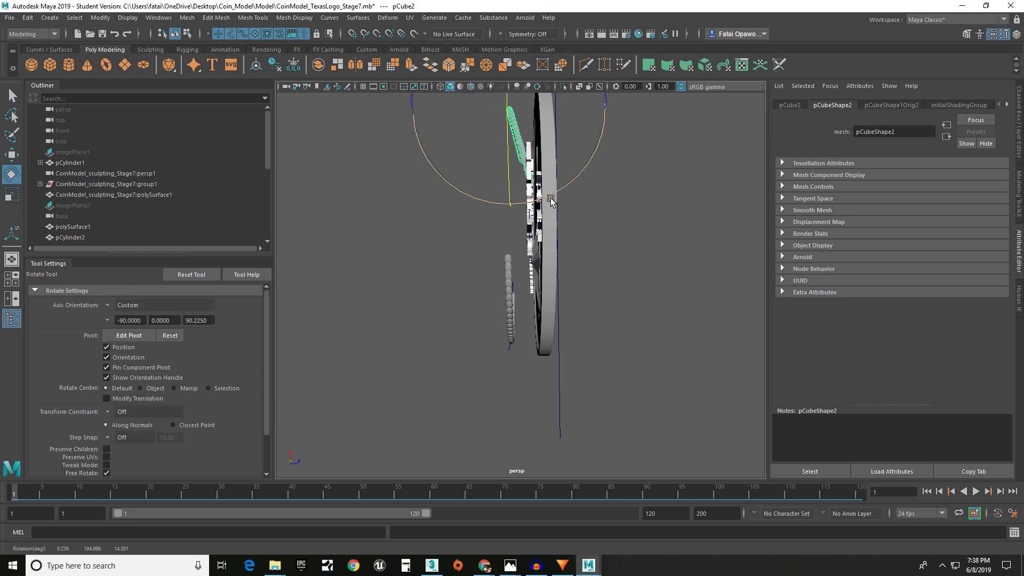
{"action": "key", "text": "ctrl+z"}
{"action": "key", "text": "j"}
{"action": "left_click_drag", "start_coordinate": [588, 168], "coordinate": [603, 236]}
{"action": "key", "text": "ctrl+z"}
{"action": "key", "text": "j"}
- Move both rope borders back along their depth axis until they sit on the coin's face
{"action": "scroll", "coordinate": [587, 270], "scroll_direction": "down", "scroll_amount": 2}
{"action": "left_click_drag", "start_coordinate": [566, 298], "coordinate": [640, 300], "text": "alt"}
{"action": "key", "text": "w"}
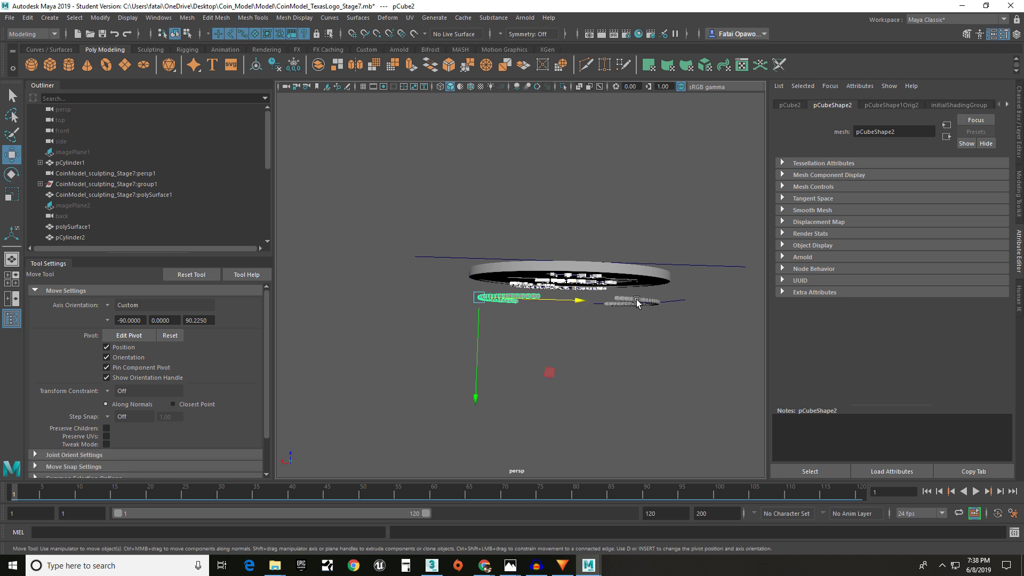
{"action": "left_click", "coordinate": [636, 300]}
{"action": "left_click_drag", "start_coordinate": [653, 347], "coordinate": [659, 331]}
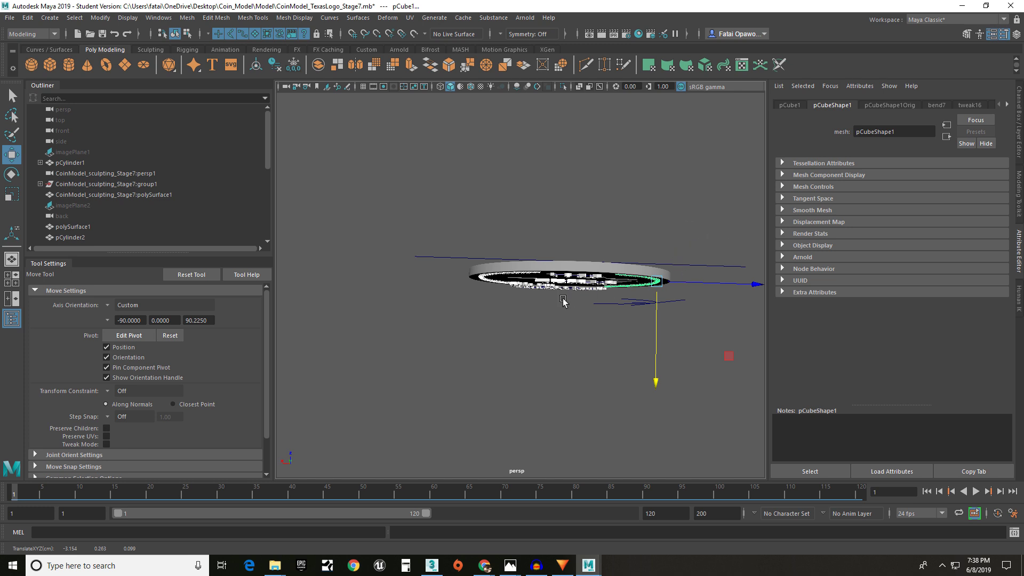
- Move the TEXAS lettering back against the coin's face
{"action": "left_click_drag", "start_coordinate": [588, 305], "coordinate": [547, 226], "text": "alt"}
{"action": "scroll", "coordinate": [555, 206], "scroll_direction": "up", "scroll_amount": 5}
{"action": "middle_click_drag", "start_coordinate": [548, 226], "coordinate": [552, 260], "text": "alt"}
{"action": "left_click_drag", "start_coordinate": [552, 260], "coordinate": [572, 223], "text": "alt"}
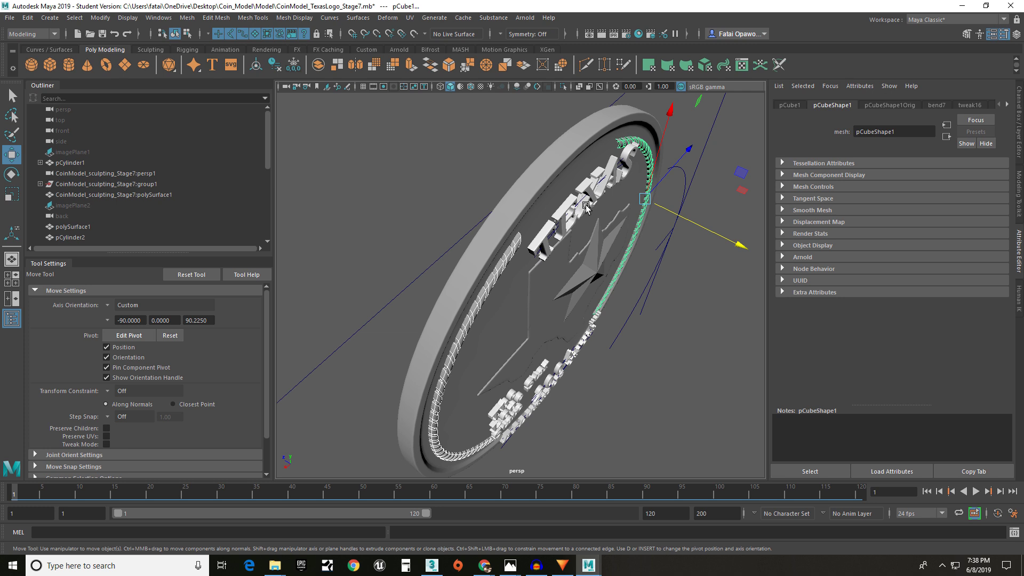
{"action": "left_click", "coordinate": [586, 207]}
{"action": "left_click_drag", "start_coordinate": [618, 227], "coordinate": [529, 206]}
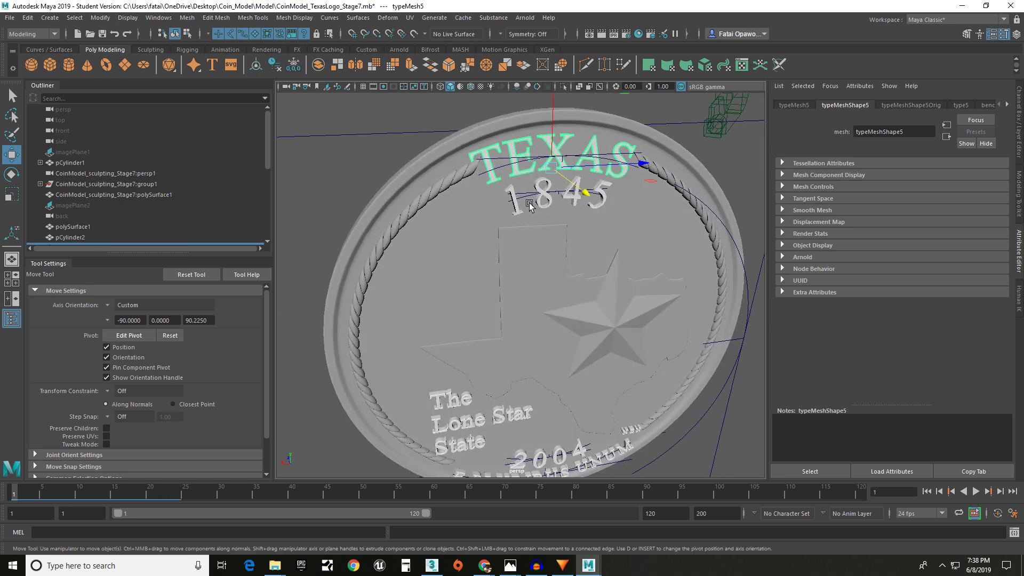
- Enable the bevel on the 1845 text
{"action": "left_click", "coordinate": [543, 196]}
{"action": "left_click_drag", "start_coordinate": [544, 196], "coordinate": [559, 196], "text": "alt"}
{"action": "scroll", "coordinate": [558, 196], "scroll_direction": "up", "scroll_amount": 5}
{"action": "middle_click_drag", "start_coordinate": [558, 197], "coordinate": [567, 279], "text": "alt"}
{"action": "scroll", "coordinate": [566, 279], "scroll_direction": "down", "scroll_amount": 5}
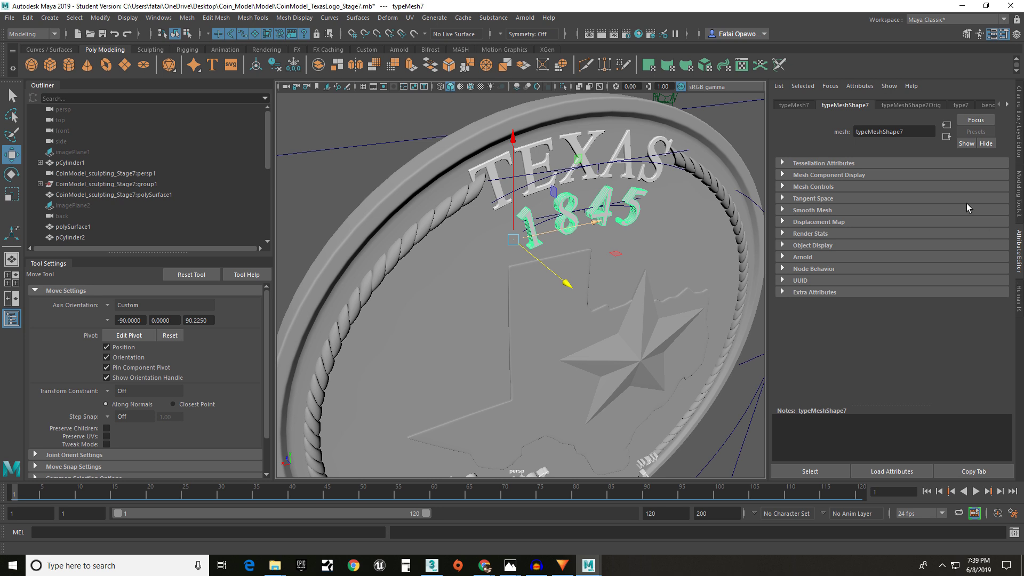
{"action": "left_click", "coordinate": [960, 105]}
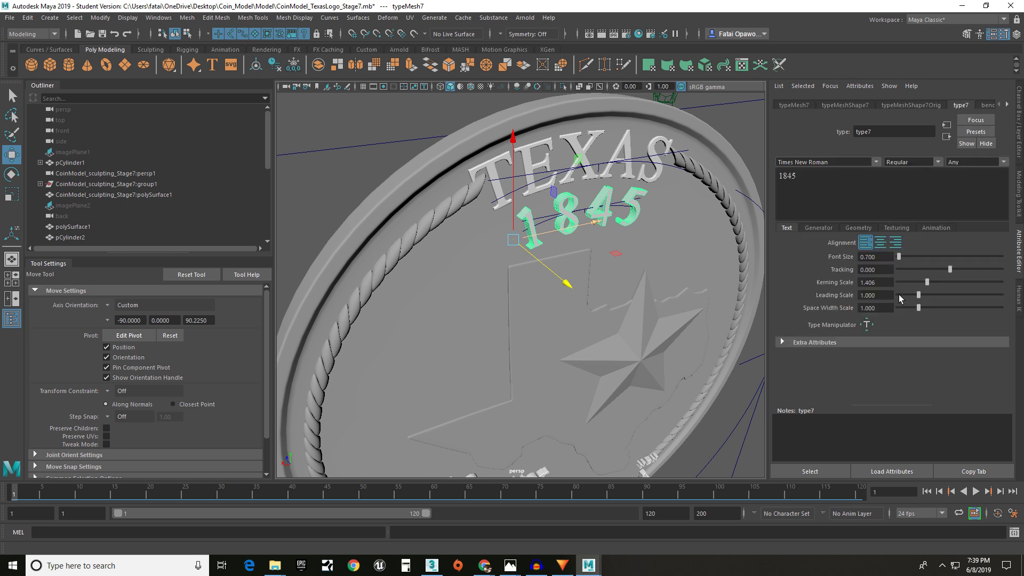
{"action": "left_click", "coordinate": [859, 229]}
{"action": "scroll", "coordinate": [889, 326], "scroll_direction": "down", "scroll_amount": 3}
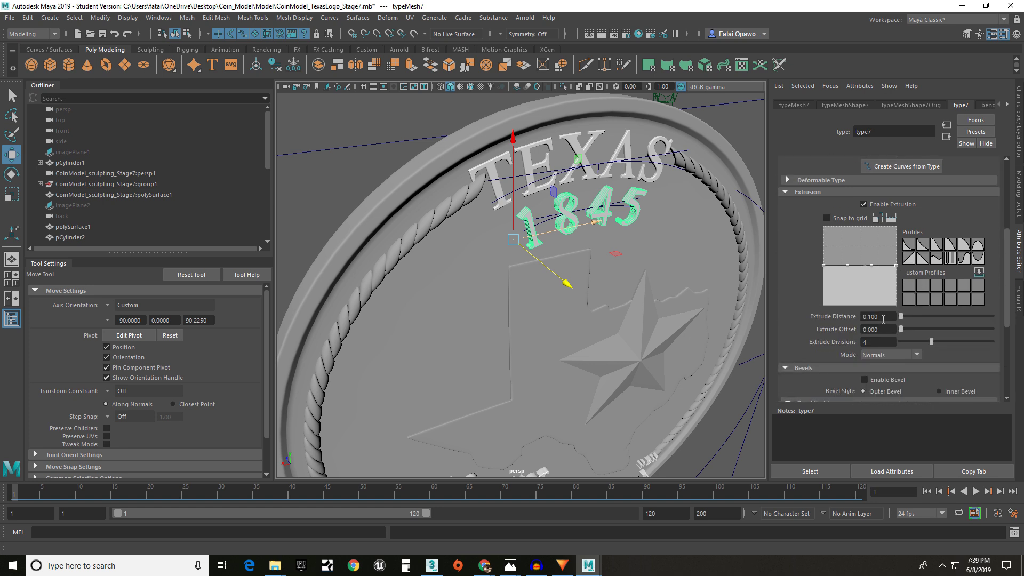
{"action": "scroll", "coordinate": [883, 321], "scroll_direction": "down", "scroll_amount": 3}
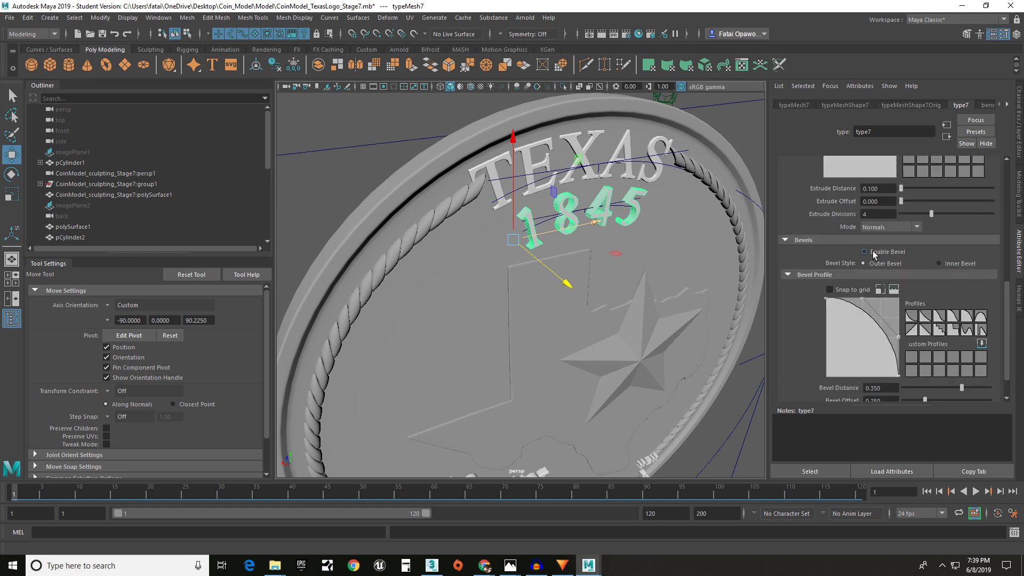
{"action": "left_click", "coordinate": [864, 252]}
- Set the 1845 text's bevel distance to 0.01
{"action": "scroll", "coordinate": [888, 288], "scroll_direction": "down", "scroll_amount": 1}
{"action": "left_click_drag", "start_coordinate": [892, 352], "coordinate": [764, 311]}
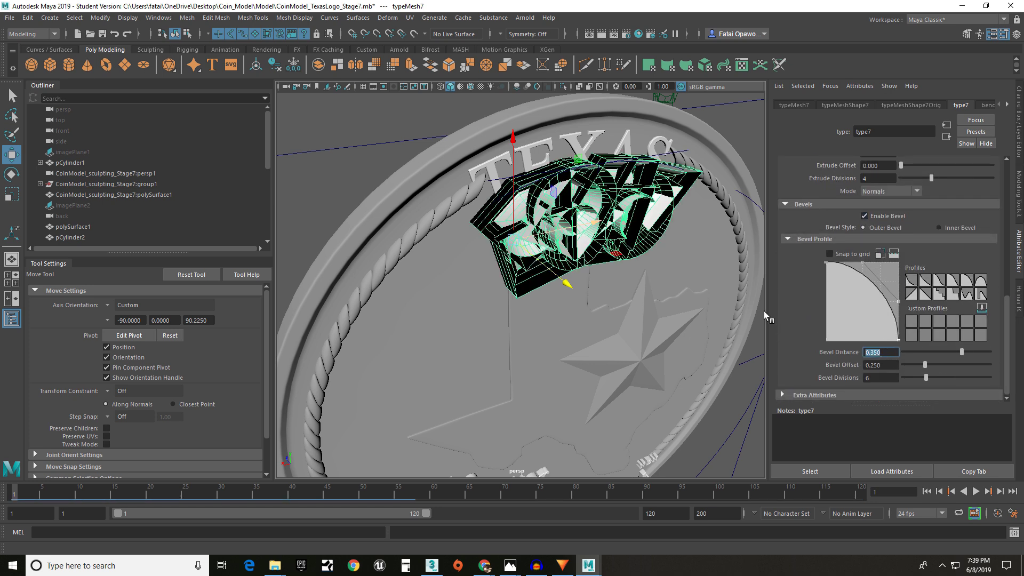
{"action": "type", "text": ".05"}
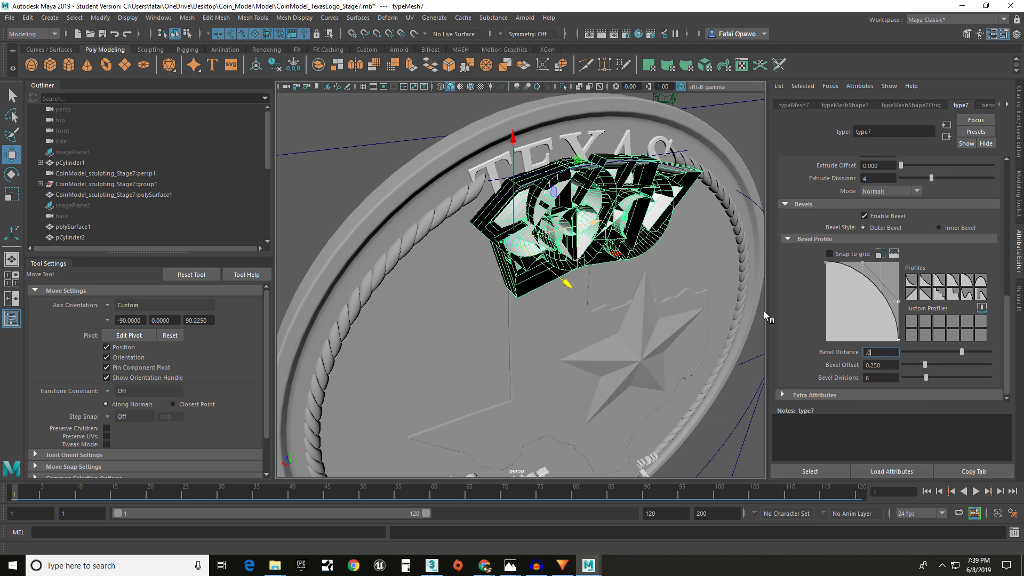
{"action": "type", "text": "1"}
{"action": "key", "text": "Return"}
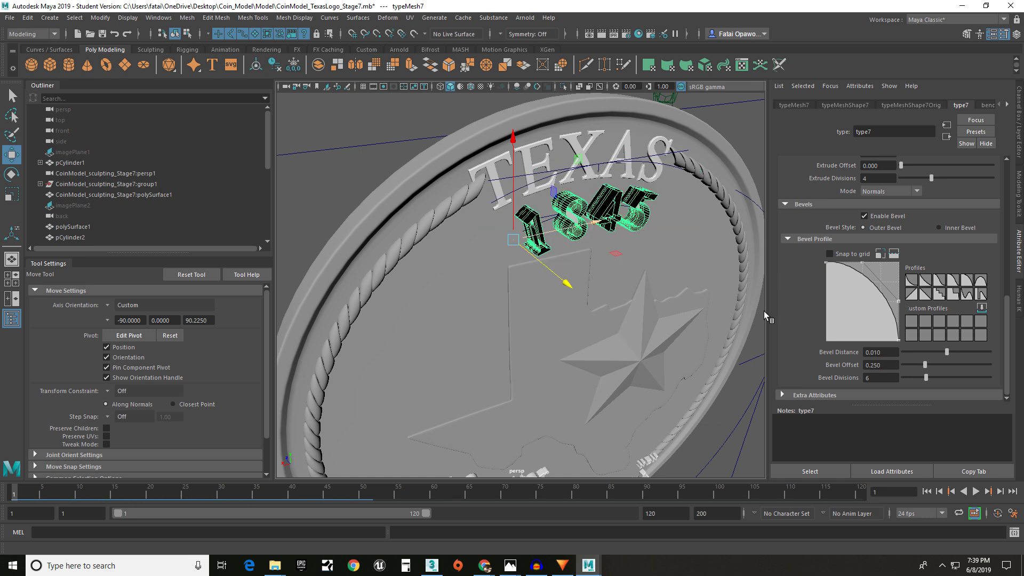
- Set the 1845 text's bevel offset to 0.01 and move the text back against the coin's face
{"action": "key", "text": "Tab"}
{"action": "type", "text": ".01"}
{"action": "key", "text": "Return"}
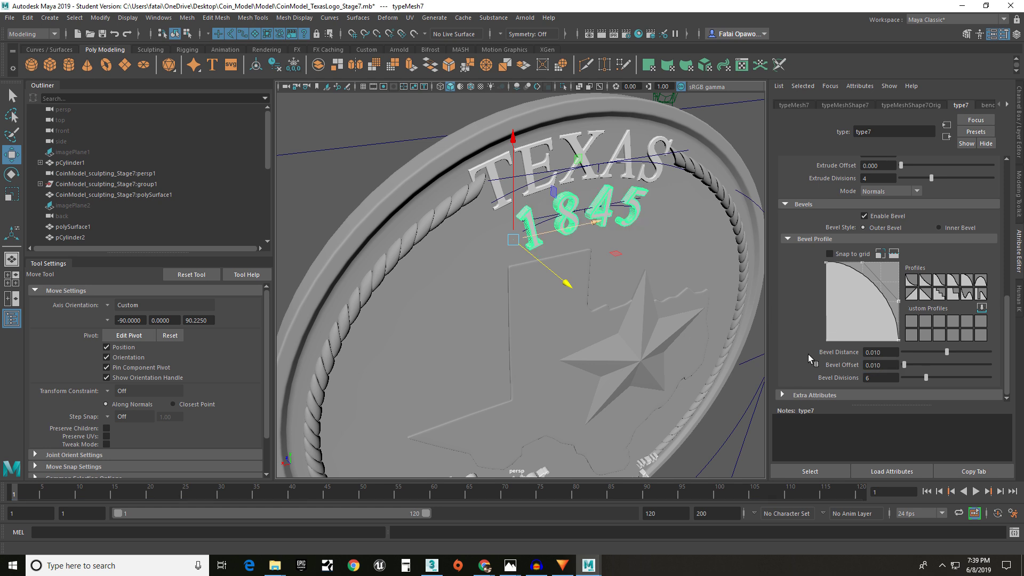
{"action": "left_click_drag", "start_coordinate": [577, 238], "coordinate": [591, 248], "text": "alt"}
{"action": "right_click_drag", "start_coordinate": [591, 248], "coordinate": [647, 273], "text": "alt"}
{"action": "left_click_drag", "start_coordinate": [648, 272], "coordinate": [626, 266]}
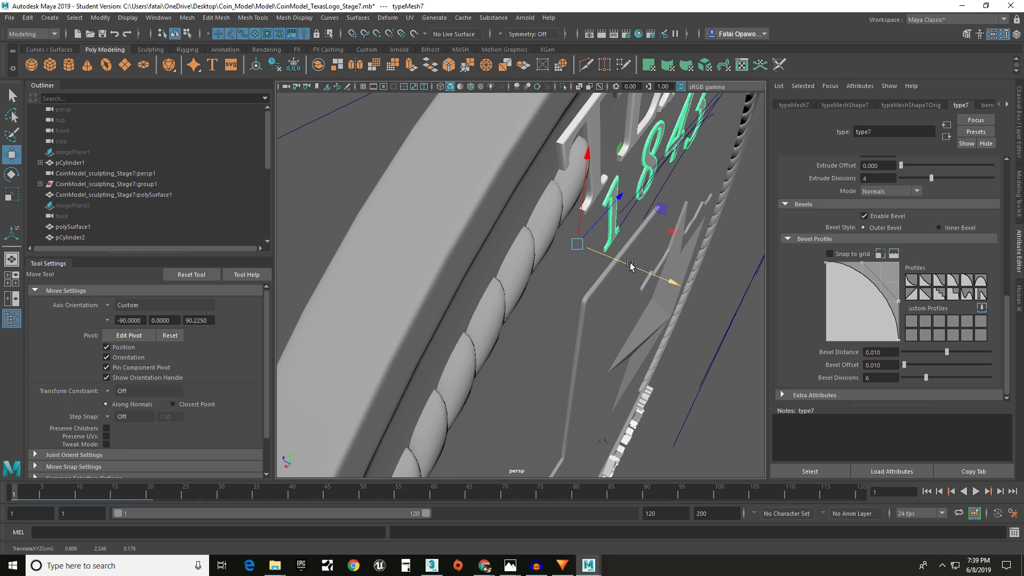
- Move the 2004 and E PLURIBUS UNUM lettering back along the depth axis until both sit on the coin's face
{"action": "left_click", "coordinate": [633, 136]}
{"action": "left_click_drag", "start_coordinate": [723, 108], "coordinate": [551, 341]}
{"action": "scroll", "coordinate": [606, 160], "scroll_direction": "down", "scroll_amount": 5}
{"action": "left_click", "coordinate": [534, 333]}
{"action": "left_click_drag", "start_coordinate": [528, 380], "coordinate": [533, 331]}
{"action": "left_click", "coordinate": [591, 337]}
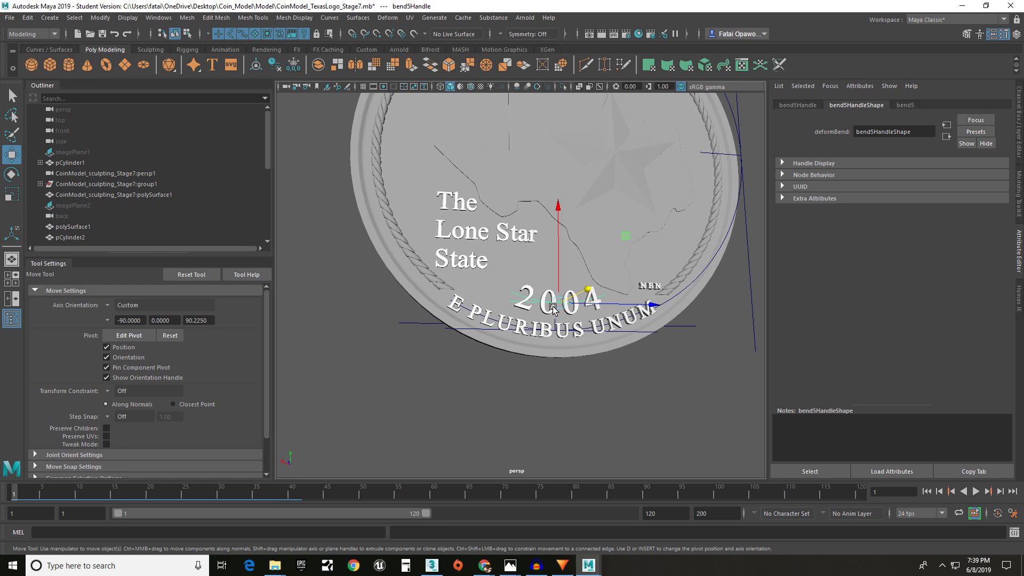
{"action": "scroll", "coordinate": [590, 337], "scroll_direction": "up", "scroll_amount": 5}
{"action": "left_click", "coordinate": [613, 324]}
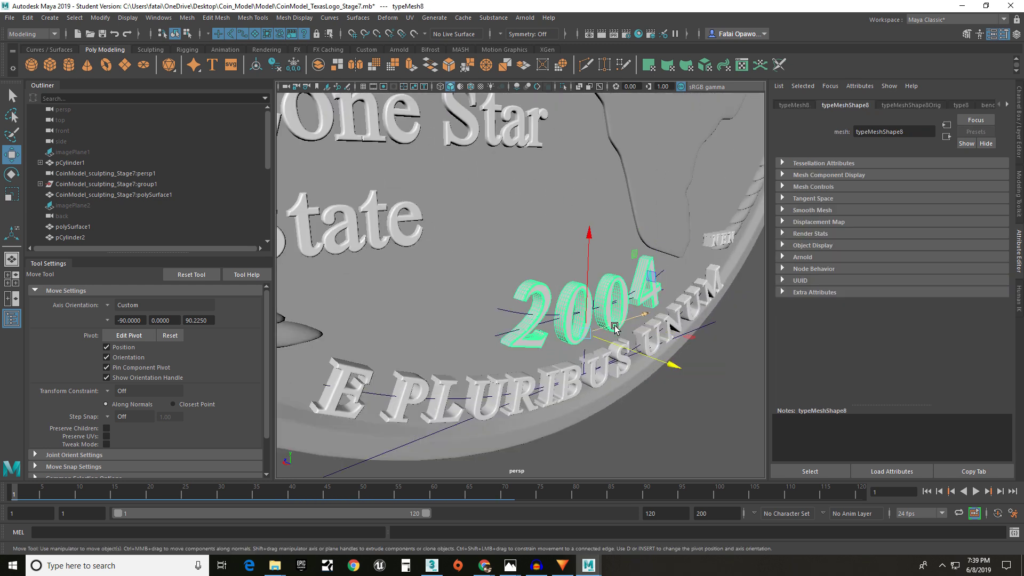
{"action": "left_click_drag", "start_coordinate": [616, 345], "coordinate": [597, 339]}
{"action": "left_click", "coordinate": [597, 365]}
{"action": "left_click_drag", "start_coordinate": [604, 401], "coordinate": [587, 391]}
- Move the small NEN initials back against the coin's face
{"action": "middle_click_drag", "start_coordinate": [719, 244], "coordinate": [659, 285], "text": "alt"}
{"action": "left_click", "coordinate": [667, 276]}
{"action": "left_click_drag", "start_coordinate": [666, 277], "coordinate": [686, 178], "text": "alt"}
{"action": "scroll", "coordinate": [716, 227], "scroll_direction": "up", "scroll_amount": 5}
{"action": "middle_click_drag", "start_coordinate": [716, 226], "coordinate": [630, 232], "text": "alt"}
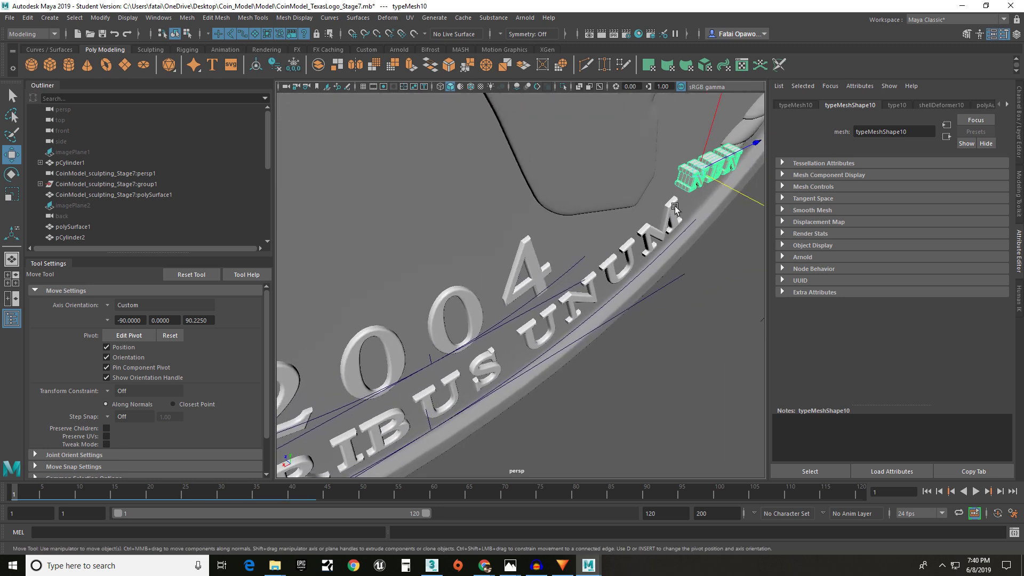
{"action": "left_click_drag", "start_coordinate": [730, 190], "coordinate": [706, 169]}
{"action": "left_click", "coordinate": [702, 286]}
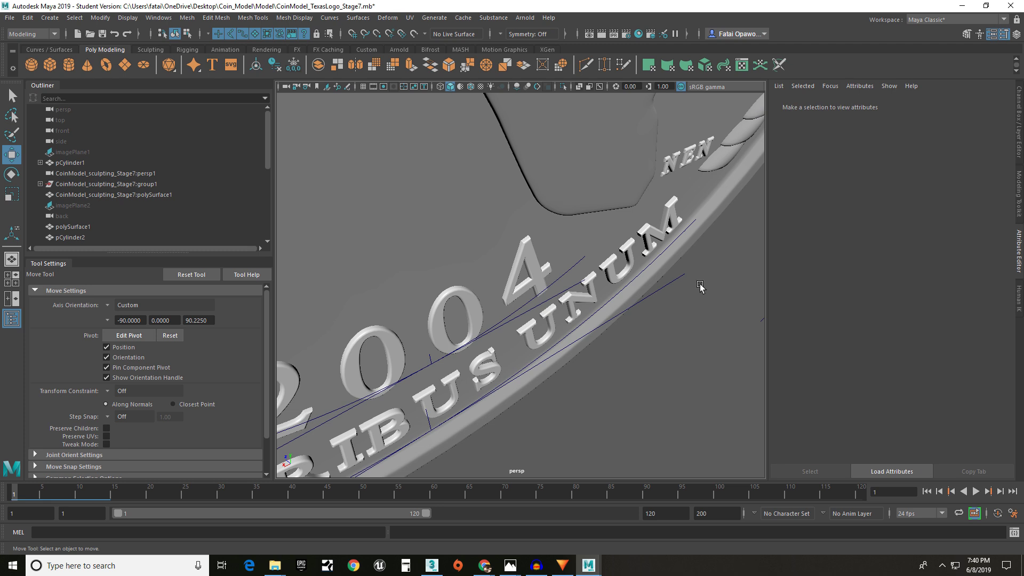
- Examine how the lower lettering and initials sit on the coin's face
{"action": "left_click_drag", "start_coordinate": [702, 285], "coordinate": [663, 274], "text": "alt"}
{"action": "scroll", "coordinate": [617, 185], "scroll_direction": "up", "scroll_amount": 5}
{"action": "left_click_drag", "start_coordinate": [617, 186], "coordinate": [624, 200], "text": "alt"}
{"action": "middle_click_drag", "start_coordinate": [667, 293], "coordinate": [576, 213], "text": "alt"}
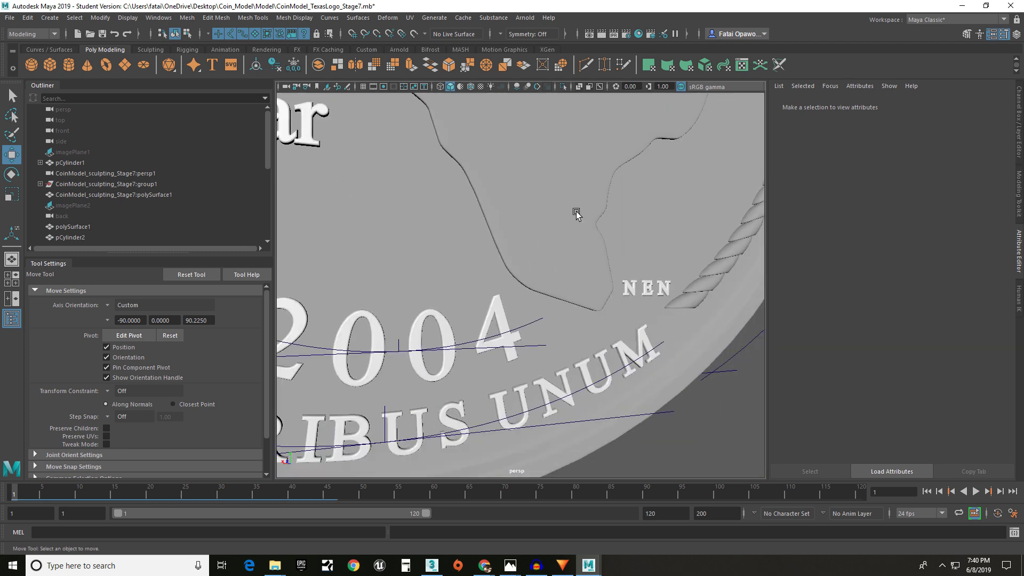
{"action": "scroll", "coordinate": [576, 213], "scroll_direction": "down", "scroll_amount": 5}
{"action": "left_click_drag", "start_coordinate": [588, 310], "coordinate": [521, 267], "text": "alt"}
{"action": "scroll", "coordinate": [521, 267], "scroll_direction": "up", "scroll_amount": 5}
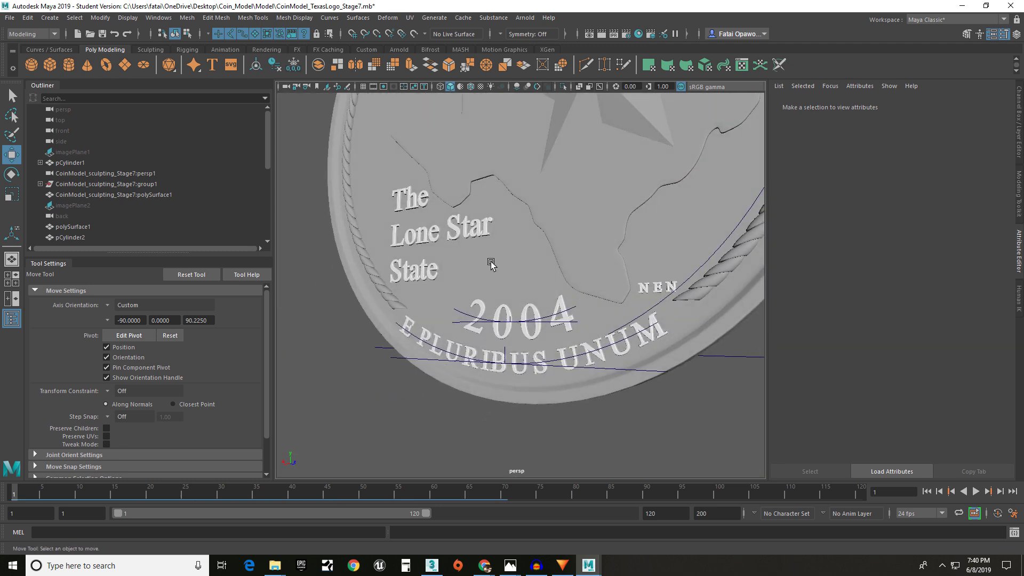
- Nudge the rope border beside The Lone Star State lettering along its depth axis to seat it on the coin's face
{"action": "left_click", "coordinate": [350, 291]}
{"action": "left_click_drag", "start_coordinate": [349, 291], "coordinate": [373, 160], "text": "alt"}
{"action": "middle_click_drag", "start_coordinate": [371, 150], "coordinate": [421, 212], "text": "alt"}
{"action": "left_click_drag", "start_coordinate": [368, 181], "coordinate": [364, 185]}
{"action": "left_click_drag", "start_coordinate": [365, 185], "coordinate": [457, 267], "text": "alt"}
{"action": "left_click", "coordinate": [457, 267]}
{"action": "left_click_drag", "start_coordinate": [507, 320], "coordinate": [603, 242]}
{"action": "left_click", "coordinate": [552, 251]}
{"action": "left_click", "coordinate": [518, 277]}
{"action": "left_click", "coordinate": [503, 162]}
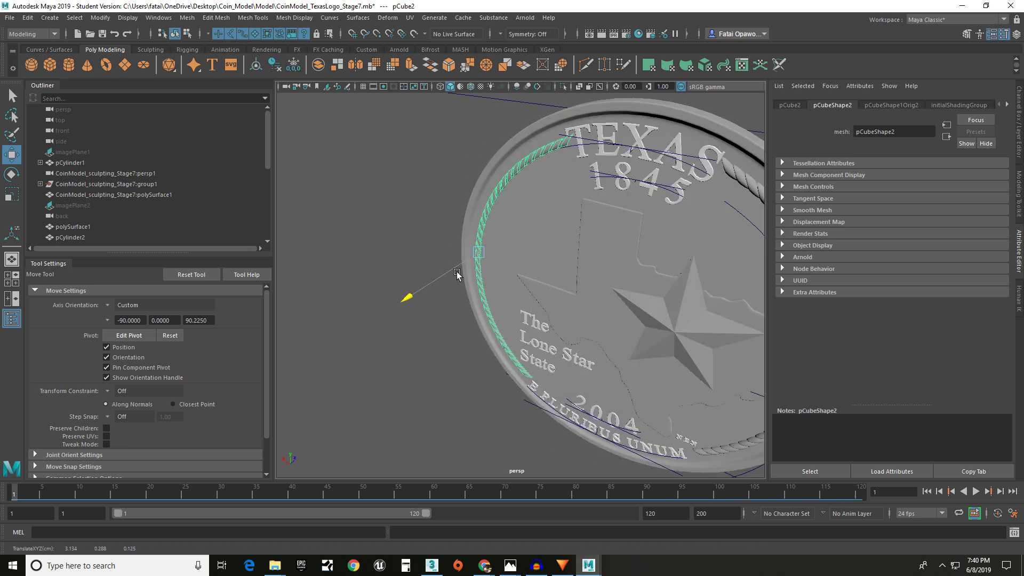
{"action": "middle_click_drag", "start_coordinate": [456, 273], "coordinate": [489, 262], "text": "alt"}
{"action": "left_click_drag", "start_coordinate": [489, 263], "coordinate": [590, 216], "text": "alt"}
{"action": "middle_click_drag", "start_coordinate": [595, 214], "coordinate": [521, 174], "text": "alt"}
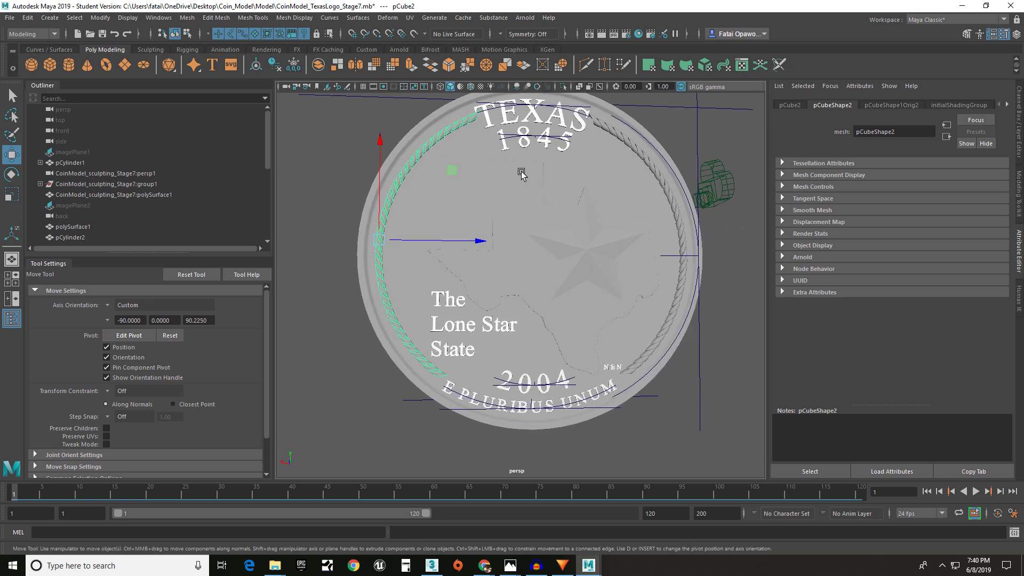
- Select all the visible coin parts on both faces and group them
{"action": "left_click", "coordinate": [750, 270]}
{"action": "right_click_drag", "start_coordinate": [749, 270], "coordinate": [718, 258], "text": "alt"}
{"action": "left_click_drag", "start_coordinate": [718, 259], "coordinate": [635, 267], "text": "alt"}
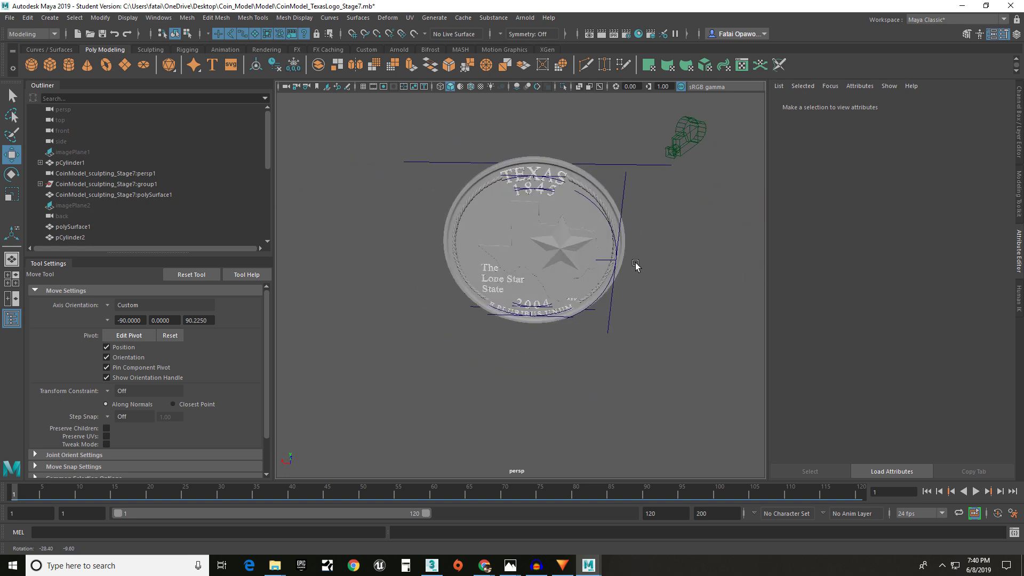
{"action": "left_click_drag", "start_coordinate": [413, 134], "coordinate": [636, 359]}
{"action": "key", "text": "ctrl+g"}
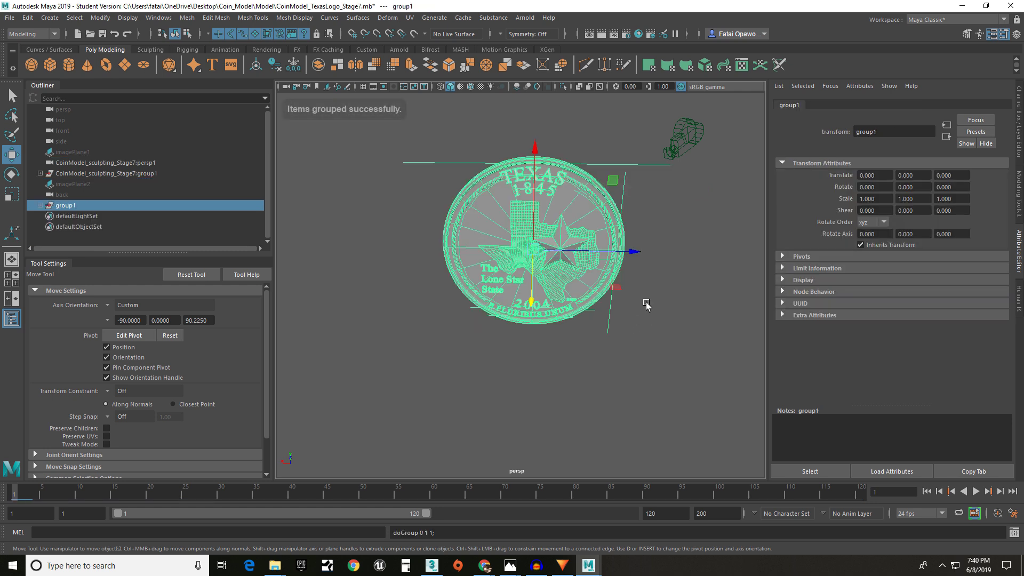
- Turn the coin over and examine its heads side with the portrait and lettering
{"action": "left_click", "coordinate": [647, 301]}
{"action": "left_click", "coordinate": [613, 167]}
{"action": "left_click_drag", "start_coordinate": [544, 194], "coordinate": [715, 207], "text": "alt"}
{"action": "left_click", "coordinate": [516, 247]}
{"action": "left_click_drag", "start_coordinate": [517, 245], "coordinate": [594, 273], "text": "alt"}
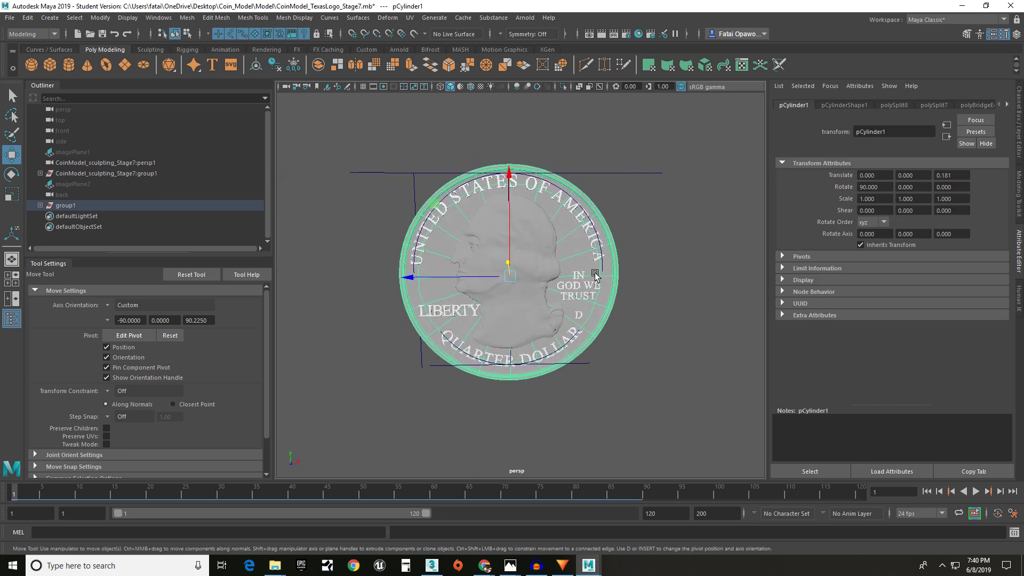
{"action": "left_click", "coordinate": [635, 254]}
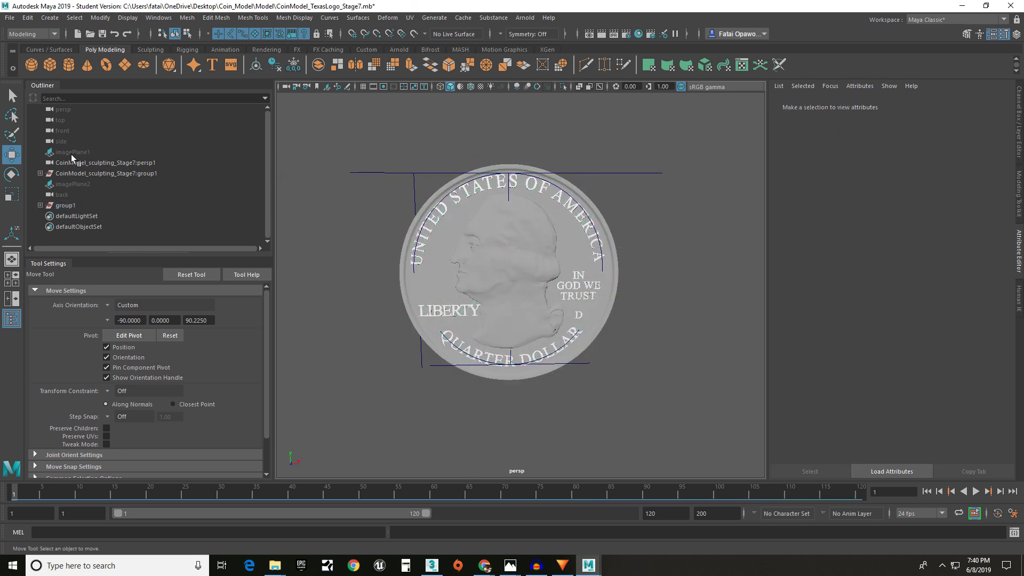
- Try moving the CoinModel_sculpting_Stage7:group1 group away from the coin, and undo the move
{"action": "left_click", "coordinate": [74, 173]}
{"action": "left_click_drag", "start_coordinate": [444, 274], "coordinate": [603, 339]}
{"action": "key", "text": "ctrl+z"}
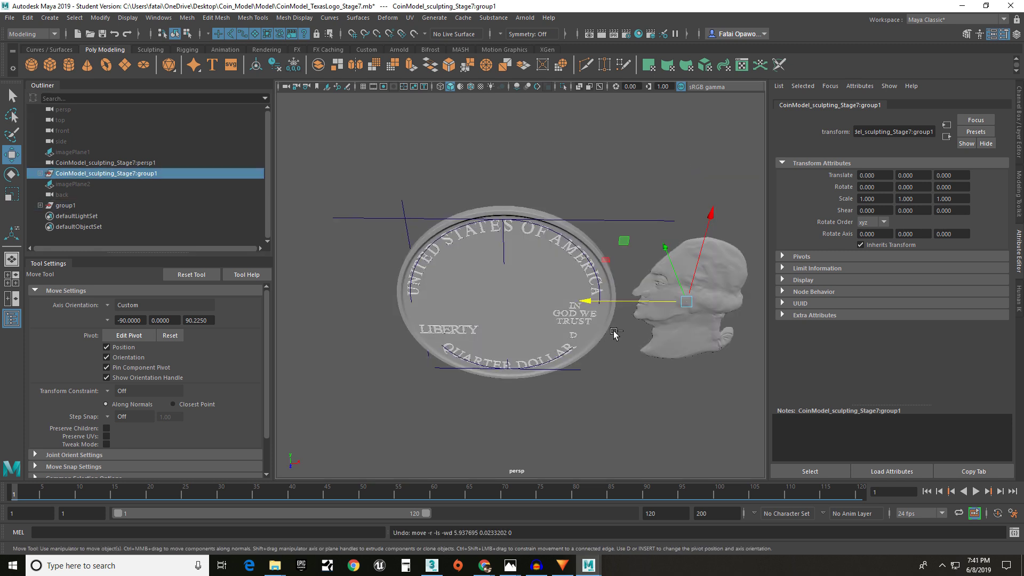
- Expand CoinModel_sculpting_Stage7:group1 and select the portrait mesh to check which group it belongs to
{"action": "left_click_drag", "start_coordinate": [581, 375], "coordinate": [448, 288], "text": "alt"}
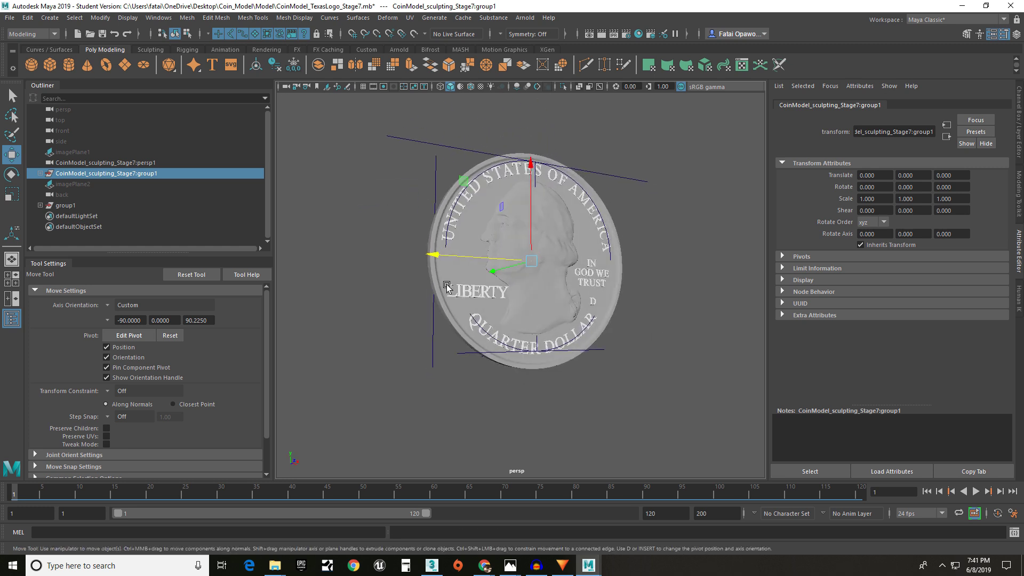
{"action": "left_click", "coordinate": [41, 173]}
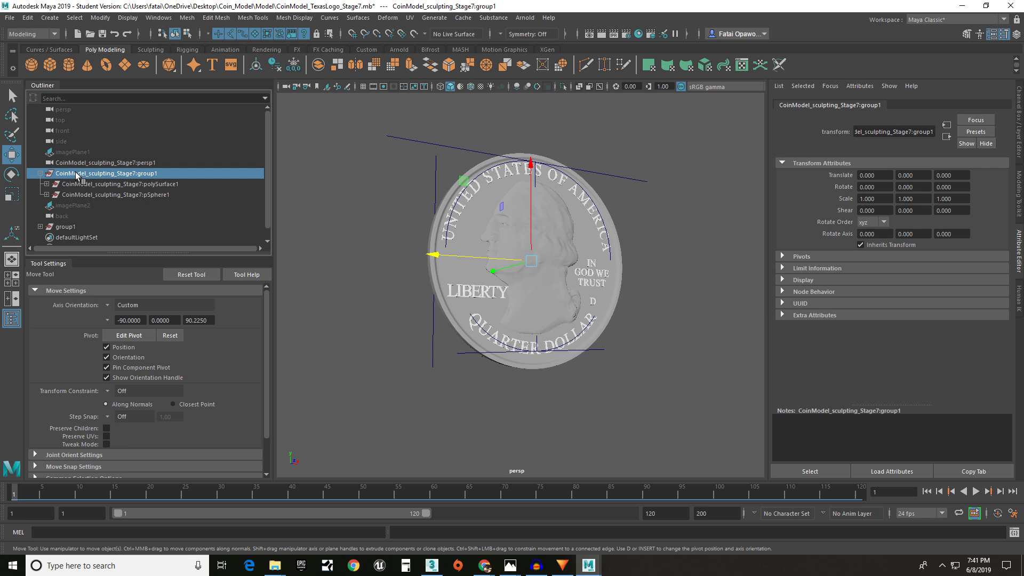
{"action": "left_click", "coordinate": [715, 298]}
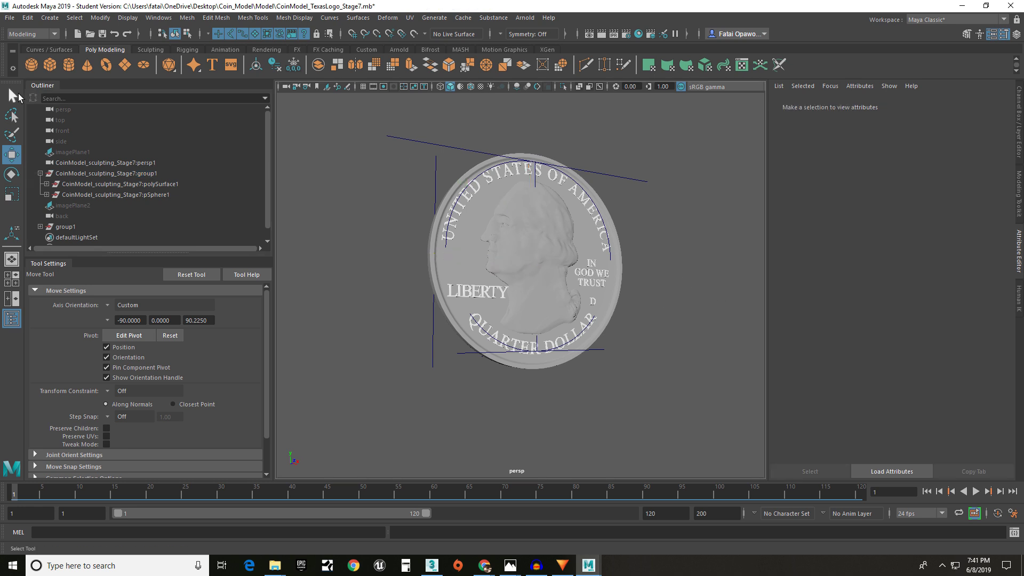
{"action": "left_click", "coordinate": [14, 96]}
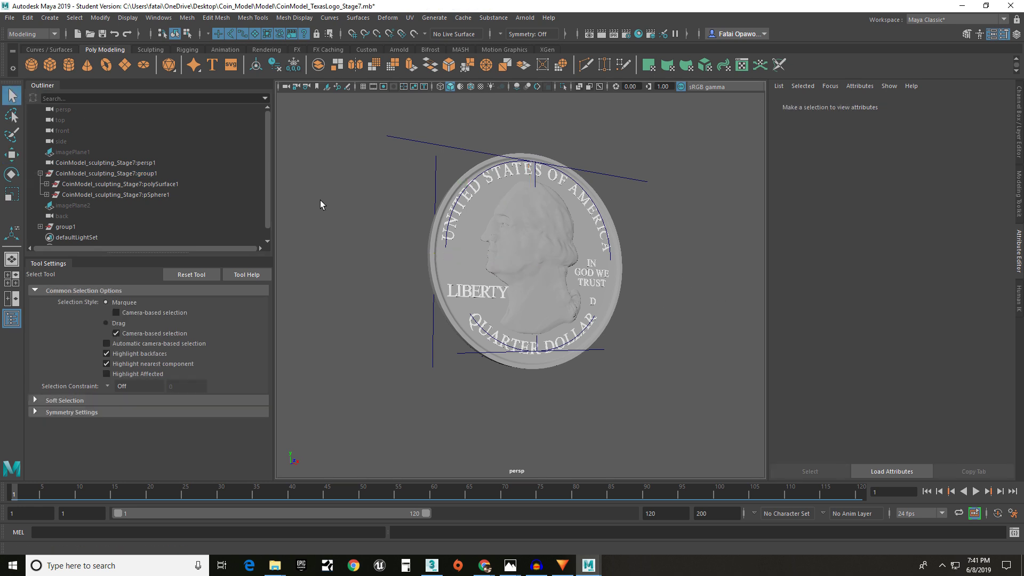
{"action": "left_click", "coordinate": [581, 204]}
{"action": "left_click", "coordinate": [548, 223]}
{"action": "left_click", "coordinate": [658, 227]}
{"action": "left_click", "coordinate": [84, 173]}
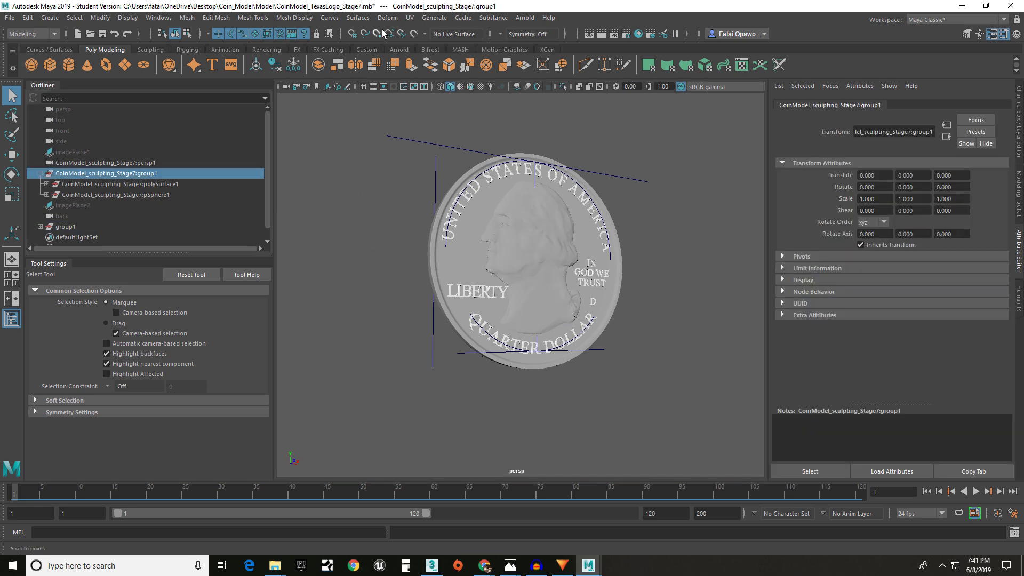
{"action": "left_click", "coordinate": [548, 218]}
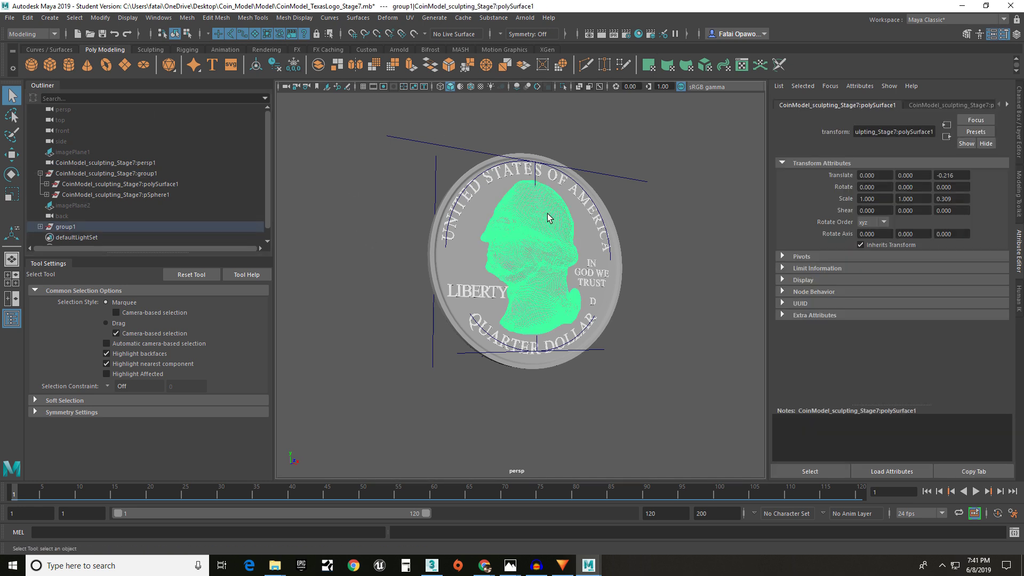
{"action": "left_click", "coordinate": [650, 226]}
- Inspect the portrait from several angles and look through the nodes in its mesh's construction history
{"action": "left_click_drag", "start_coordinate": [638, 222], "coordinate": [346, 230], "text": "alt"}
{"action": "scroll", "coordinate": [483, 245], "scroll_direction": "up", "scroll_amount": 5}
{"action": "left_click_drag", "start_coordinate": [606, 298], "coordinate": [770, 299], "text": "alt"}
{"action": "left_click", "coordinate": [584, 287]}
{"action": "scroll", "coordinate": [583, 286], "scroll_direction": "down", "scroll_amount": 3}
{"action": "left_click_drag", "start_coordinate": [578, 222], "coordinate": [547, 227], "text": "alt"}
{"action": "left_click", "coordinate": [534, 229]}
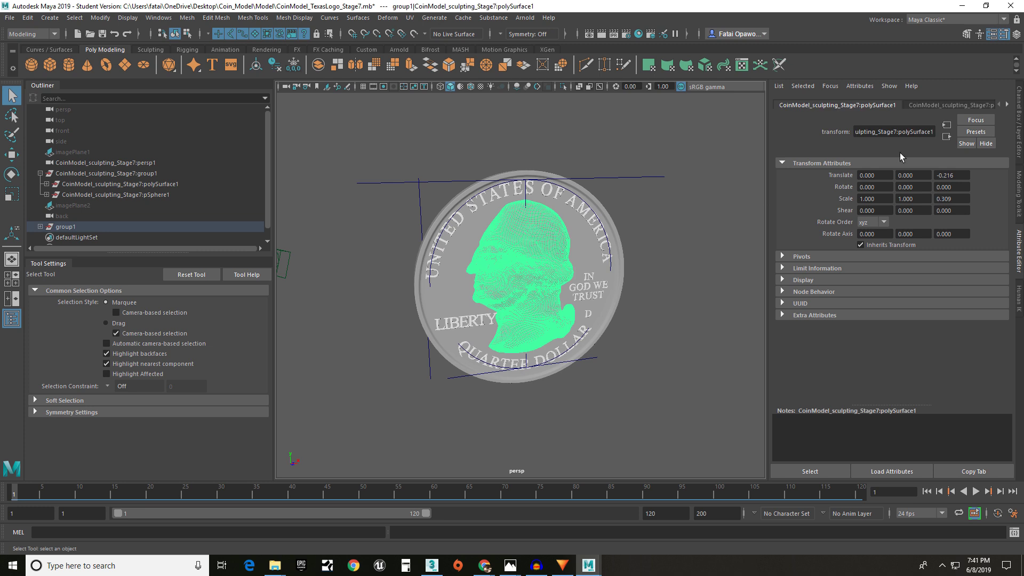
{"action": "left_click", "coordinate": [943, 106]}
{"action": "left_click", "coordinate": [1007, 105]}
{"action": "left_click", "coordinate": [1007, 105]}
{"action": "left_click", "coordinate": [1007, 106]}
{"action": "left_click", "coordinate": [1007, 105]}
{"action": "left_click", "coordinate": [1007, 105]}
{"action": "left_click", "coordinate": [1007, 105]}
{"action": "left_click", "coordinate": [1007, 105]}
{"action": "left_click", "coordinate": [1007, 105]}
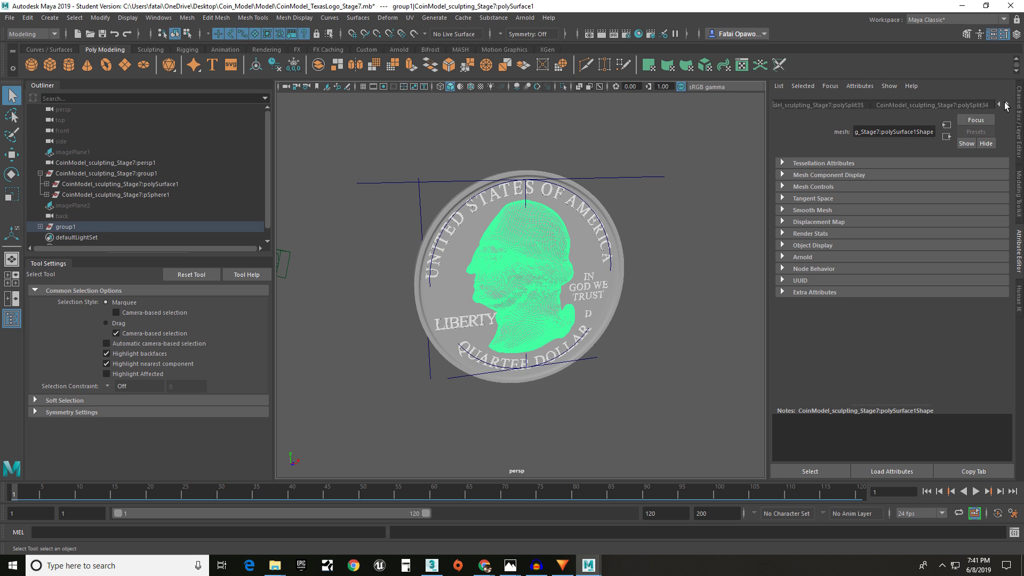
{"action": "mouse_move", "coordinate": [629, 258]}
{"action": "left_mouse_down", "text": "alt"}
{"action": "mouse_move", "coordinate": [648, 245]}
{"action": "mouse_move", "coordinate": [510, 238]}
{"action": "mouse_move", "coordinate": [480, 183]}
{"action": "mouse_move", "coordinate": [523, 258]}
{"action": "mouse_move", "coordinate": [634, 254]}
{"action": "mouse_move", "coordinate": [552, 243]}
{"action": "mouse_move", "coordinate": [629, 241]}
{"action": "left_mouse_up", "text": "alt"}
{"action": "left_click", "coordinate": [636, 248]}
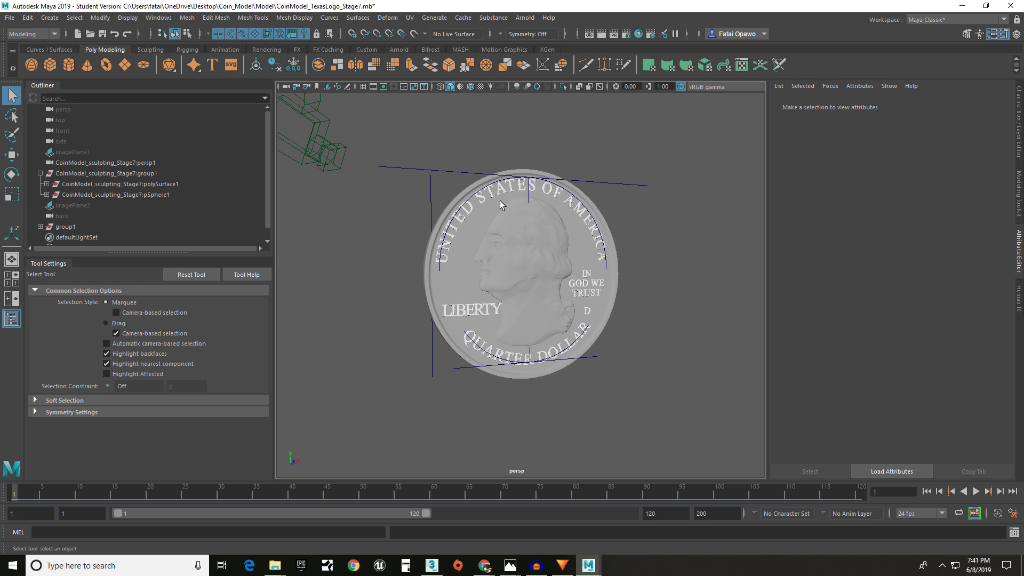